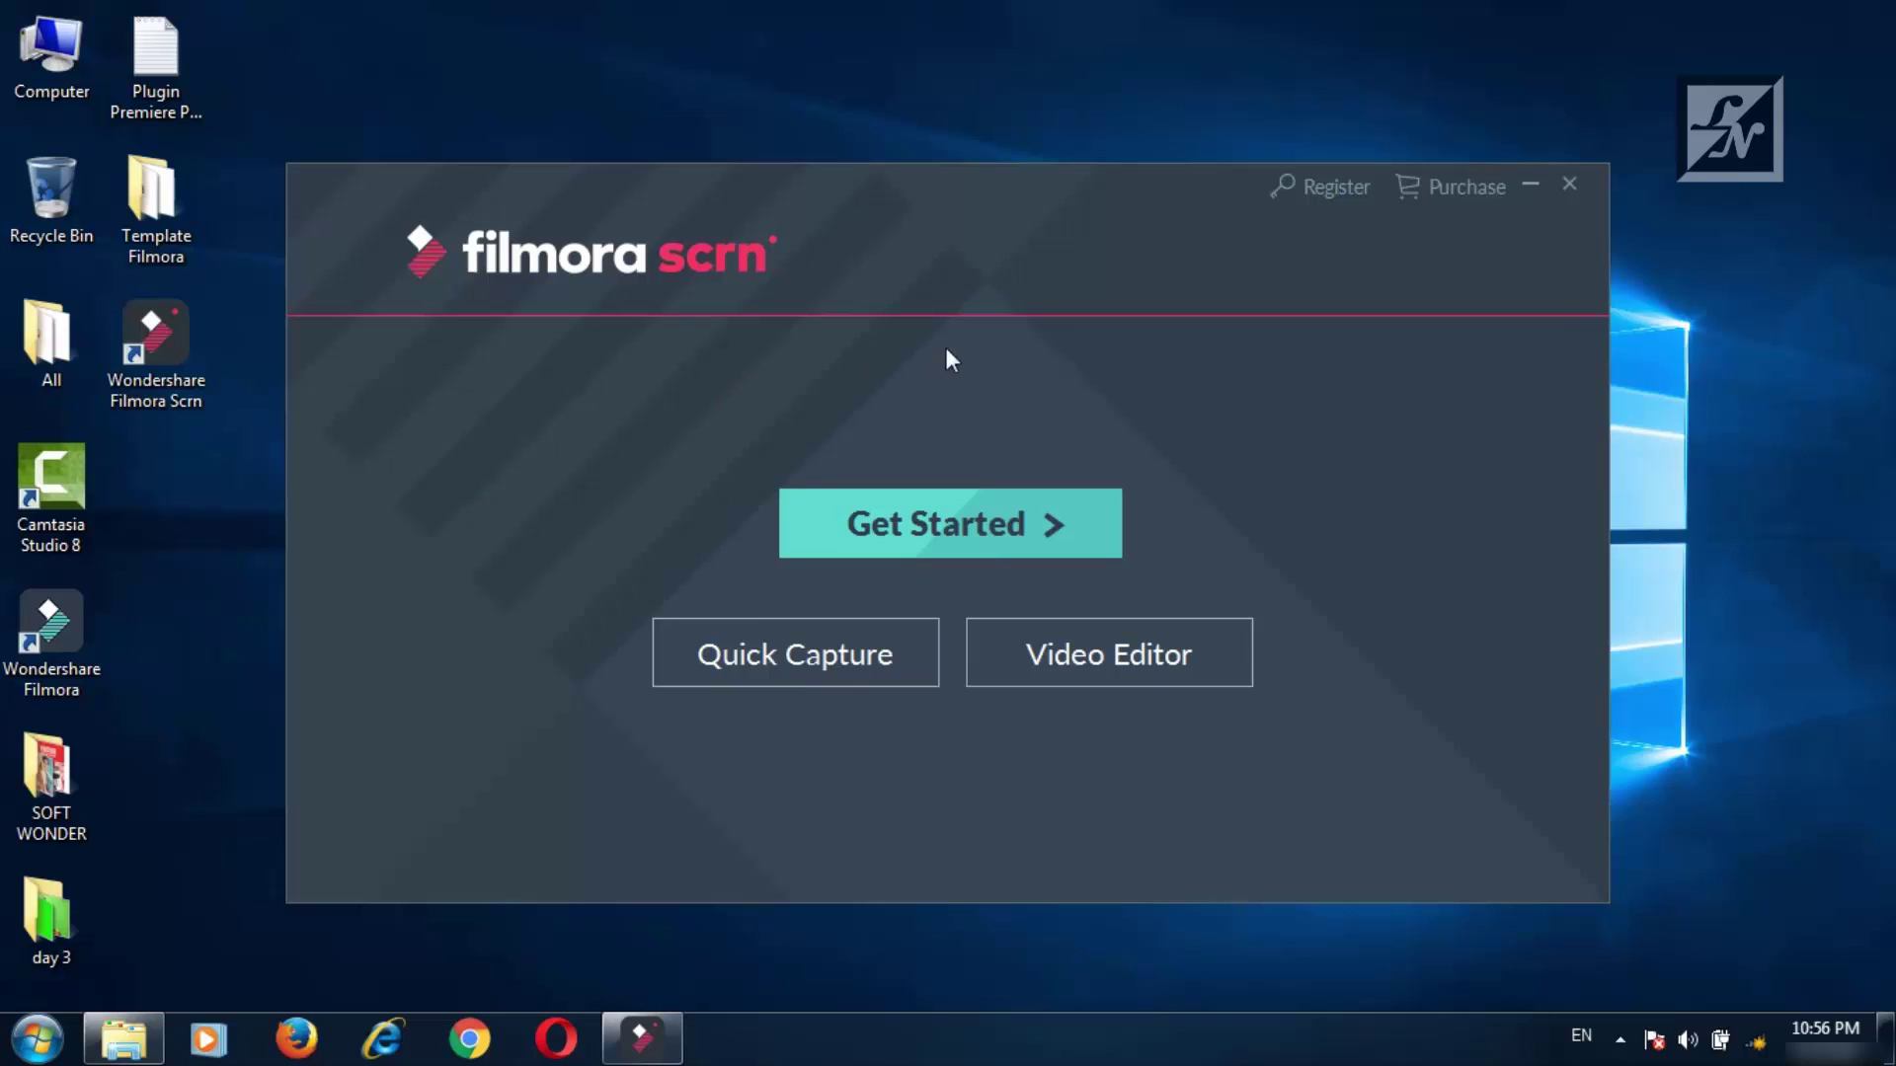
Open the Video Editor from the start screen.
left_click(1370, 486)
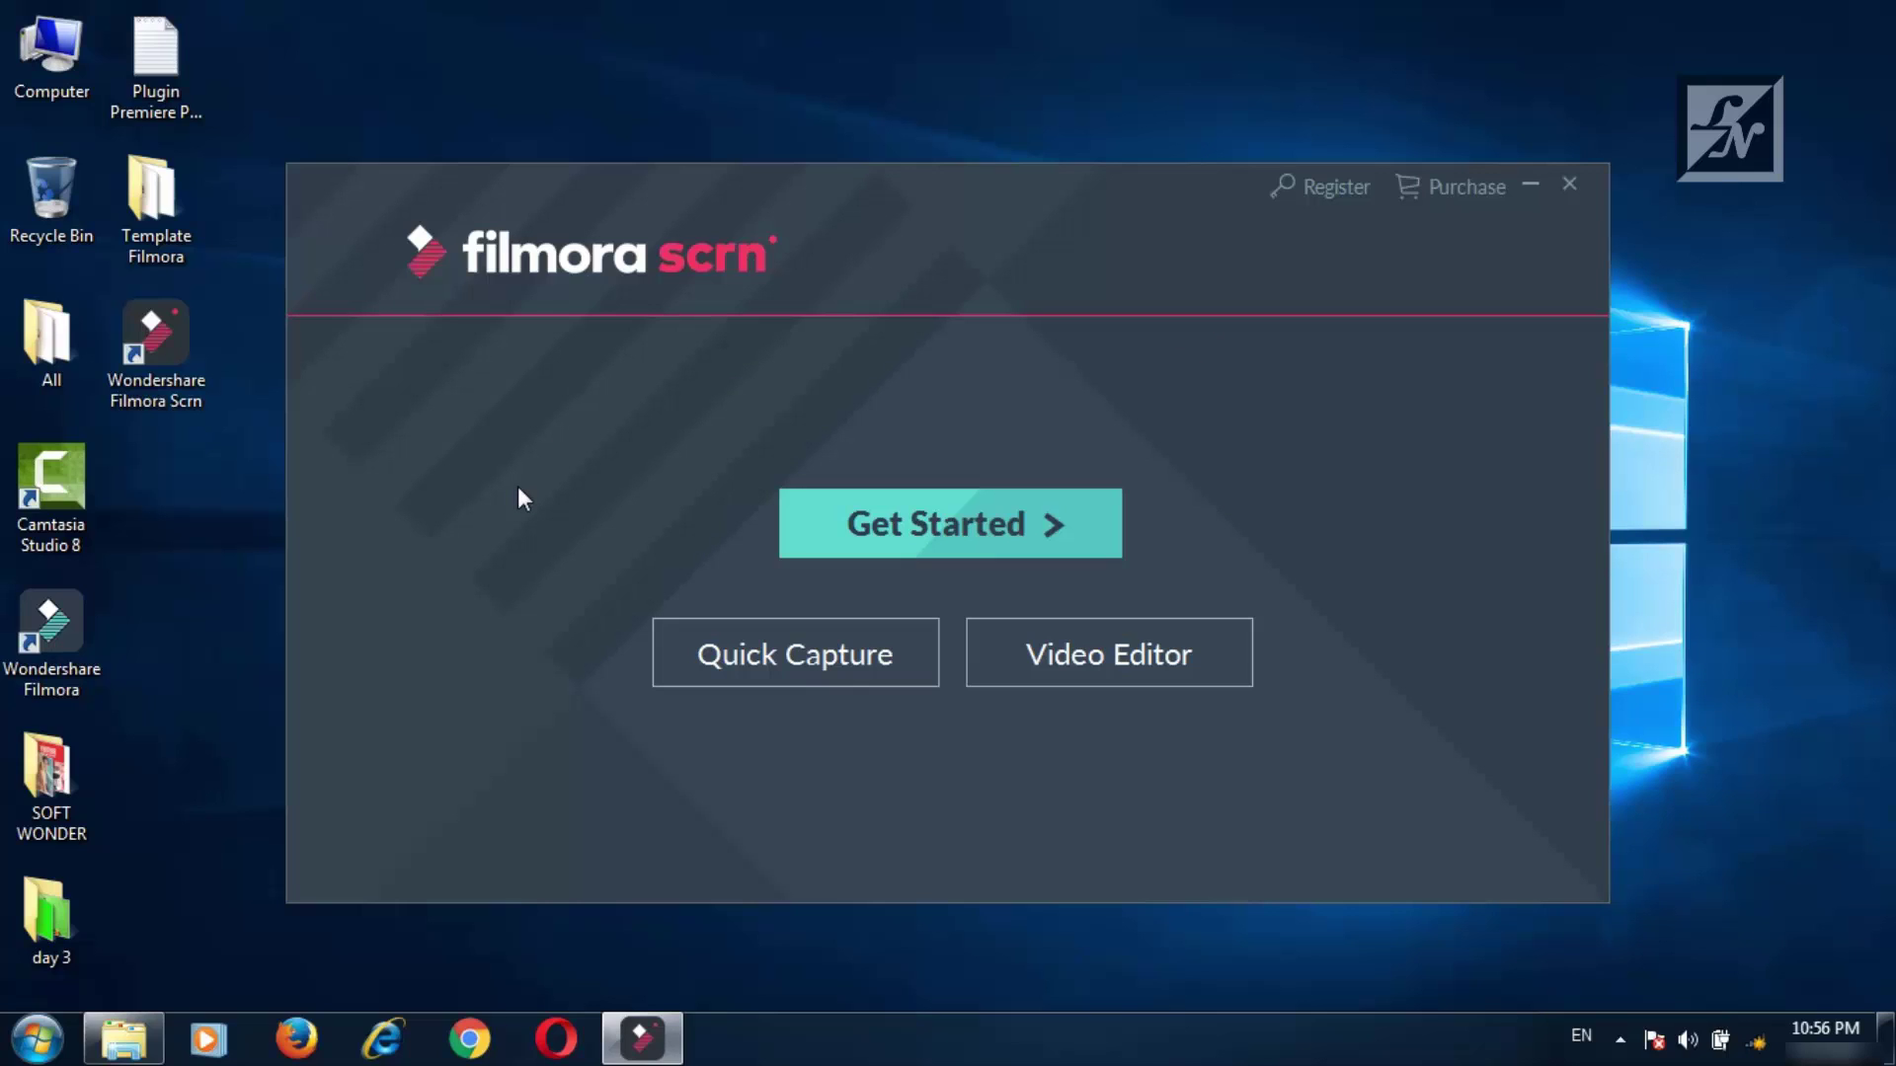
left_click(1096, 666)
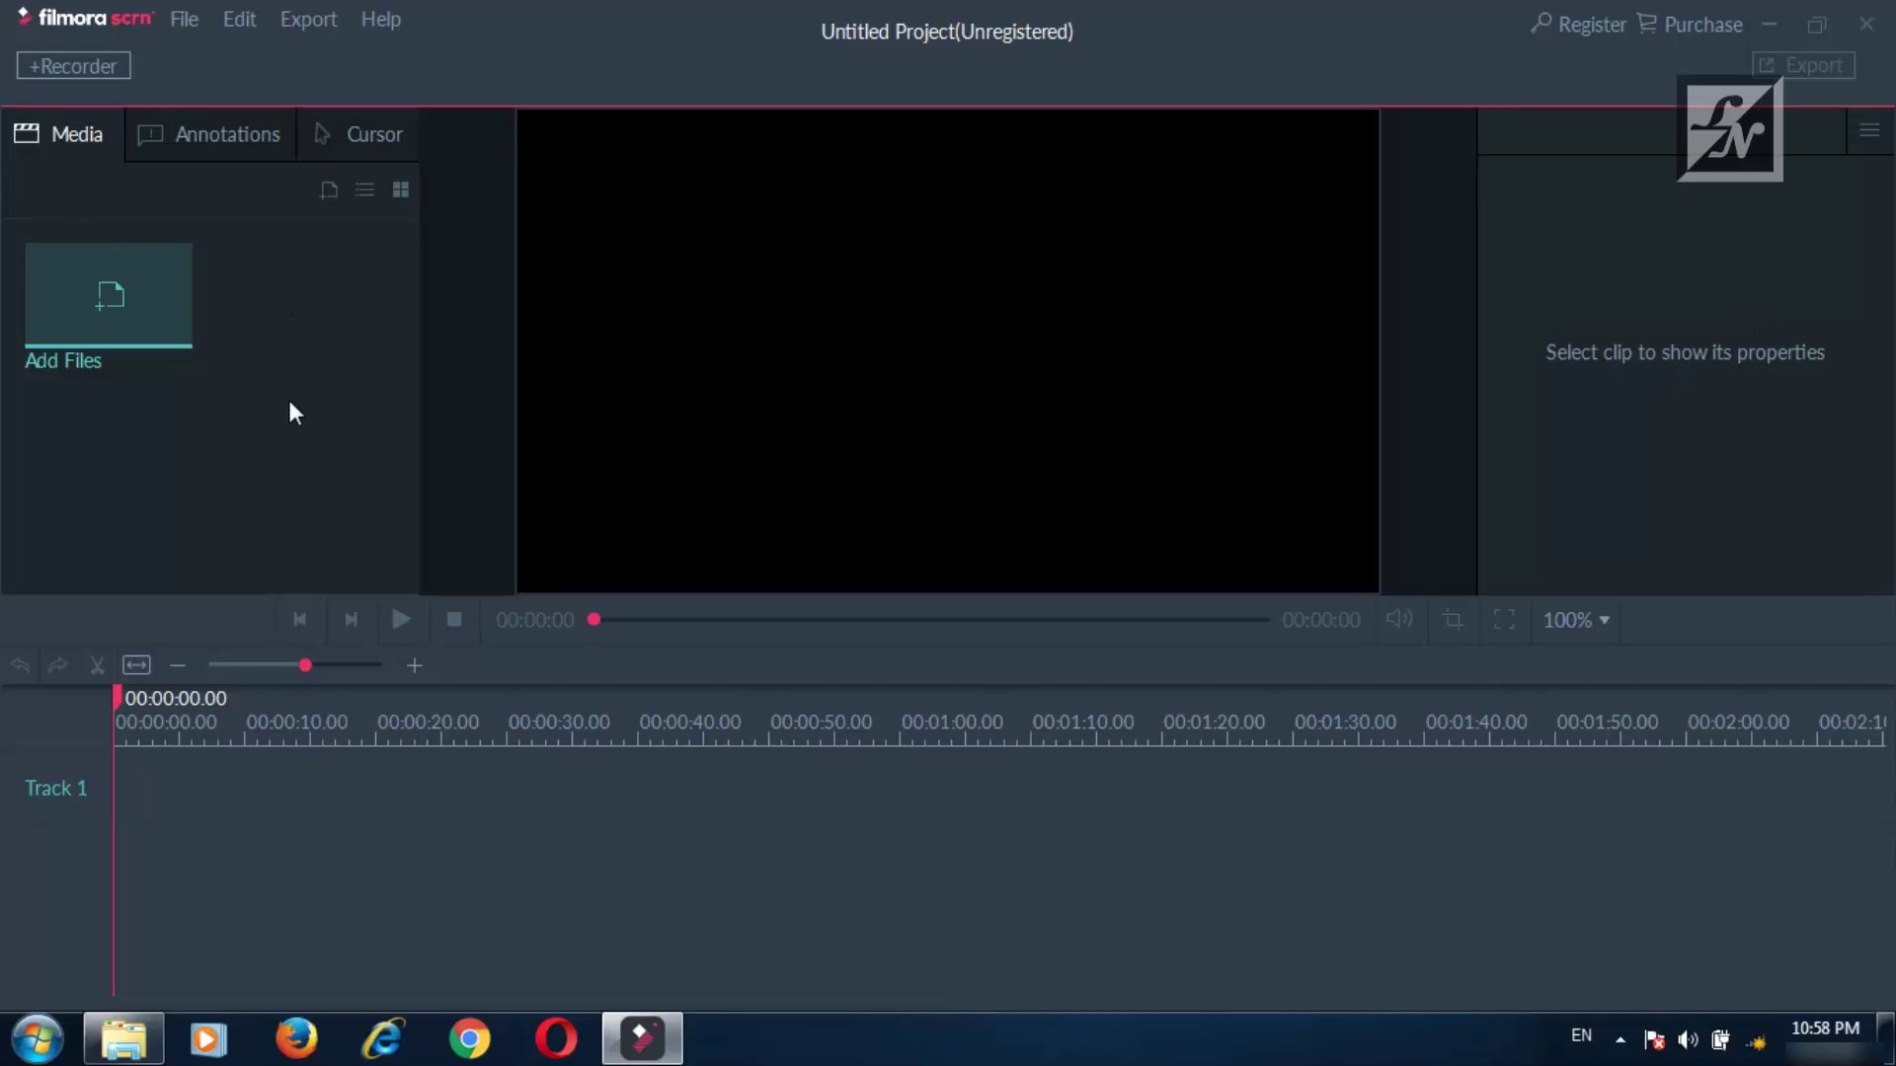
Examine the available annotation graphics and the cursor effects in the library.
left_click(206, 150)
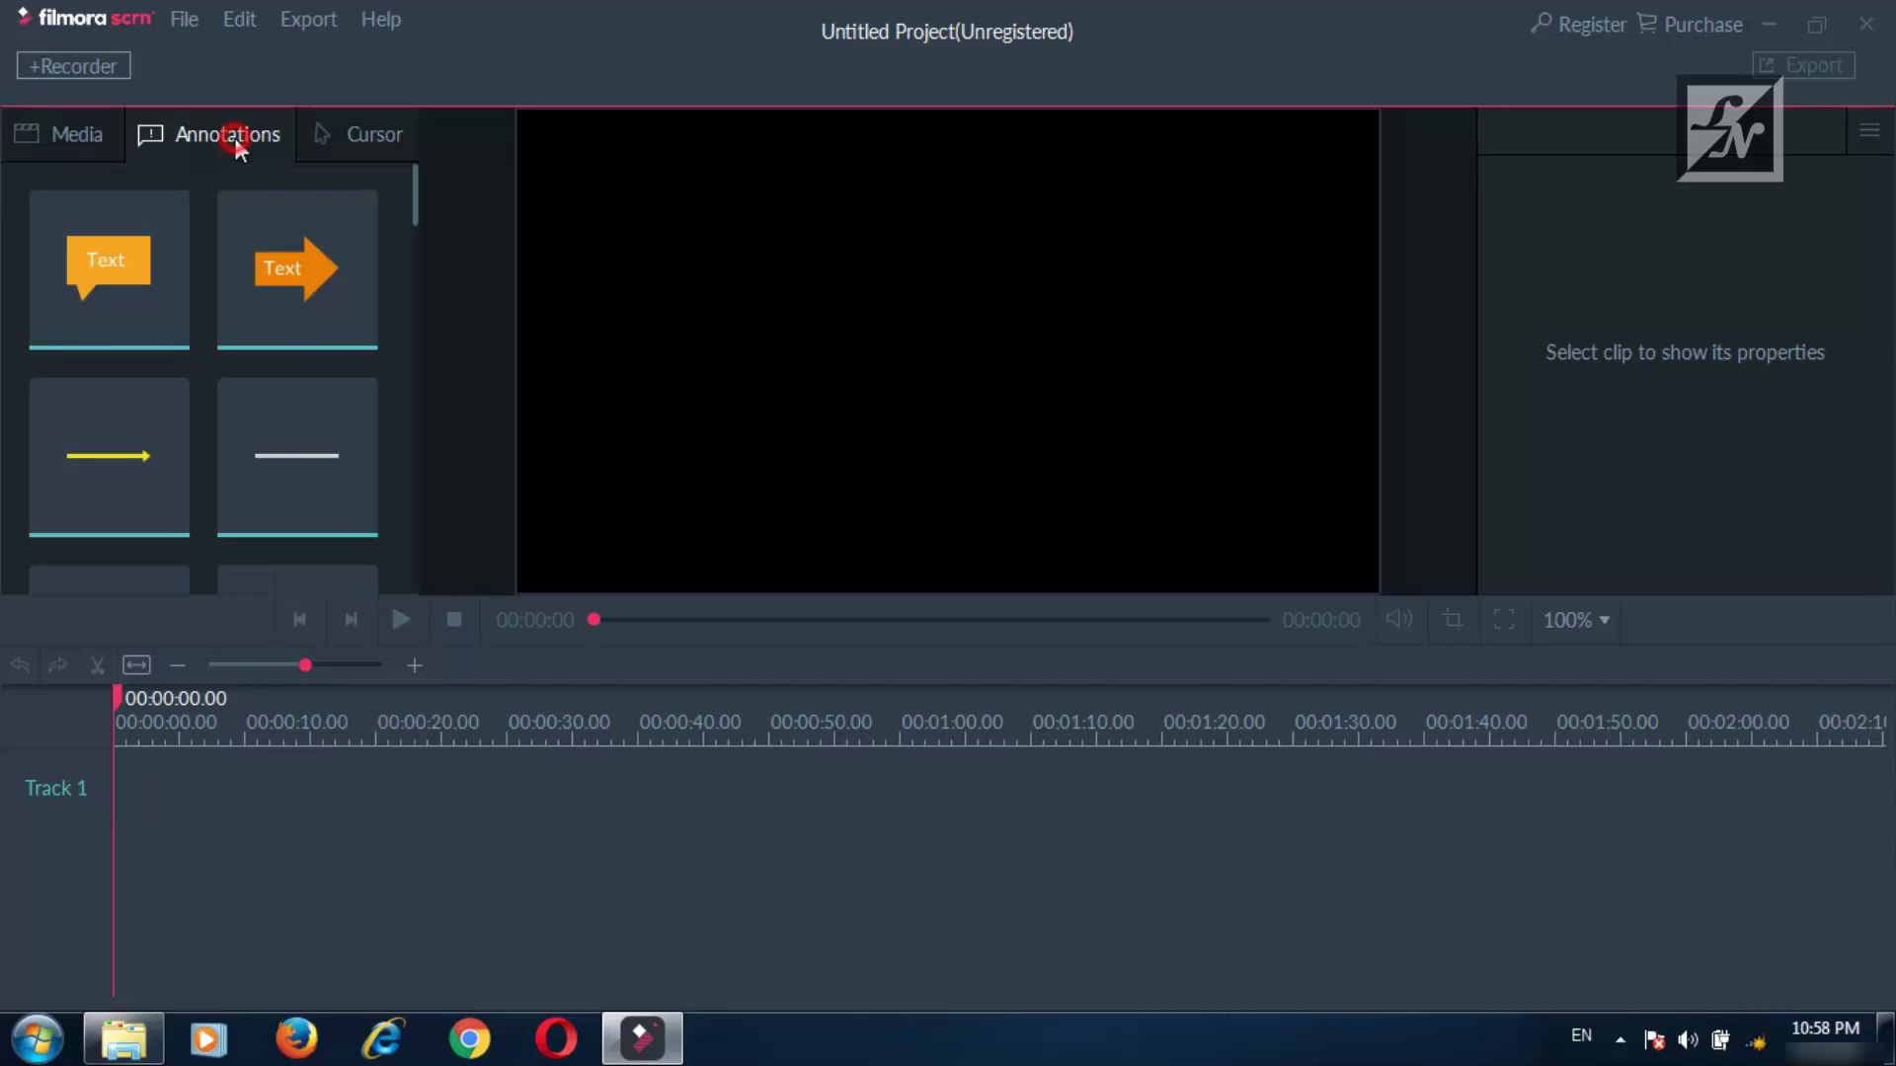
left_click(382, 134)
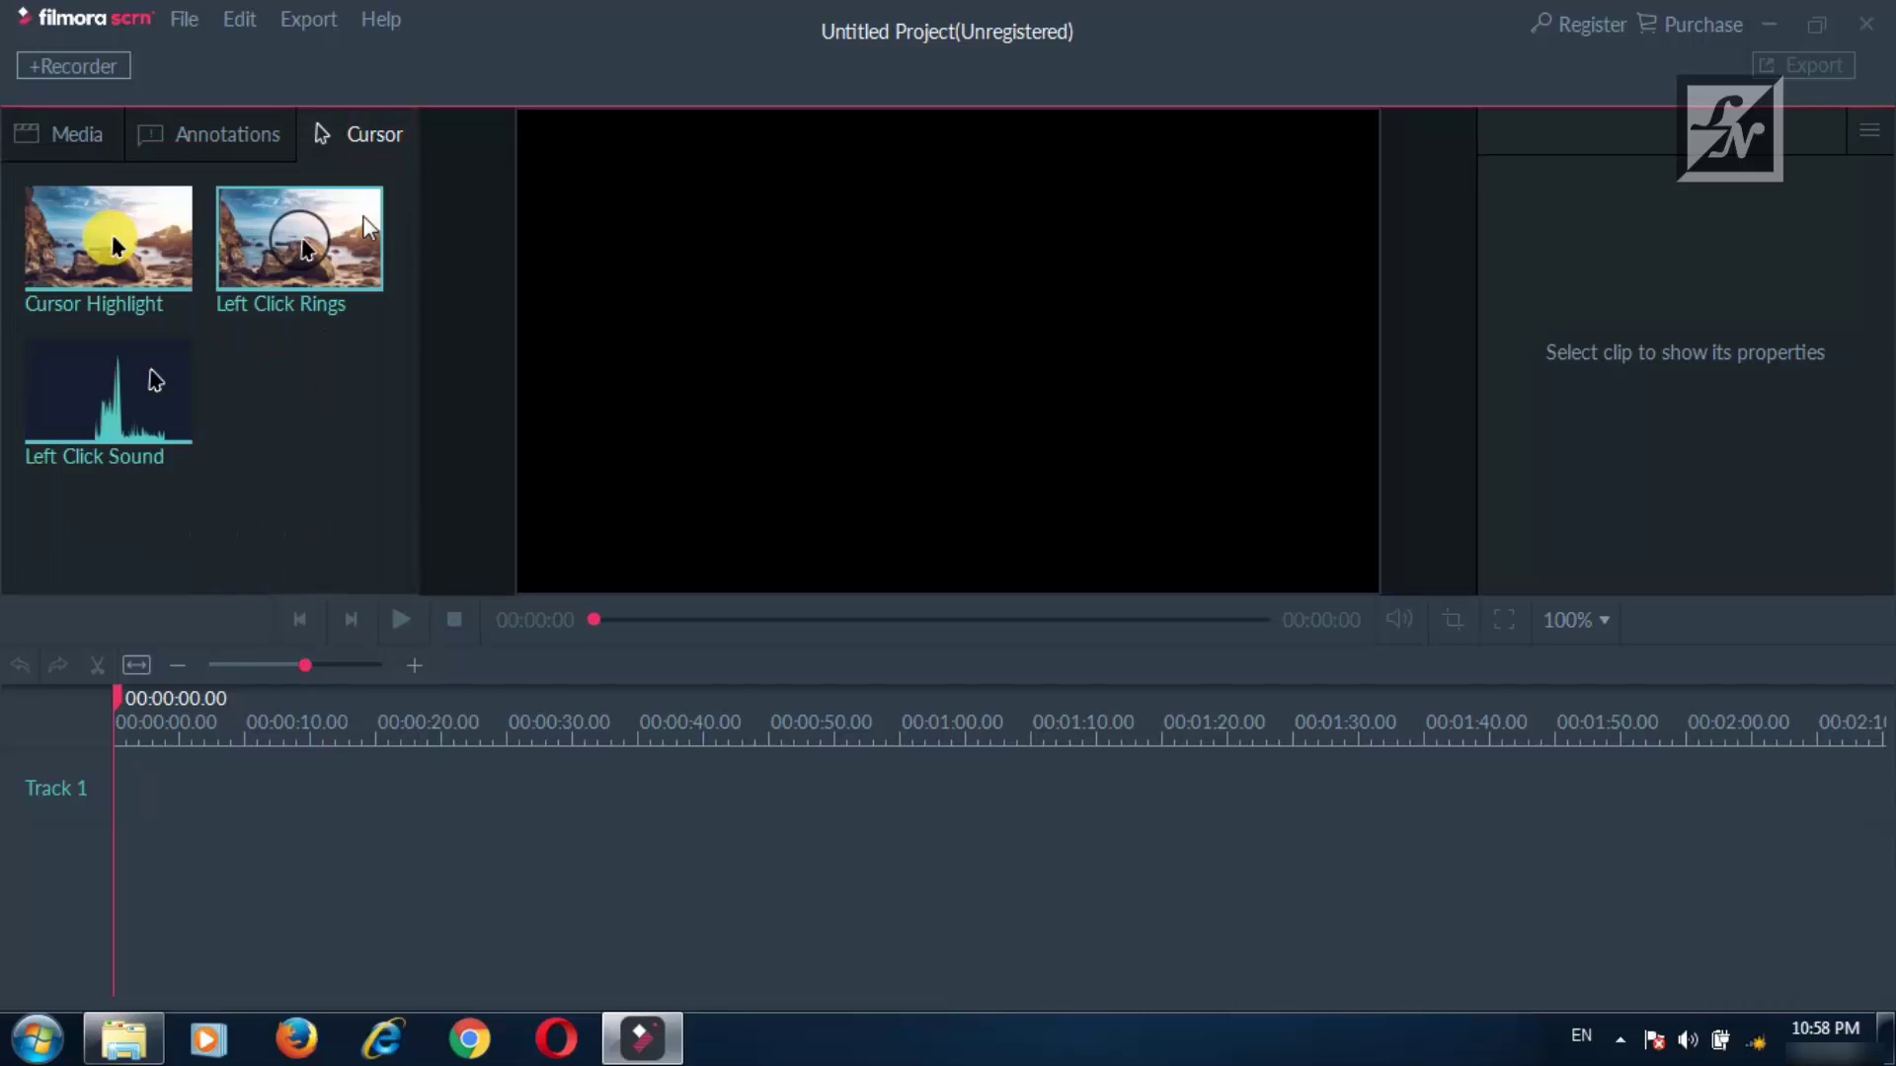
left_click(227, 139)
scroll(288, 363, "down", 3)
scroll(288, 363, "down", 5)
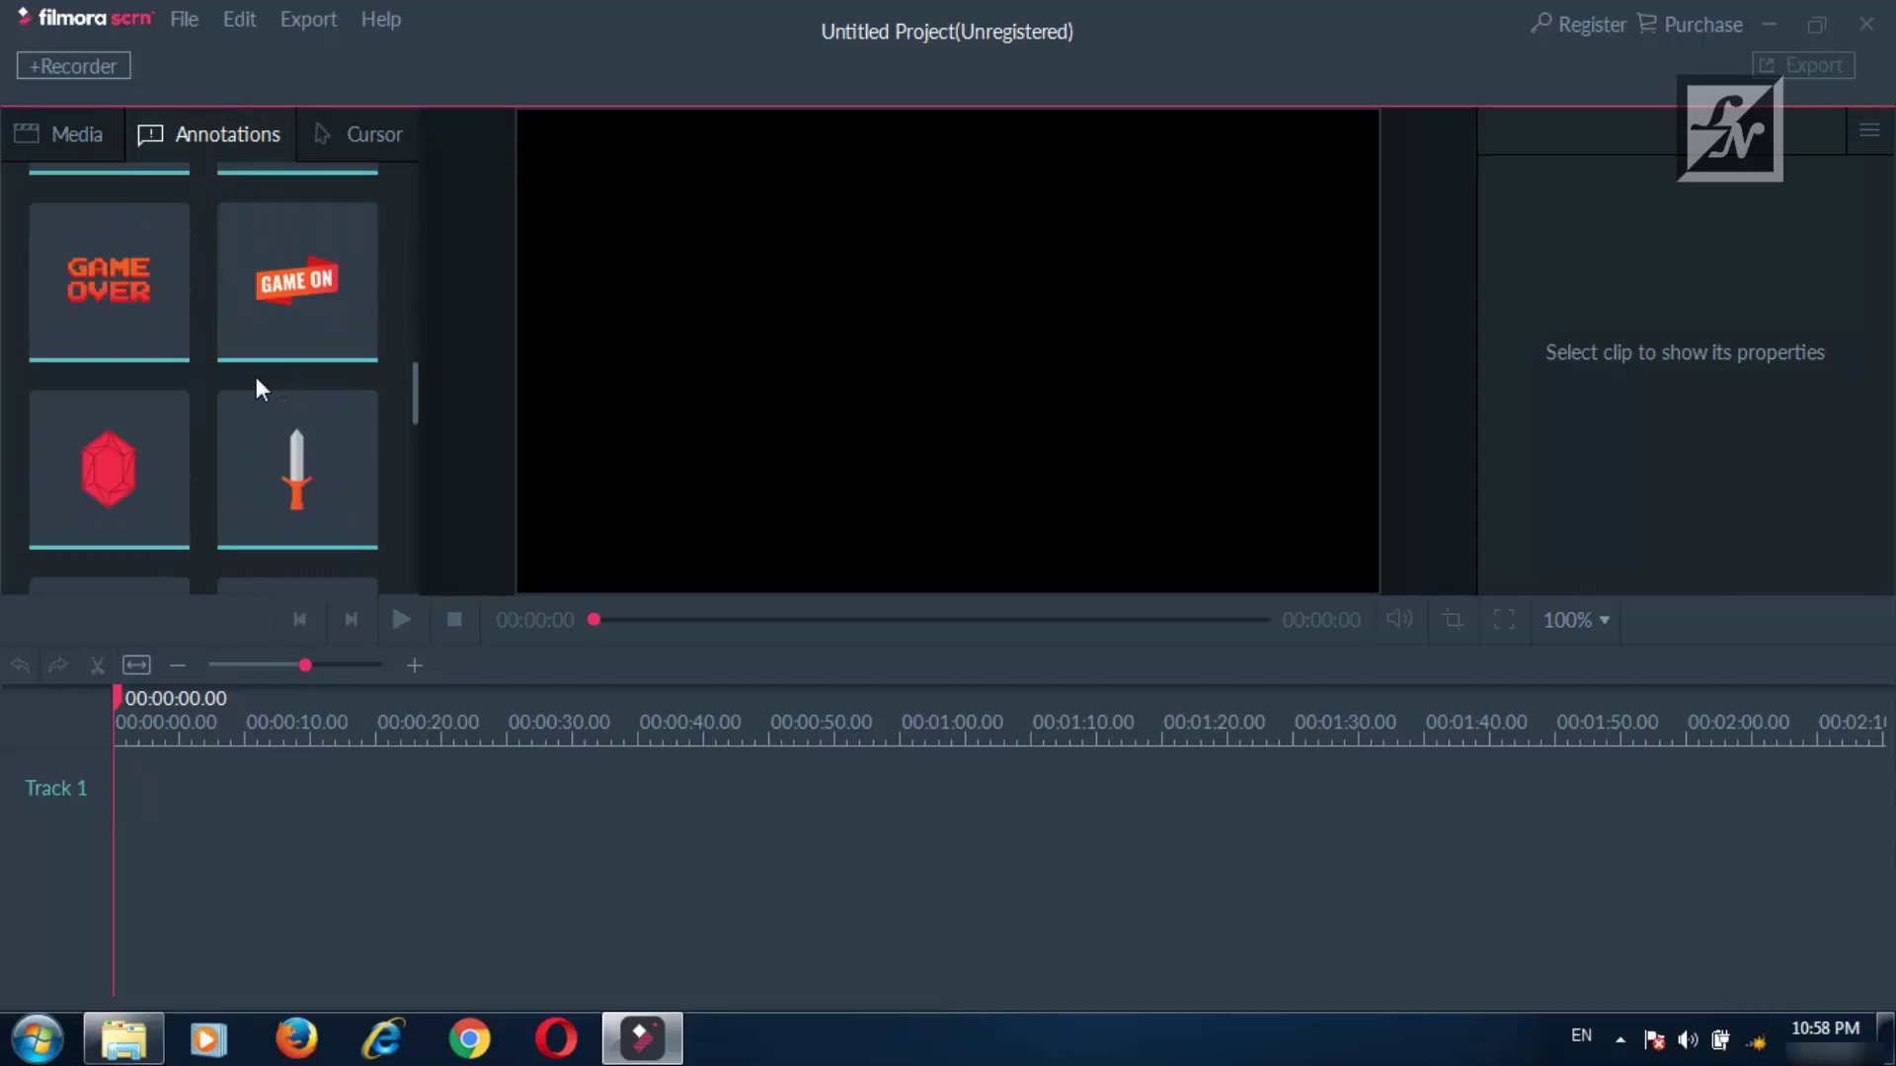
scroll(257, 380, "down", 5)
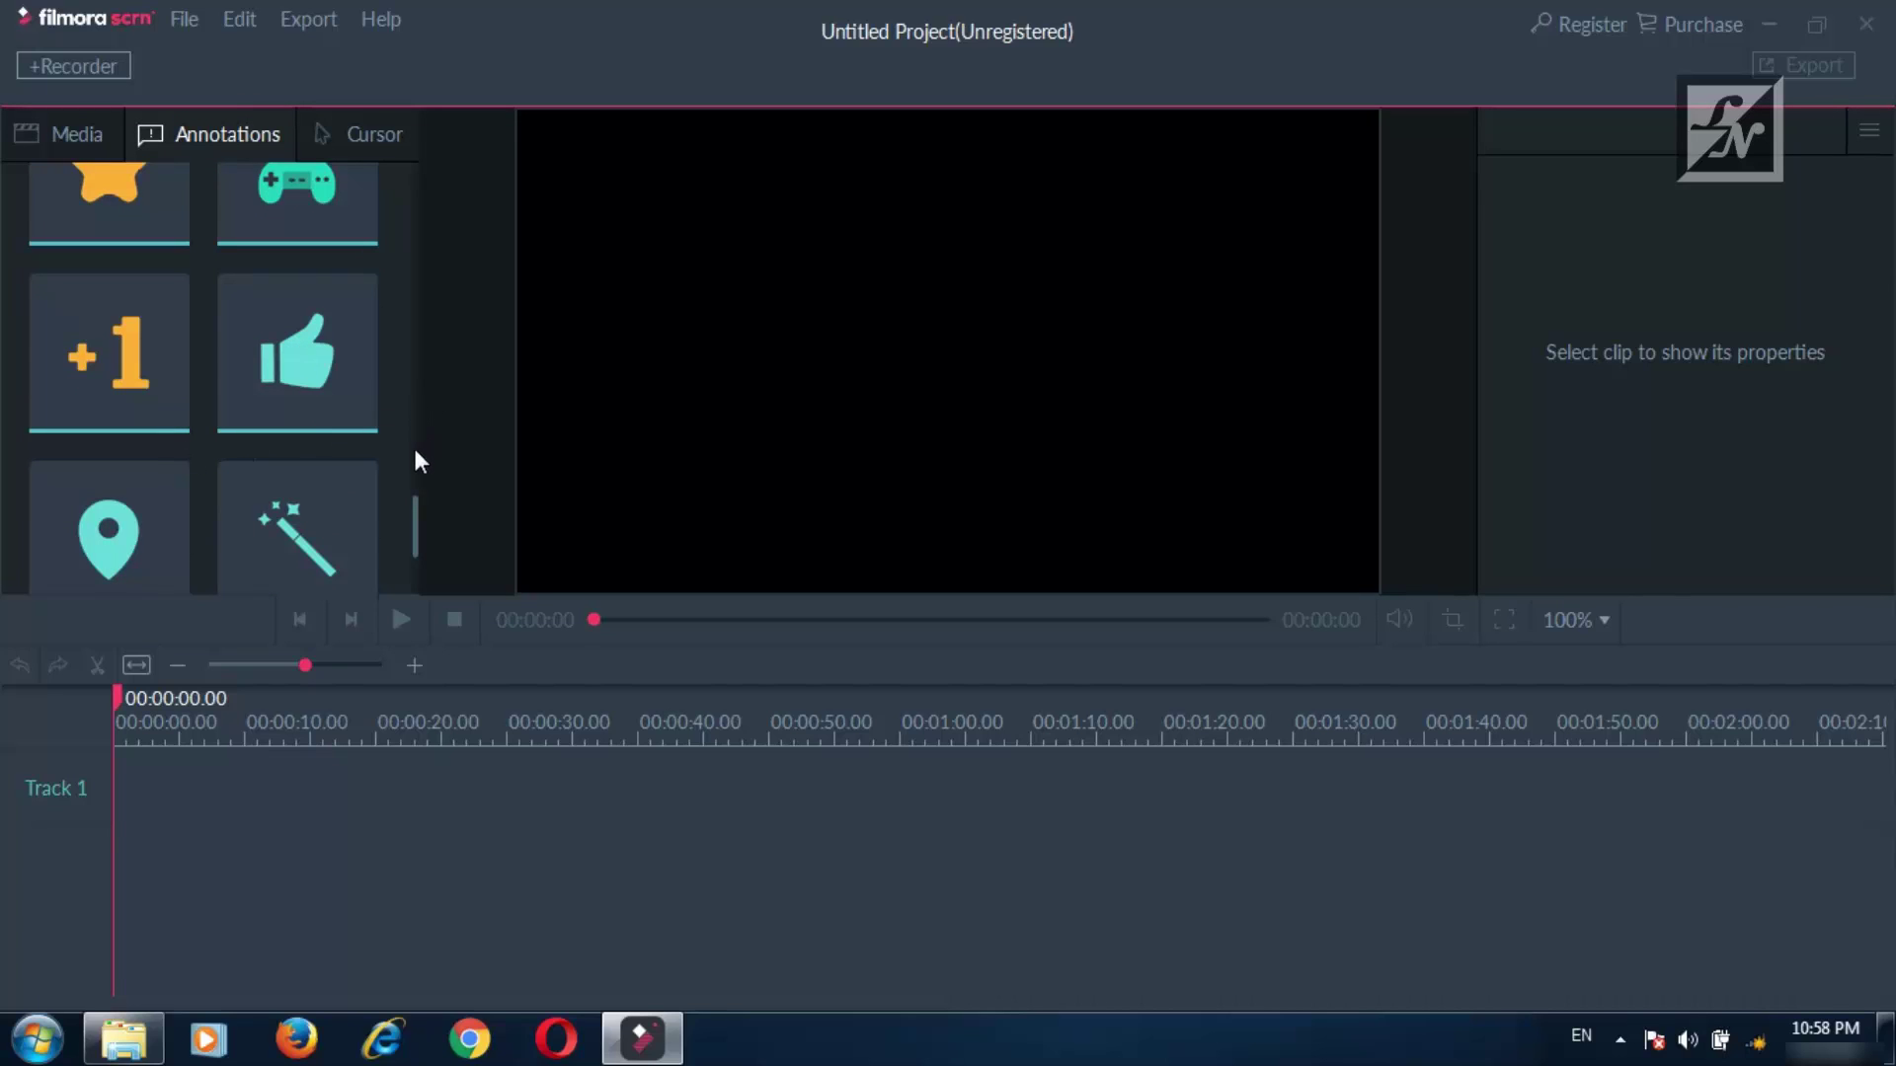
left_click_drag(413, 515, 435, 174)
Import the recording Rec_20170722 22.43.08 from the Documents library's FilmoraScreen\RecordFiles folder into the project media.
left_click(85, 140)
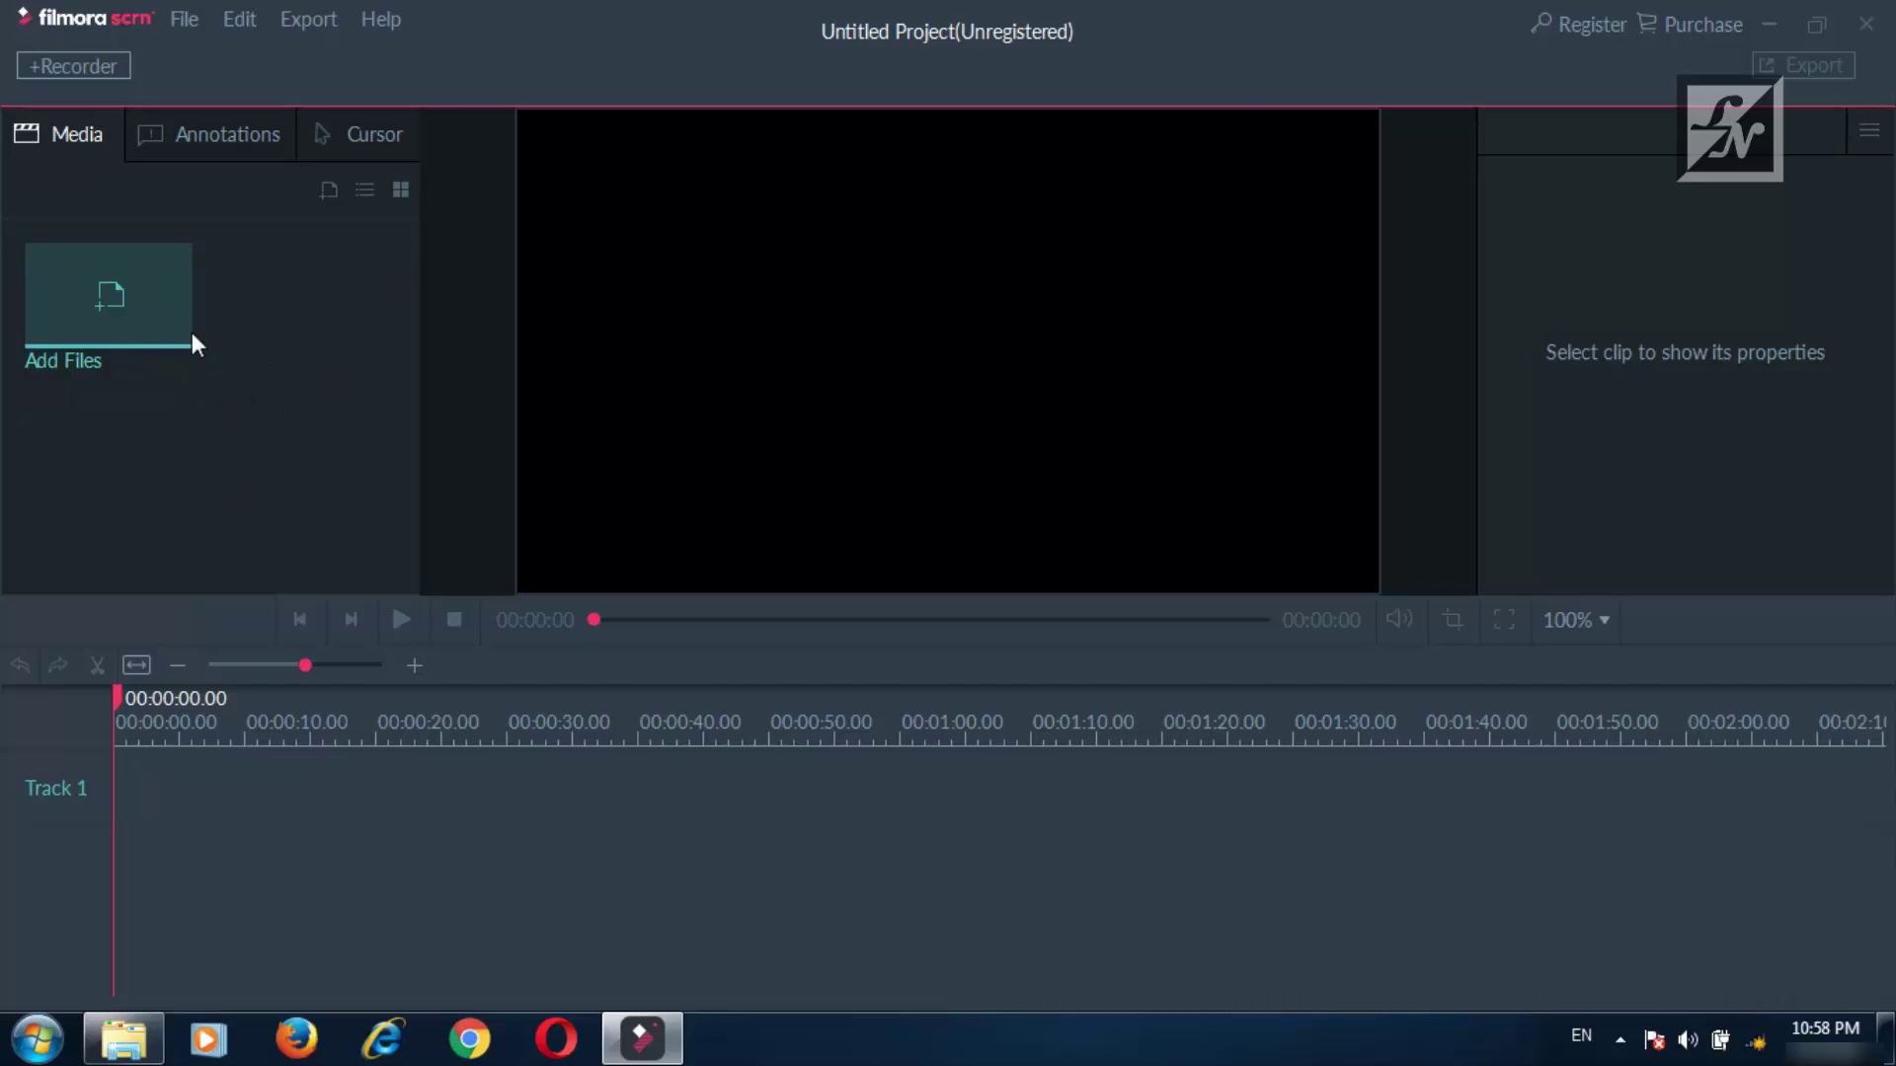
left_click(147, 308)
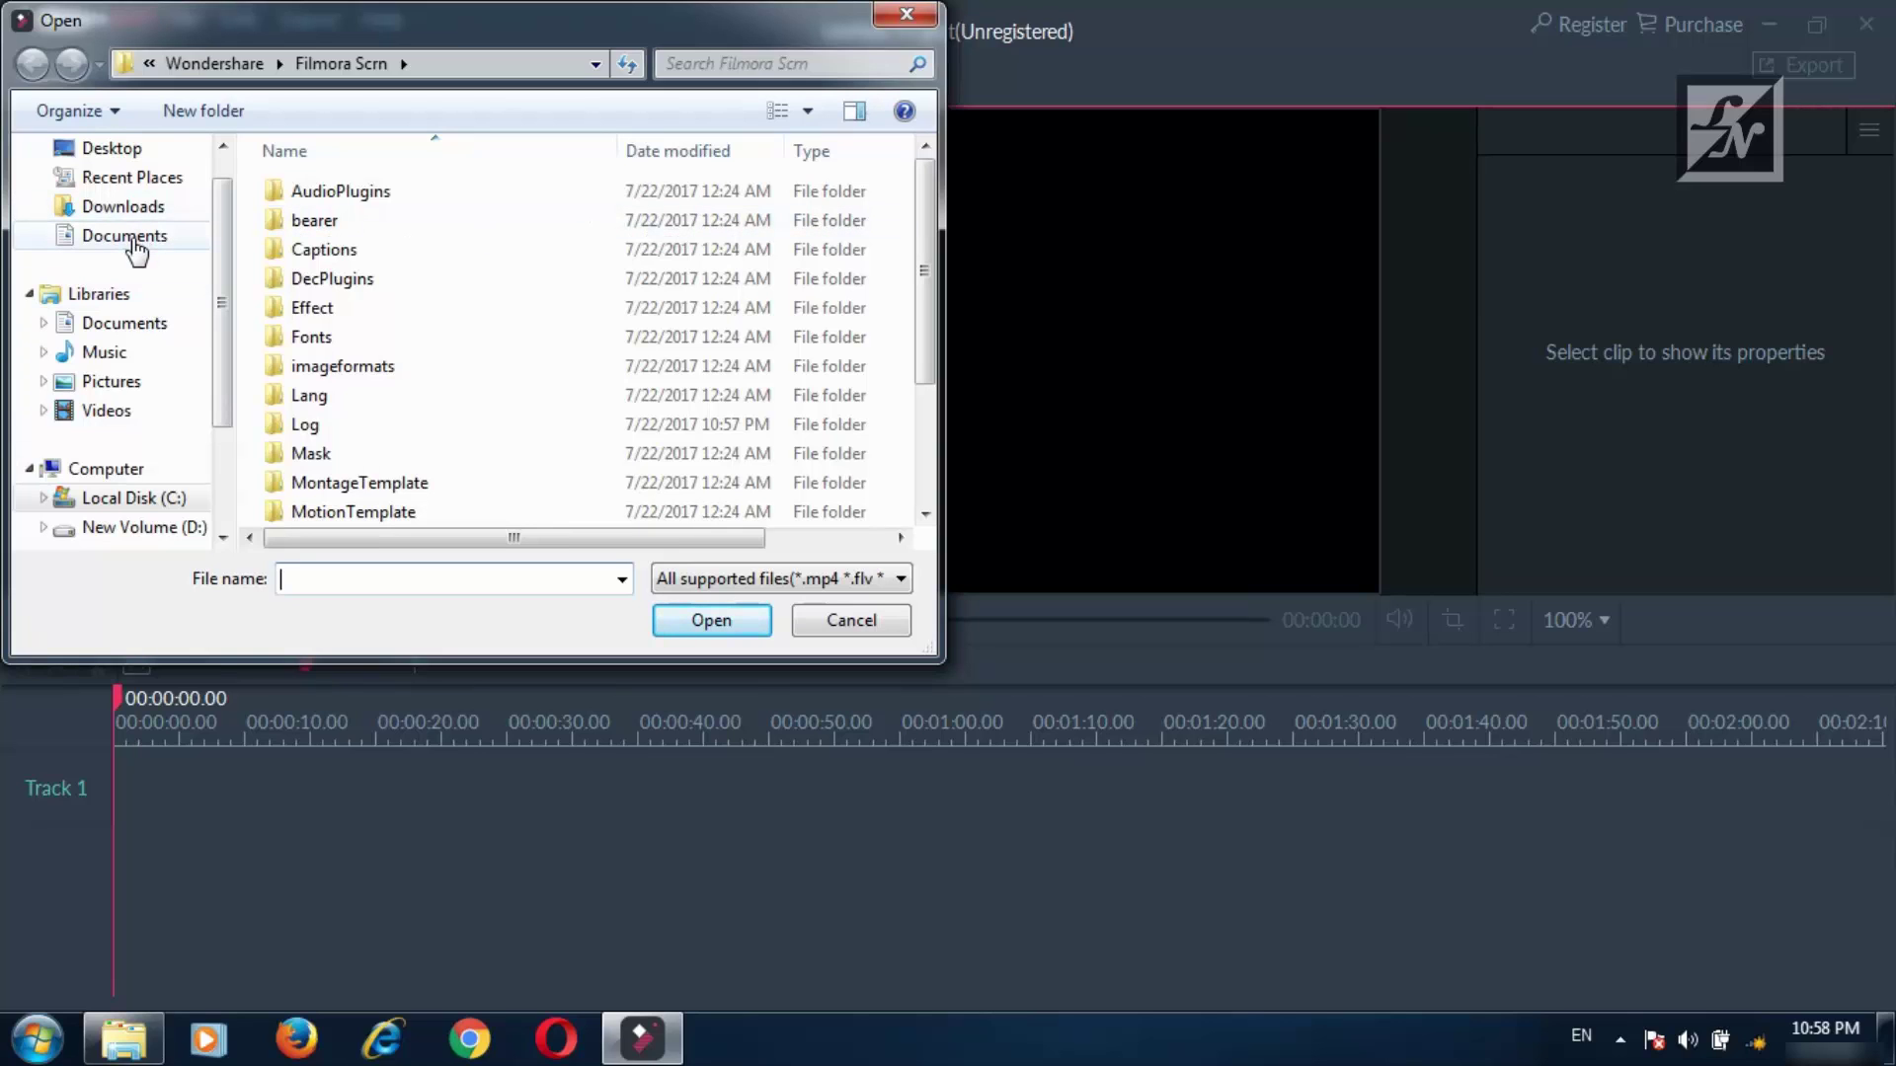
left_click(134, 242)
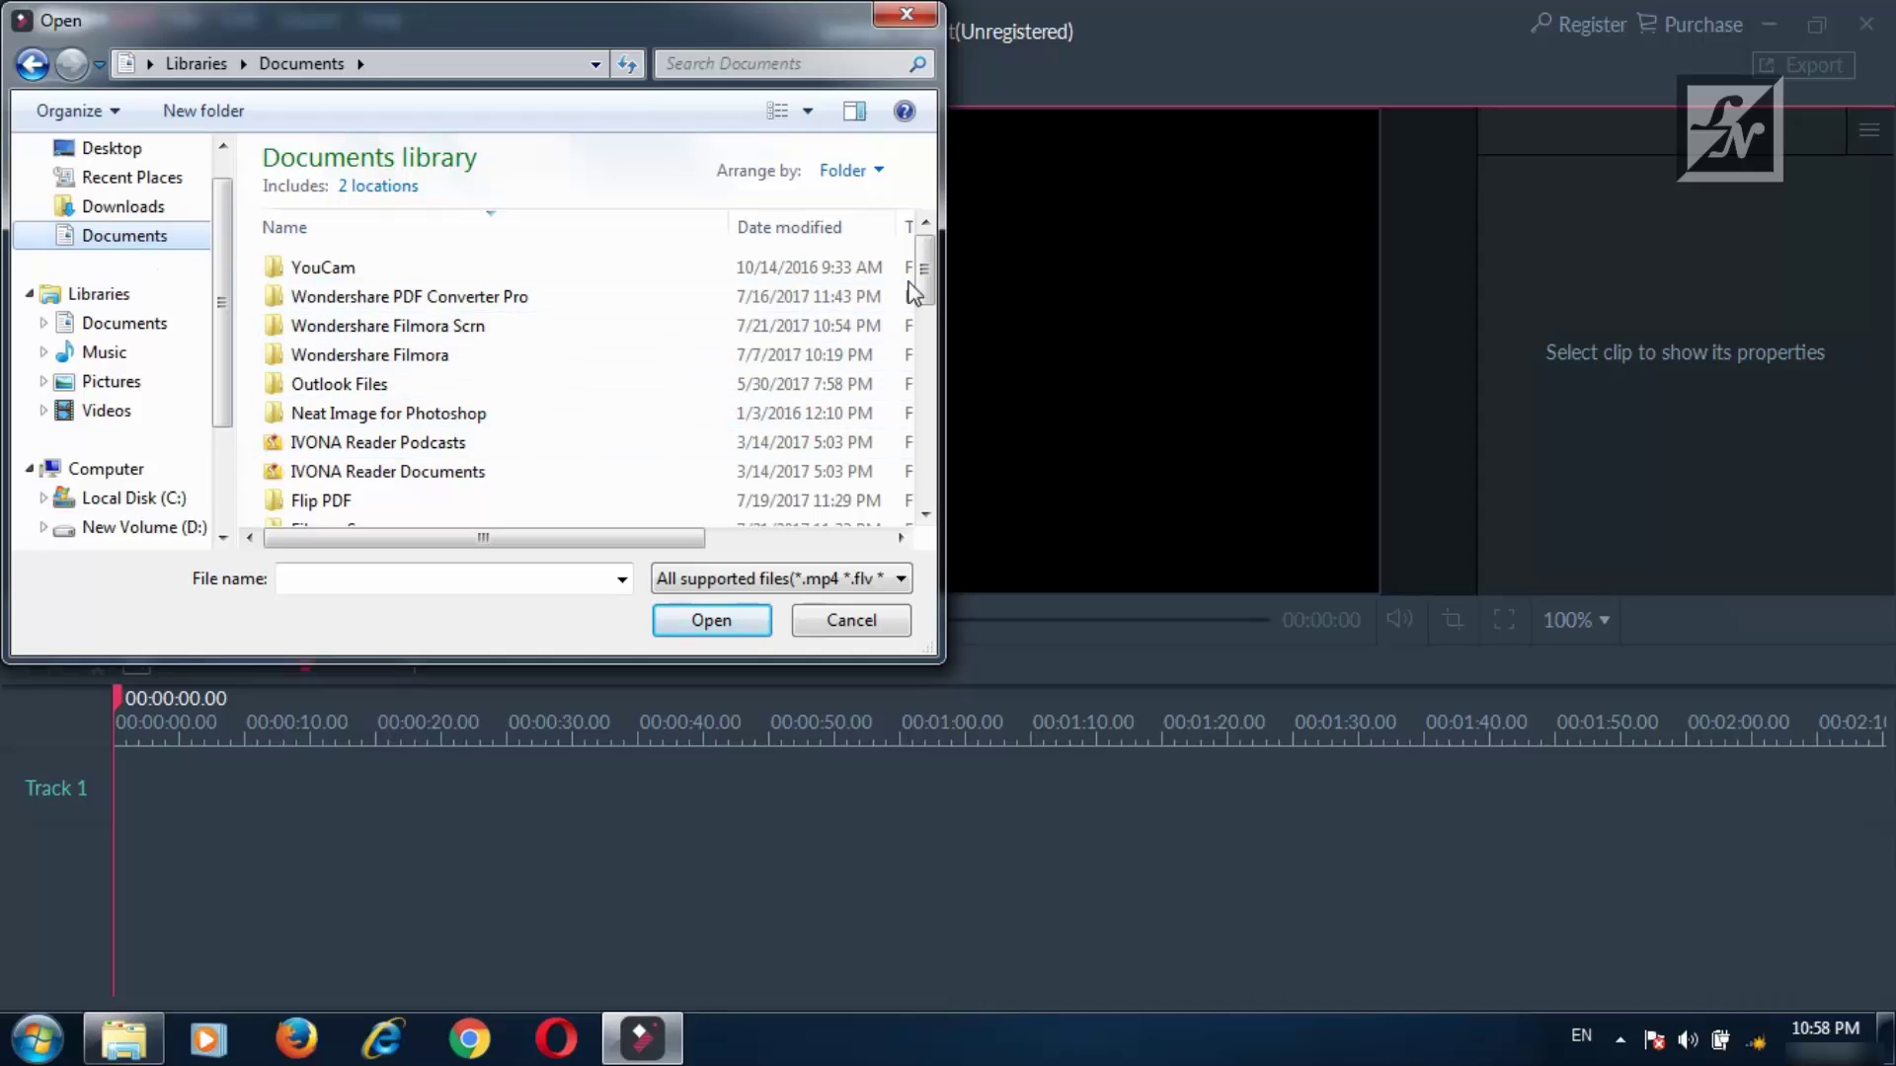
left_click_drag(925, 264, 929, 311)
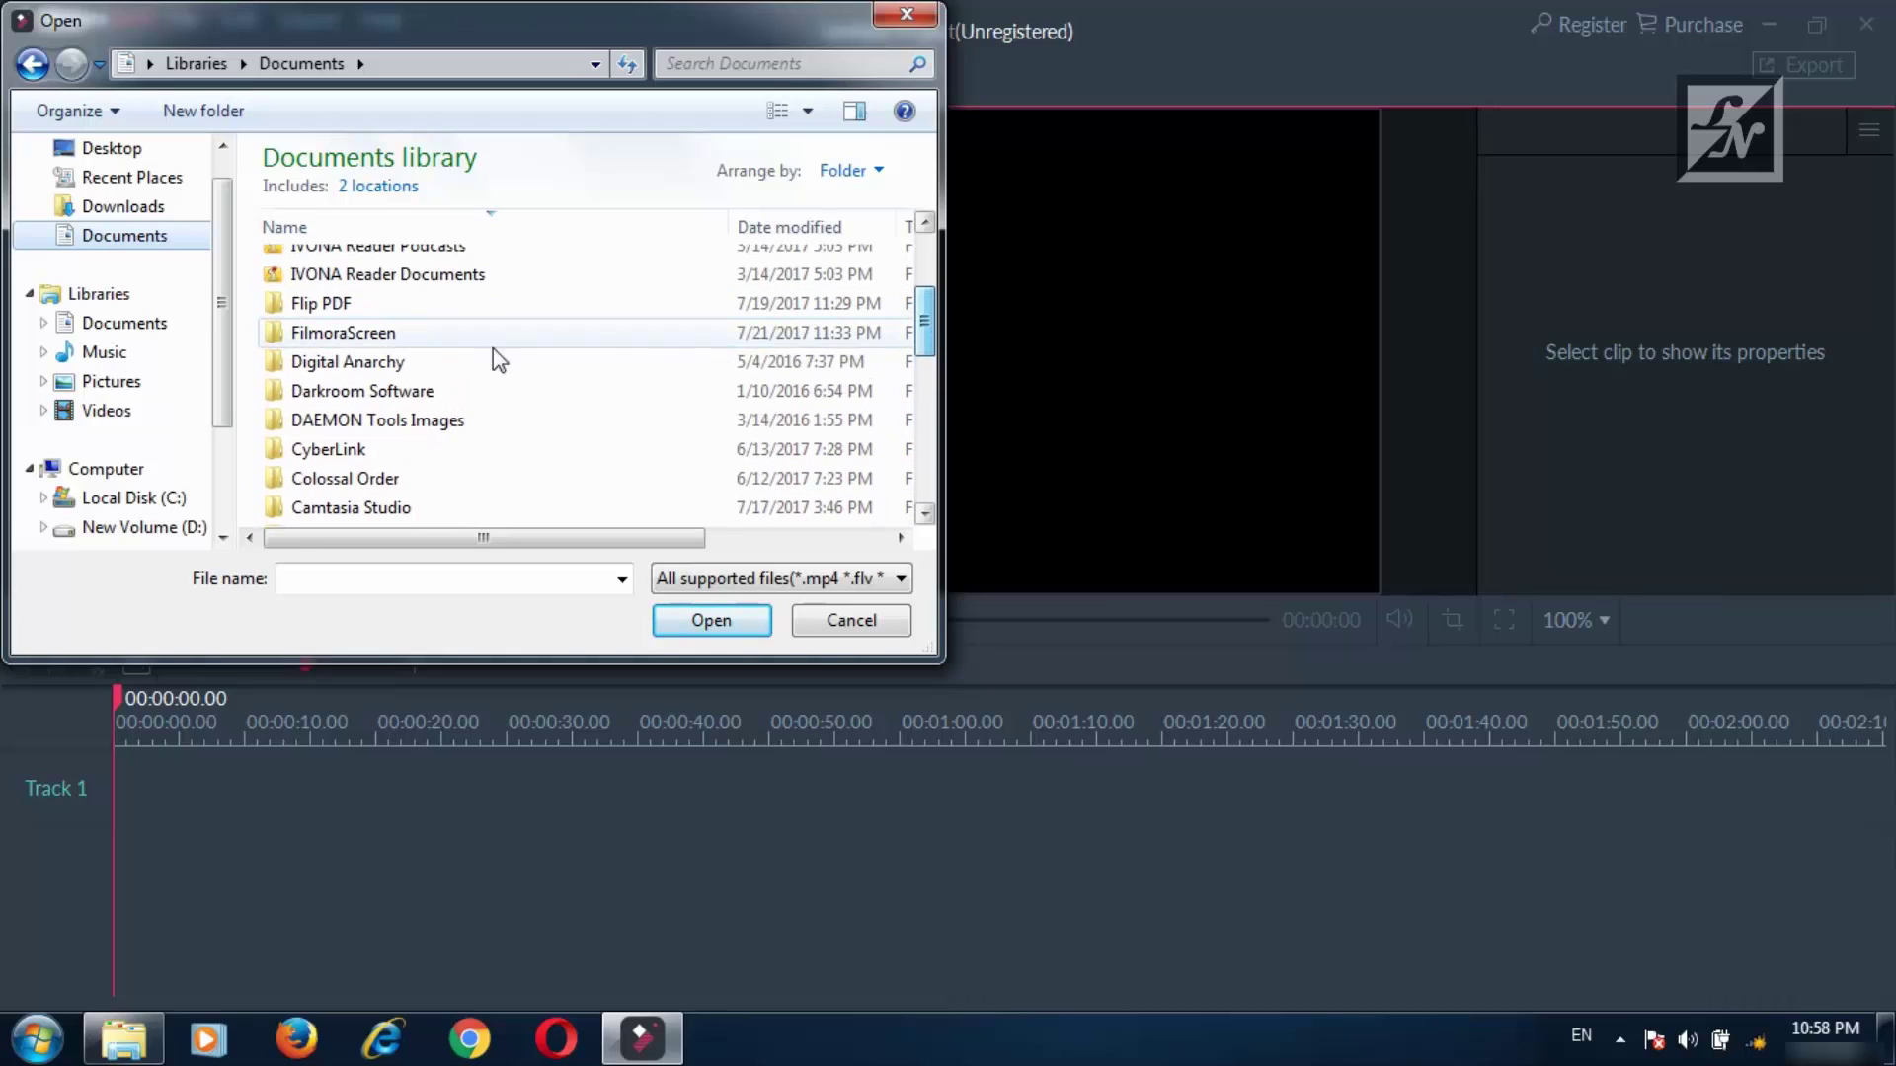
left_click(364, 339)
double_click(365, 341)
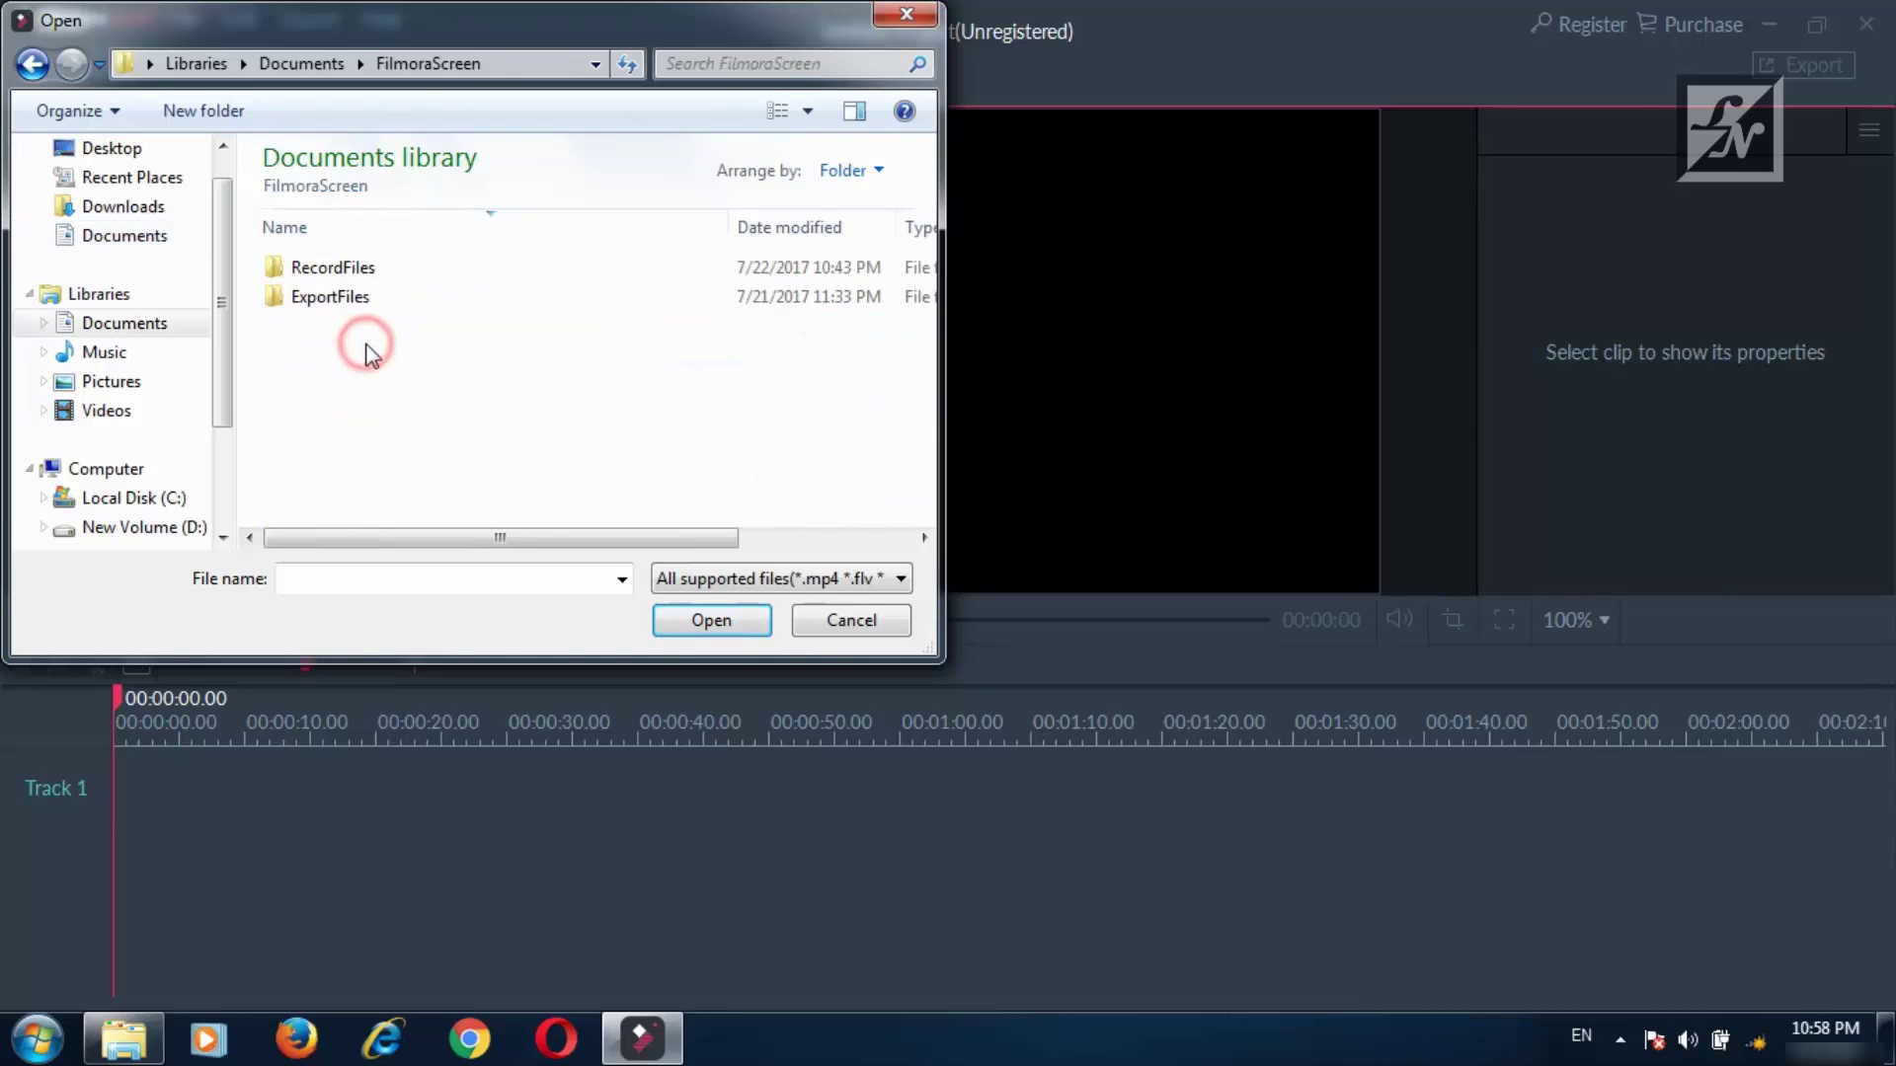
double_click(357, 270)
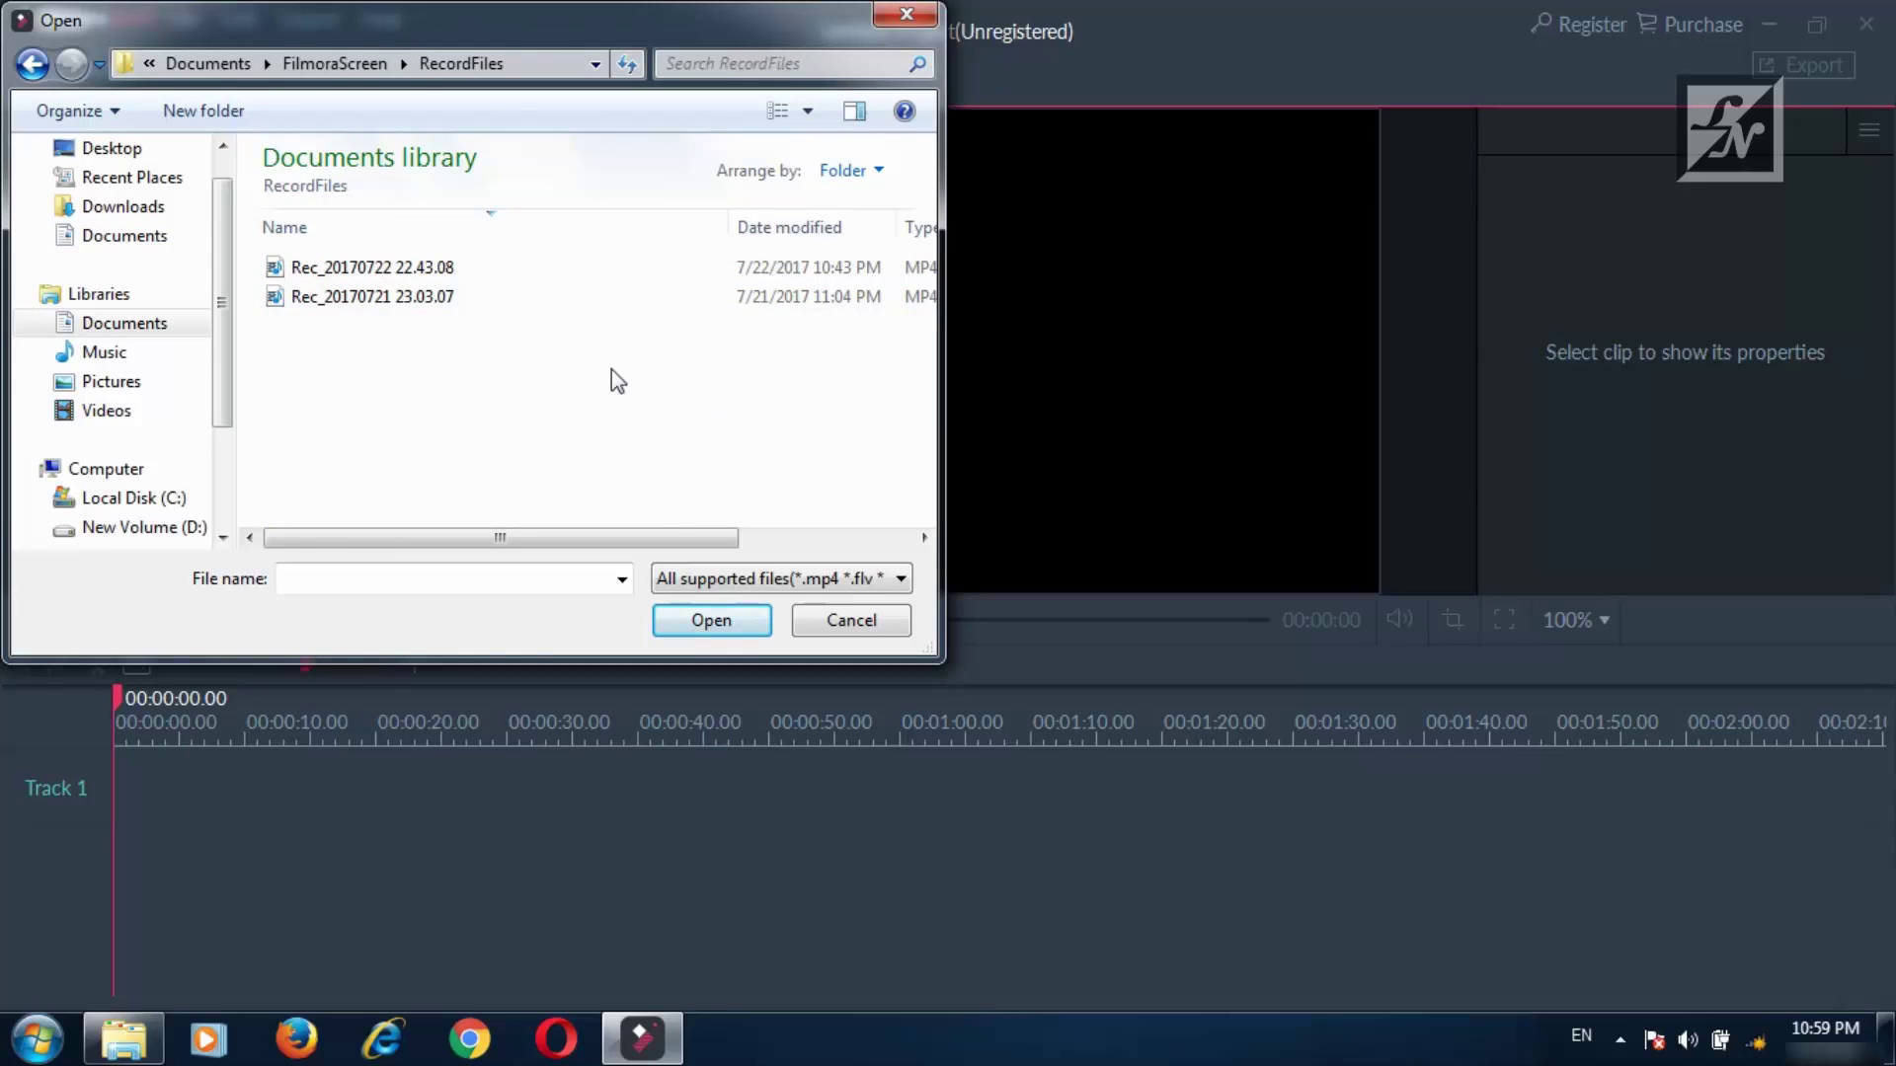
left_click_drag(437, 47, 756, 148)
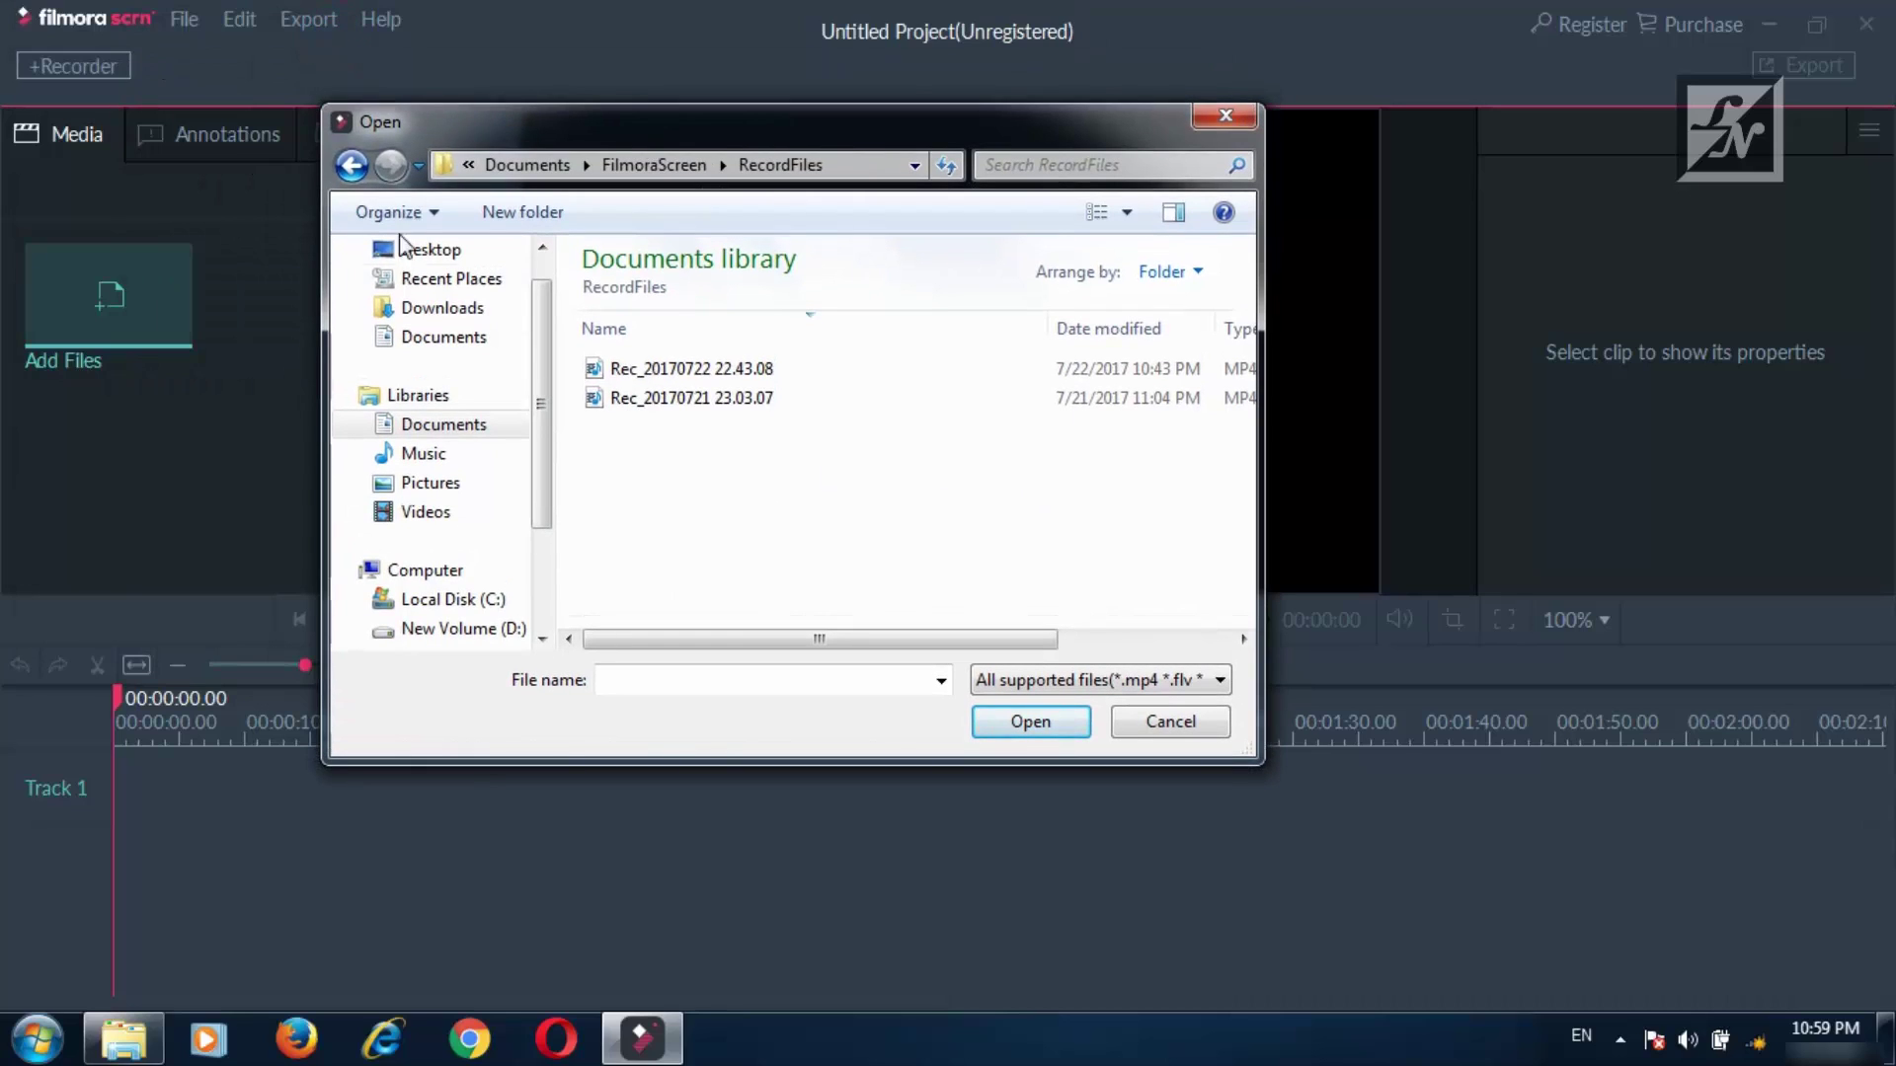
left_click(761, 371)
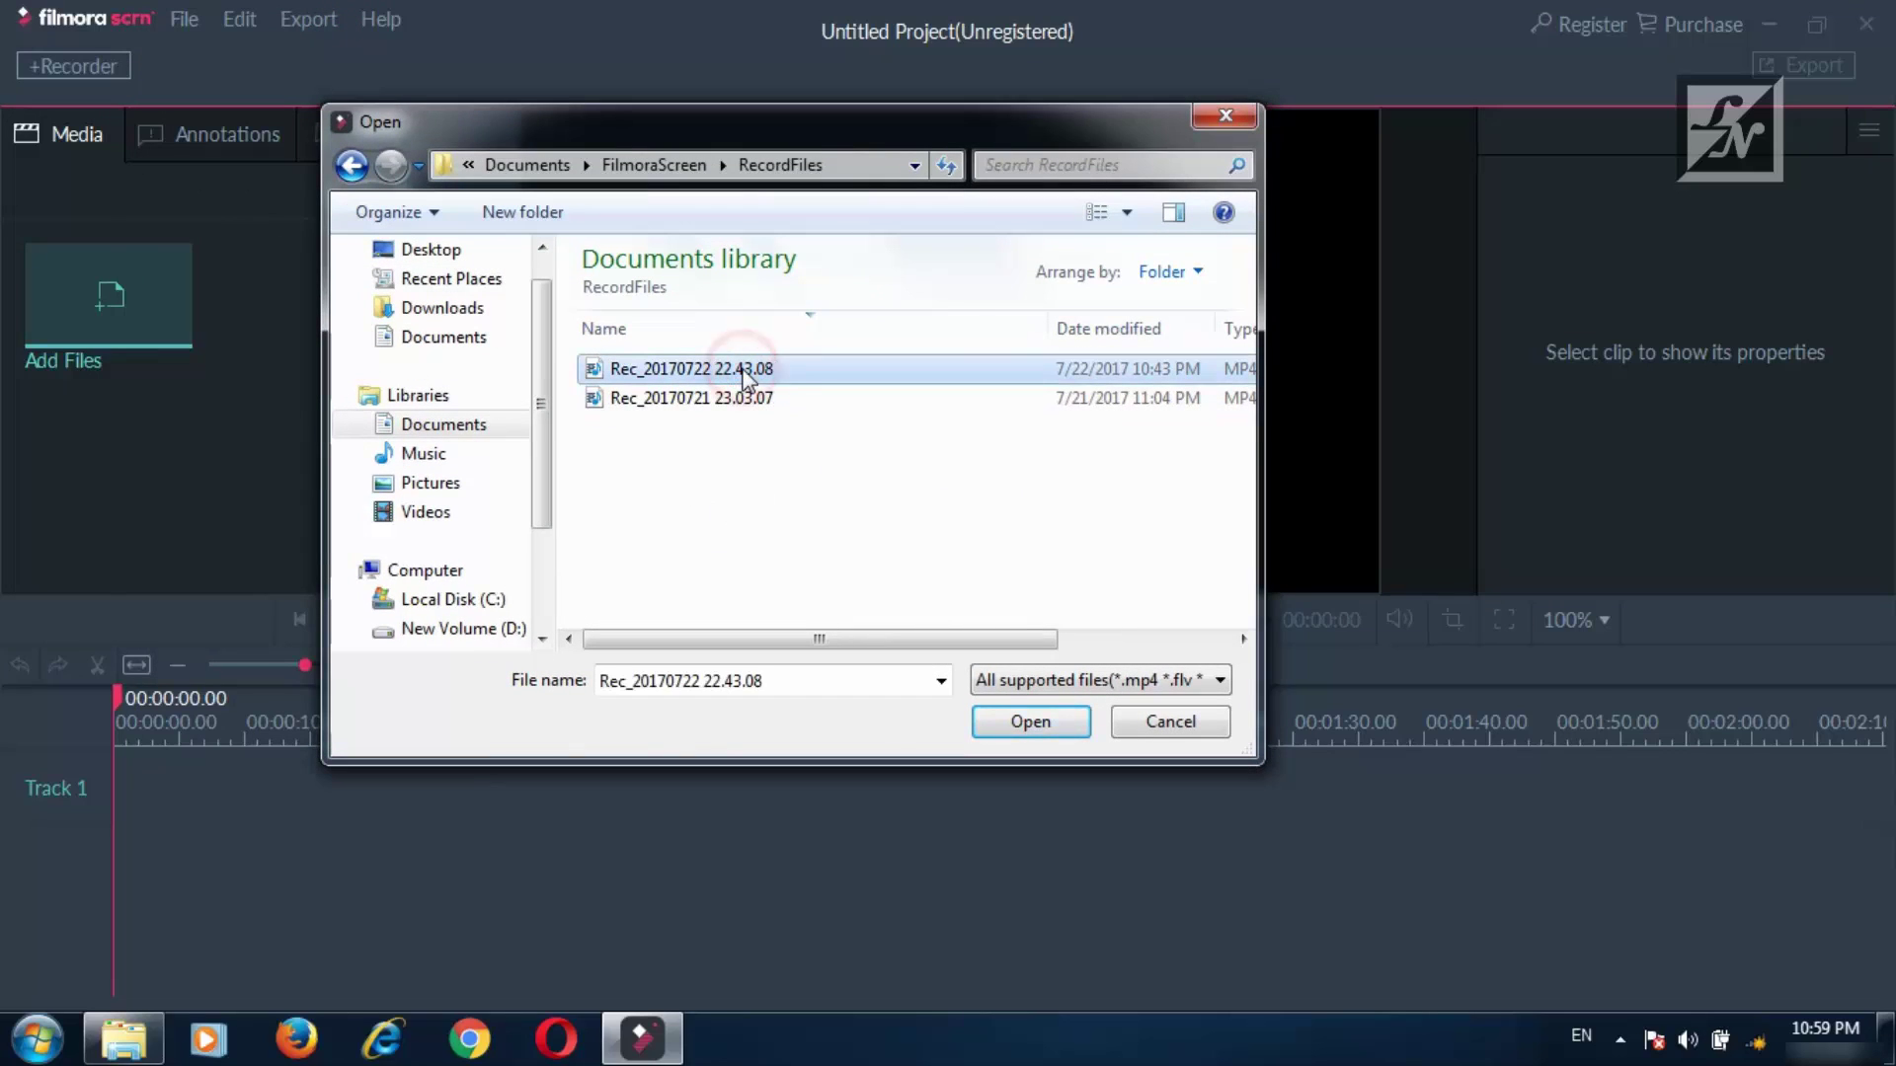
left_click(1014, 731)
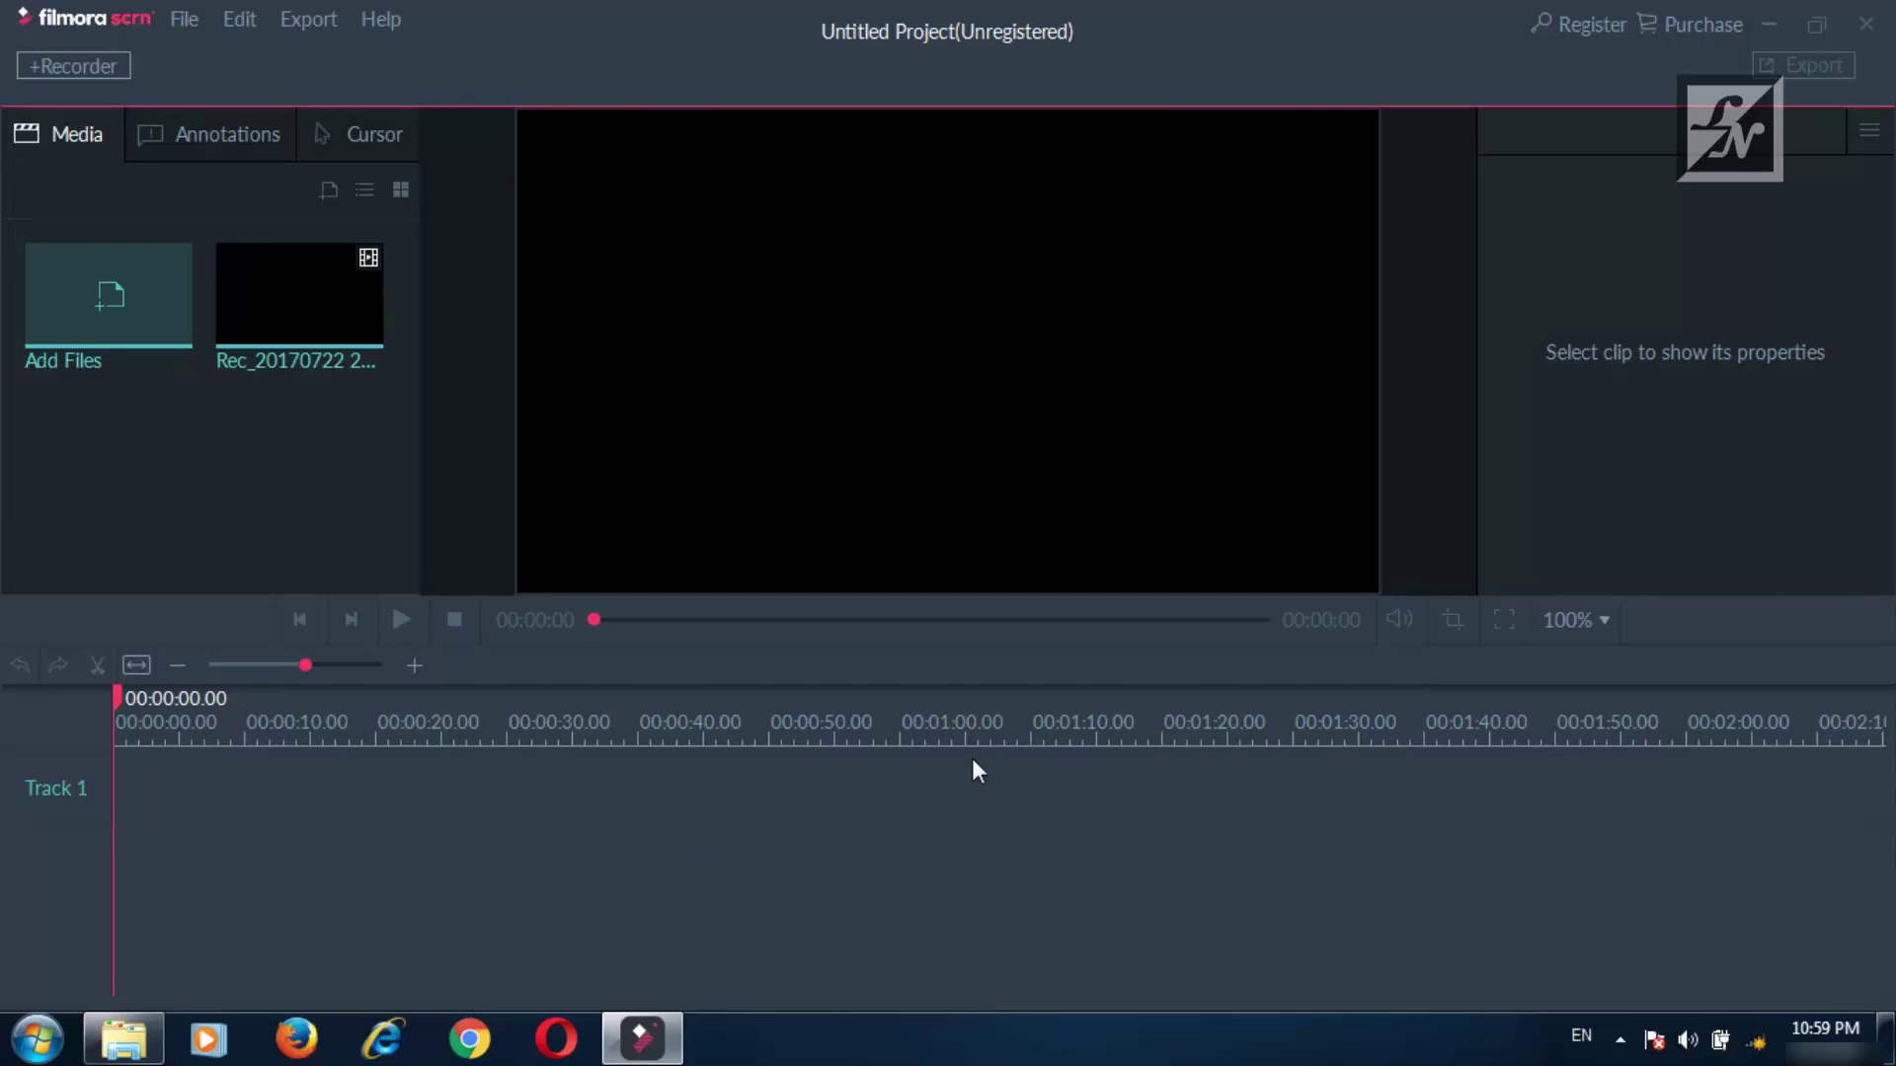
Add the imported recording to the timeline twice, placing the second copy directly after the first.
mouse_move(346, 322)
mouse_move(265, 324)
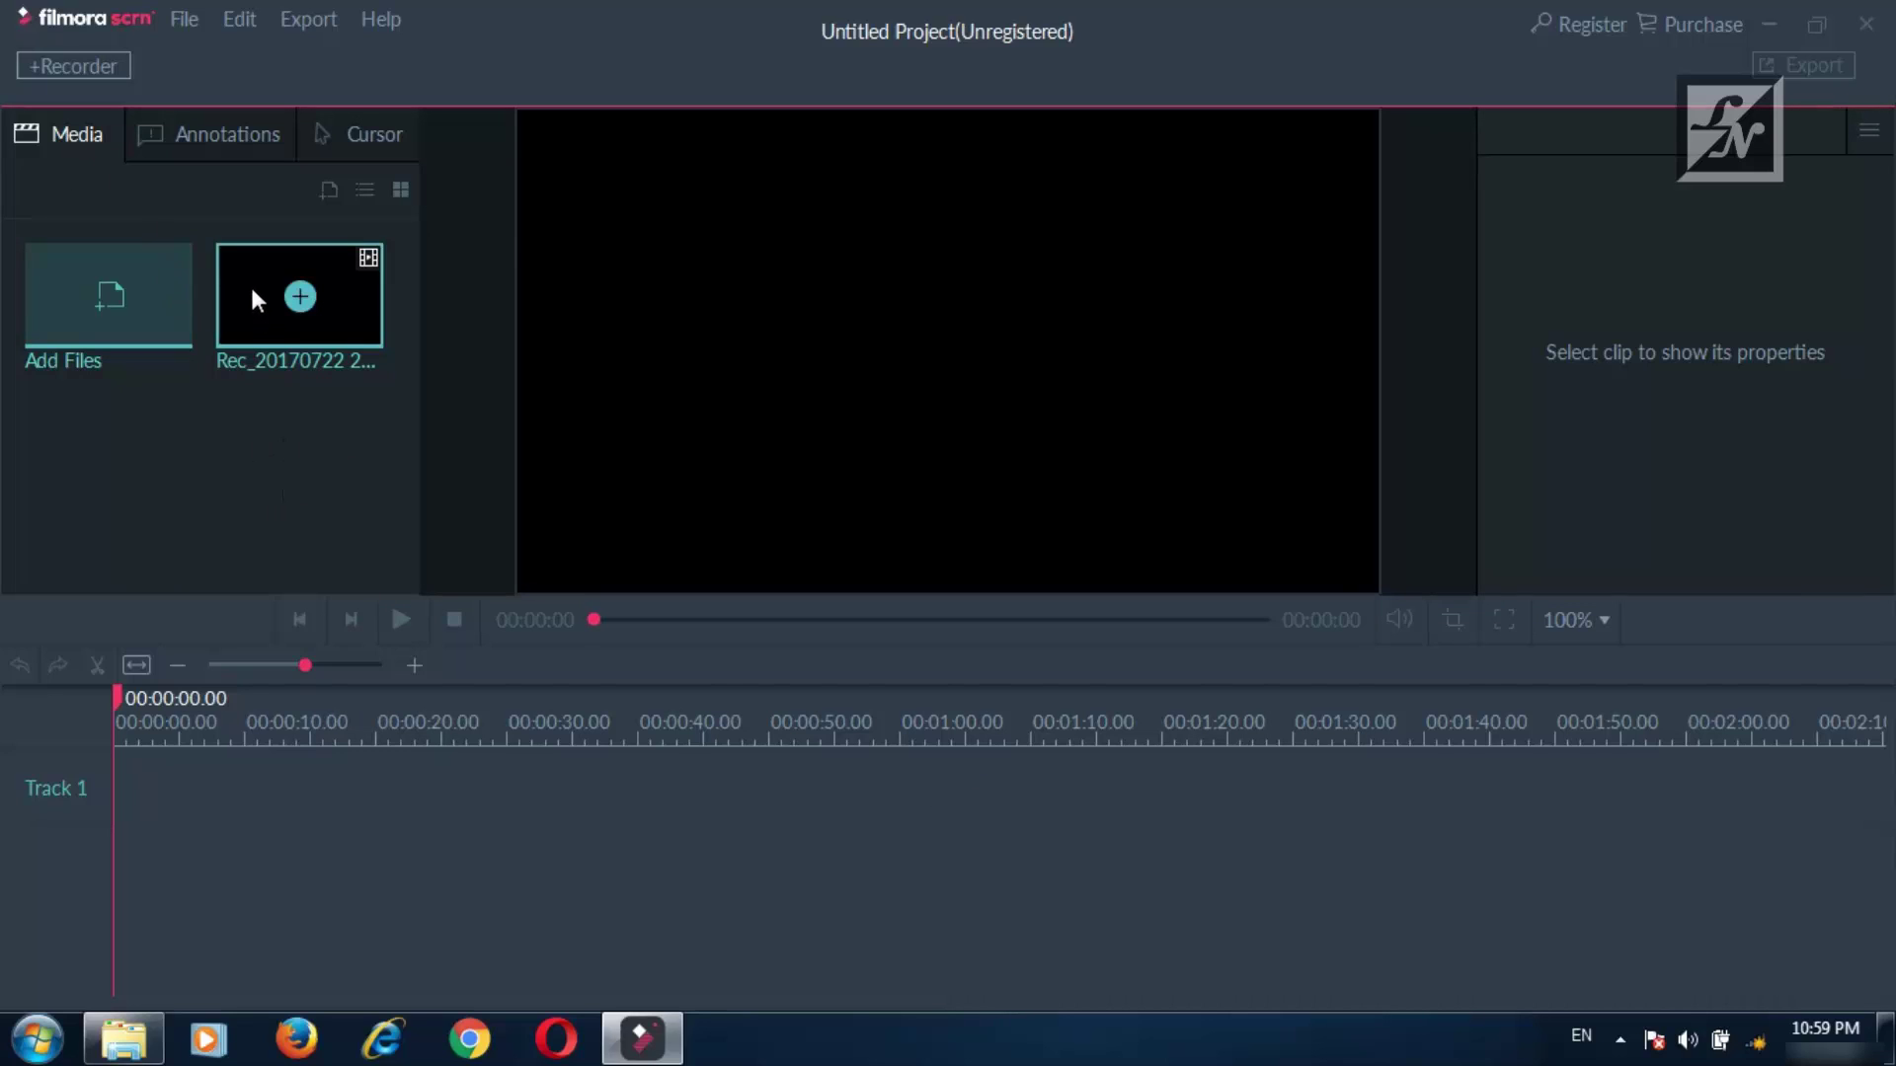
left_click_drag(253, 284, 266, 480)
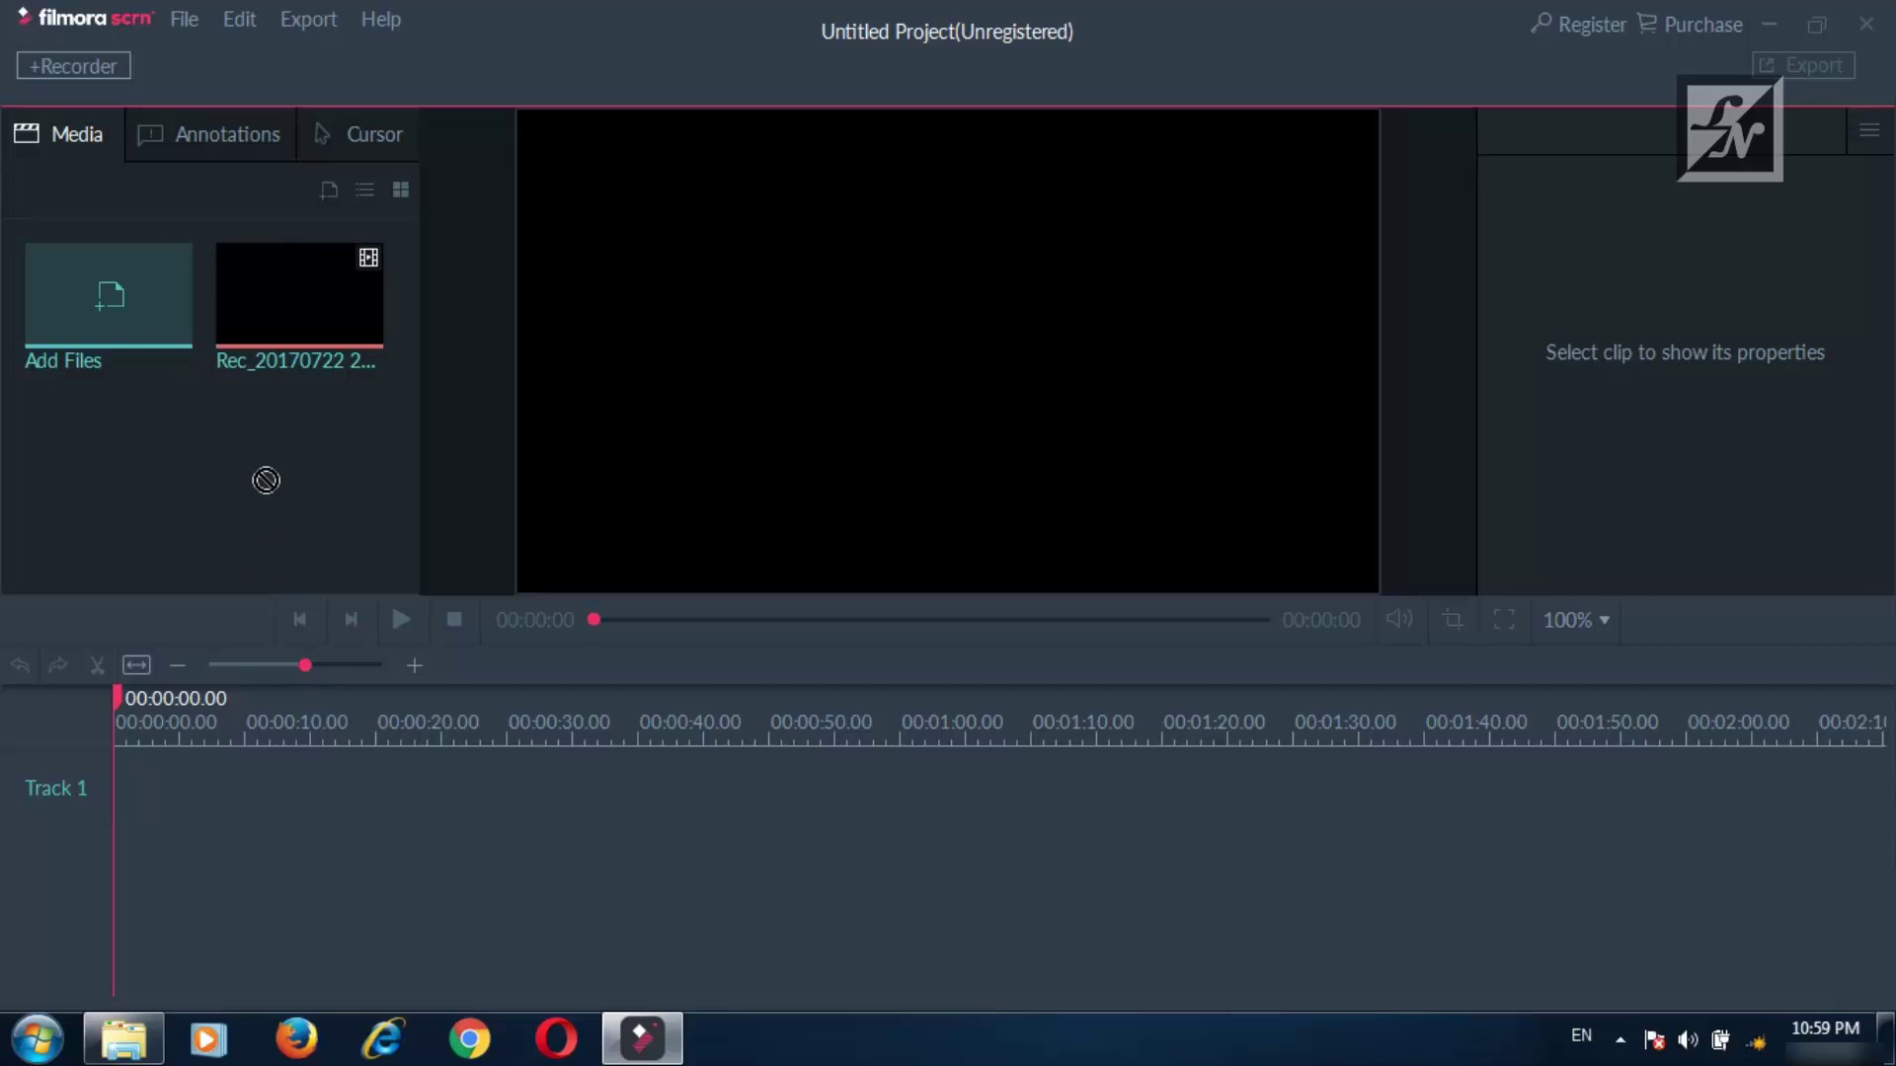
left_click(300, 296)
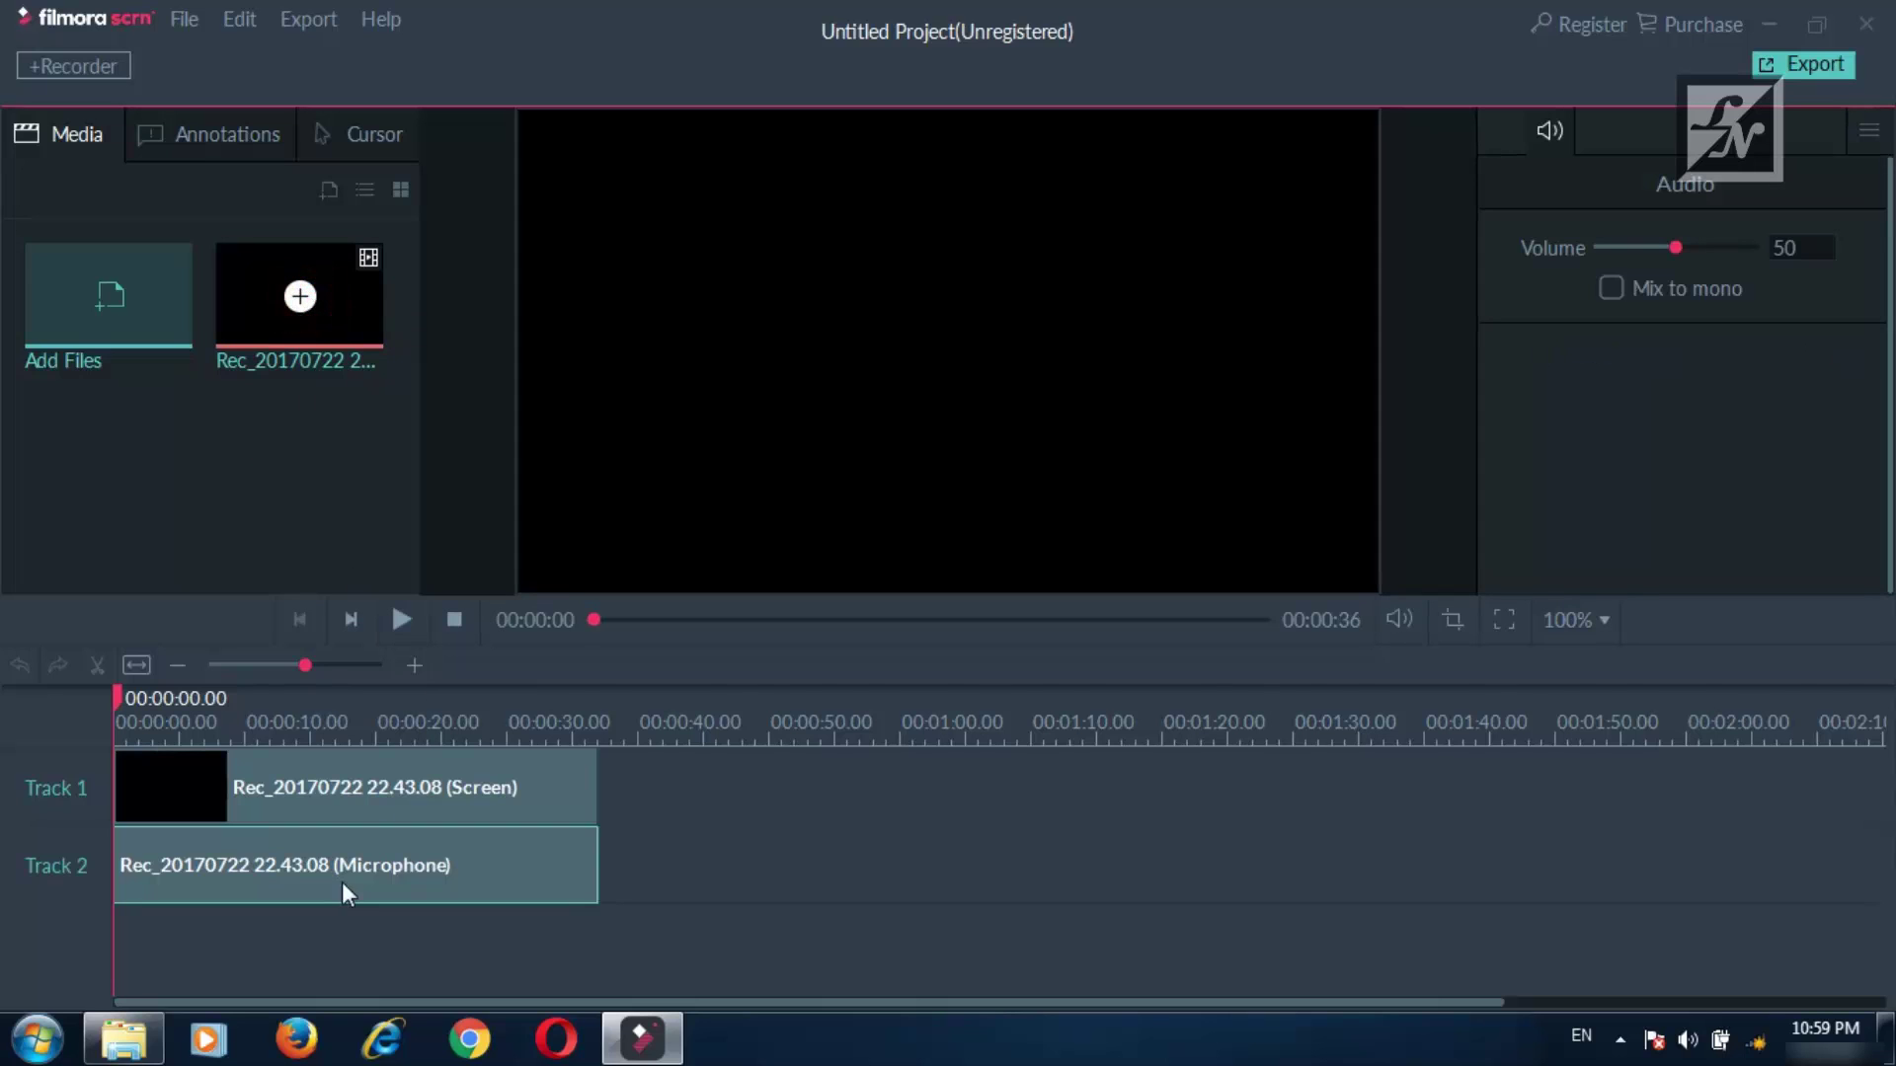
left_click_drag(259, 288, 689, 922)
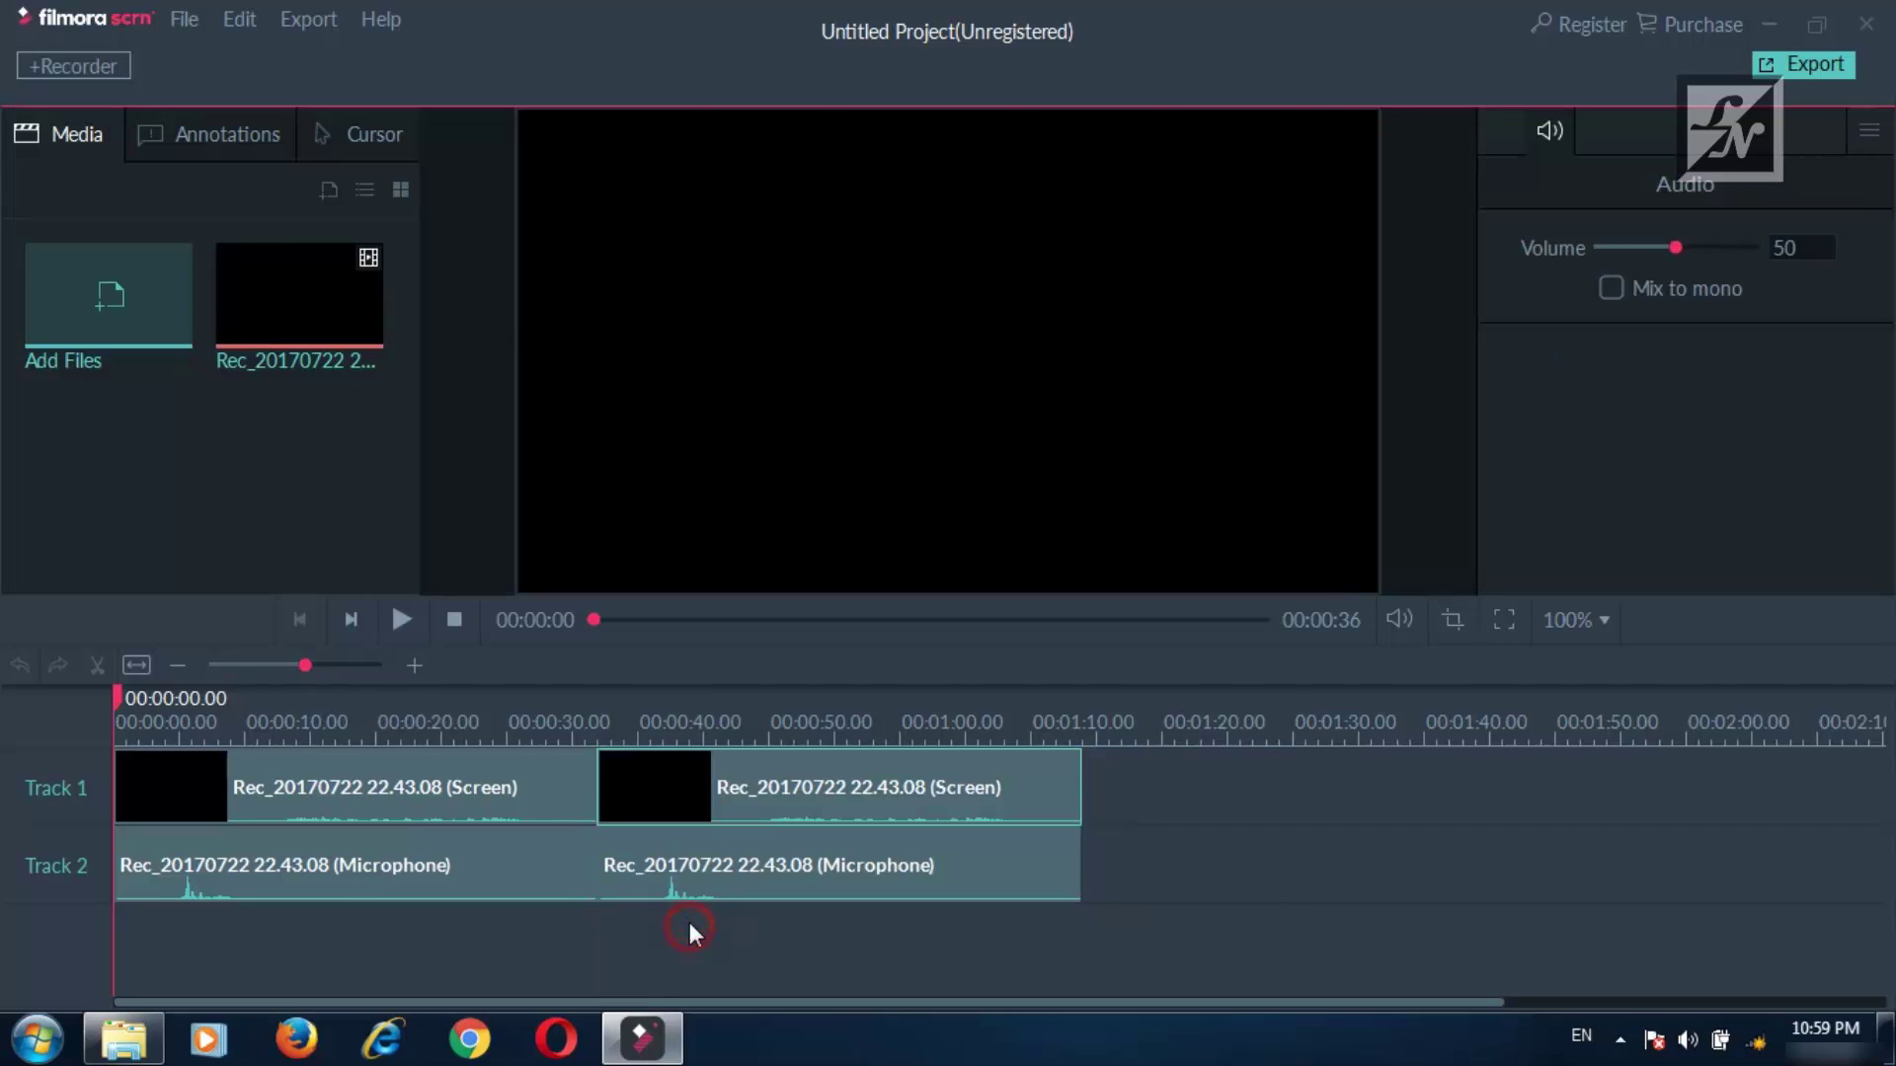
left_click(241, 499)
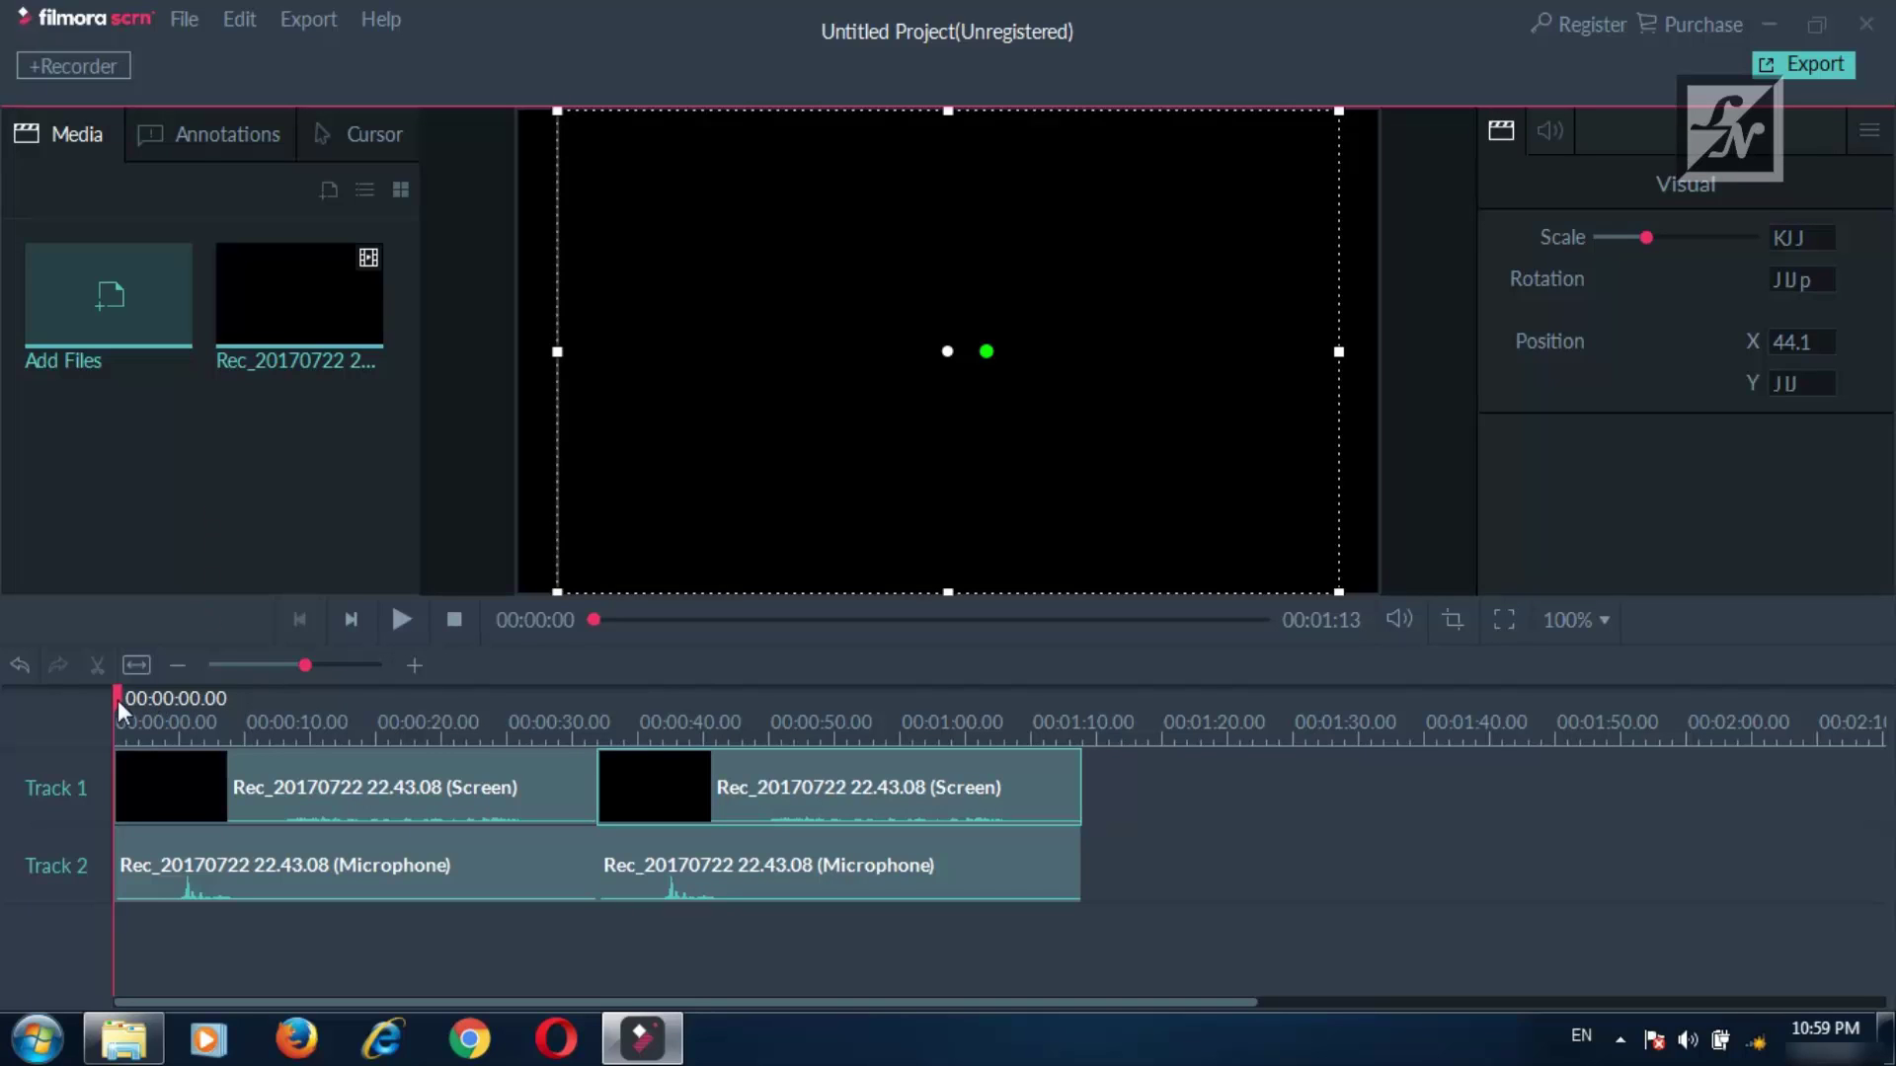
Preview the first clip by scrubbing to 00:00:19.01 and playing short stretches from there.
left_click_drag(117, 701, 305, 705)
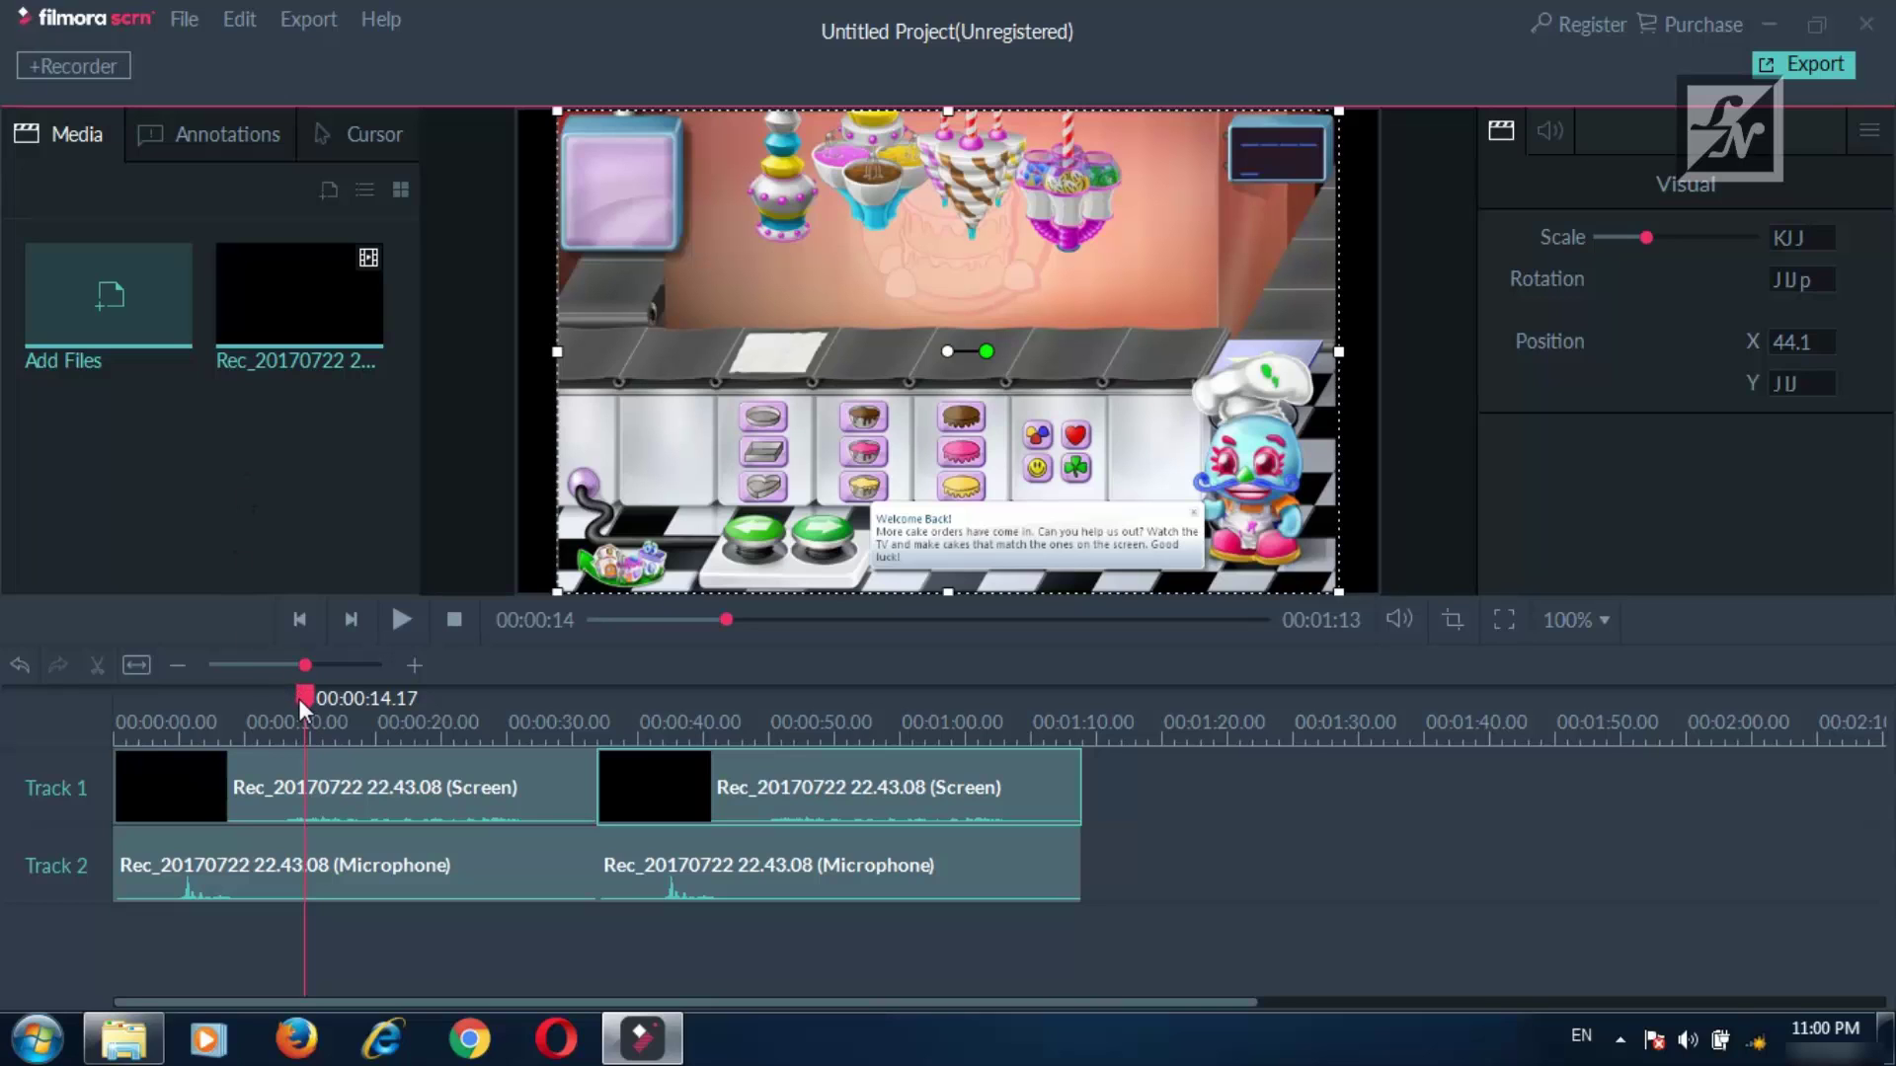
left_click_drag(299, 697, 364, 703)
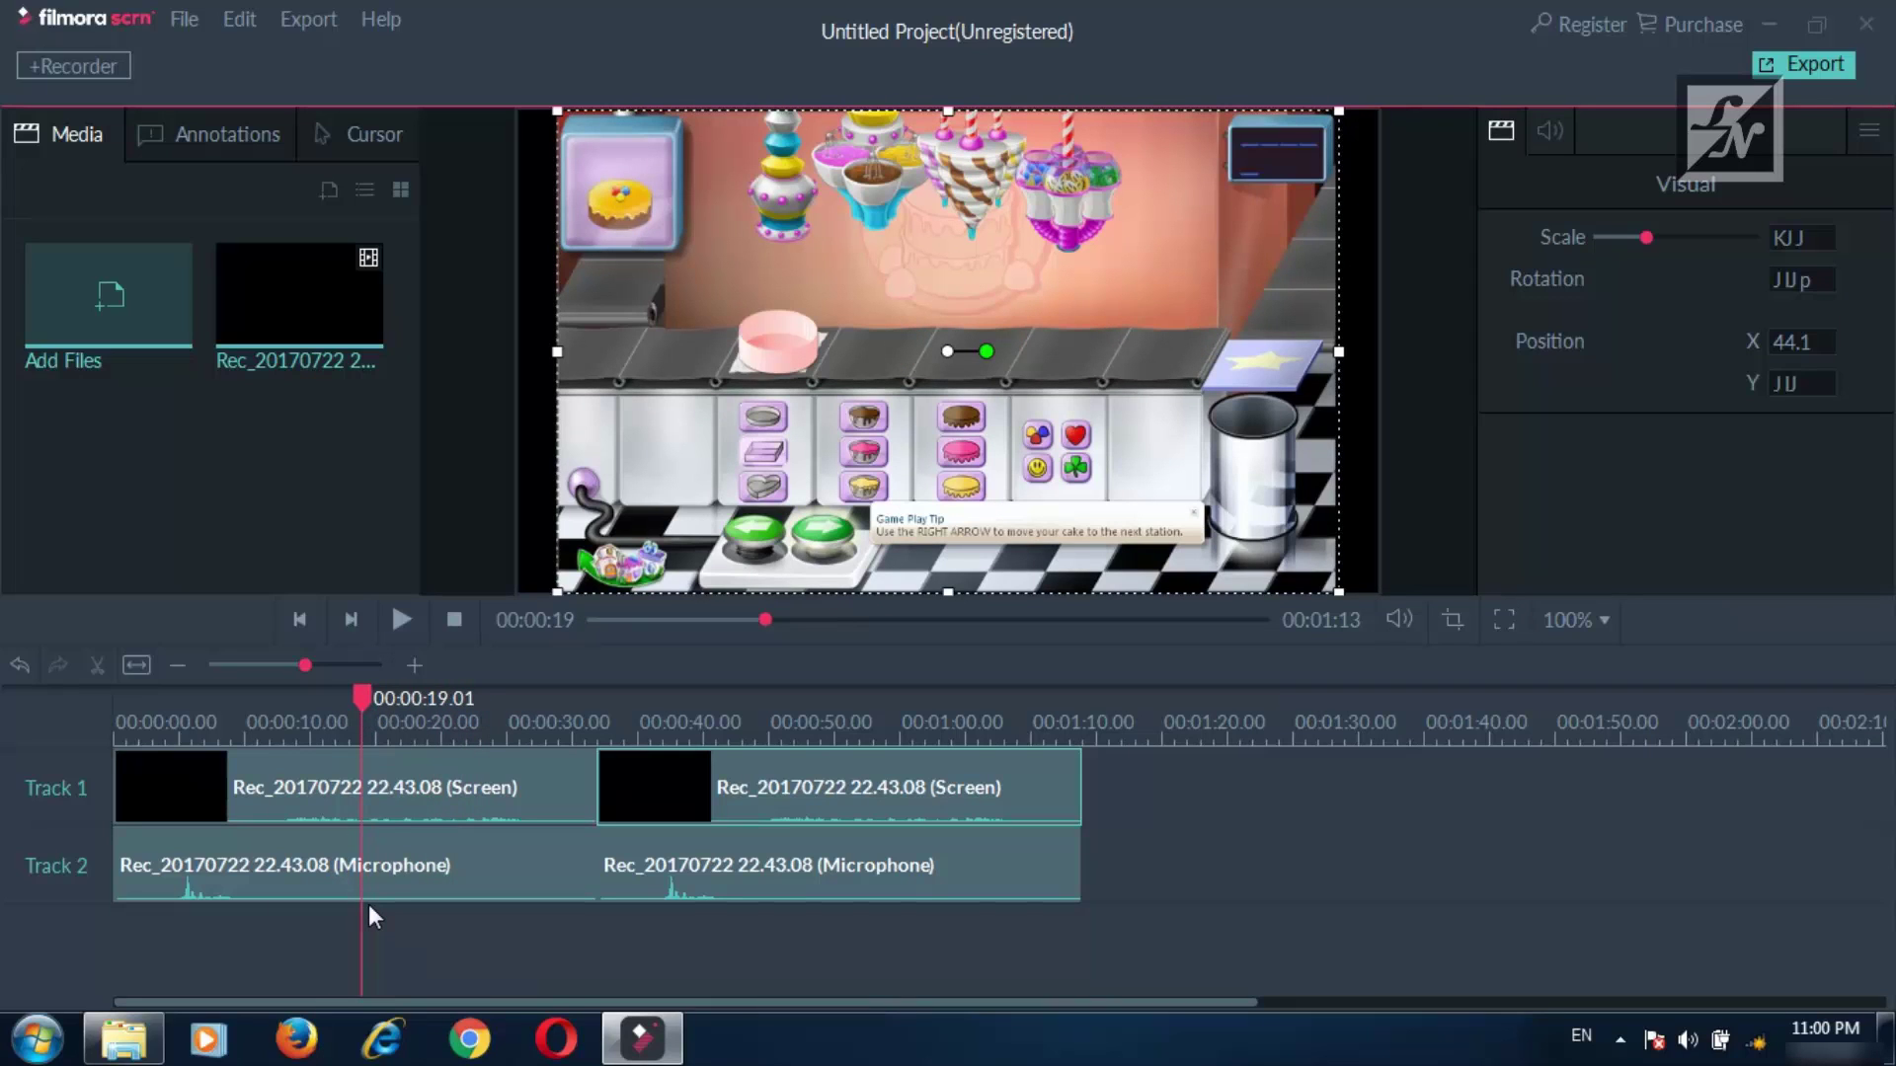
left_click(400, 618)
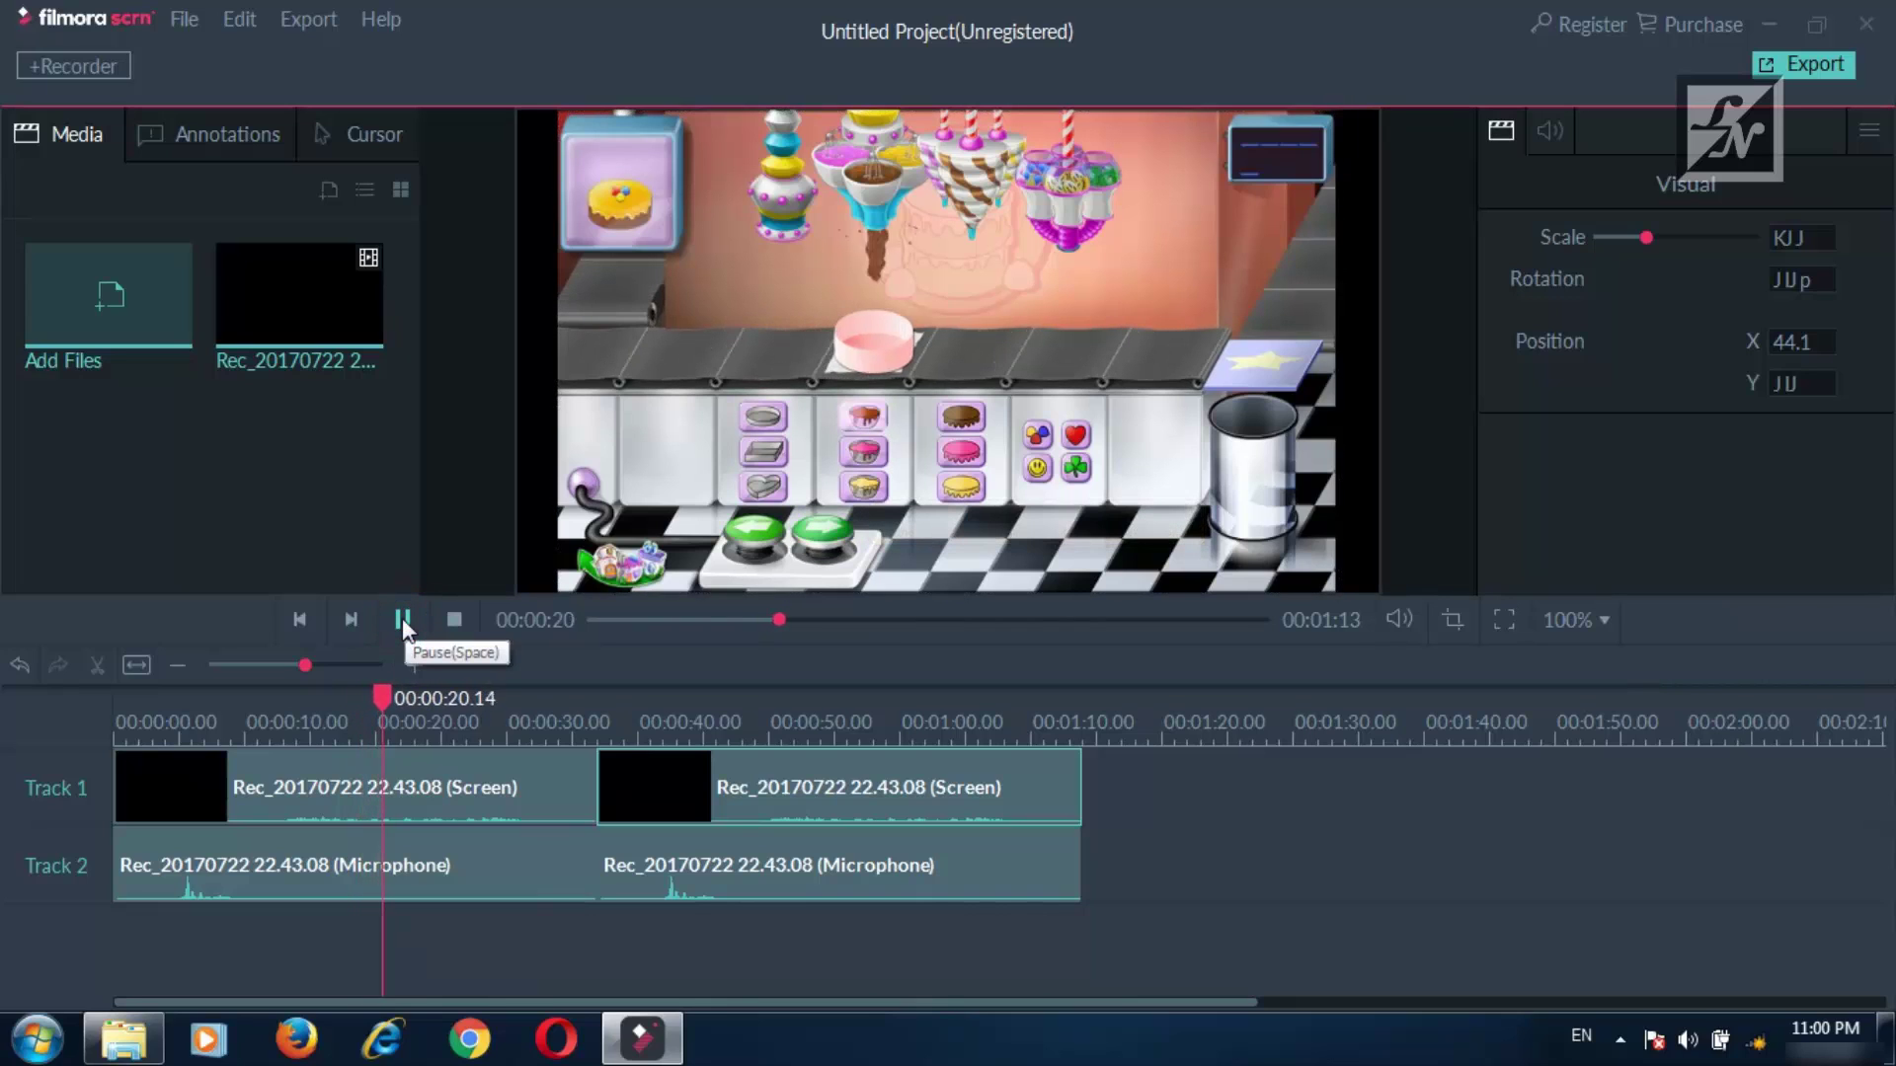
left_click(401, 620)
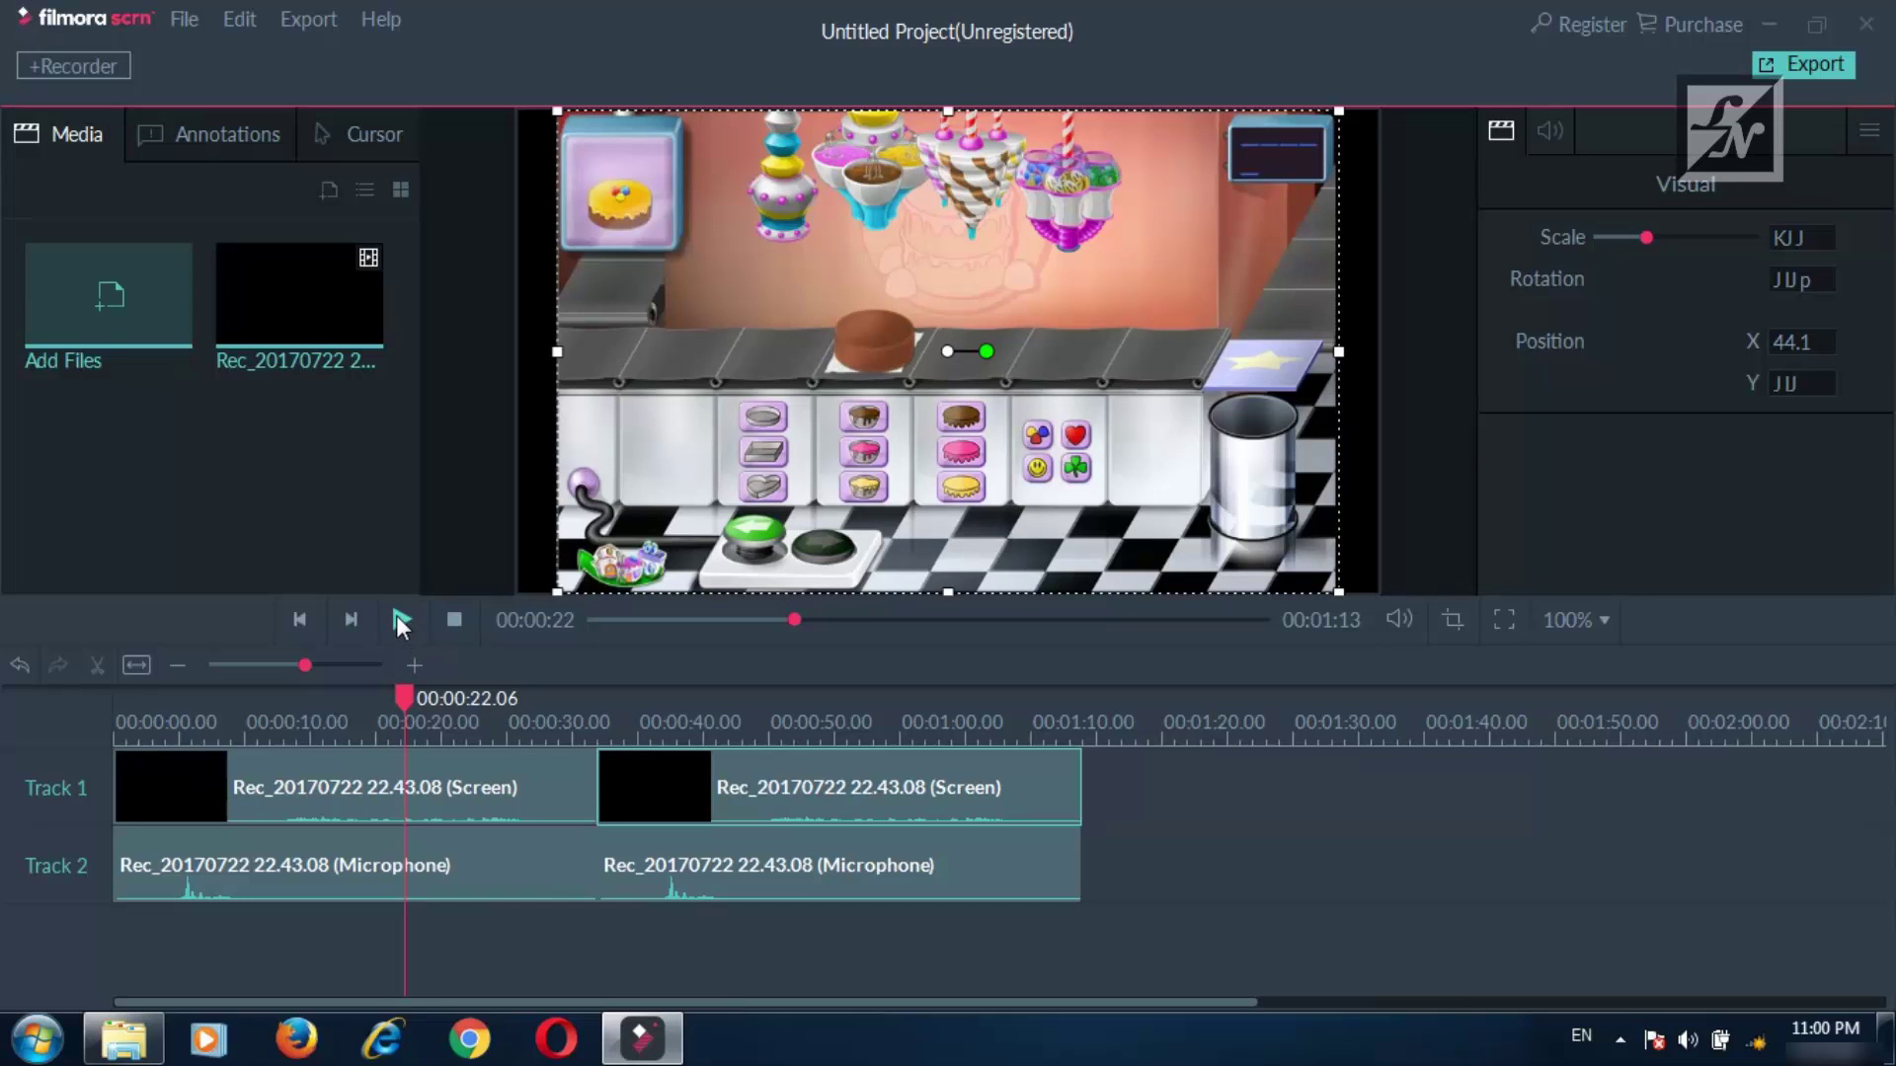
left_click(401, 620)
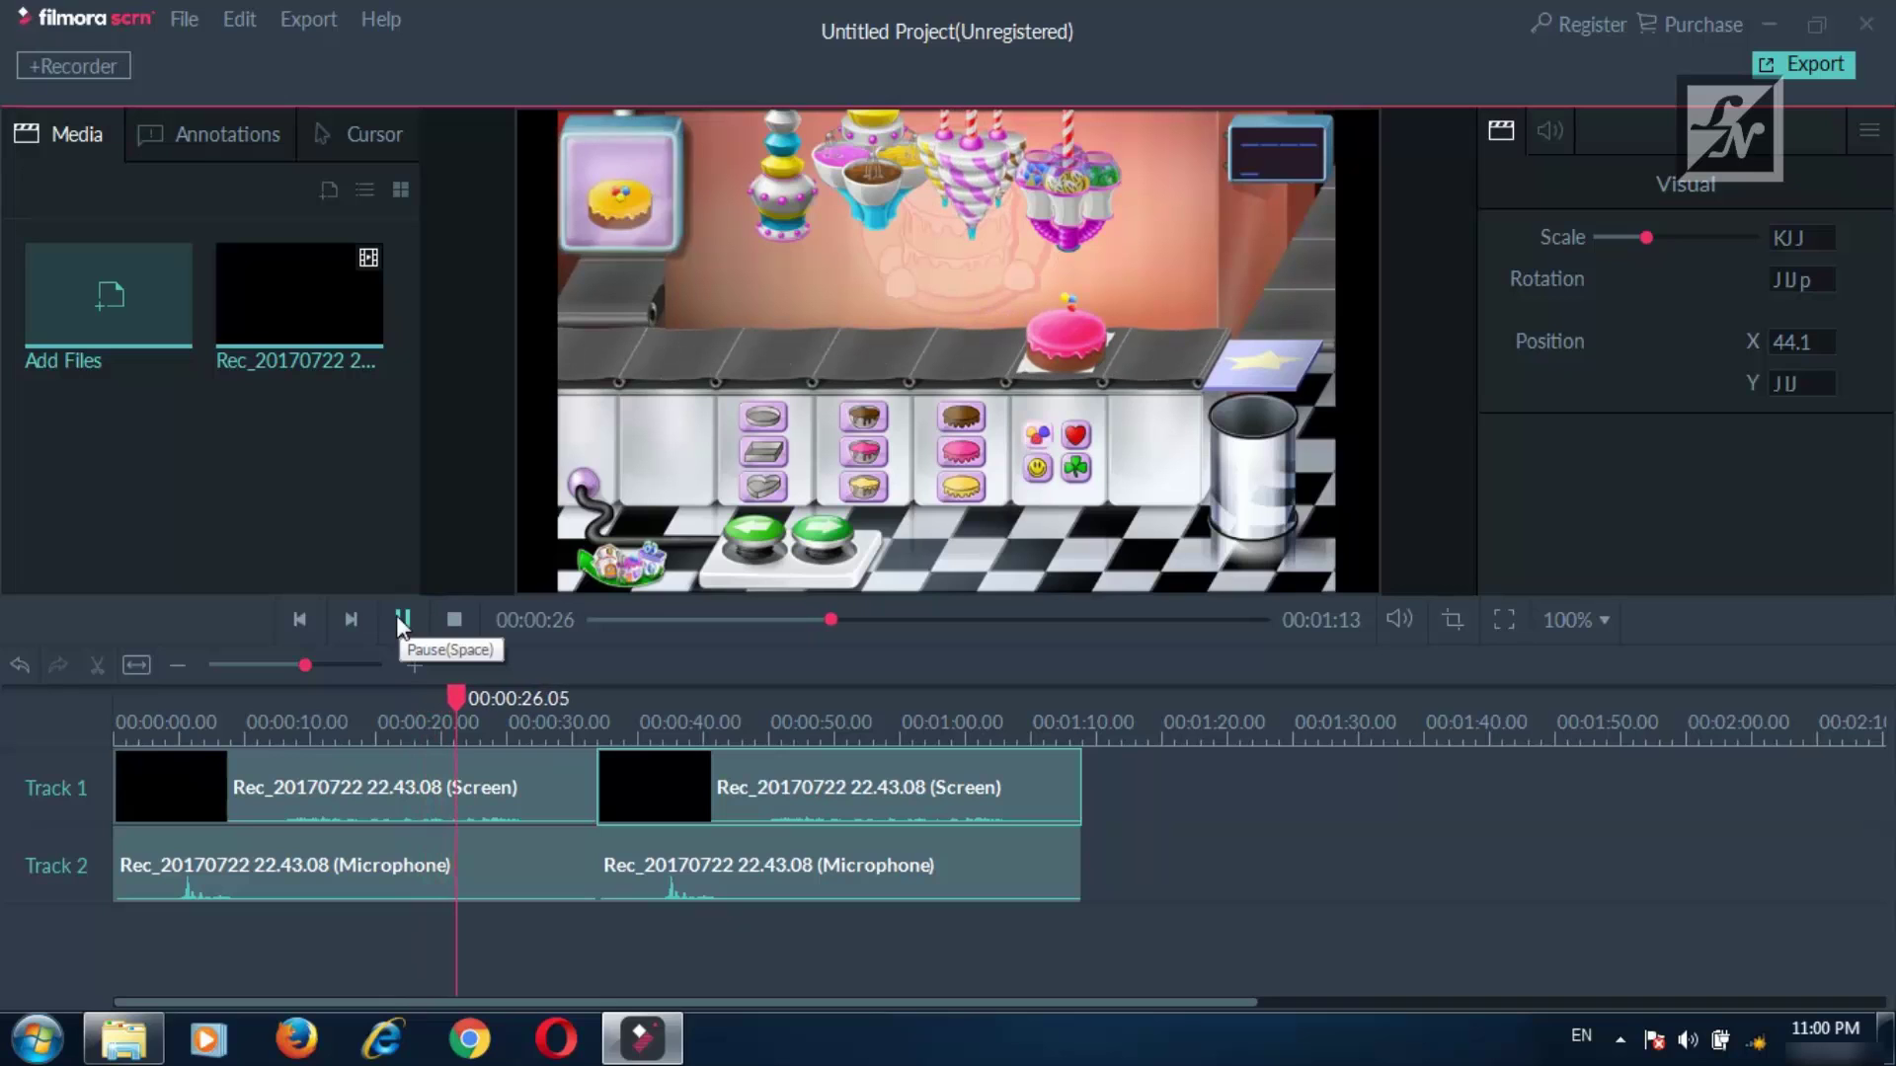
left_click(399, 618)
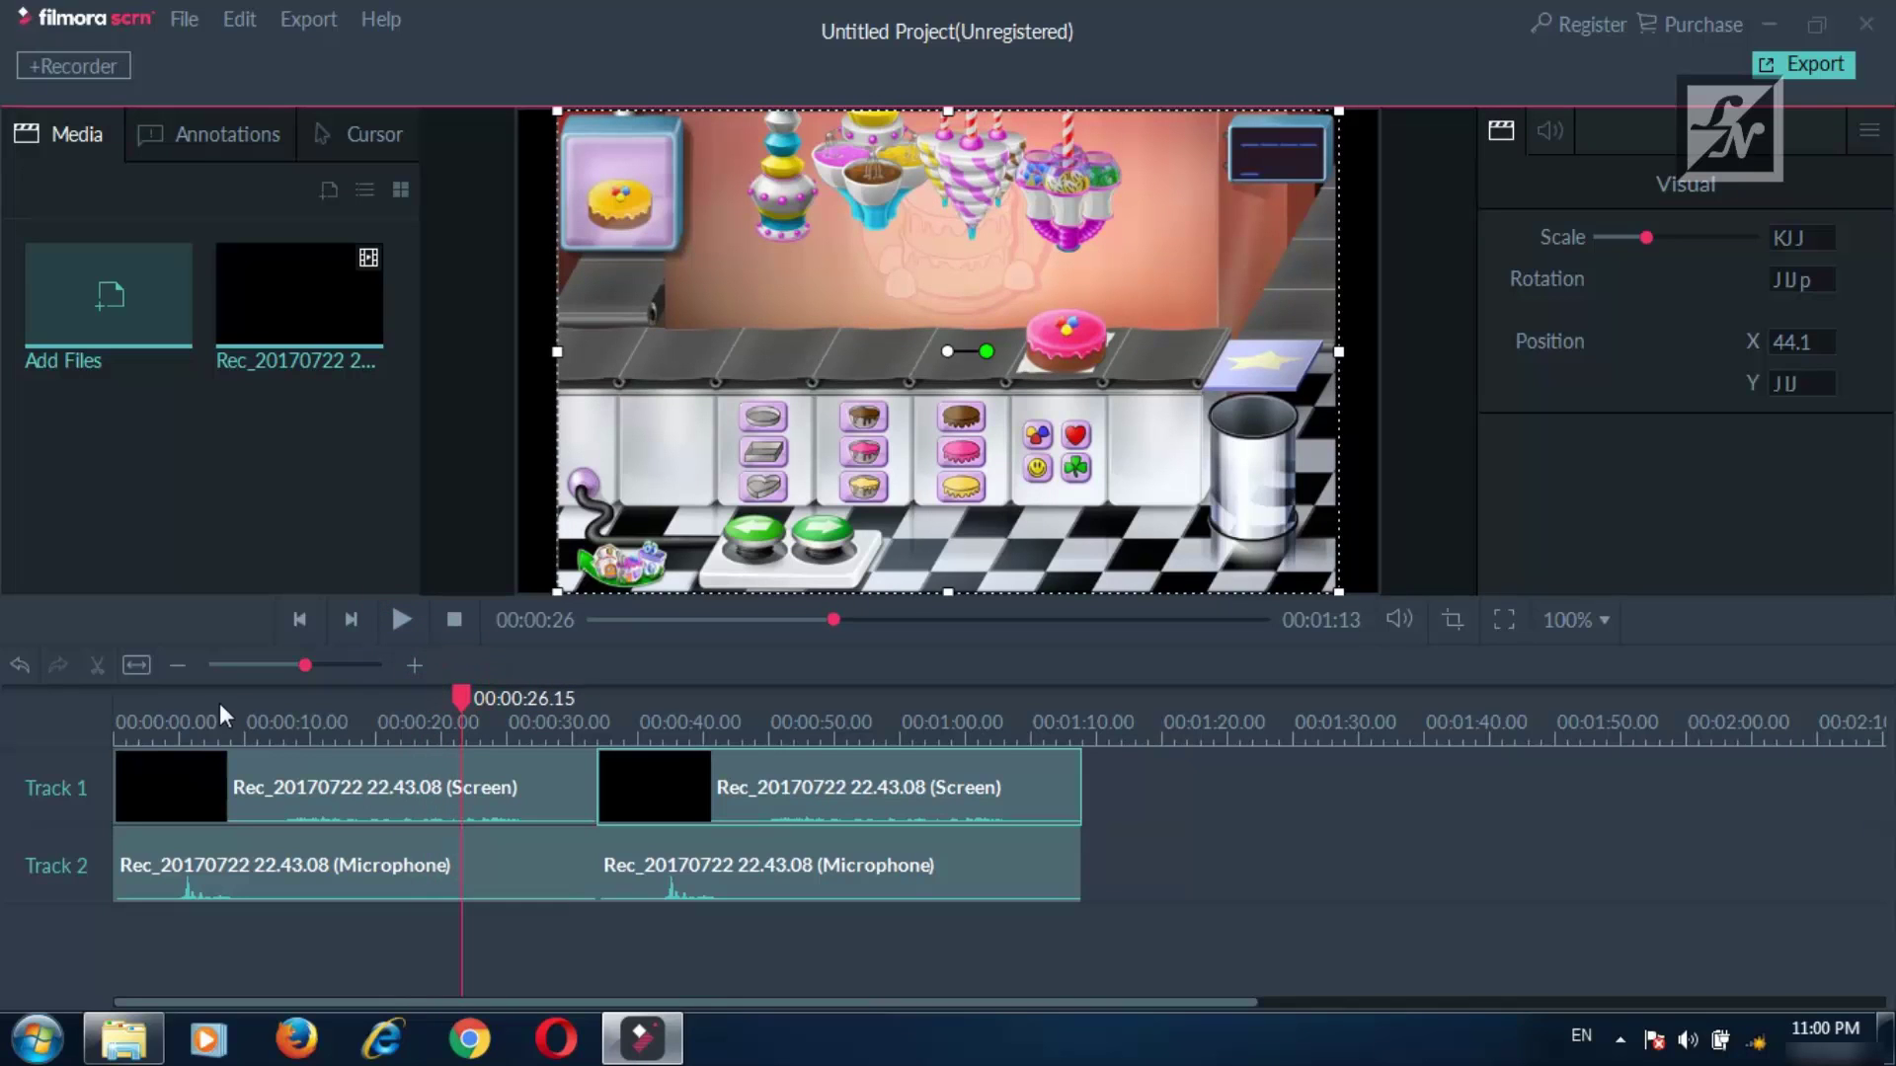
Split the first screen clip and its microphone clip at 00:00:02.11.
left_click_drag(461, 697, 140, 796)
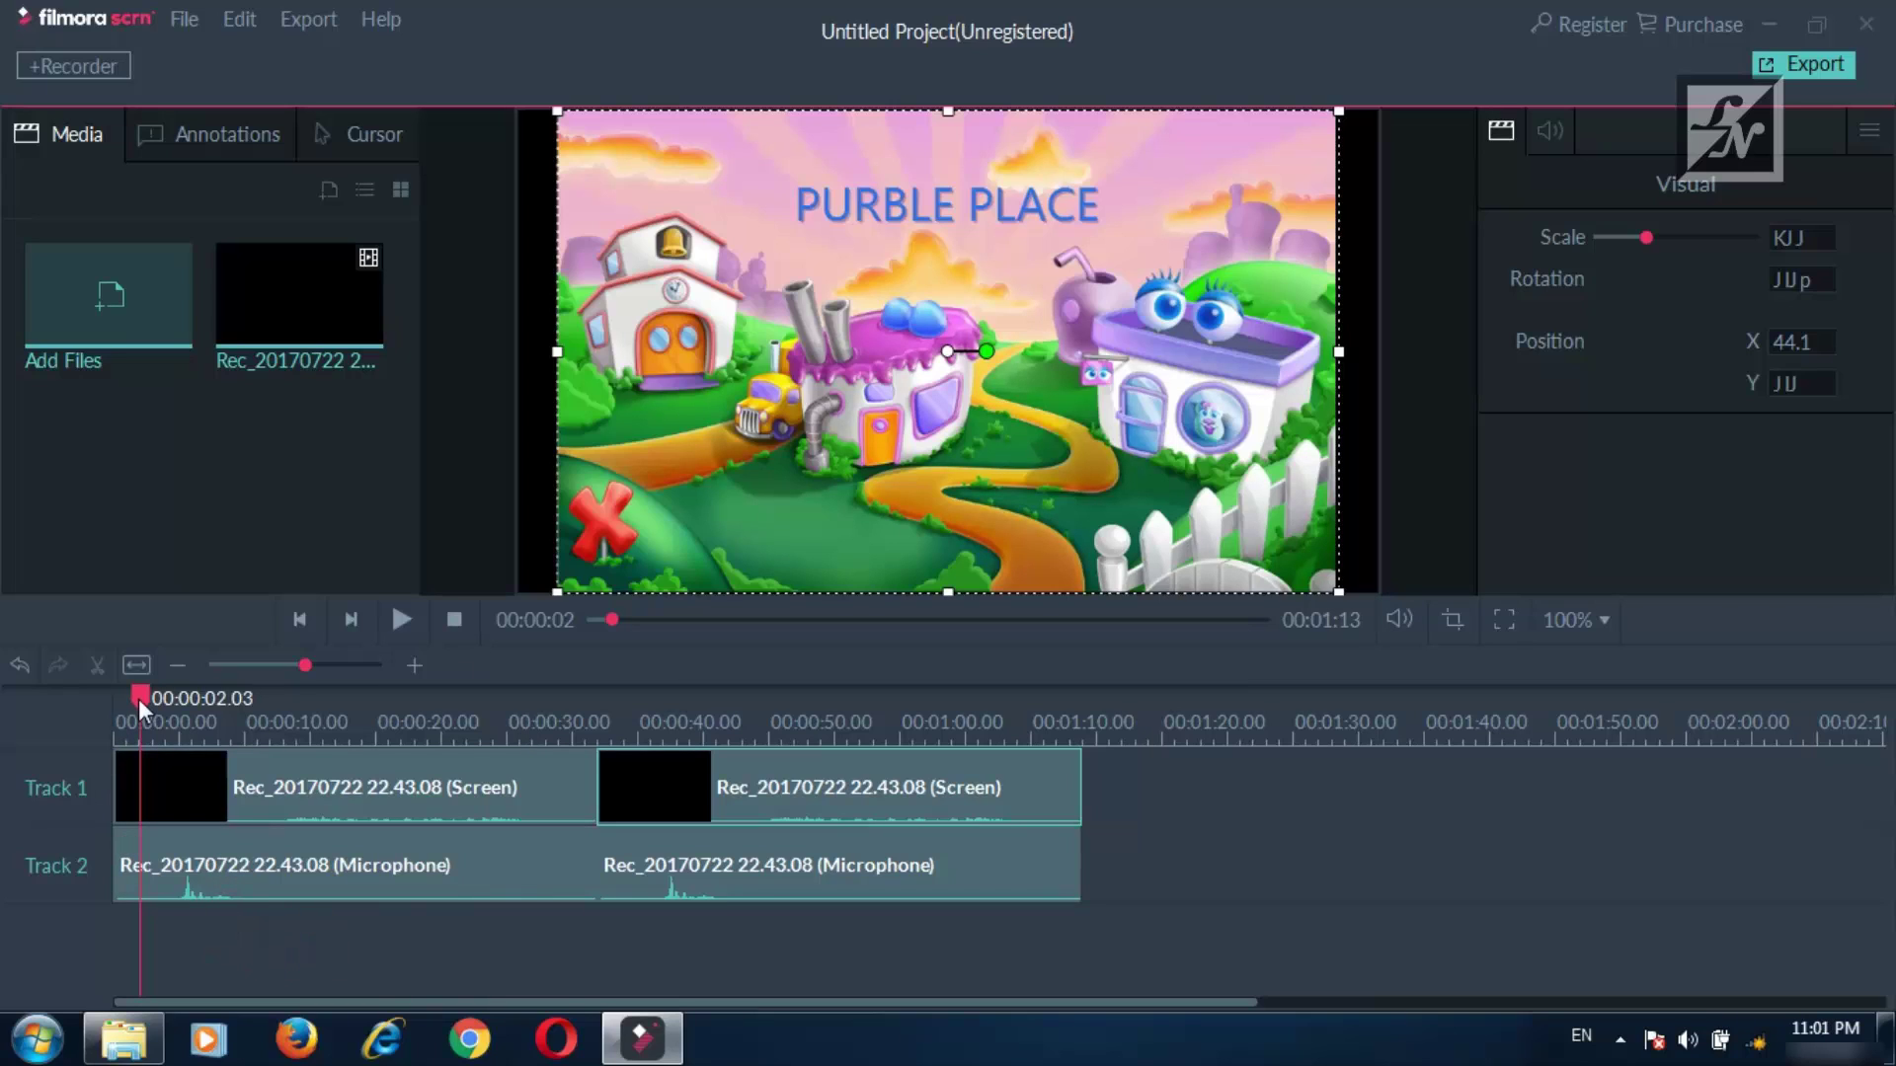
mouse_move(139, 697)
left_mouse_down()
mouse_move(190, 697)
mouse_move(145, 697)
left_mouse_up()
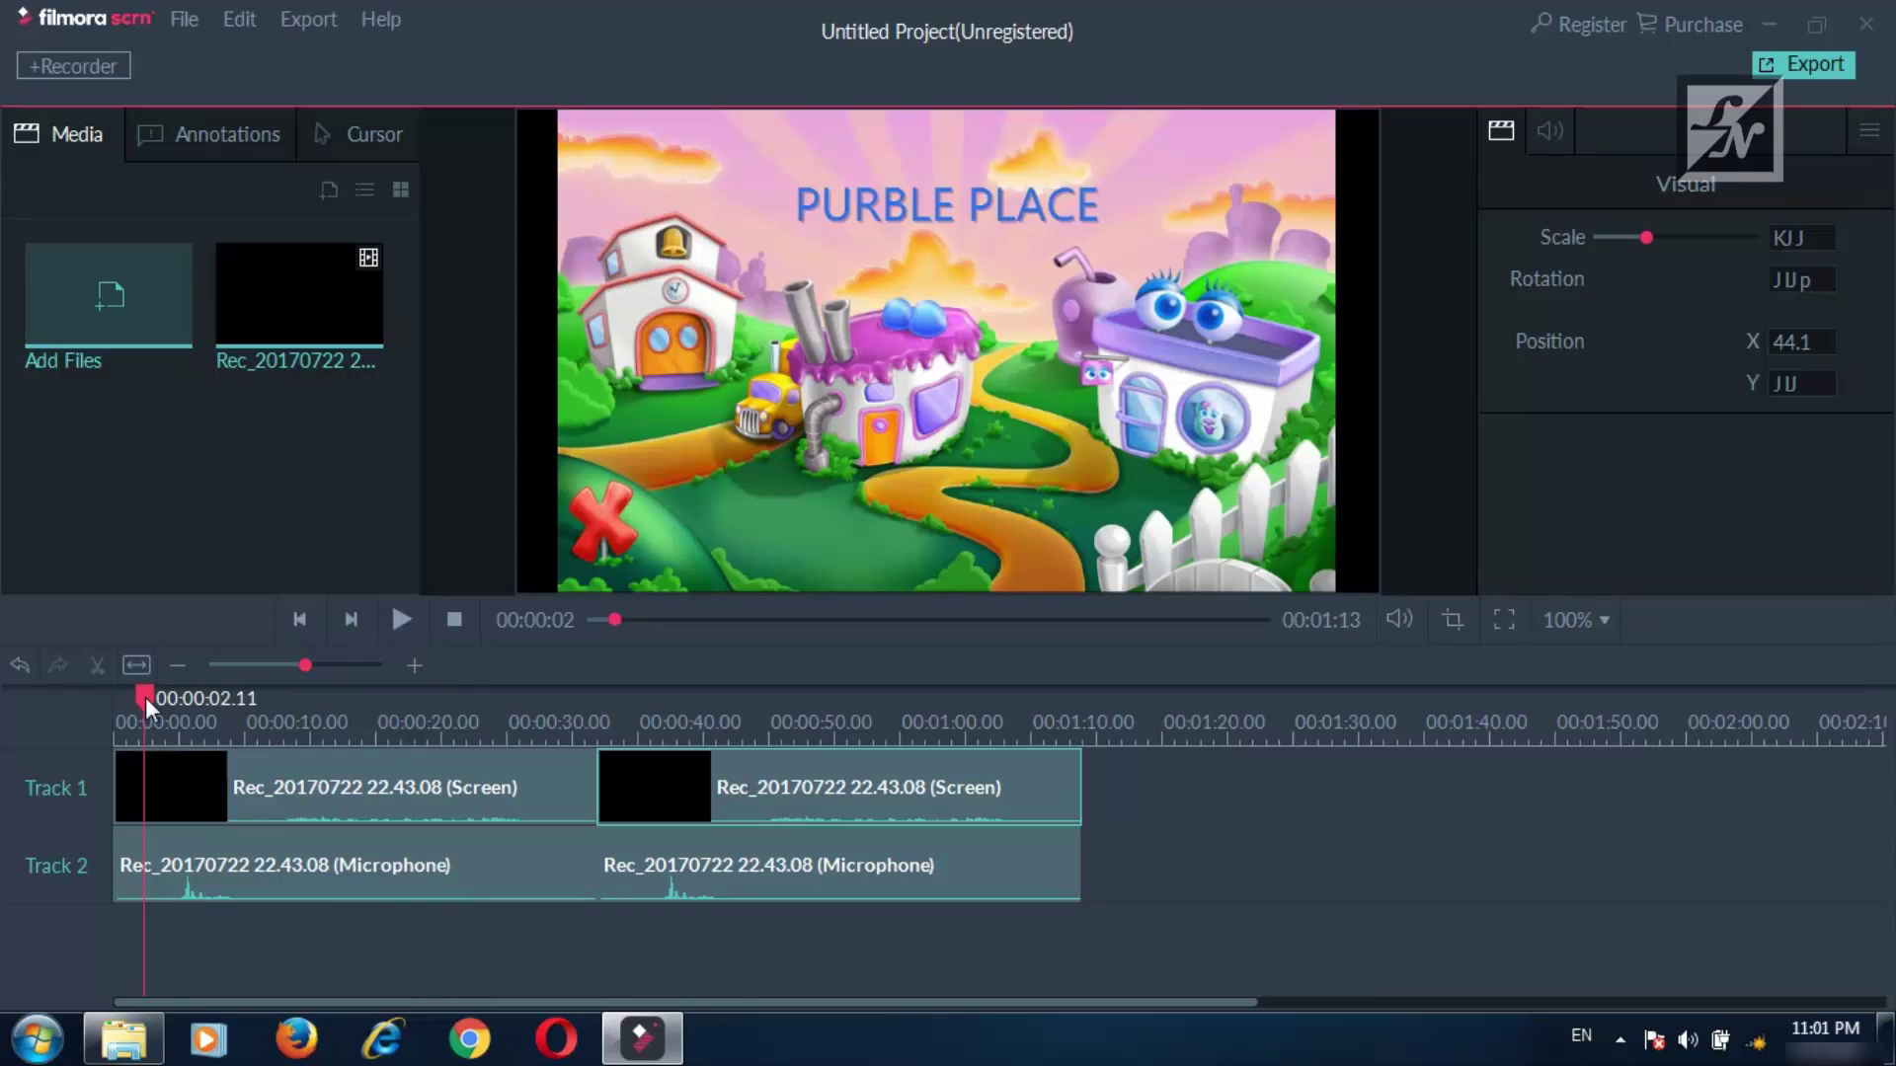
left_click(117, 754)
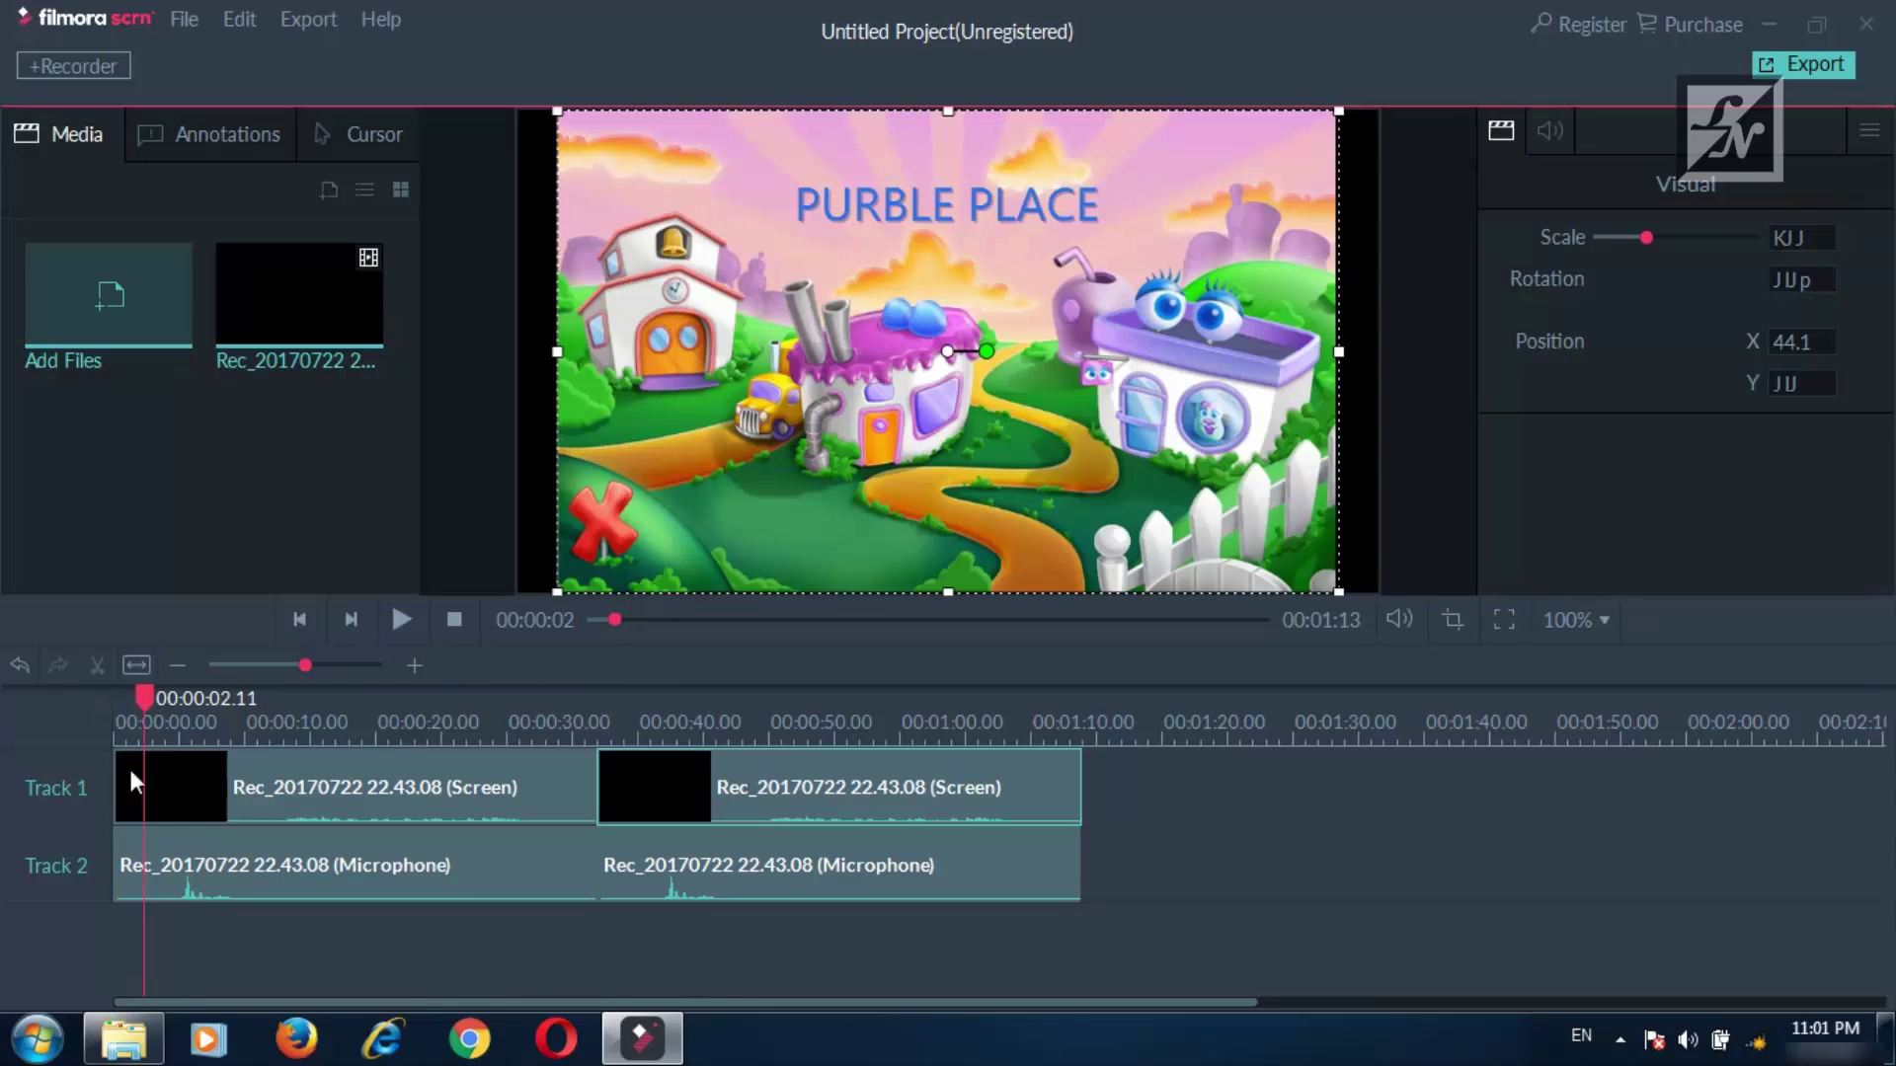
left_click(131, 772)
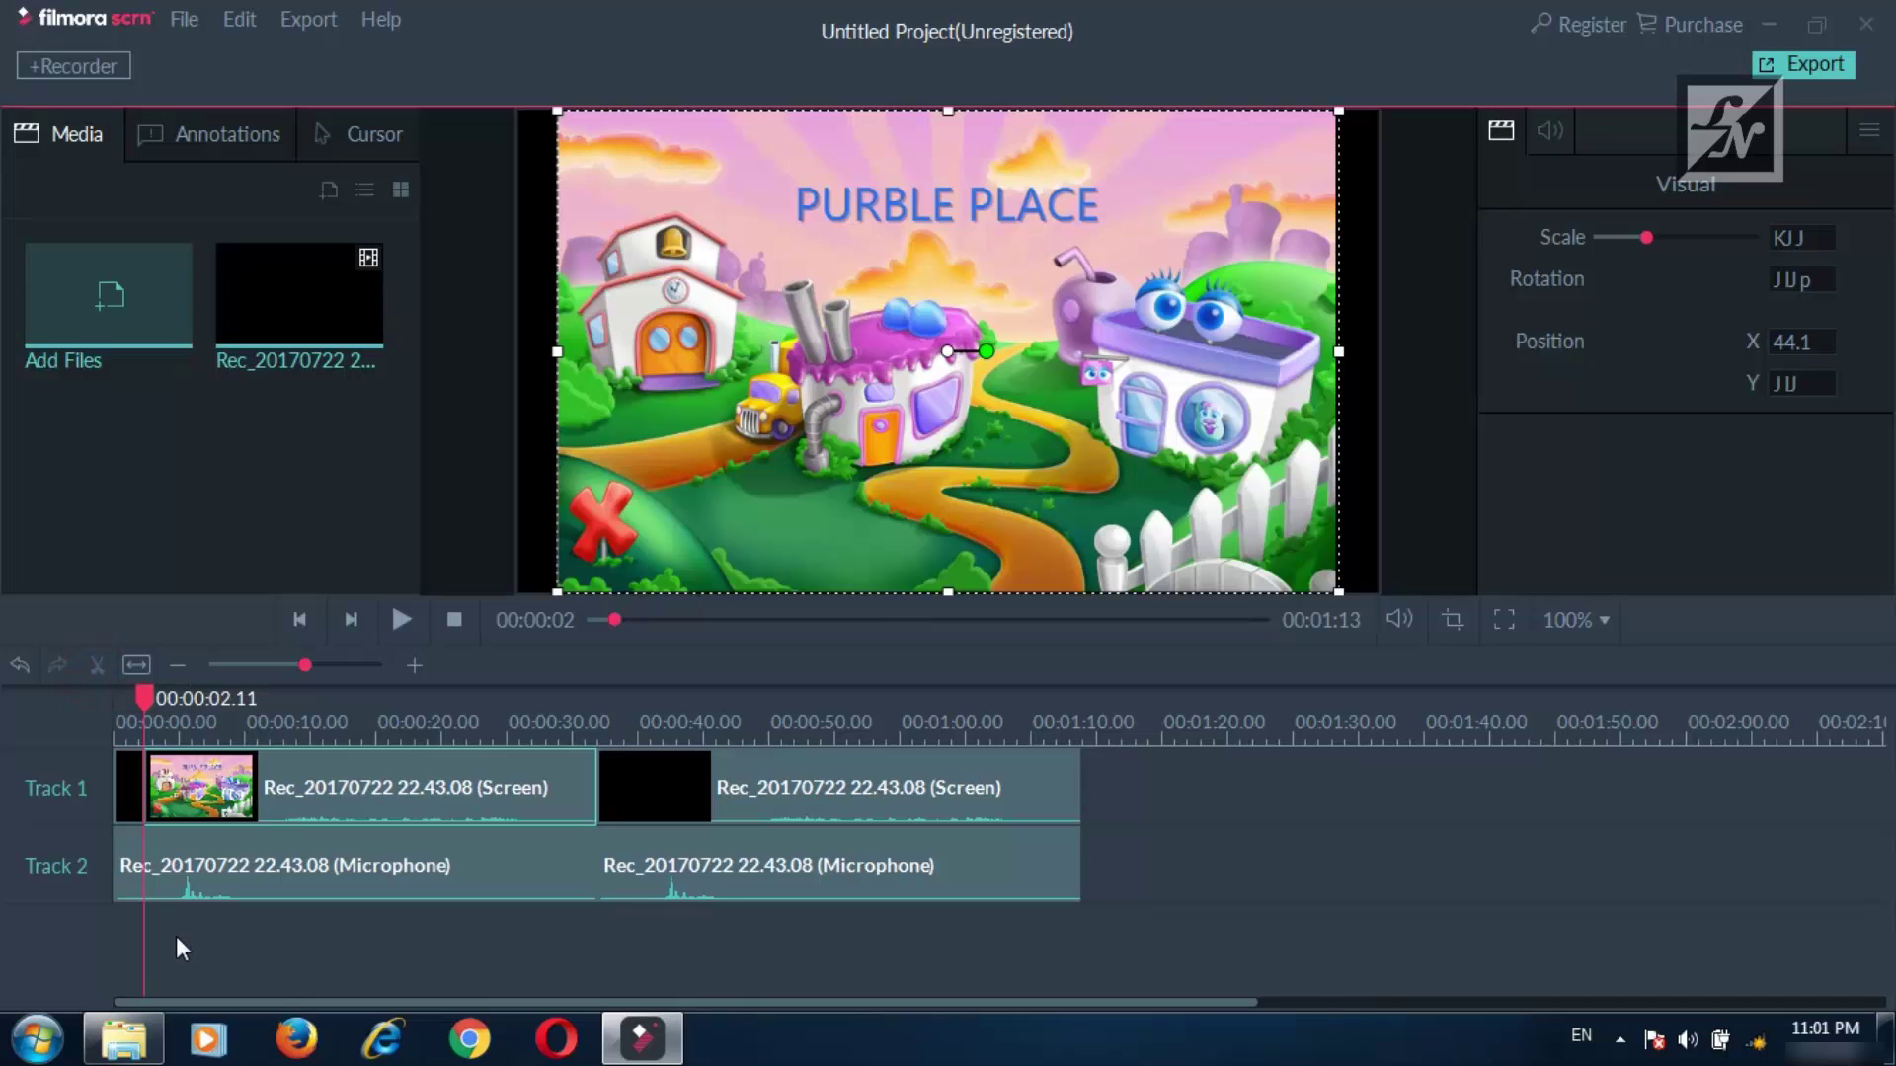
left_click(134, 871)
left_click(97, 664)
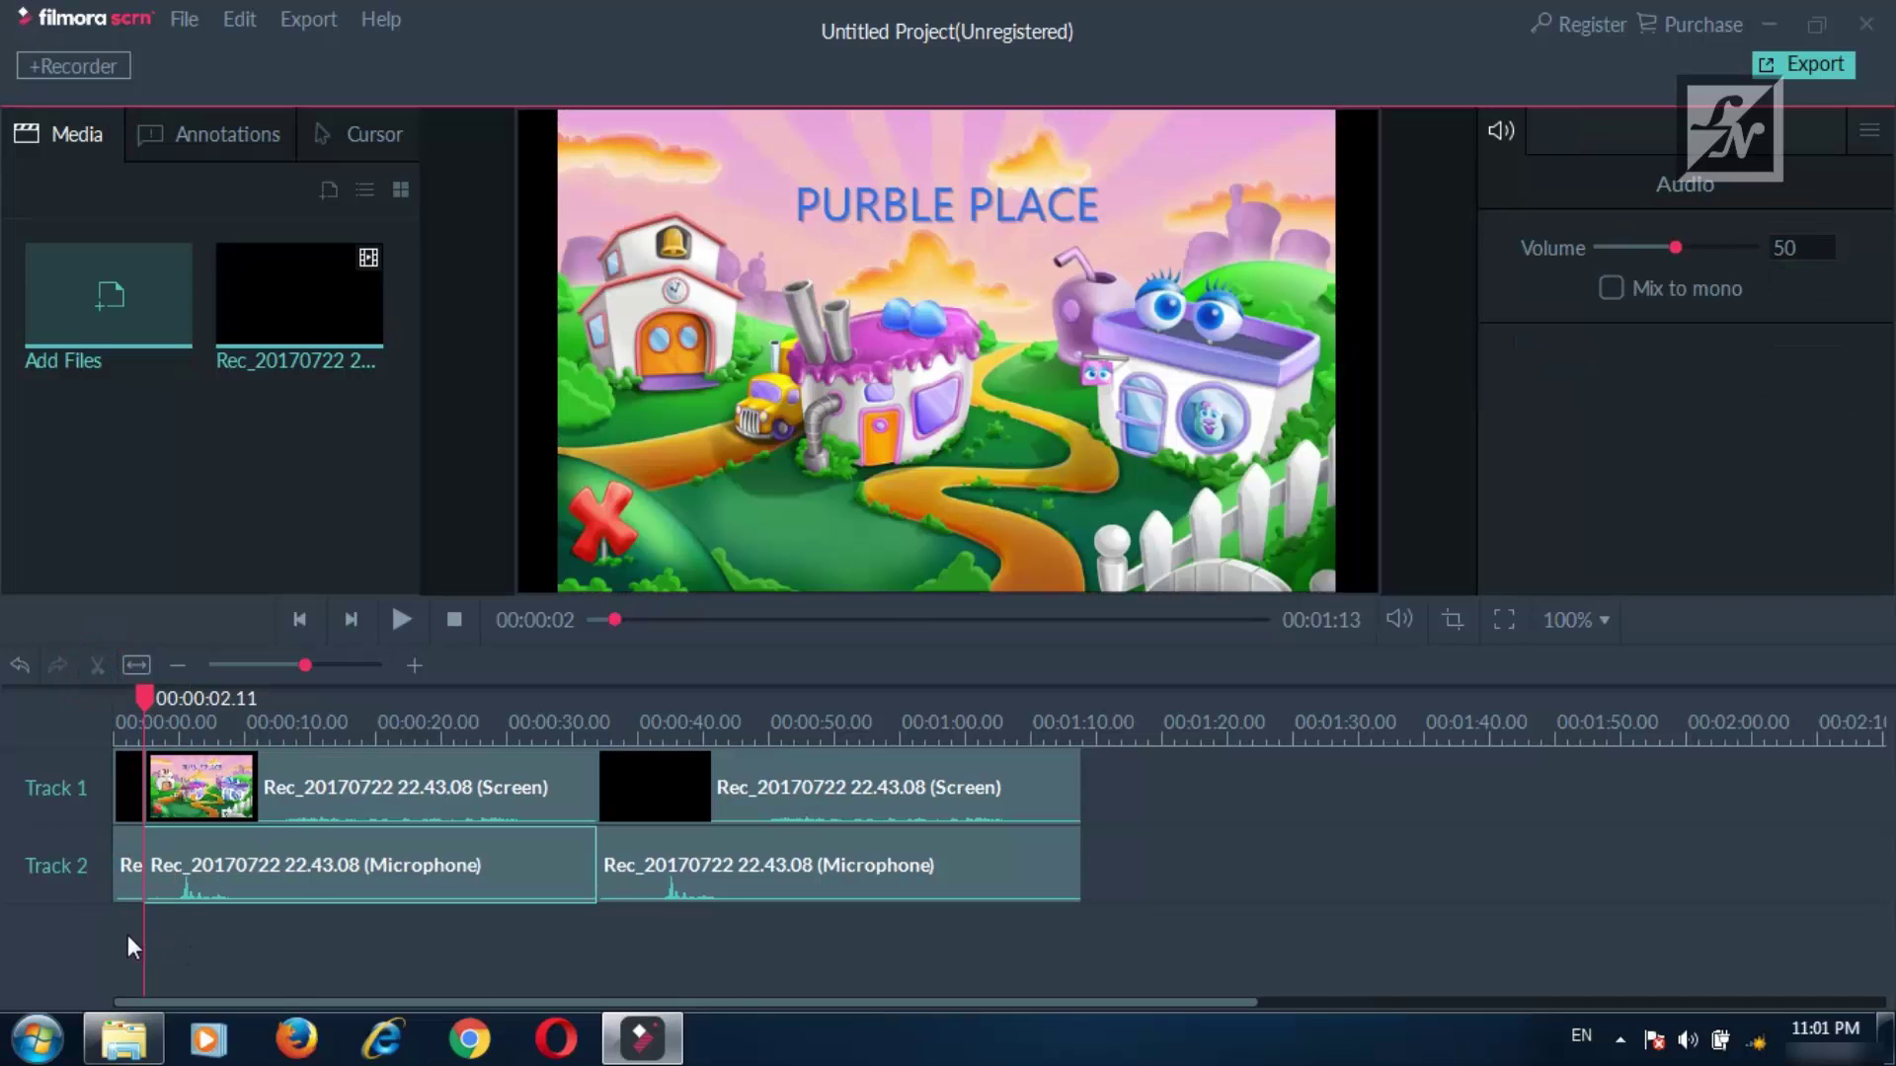
Delete the short opening segments of the screen and microphone clips before 00:00:02.11.
left_click(132, 867)
left_click(122, 795)
right_click(122, 794)
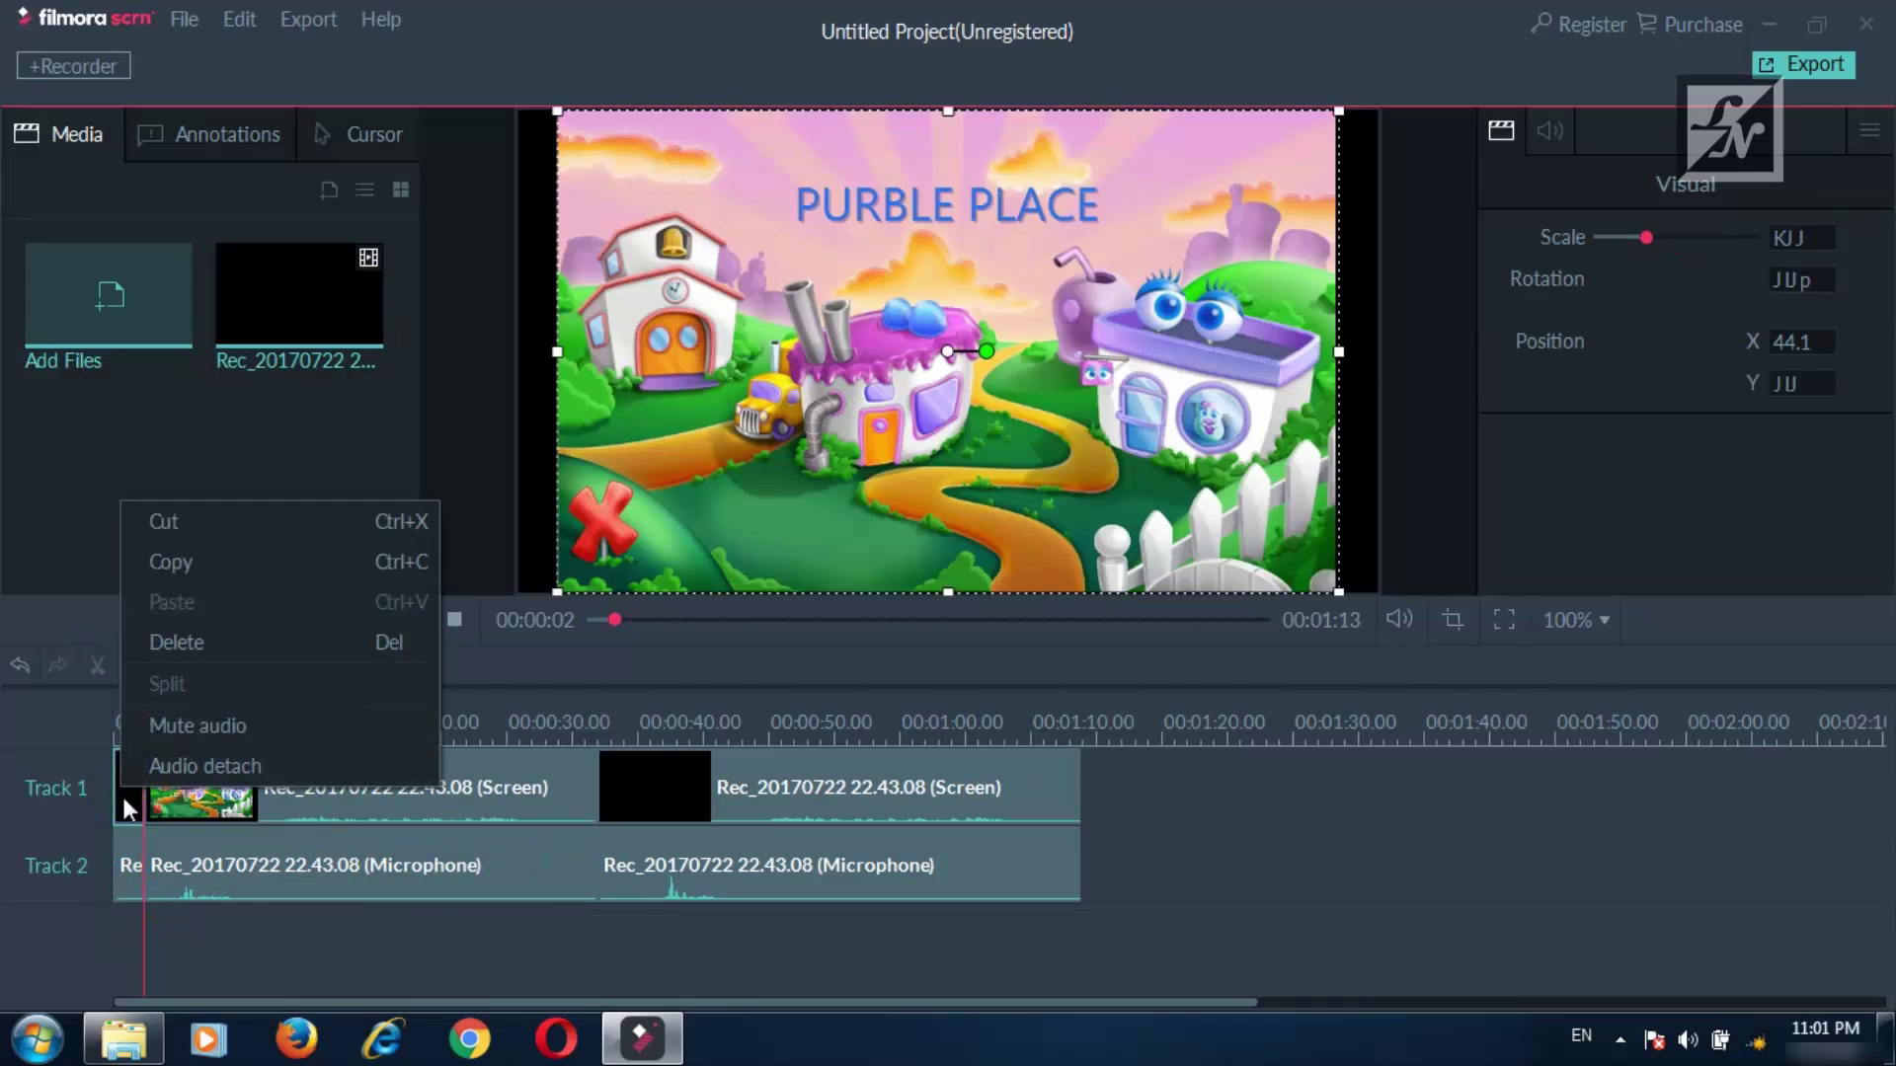
left_click(123, 794)
left_click(132, 867)
left_click(127, 785)
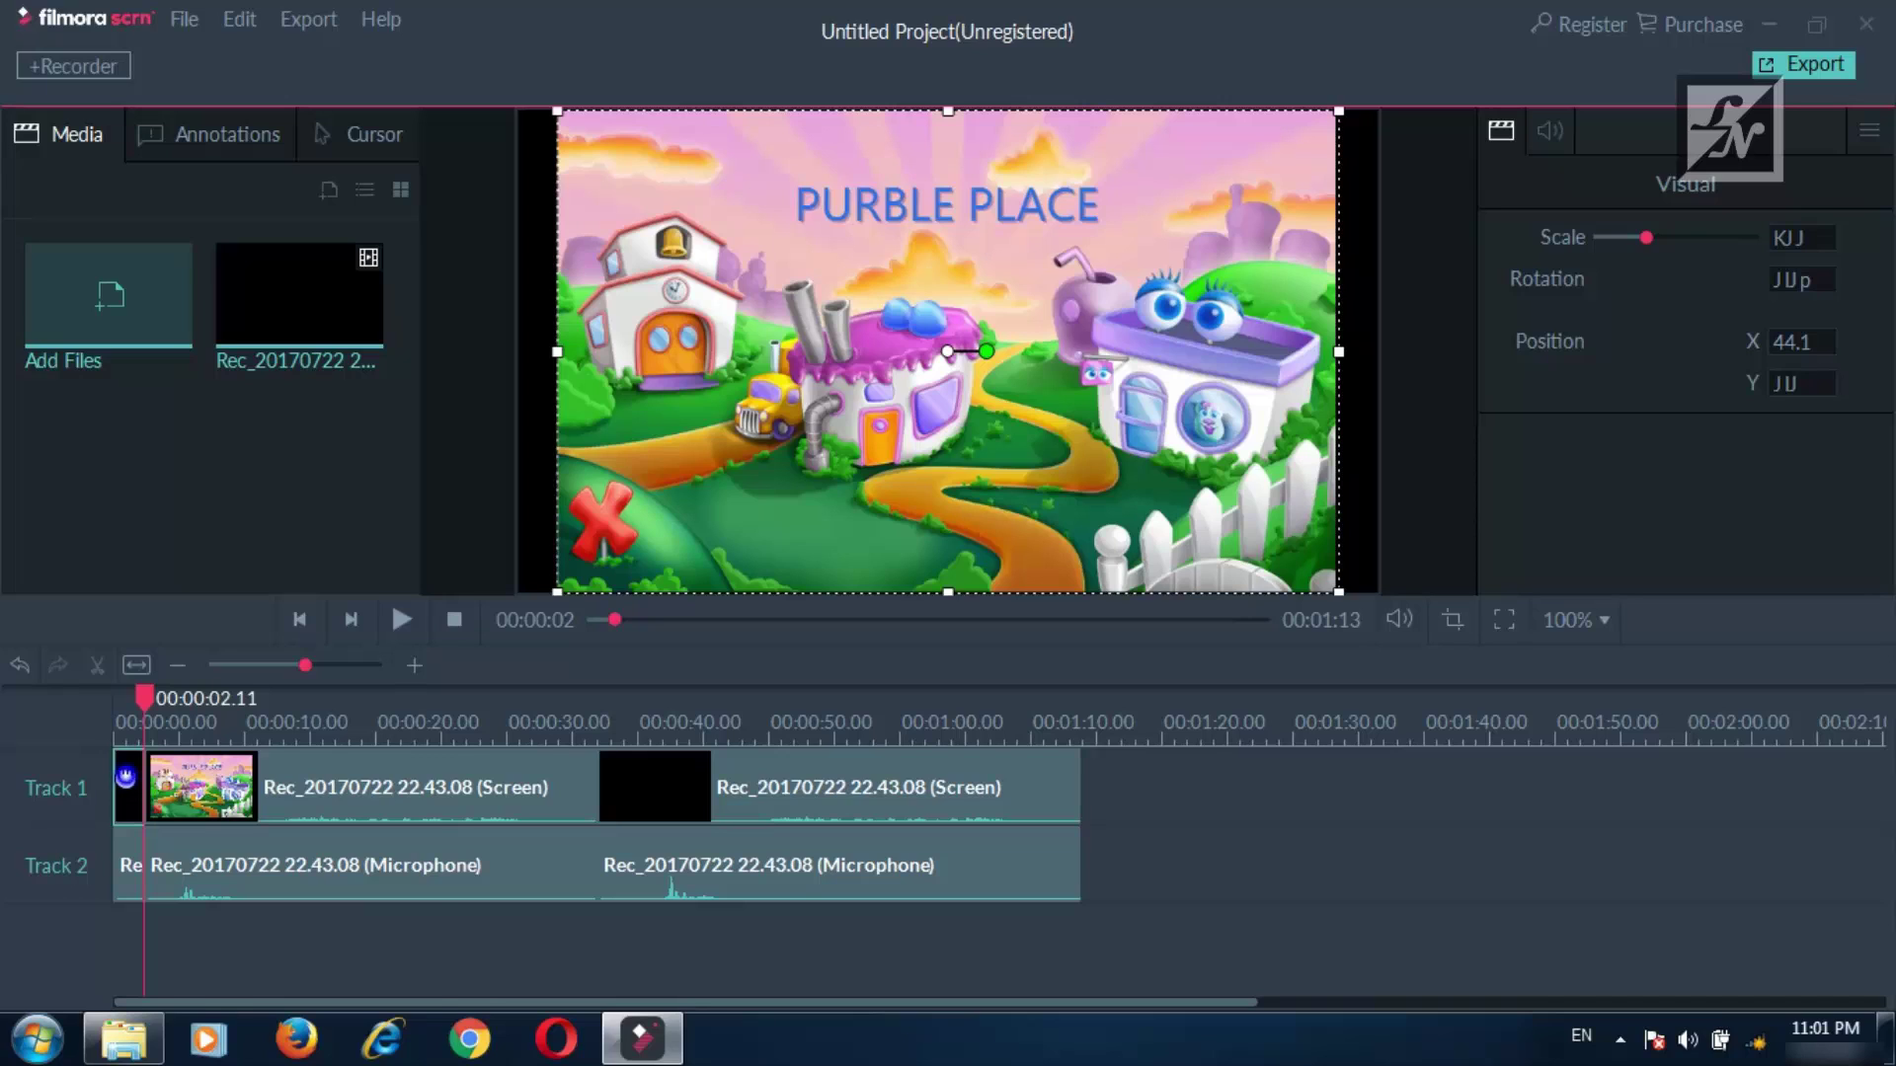
right_click(124, 775)
left_click(196, 914)
left_click(133, 865)
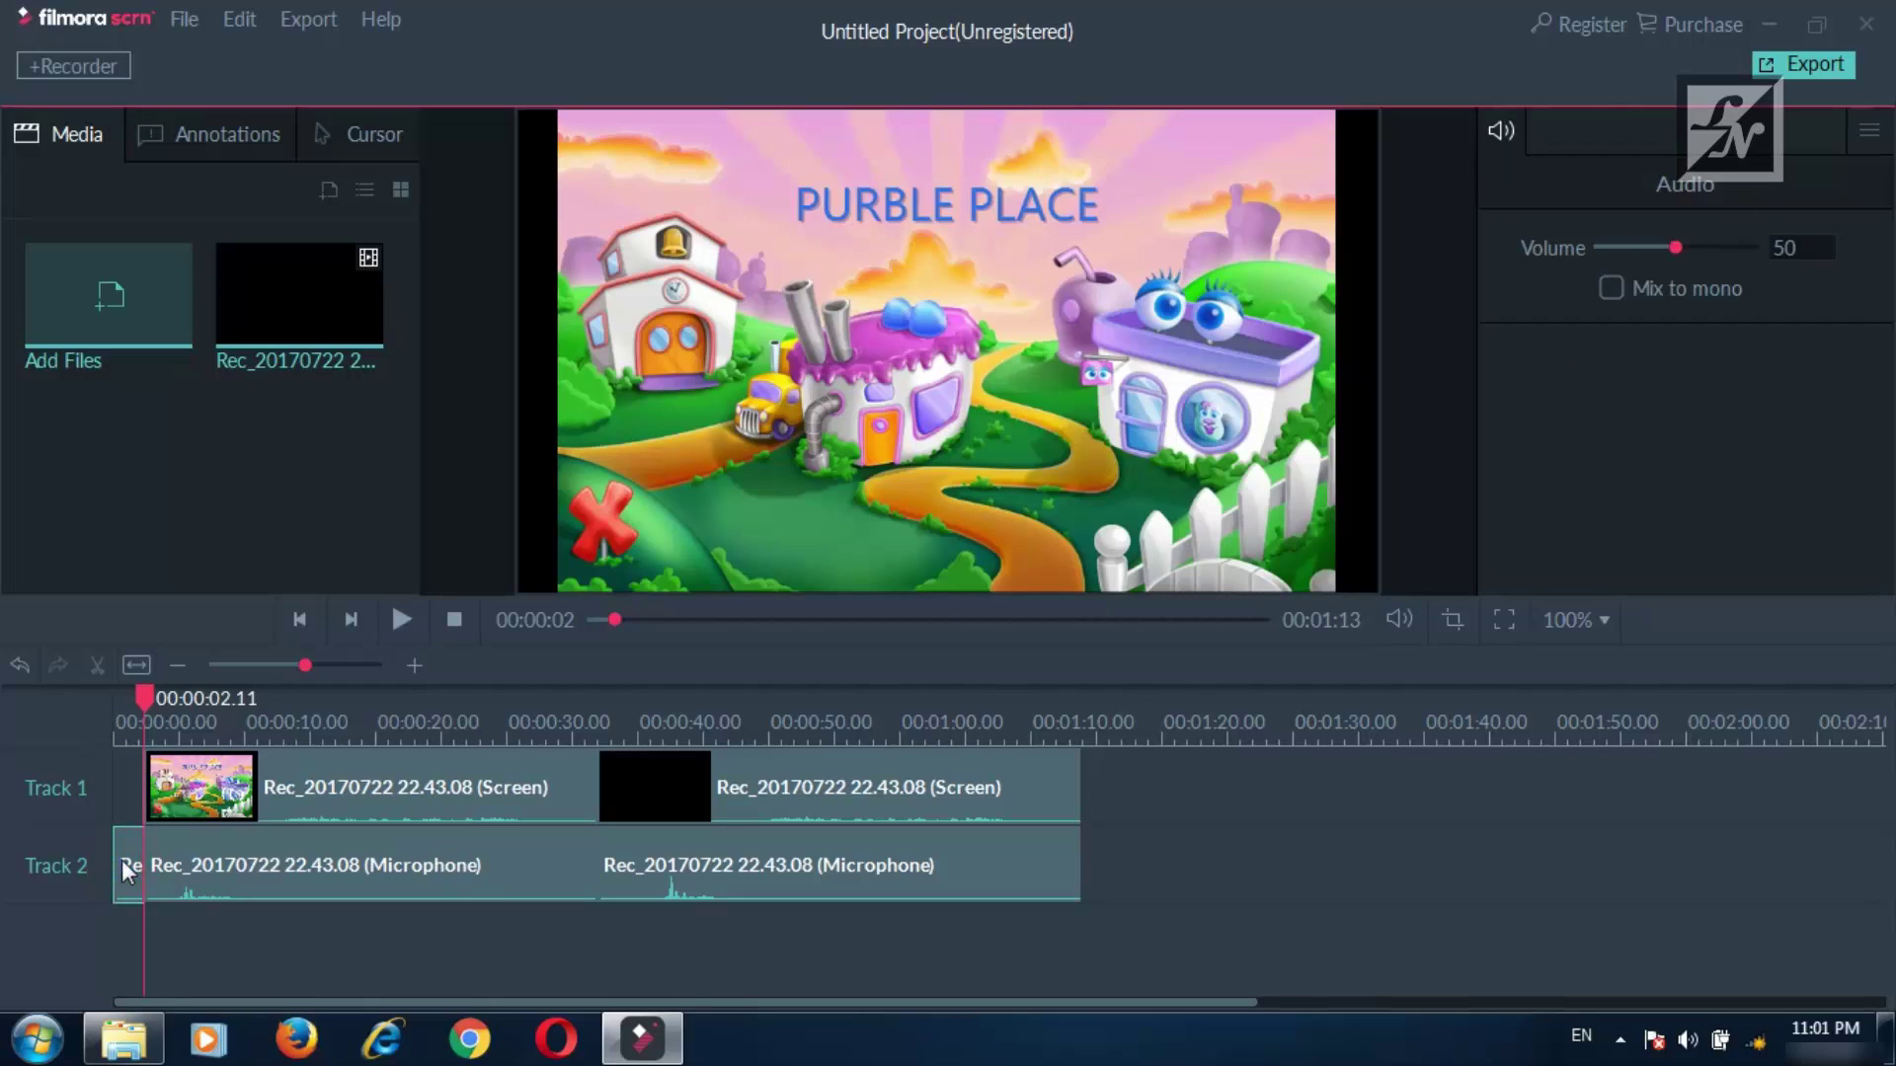
key("Delete")
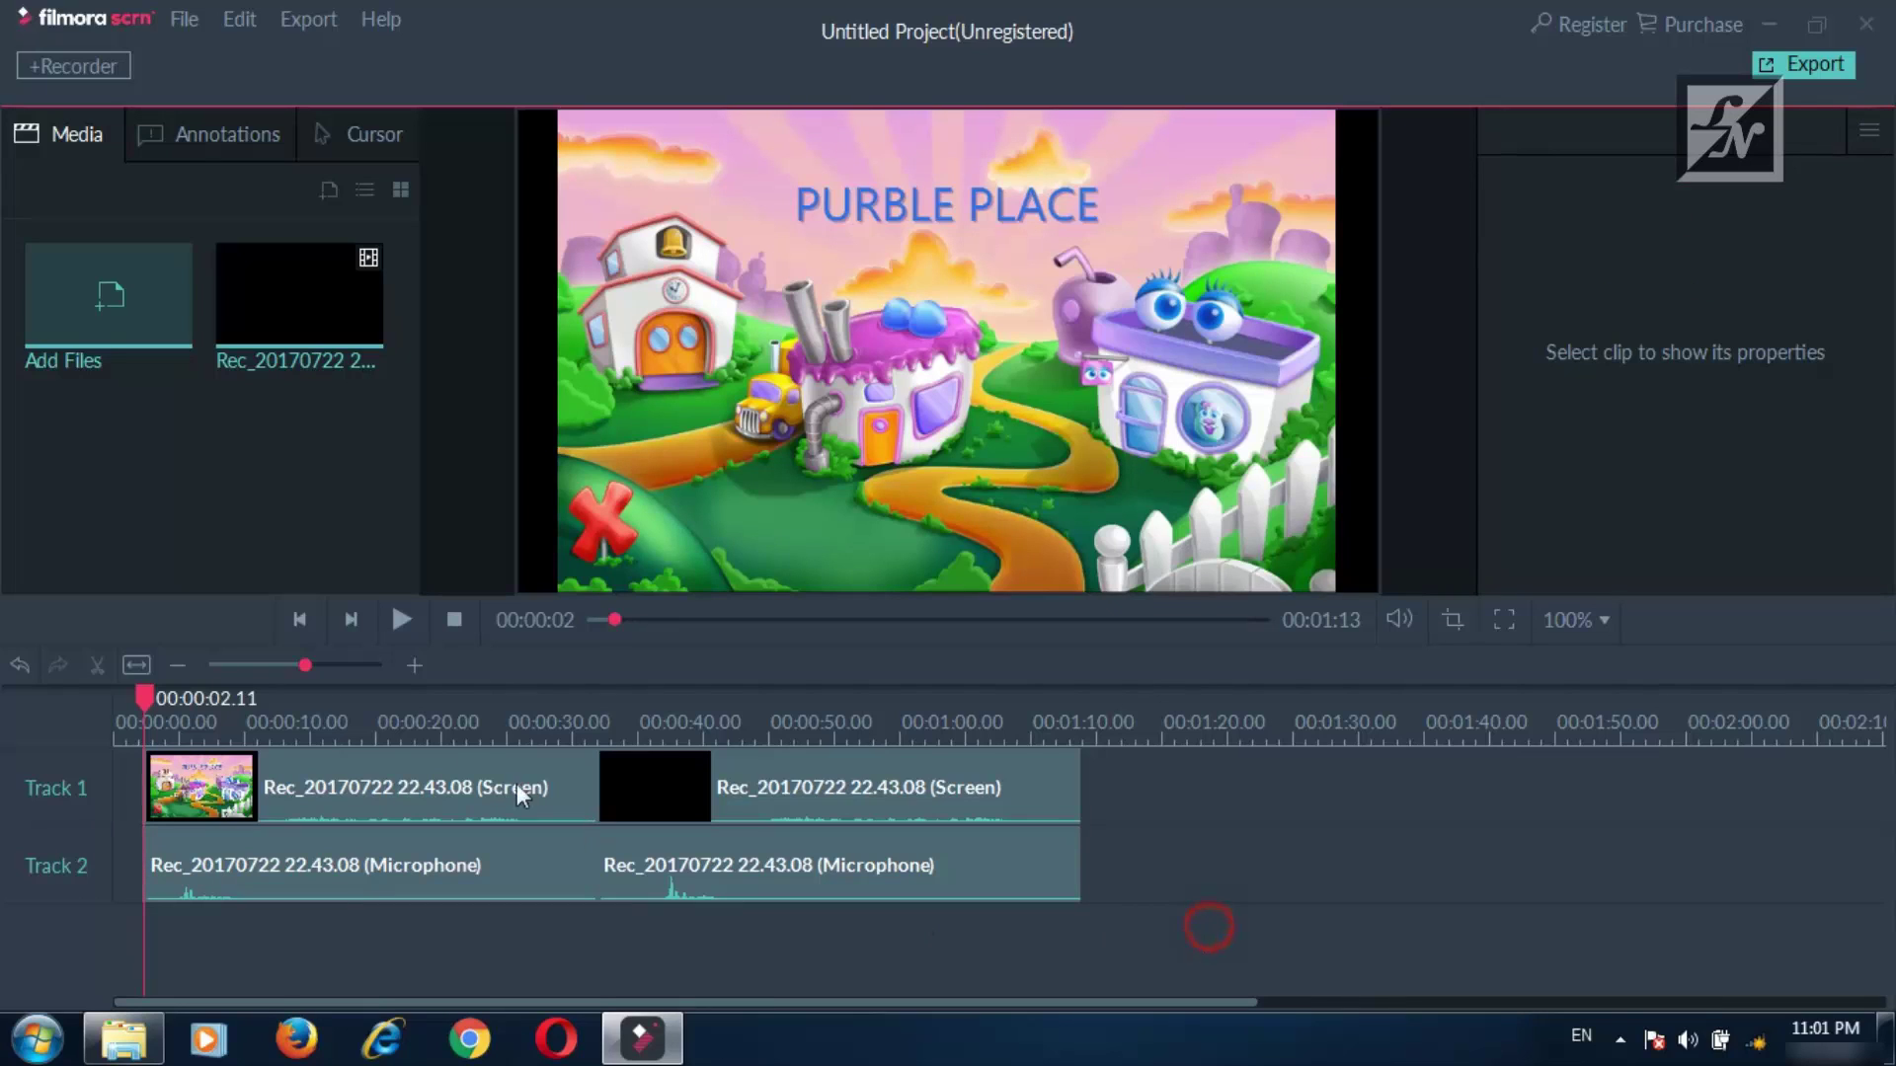
Shift both screen clips and both microphone clips to start at 00:00:00.00, keeping each pair end to end on its track.
left_click_drag(517, 802, 305, 796)
left_click_drag(896, 780, 741, 790)
left_click(705, 866)
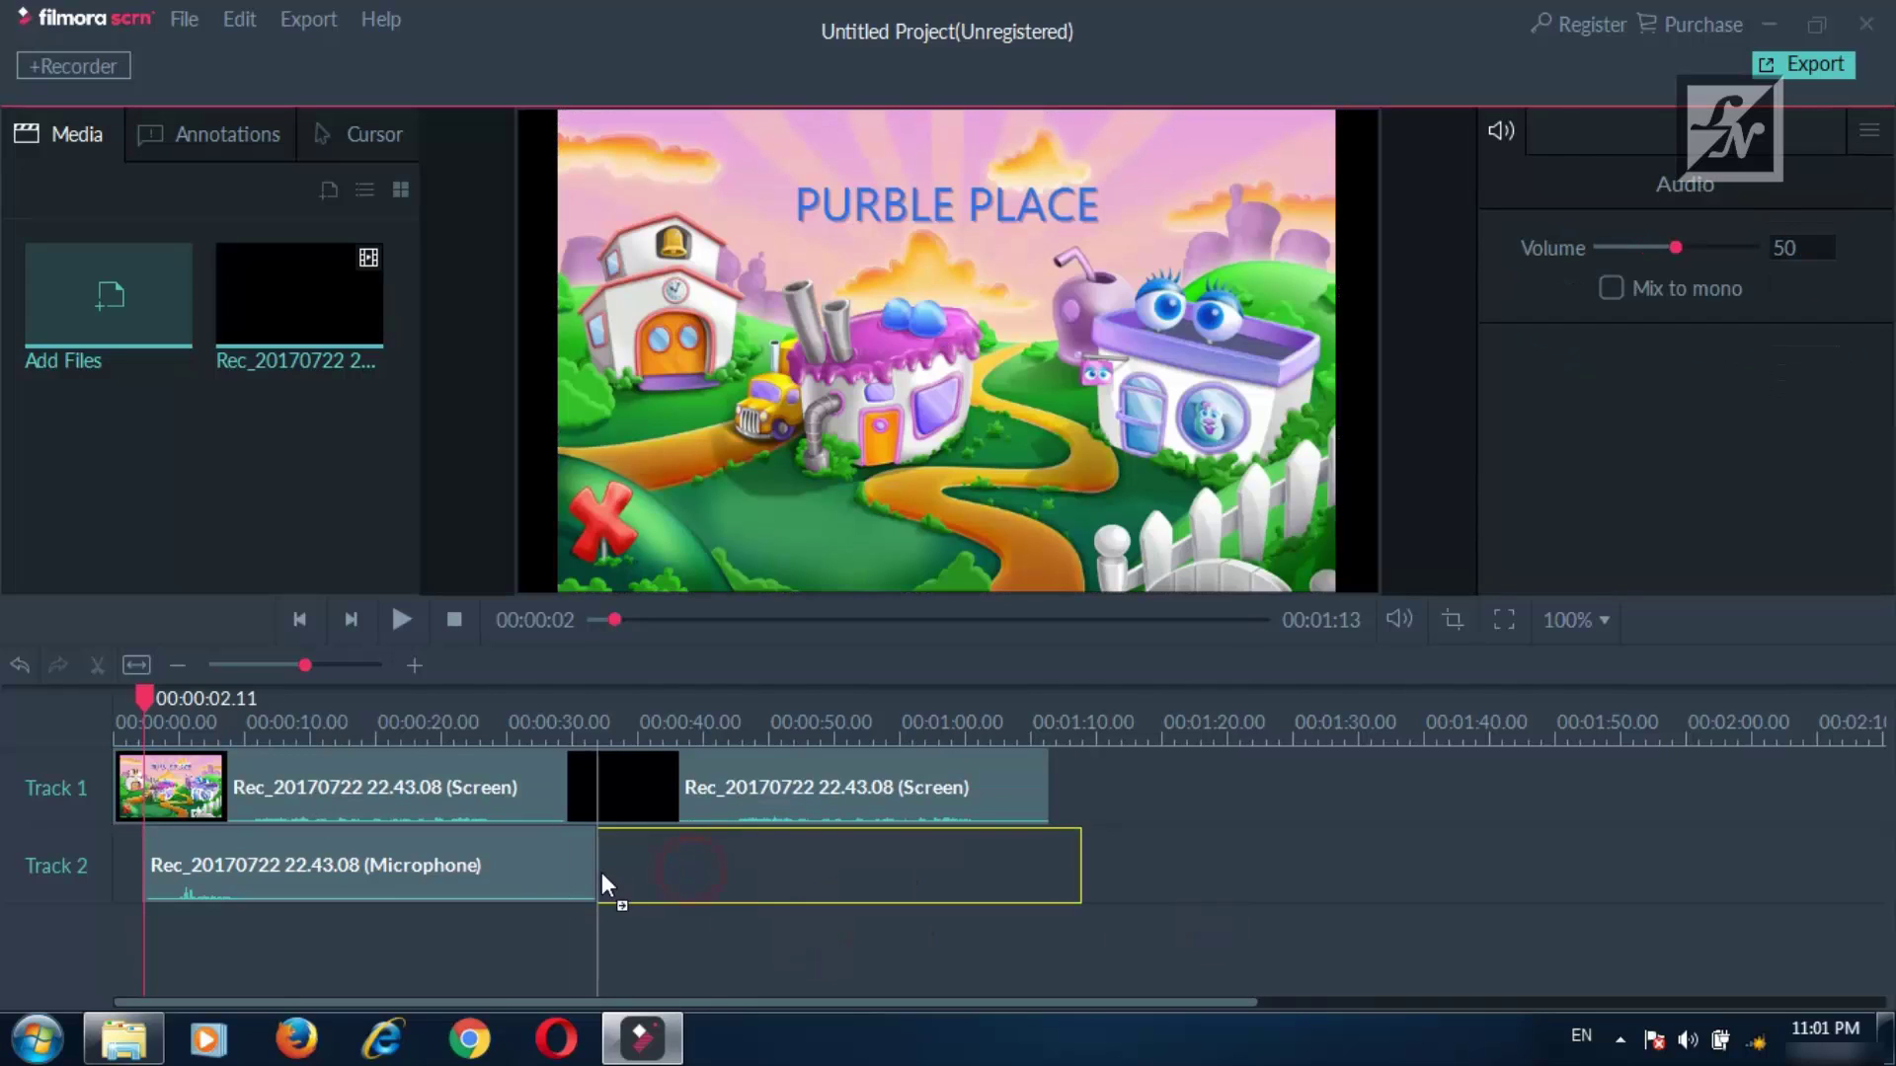
left_click_drag(390, 872, 360, 873)
left_click(718, 867)
left_click_drag(719, 863, 576, 868)
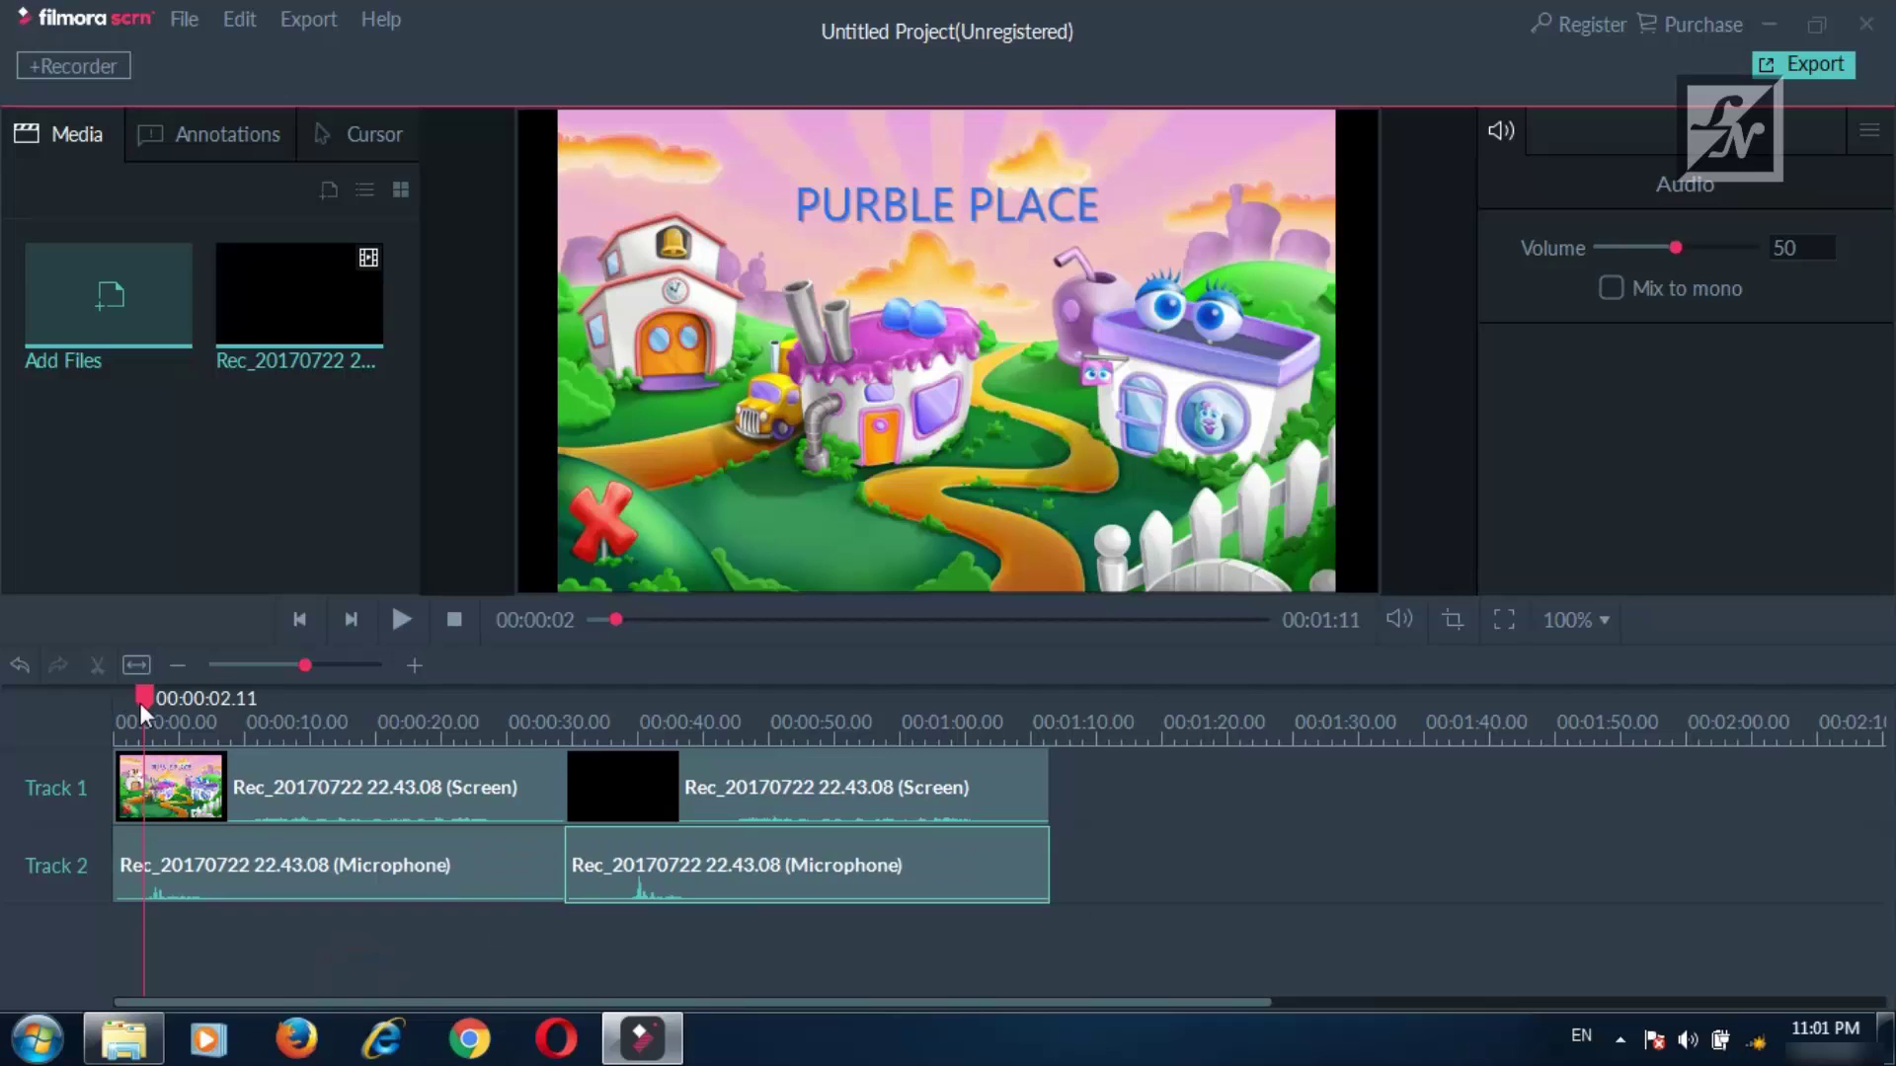
Play the first few seconds of the trimmed timeline from 00:00:00.00 and pause playback.
left_click_drag(140, 702, 102, 705)
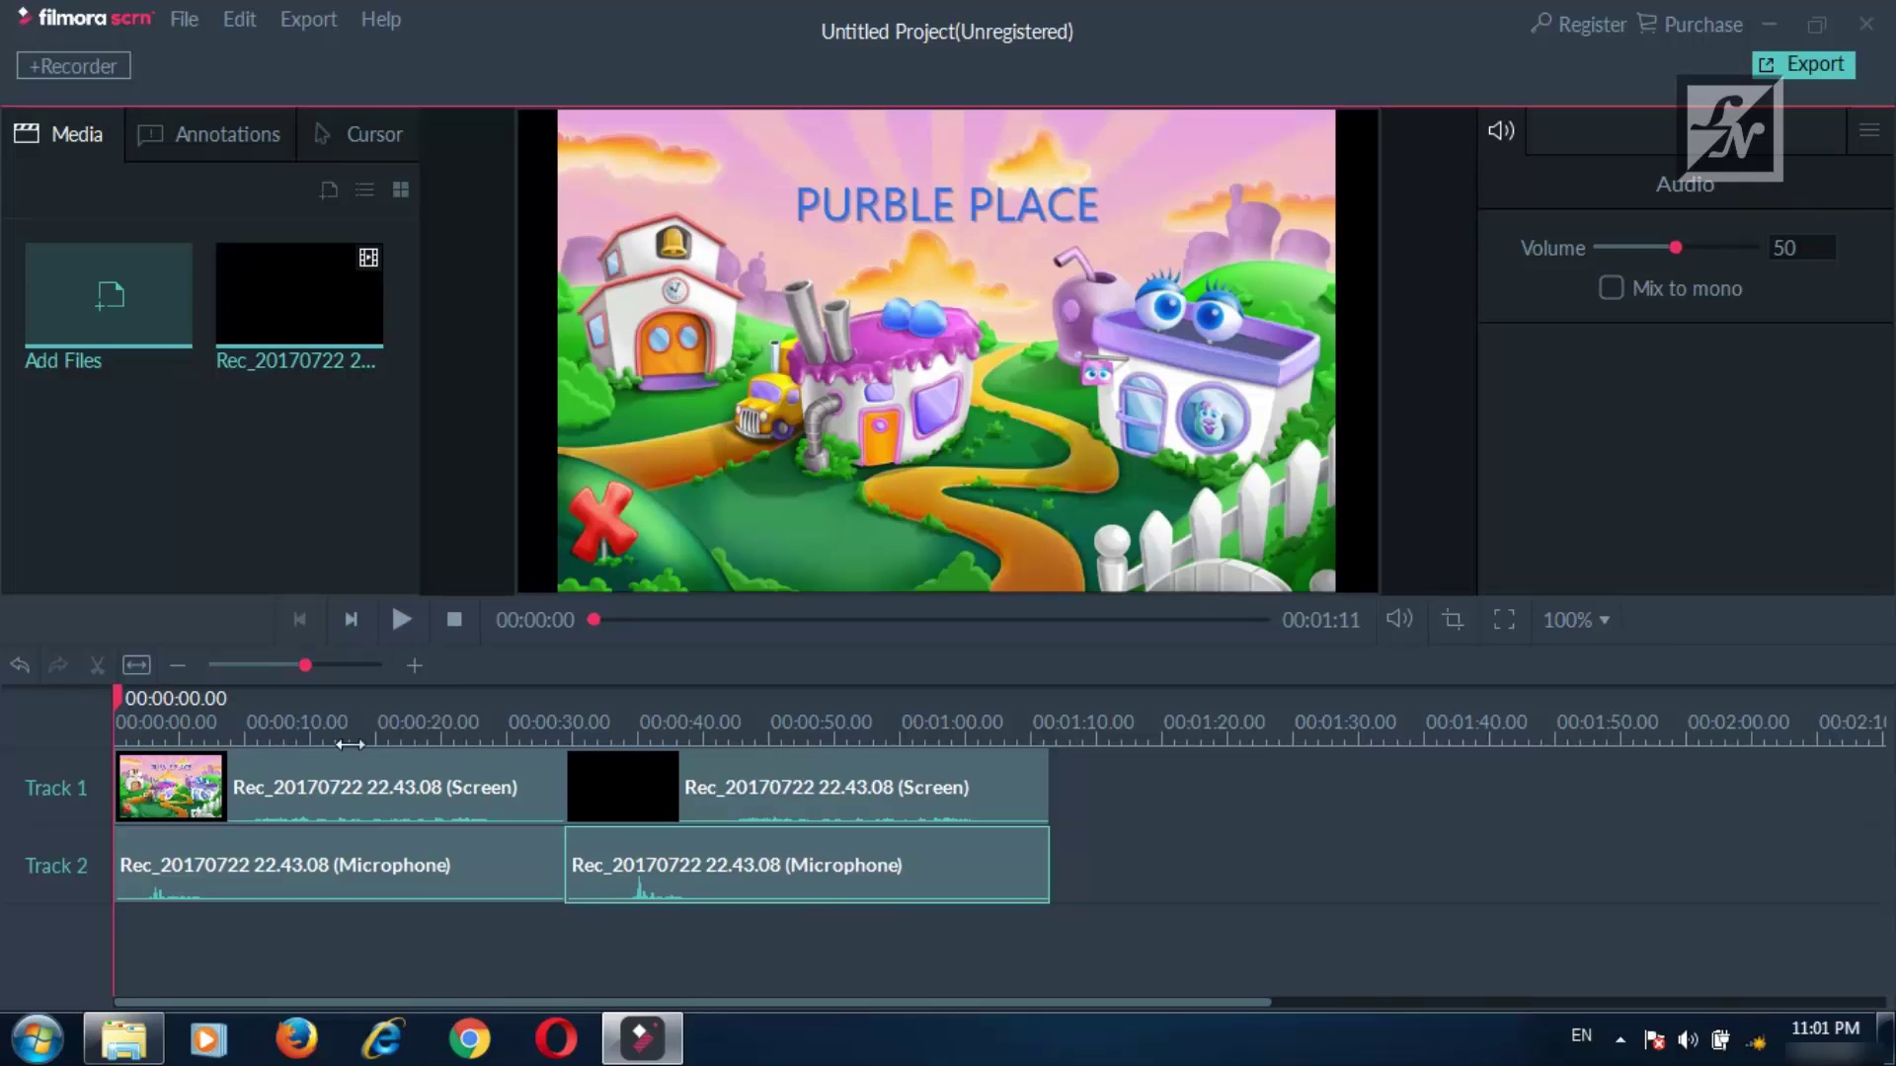
left_click(405, 621)
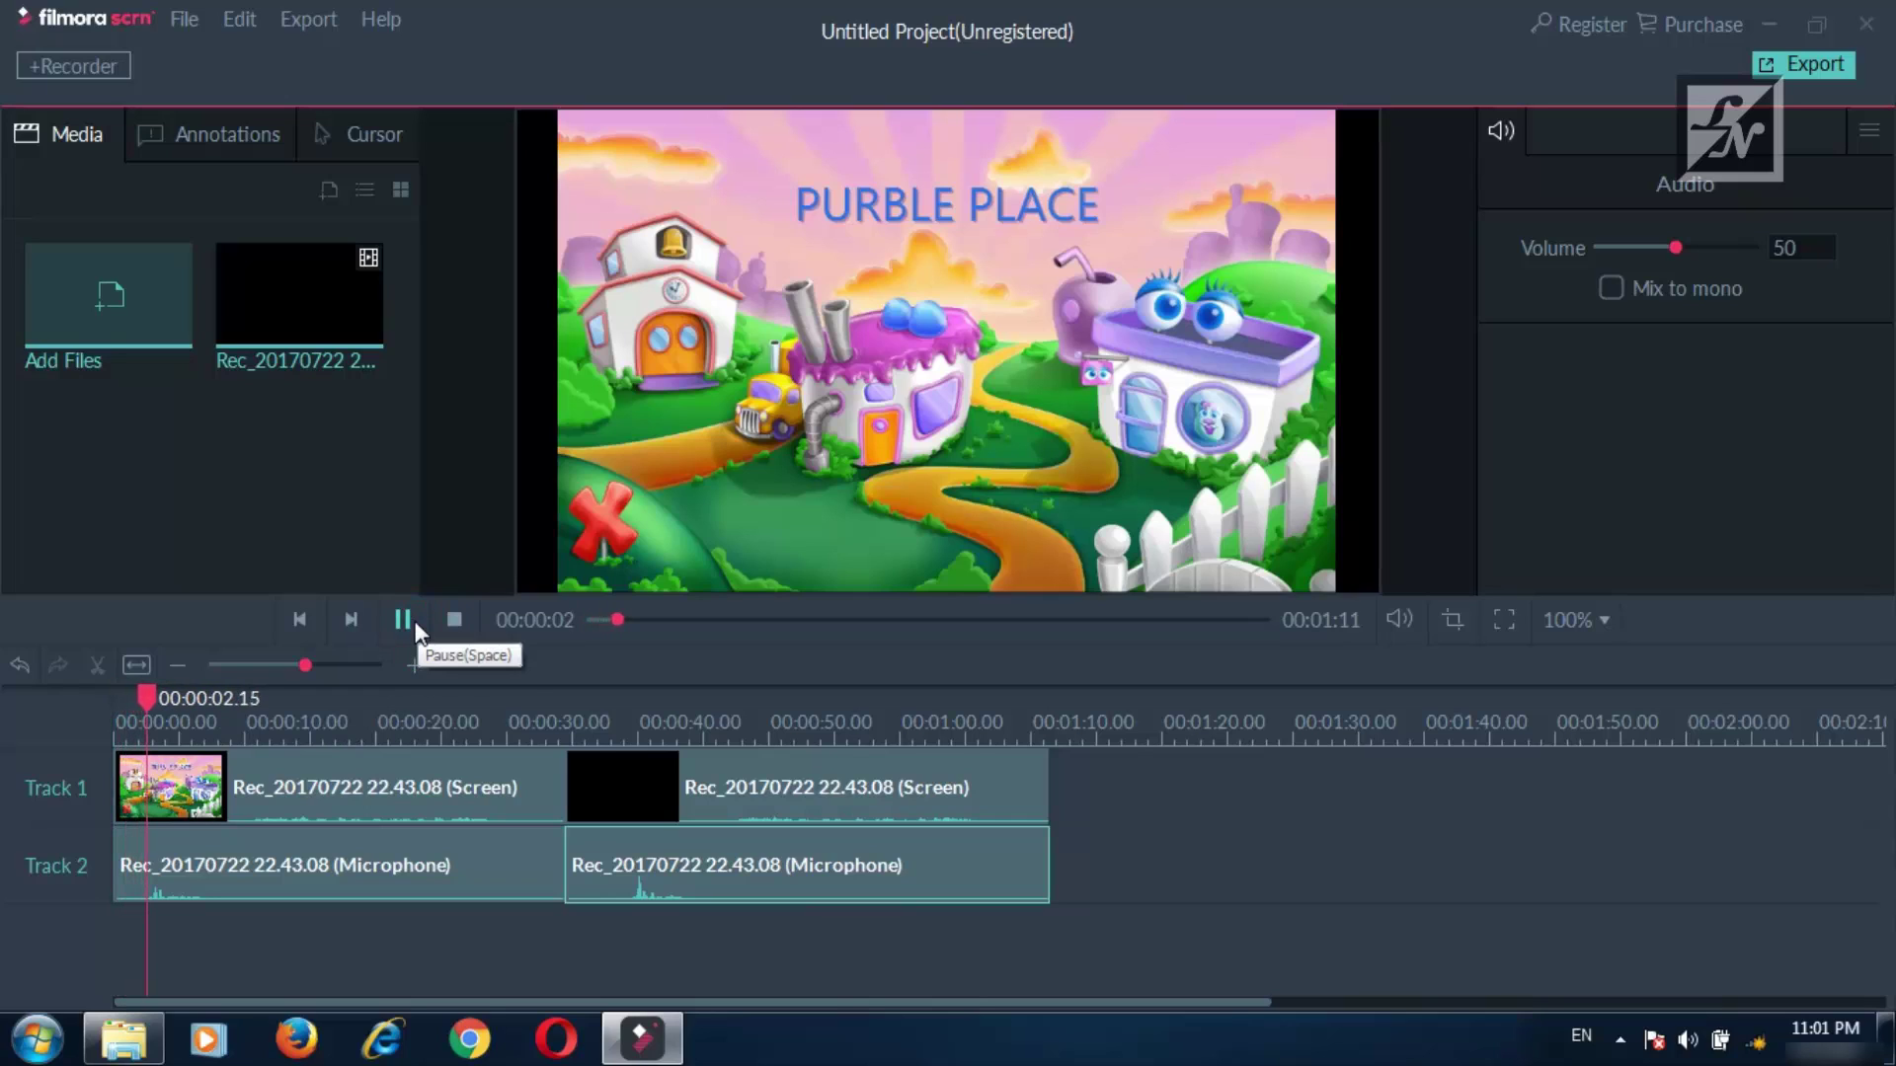
left_click(403, 623)
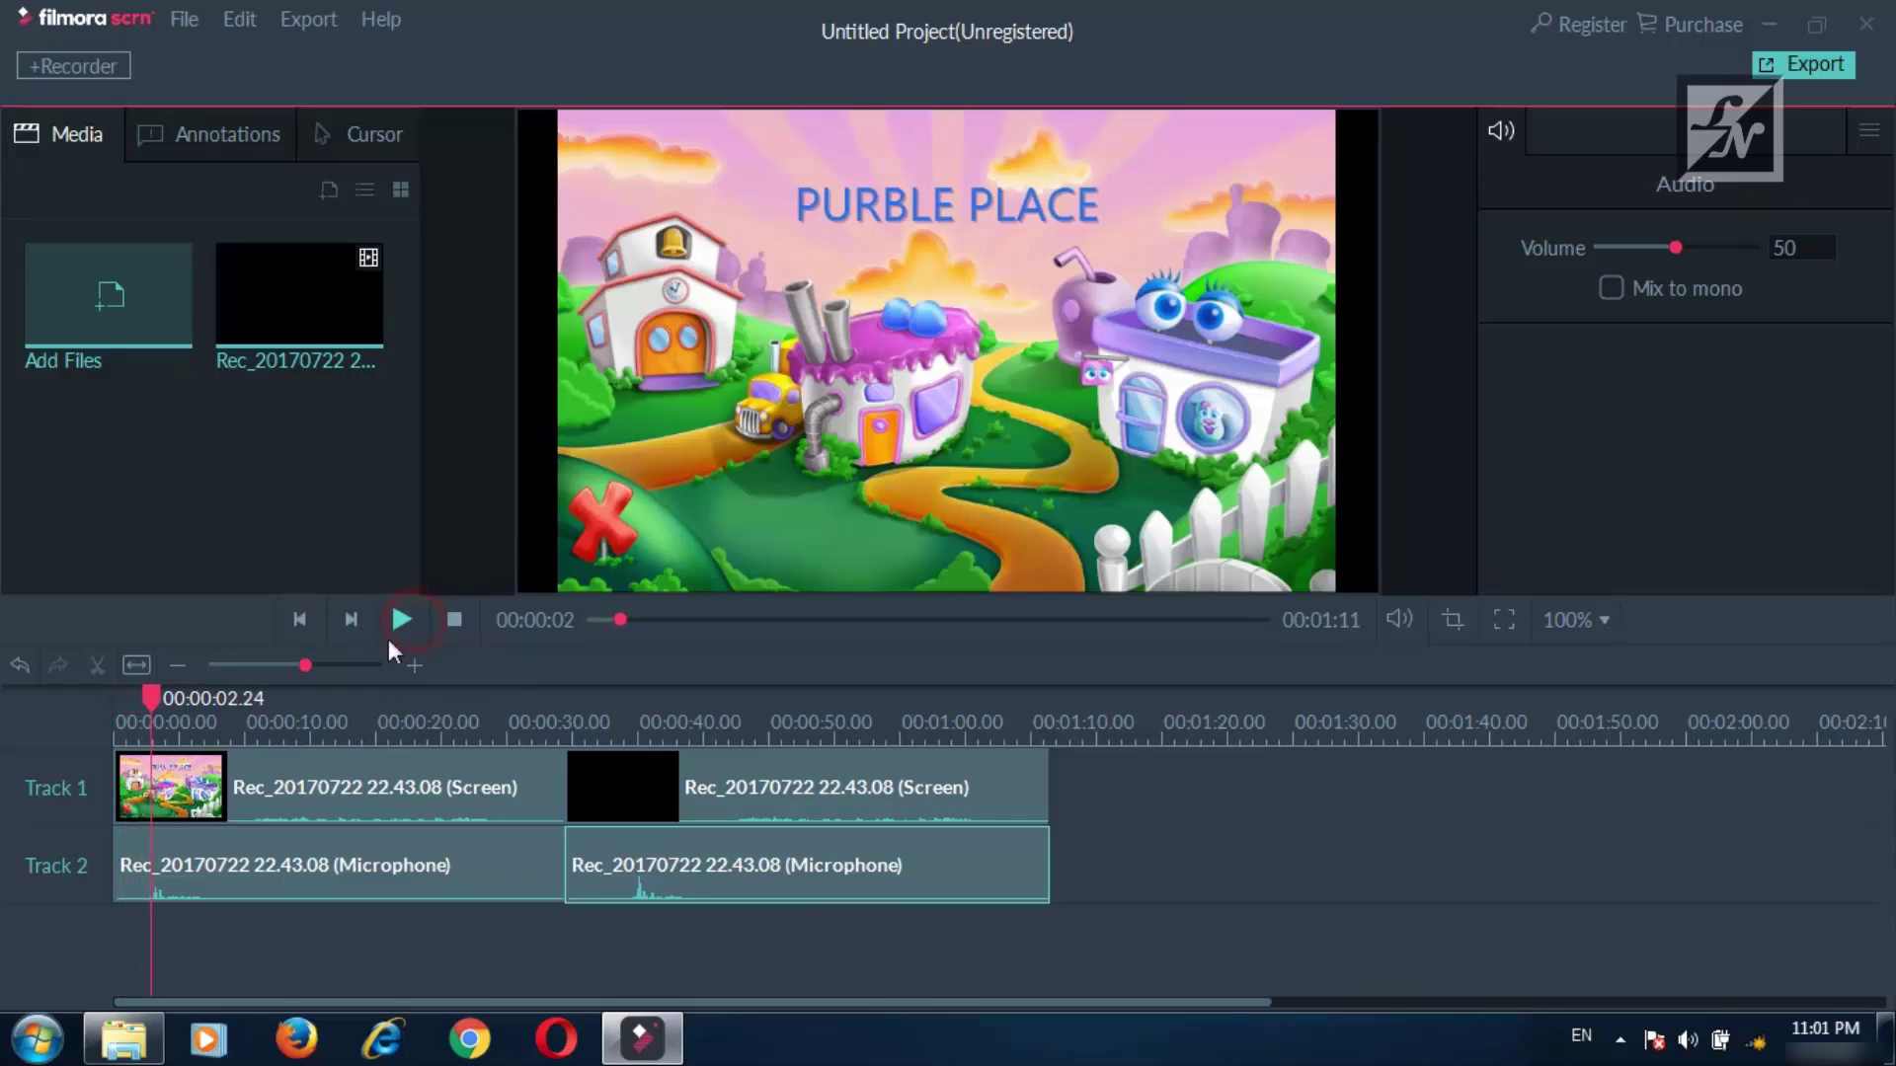
Split the second screen clip at 00:01:09.14 and delete the short piece after the cut.
left_click(138, 667)
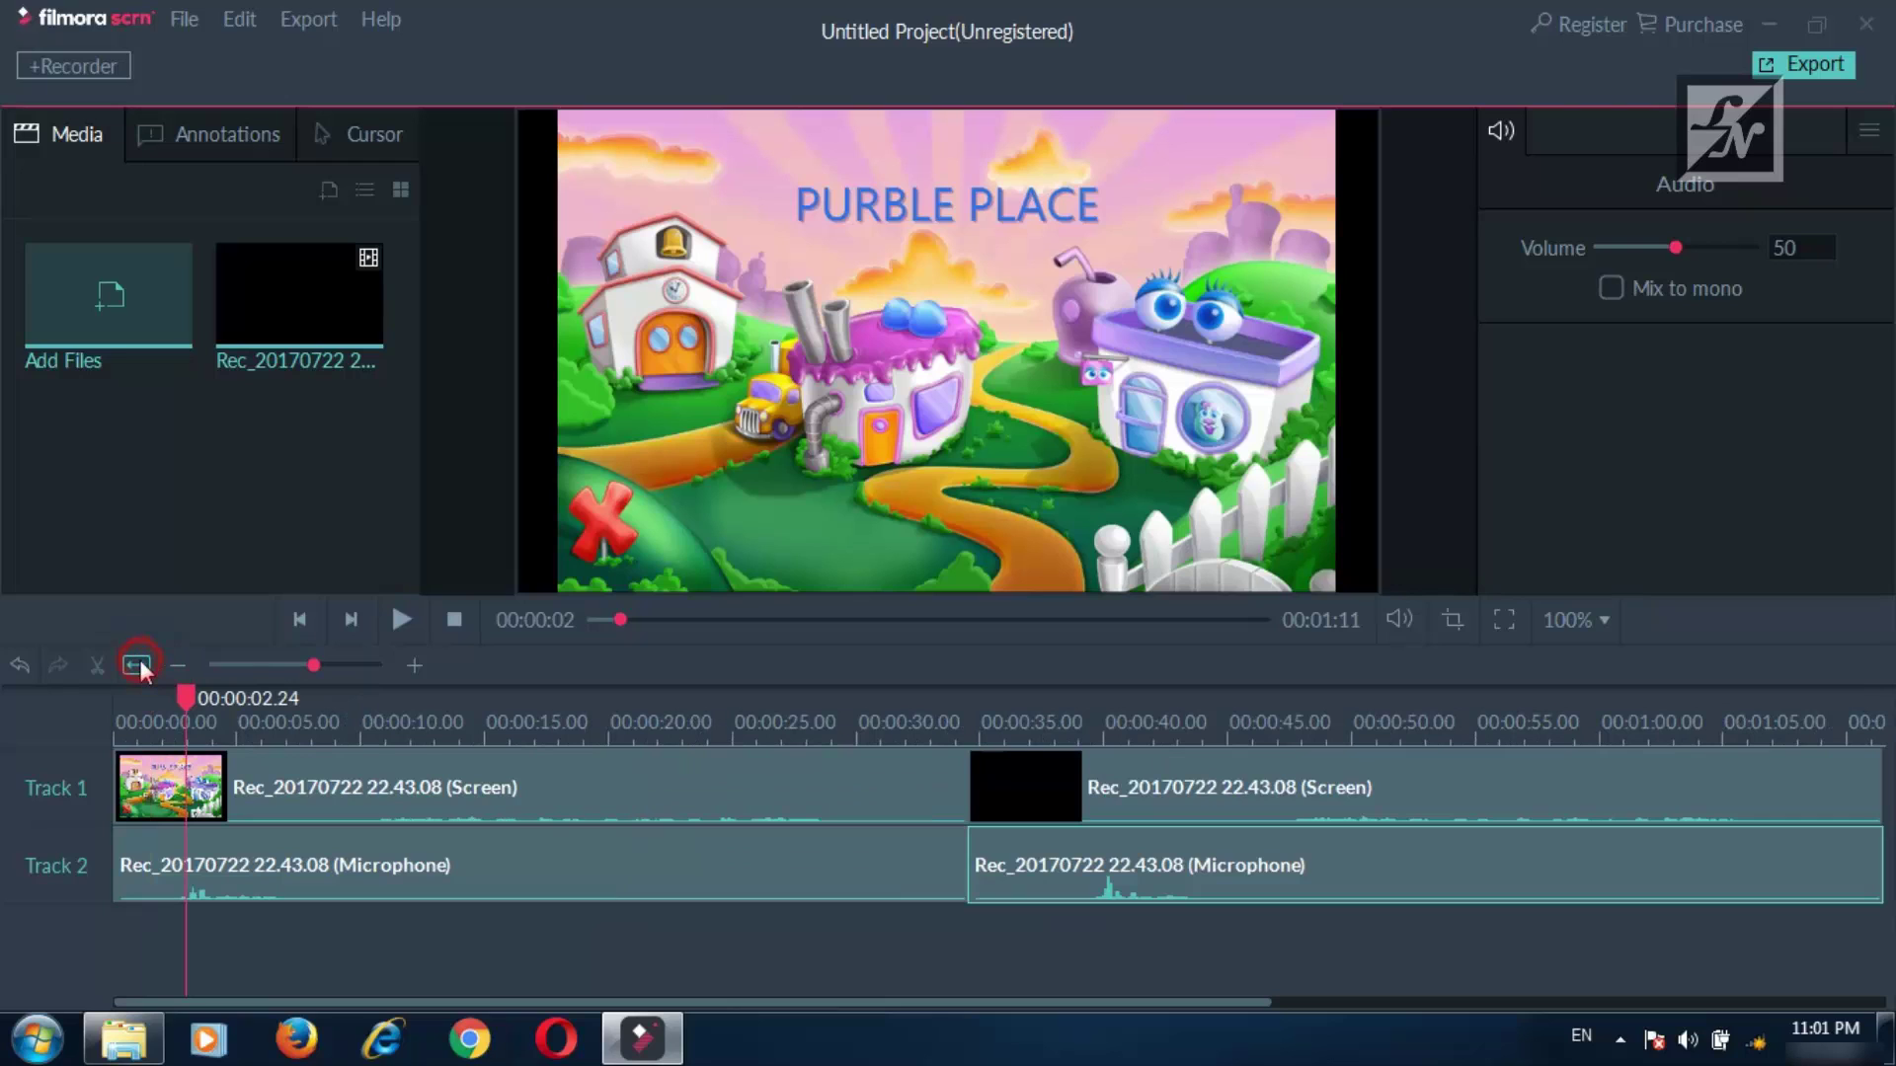
left_click_drag(474, 733, 296, 723)
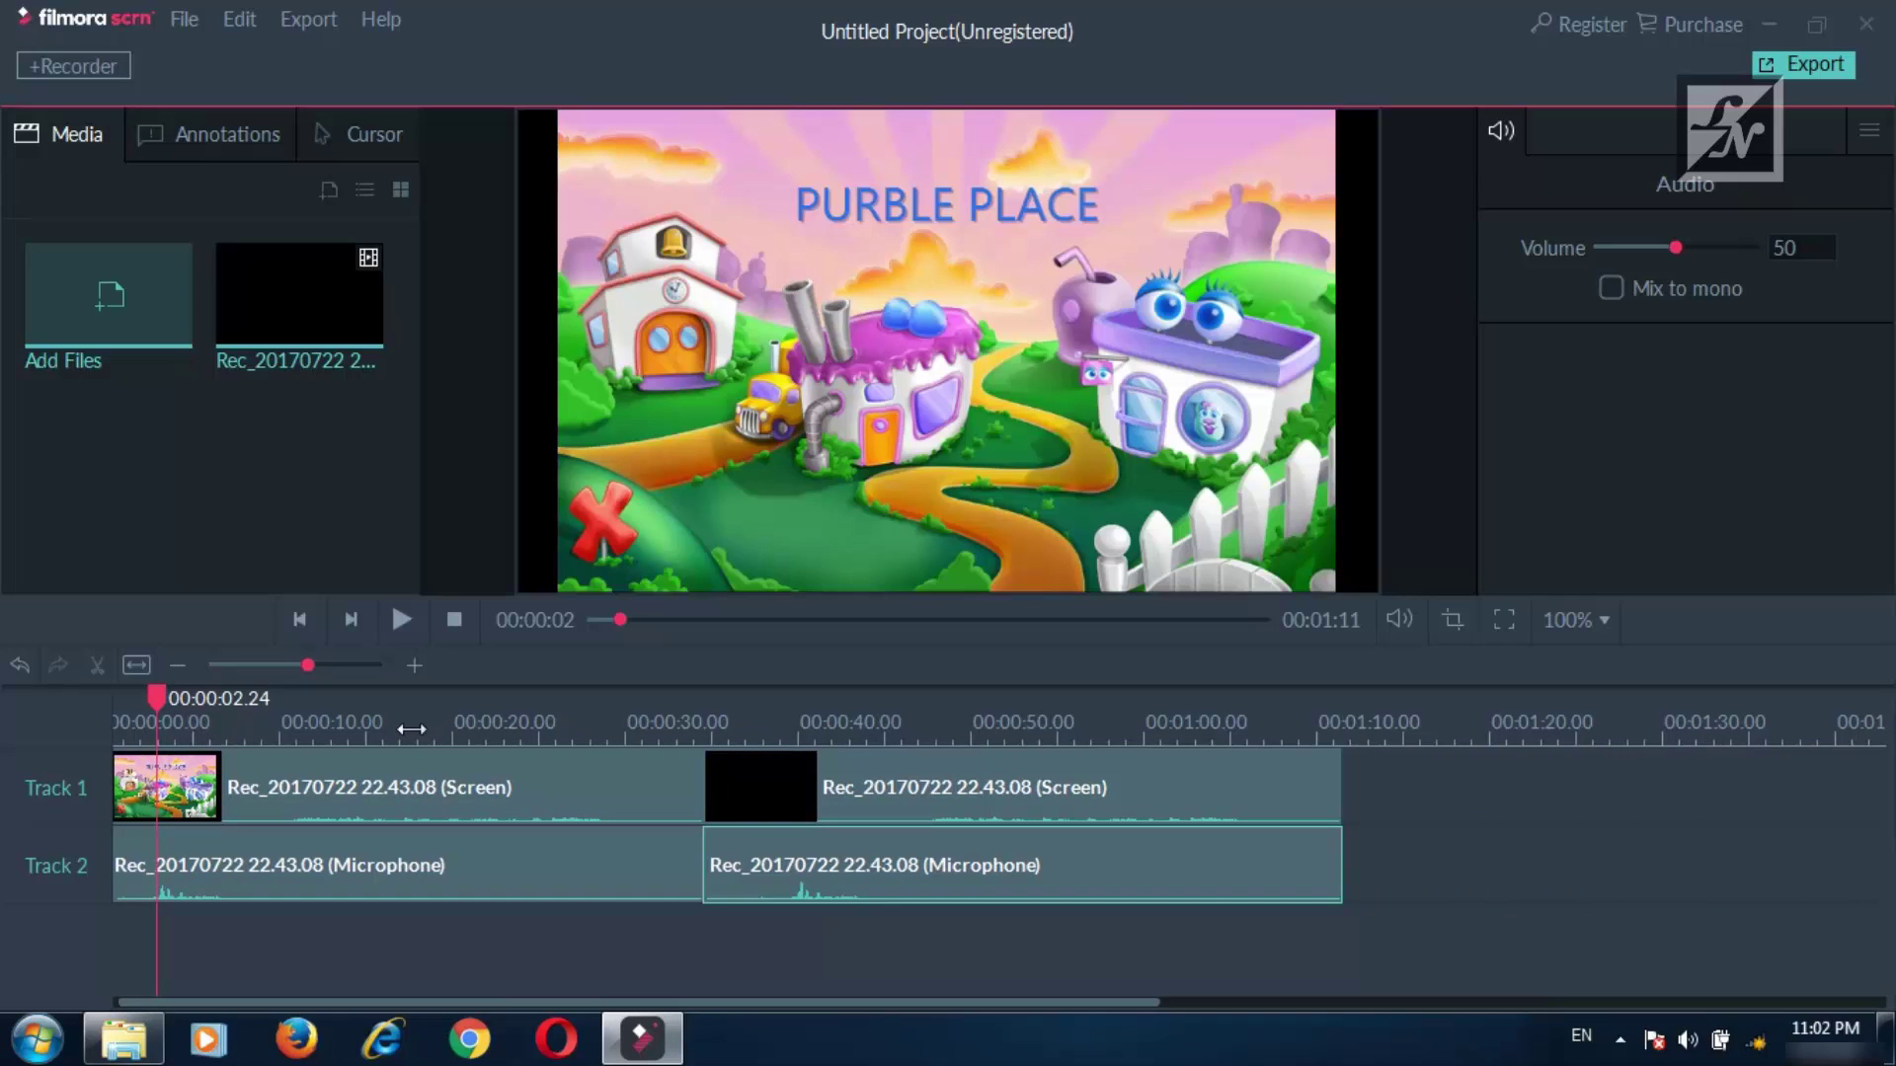
left_click_drag(469, 723, 386, 731)
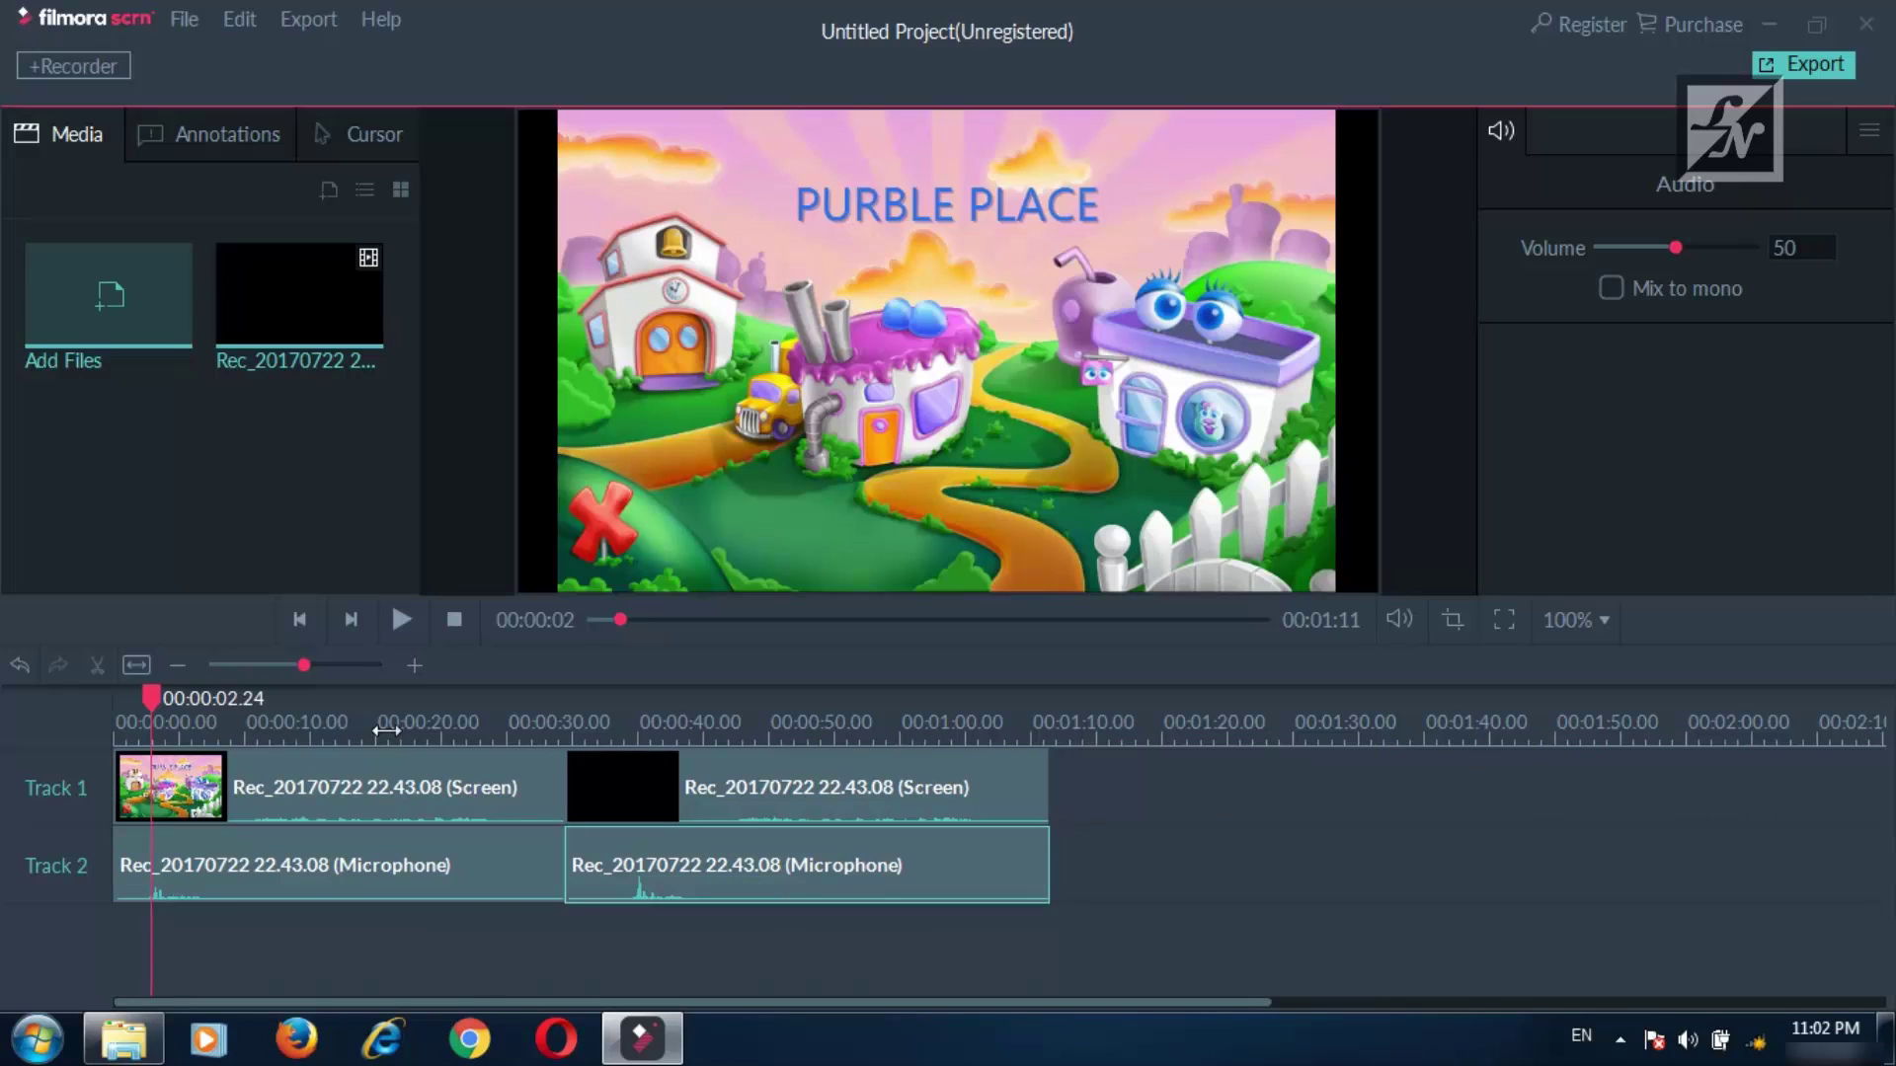
mouse_move(386, 731)
left_mouse_down()
mouse_move(317, 727)
mouse_move(427, 720)
mouse_move(385, 715)
left_mouse_up()
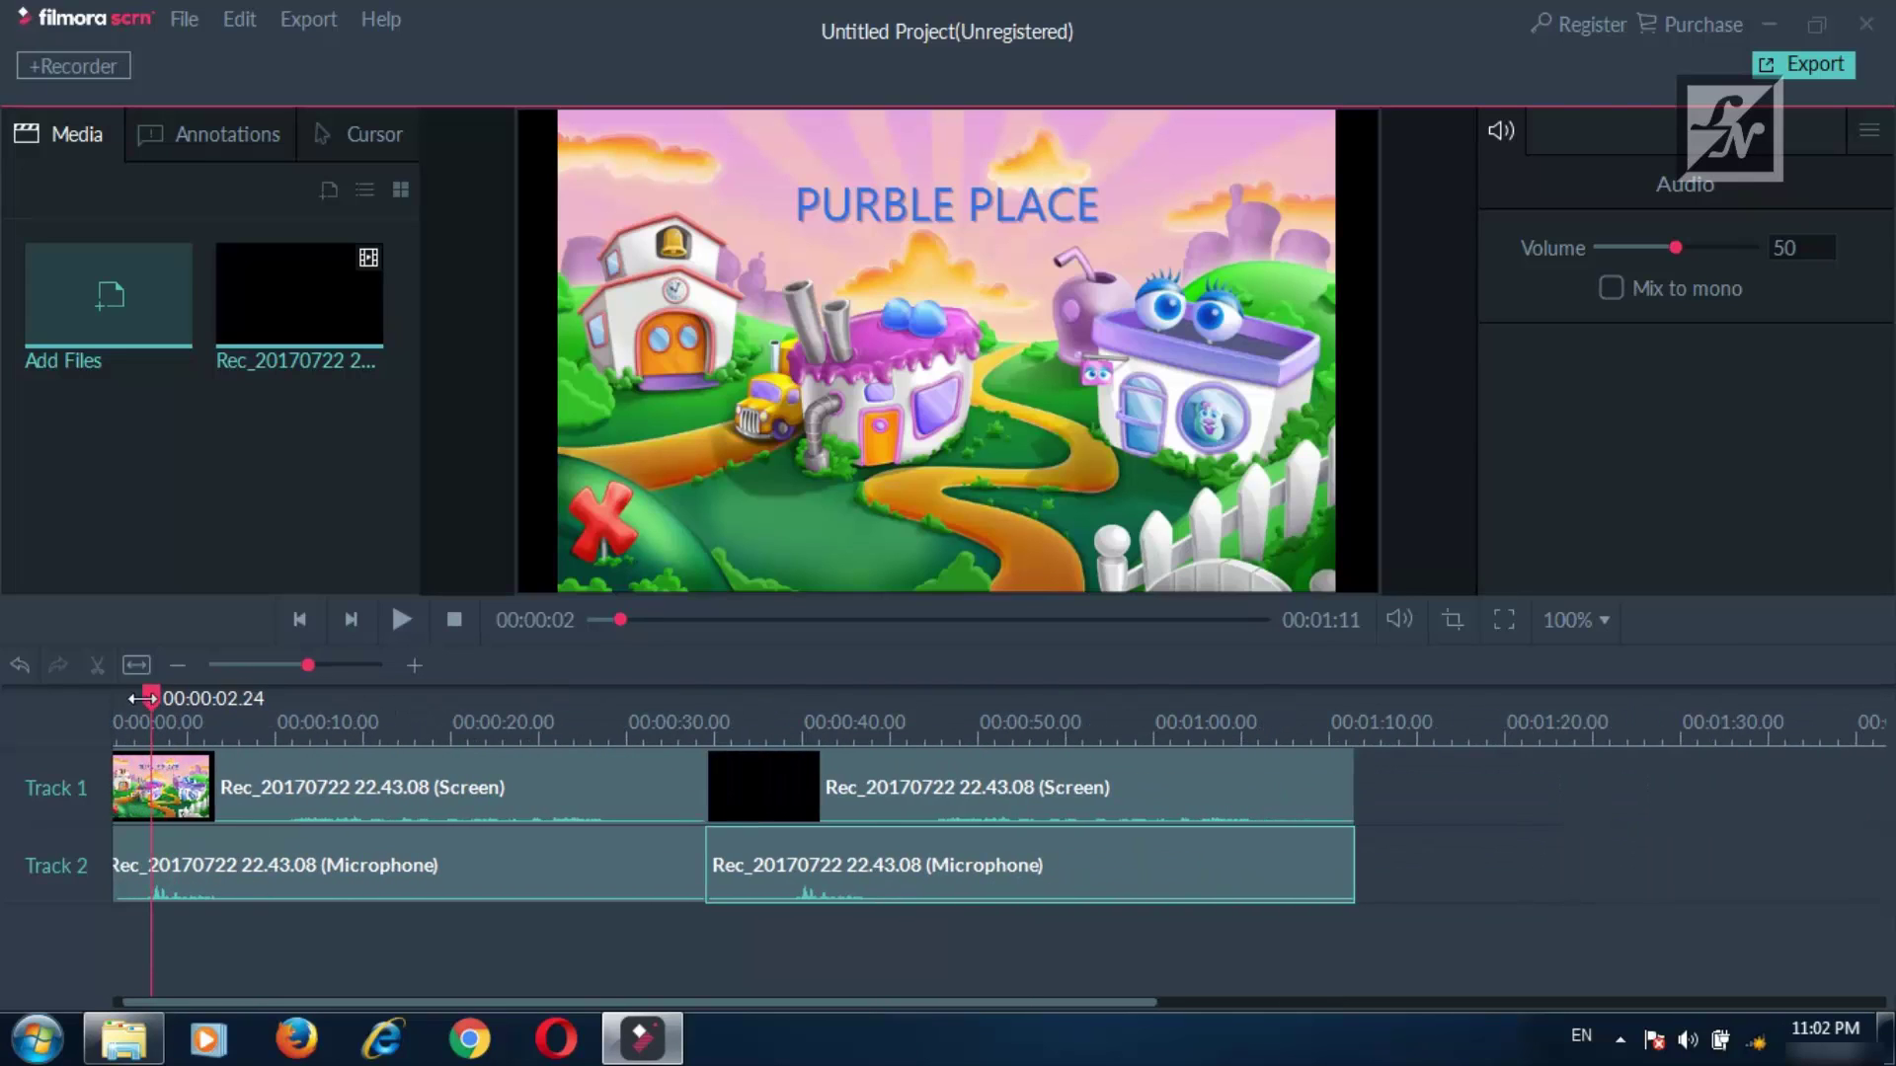
left_click_drag(151, 699, 524, 737)
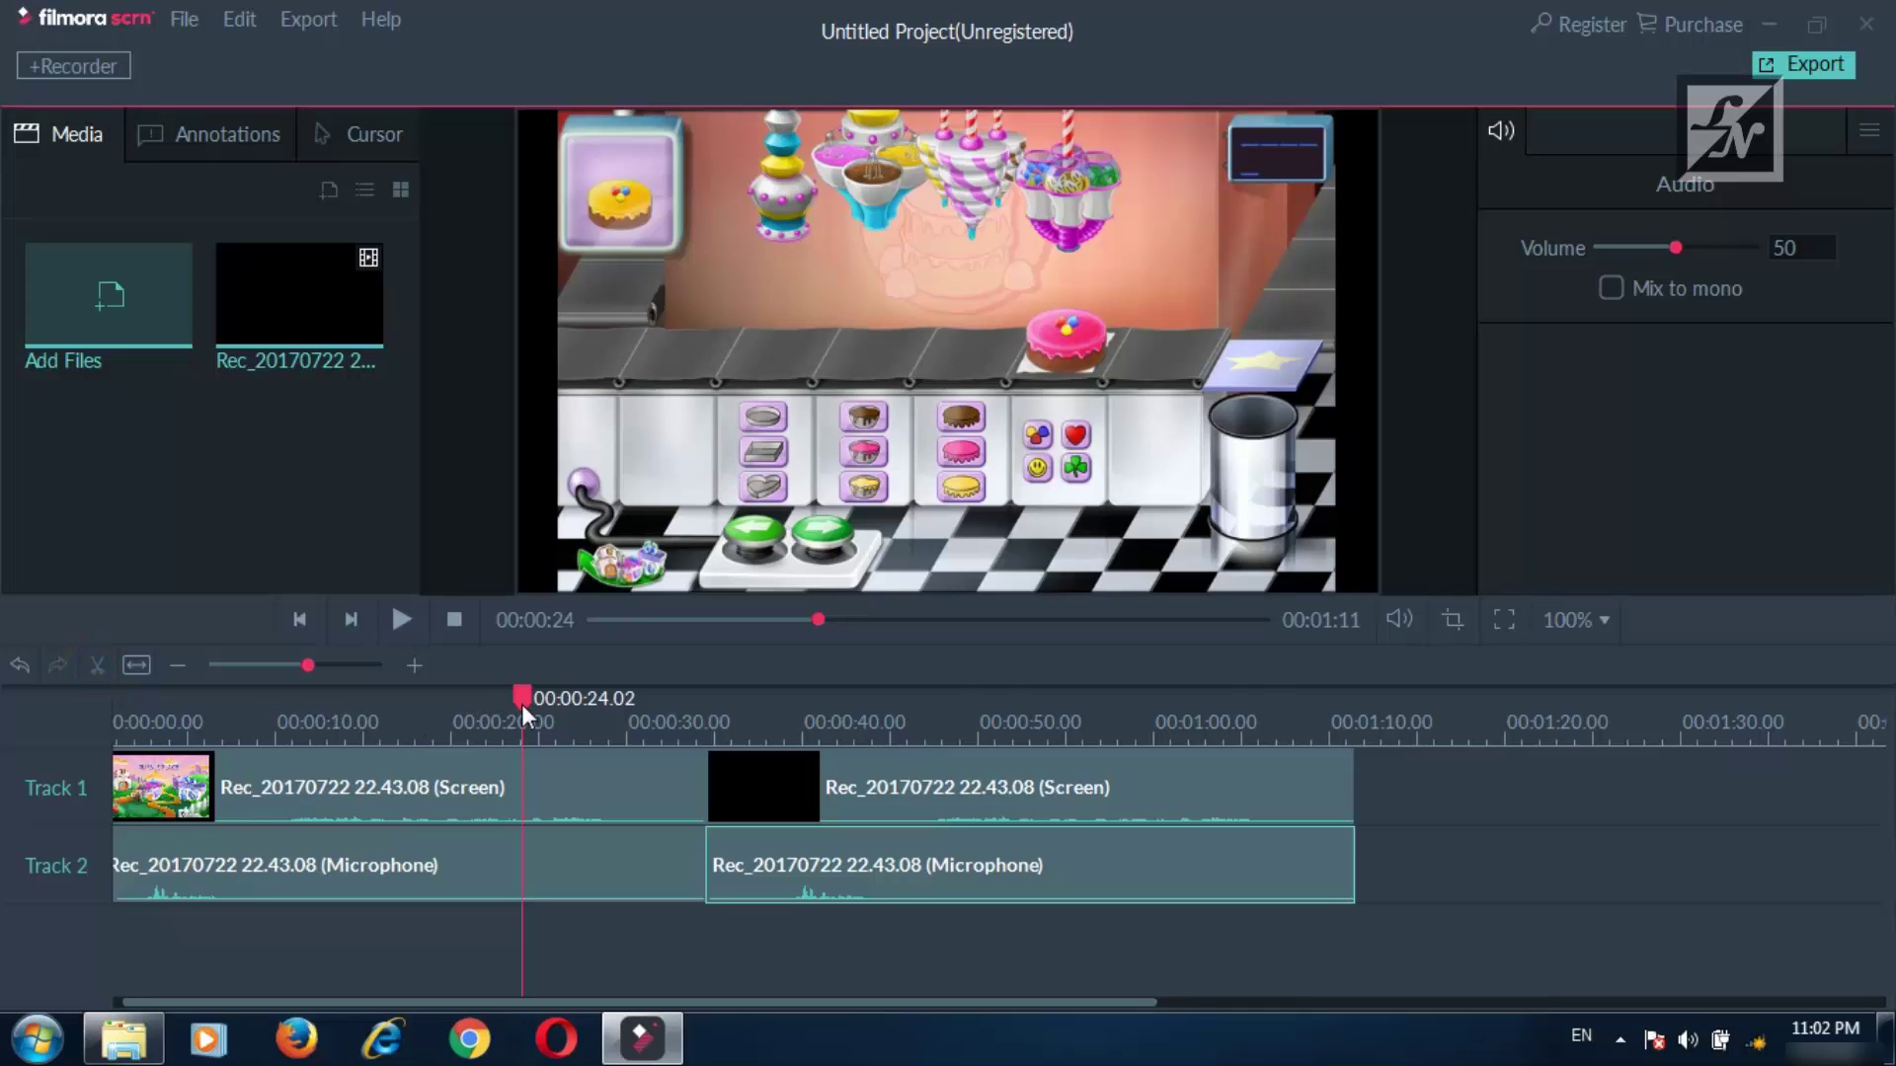
left_click_drag(522, 703, 1321, 751)
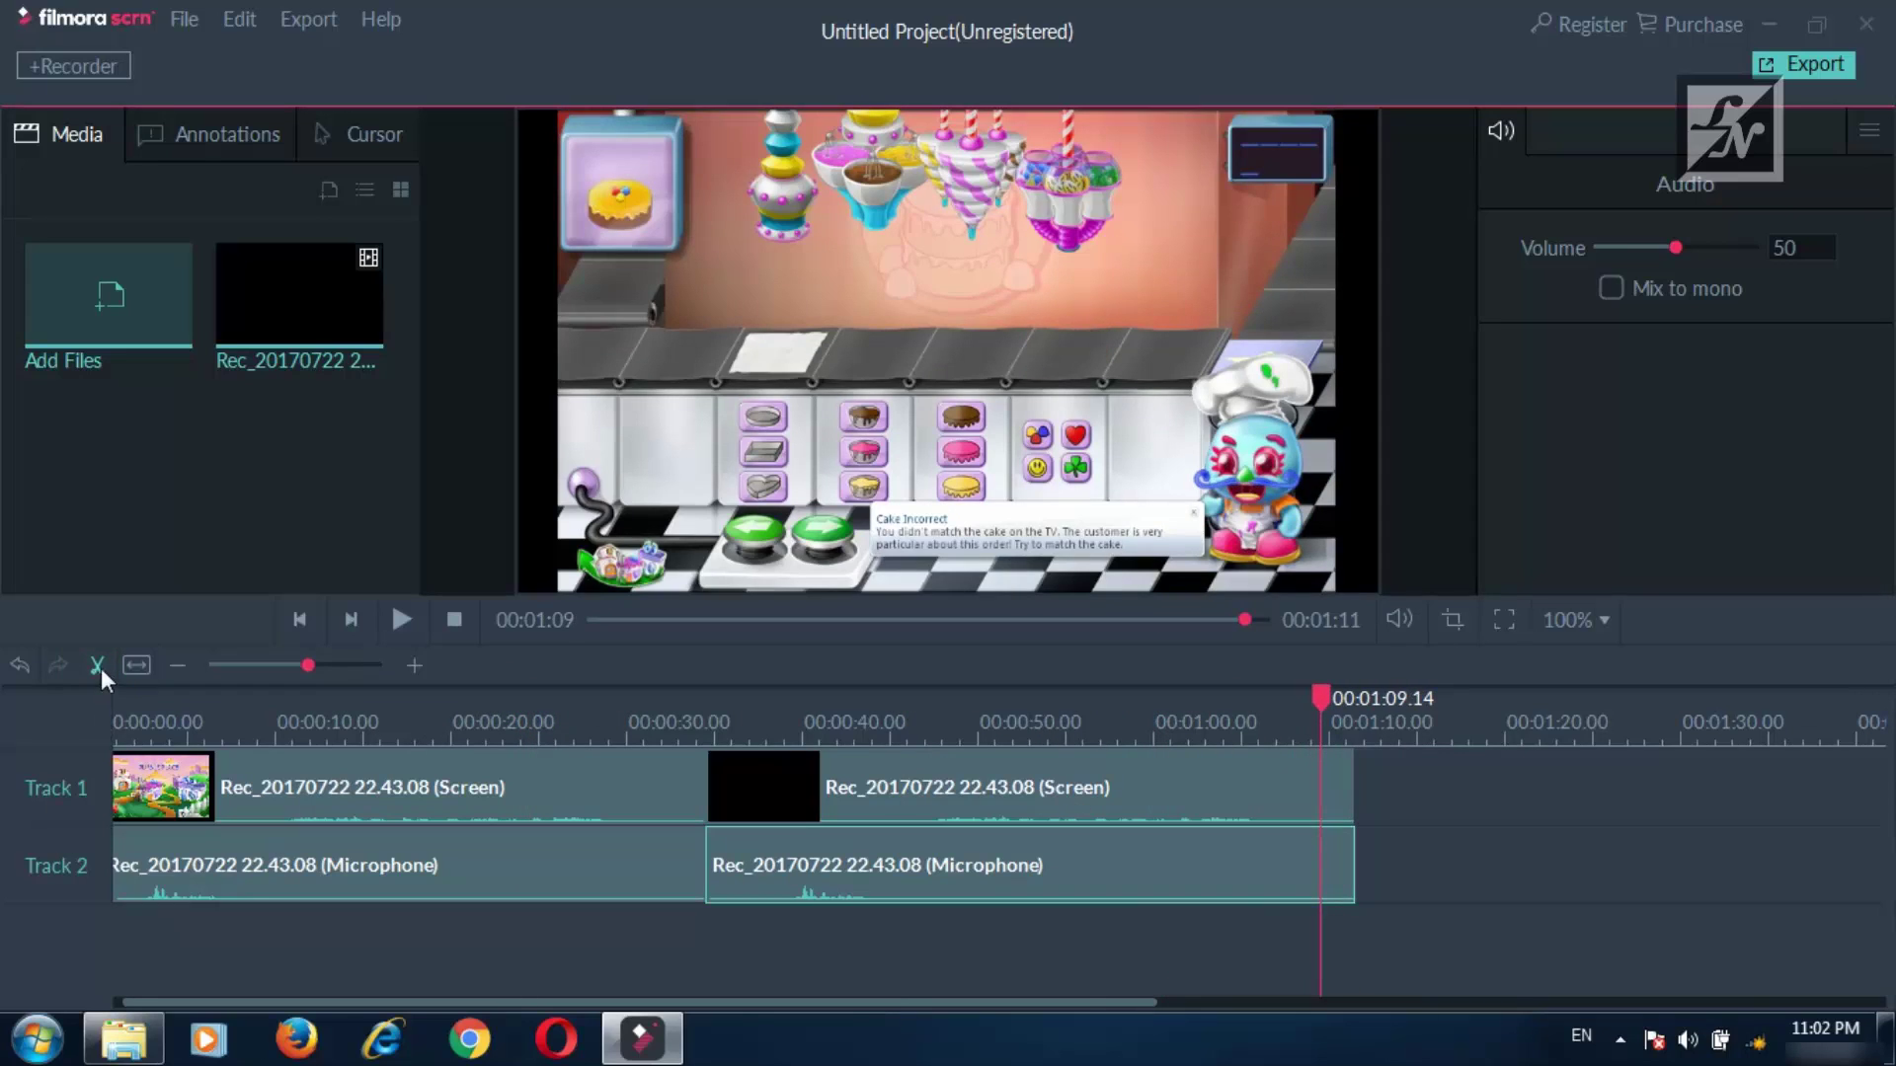
left_click(1336, 787)
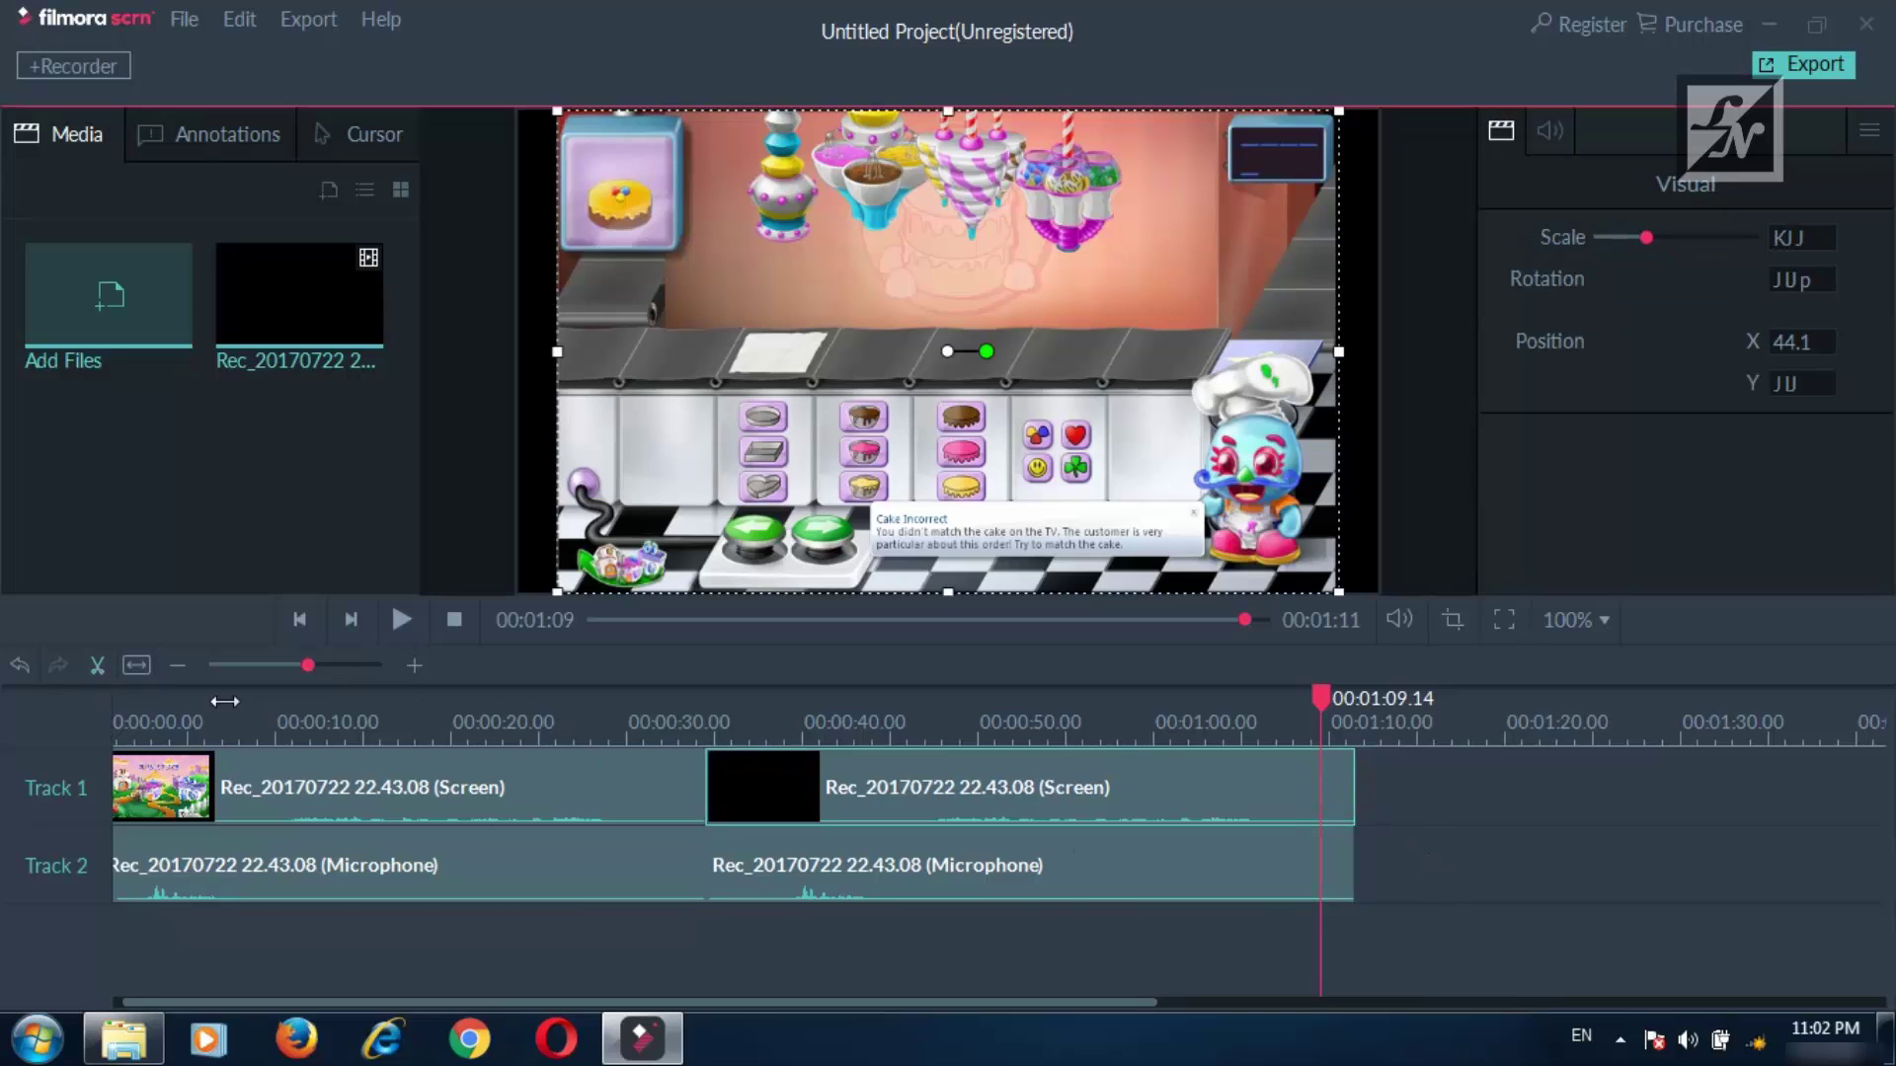
left_click(96, 665)
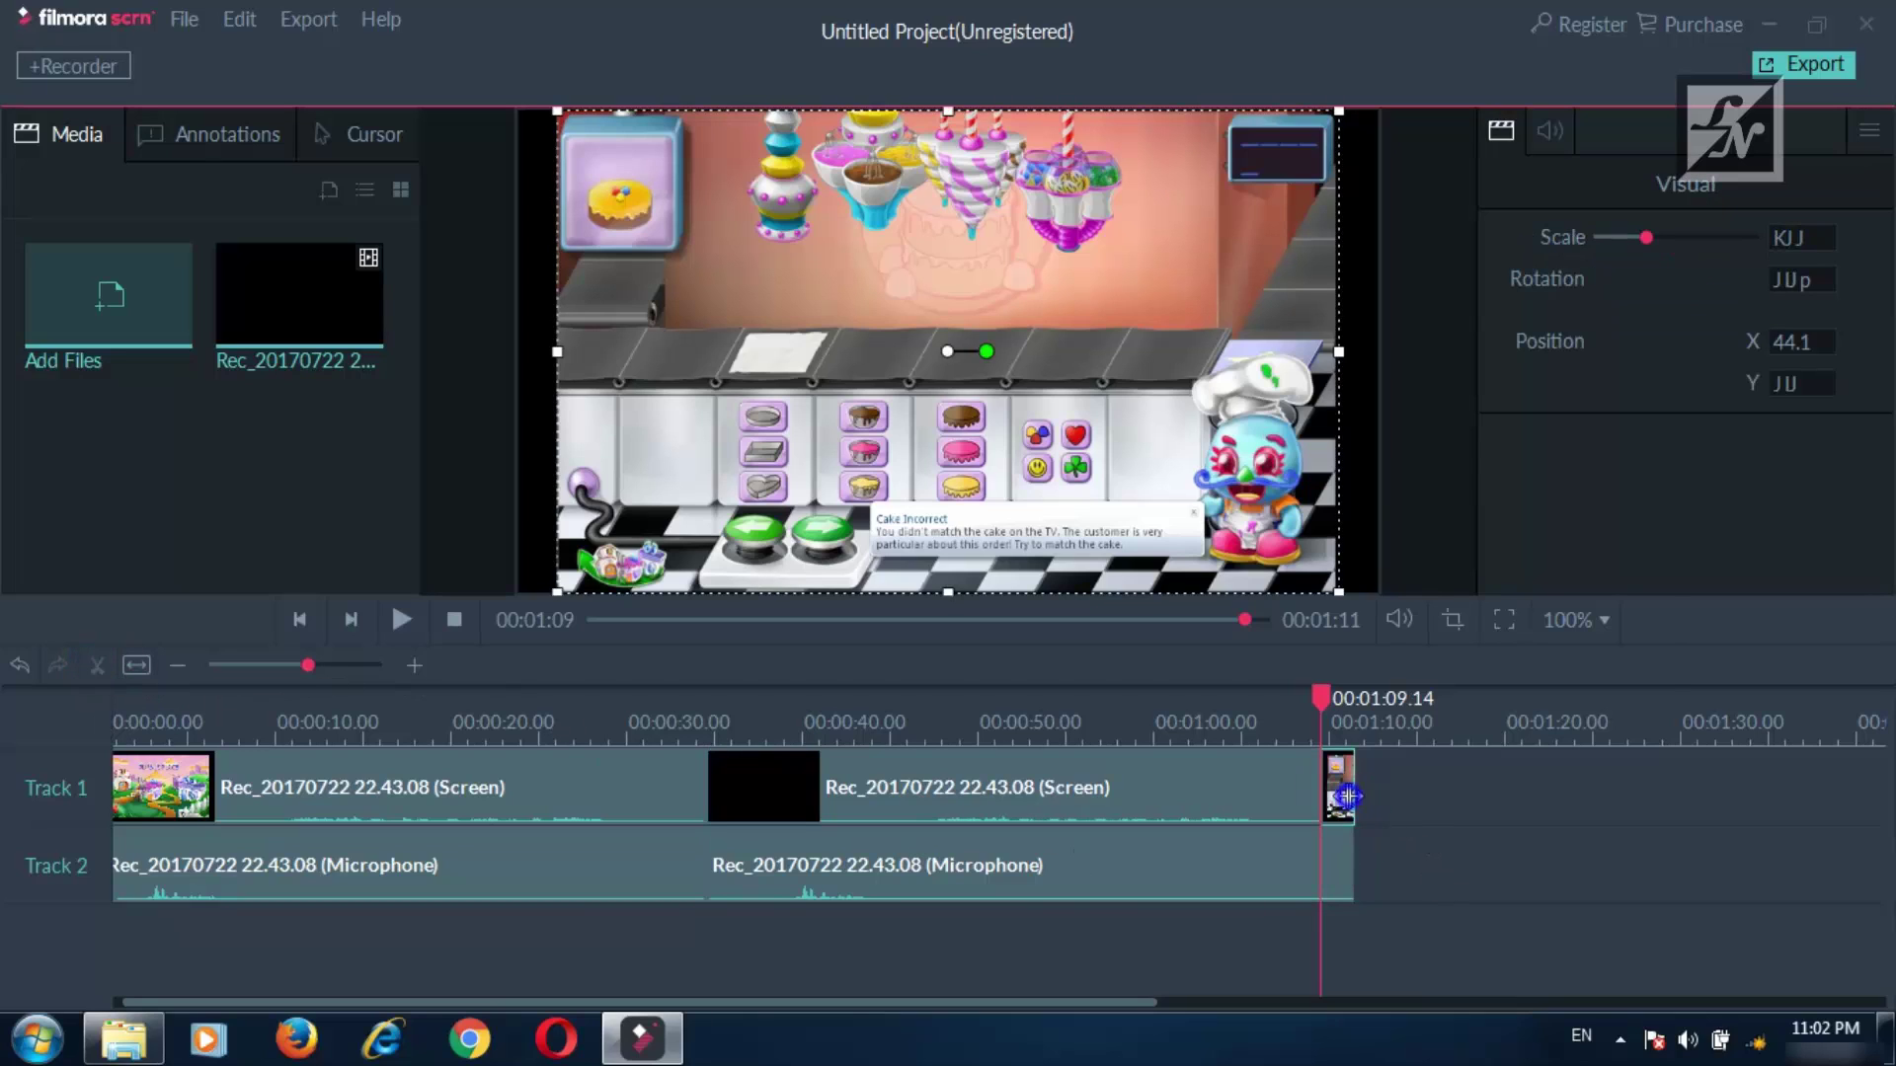
right_click(1345, 789)
left_click(1447, 648)
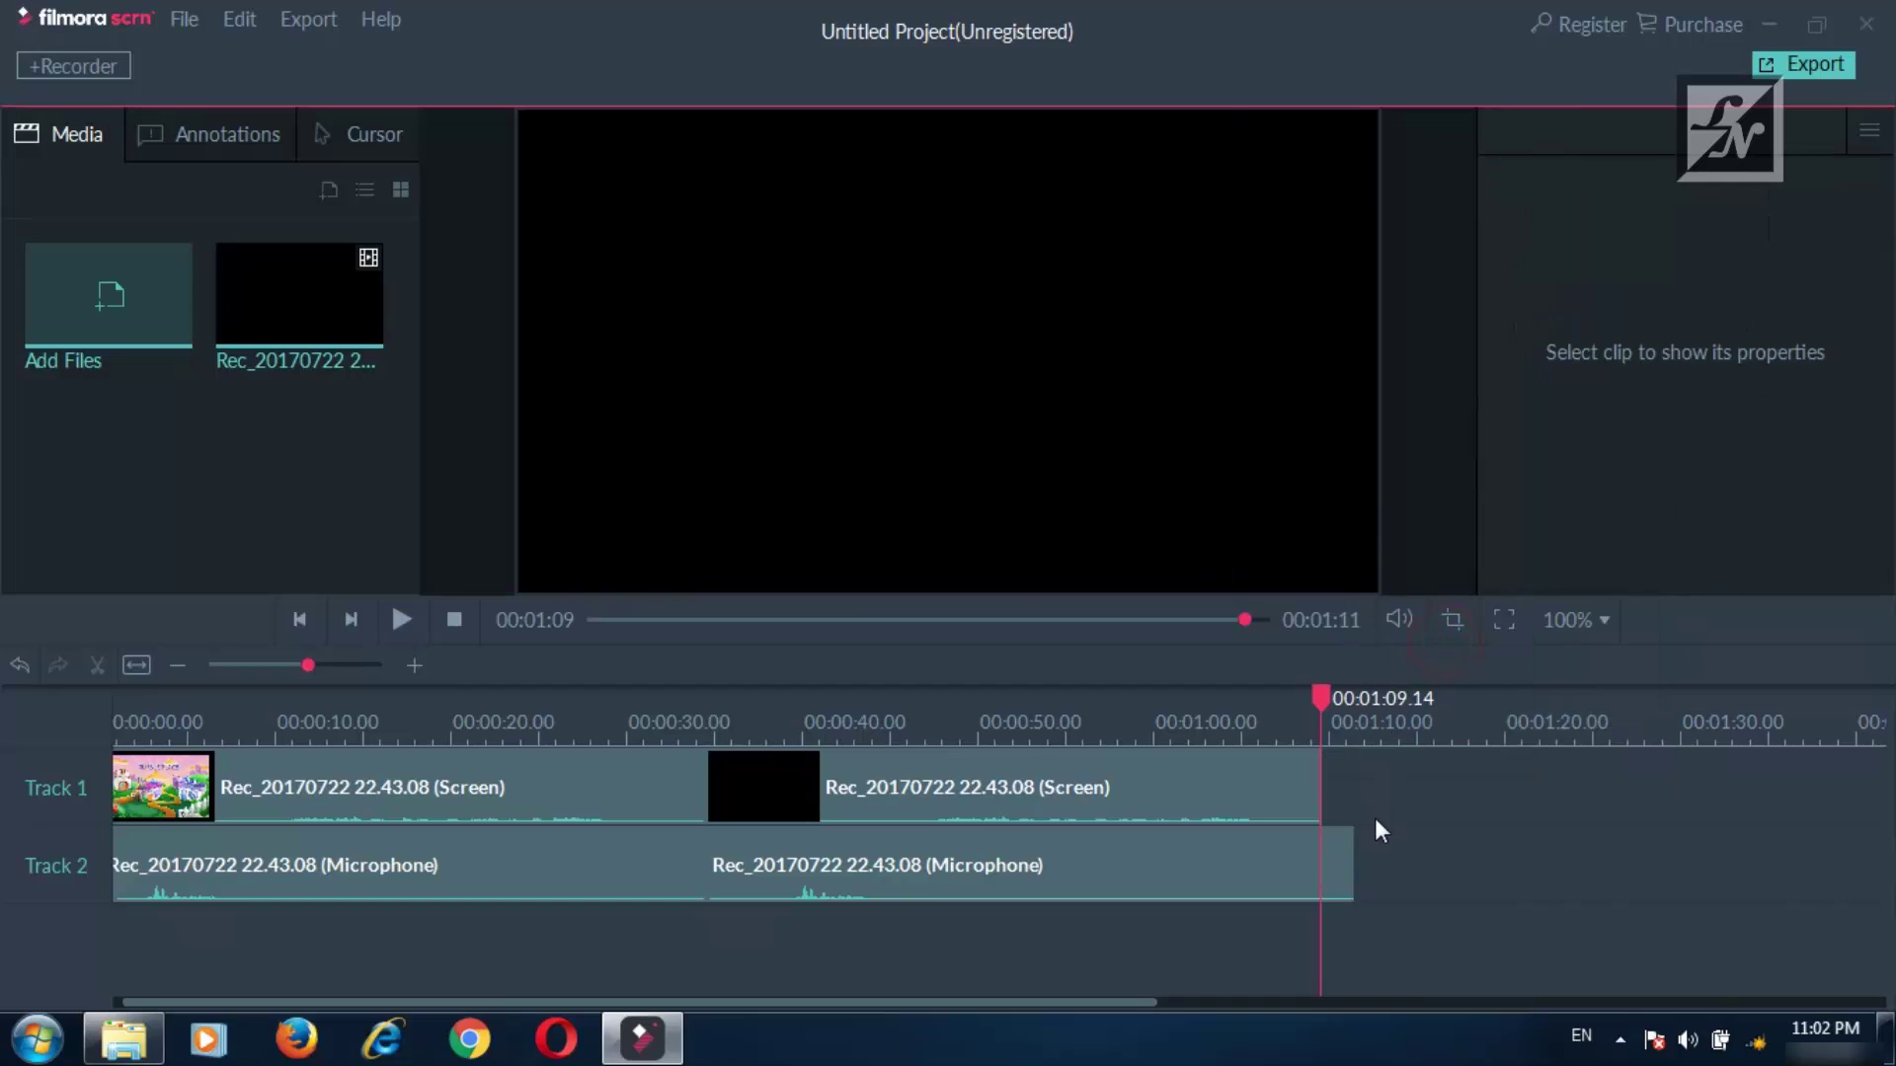
Split the second microphone clip at 00:01:09.14 and delete the short piece after the cut.
left_click(1257, 847)
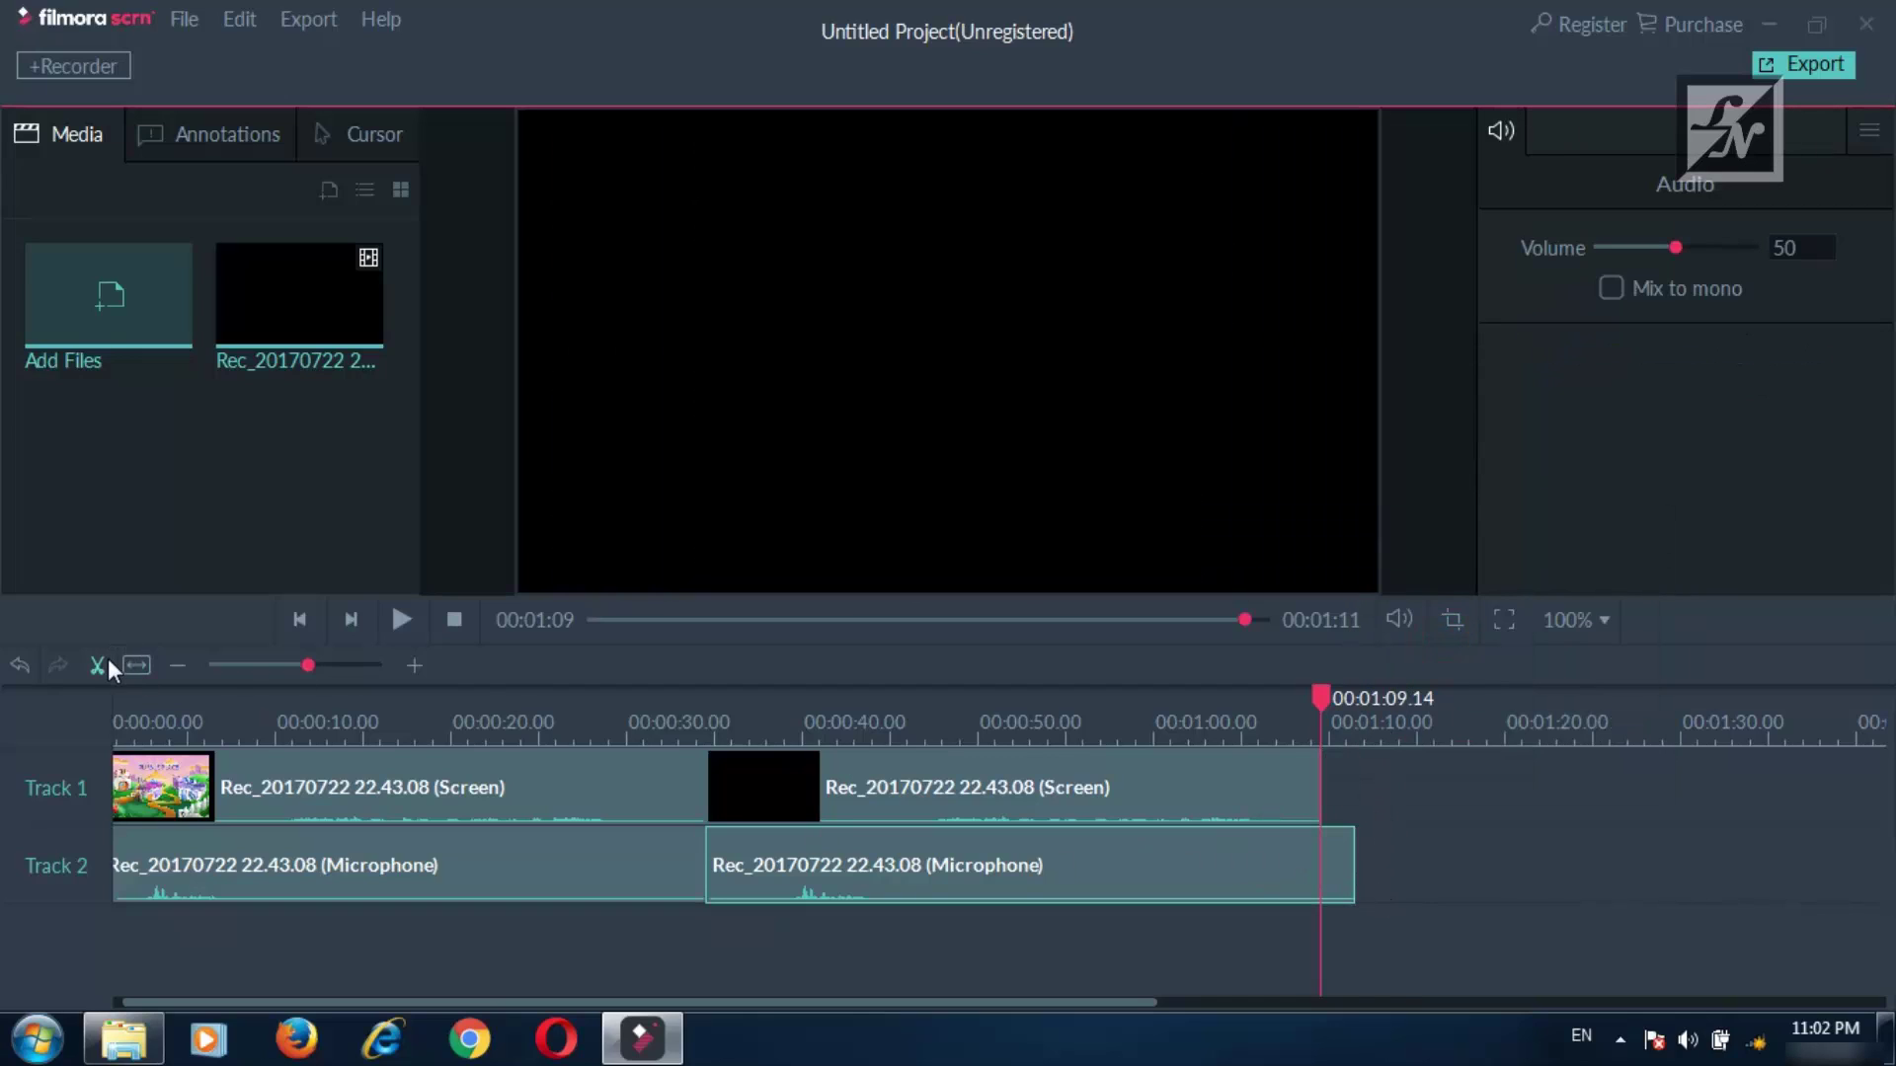
left_click(97, 664)
right_click(1339, 844)
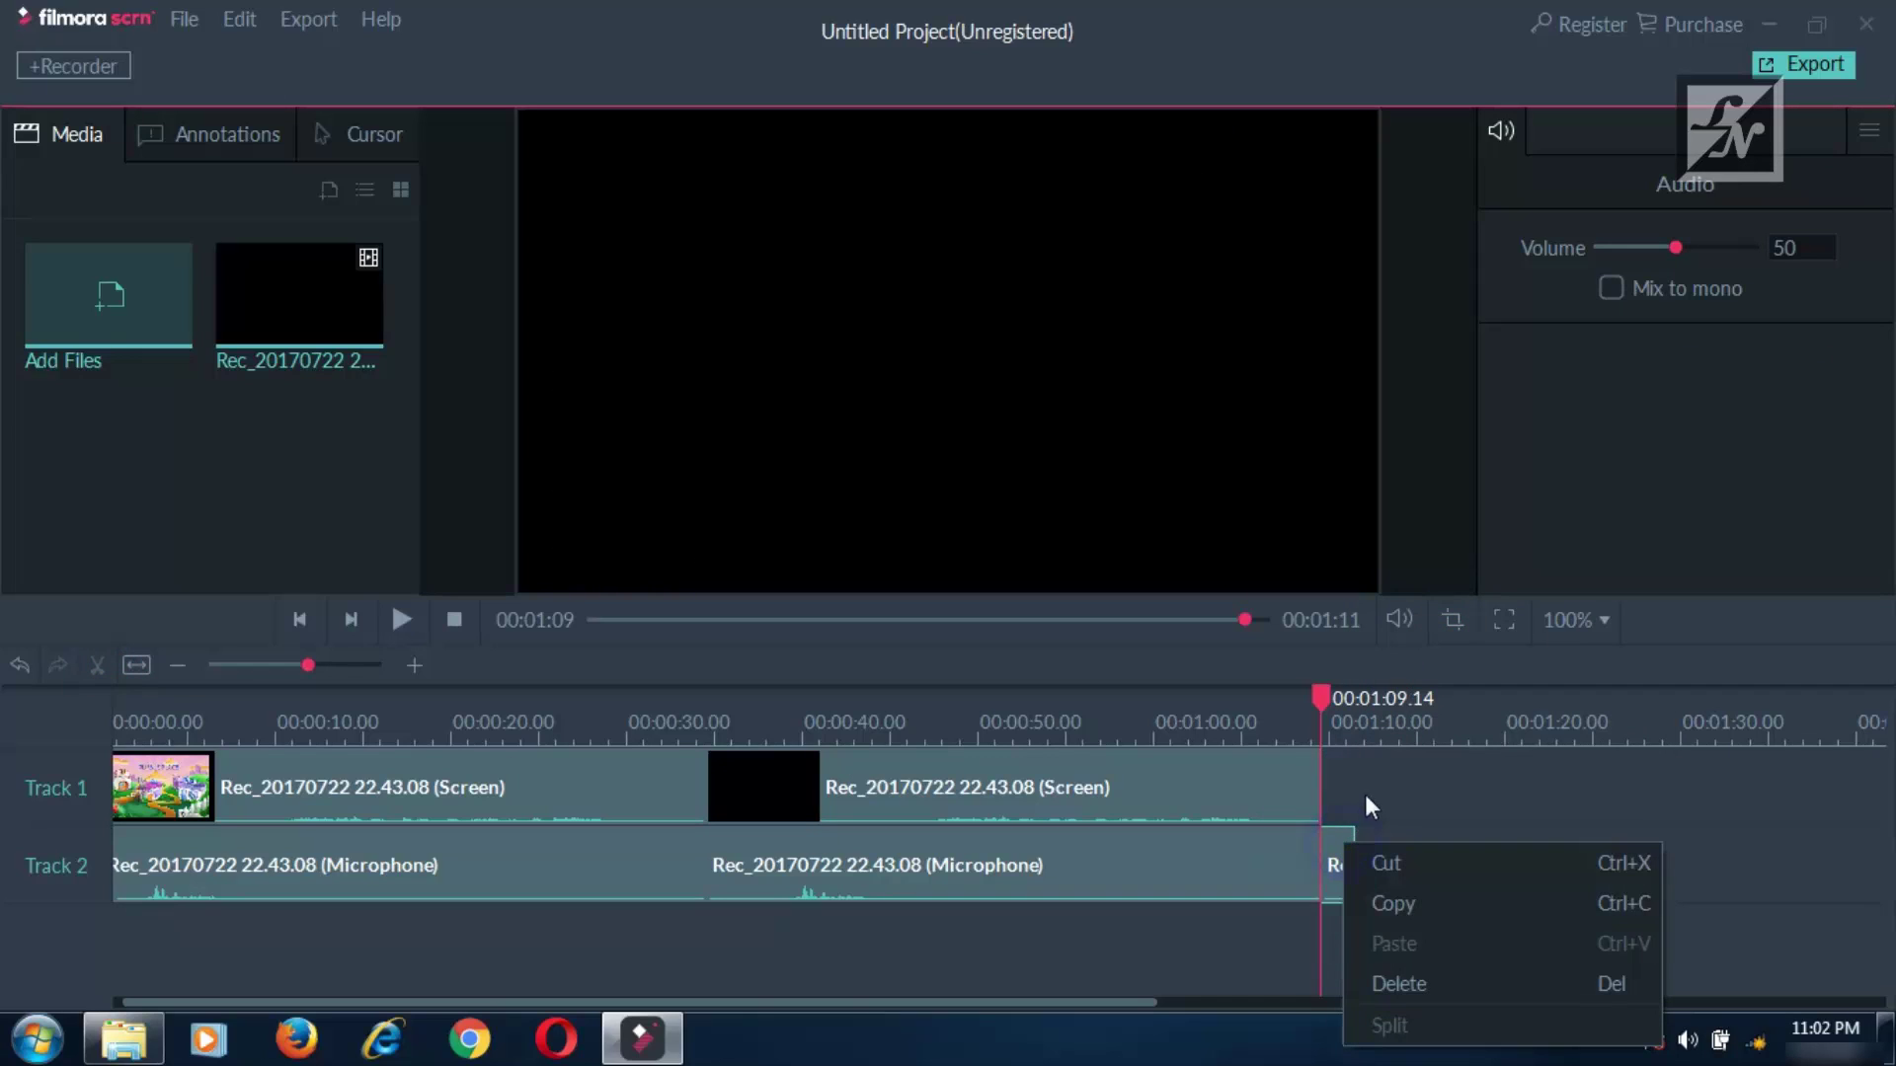
left_click(1399, 978)
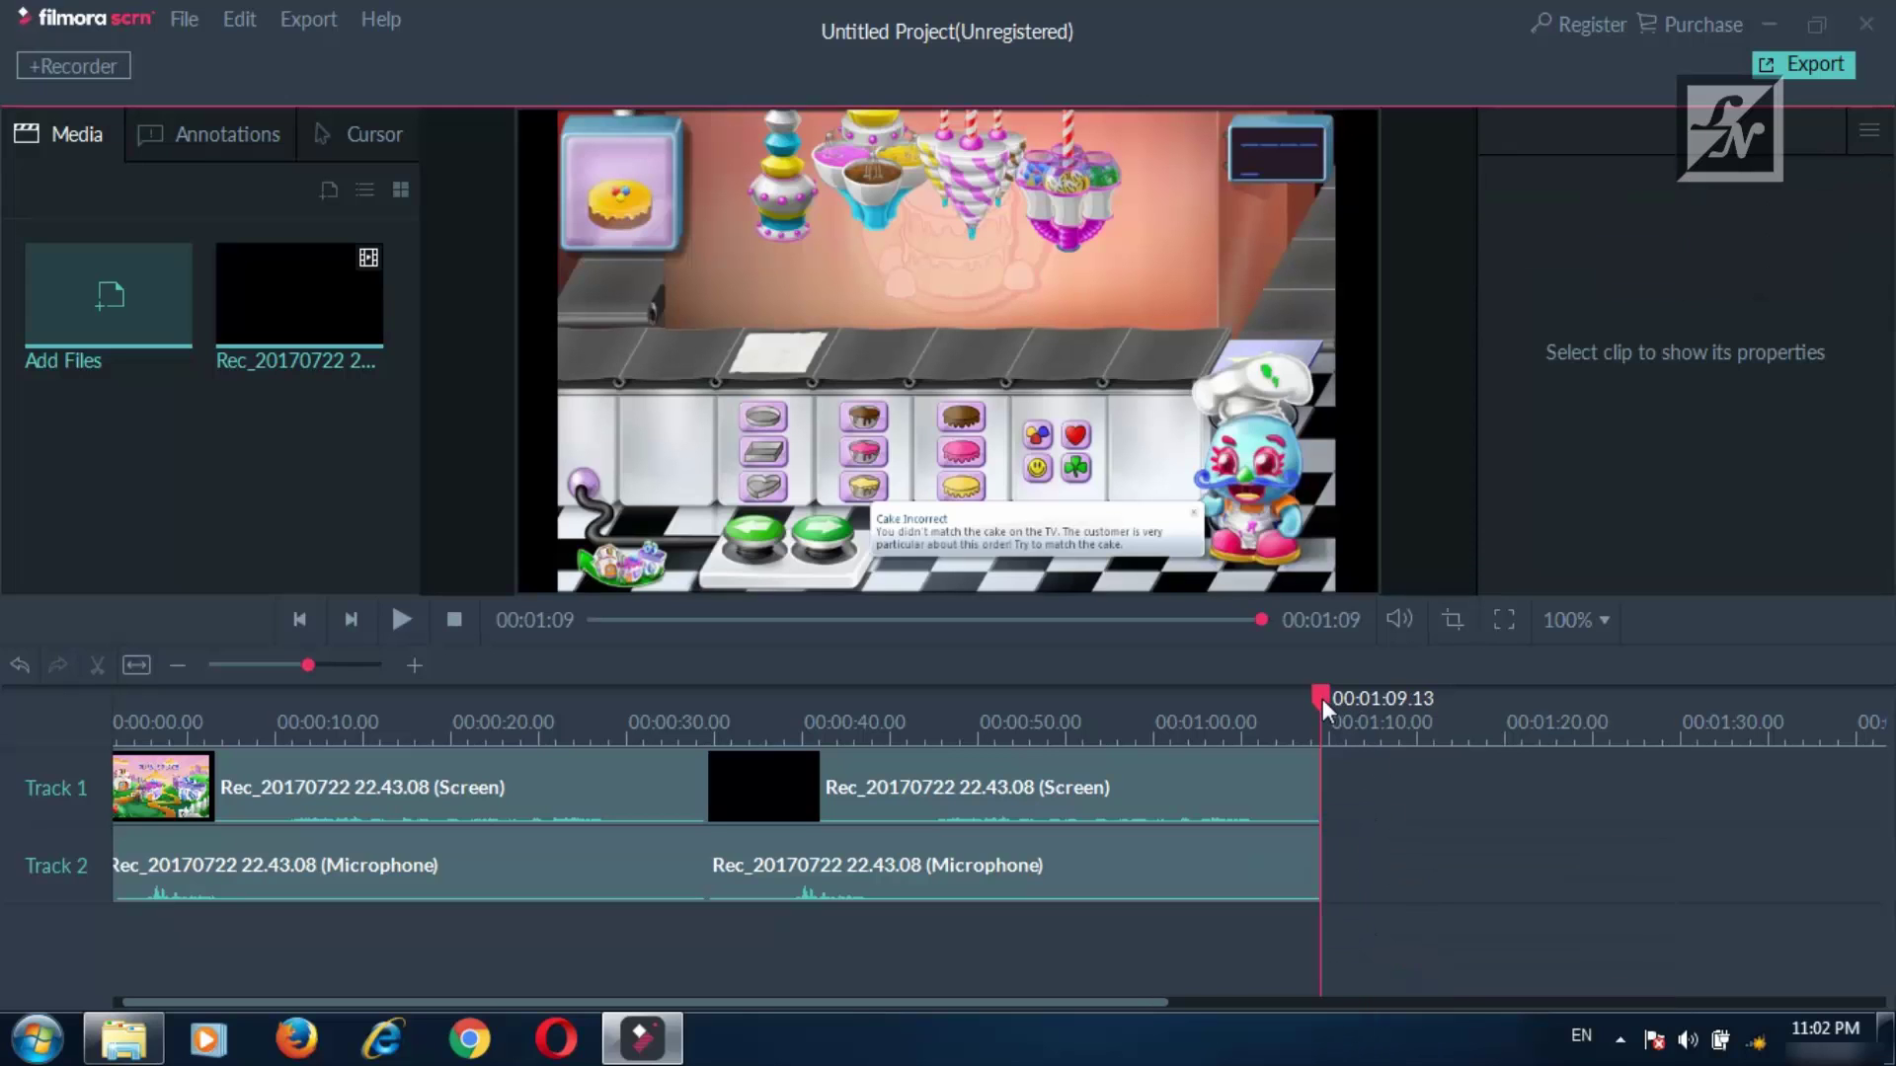
Scrub through the trimmed clips and bring the playhead back to the end at 00:01:09.14.
left_click_drag(1323, 699, 579, 699)
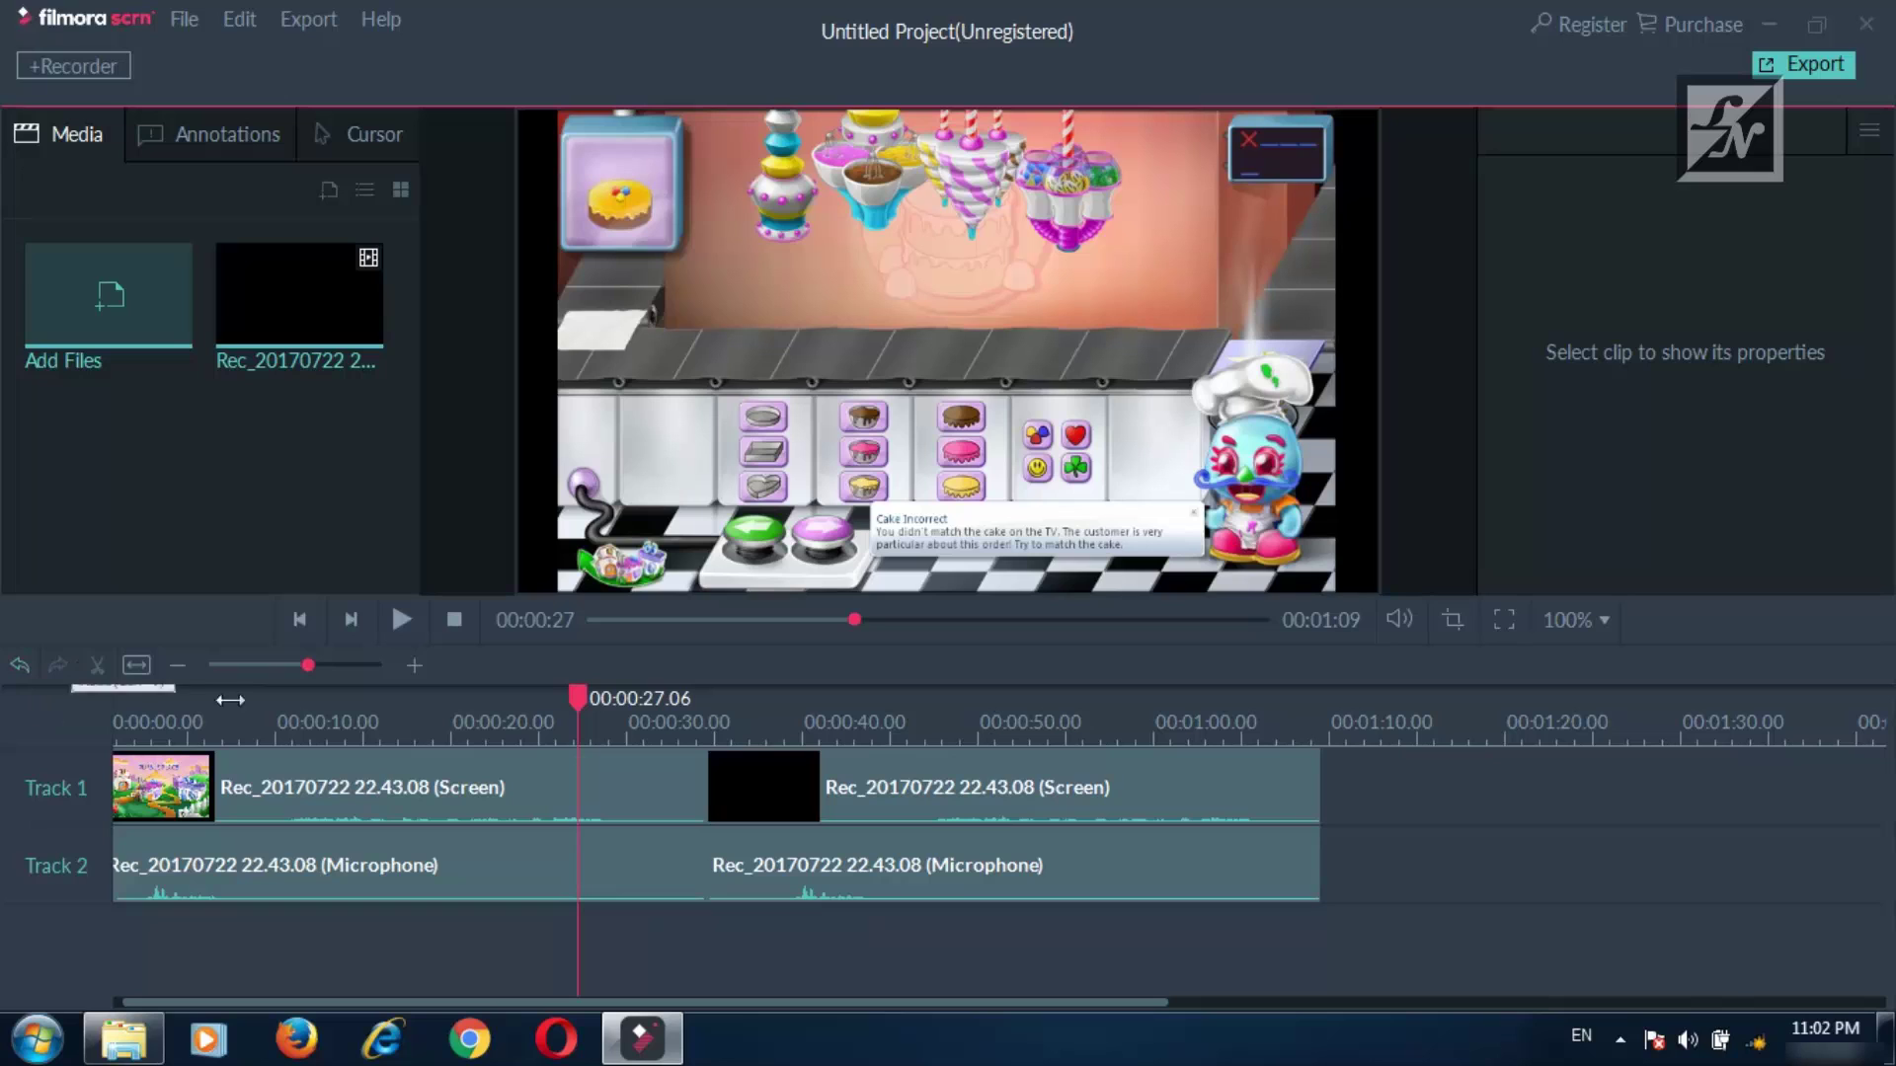
left_click_drag(575, 695, 820, 695)
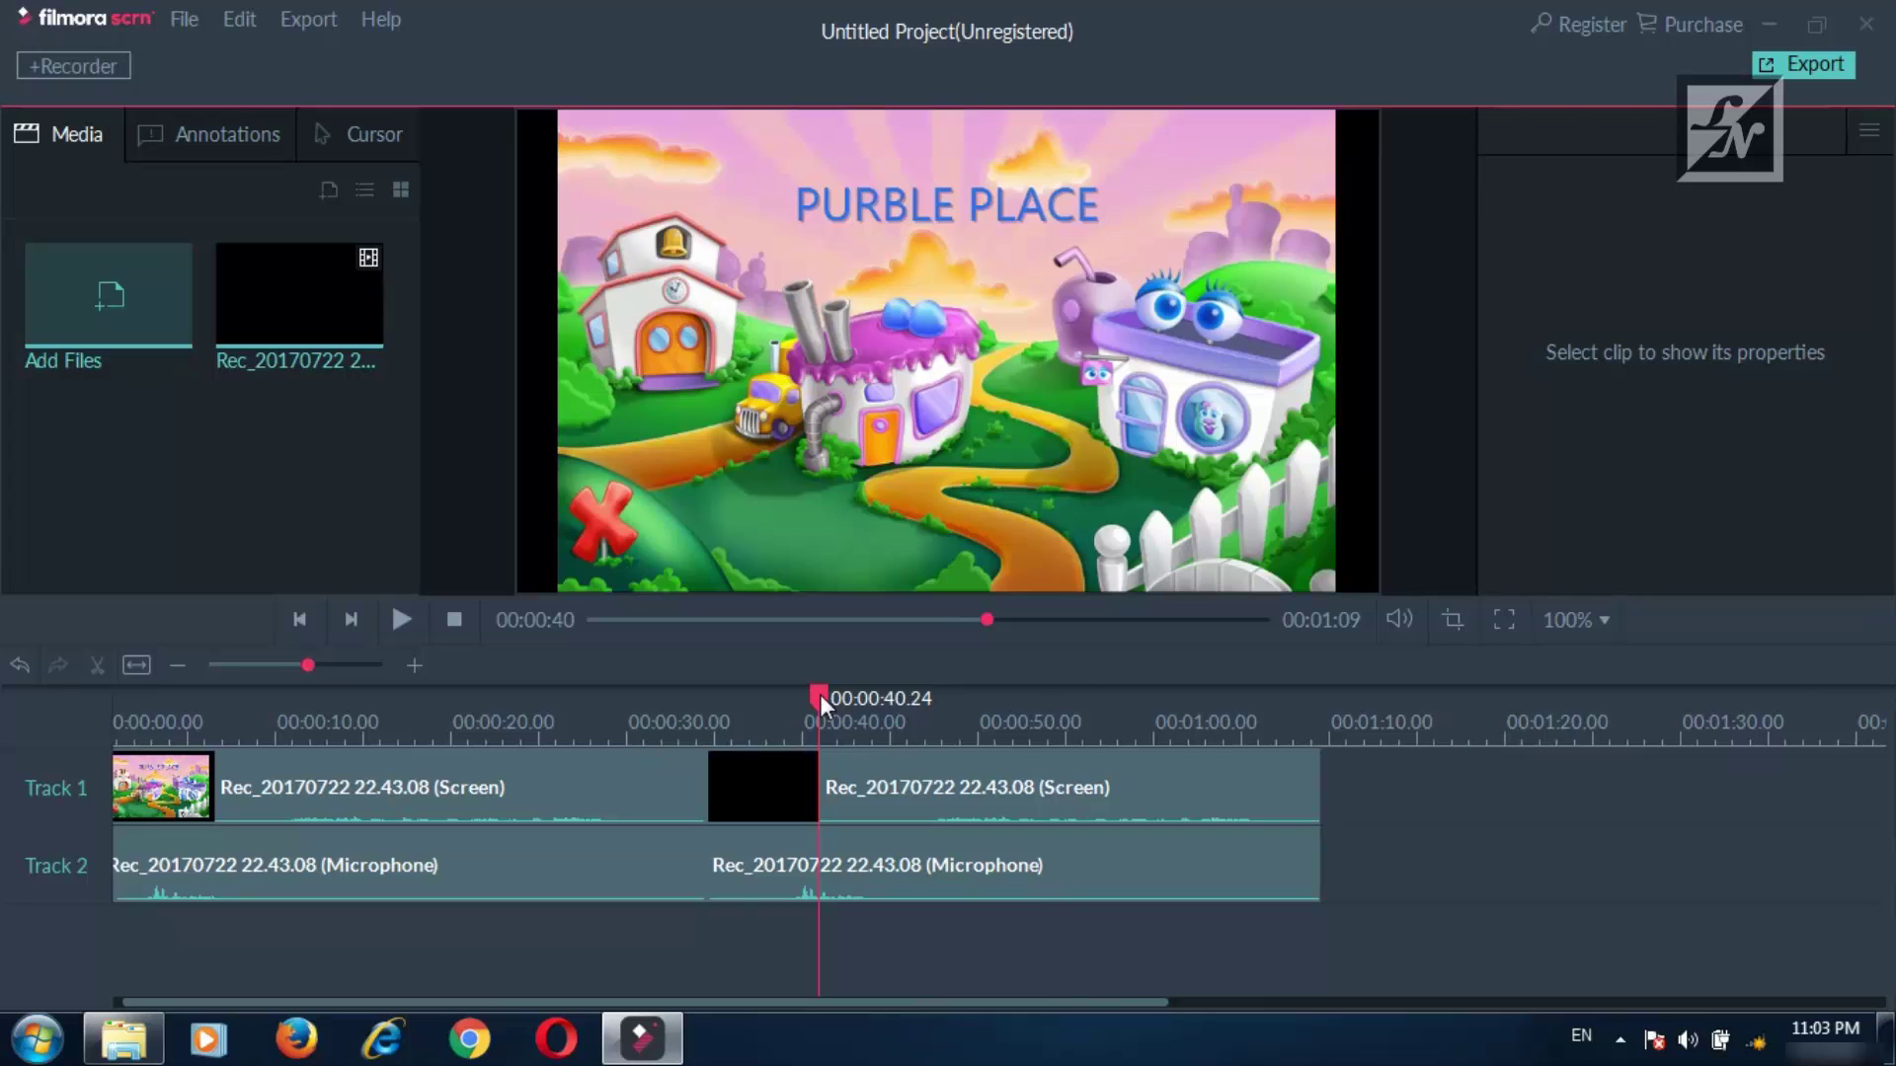
left_click_drag(819, 695, 1333, 737)
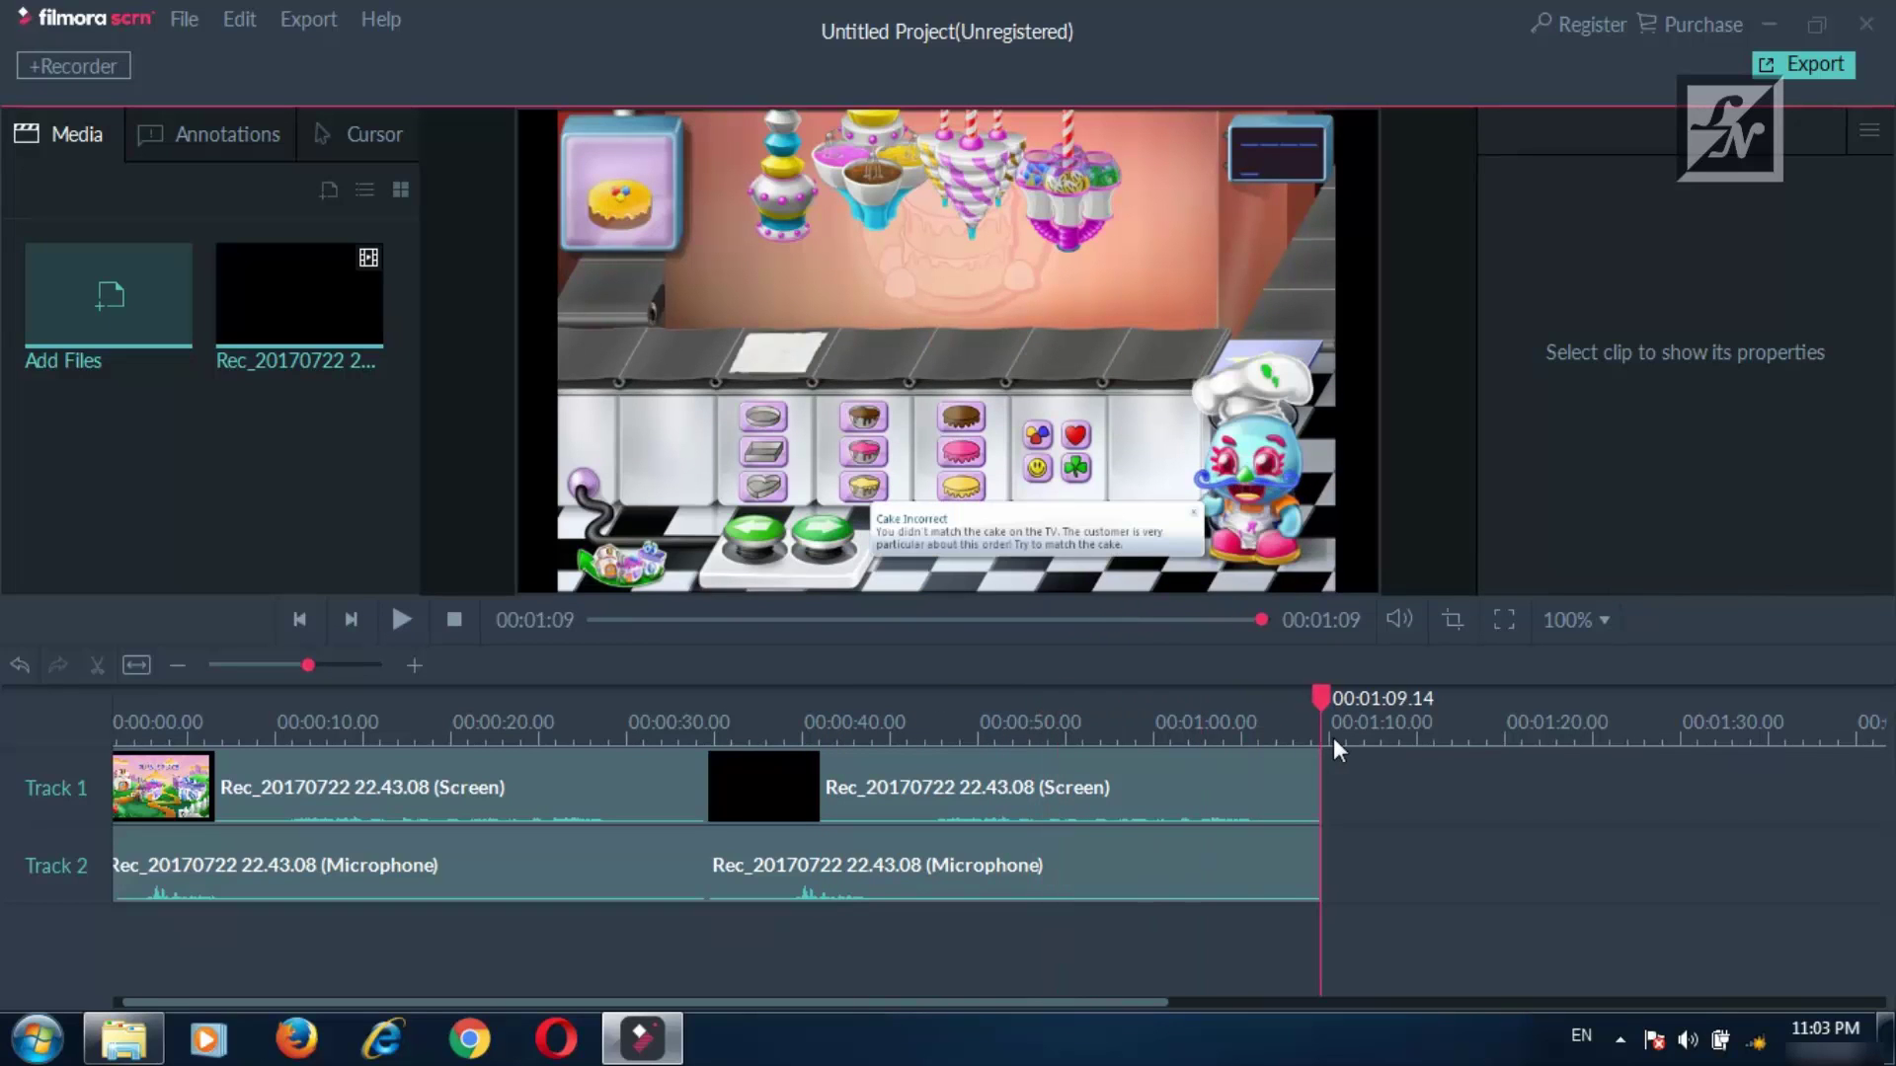
Undo the microphone clip's end split and deletion plus the screen clip's end deletion, and redo these three edits.
left_click(17, 667)
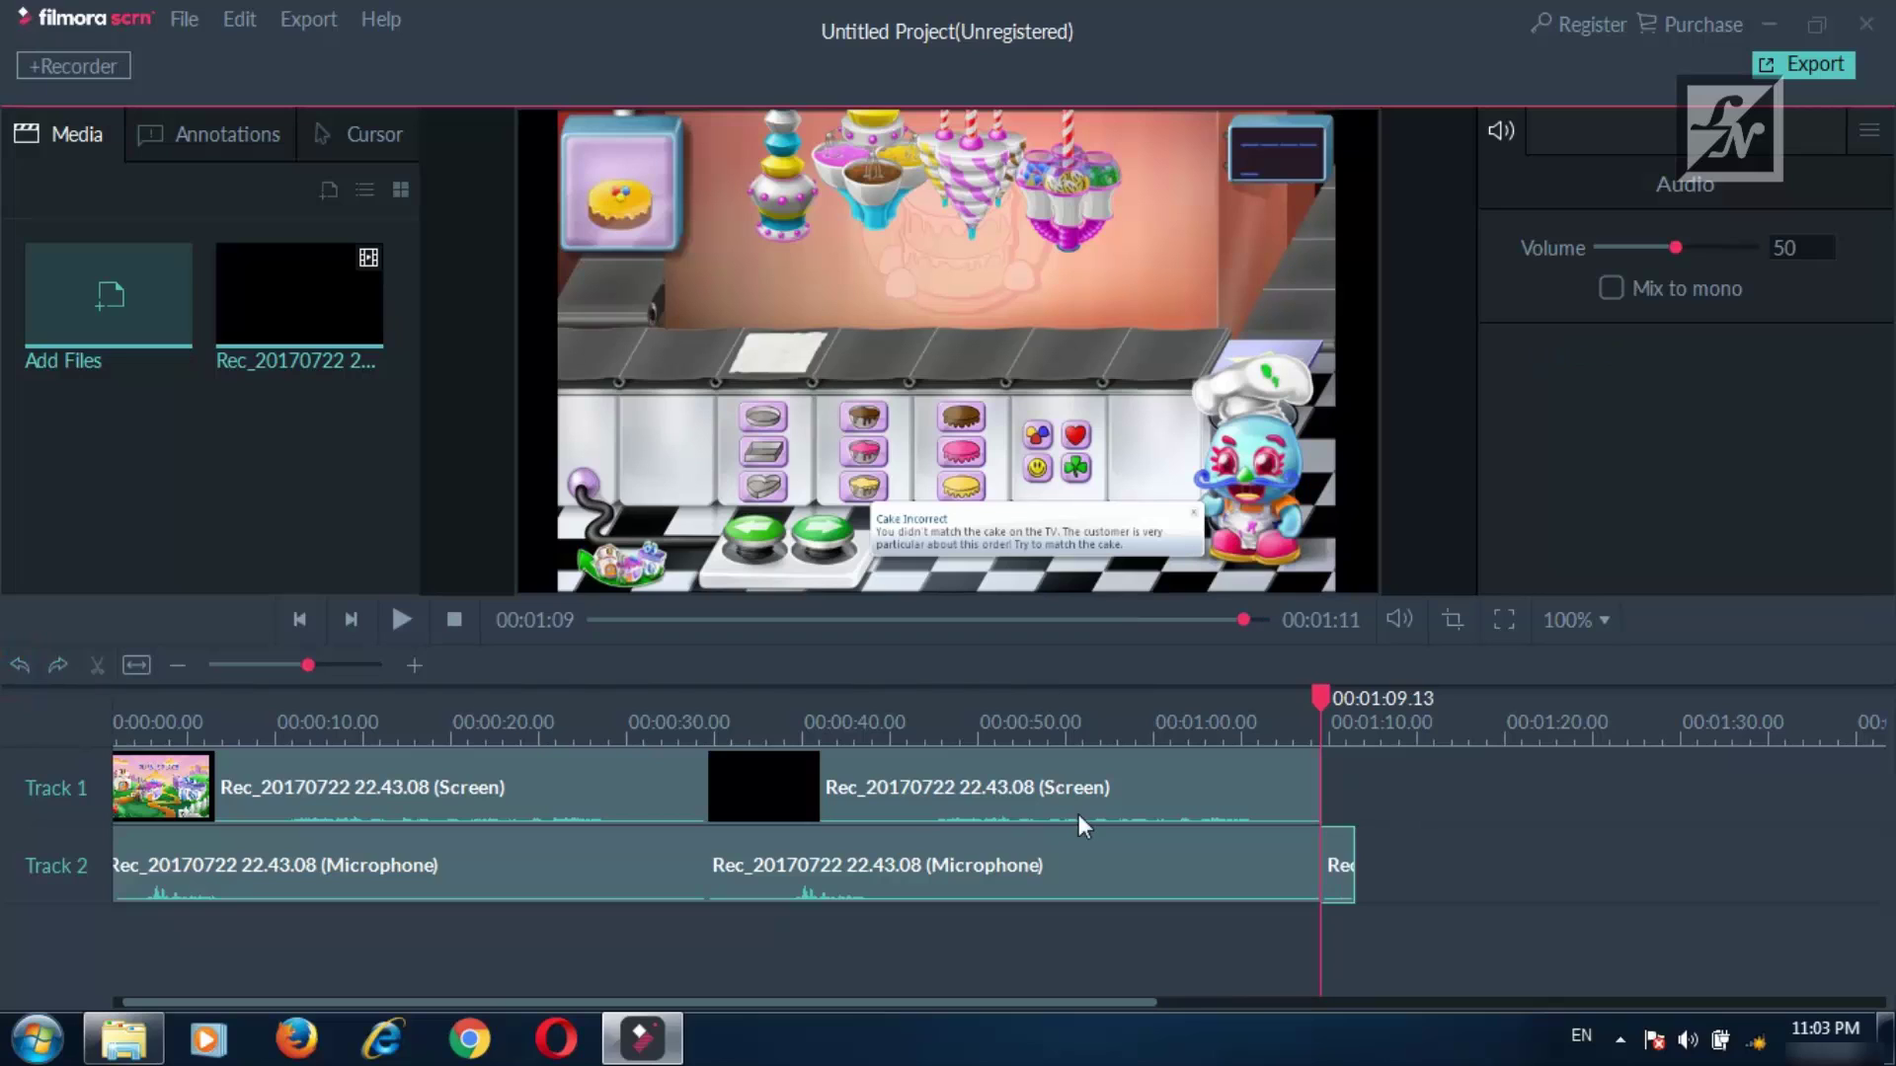
left_click(13, 664)
left_click(12, 665)
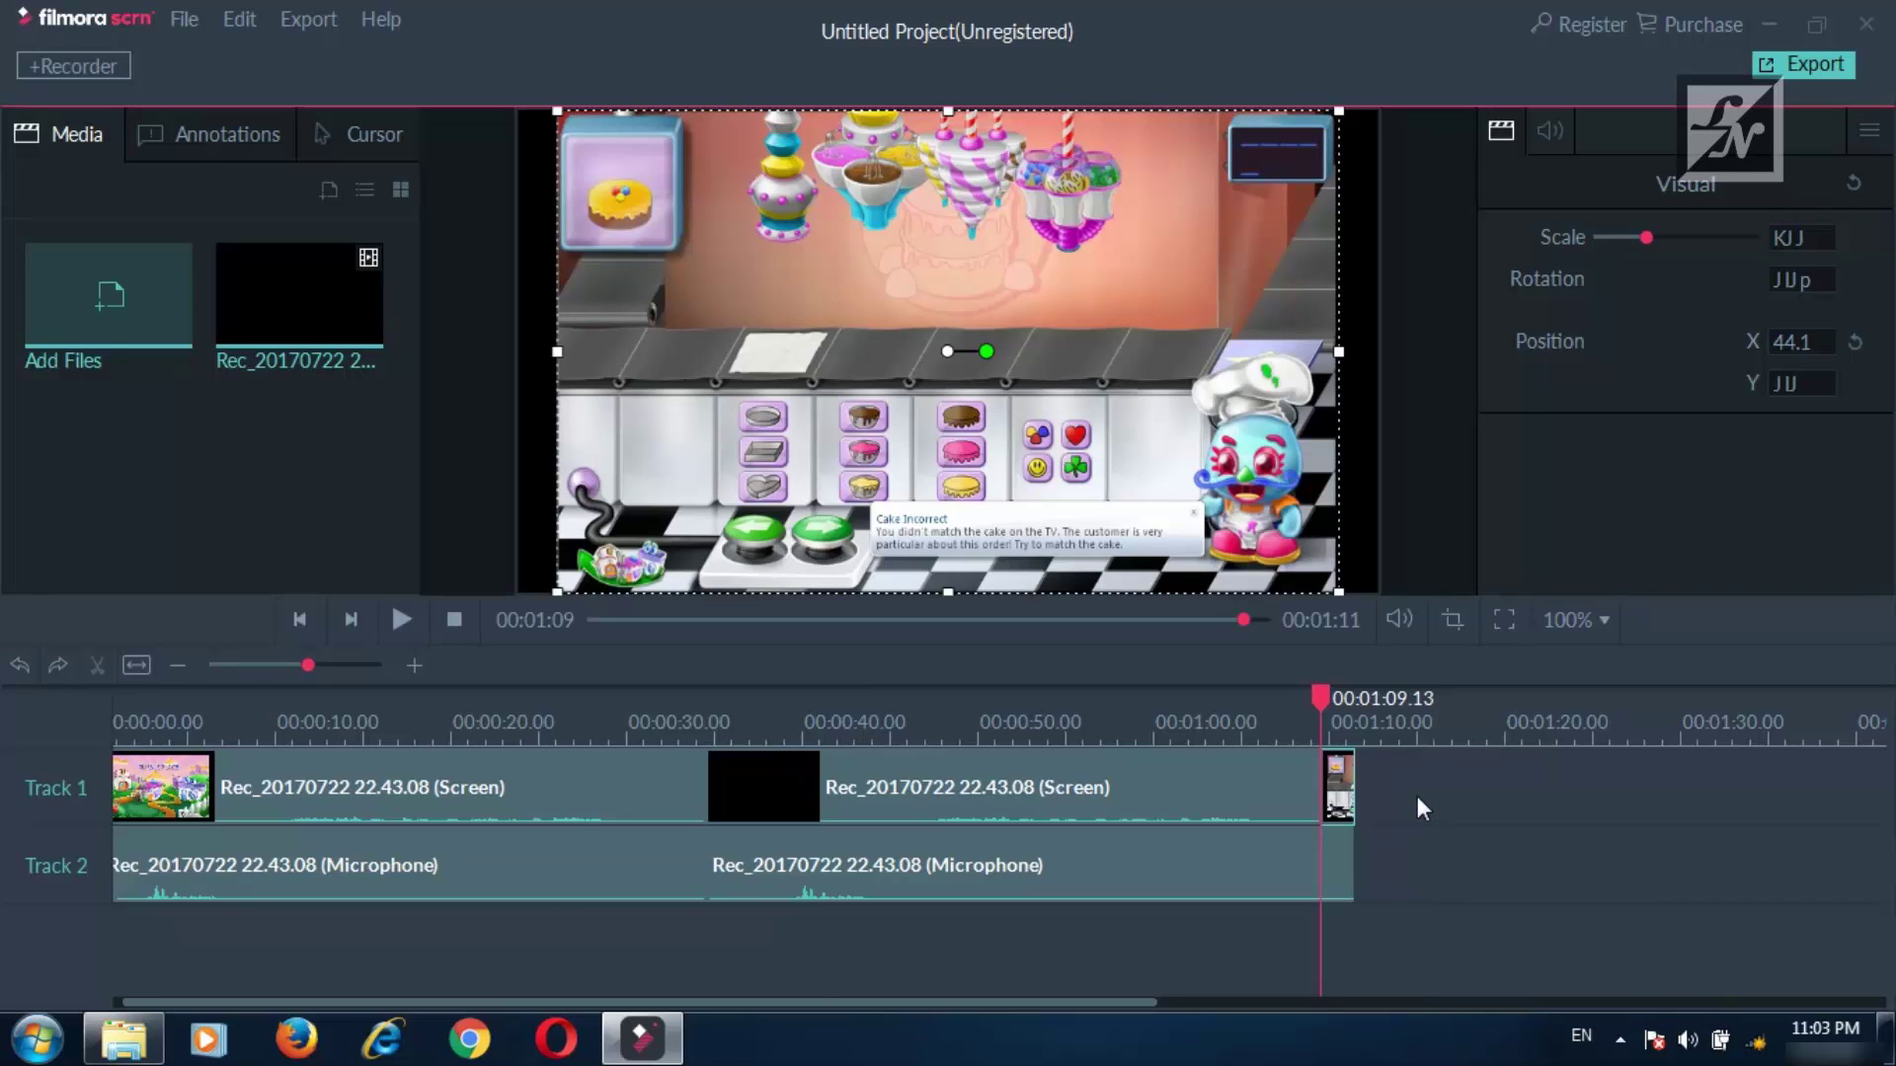
left_click(1222, 874)
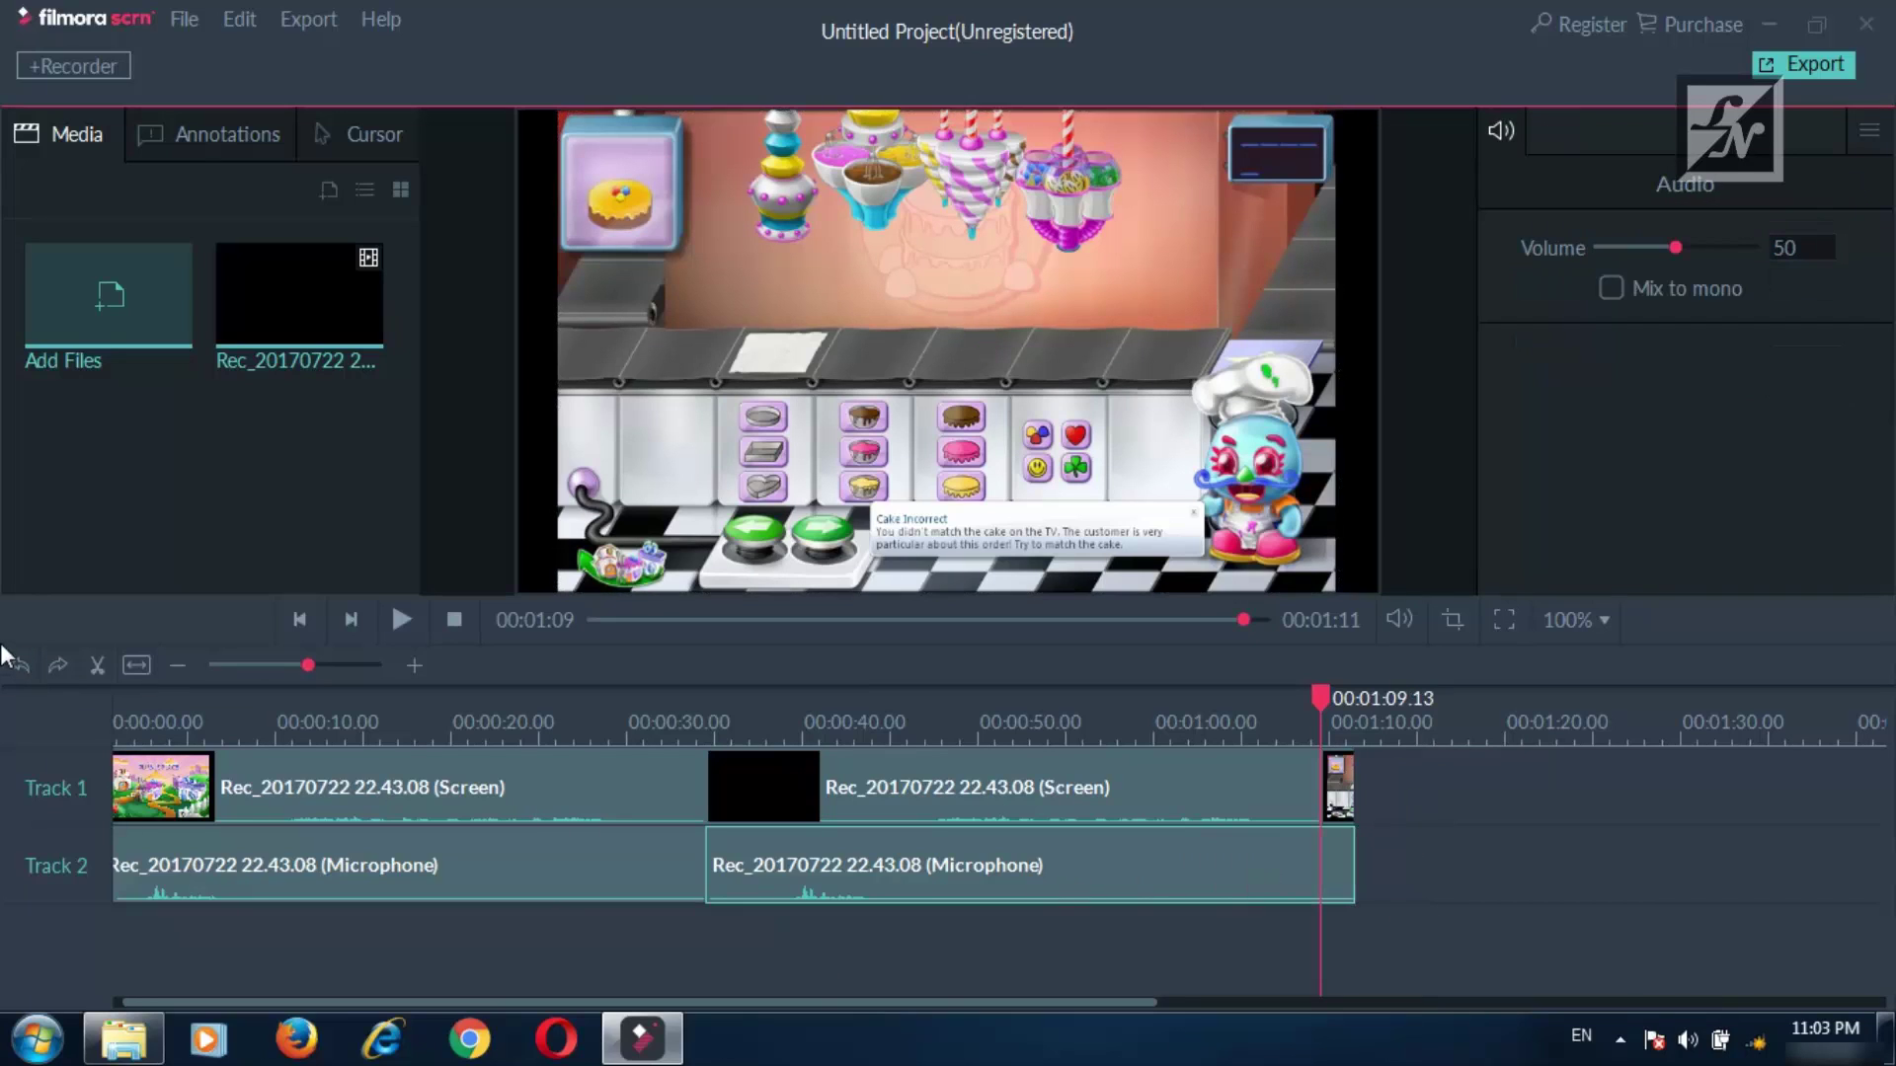
left_click(57, 667)
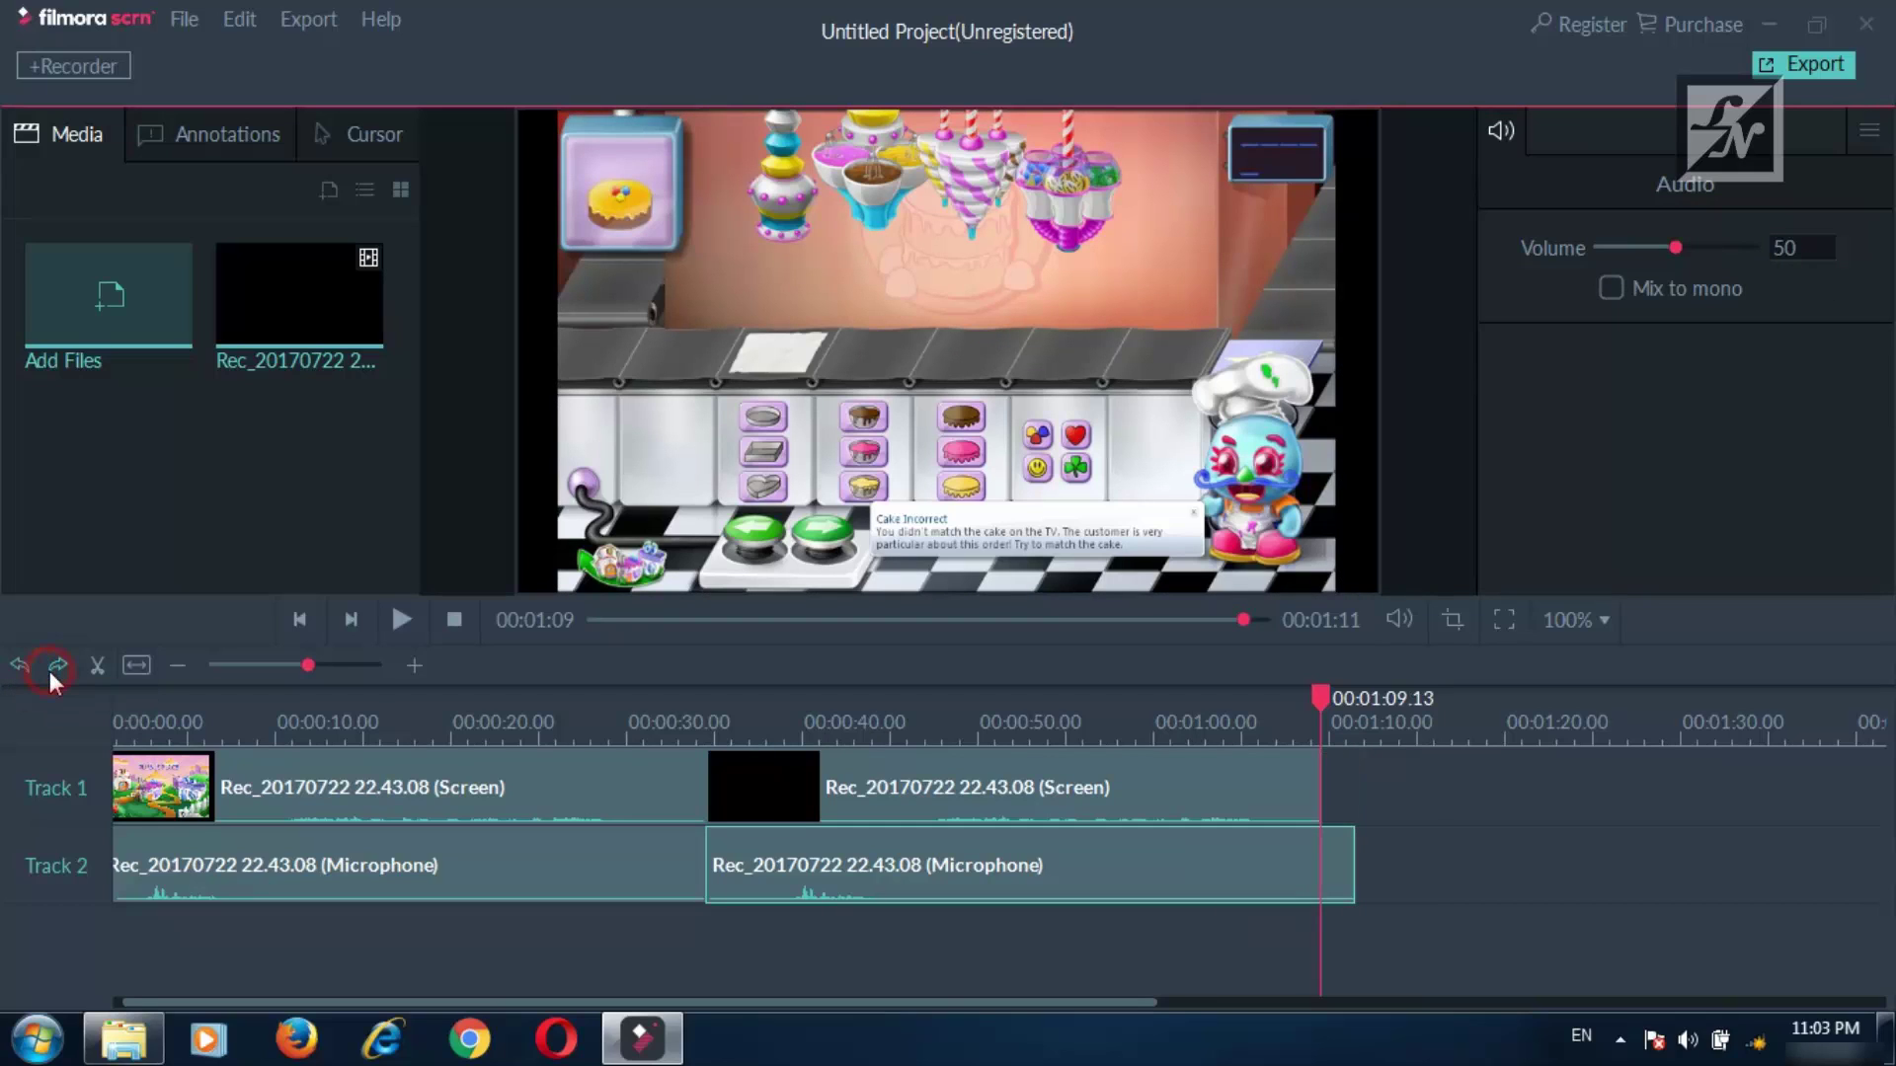
left_click(57, 666)
left_click(56, 666)
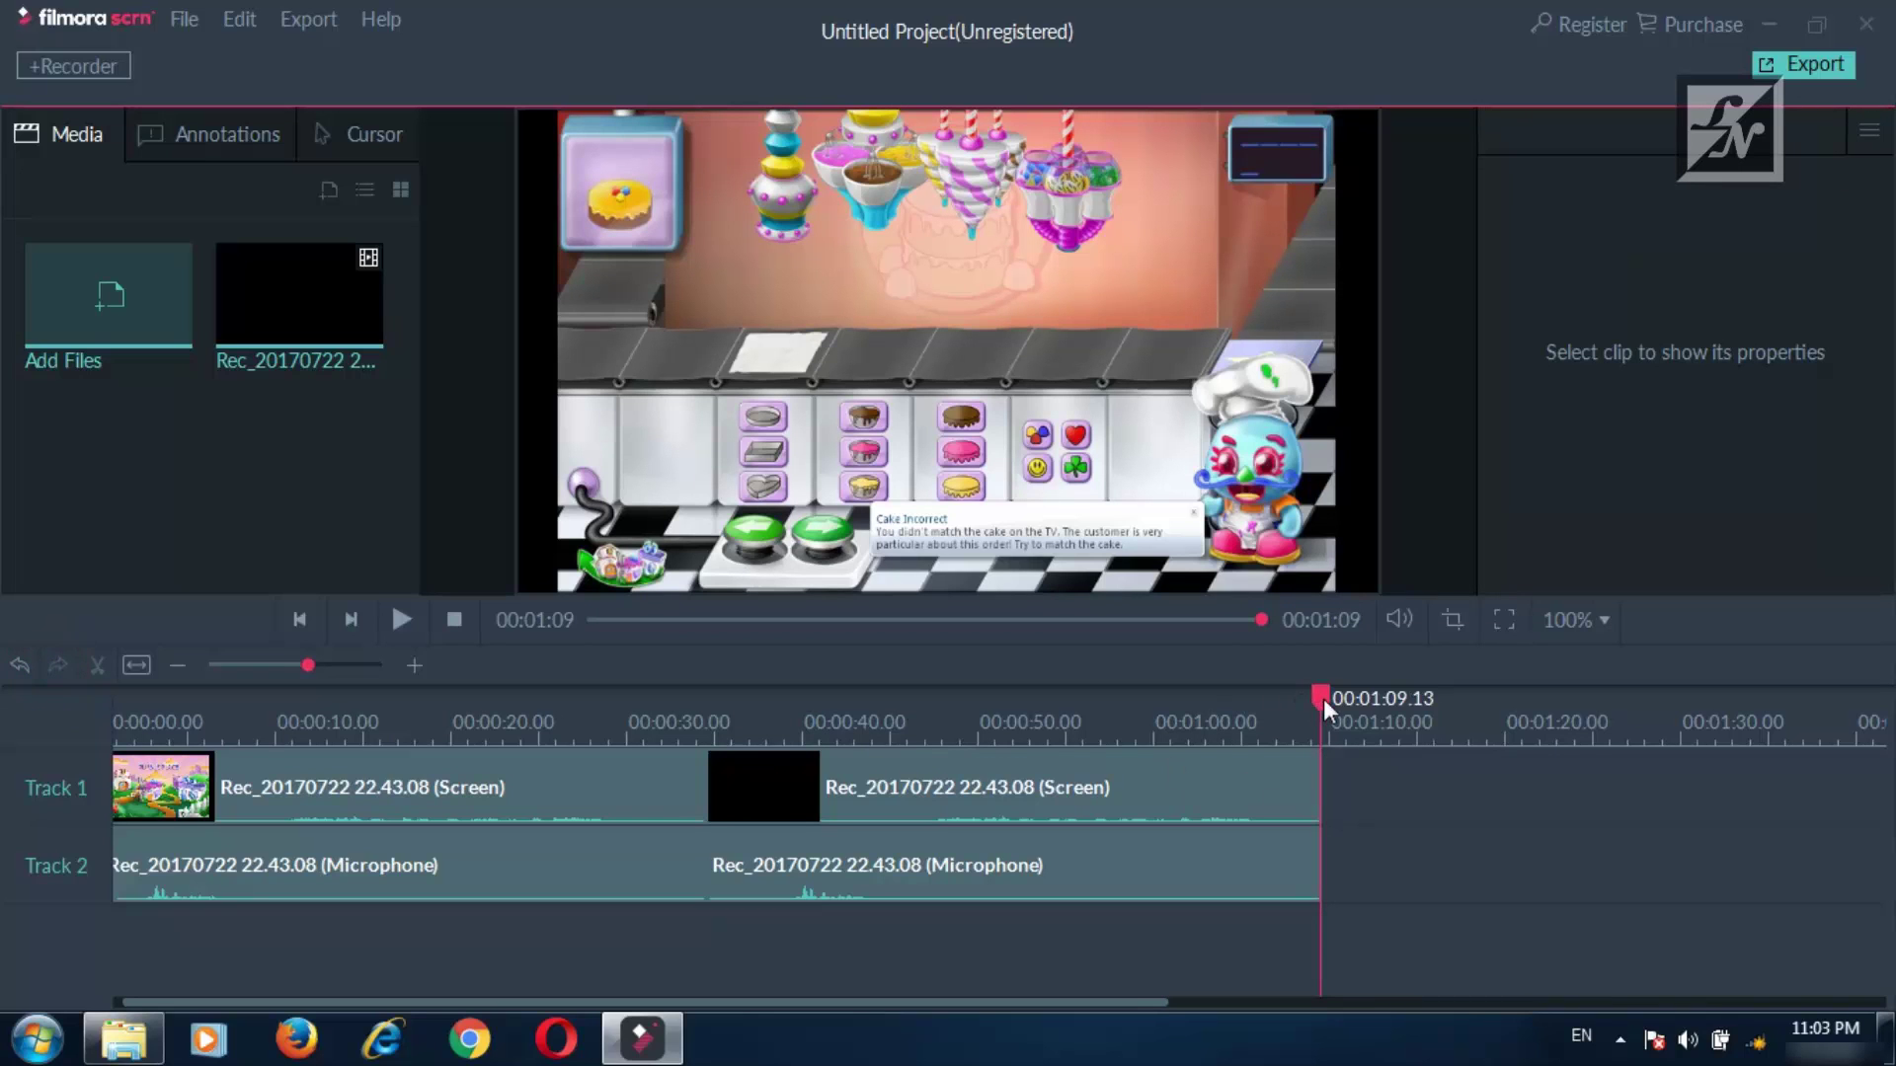
Move the playhead to 00:00:14.10 and examine the timeline at different zoom levels, including fitting the whole project in view.
left_click_drag(1320, 705, 355, 820)
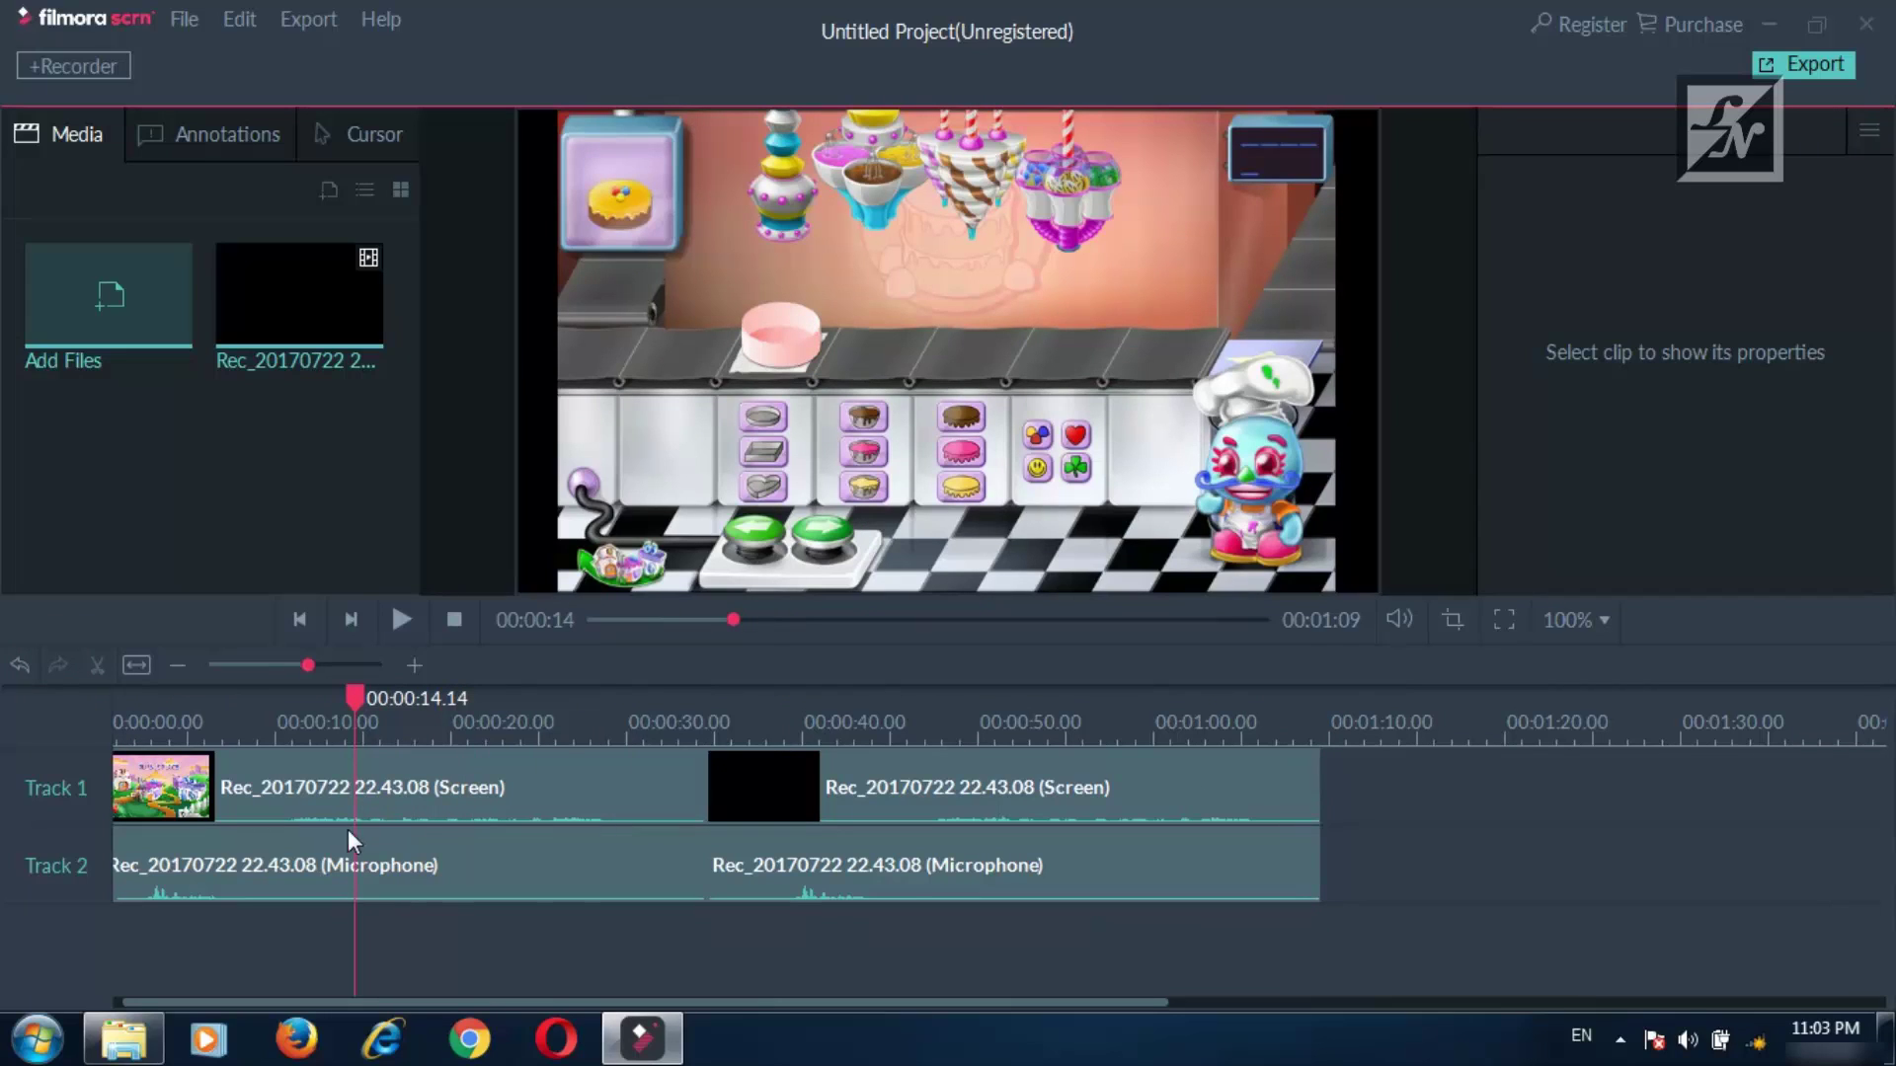
left_click(137, 667)
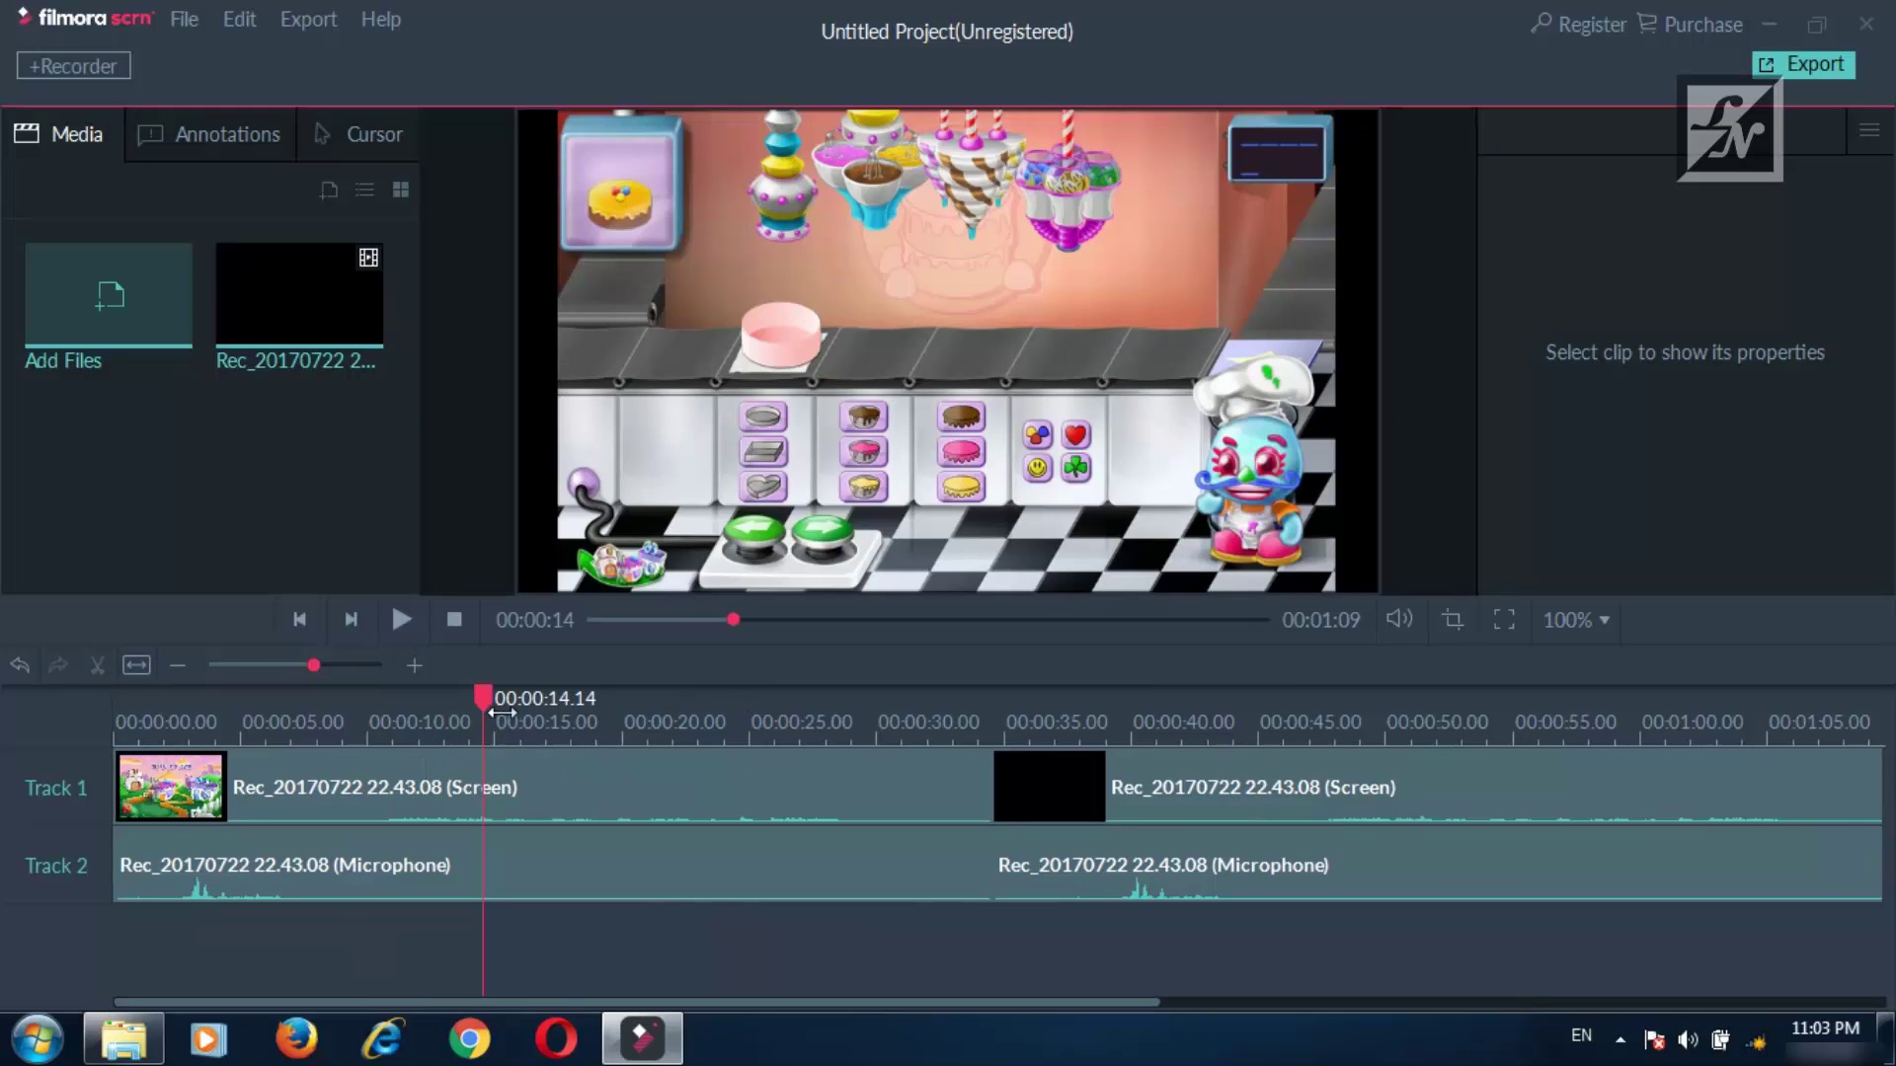
scroll(294, 736, "up", 2)
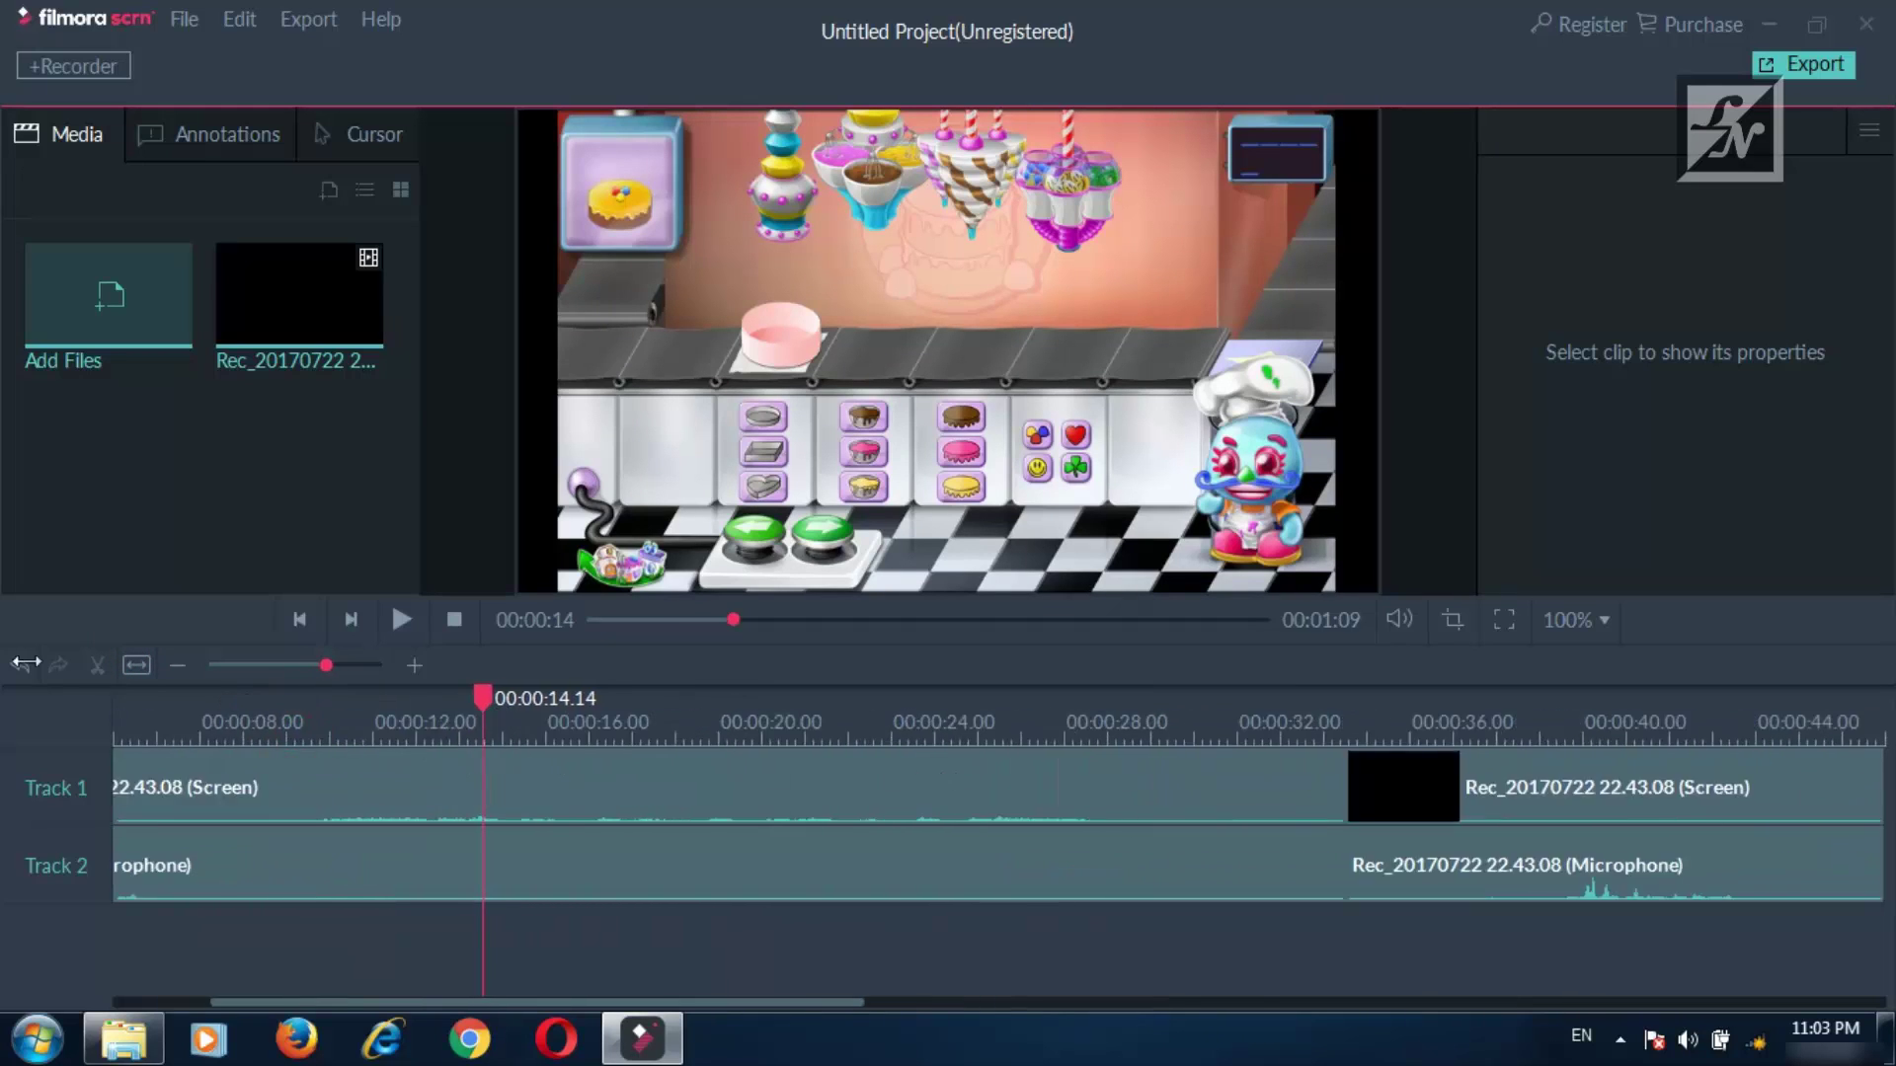
scroll(168, 765, "down", 2)
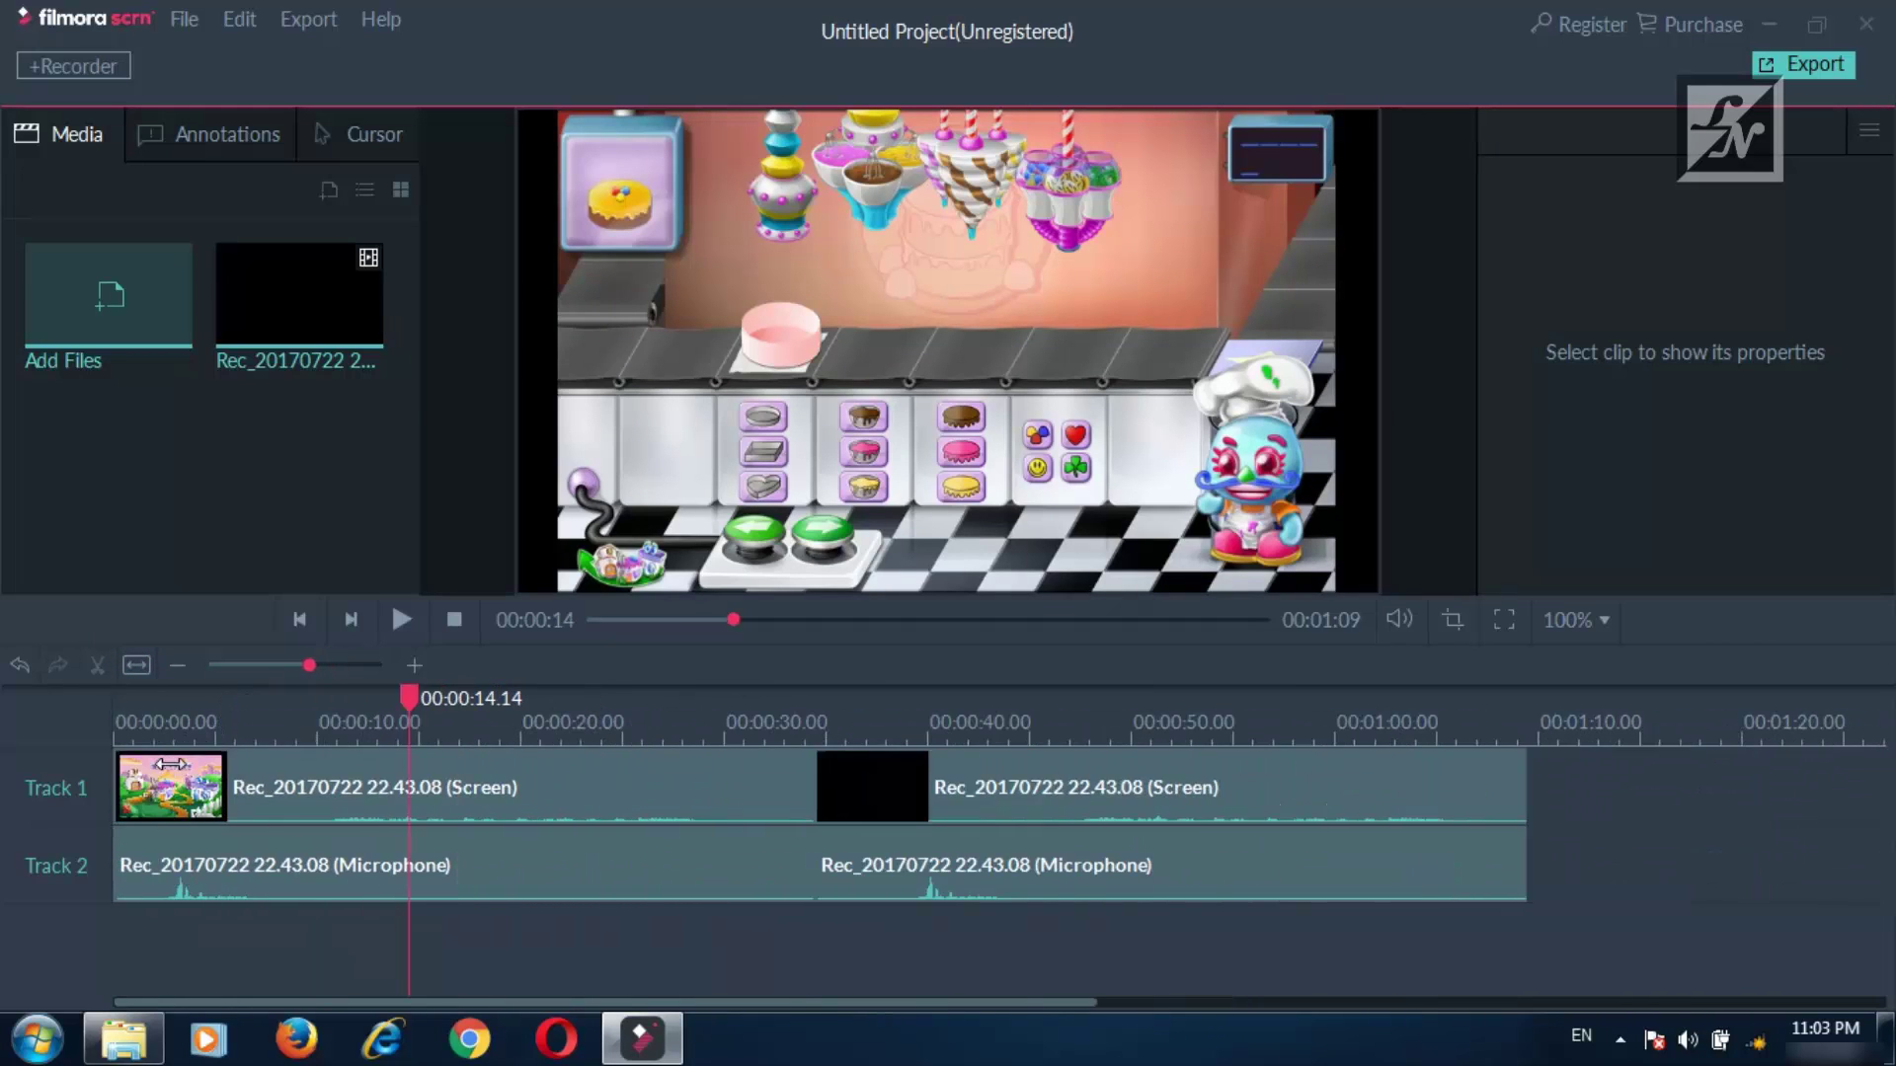
left_click(141, 668)
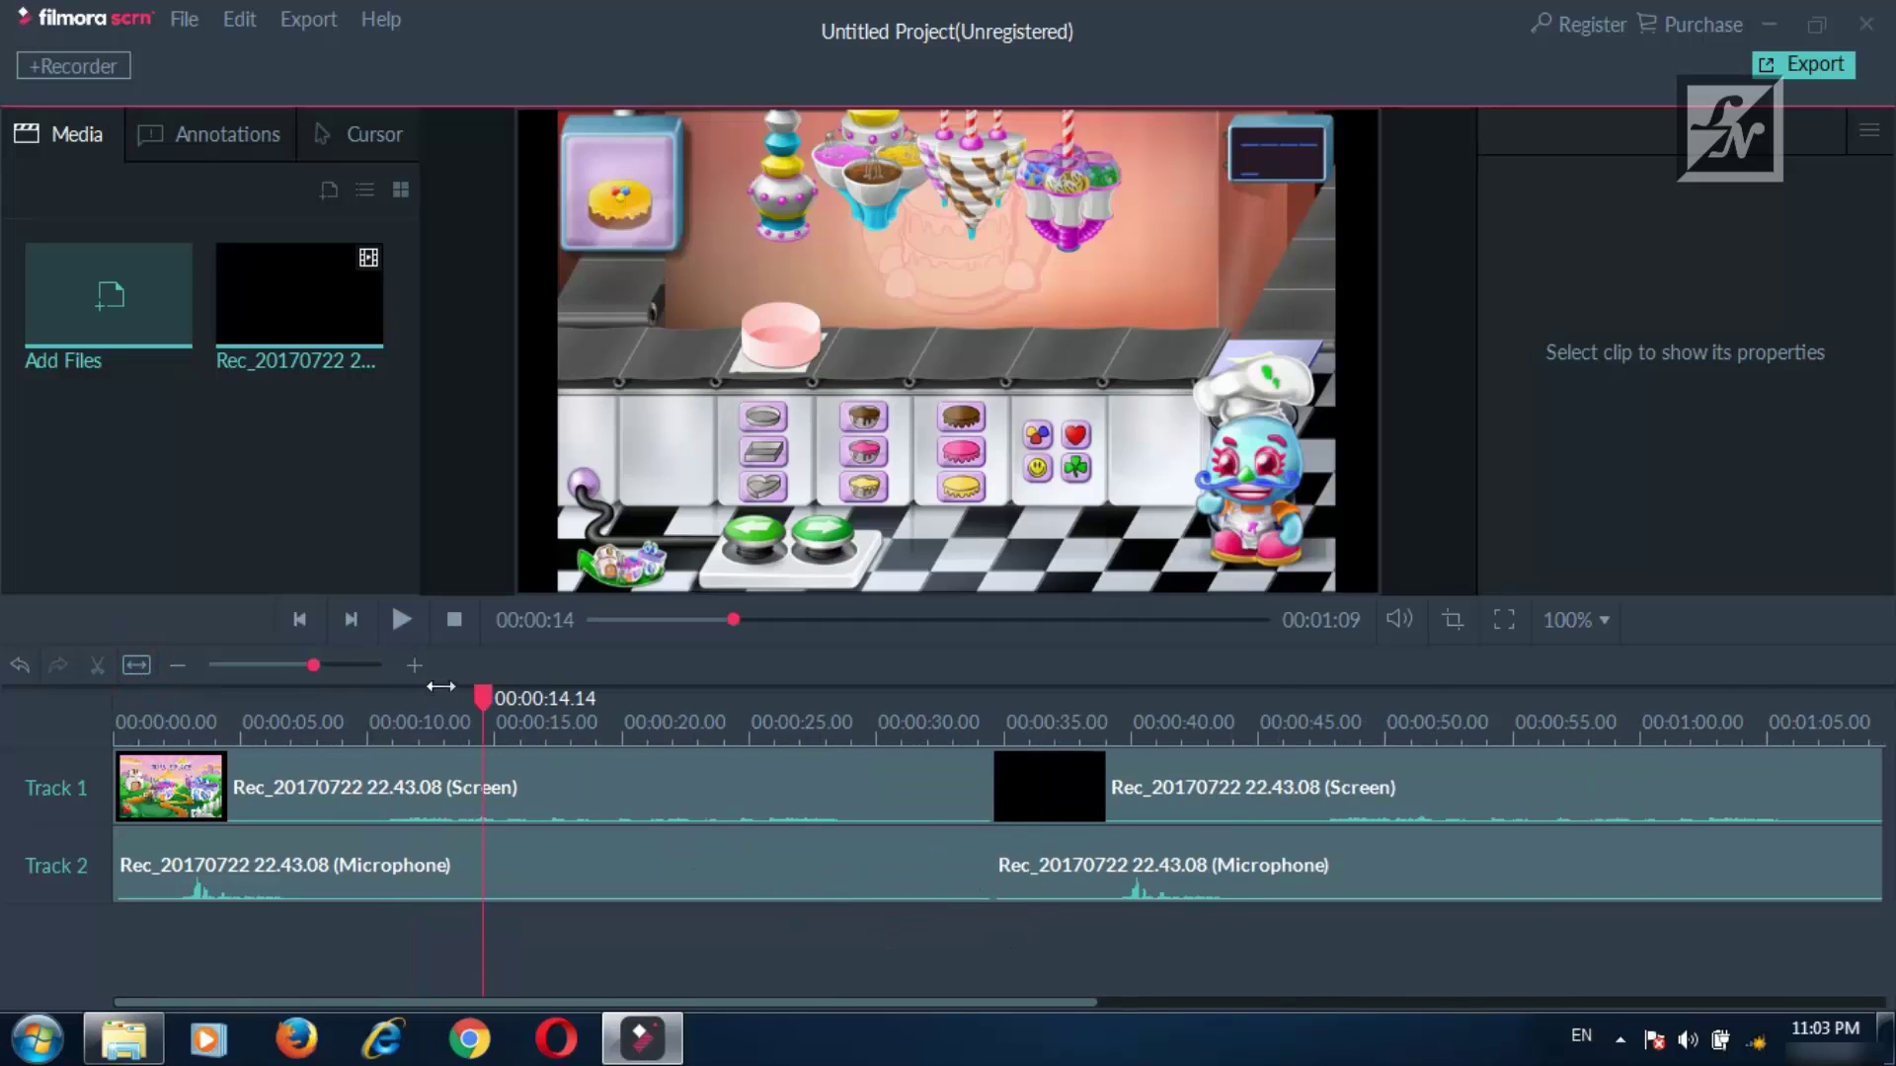
left_click_drag(483, 703, 480, 743)
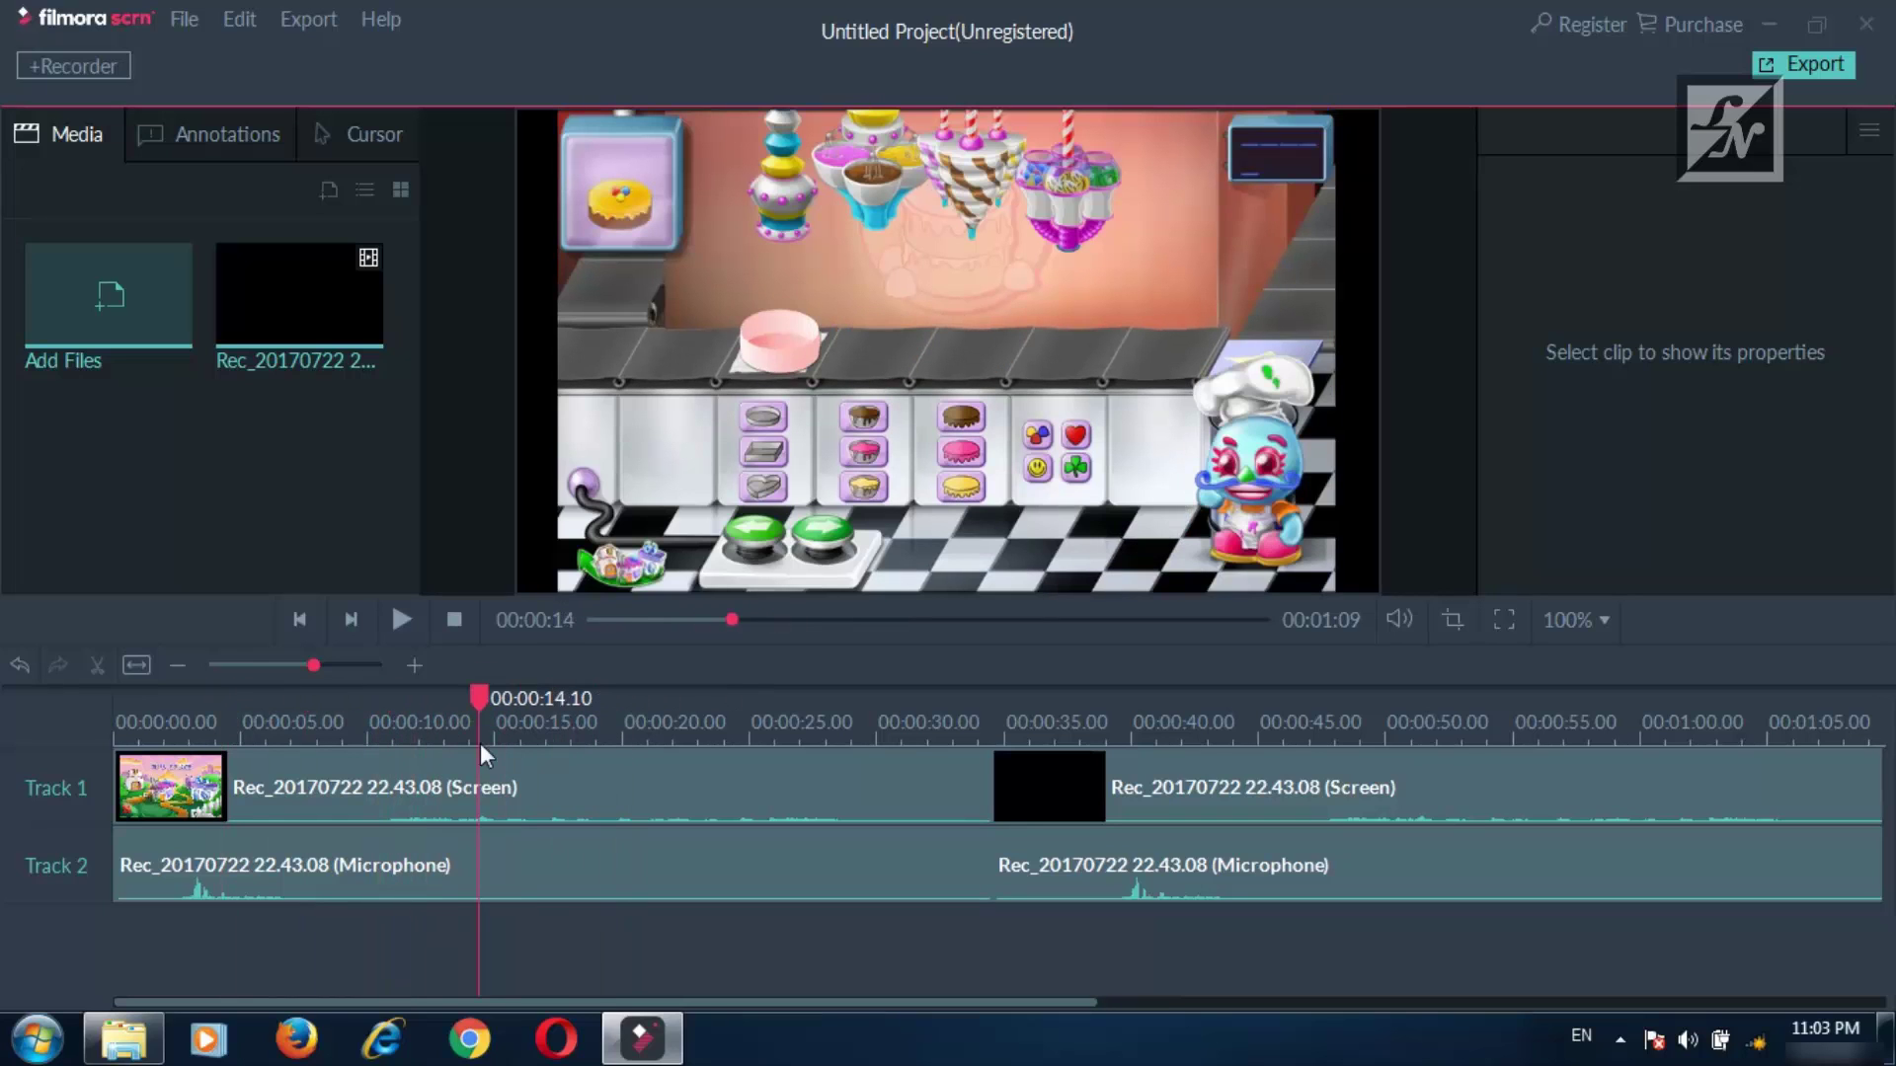
left_click(184, 667)
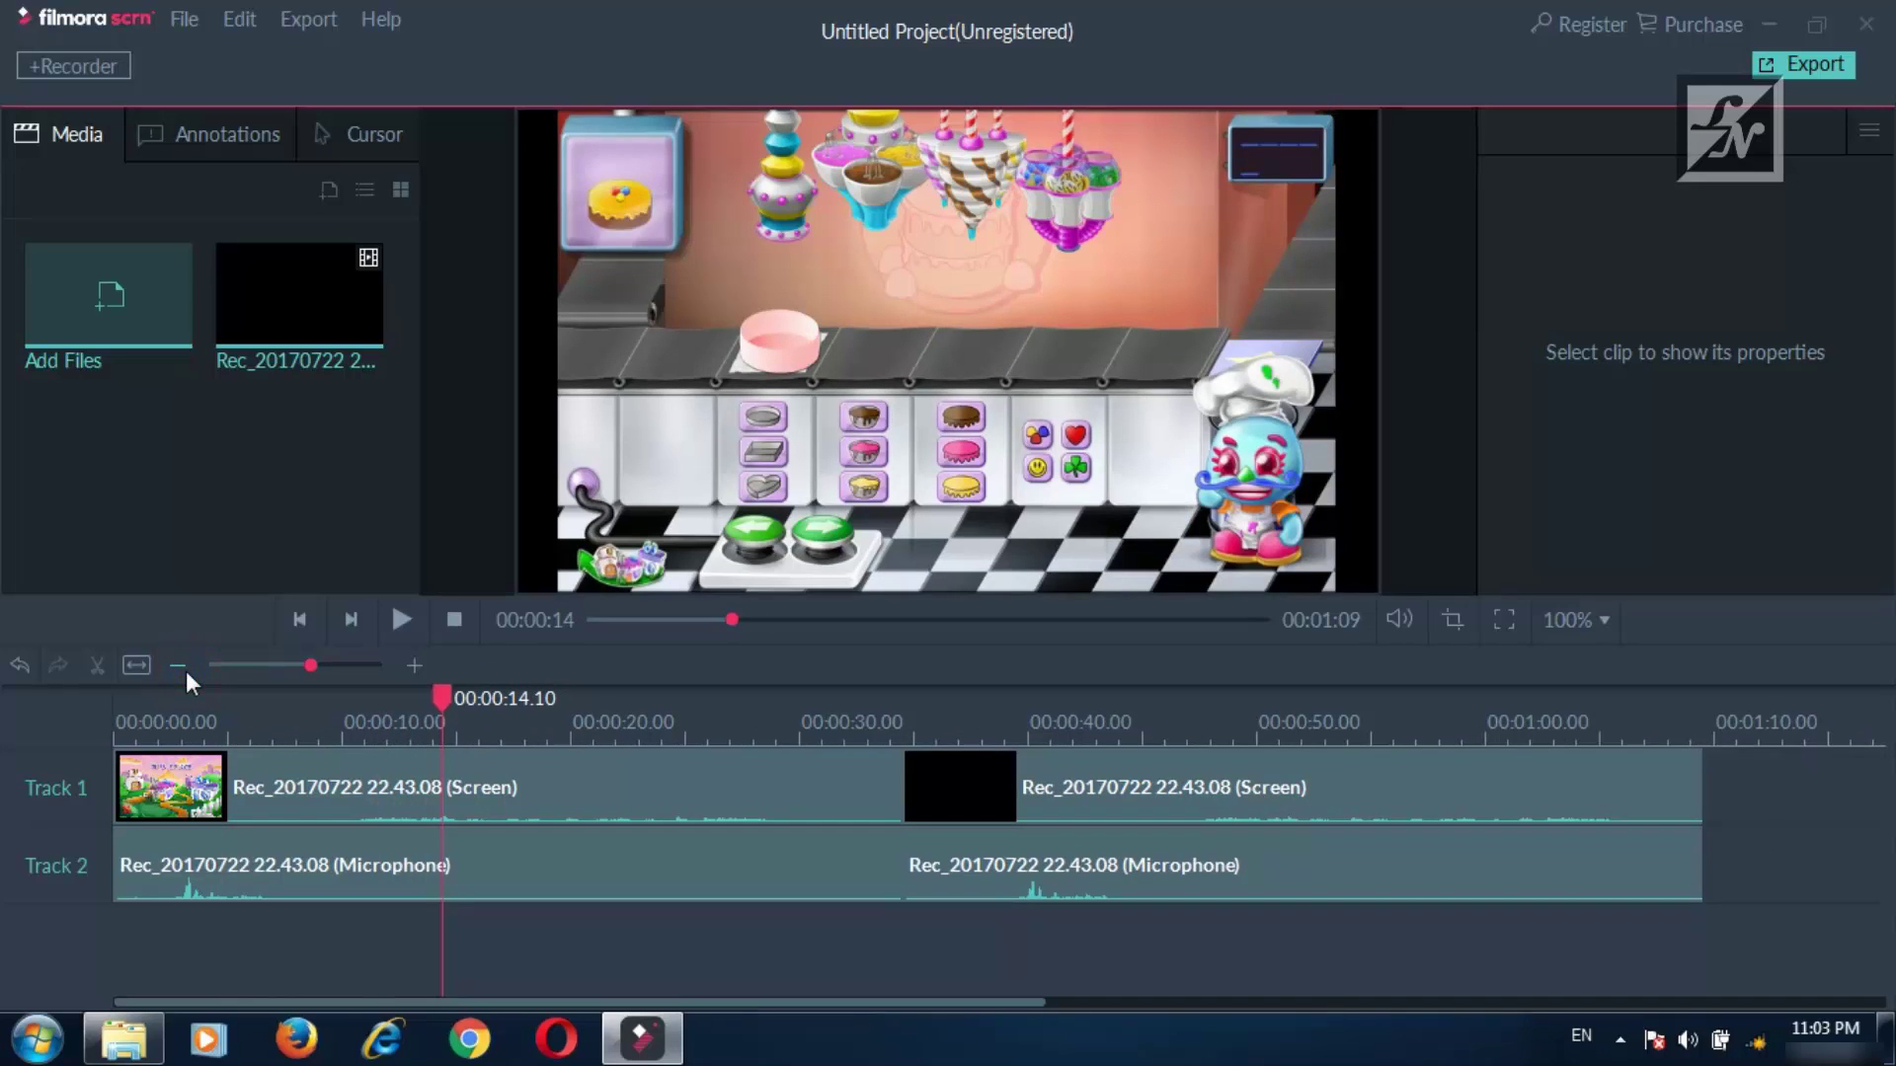
left_click(184, 667)
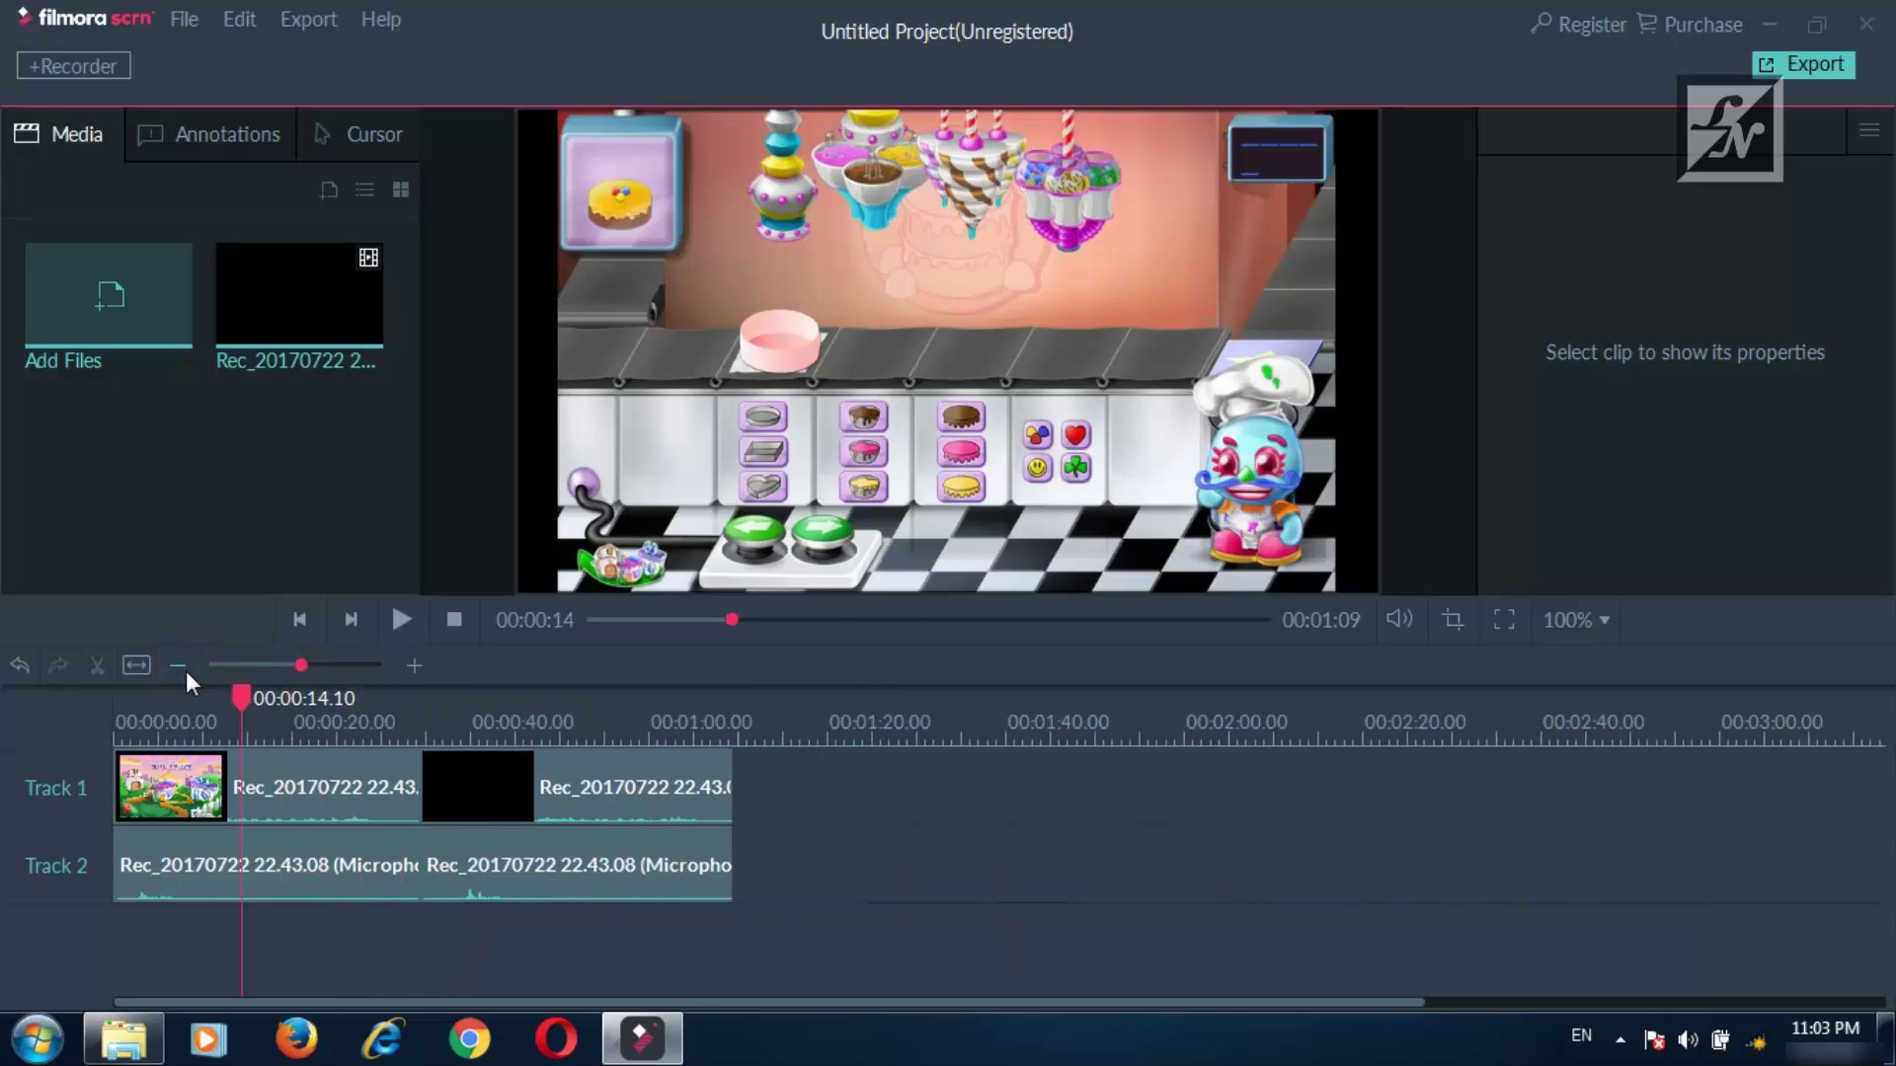
left_click(137, 665)
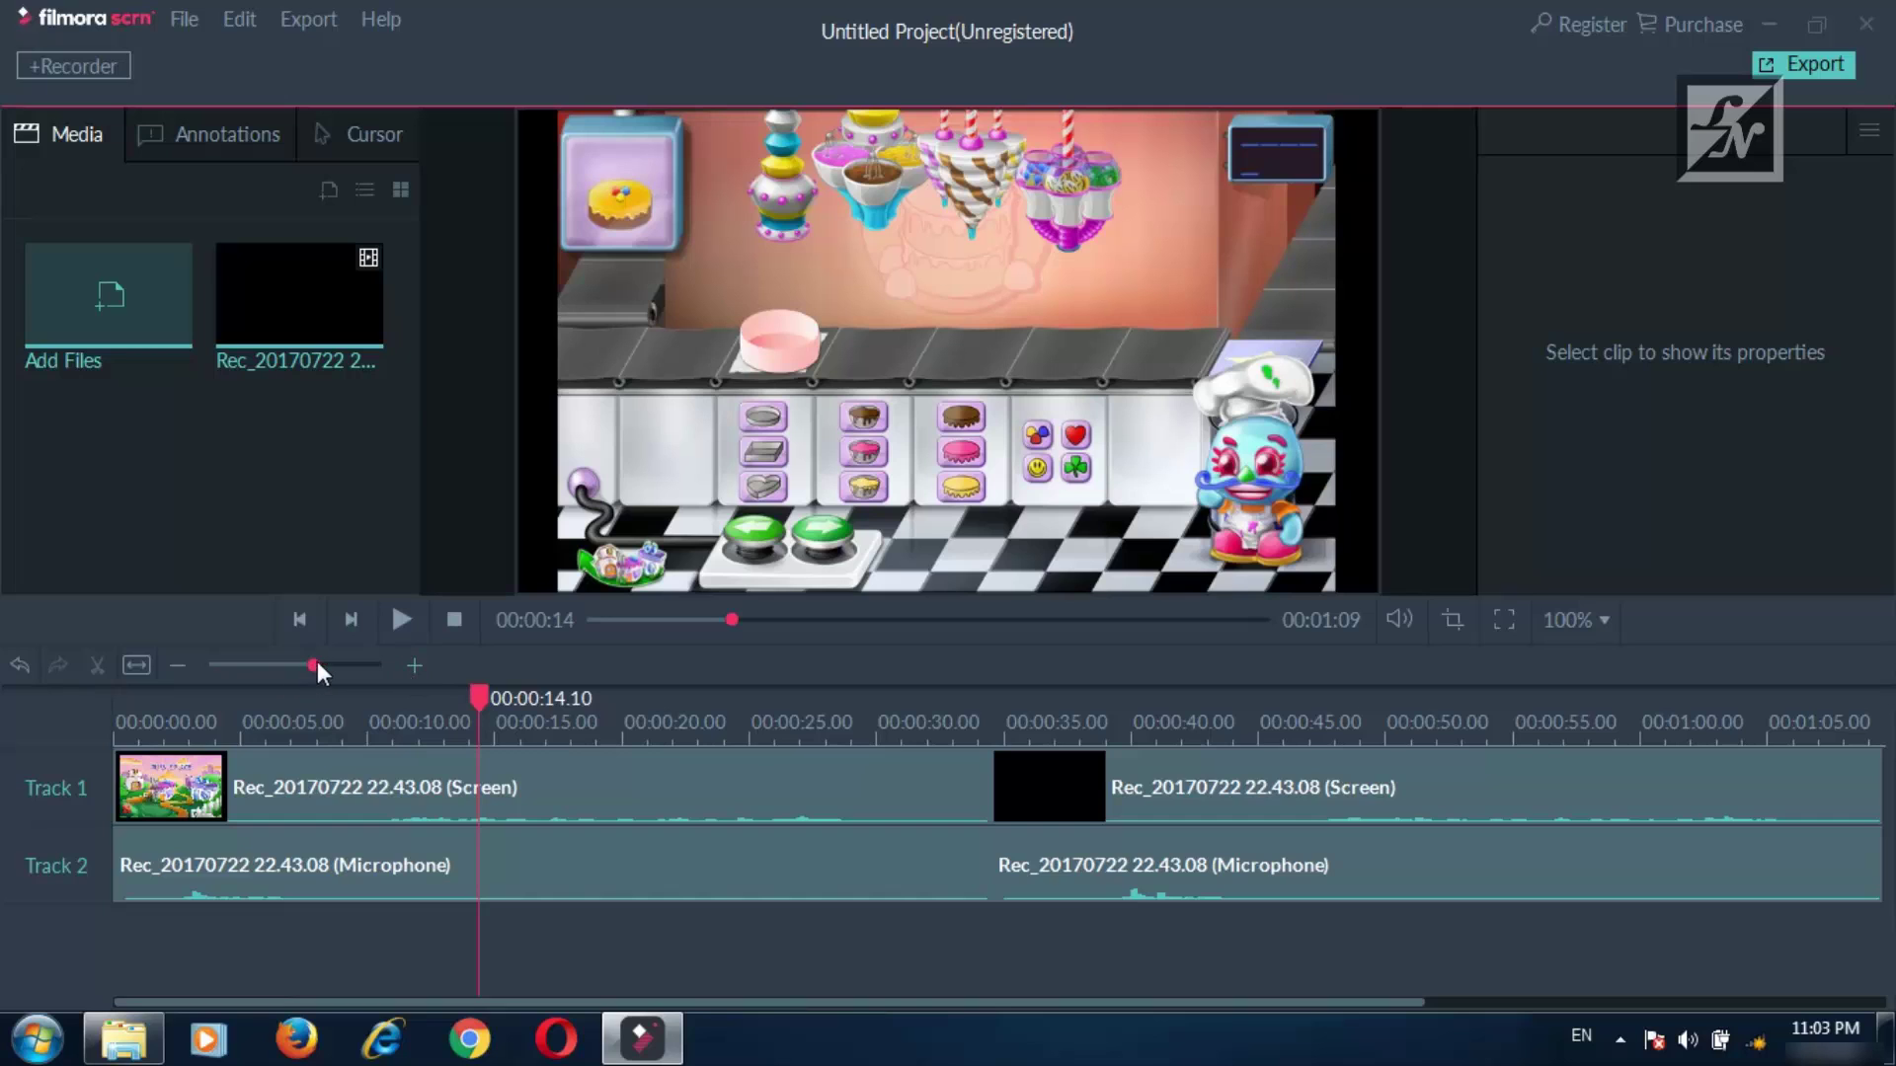
mouse_move(316, 664)
left_mouse_down()
mouse_move(341, 660)
mouse_move(265, 668)
mouse_move(322, 664)
left_mouse_up()
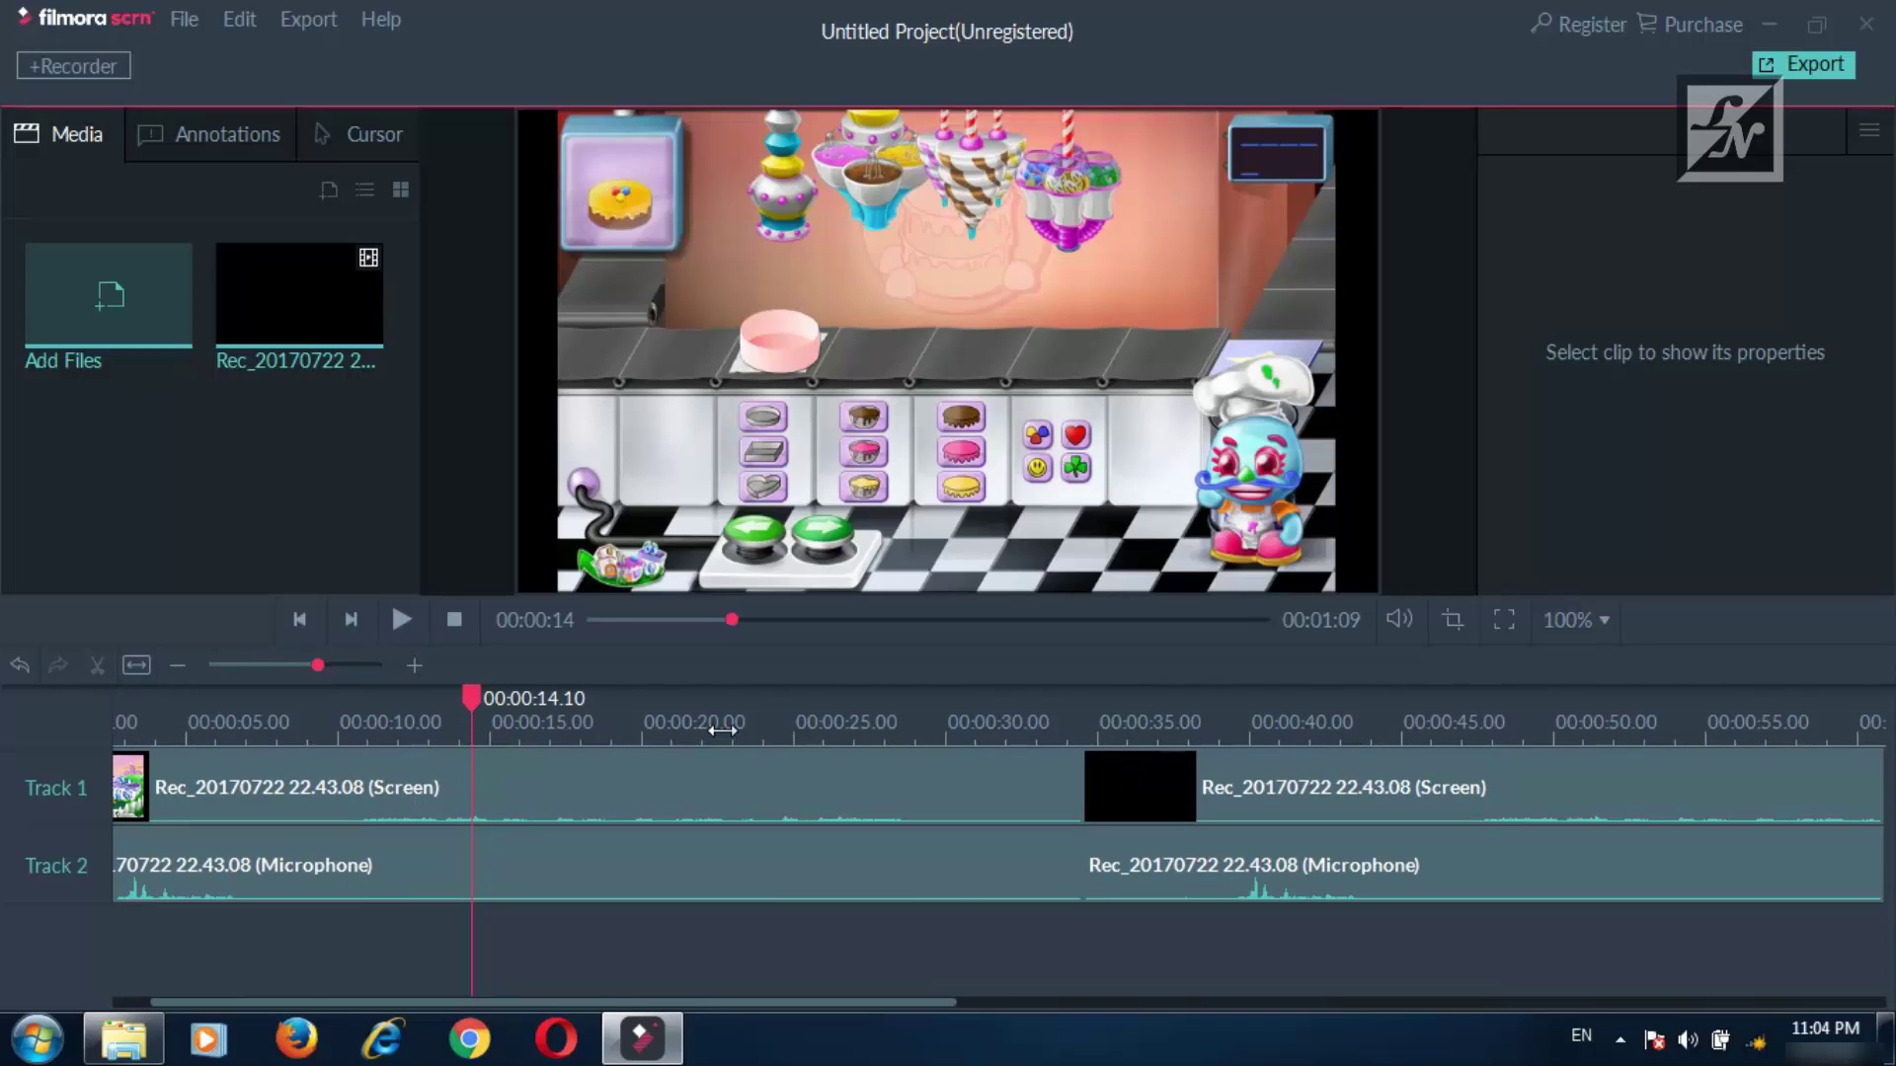
Fit the whole project in the timeline view and move the playhead to 00:00:13.20.
left_click_drag(720, 738, 457, 738)
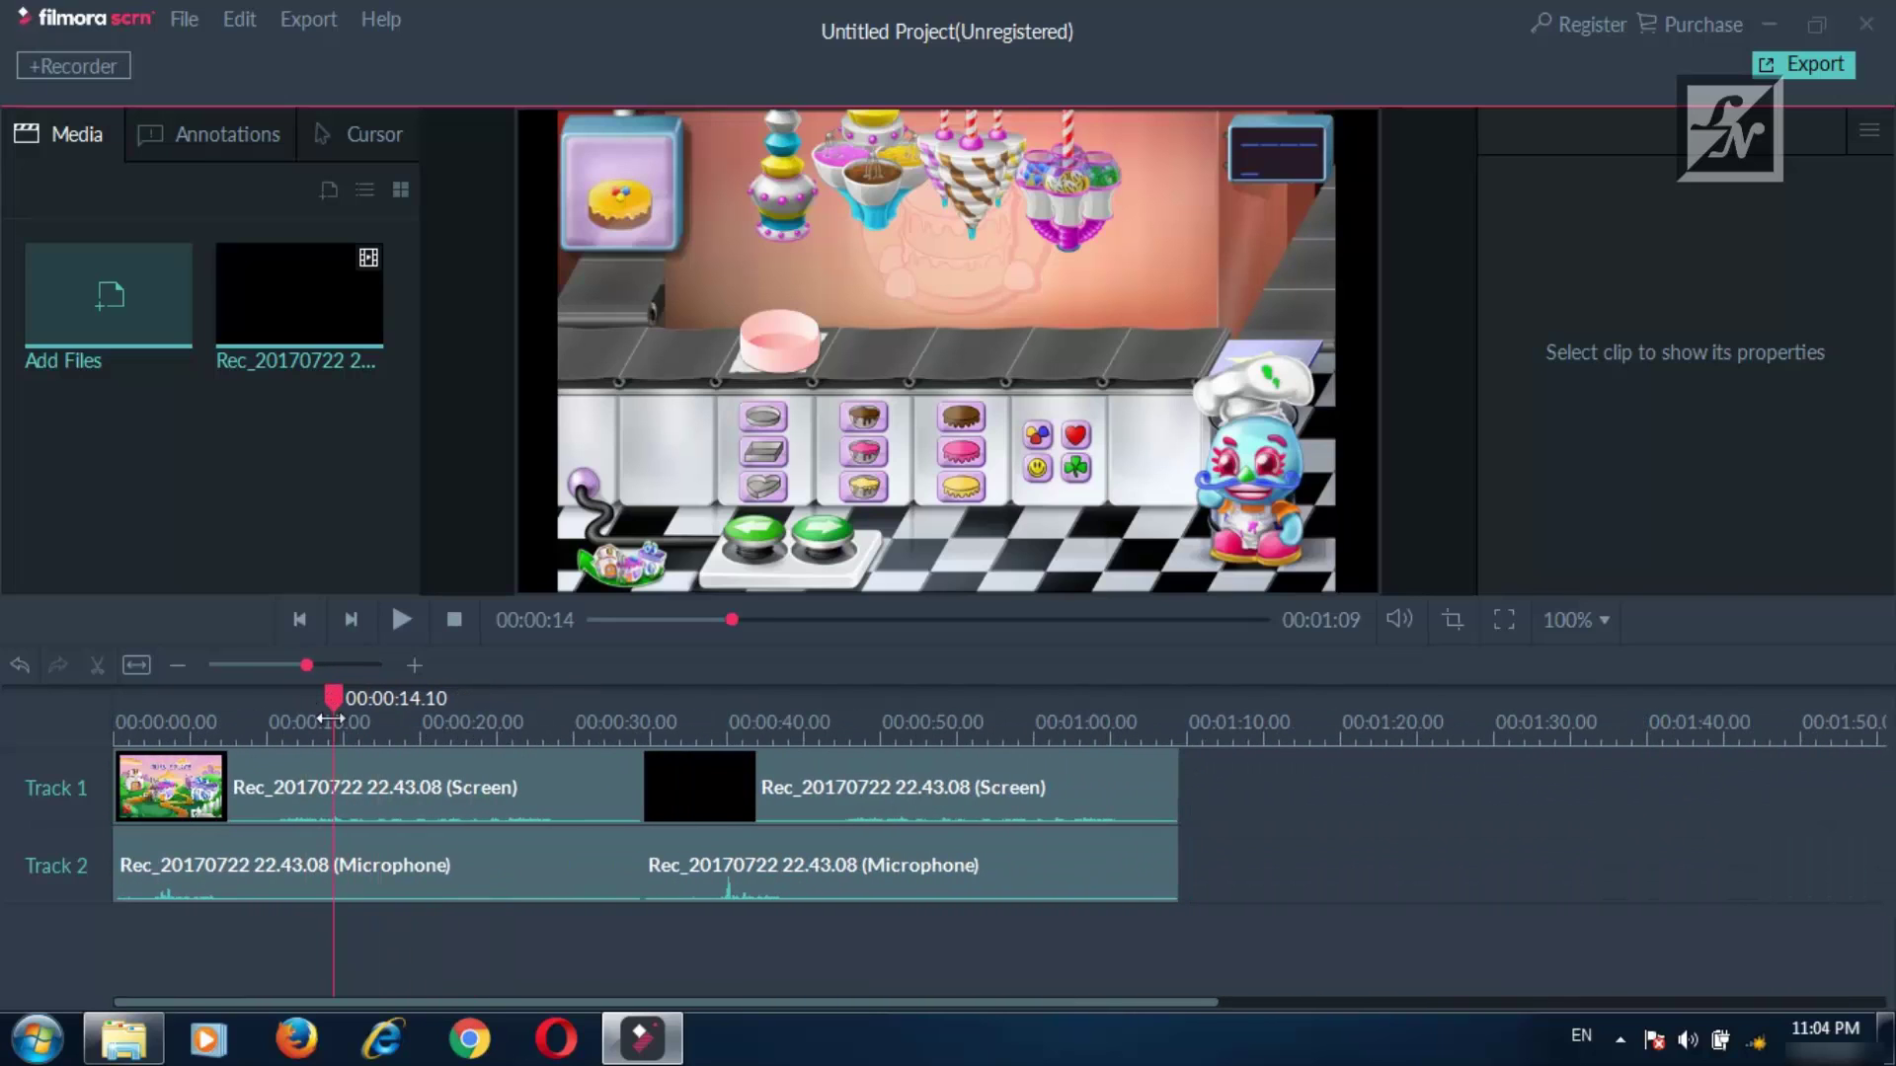
left_click(138, 665)
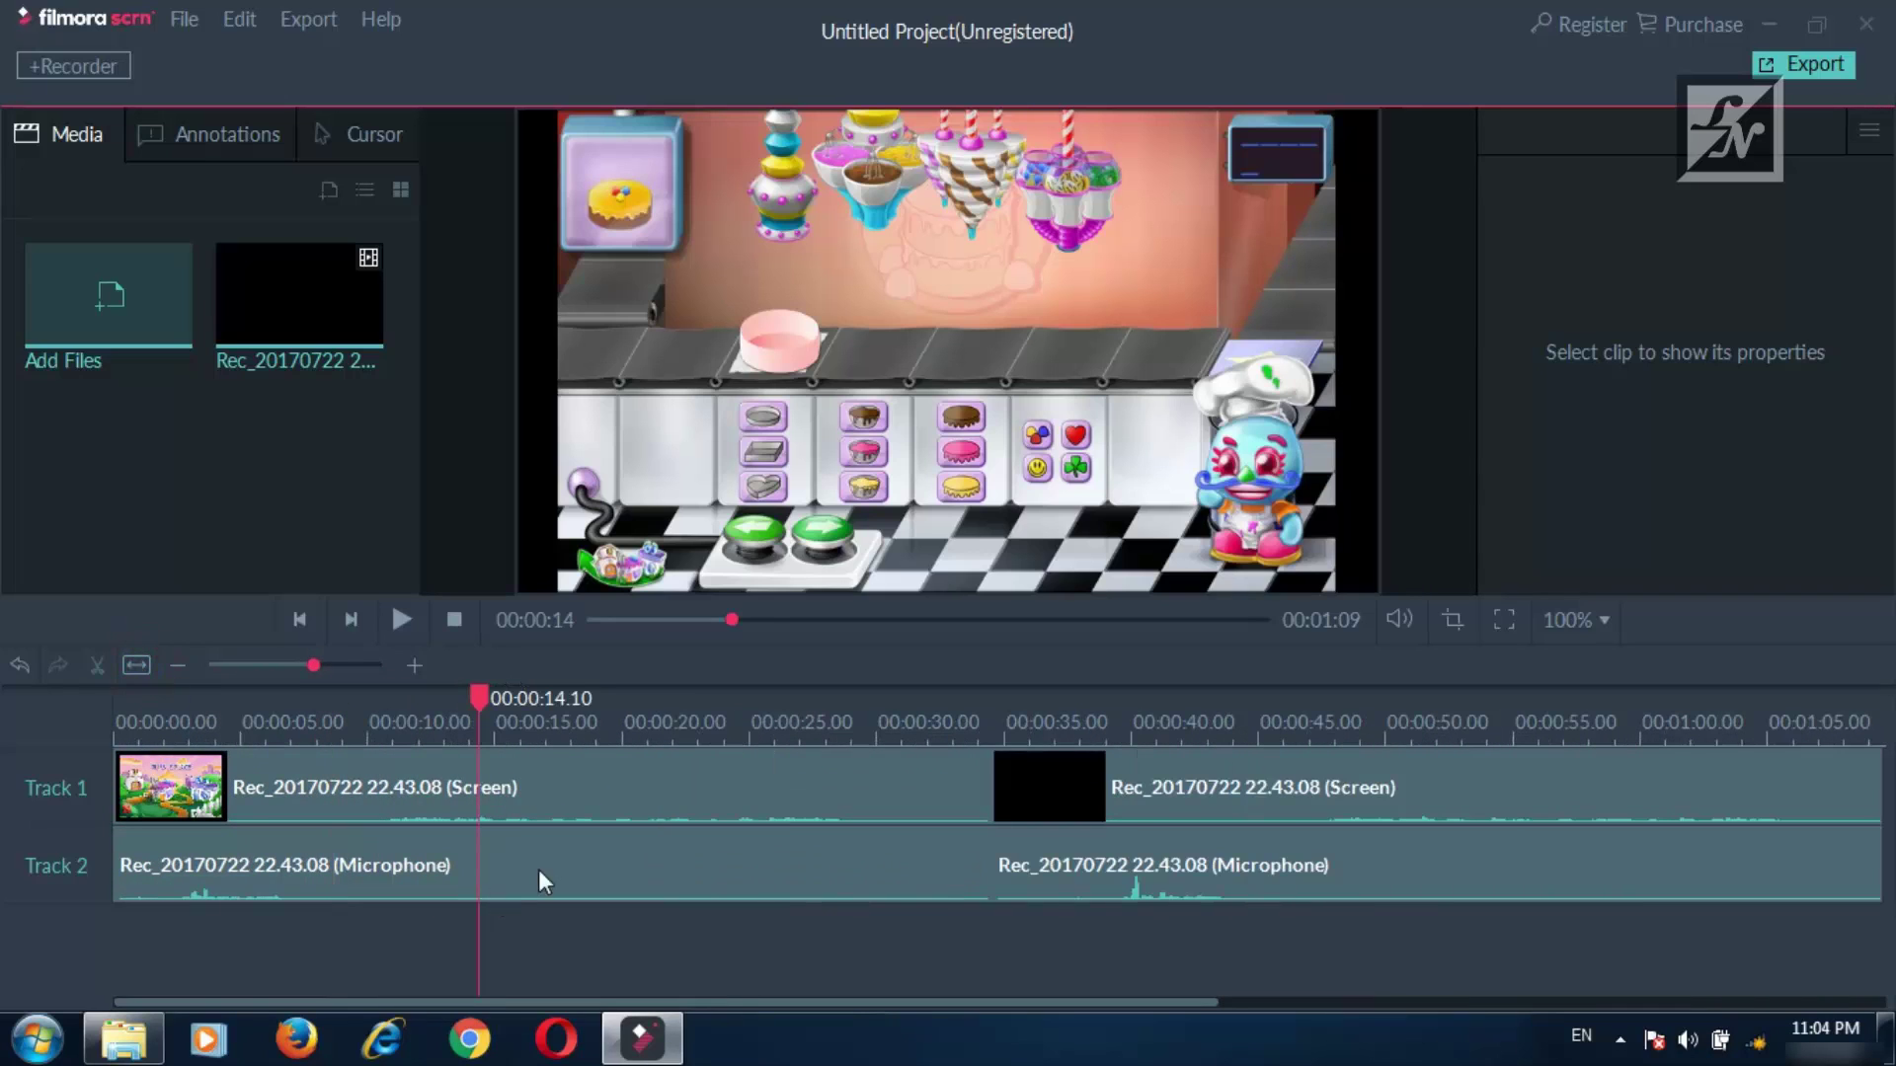
mouse_move(480, 697)
left_mouse_down()
mouse_move(504, 696)
mouse_move(464, 695)
left_mouse_up()
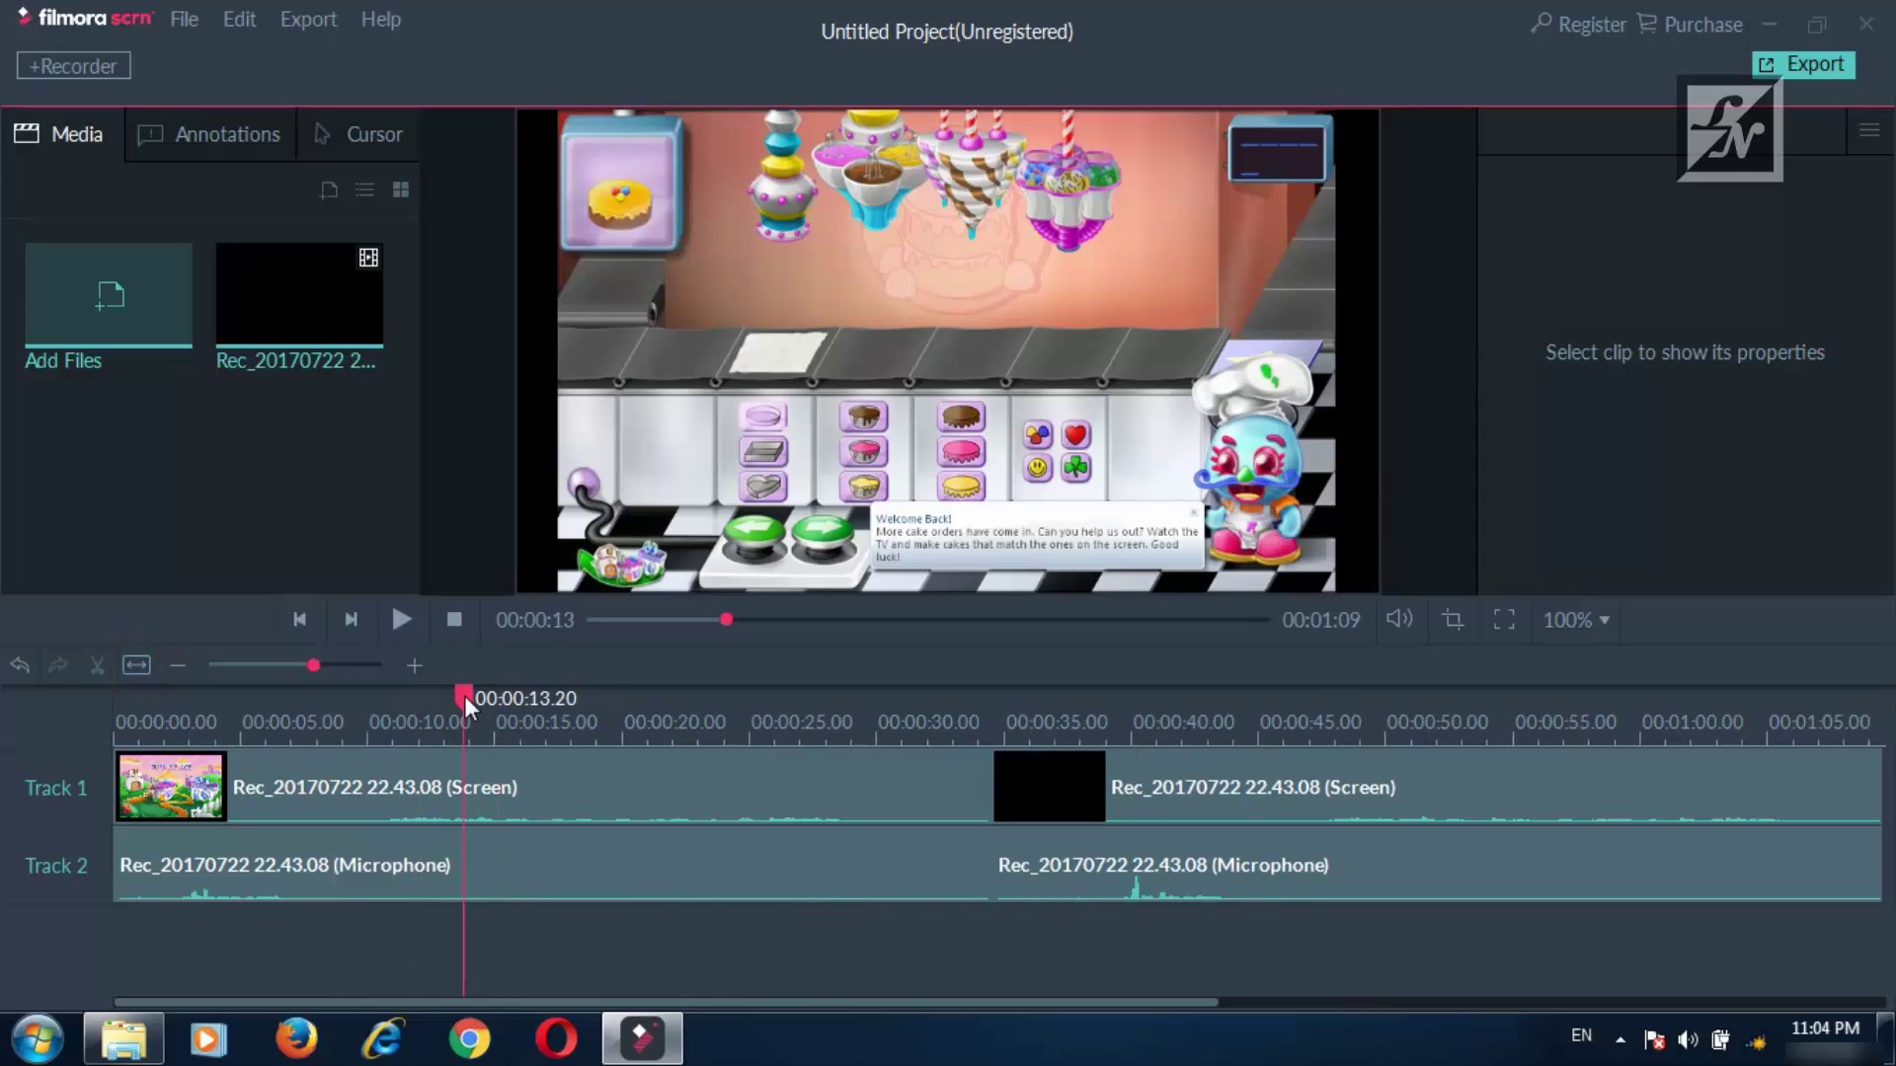
Step the playhead forward frame by frame from 00:00:13.20 and back again to 00:00:13.18.
left_click(352, 618)
left_click(353, 618)
left_click(352, 618)
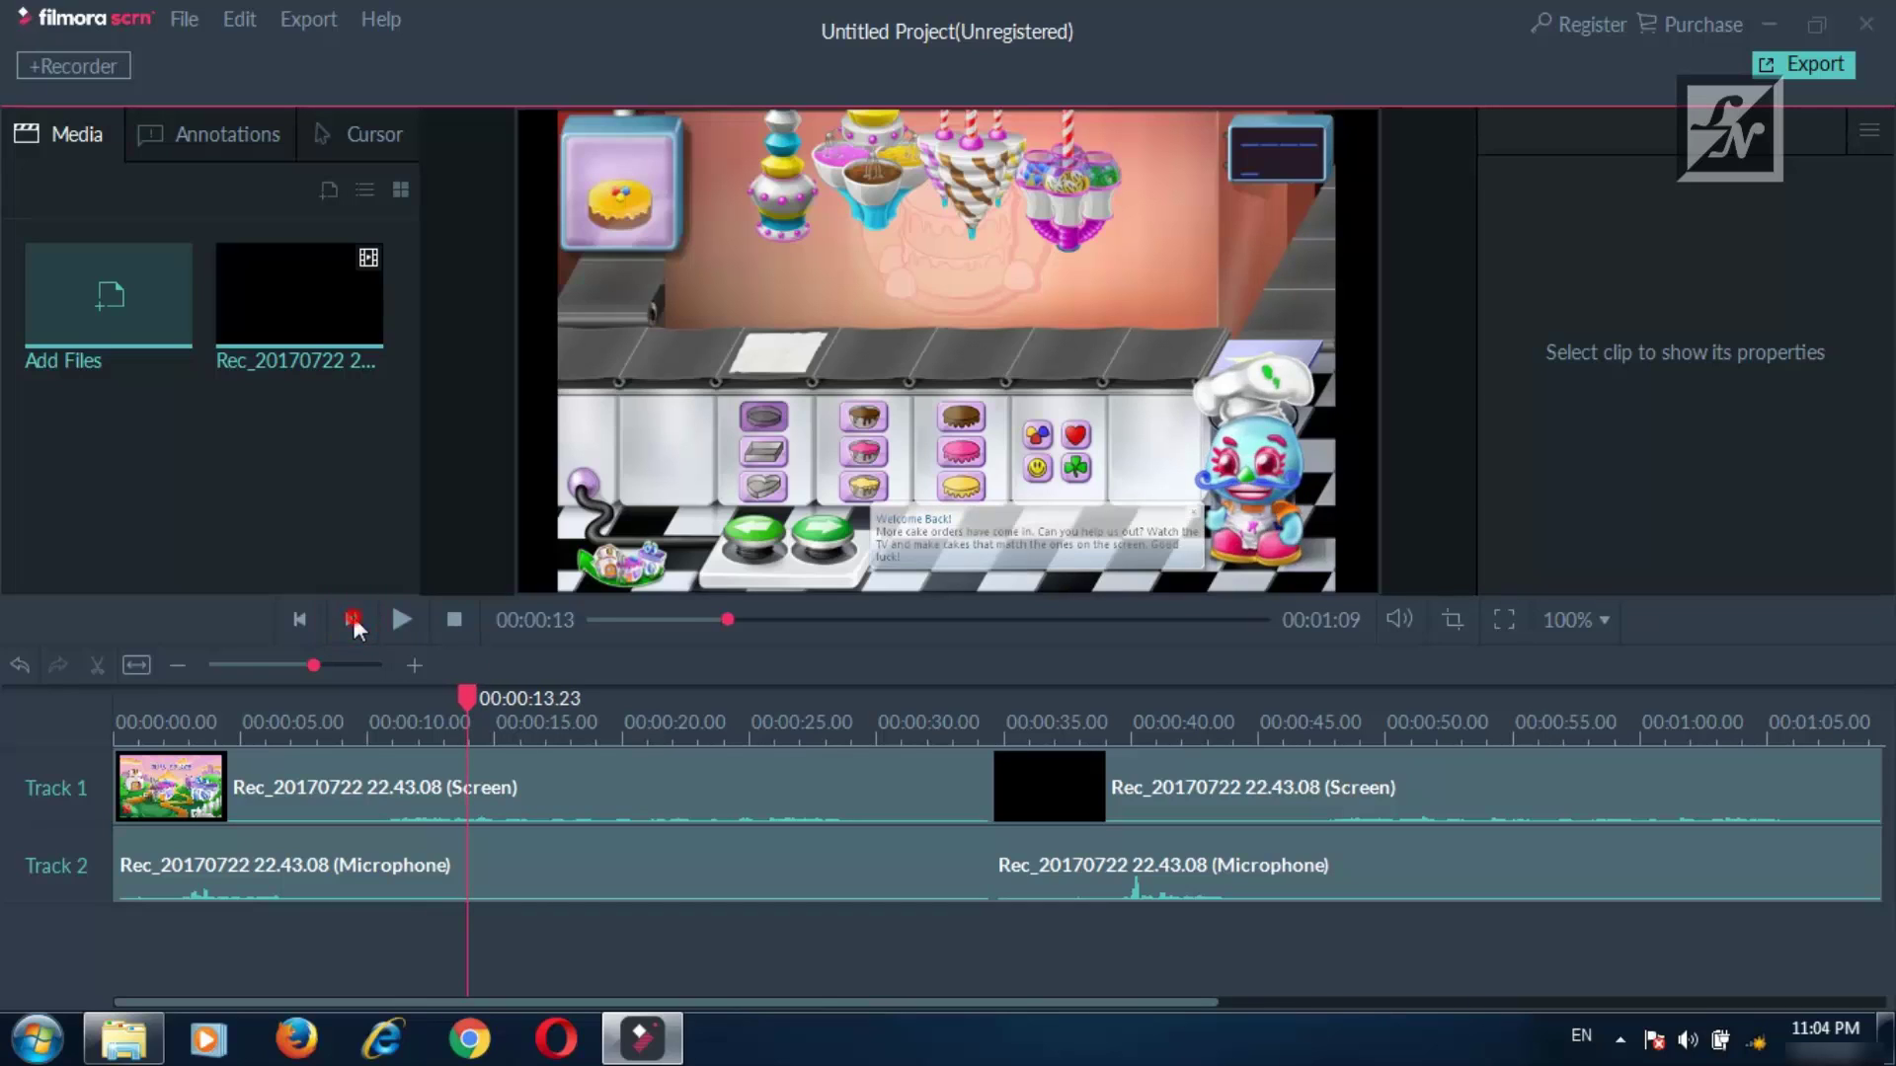
left_click(353, 618)
left_click(300, 618)
left_click(300, 618)
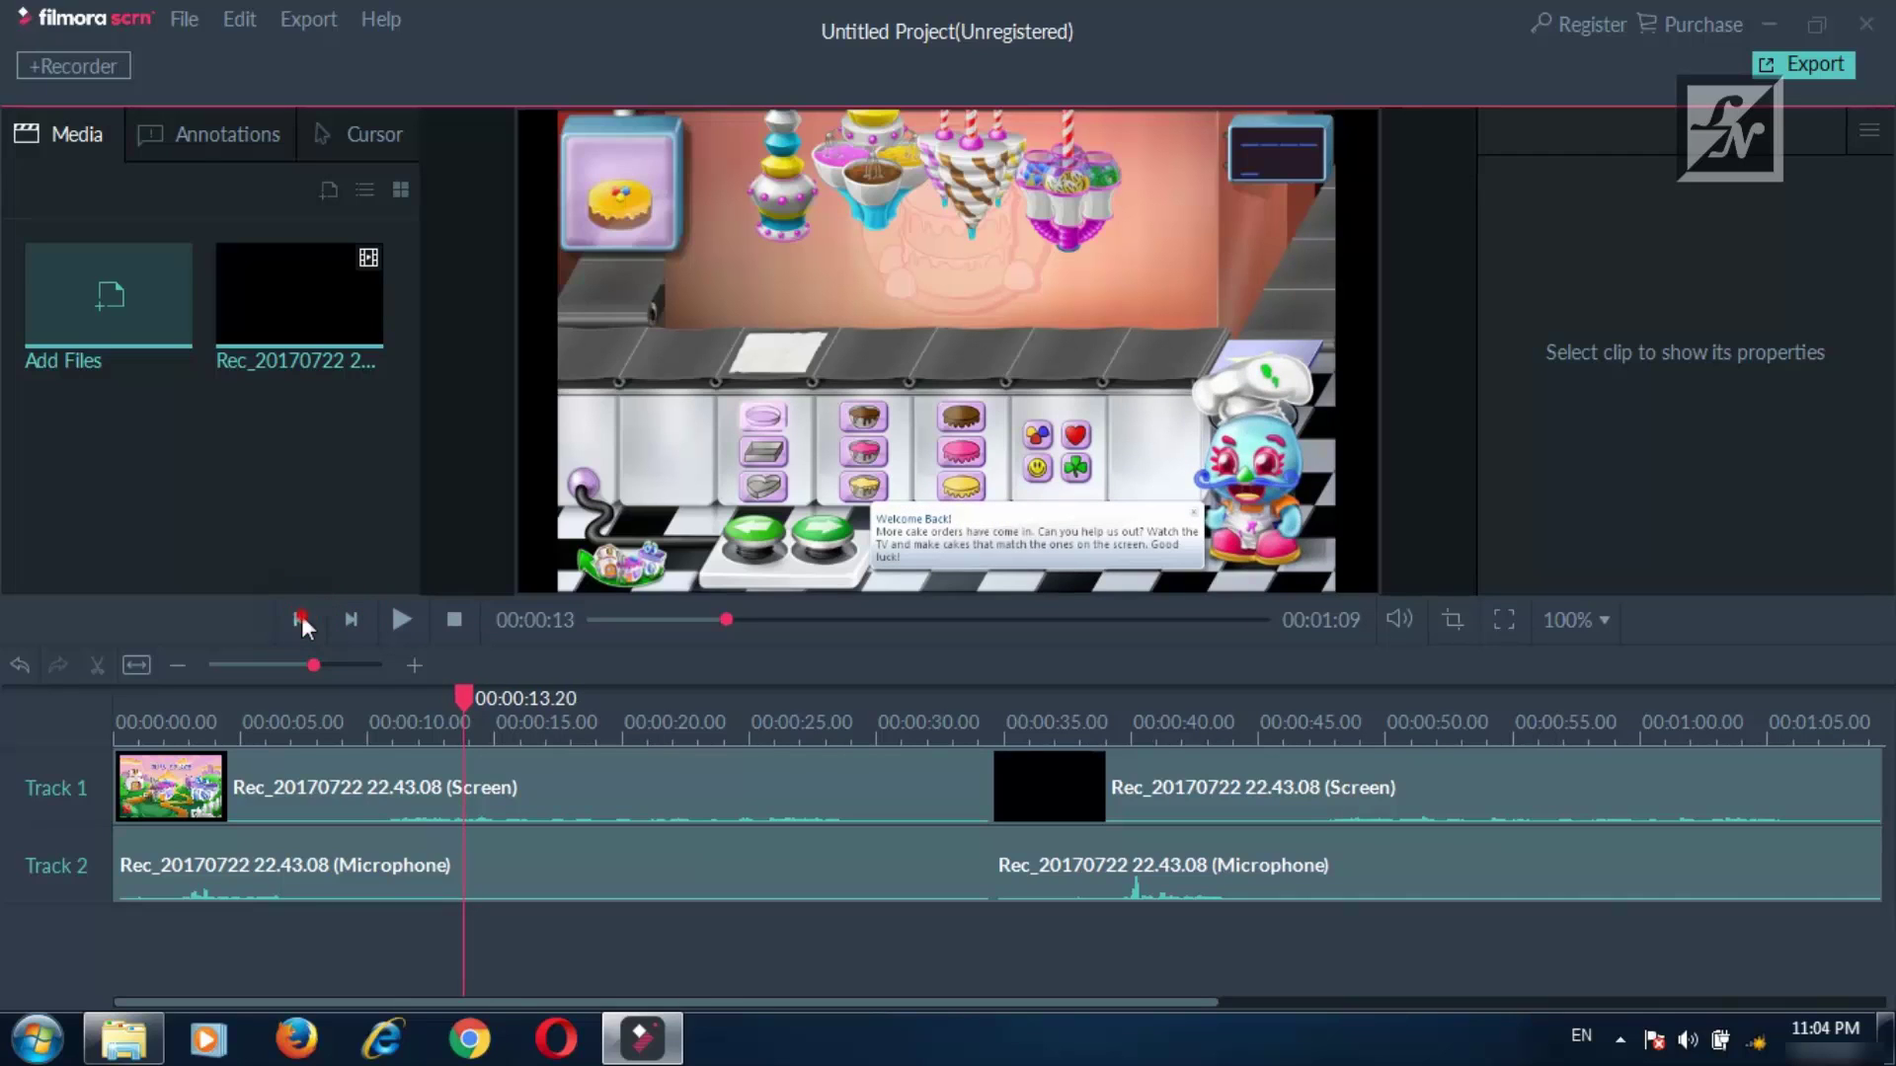
left_click(300, 618)
left_click(300, 618)
left_click(300, 618)
left_click(300, 618)
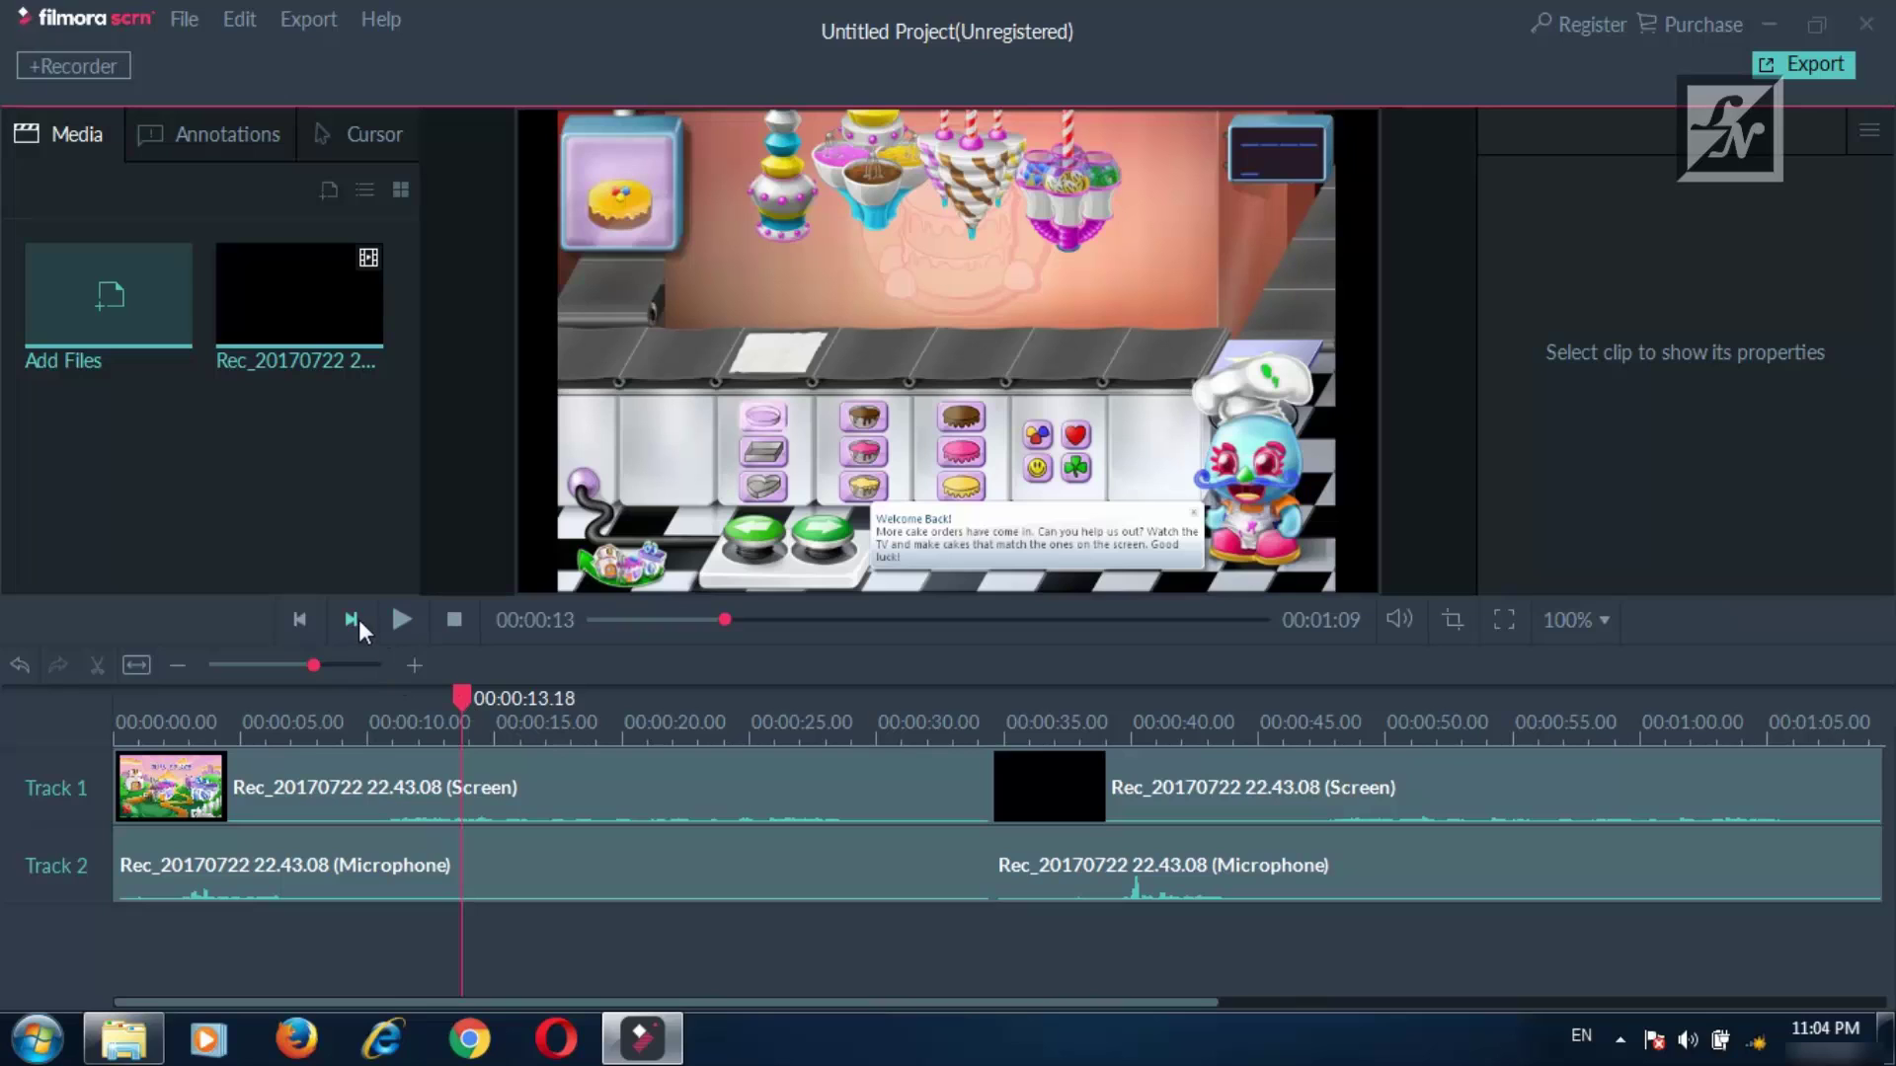
Split the first screen clip and the first microphone clip at 00:00:00.03, three frames after the timeline's start.
left_click_drag(460, 695, 104, 731)
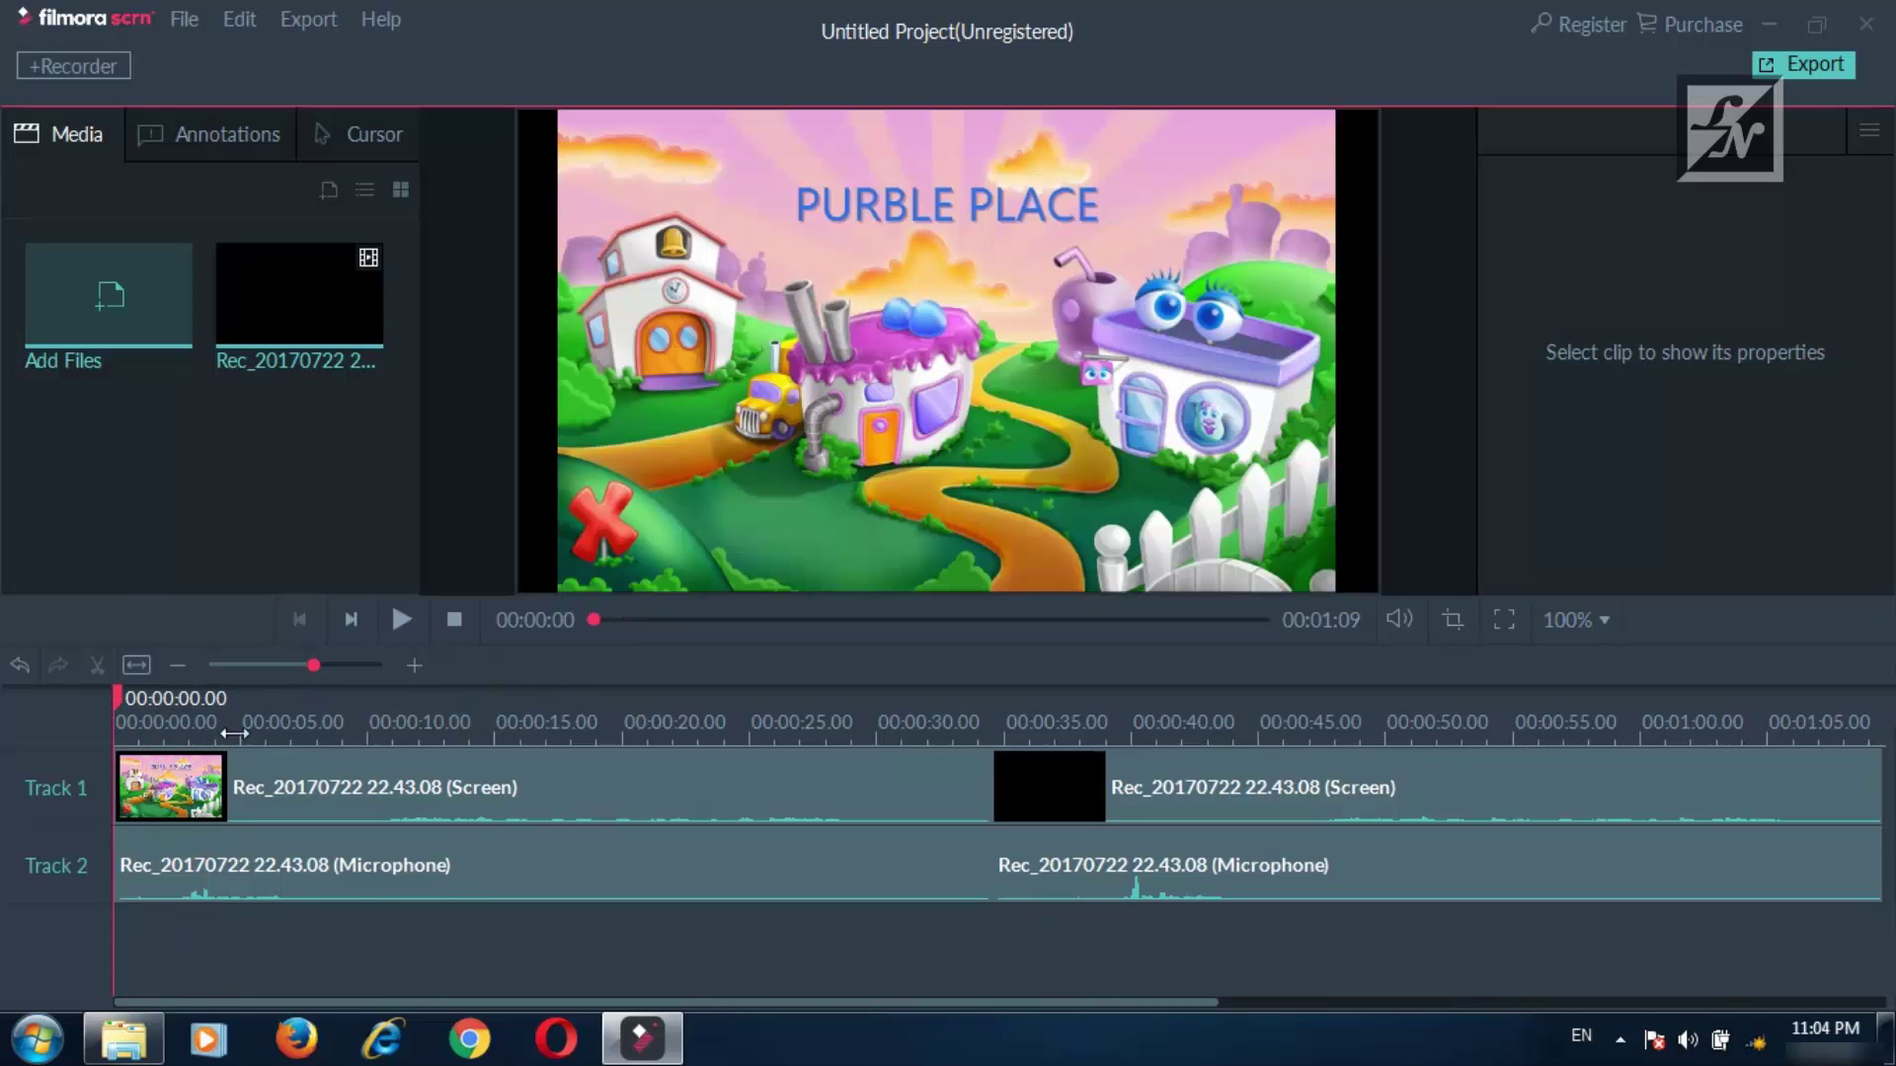
left_click(352, 621)
left_click(353, 620)
left_click(357, 622)
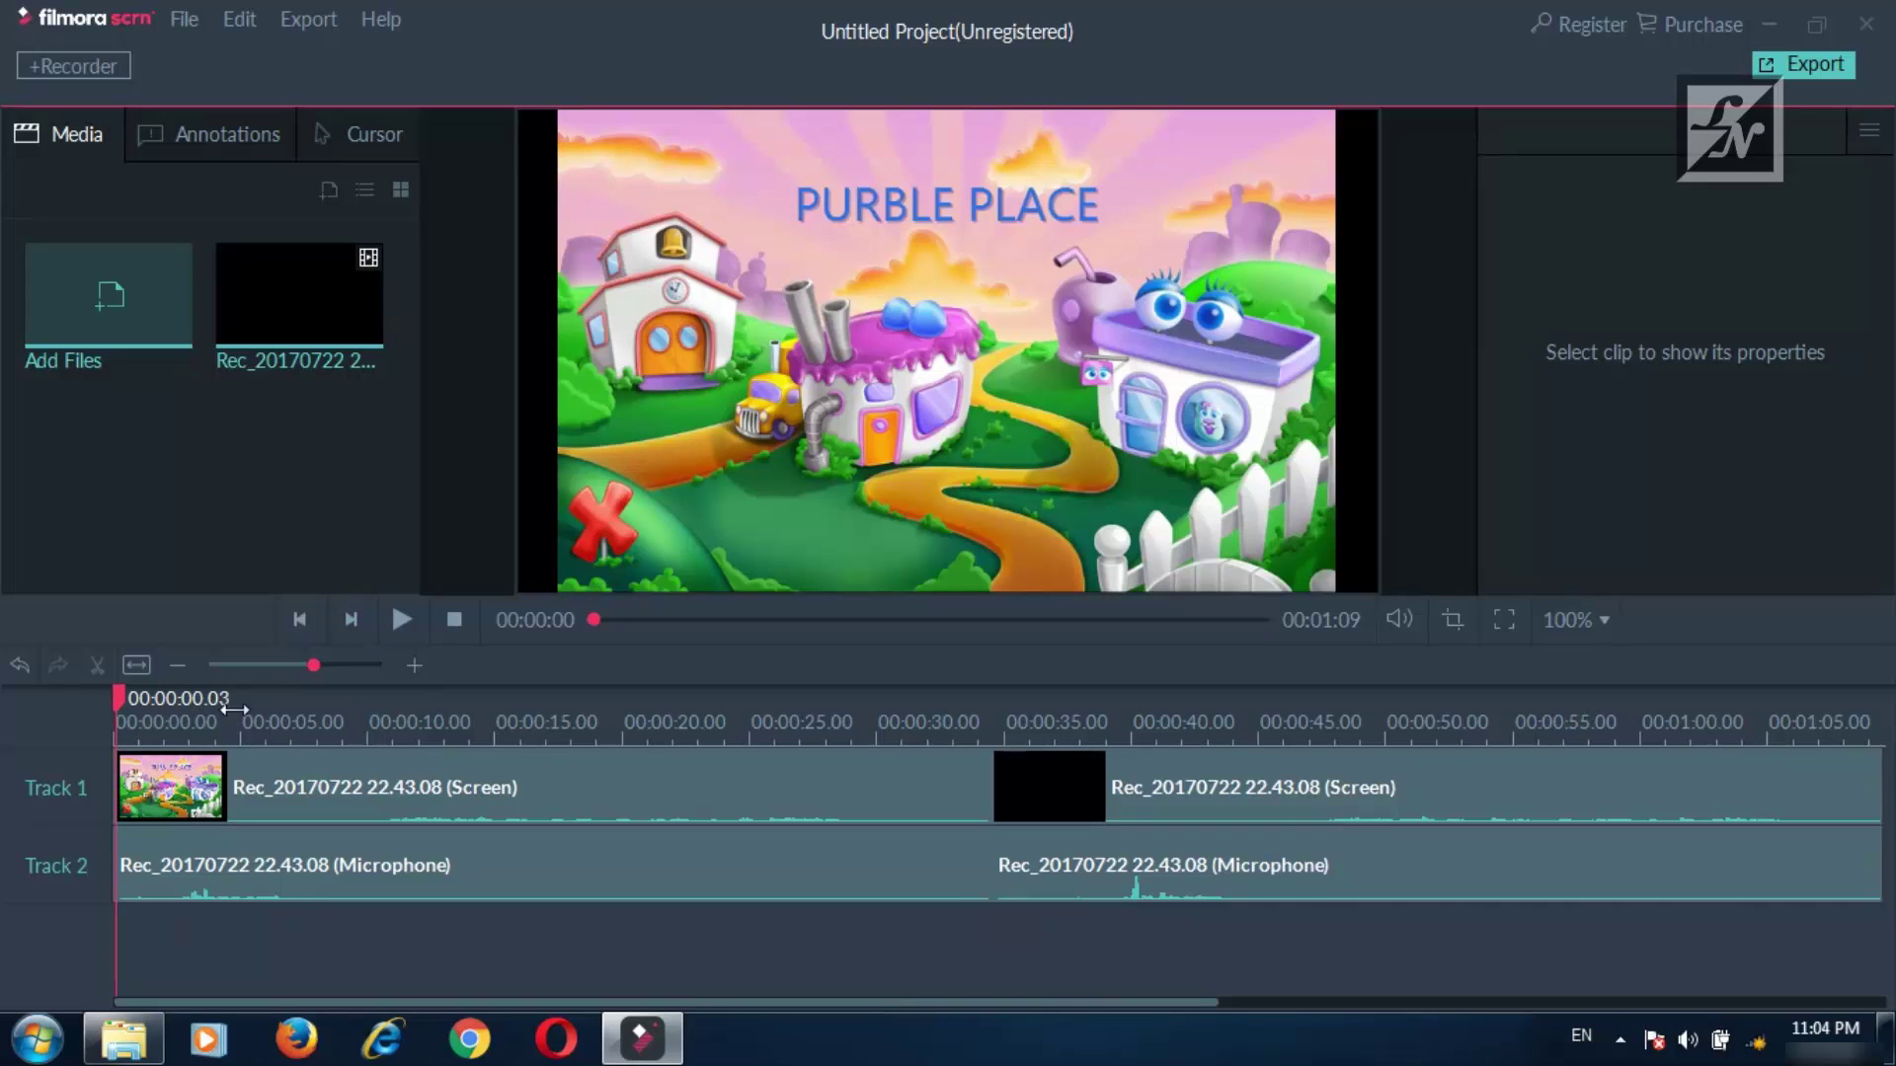
left_click_drag(197, 722, 1163, 711)
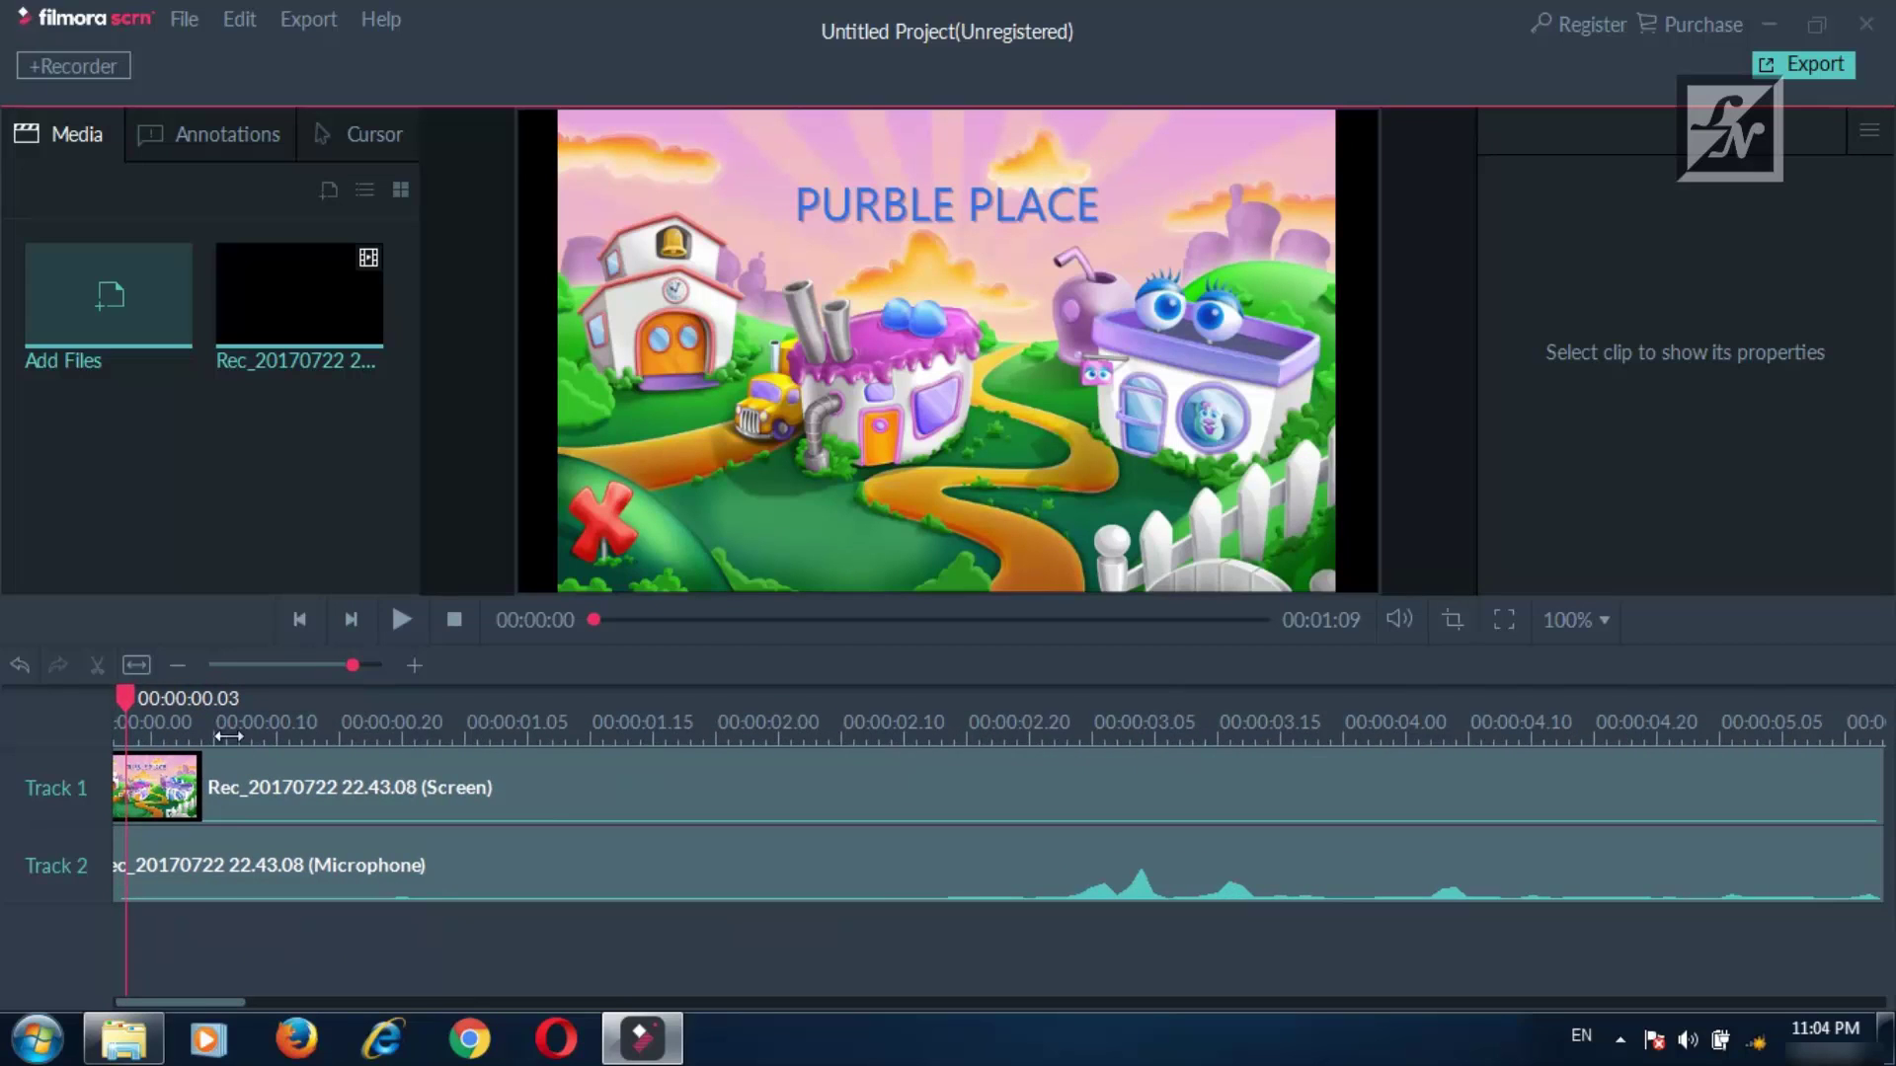
left_click_drag(229, 736, 553, 720)
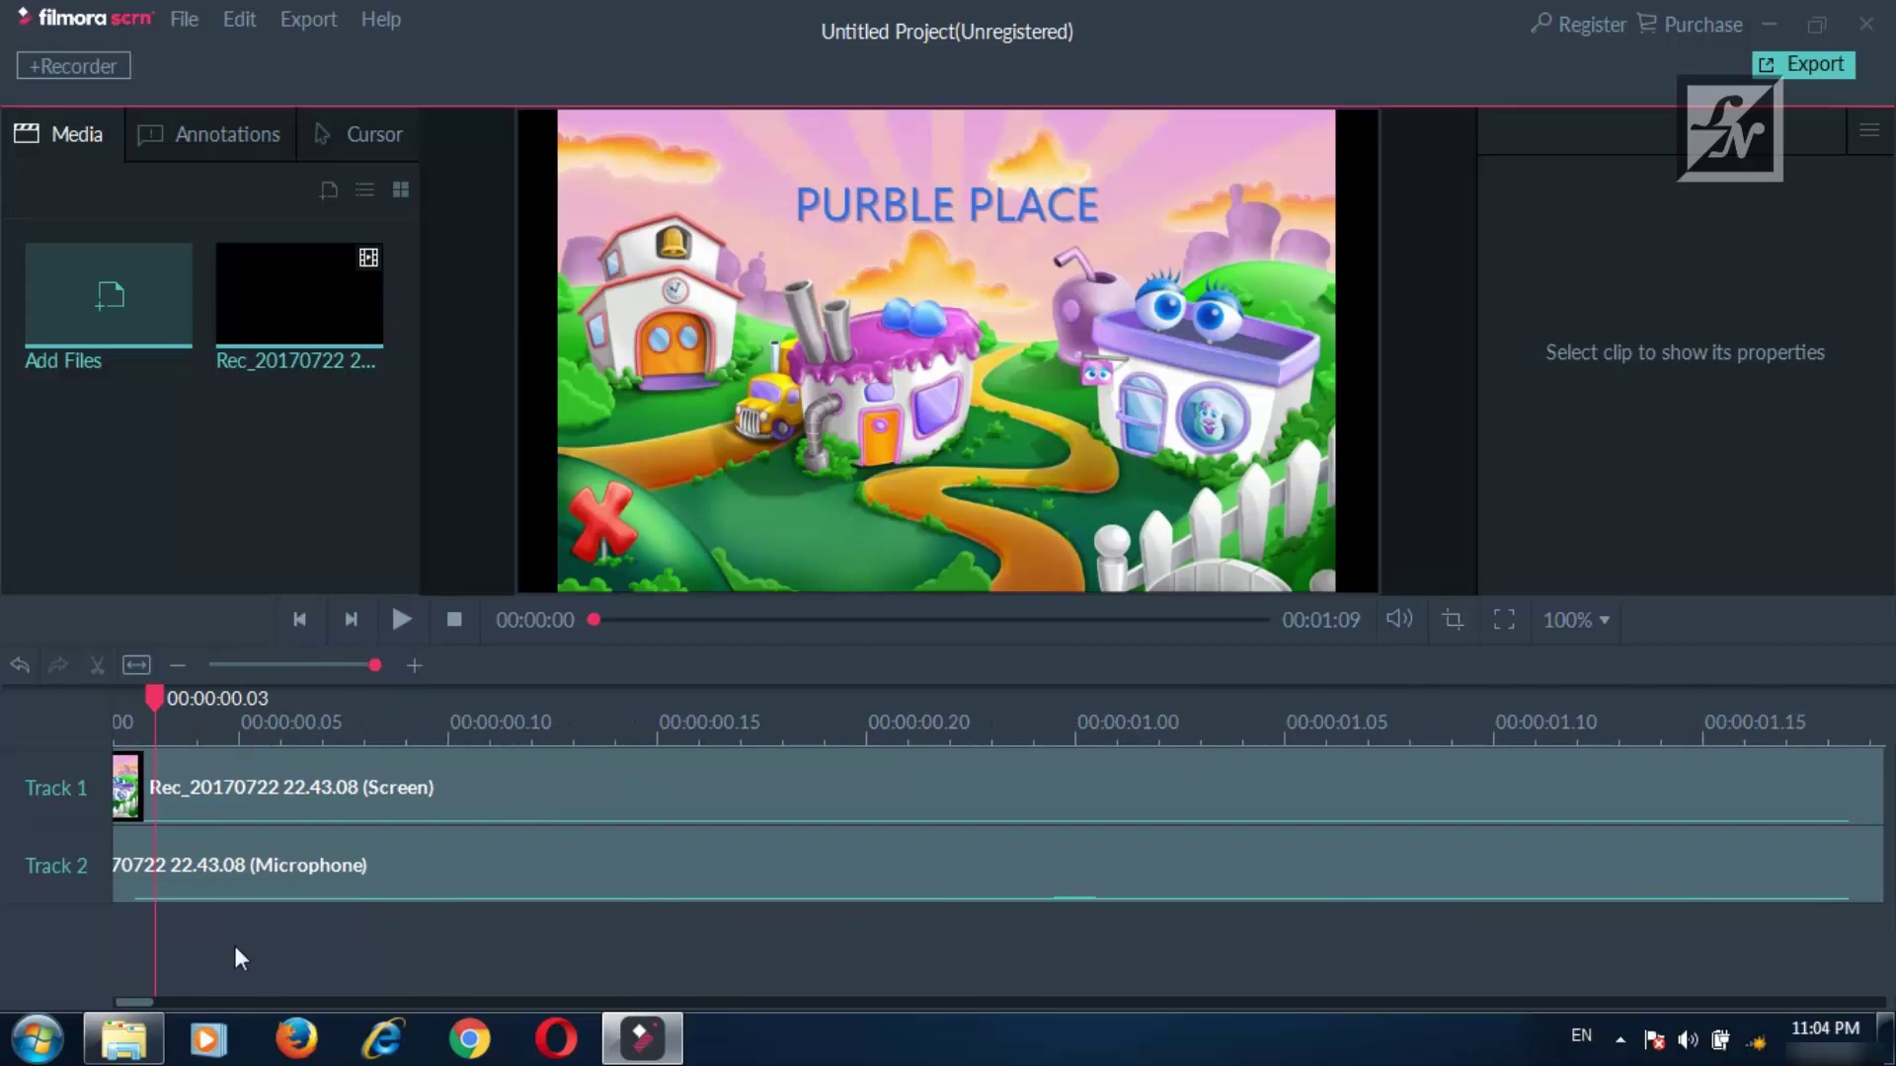
left_click(241, 795)
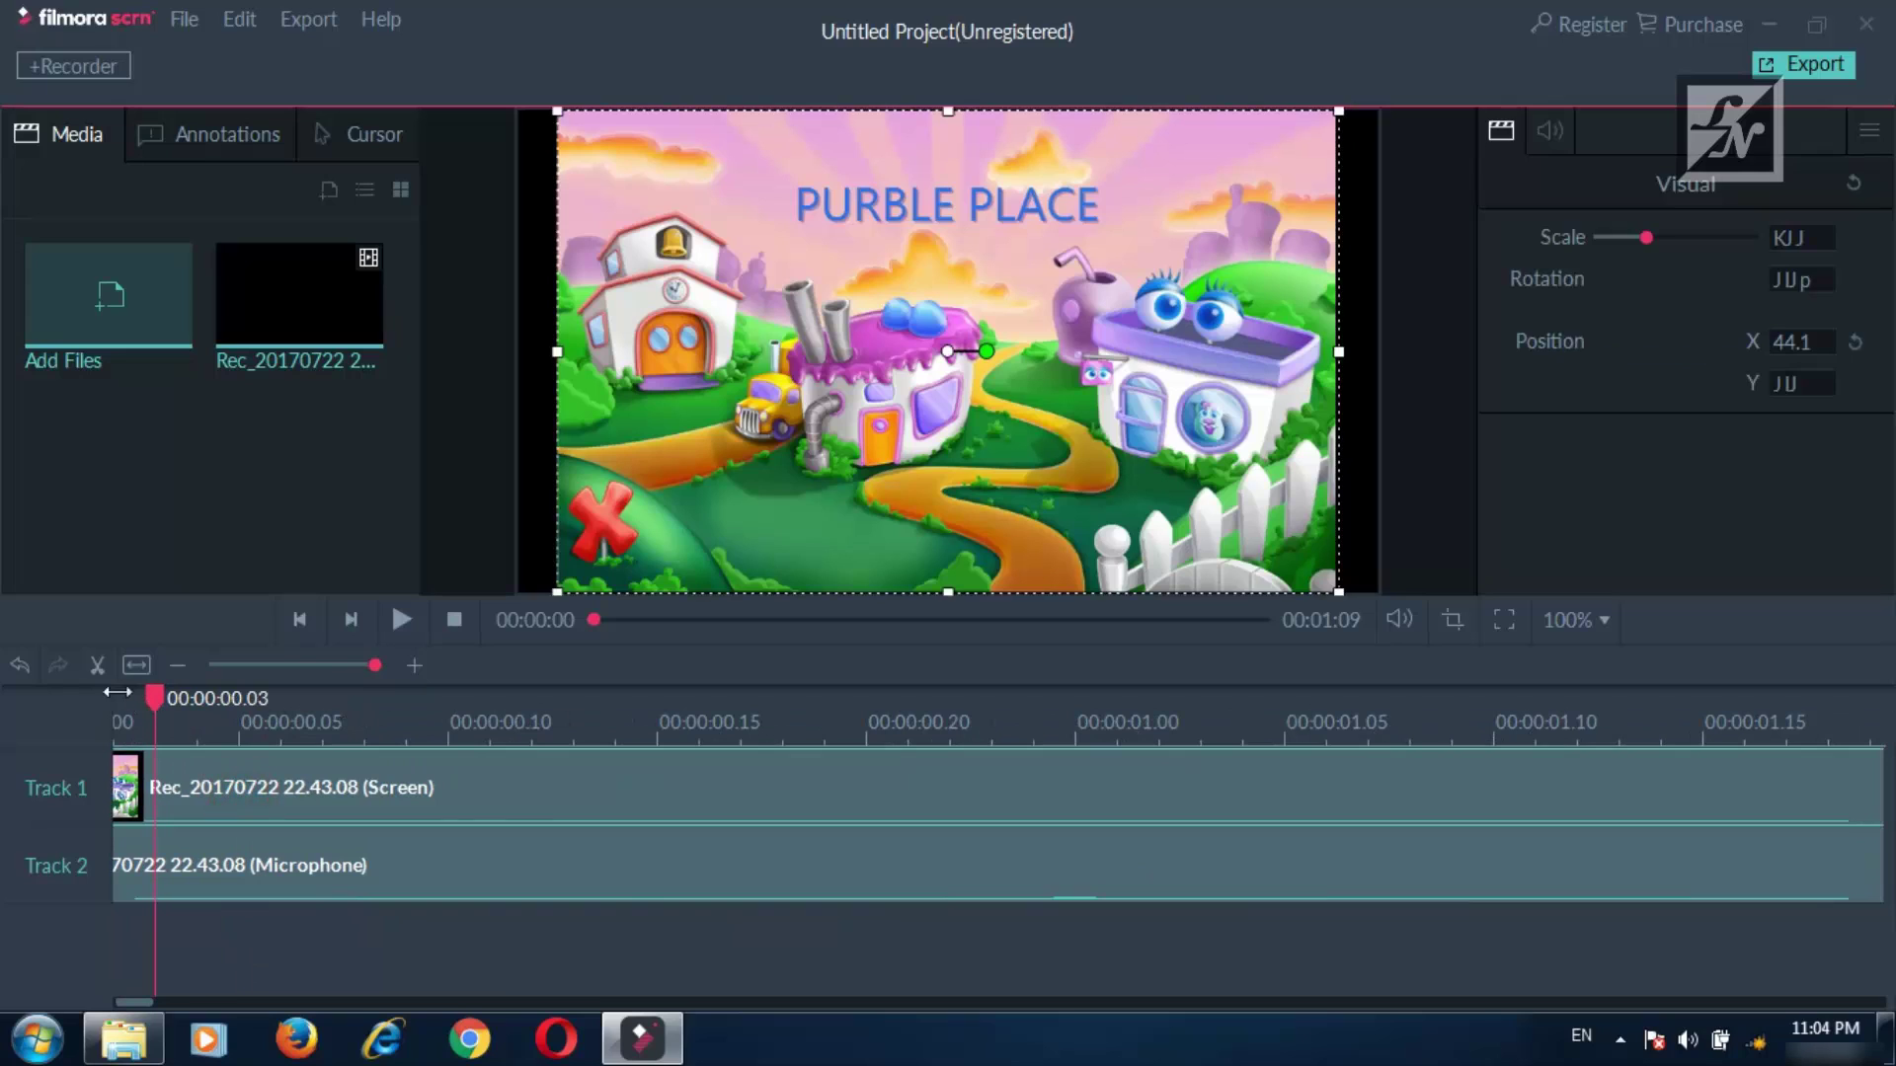
left_click(97, 665)
left_click(222, 865)
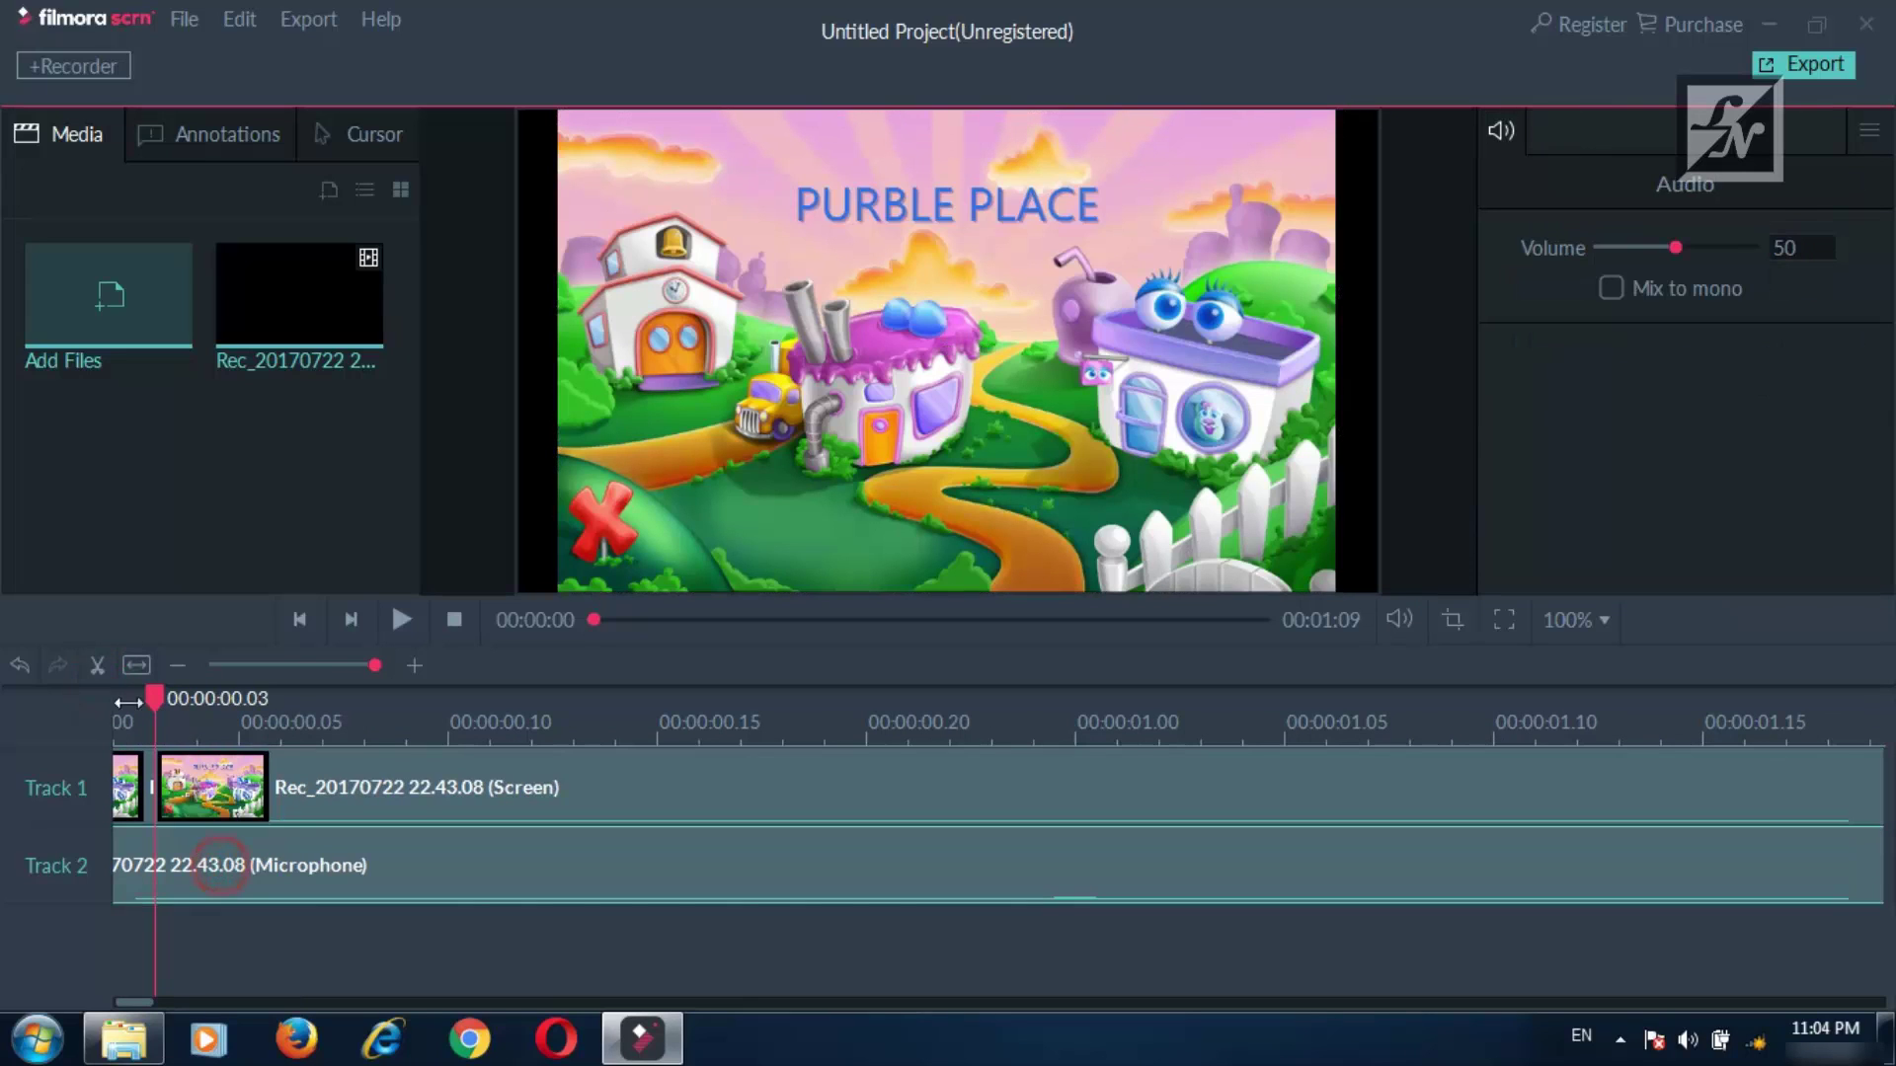
left_click(98, 666)
Delete the short screen and microphone pieces before the cut at 00:00:00.03.
scroll(124, 831, "left", 1)
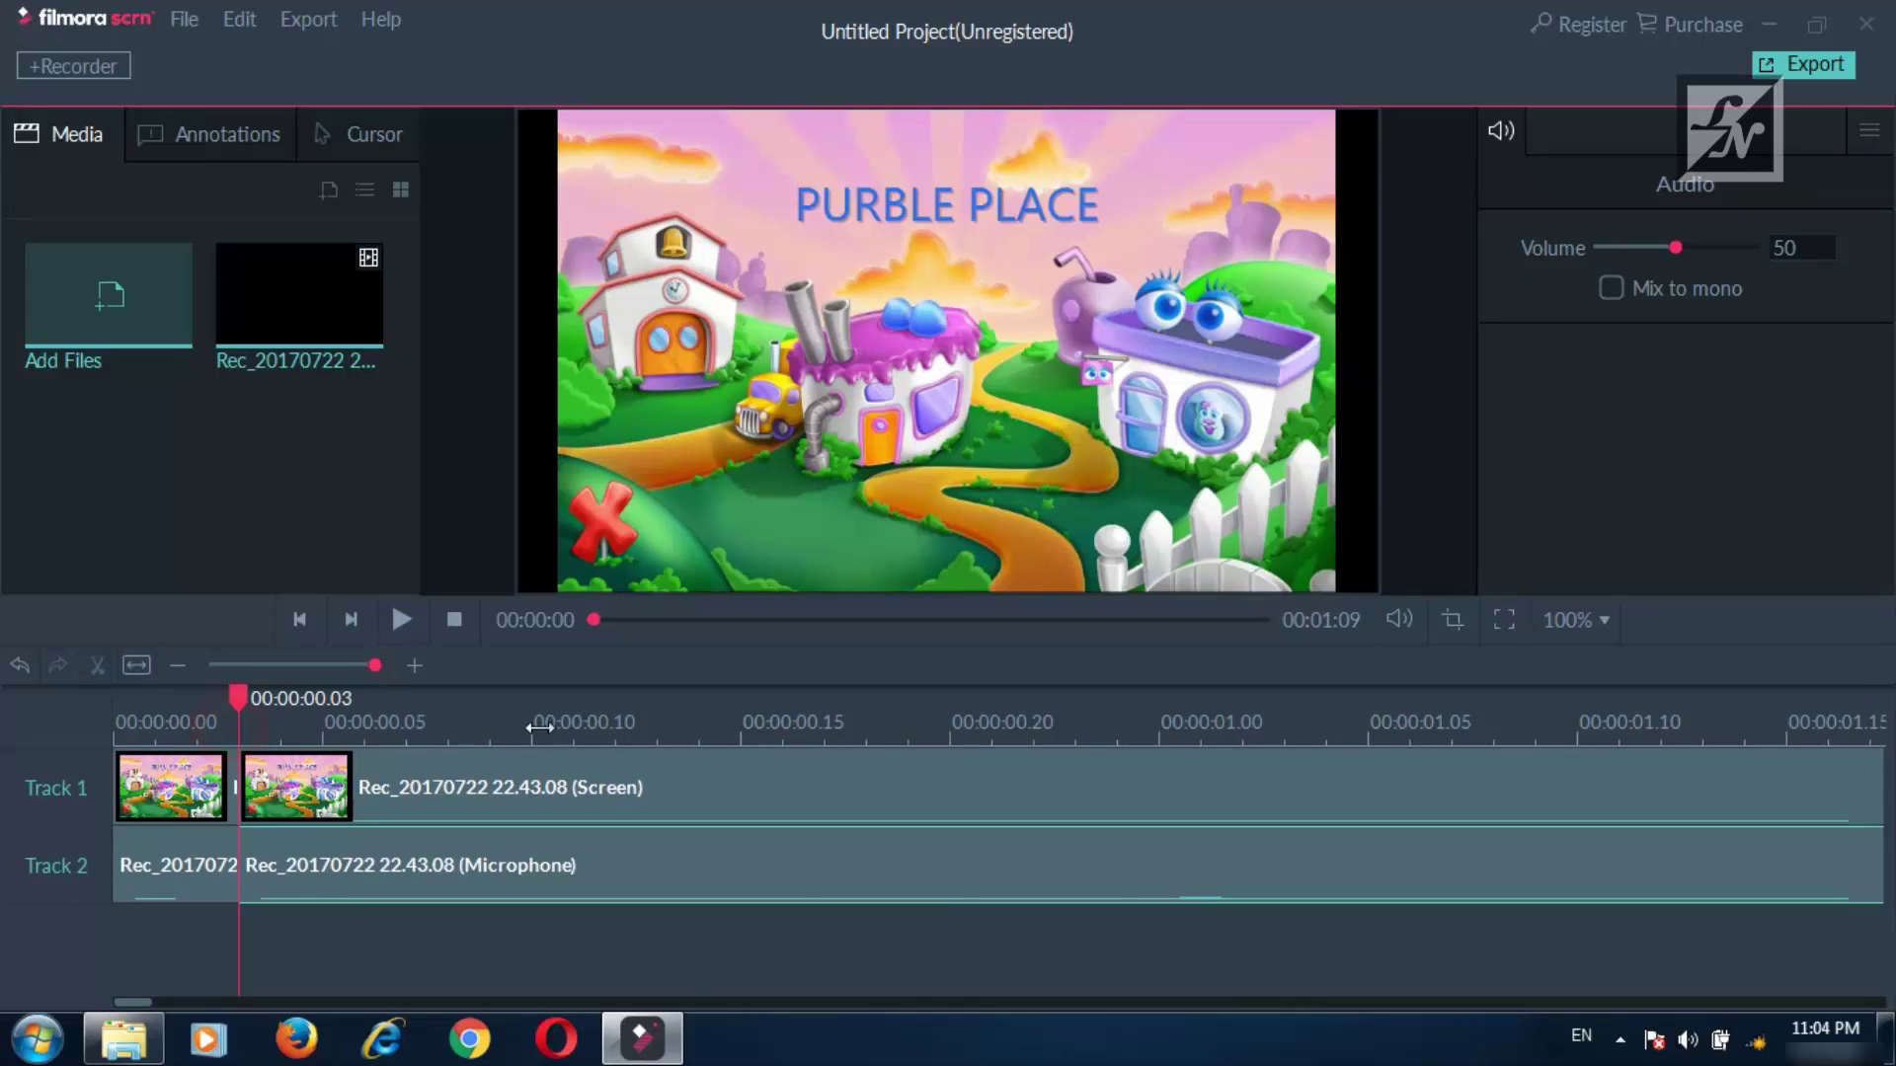
scroll(137, 755, "down", 2)
left_click(124, 779)
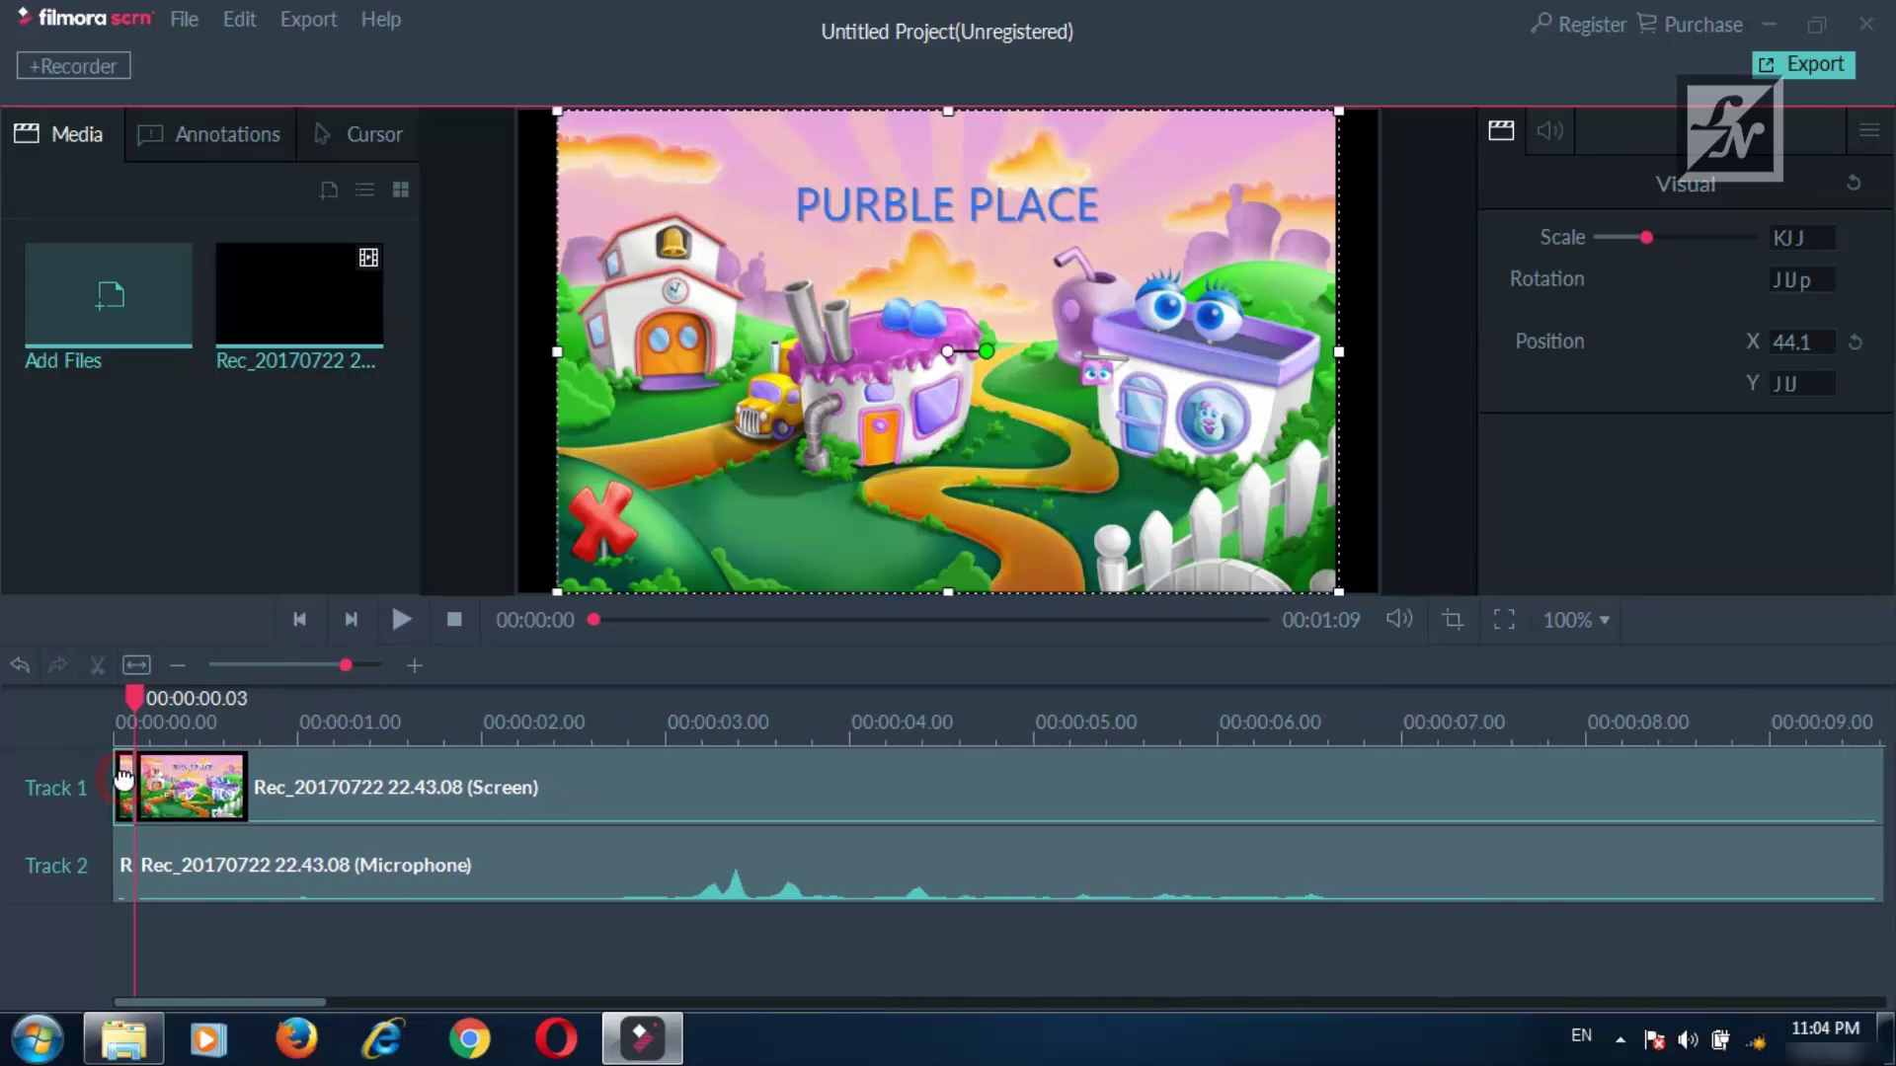
key("Delete")
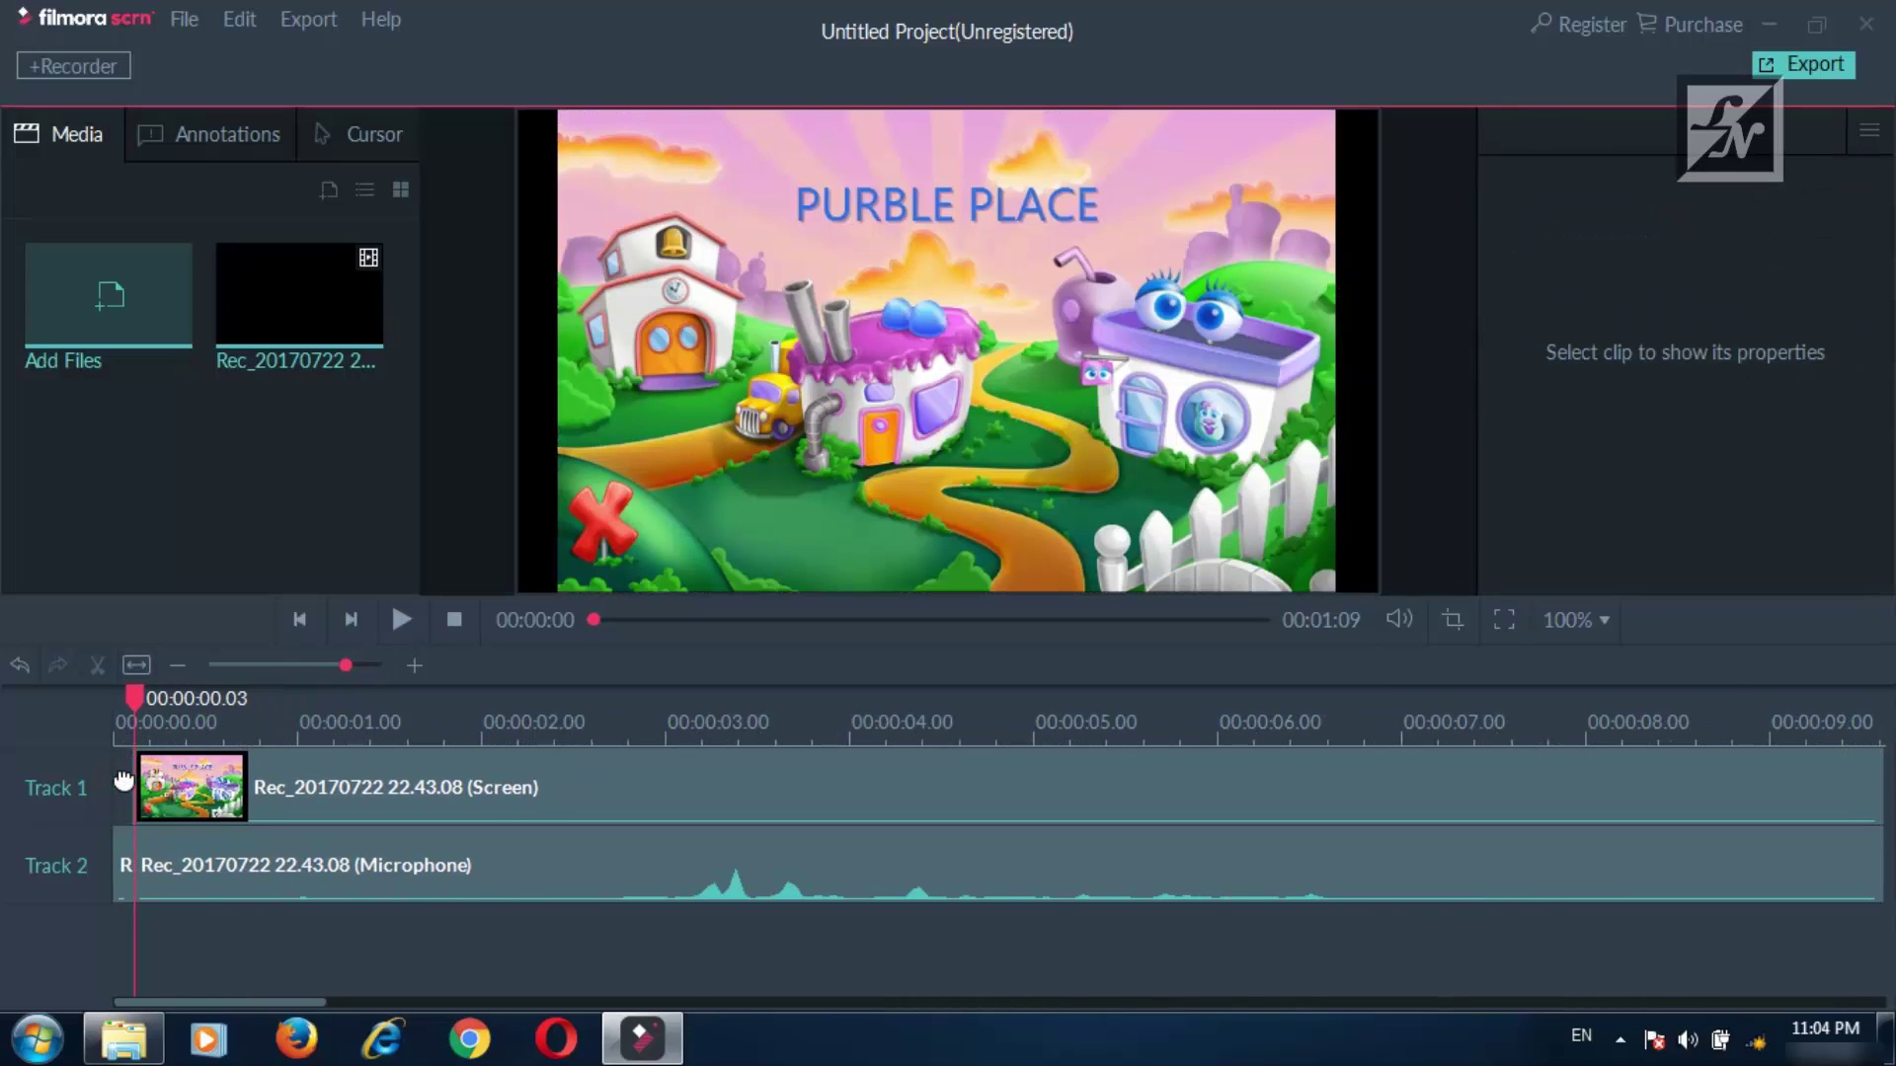
left_click(125, 840)
key("Delete")
Move the first screen and microphone clips to the timeline's start and close the gaps before the second clips on both tracks.
left_click_drag(158, 819, 197, 865)
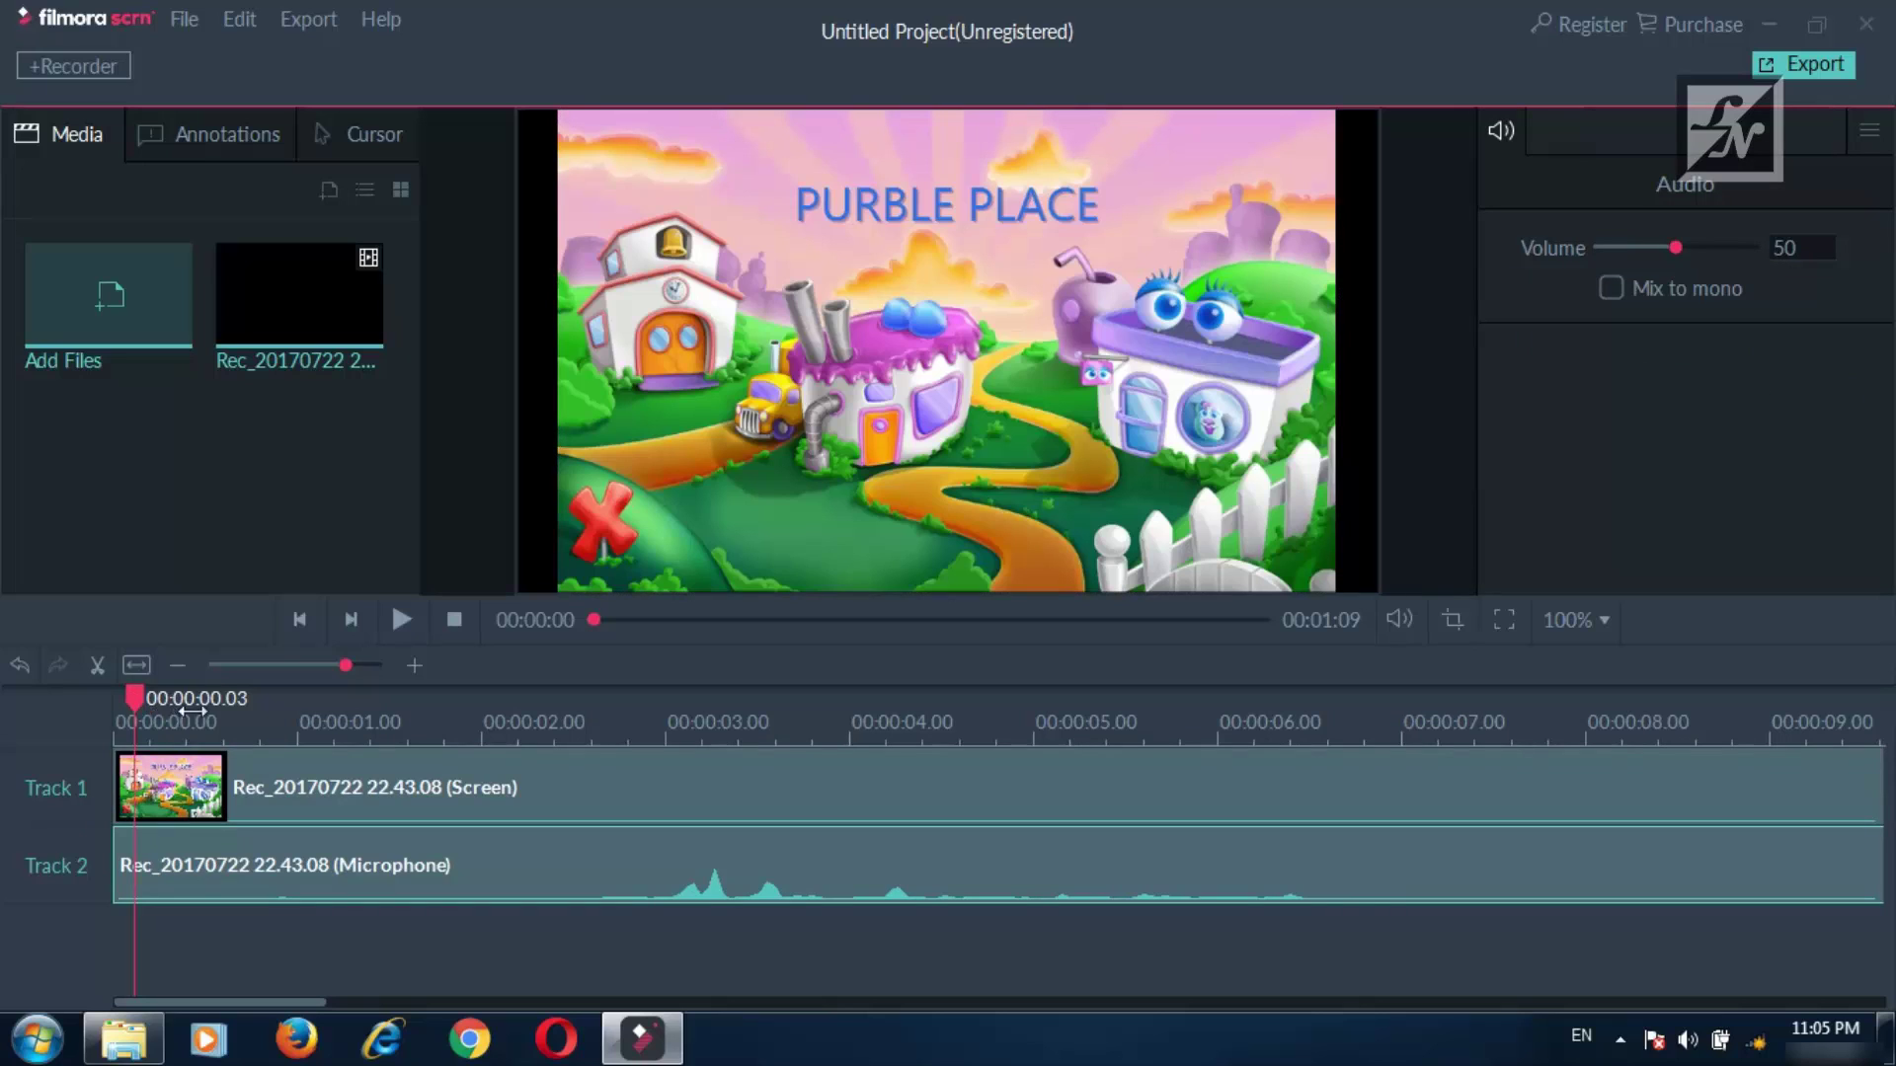
left_click_drag(346, 664, 282, 664)
left_click(494, 788)
left_click(302, 782)
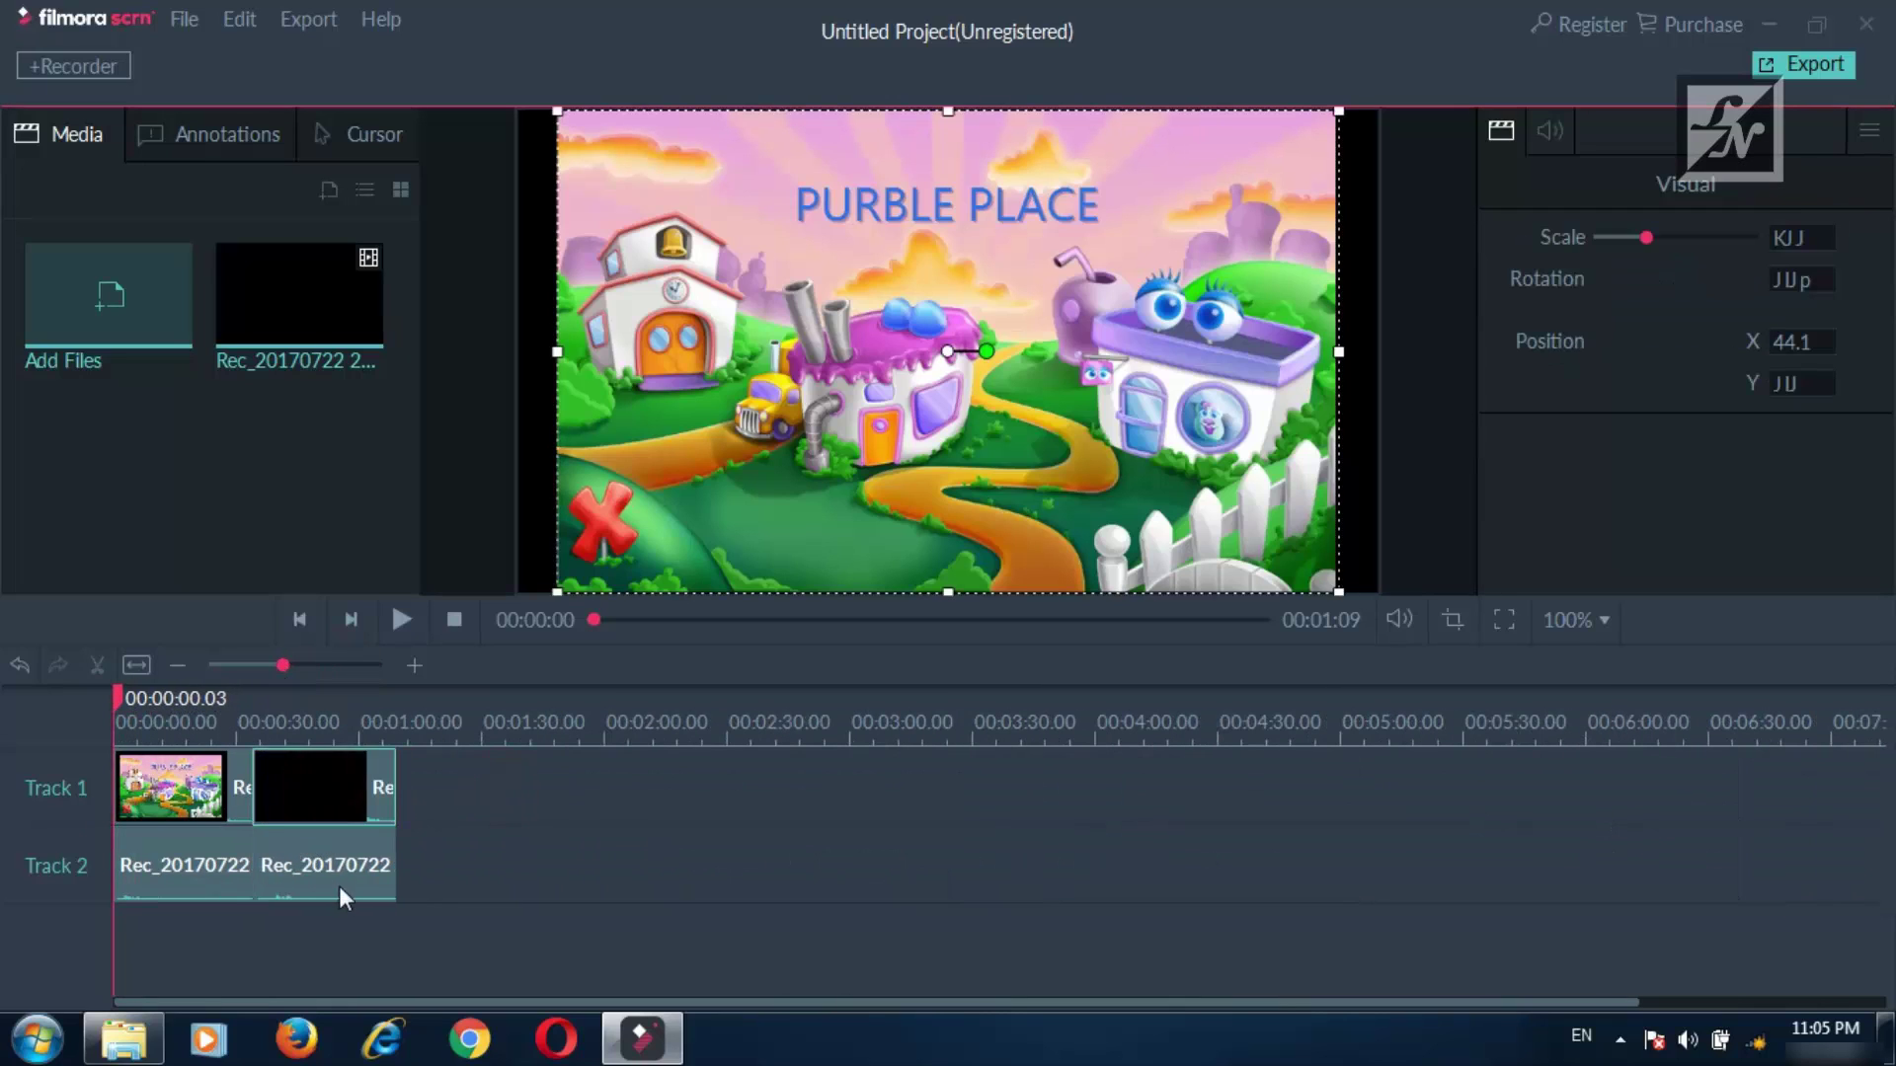
left_click_drag(340, 886, 259, 874)
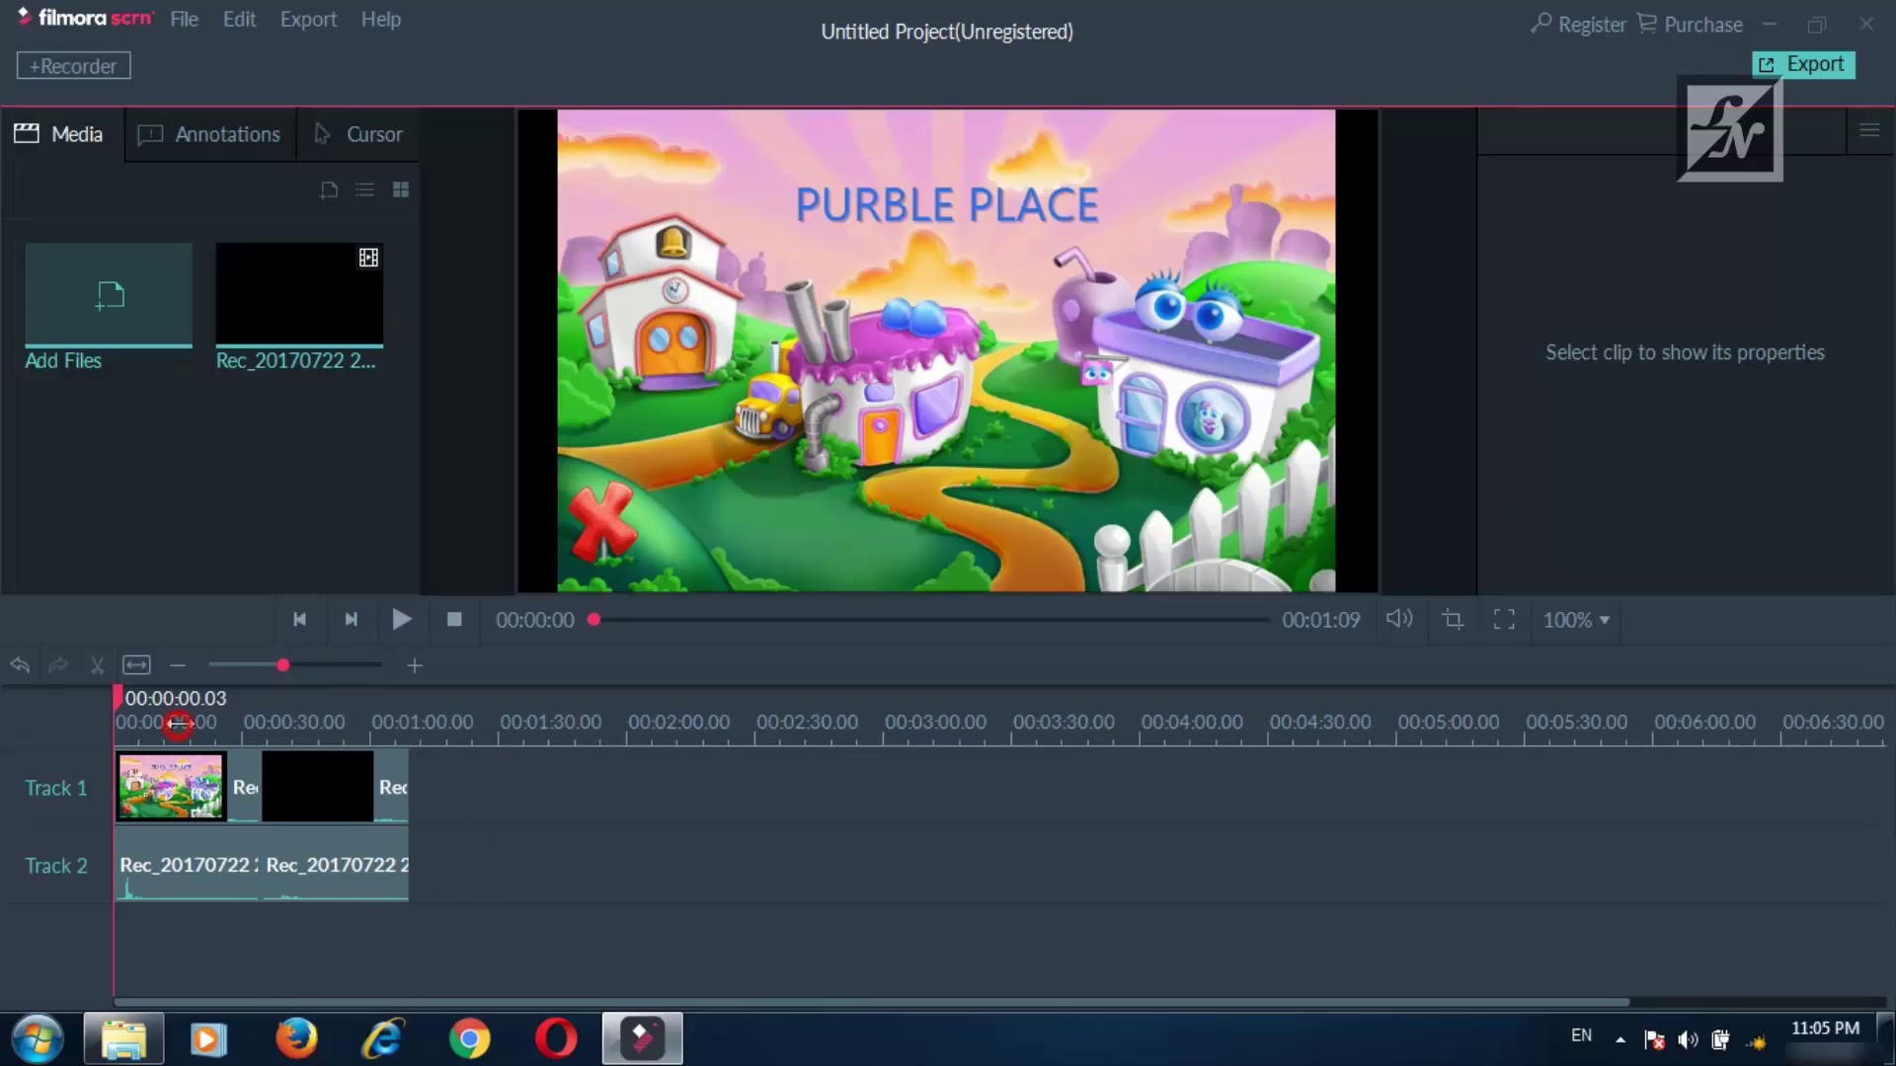
left_click(137, 665)
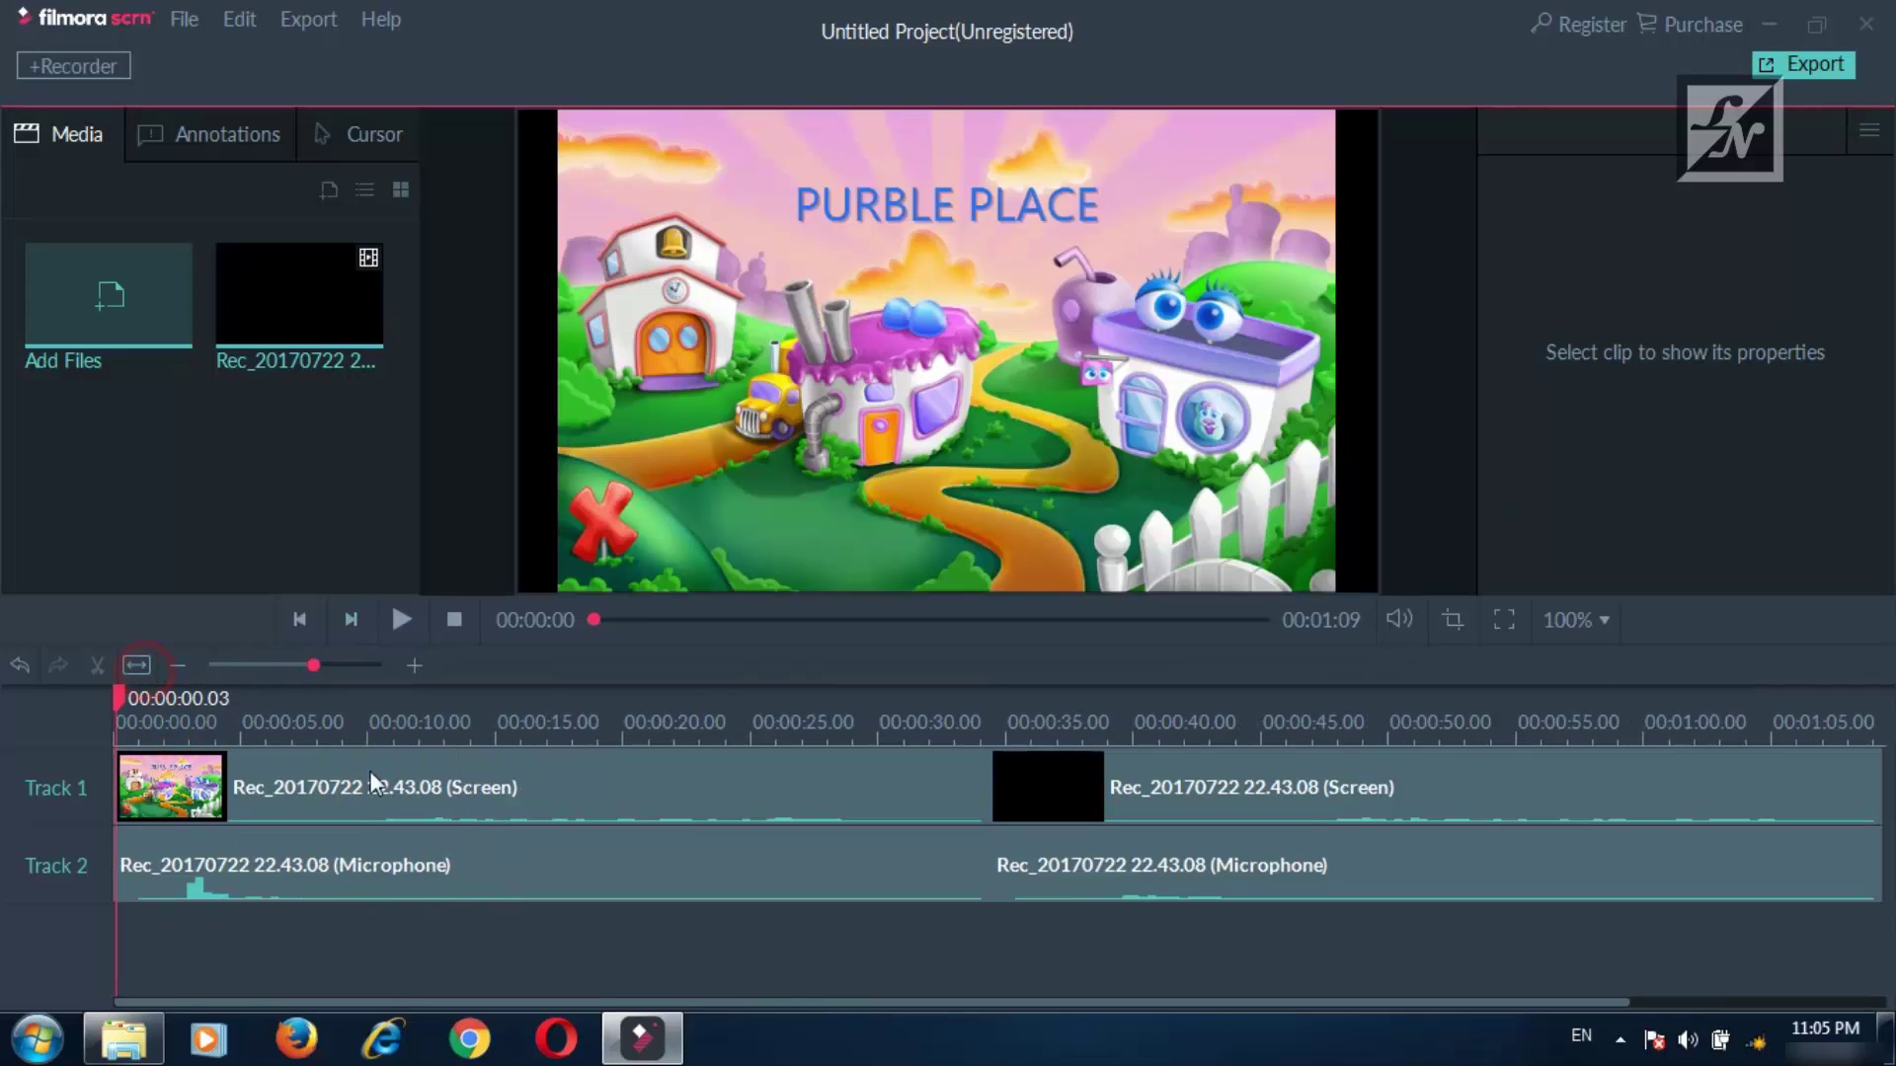
Play parts of the project, stop playback, and scrub the preview to 00:00:54.01.
left_click(402, 619)
left_click(463, 719)
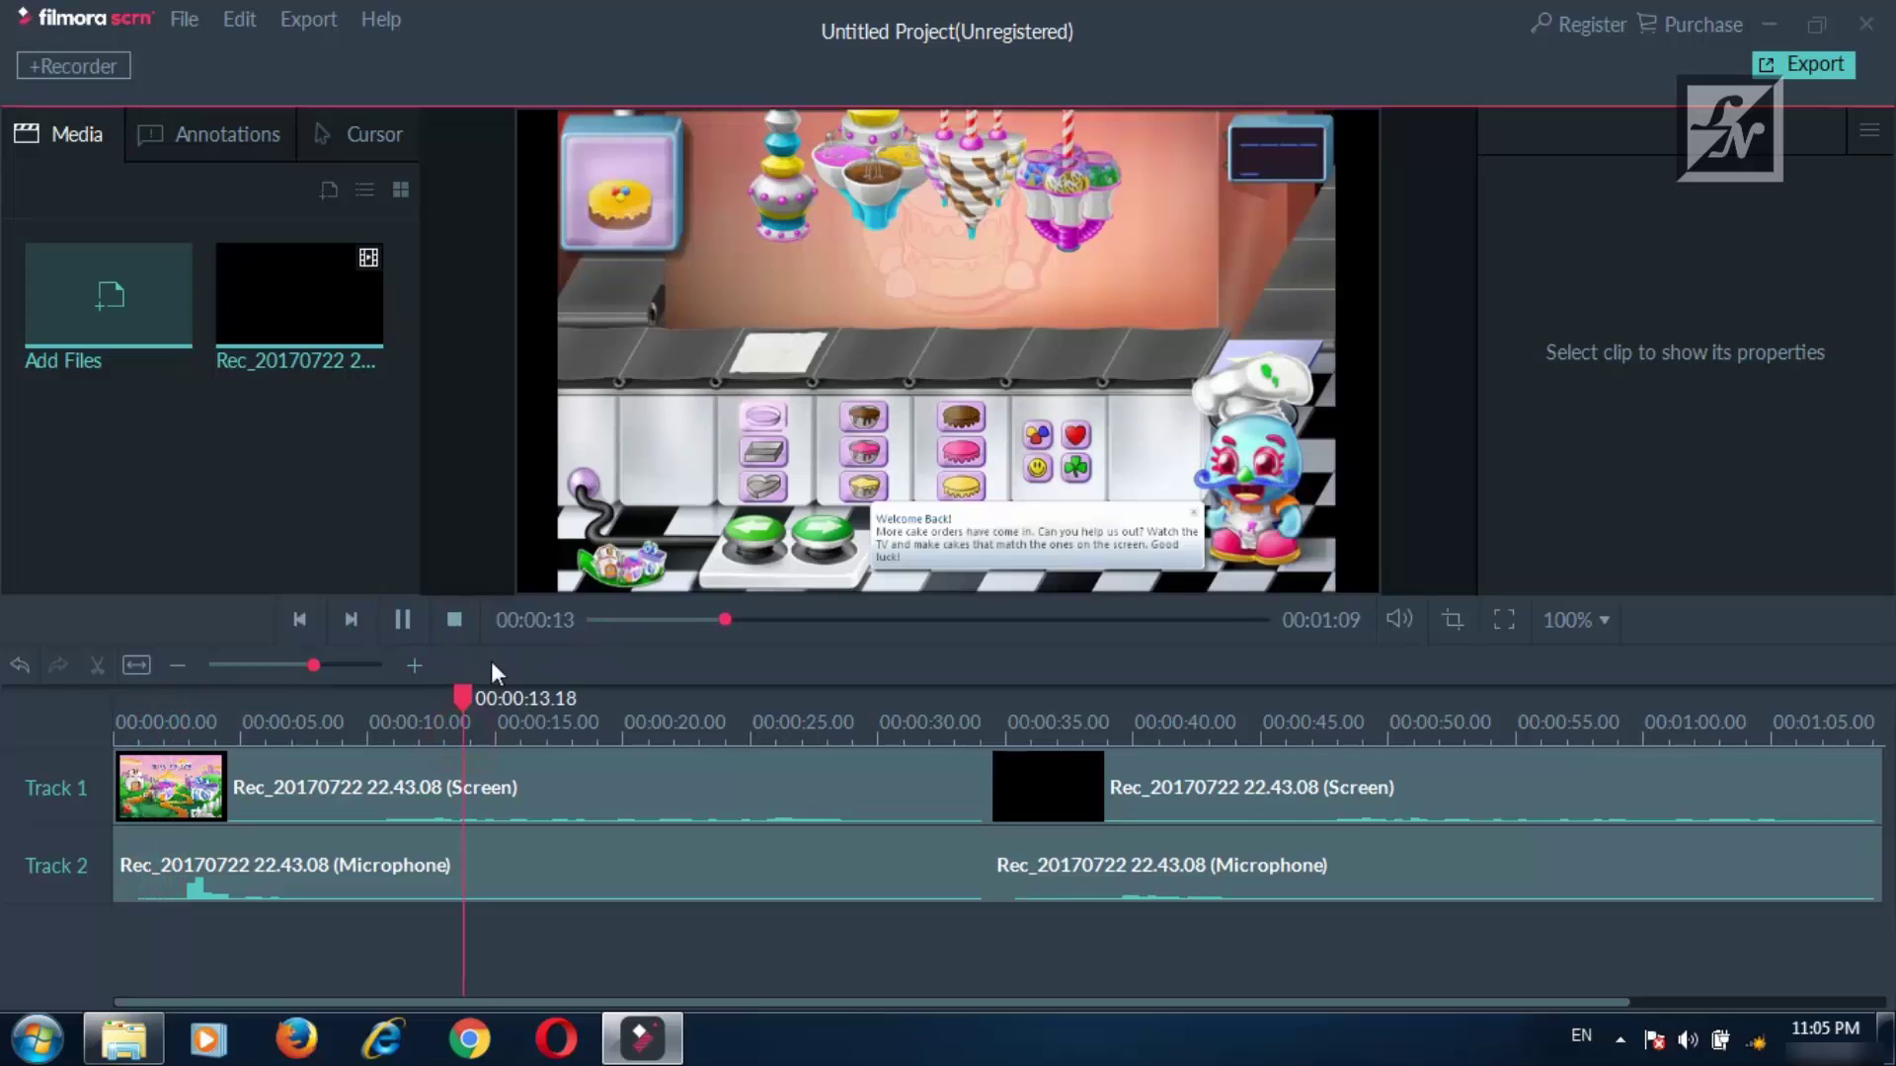
left_click(453, 620)
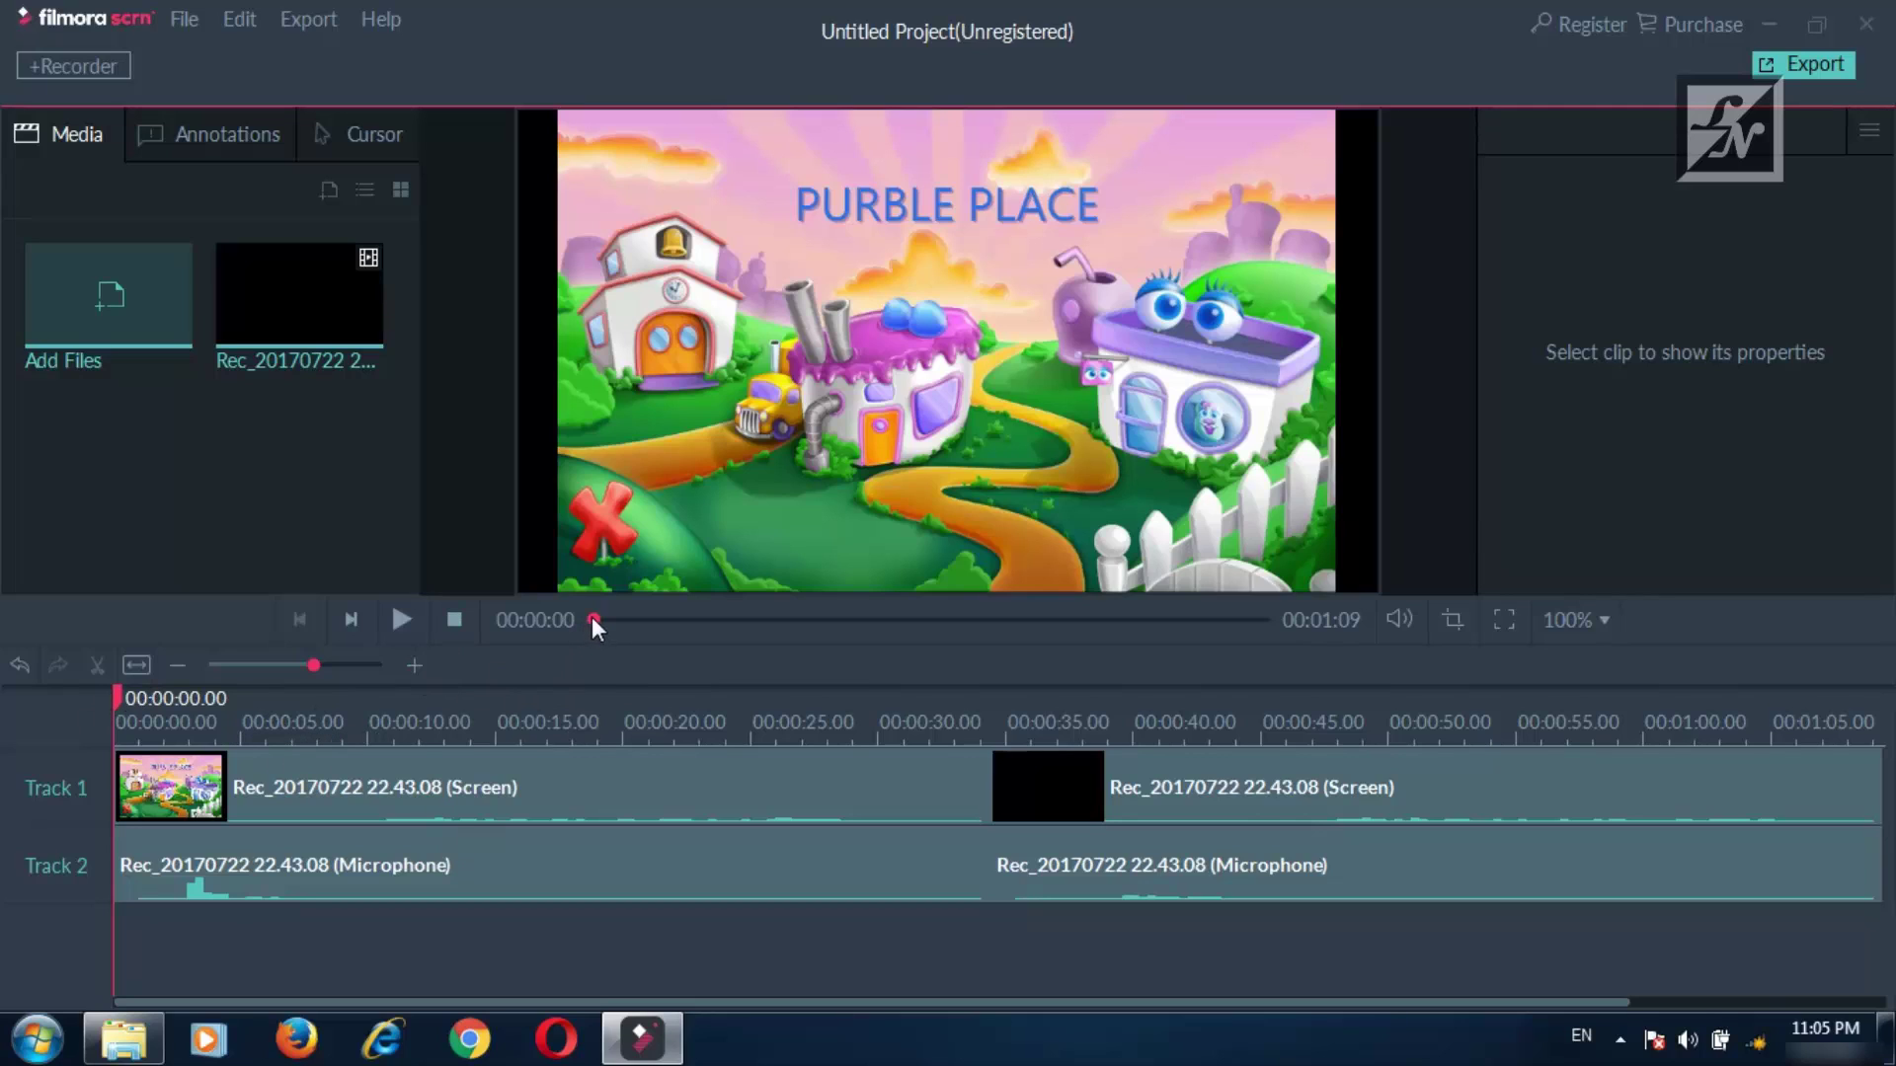
left_click_drag(592, 620, 1115, 620)
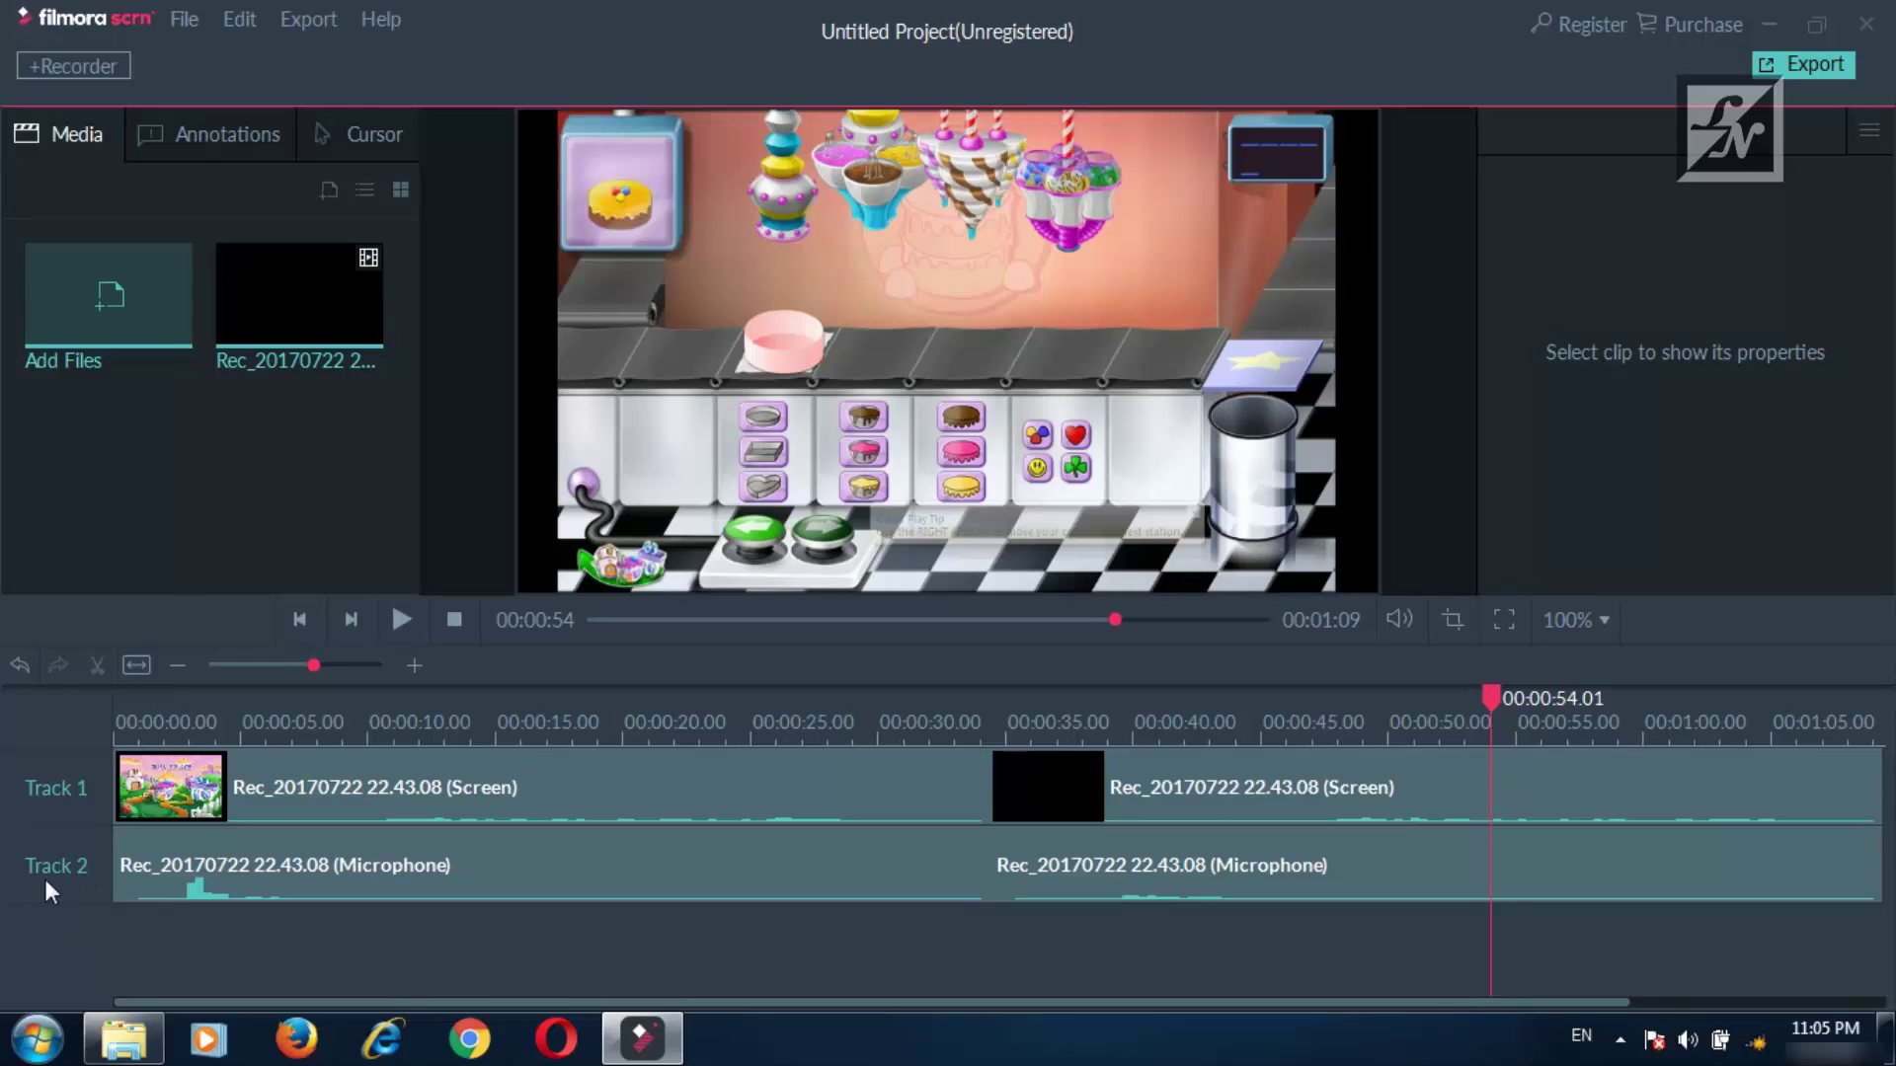
Add the Rec_20170722 recording to tracks 3 and 4, align its clips with the timeline's start, and shift the screen clip slightly later.
mouse_move(315, 314)
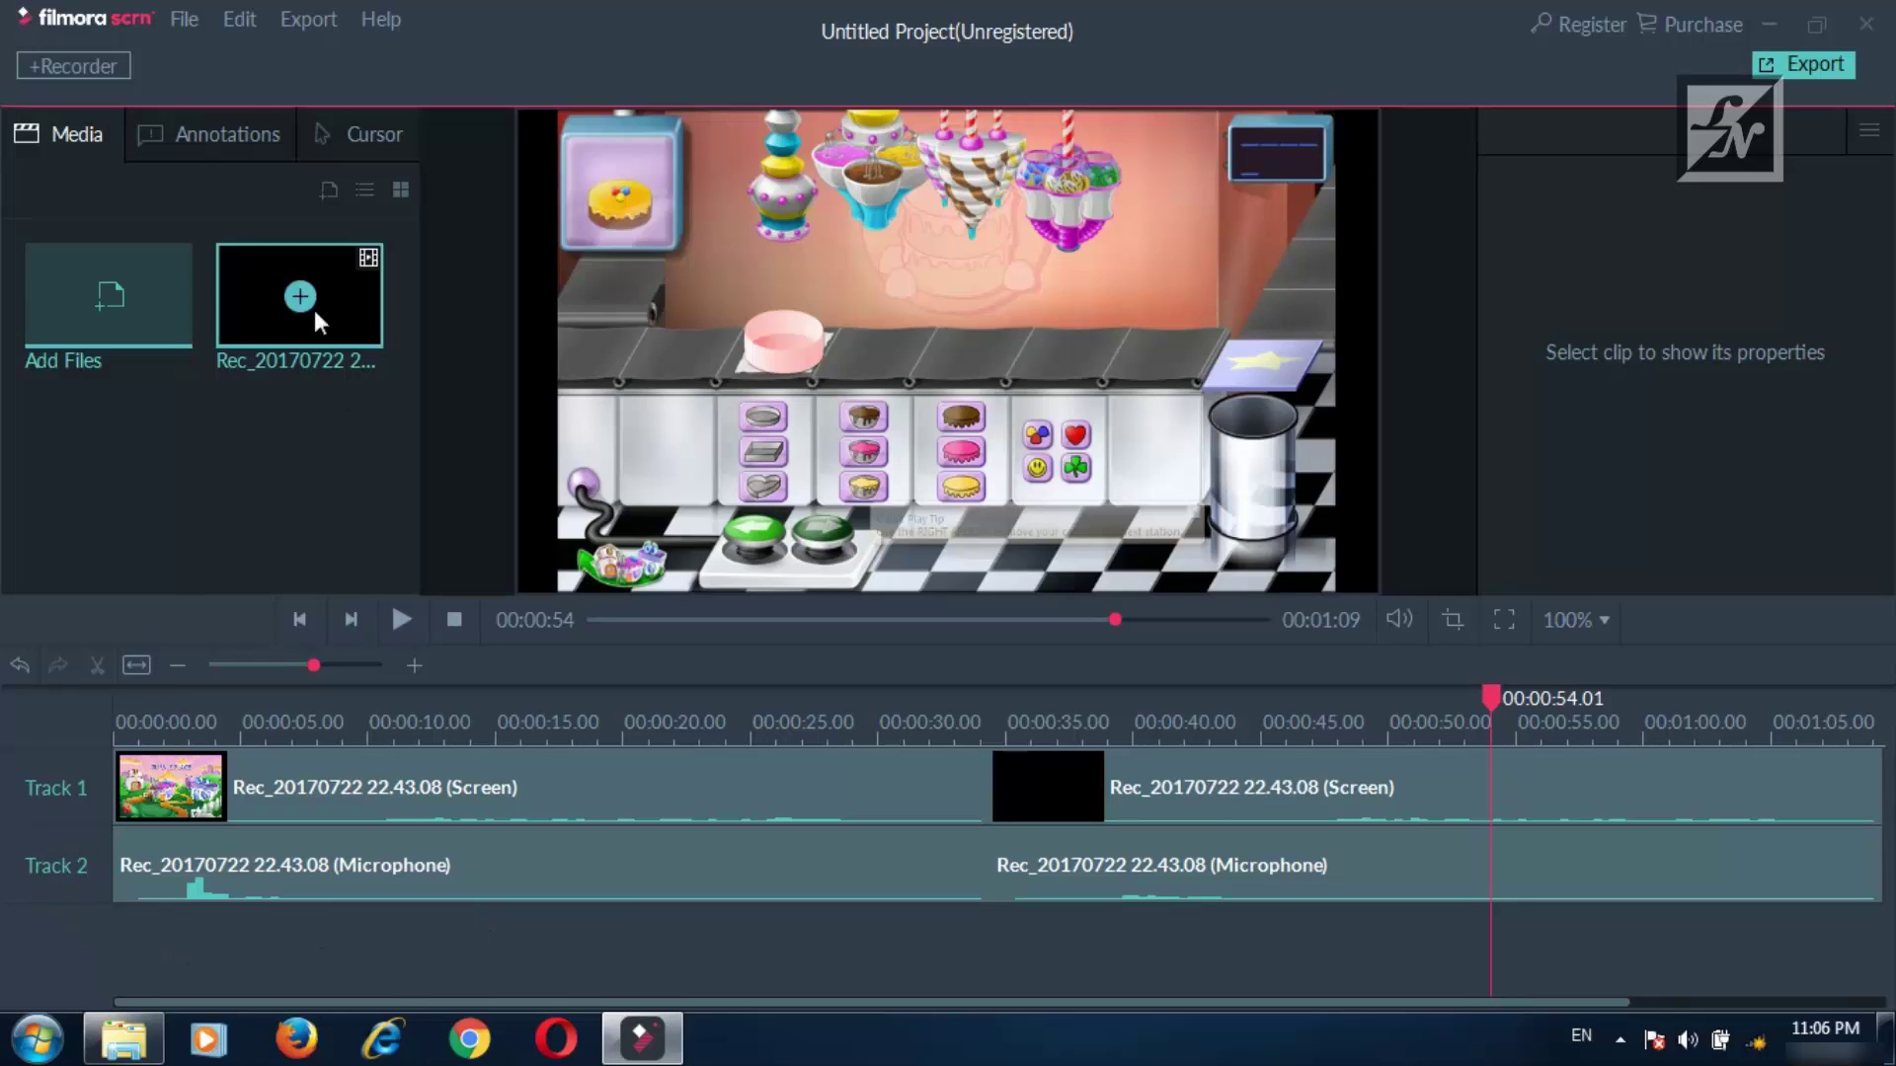
left_click_drag(245, 287, 73, 933)
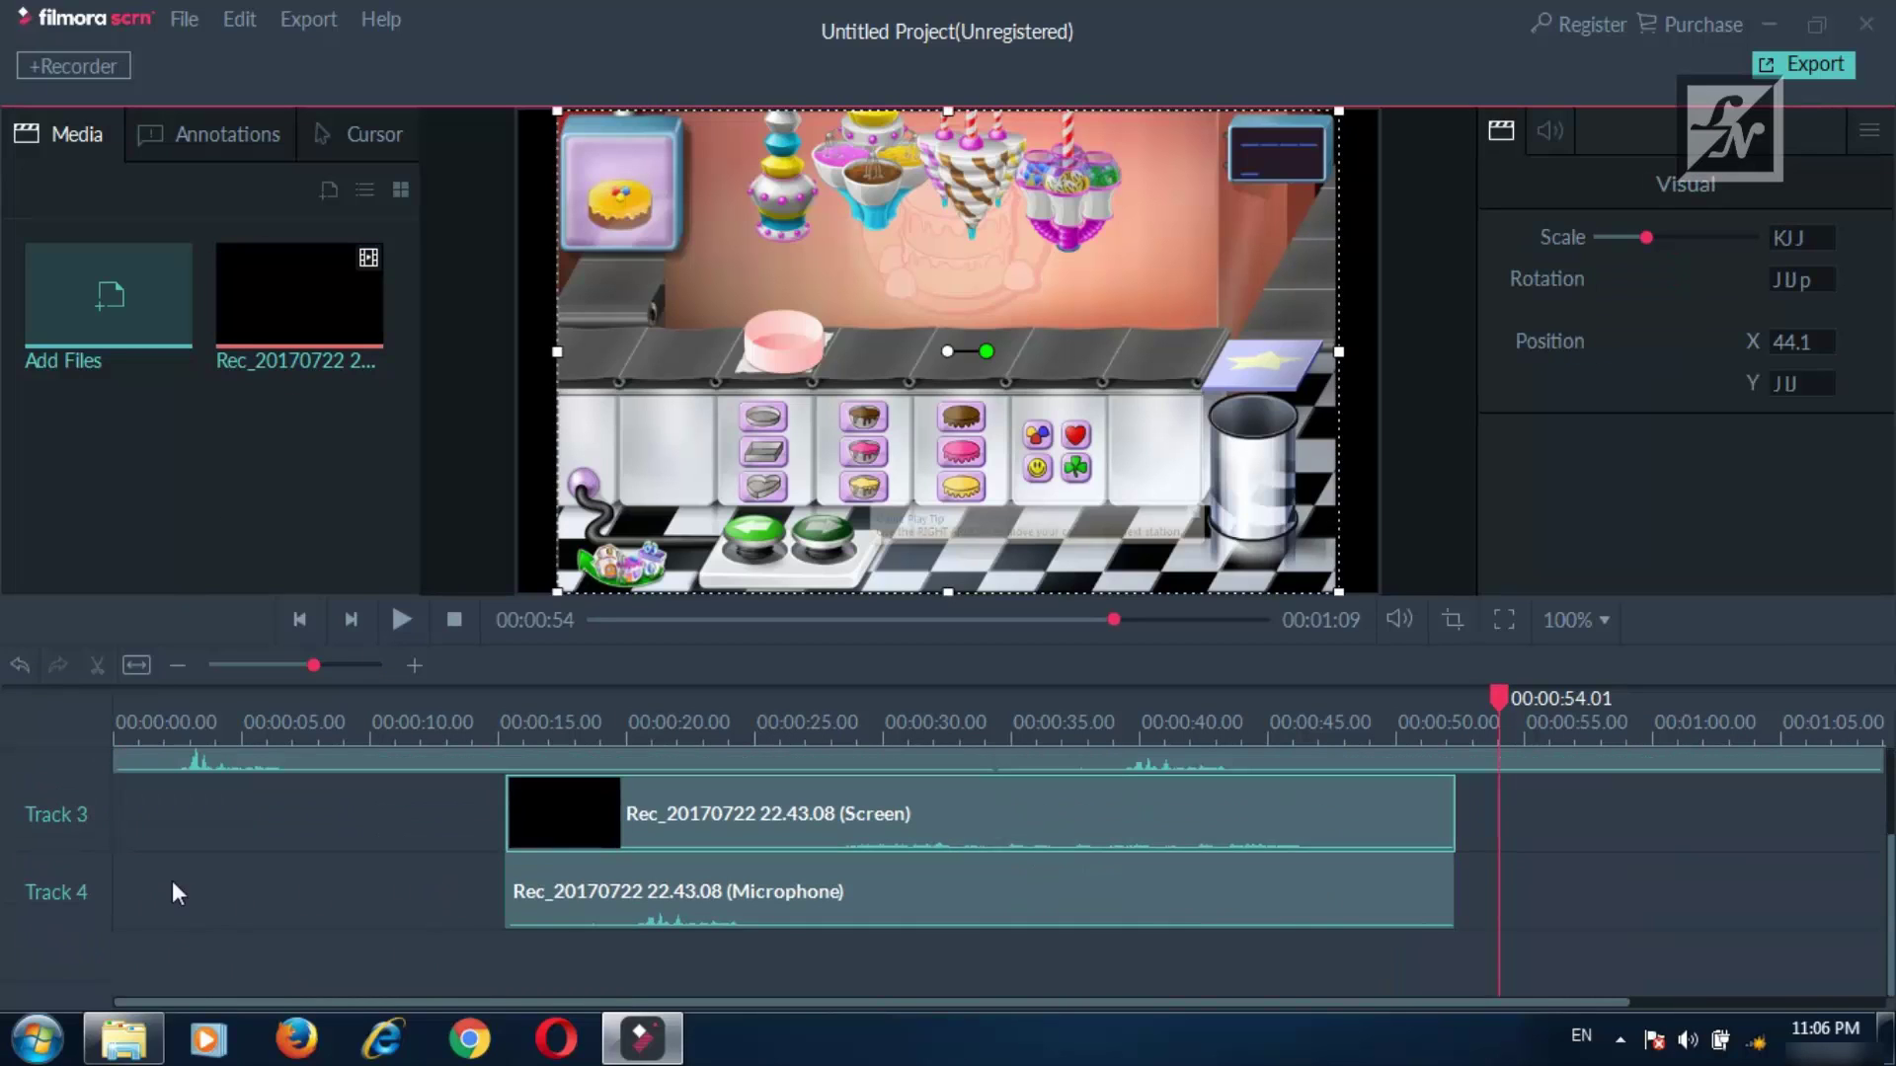
left_click_drag(655, 839, 181, 837)
left_click_drag(563, 913, 161, 893)
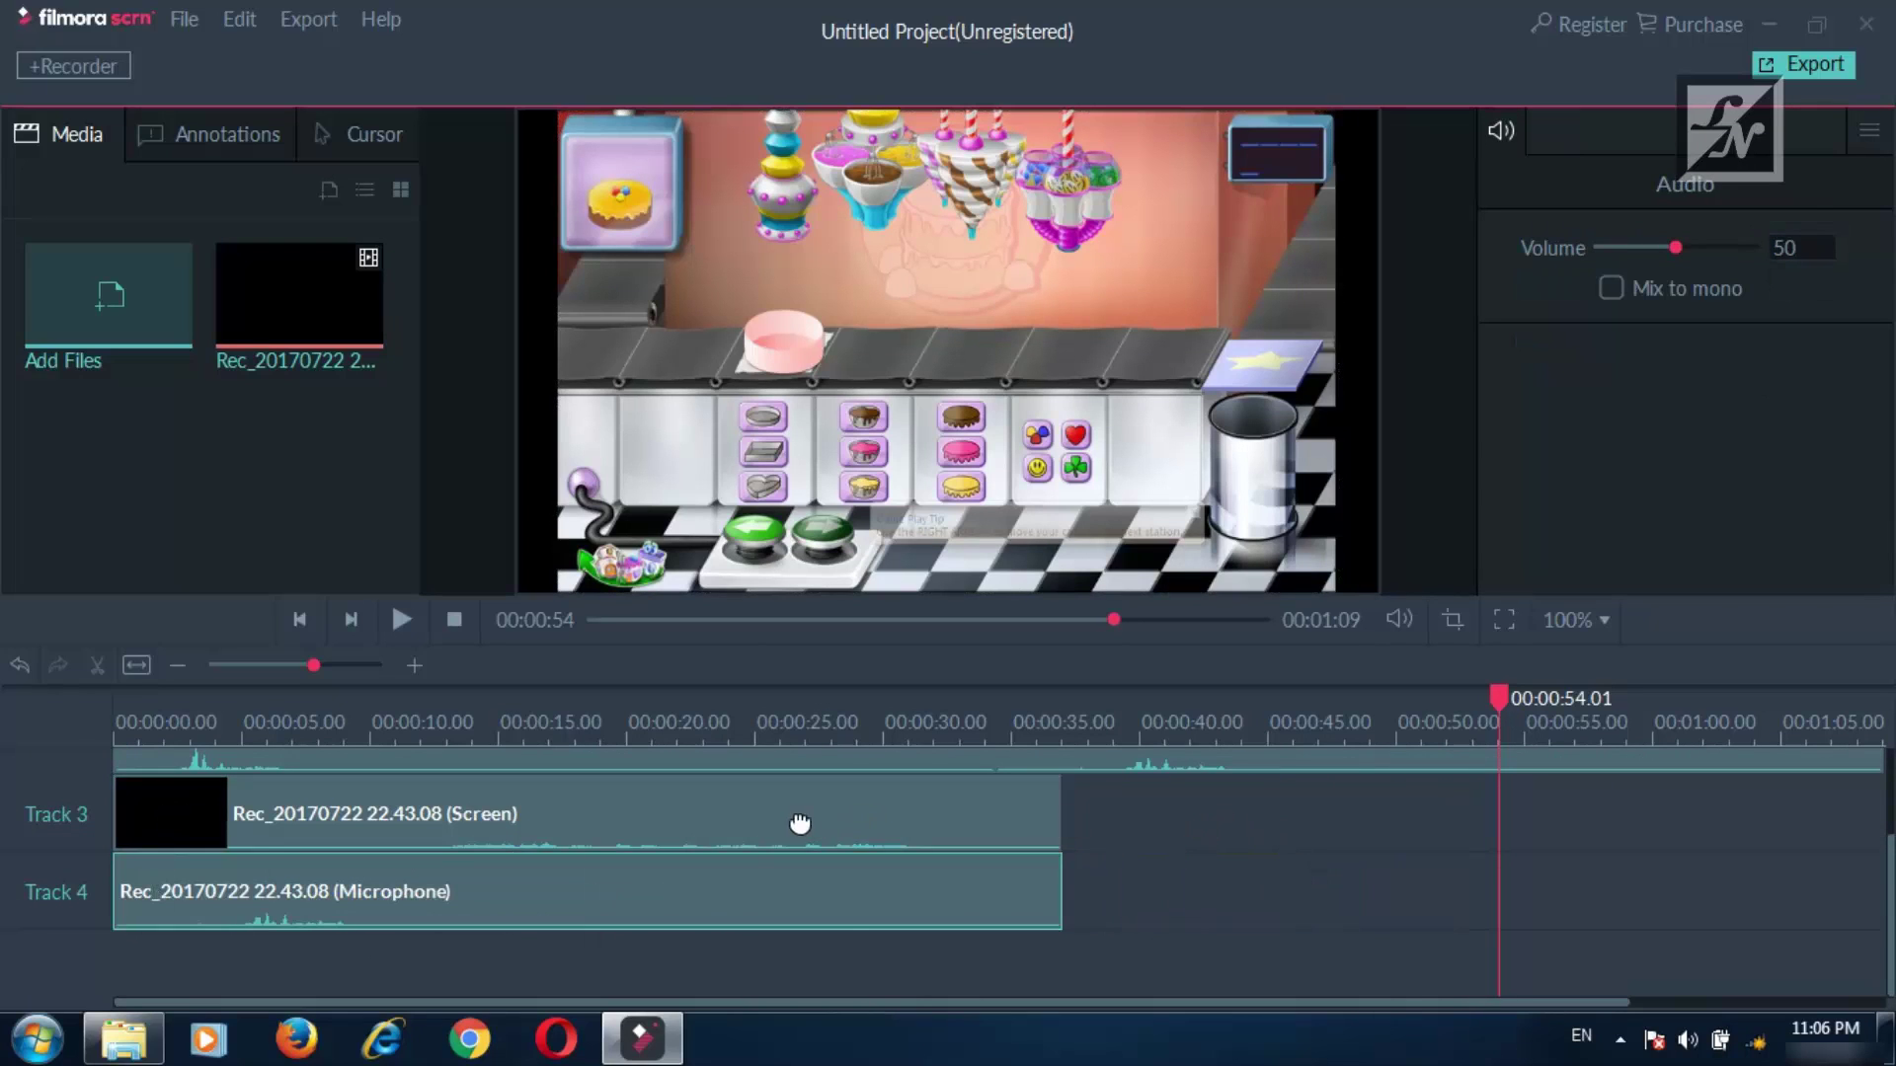
left_click_drag(800, 823, 867, 829)
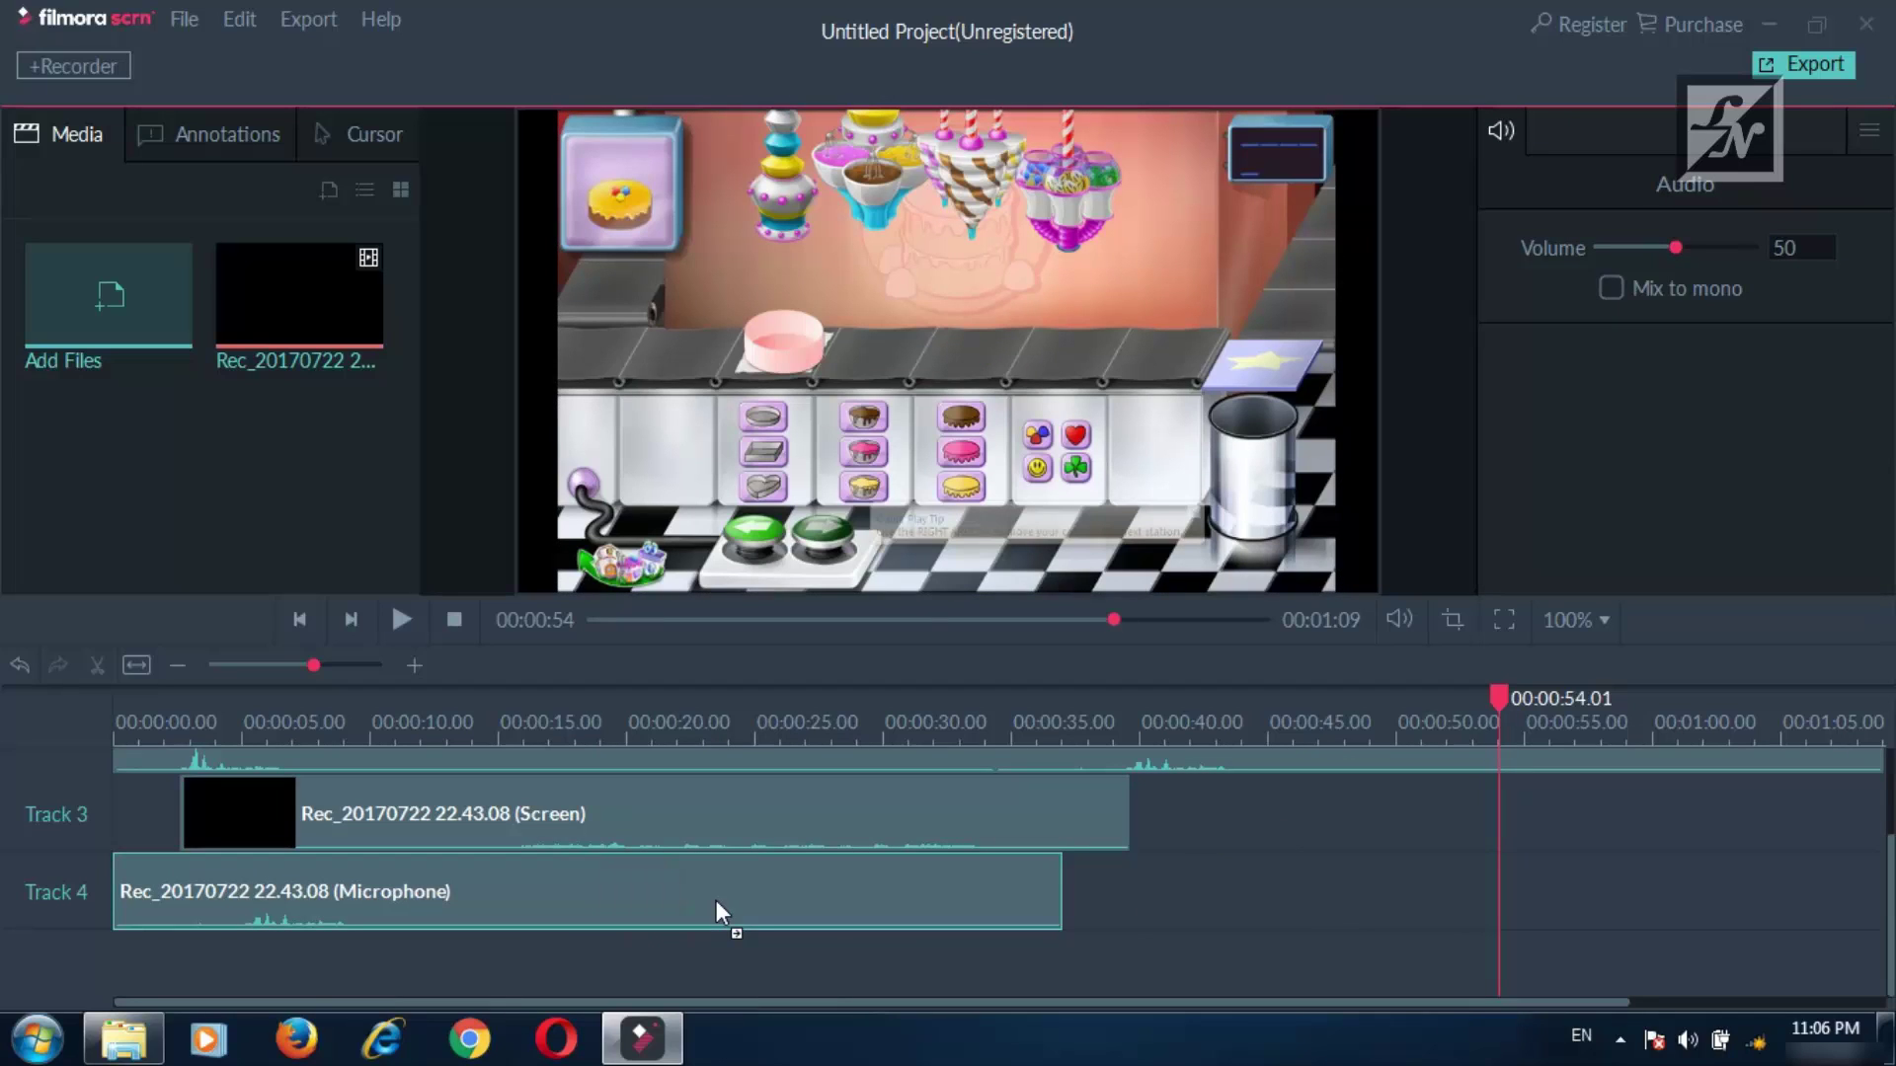
Delete the screen clip from track 3 and the microphone clip from track 4.
right_click(749, 821)
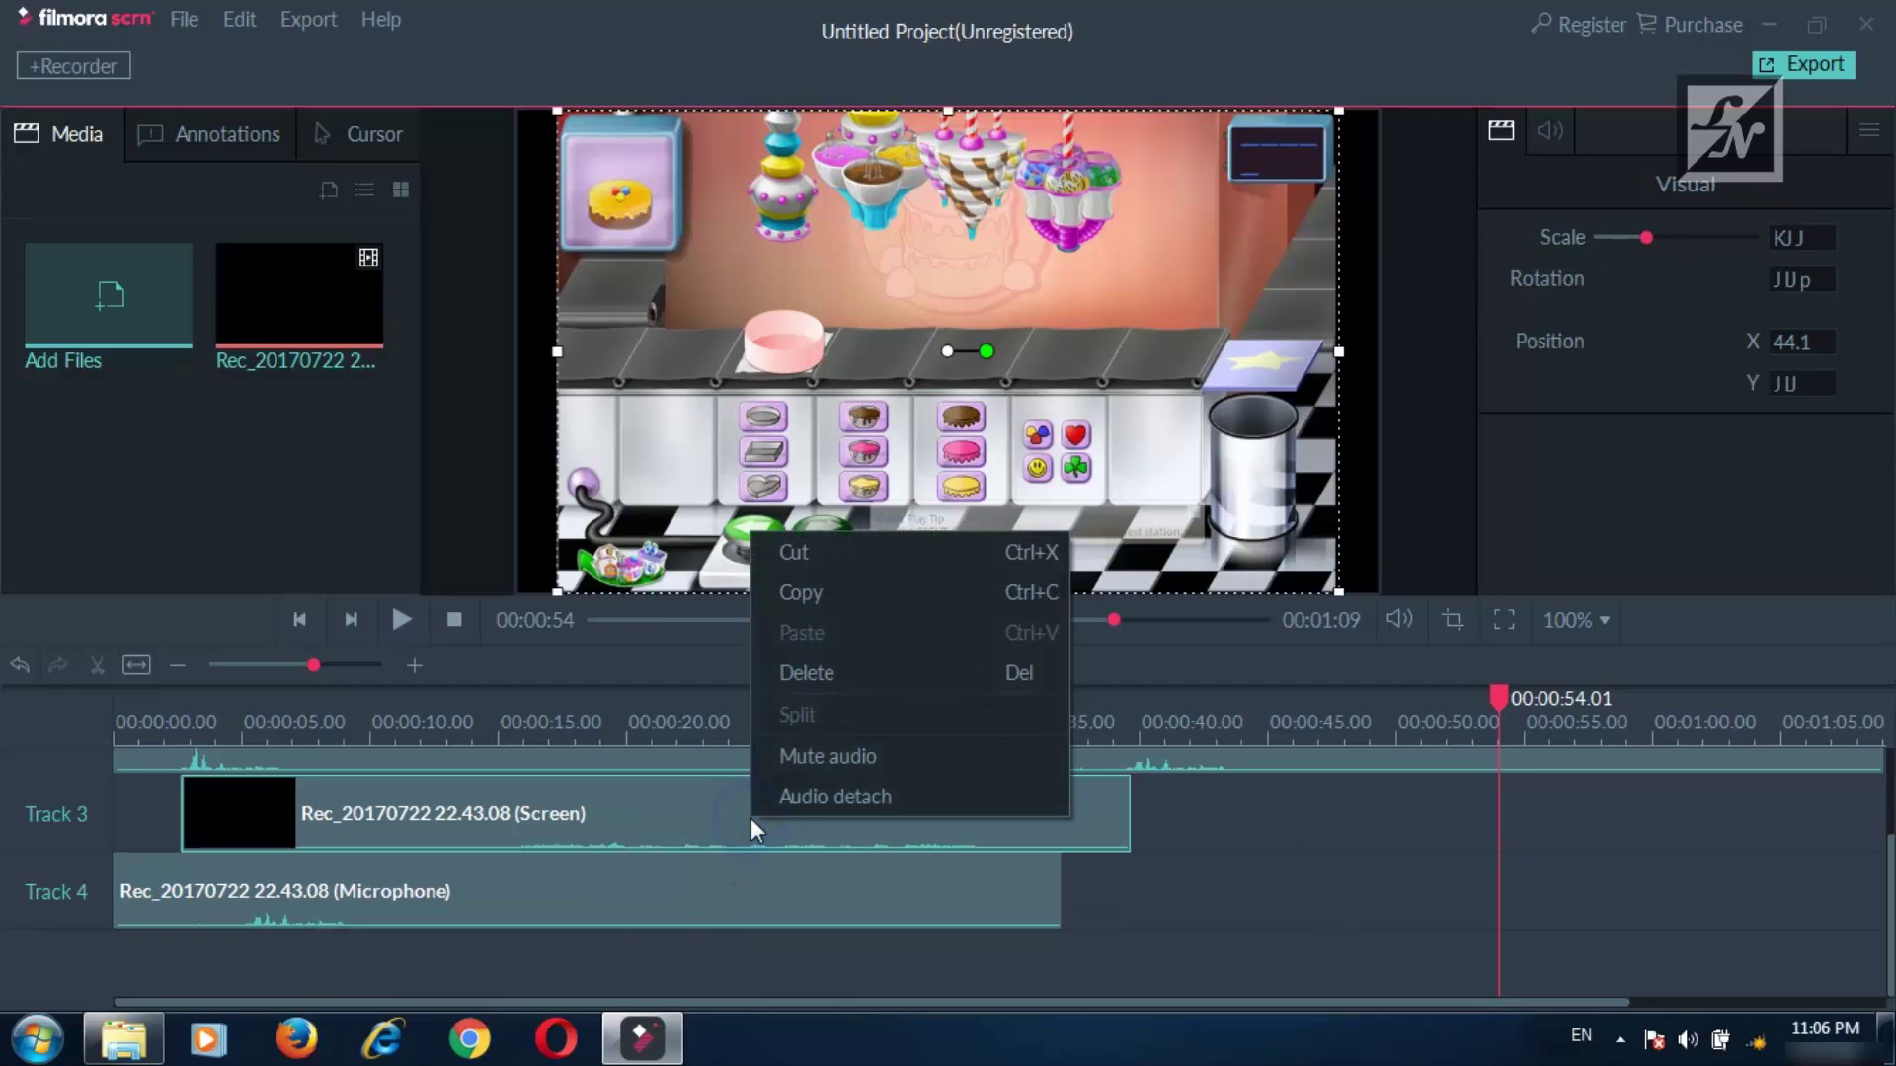
left_click(818, 671)
right_click(660, 880)
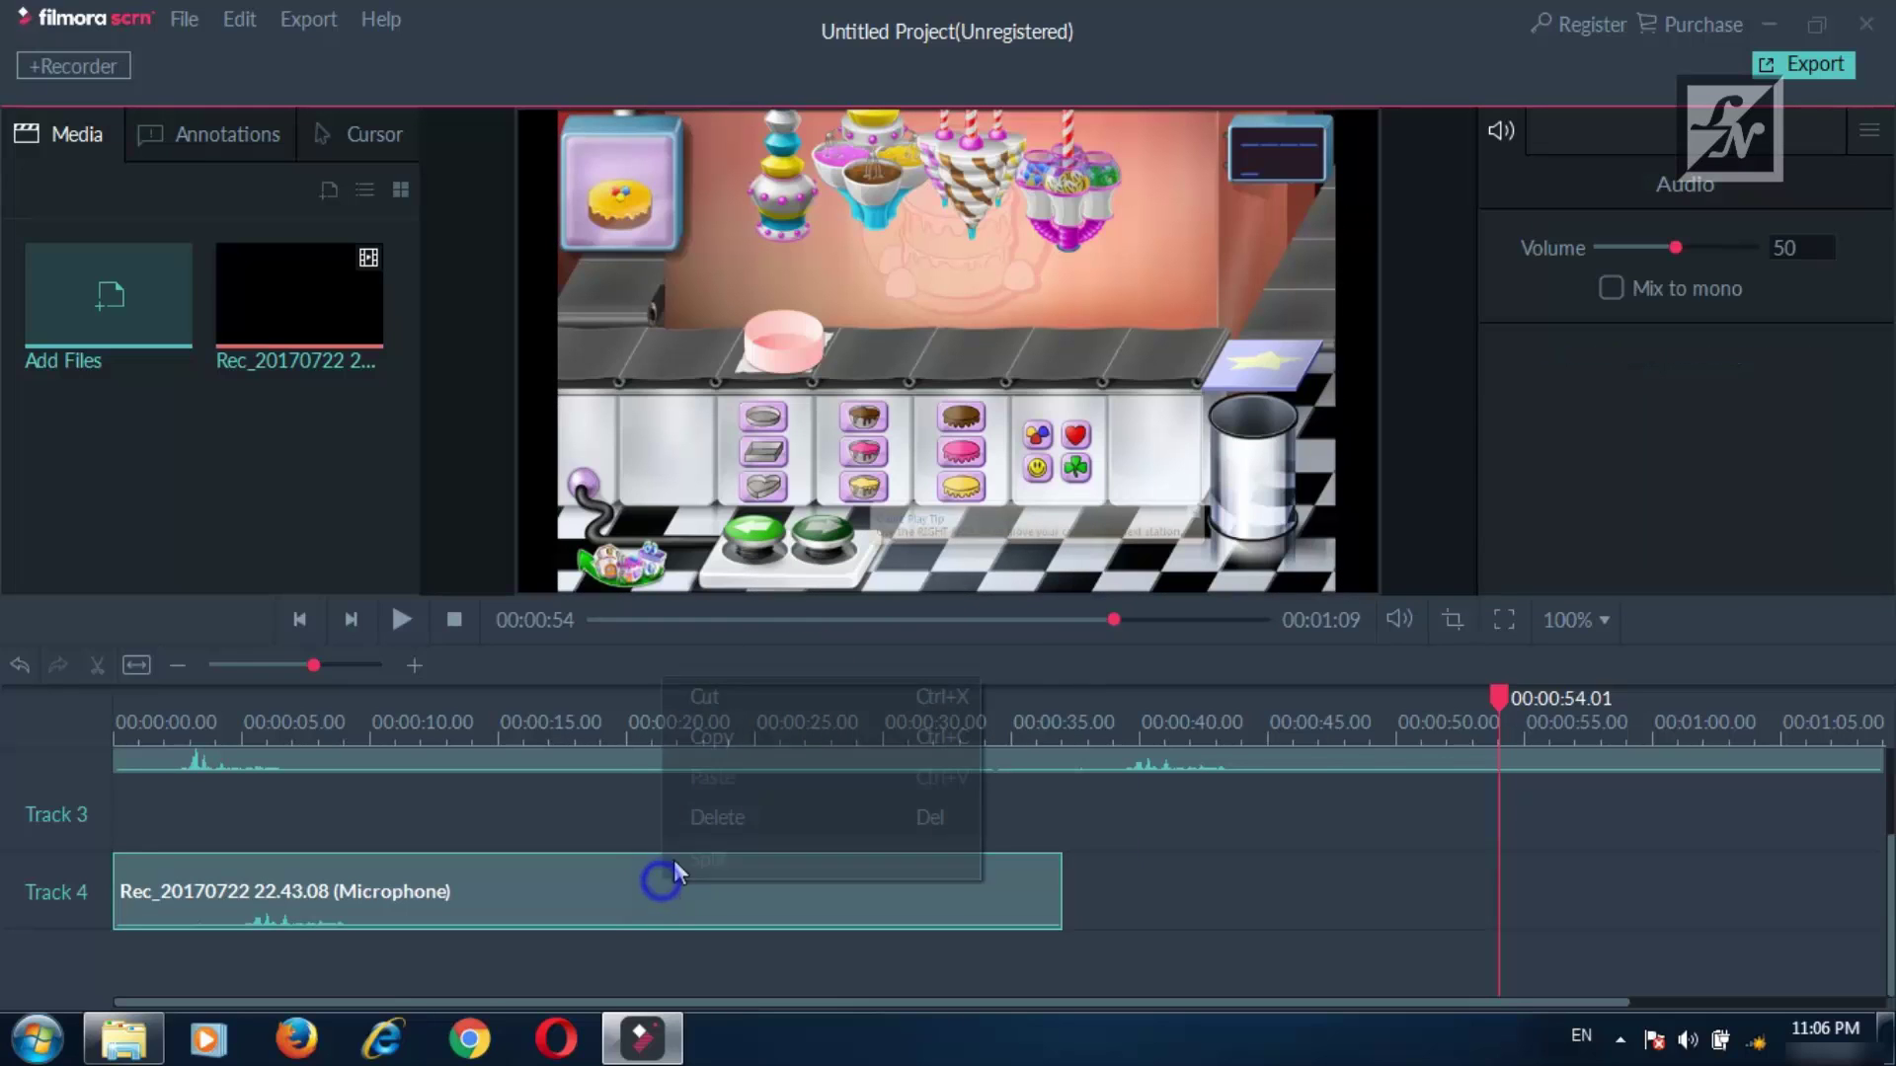
left_click(709, 798)
Import Rec_20170721 23.03.07.mp4 and place it on tracks 3 and 4 at the timeline's start.
left_click(145, 272)
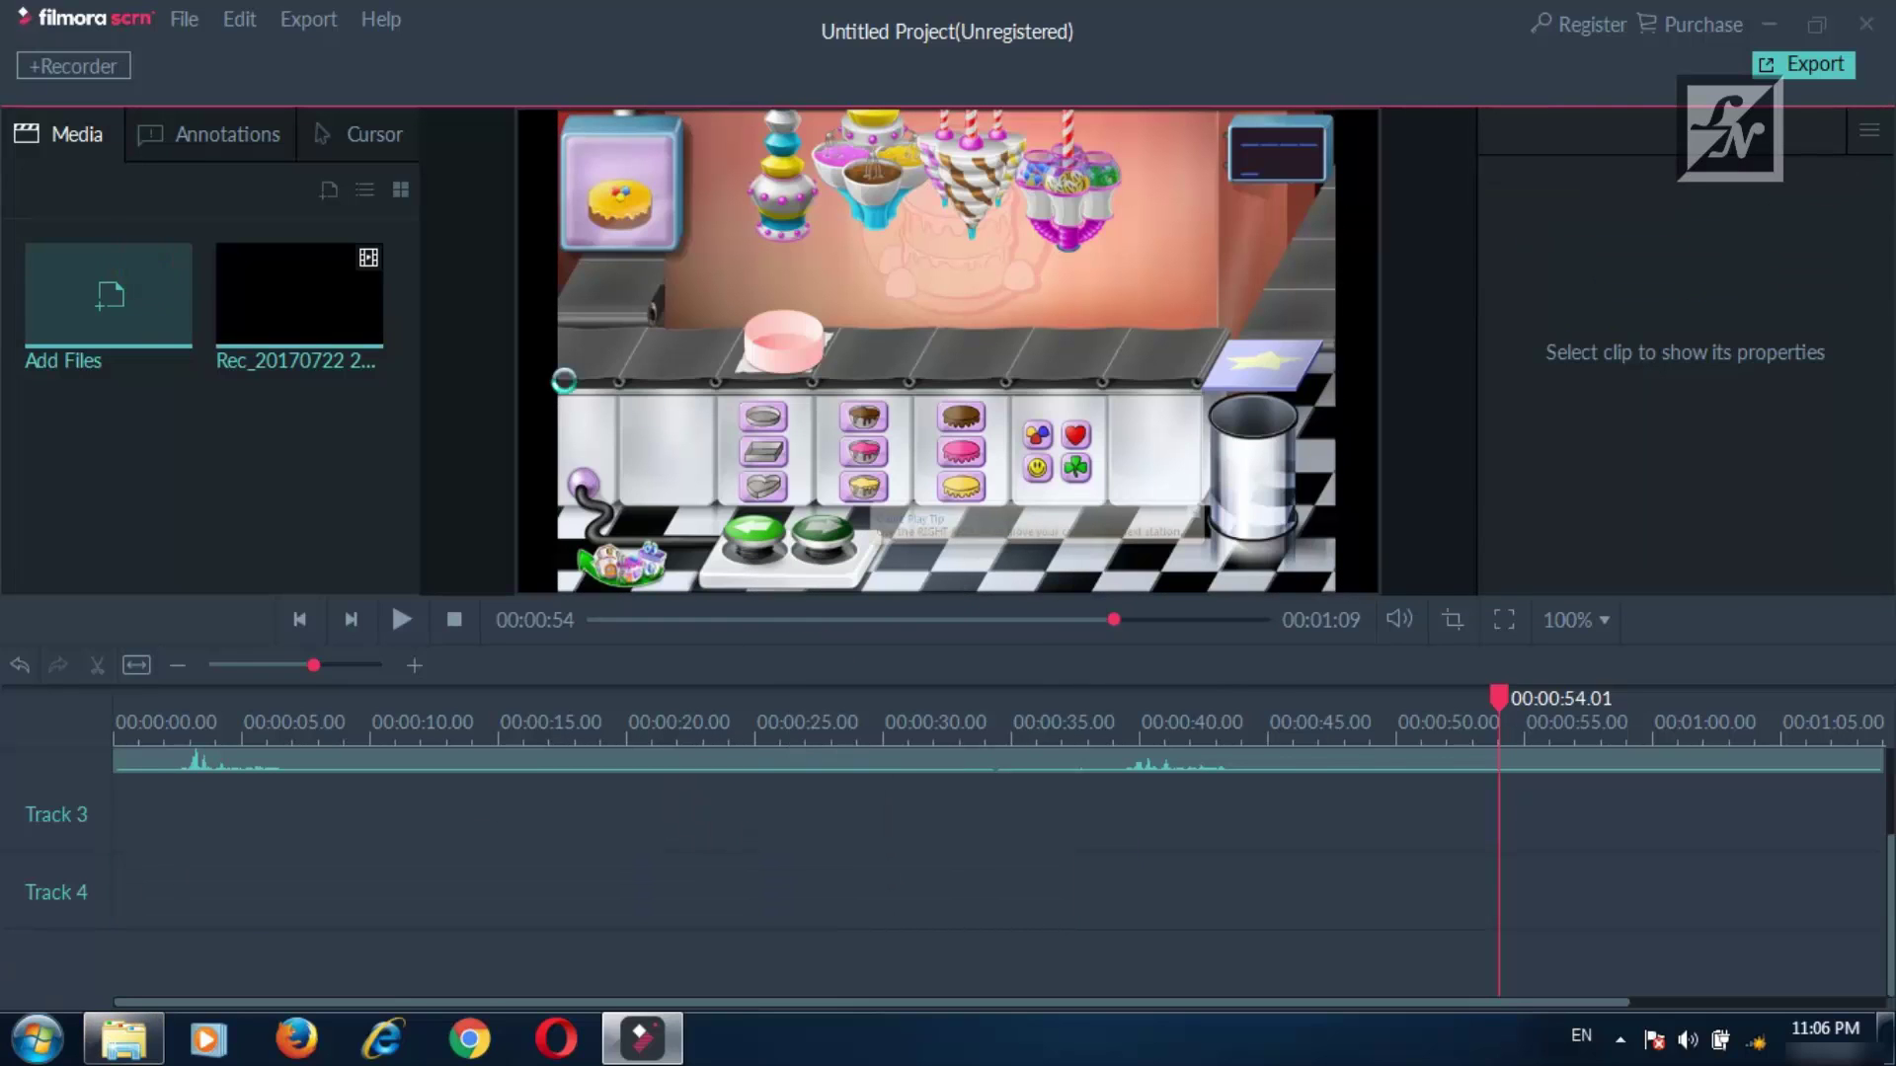
left_click(672, 399)
left_click(1023, 721)
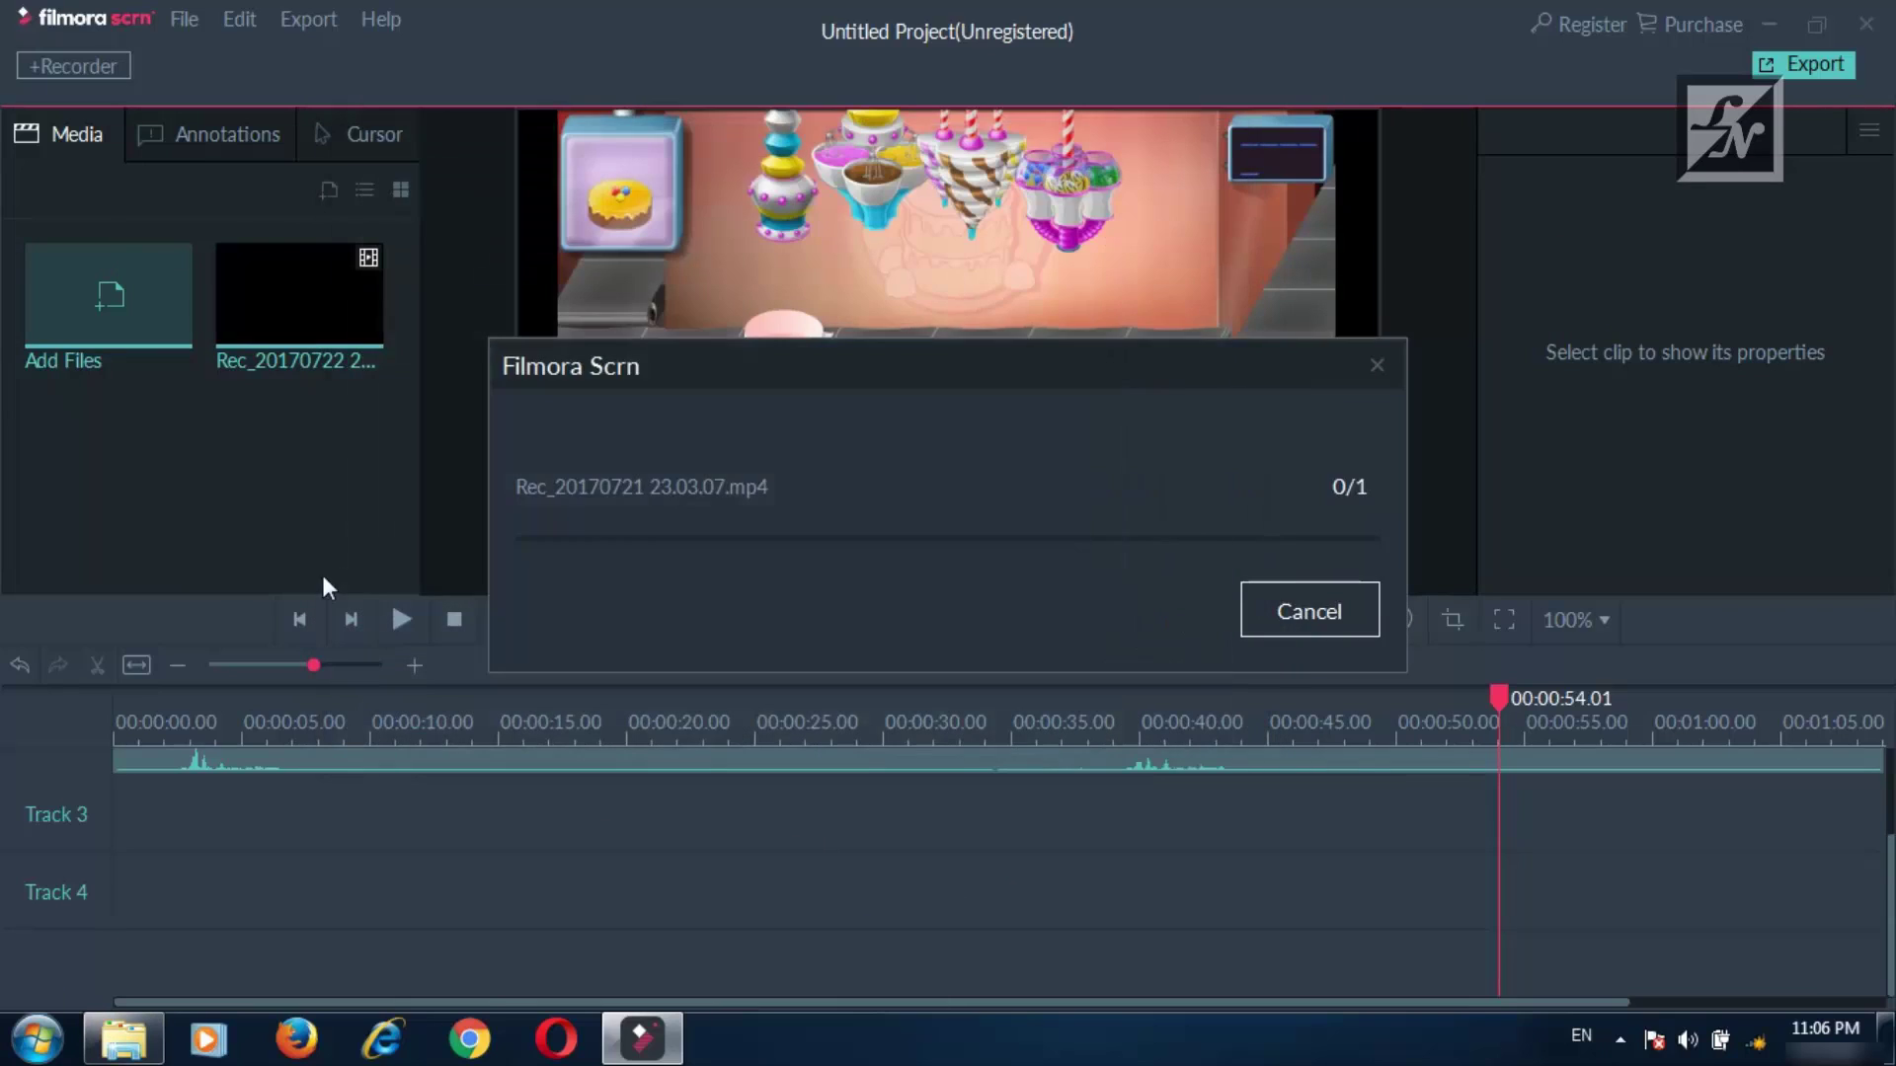
mouse_move(121, 465)
left_click_drag(61, 427, 158, 719)
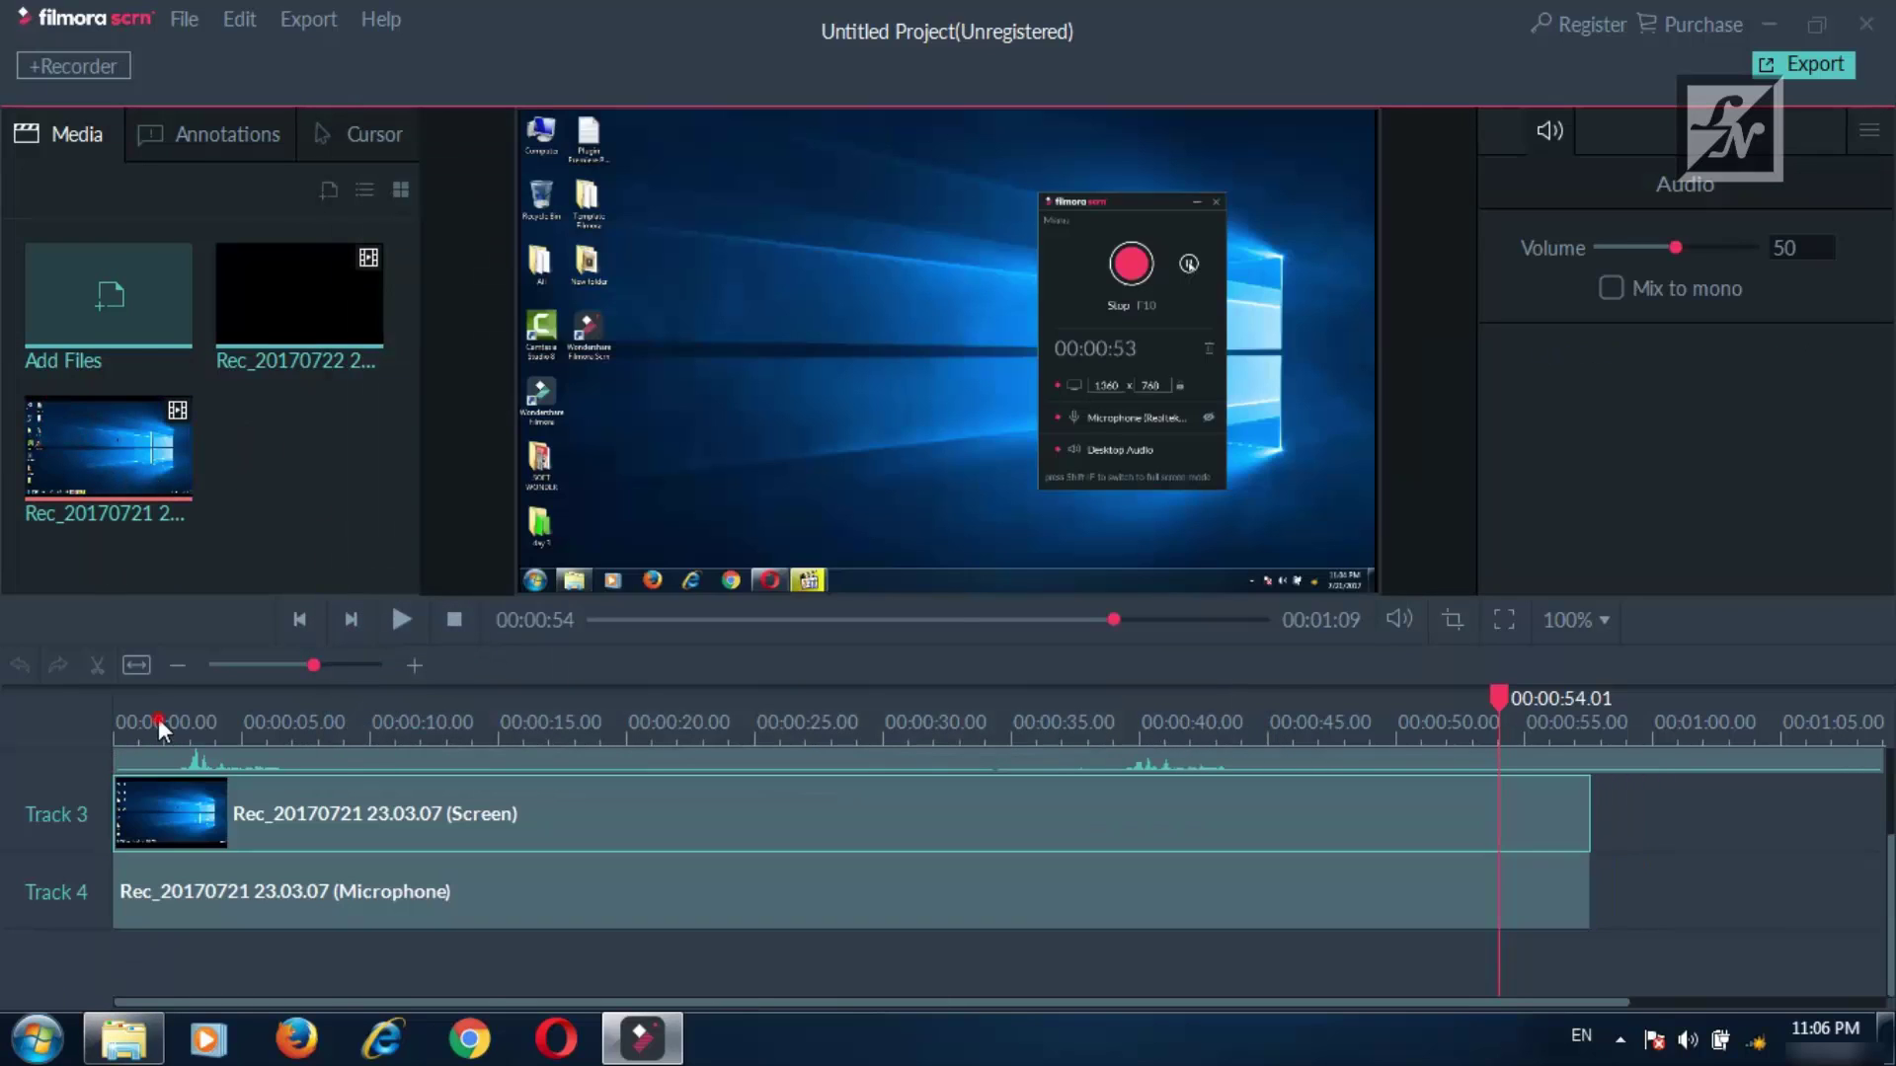
Preview the new recording at 00:00:01.18 and 00:00:05.00 and look over the clips on all four tracks.
left_click(158, 719)
scroll(336, 855, "up", 2)
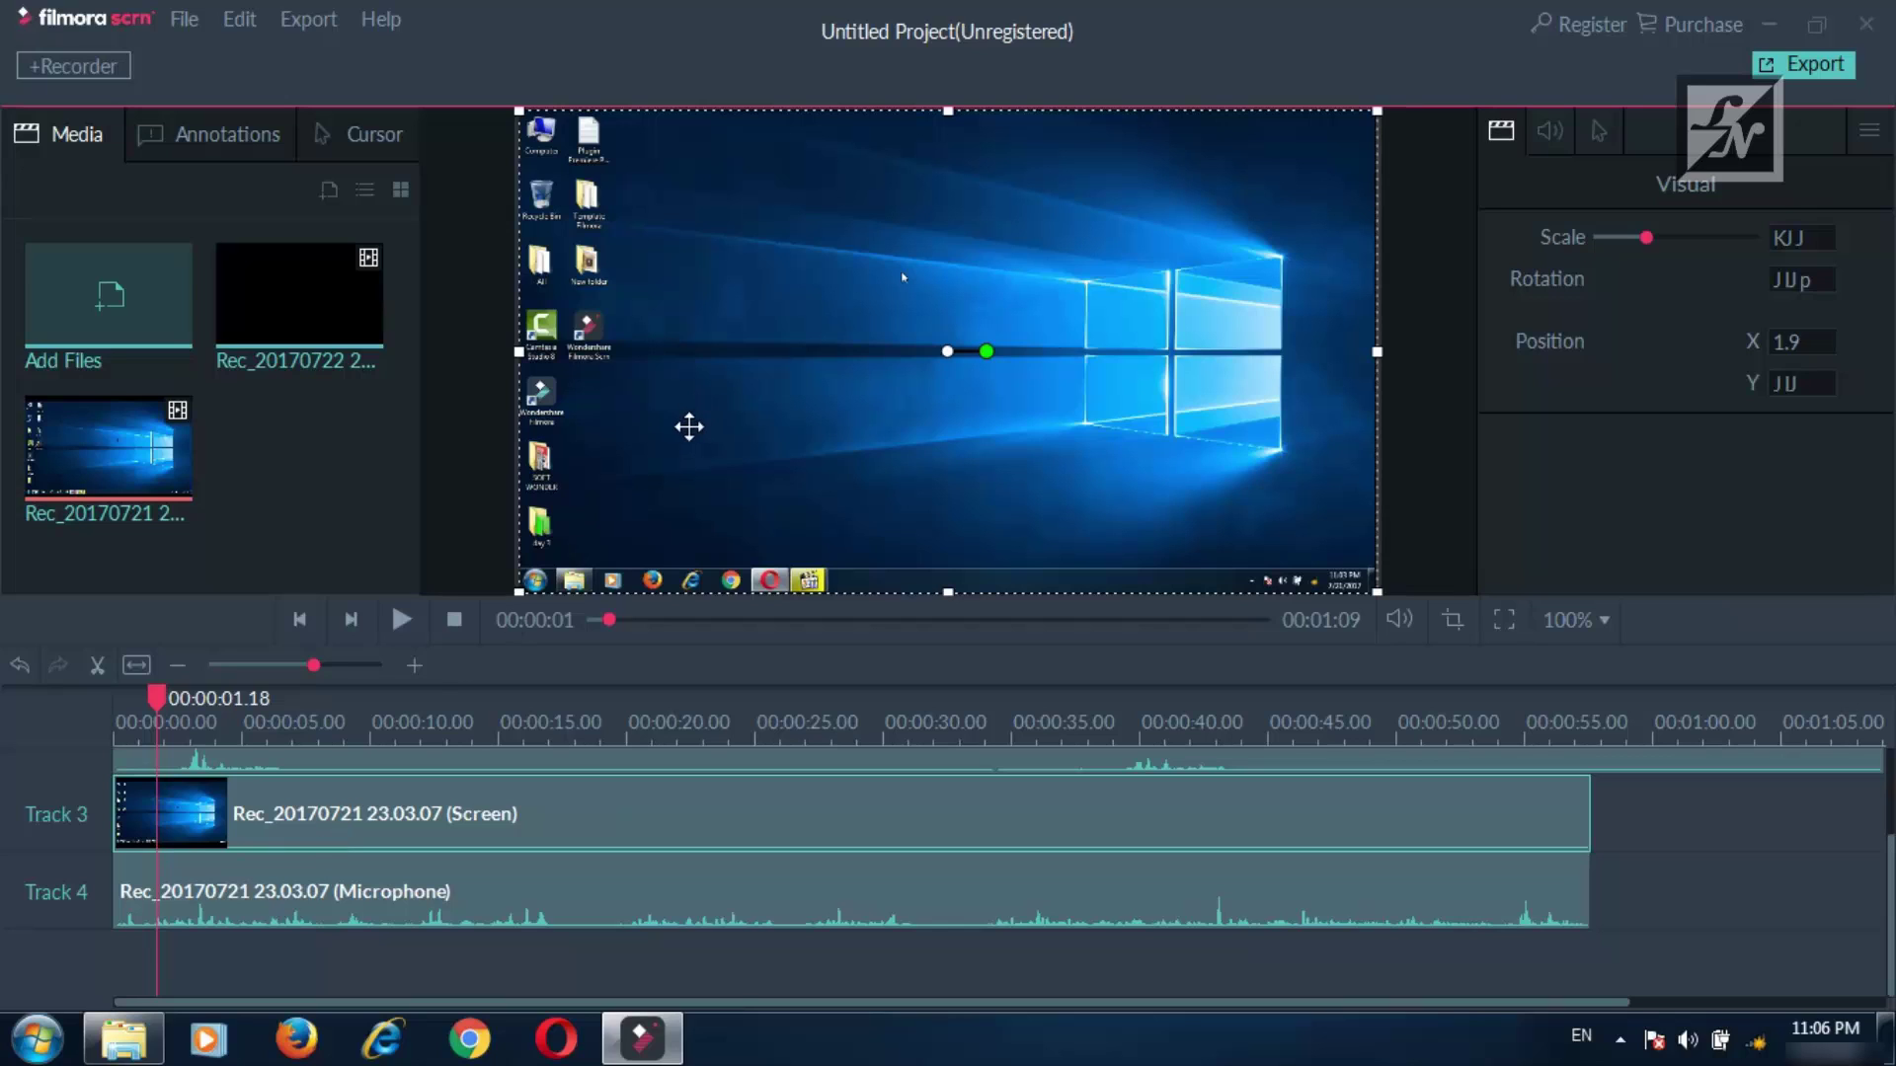
scroll(433, 813, "up", 1)
scroll(430, 819, "up", 1)
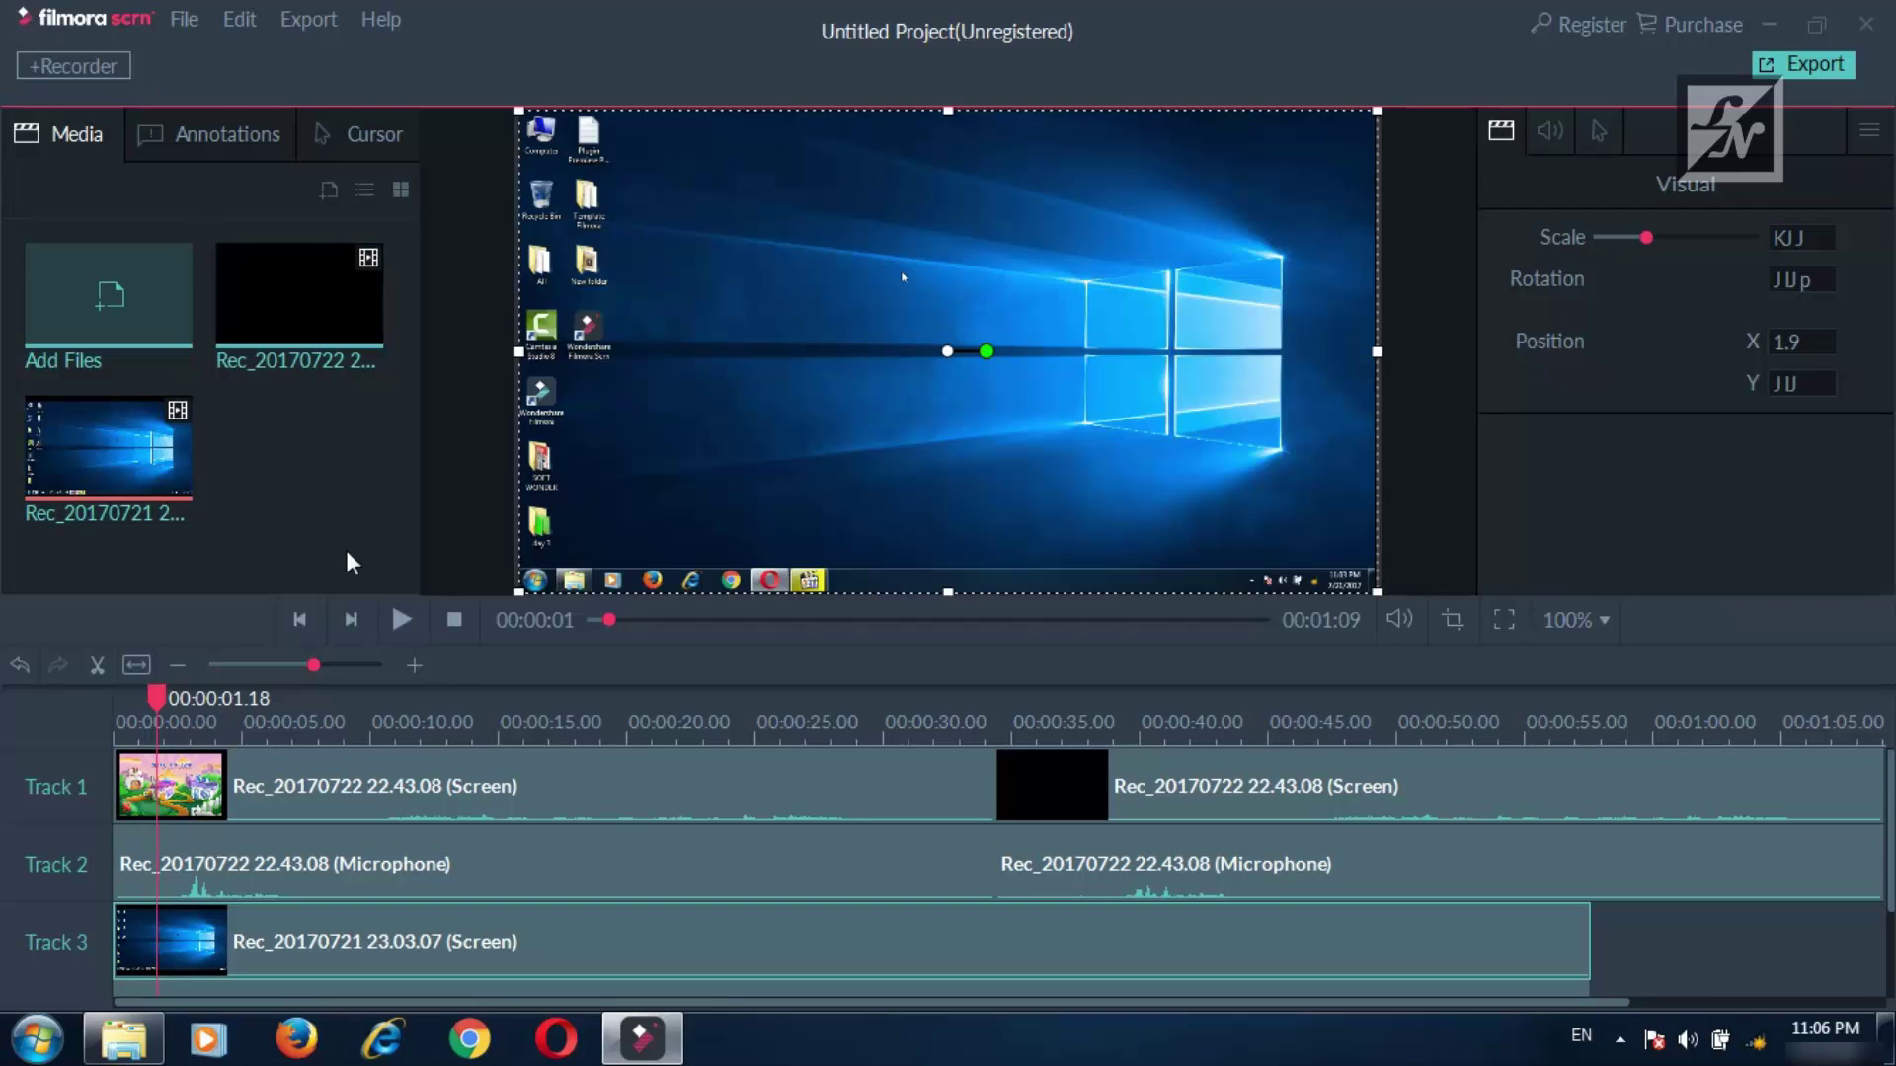
scroll(398, 839, "down", 2)
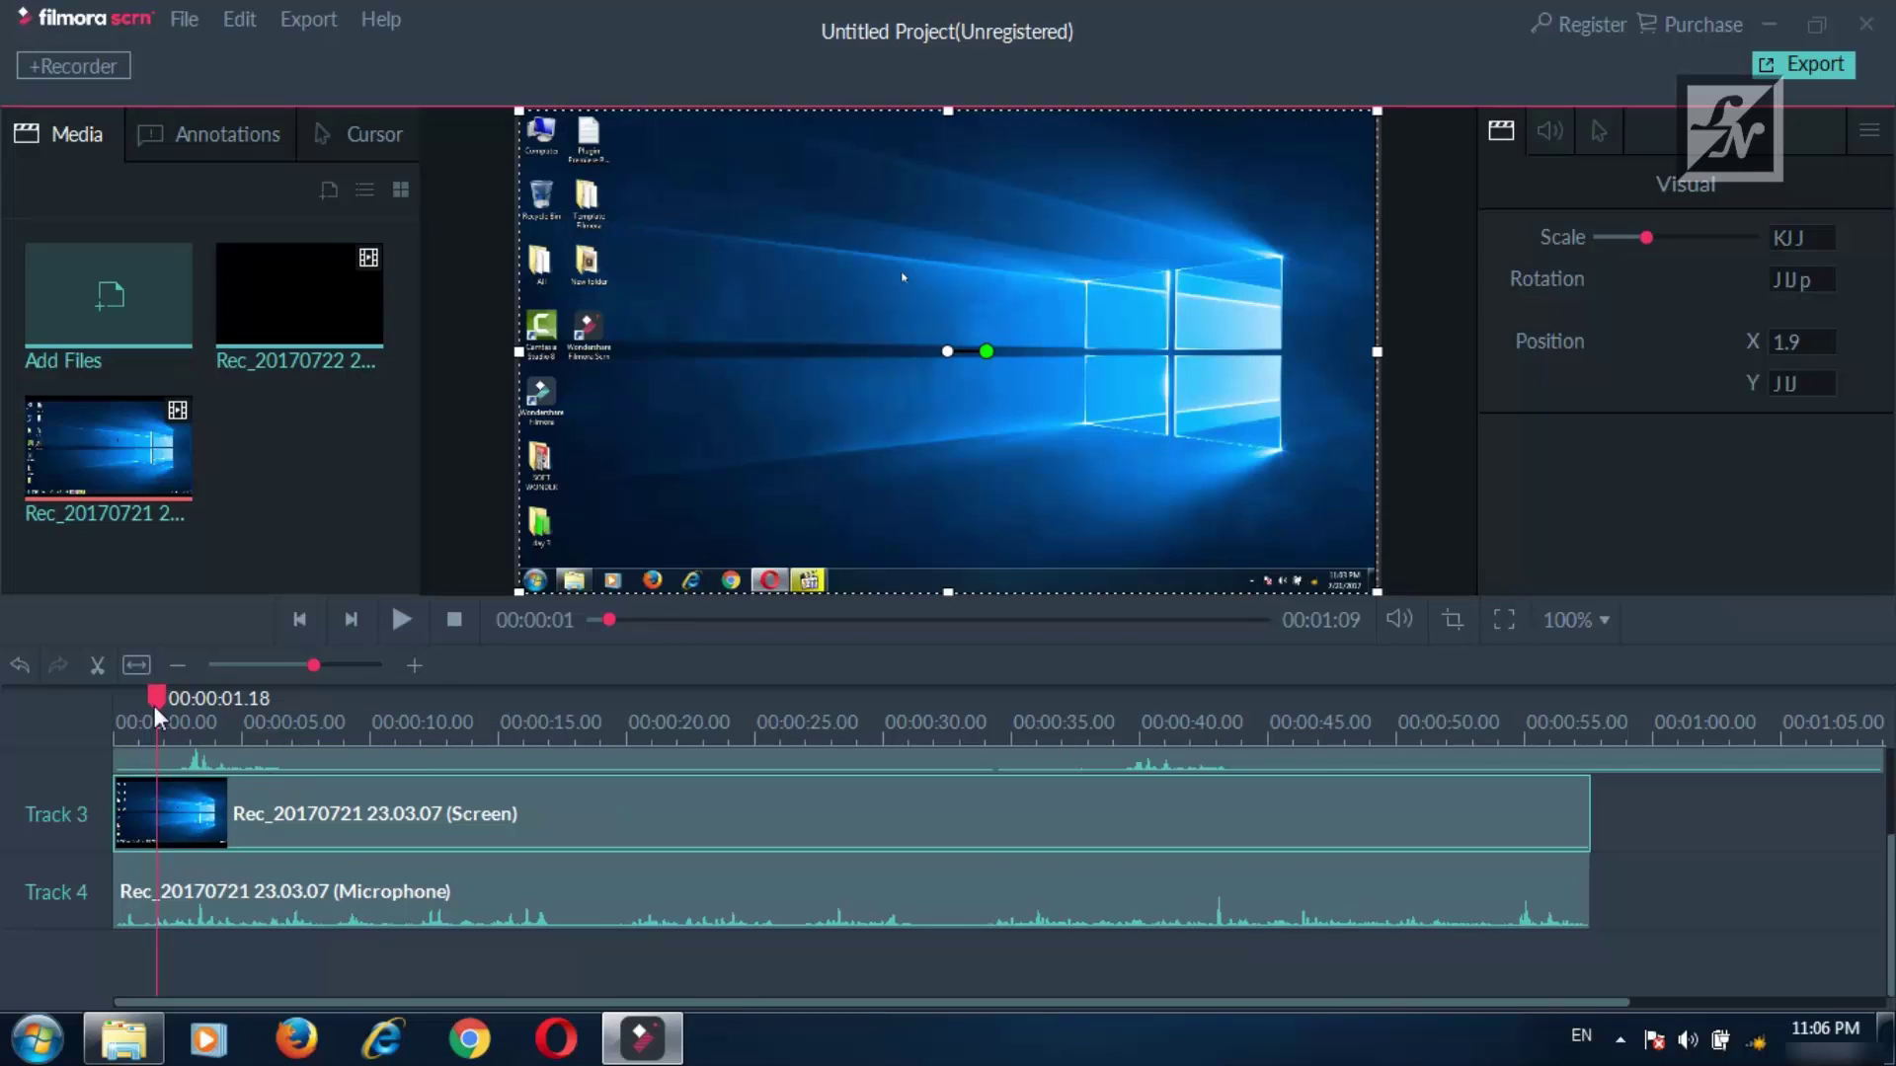
left_click_drag(154, 707, 241, 711)
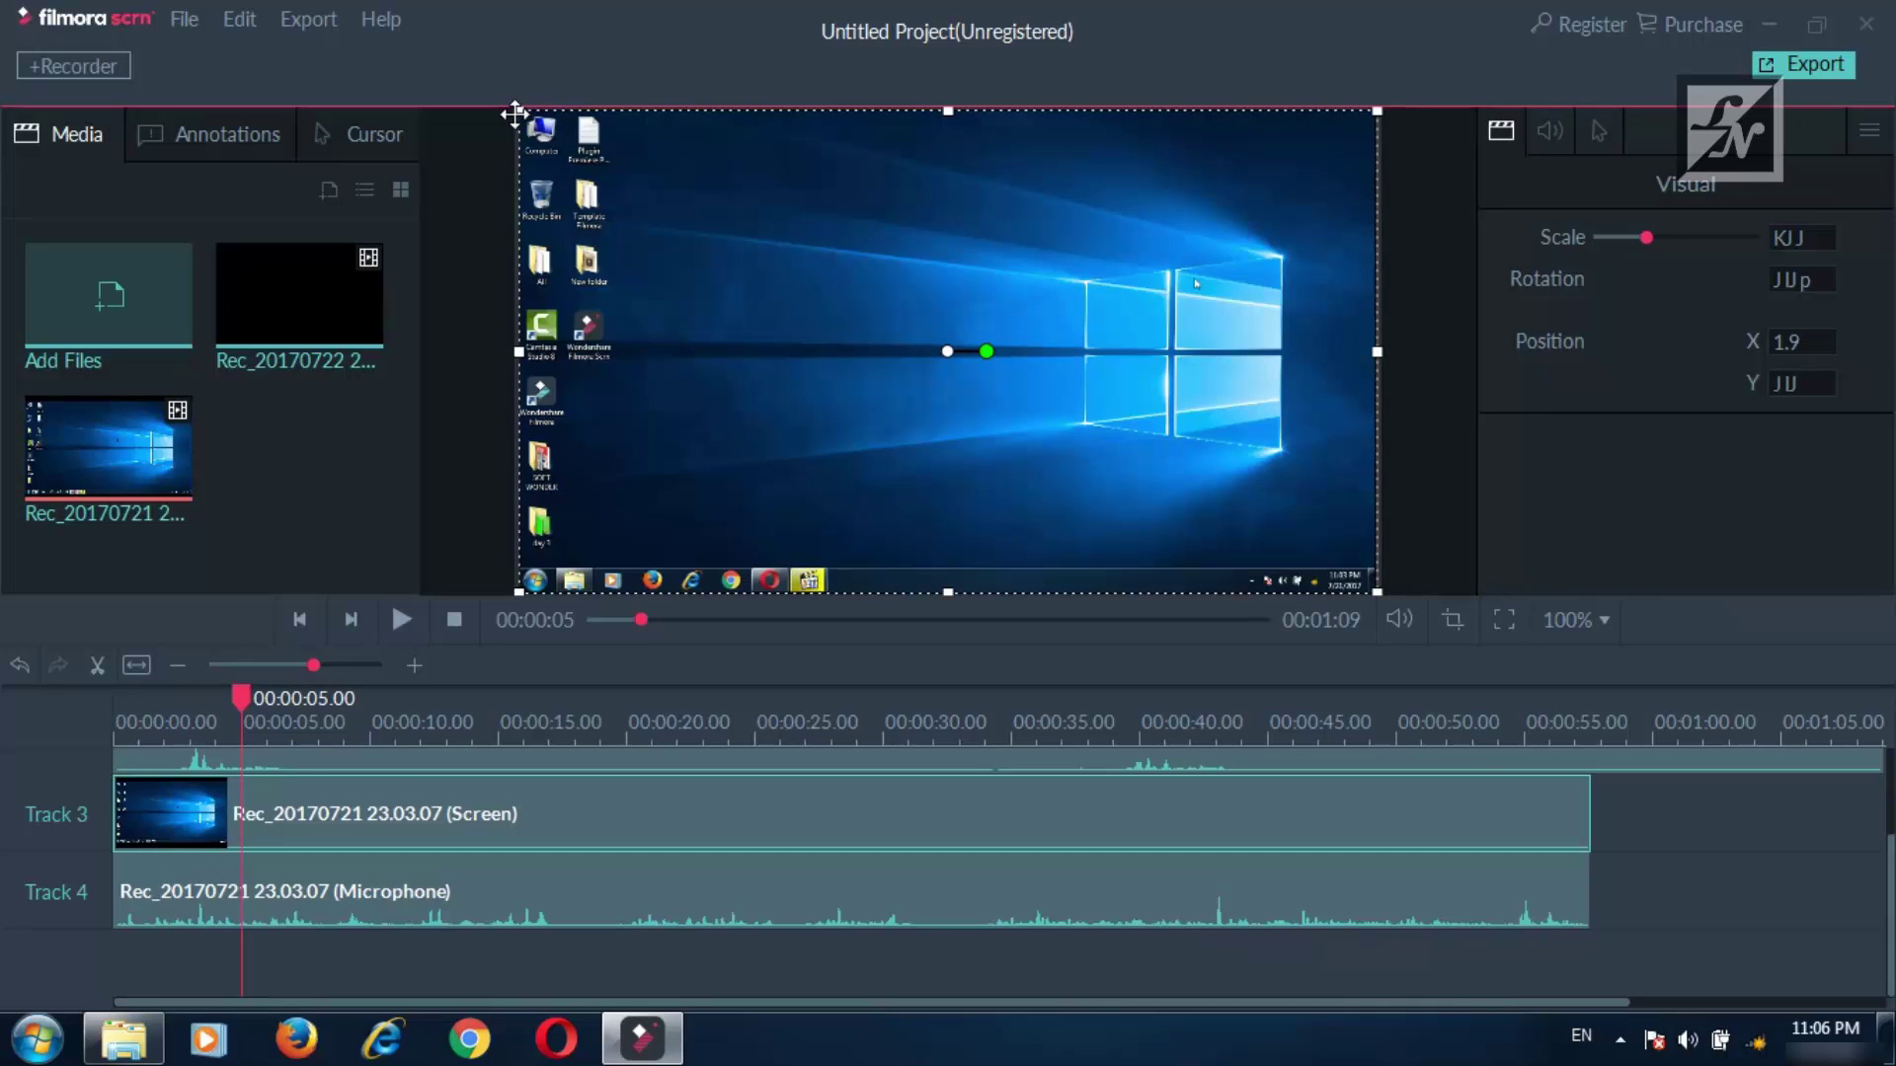
Scale the track 3 screen recording down to 29 as a small overlay in the lower-right corner of the video frame.
left_click_drag(518, 113, 1168, 459)
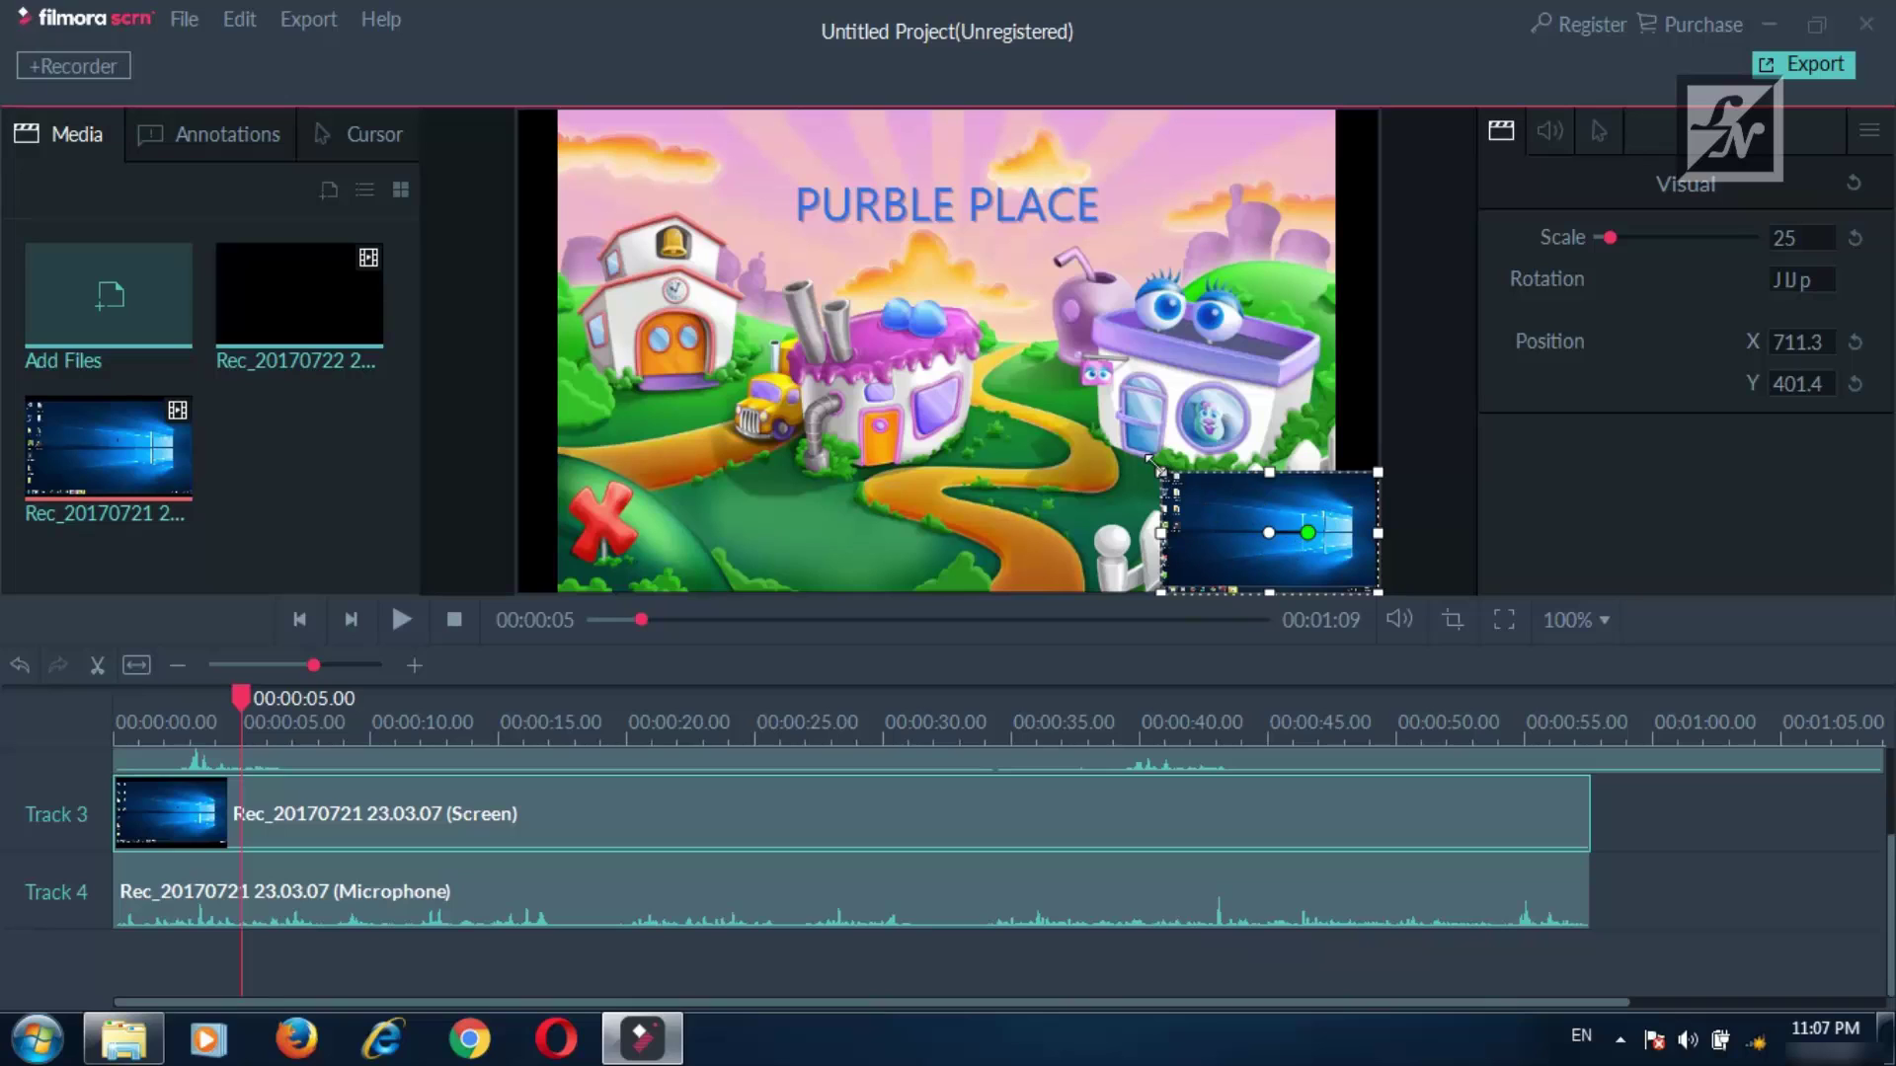
left_click_drag(1151, 460, 1118, 448)
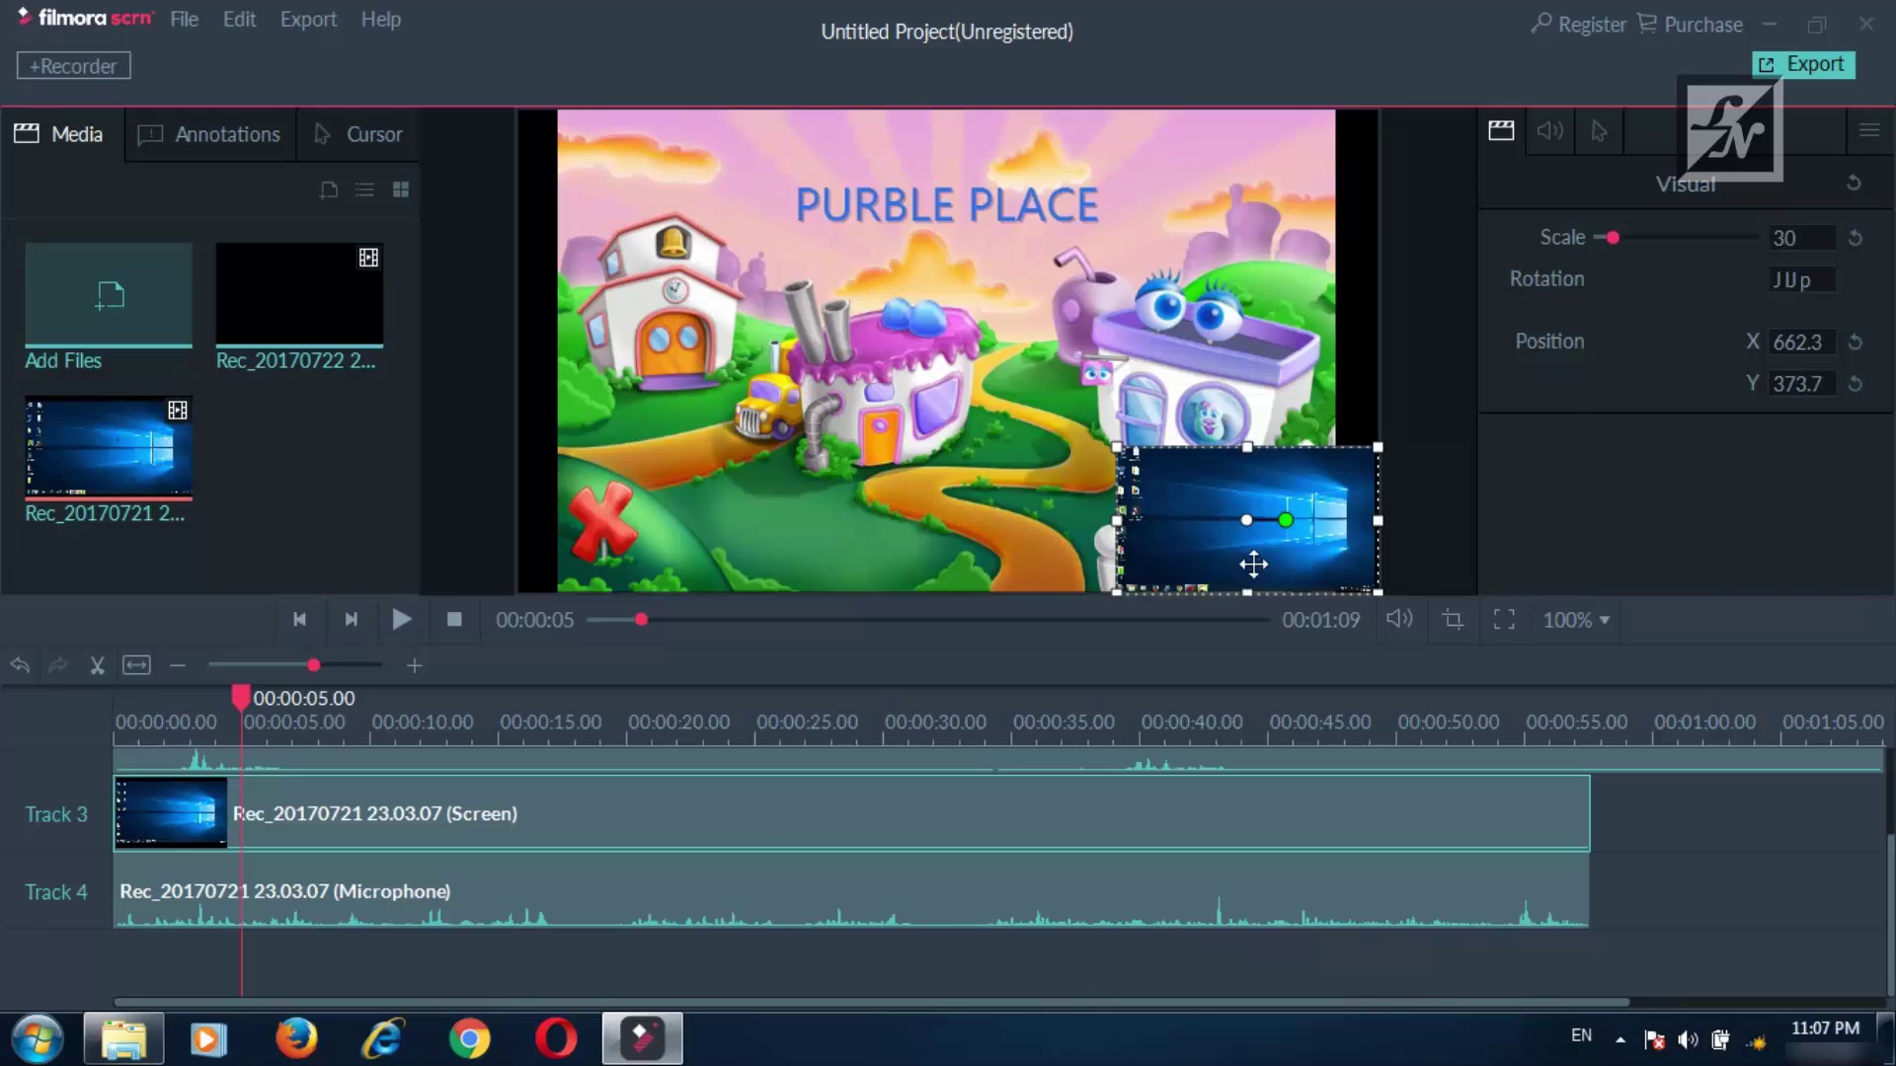
left_click(1113, 443)
left_click(1150, 472)
mouse_move(1107, 436)
left_mouse_down()
mouse_move(1073, 408)
mouse_move(1128, 452)
left_mouse_up()
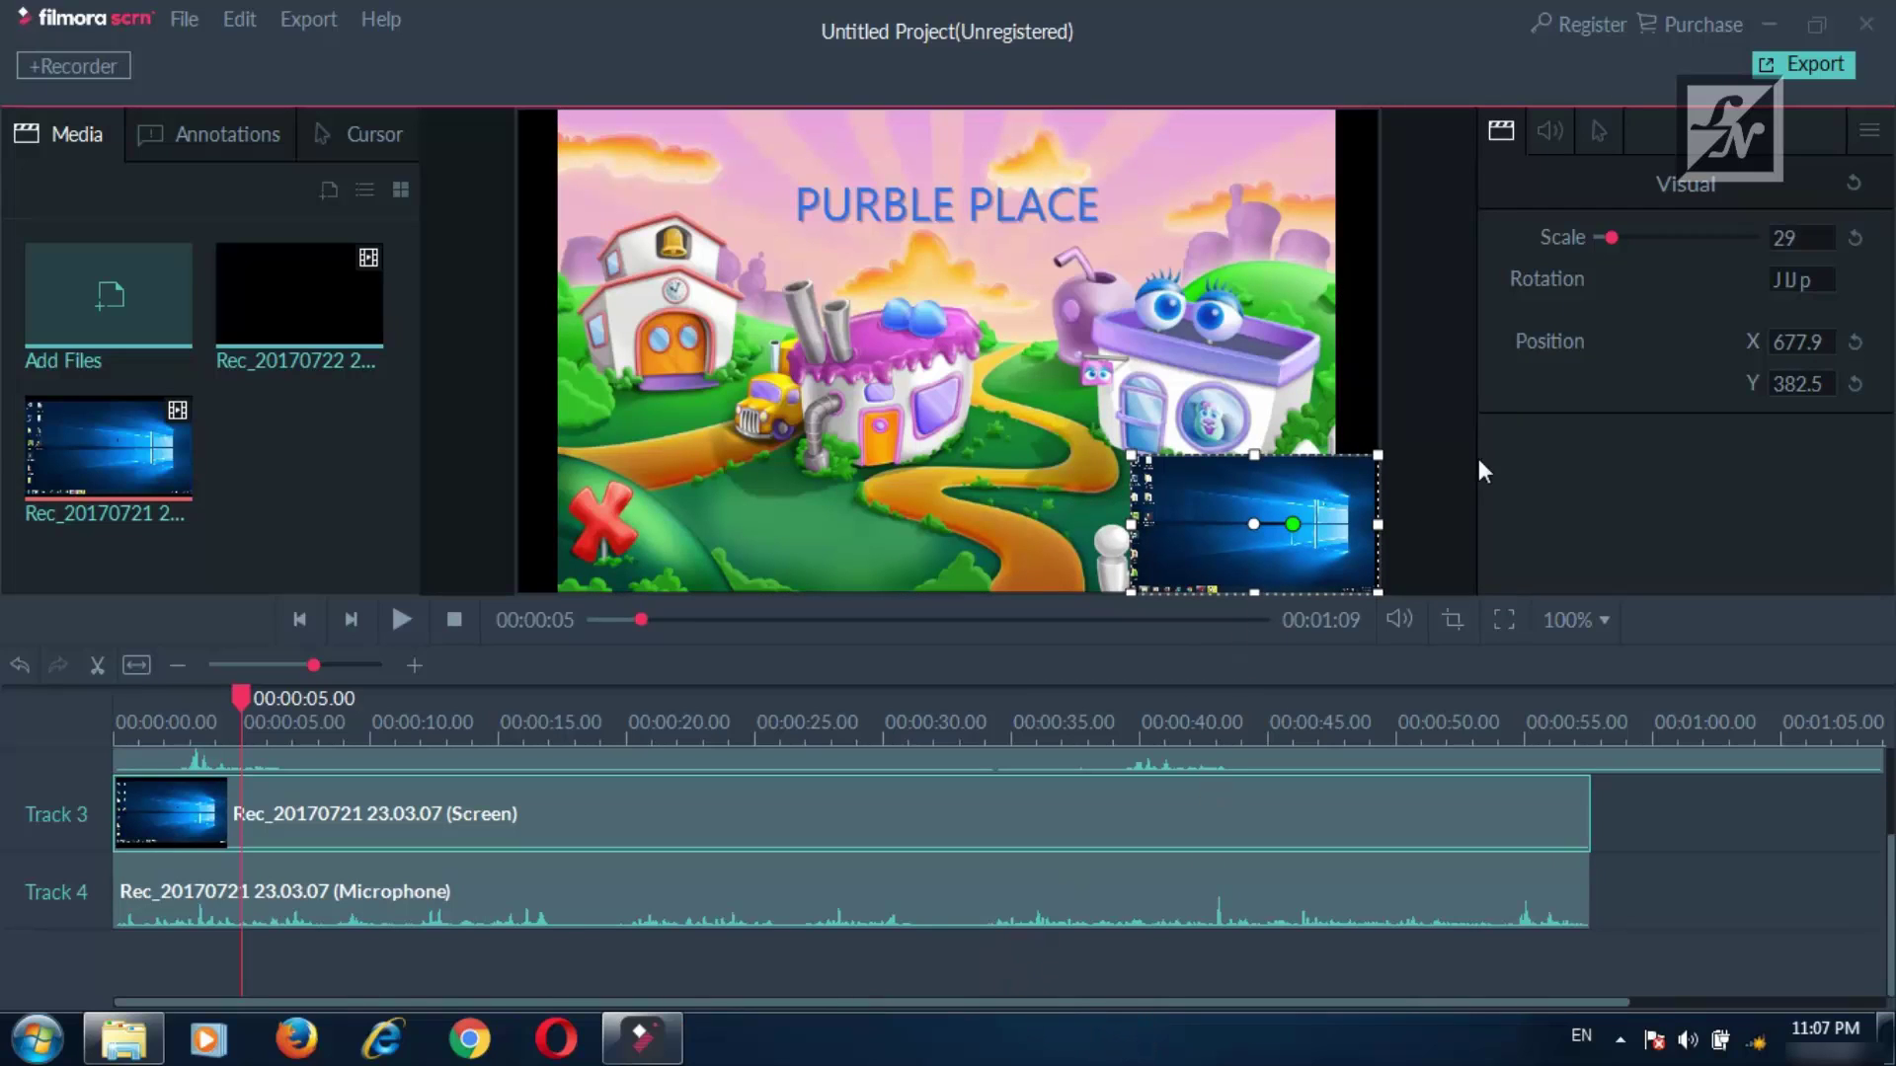
Enlarge and reposition the first background game clip to a scale of about 111 so that it fills the video frame behind the overlay.
left_click(906, 388)
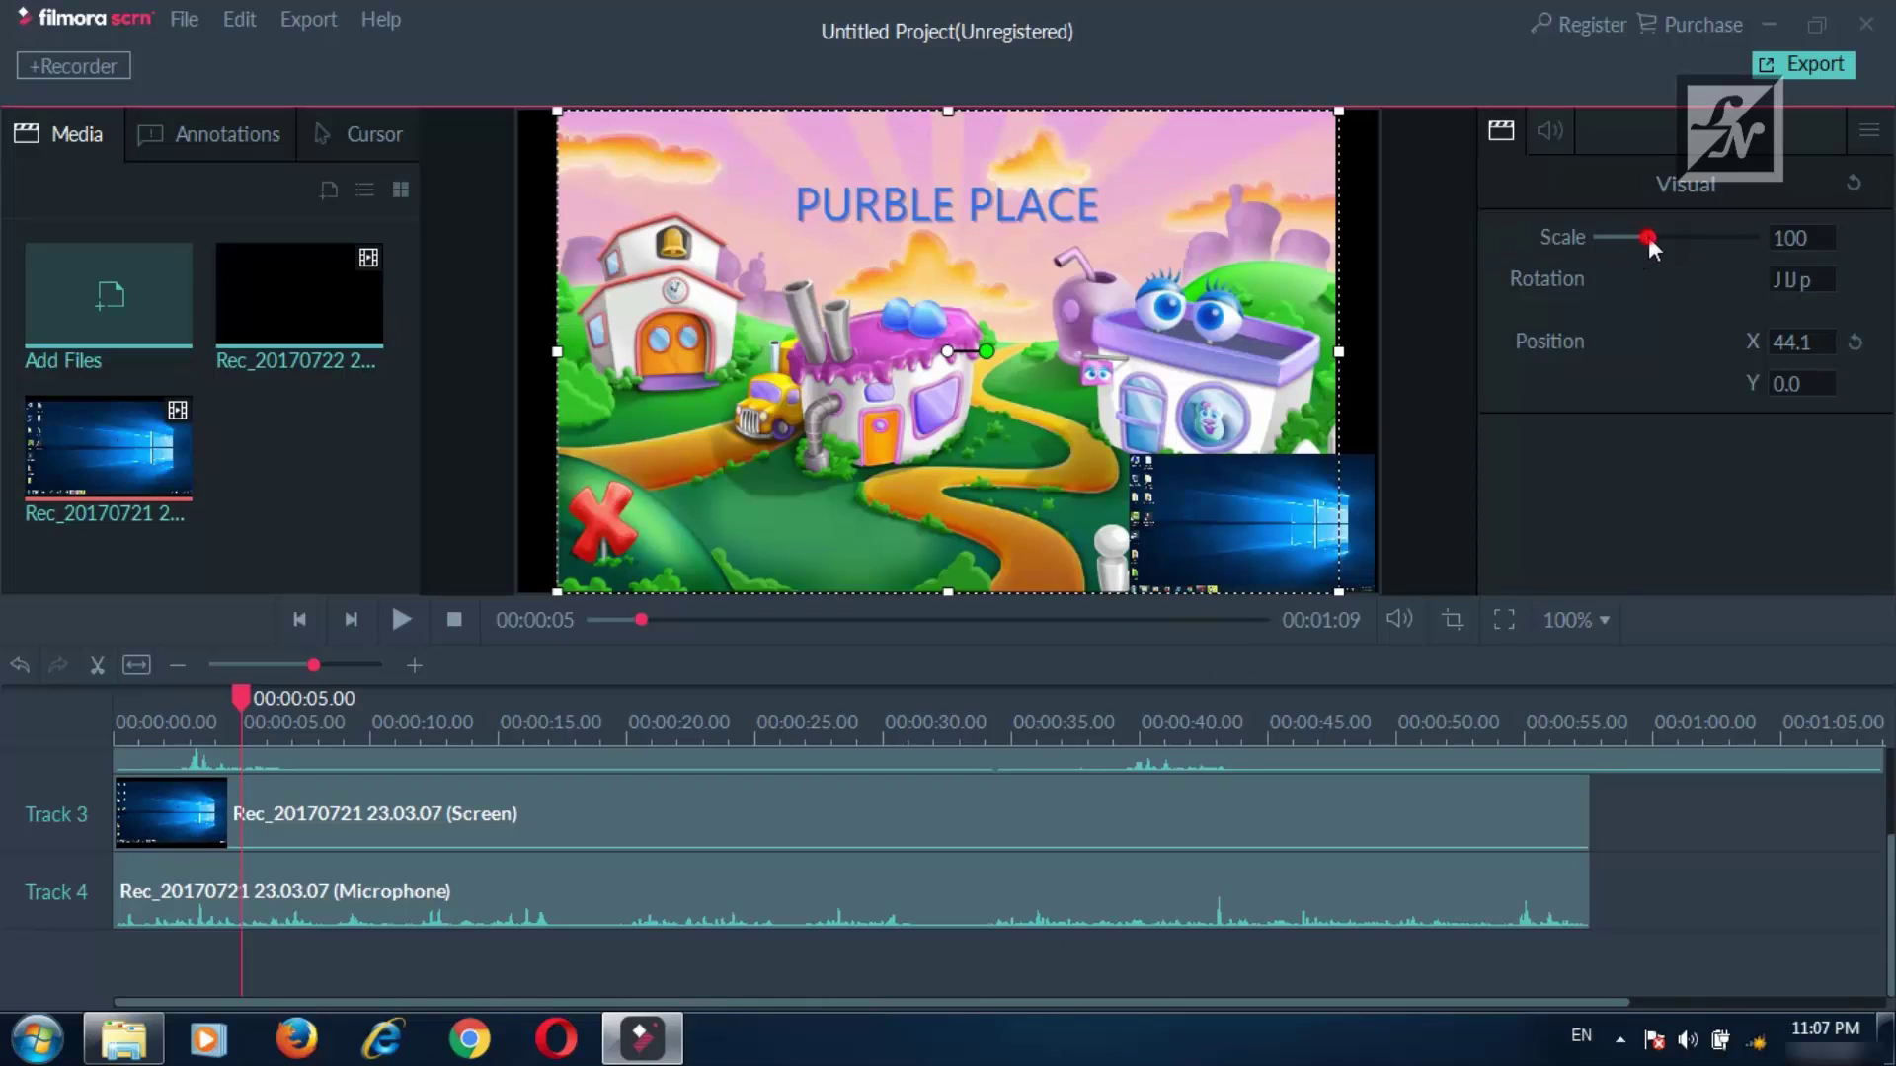
mouse_move(1647, 239)
left_mouse_down()
mouse_move(1699, 233)
mouse_move(1655, 233)
left_mouse_up()
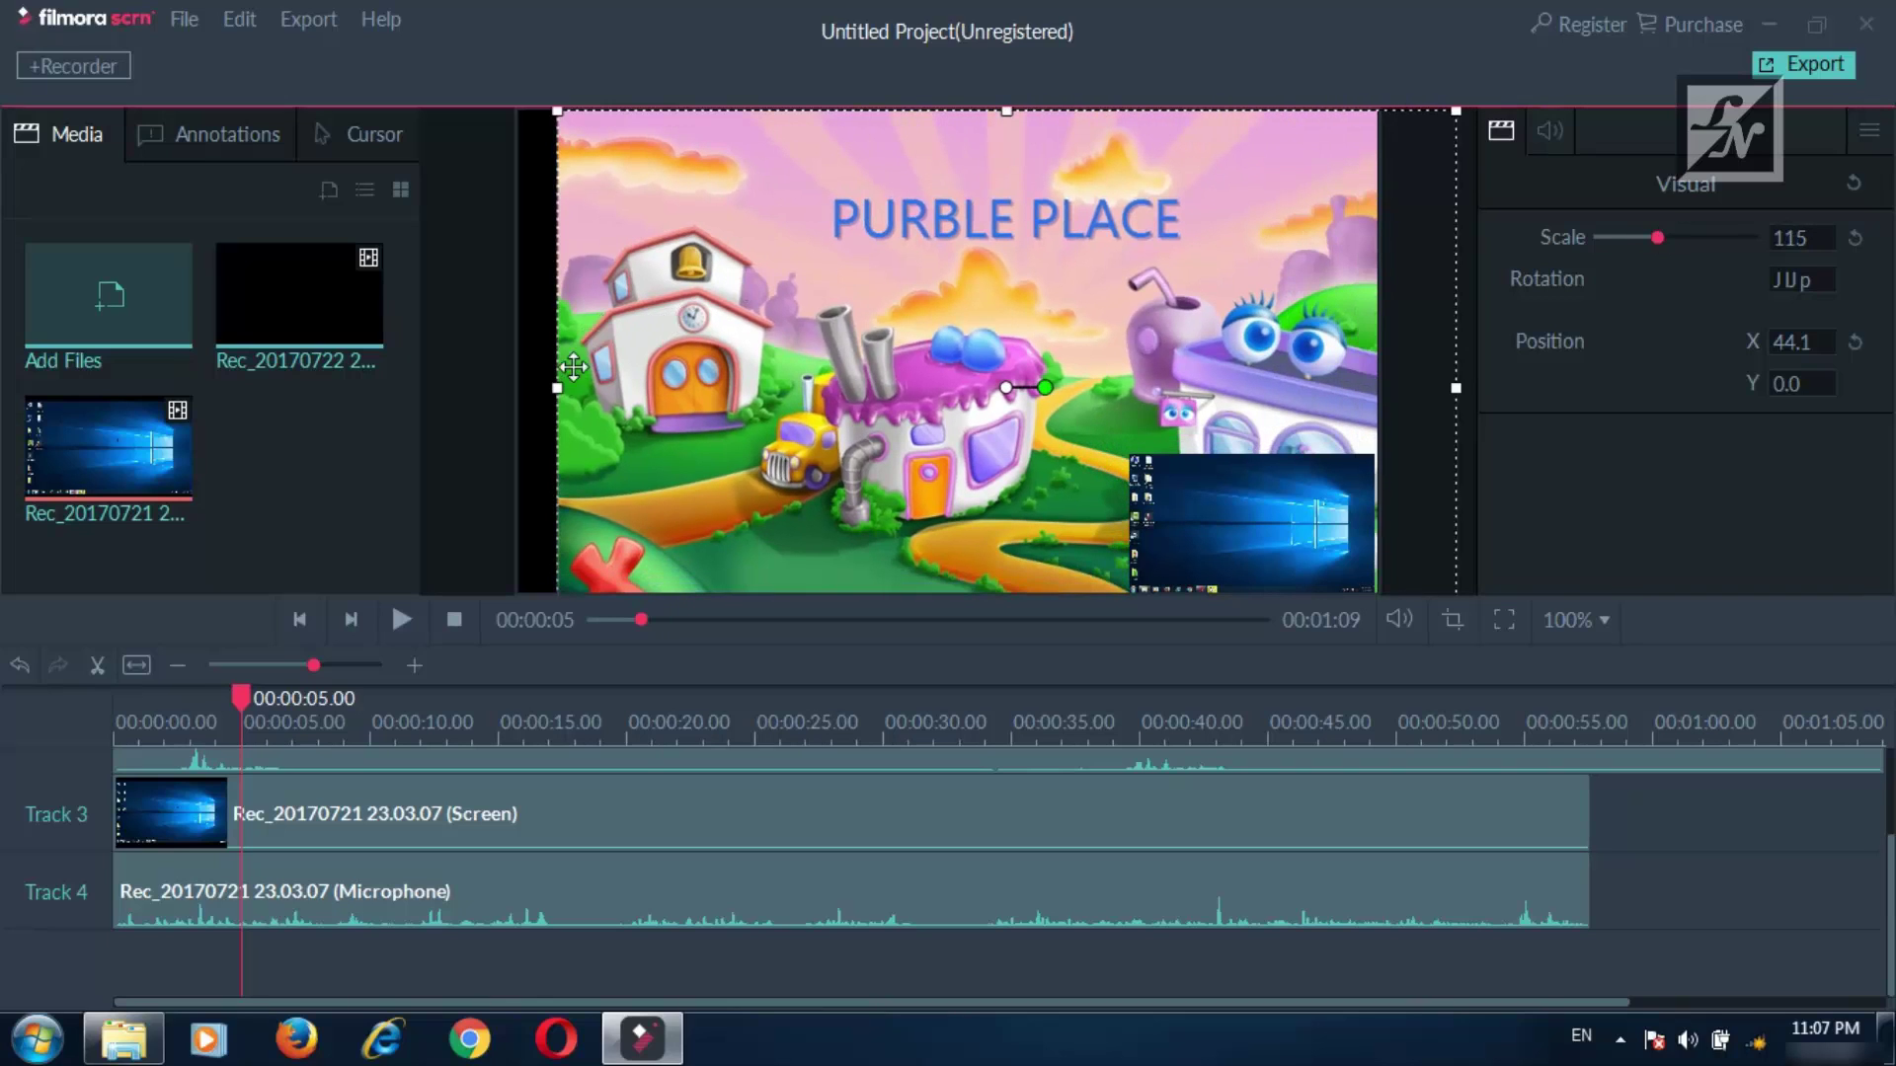
left_click_drag(555, 388, 525, 388)
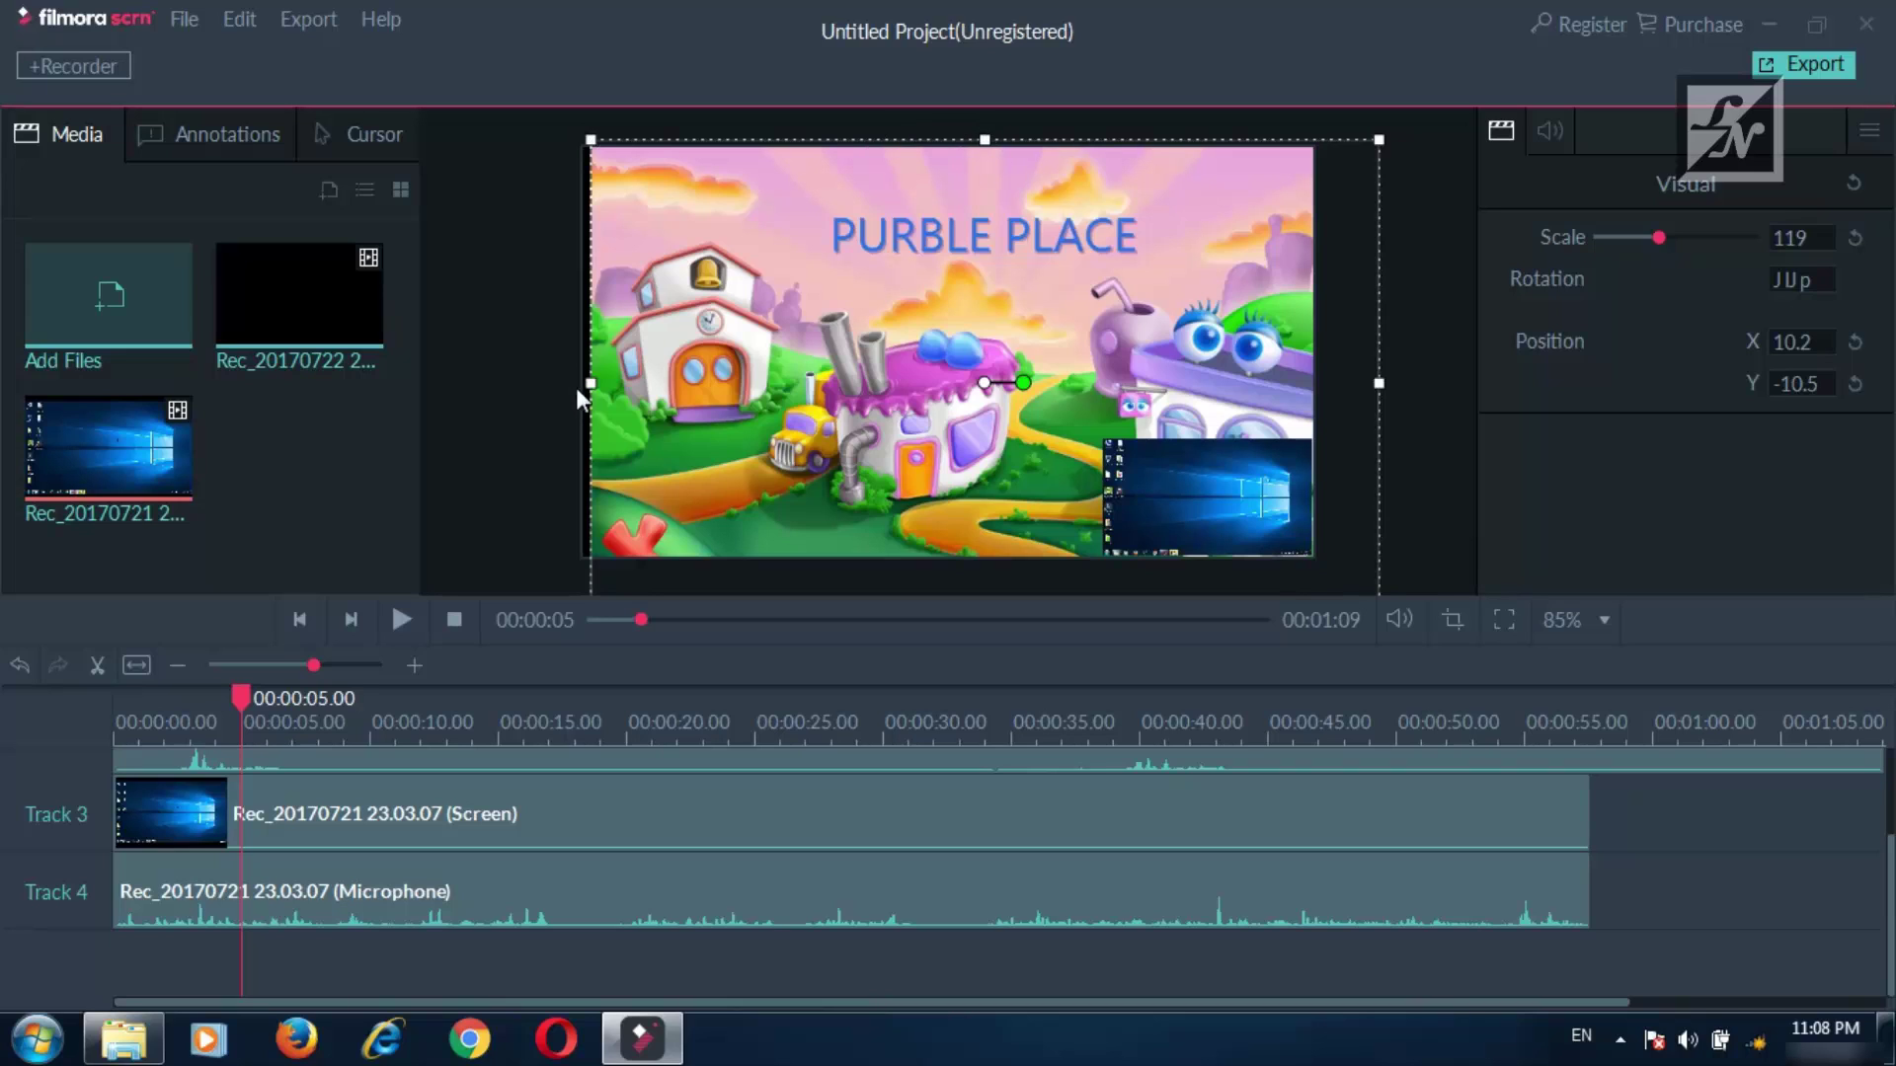
left_click_drag(580, 376, 572, 379)
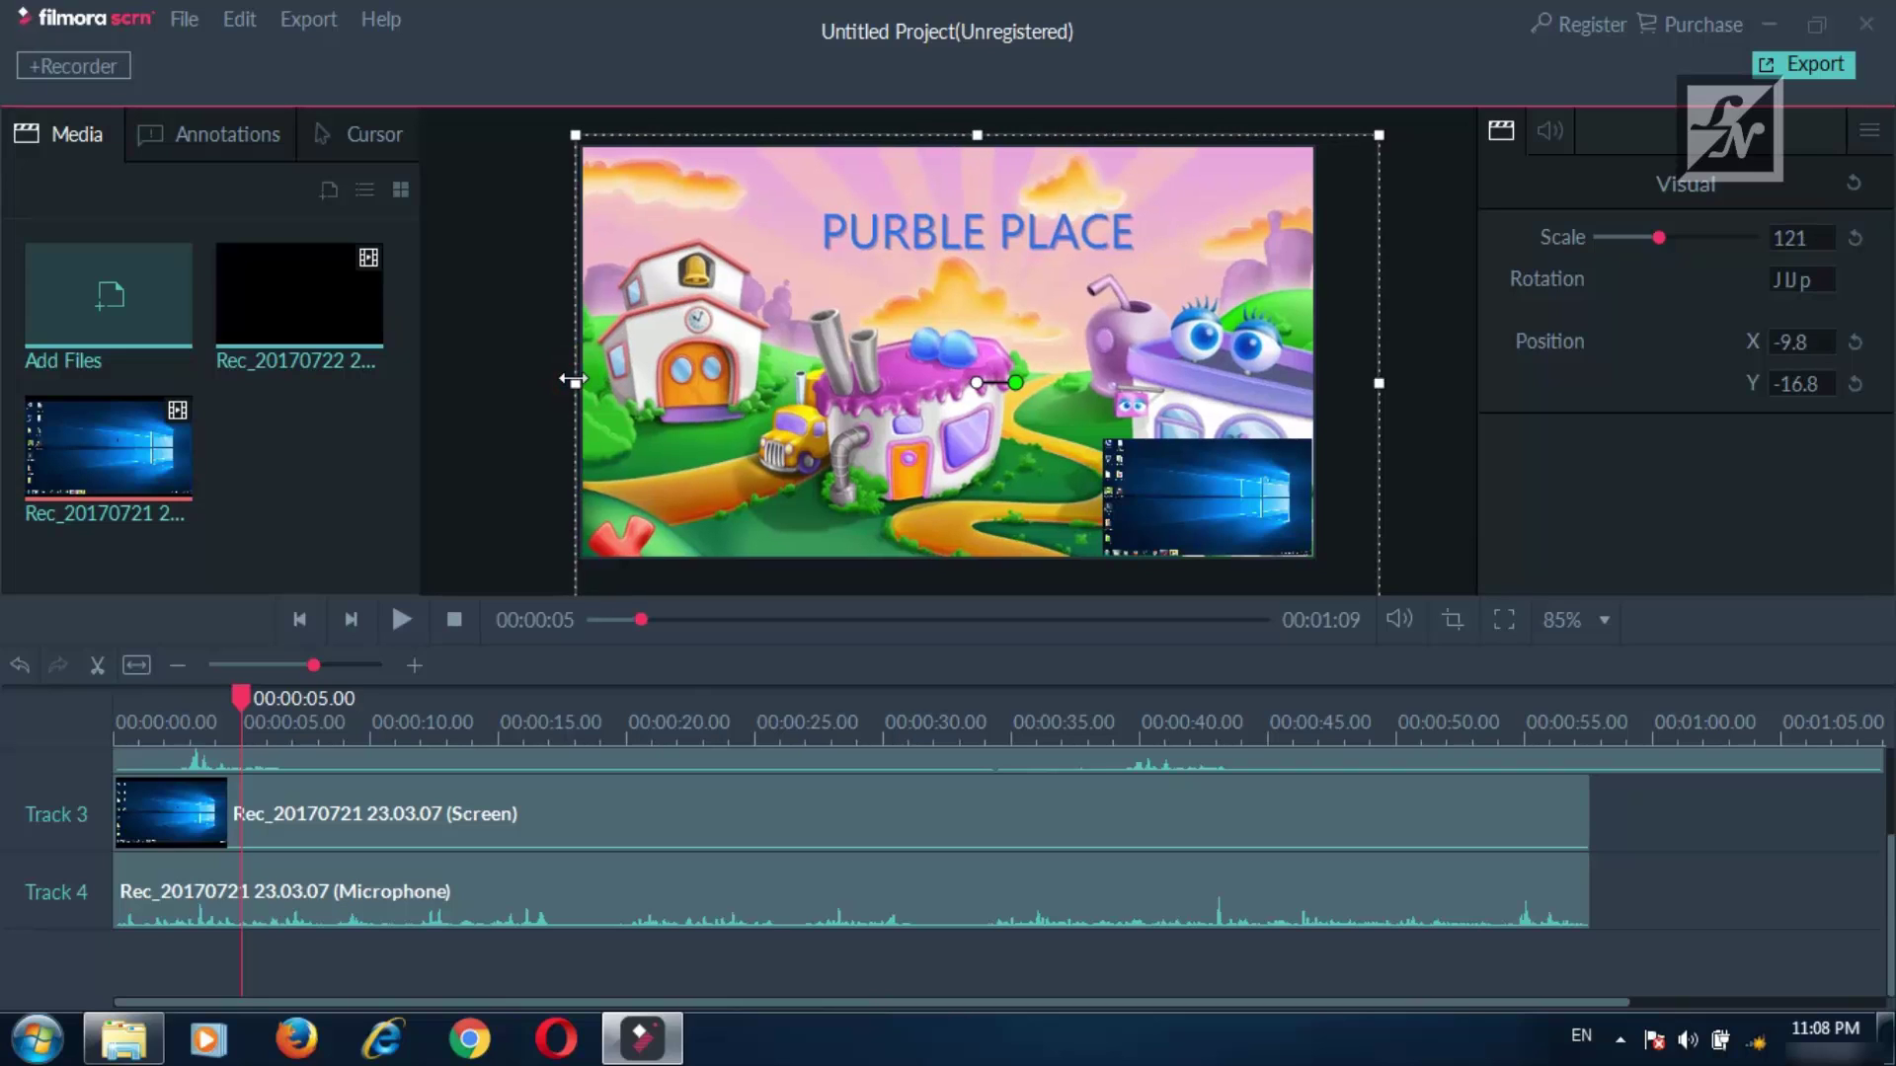
scroll(573, 379, "down", 2)
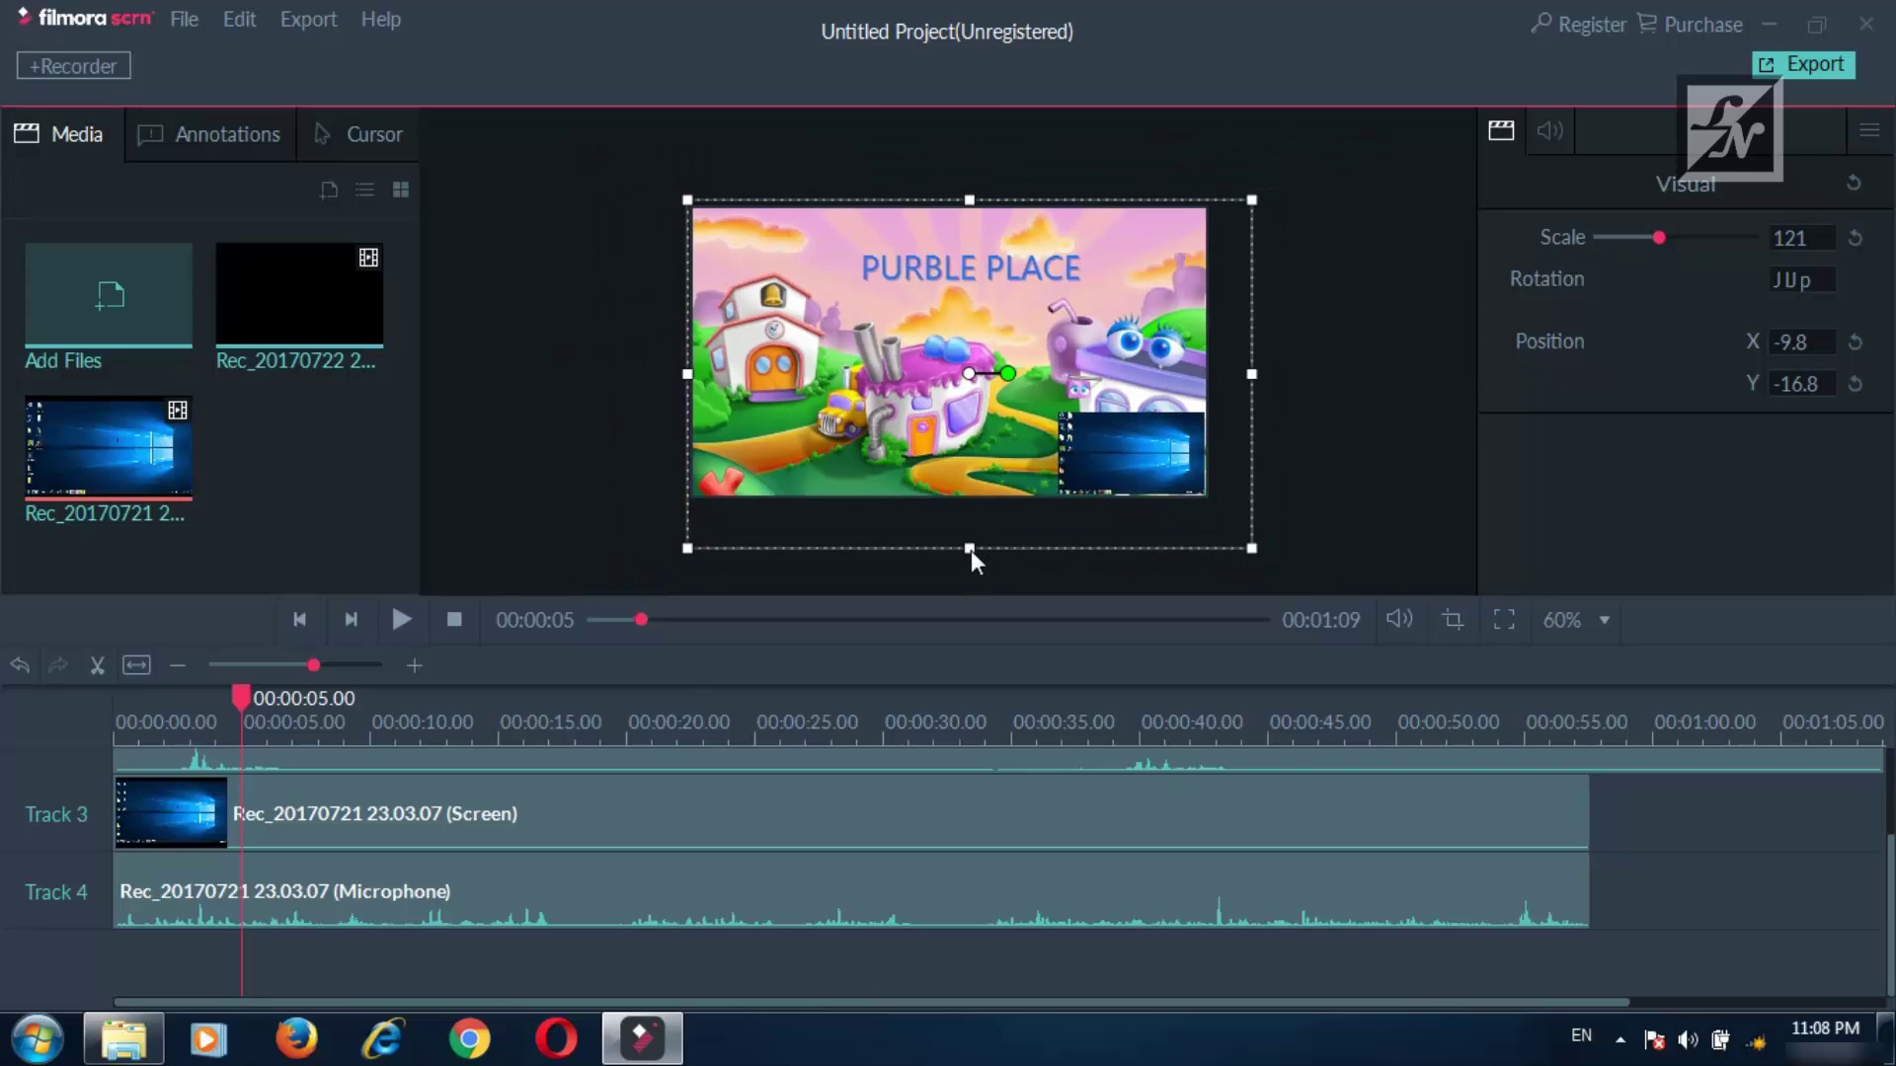
left_click_drag(969, 546, 971, 489)
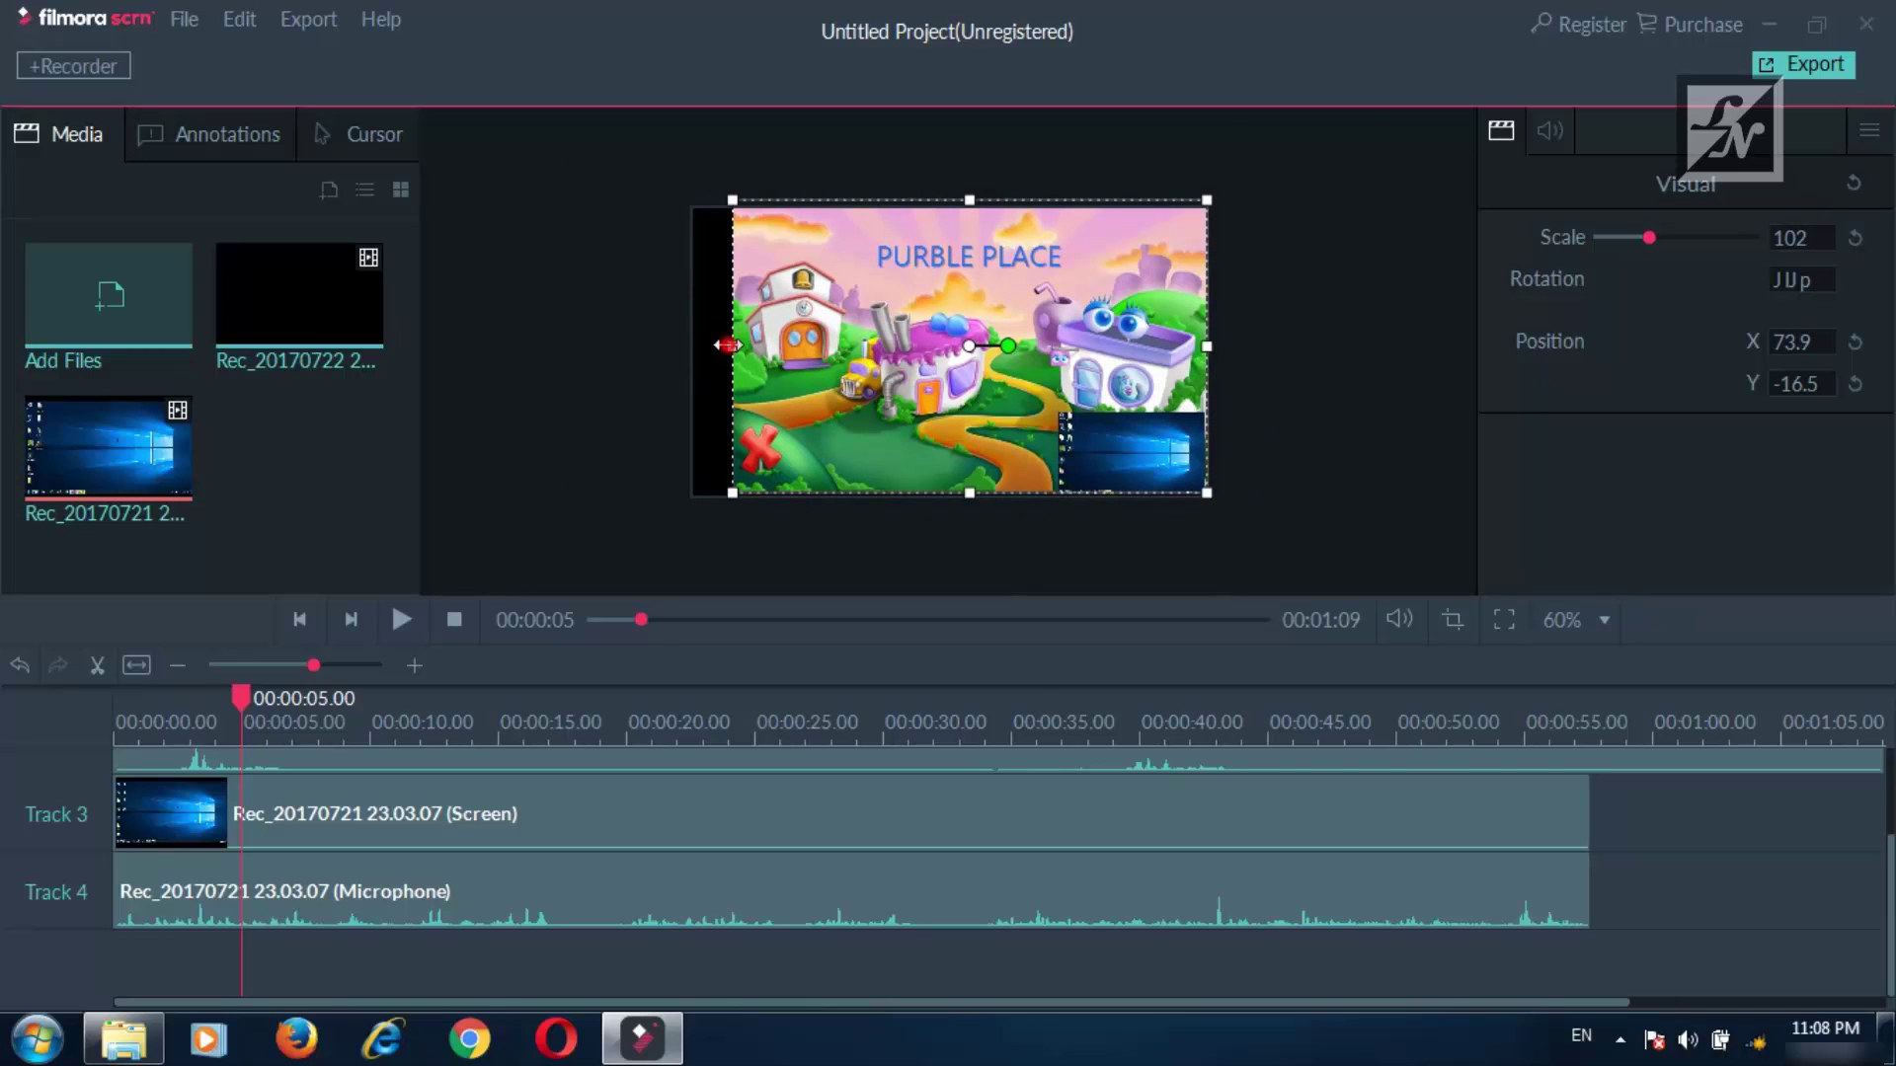
left_click_drag(727, 345, 690, 349)
left_click(525, 423)
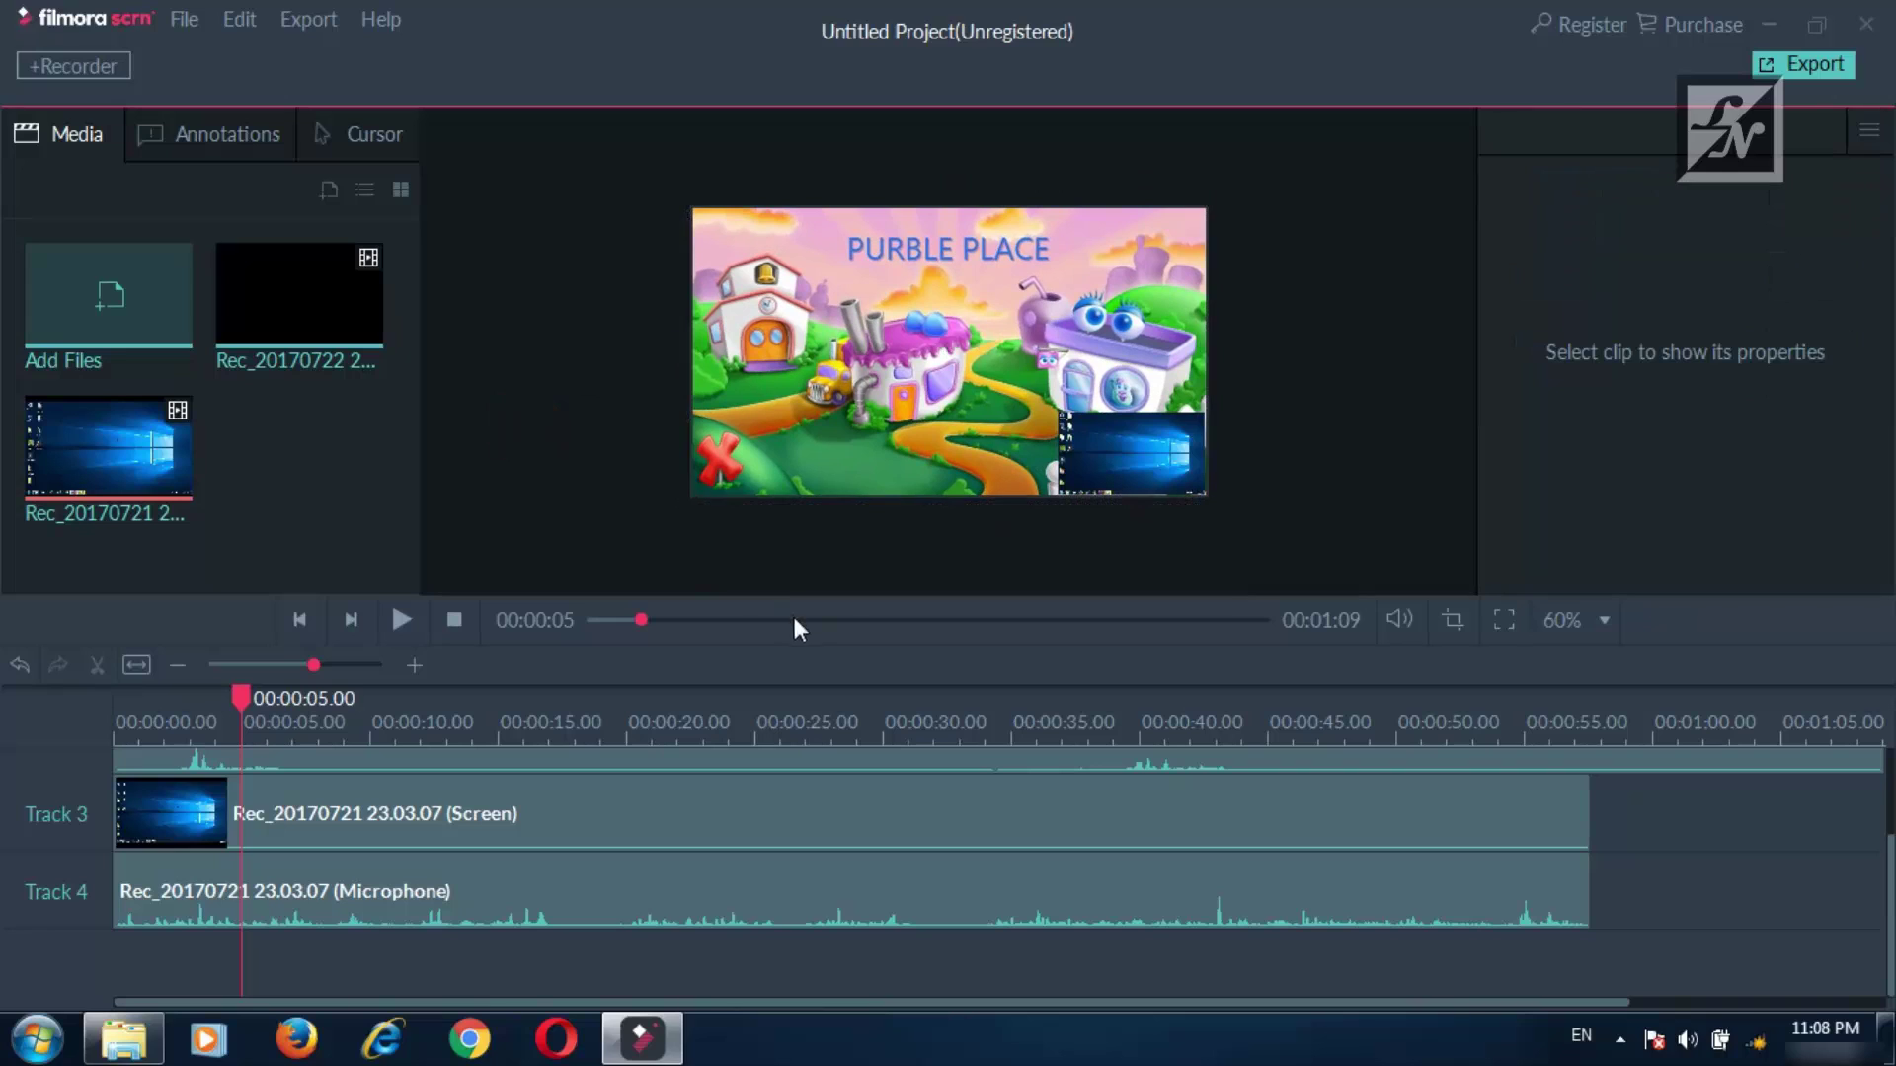
scroll(987, 582, "up", 1)
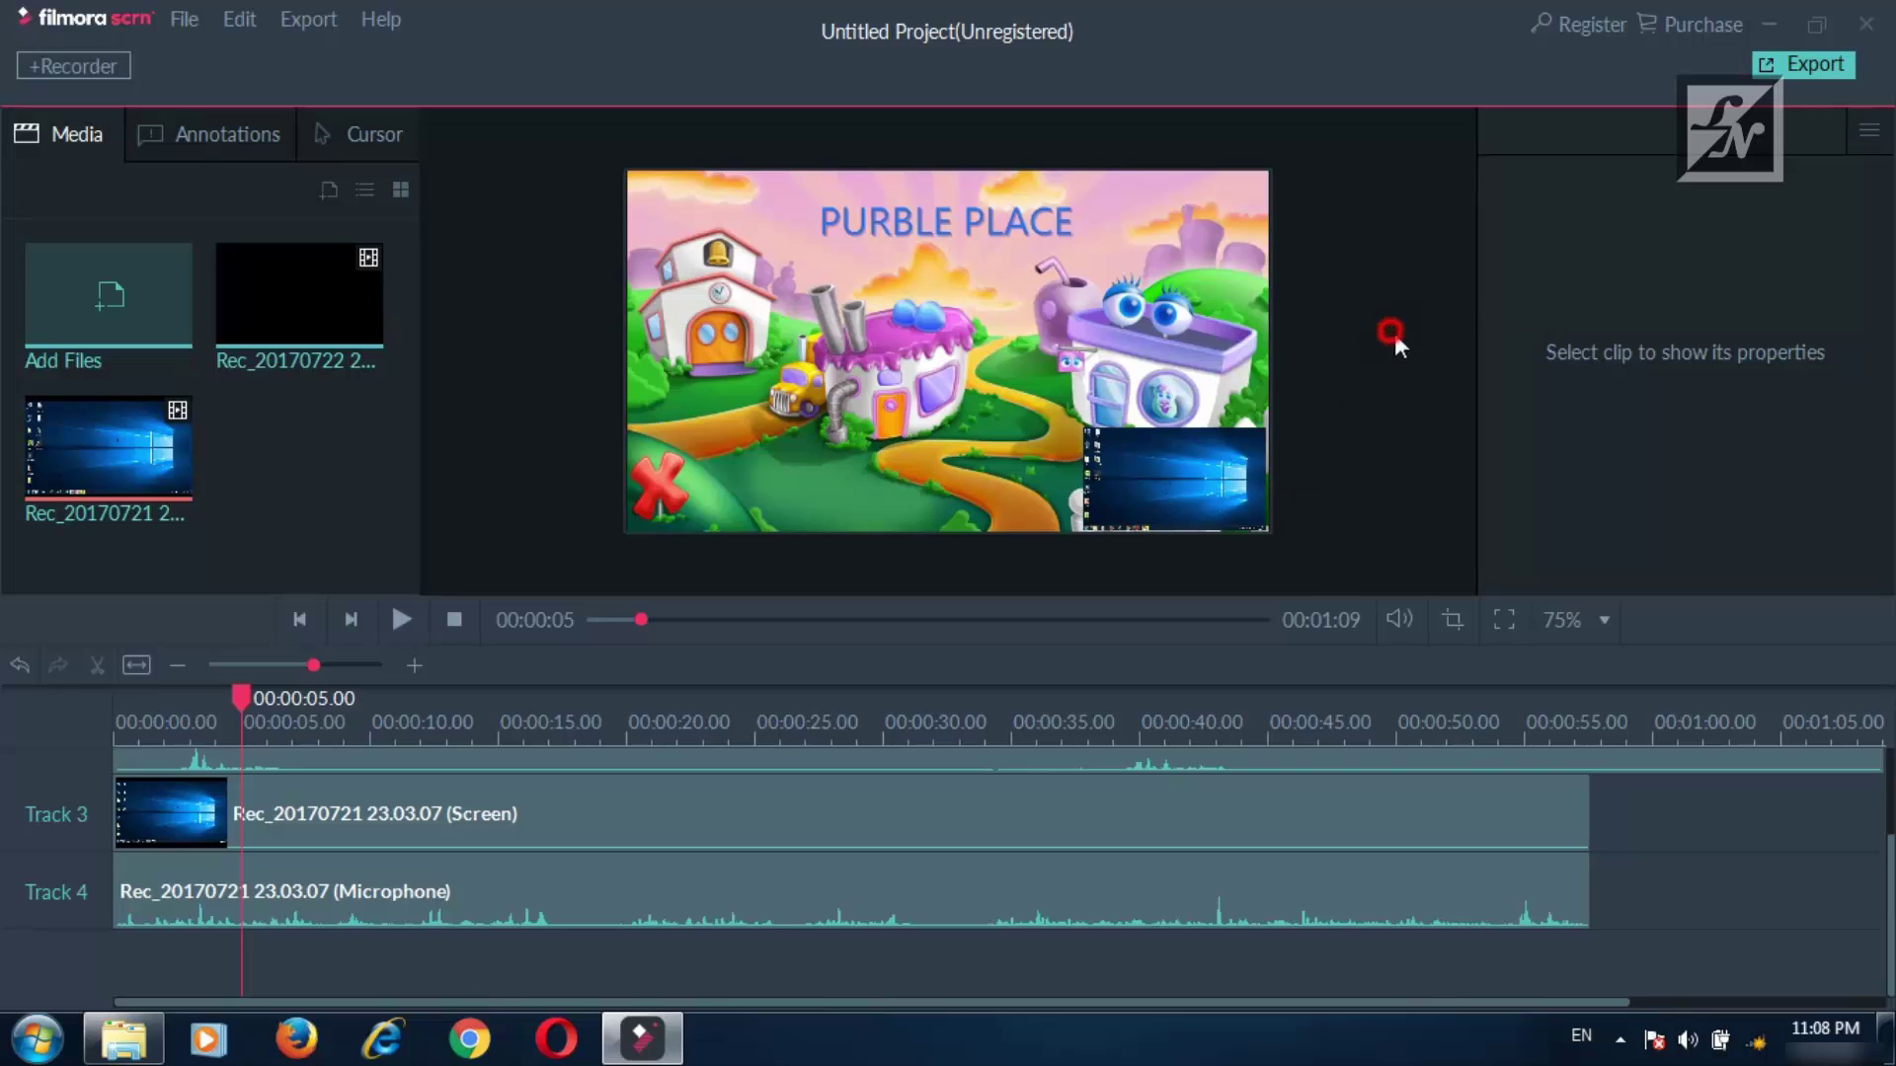
At 00:00:41.08, enlarge the second background game clip to scale 111 and position it to cover the black borders.
left_click(1173, 725)
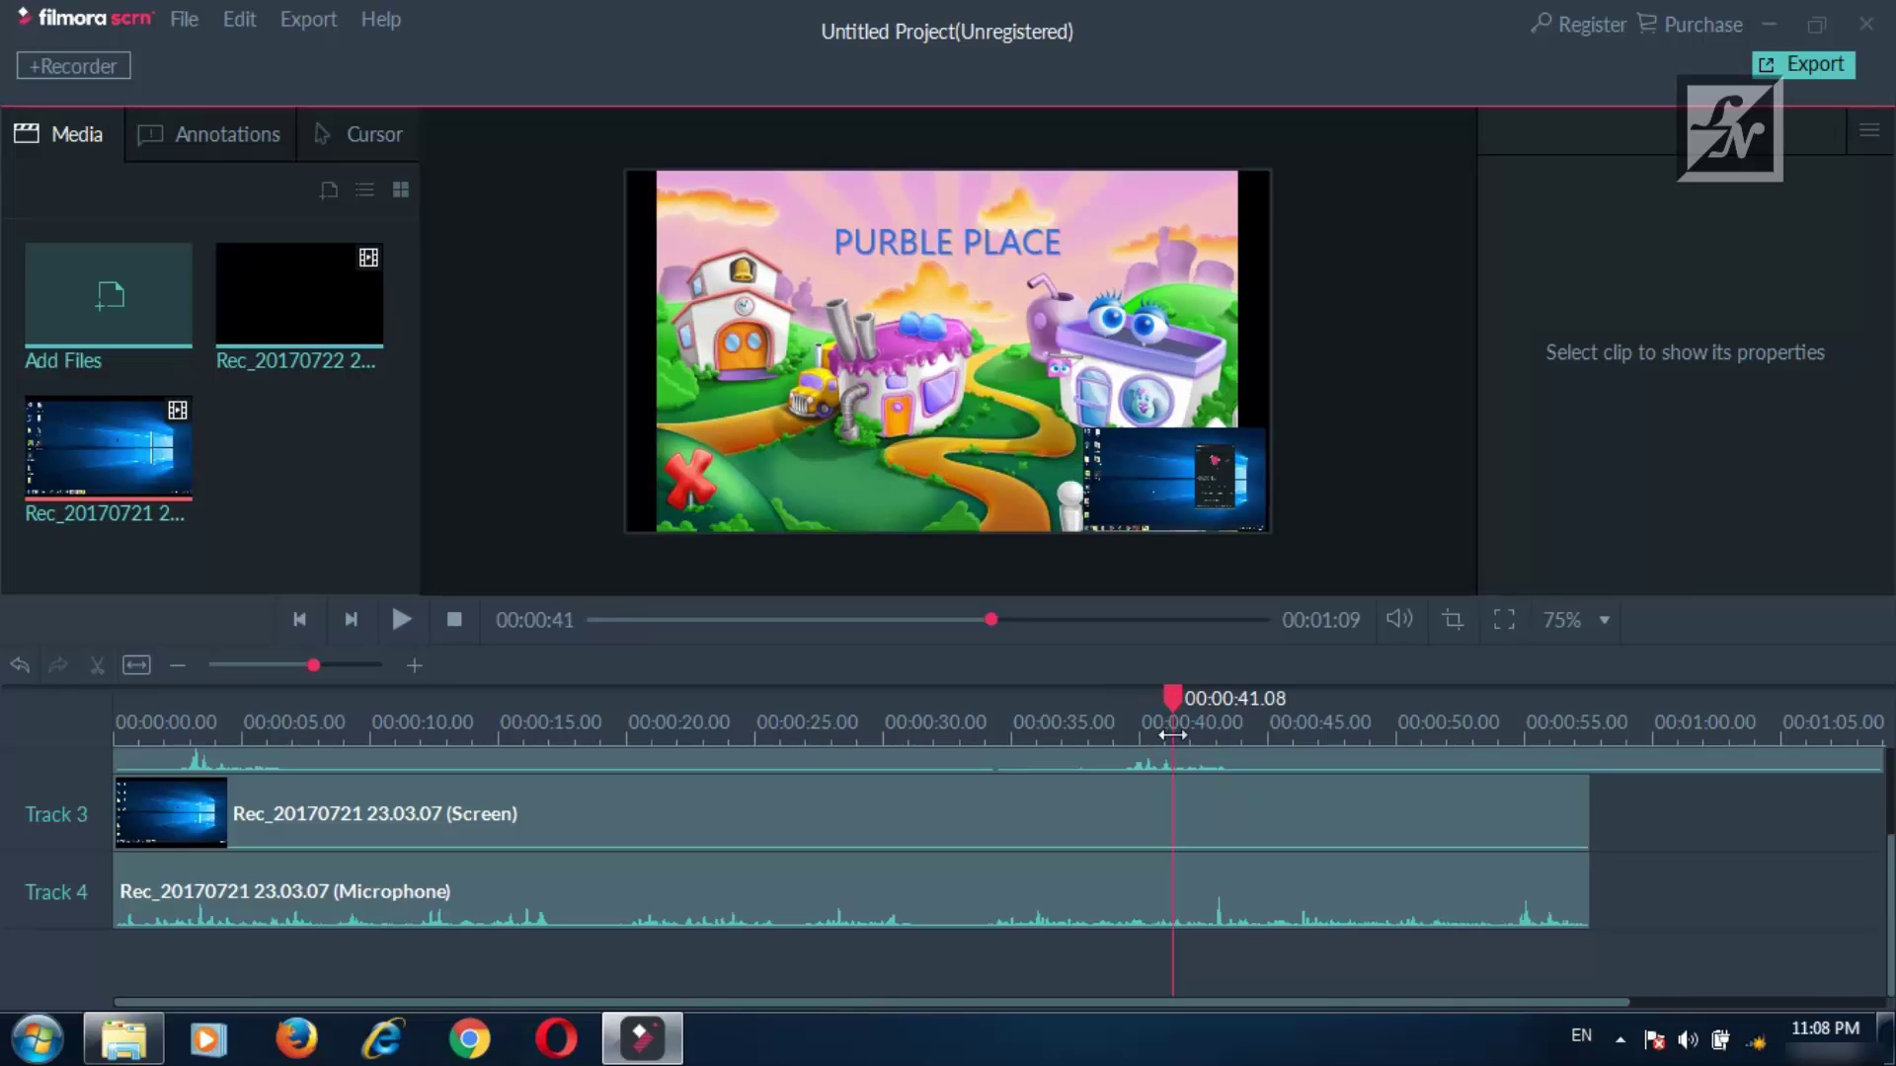
left_click(1074, 818)
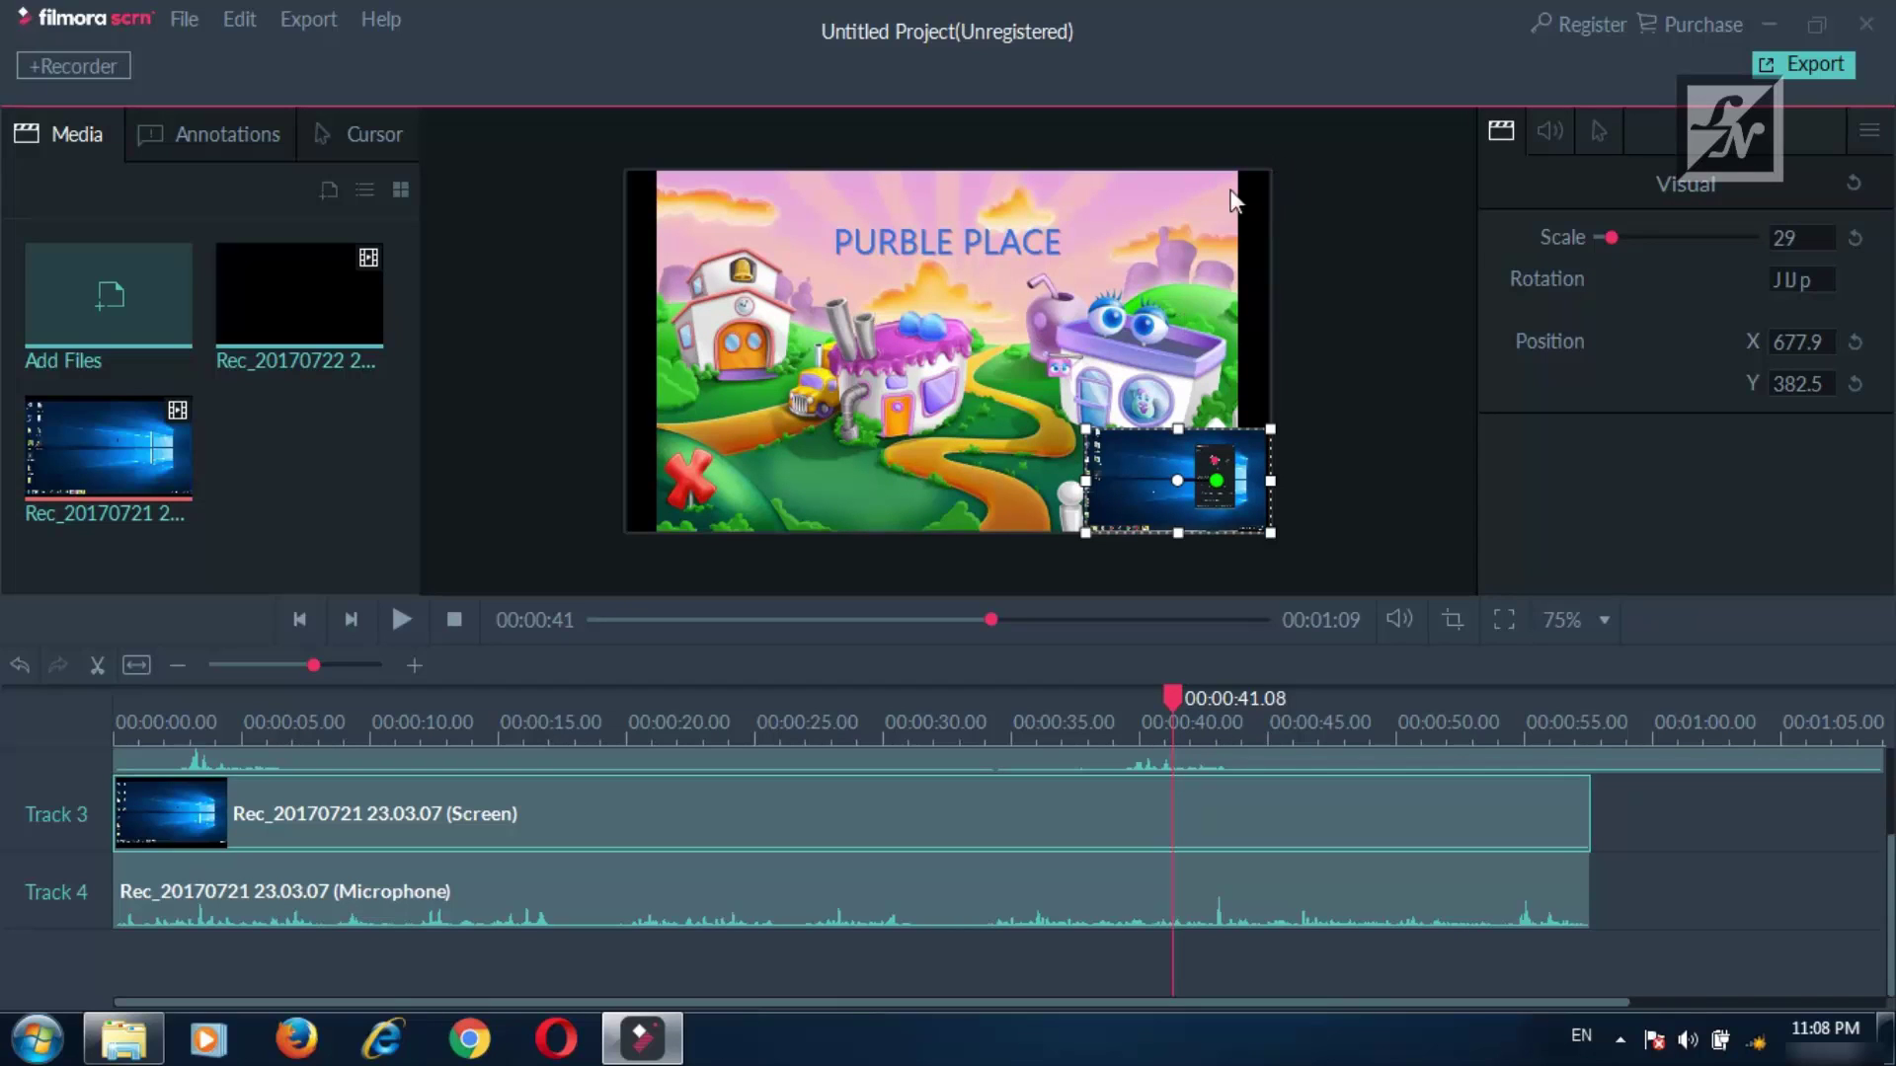
left_click(1205, 311)
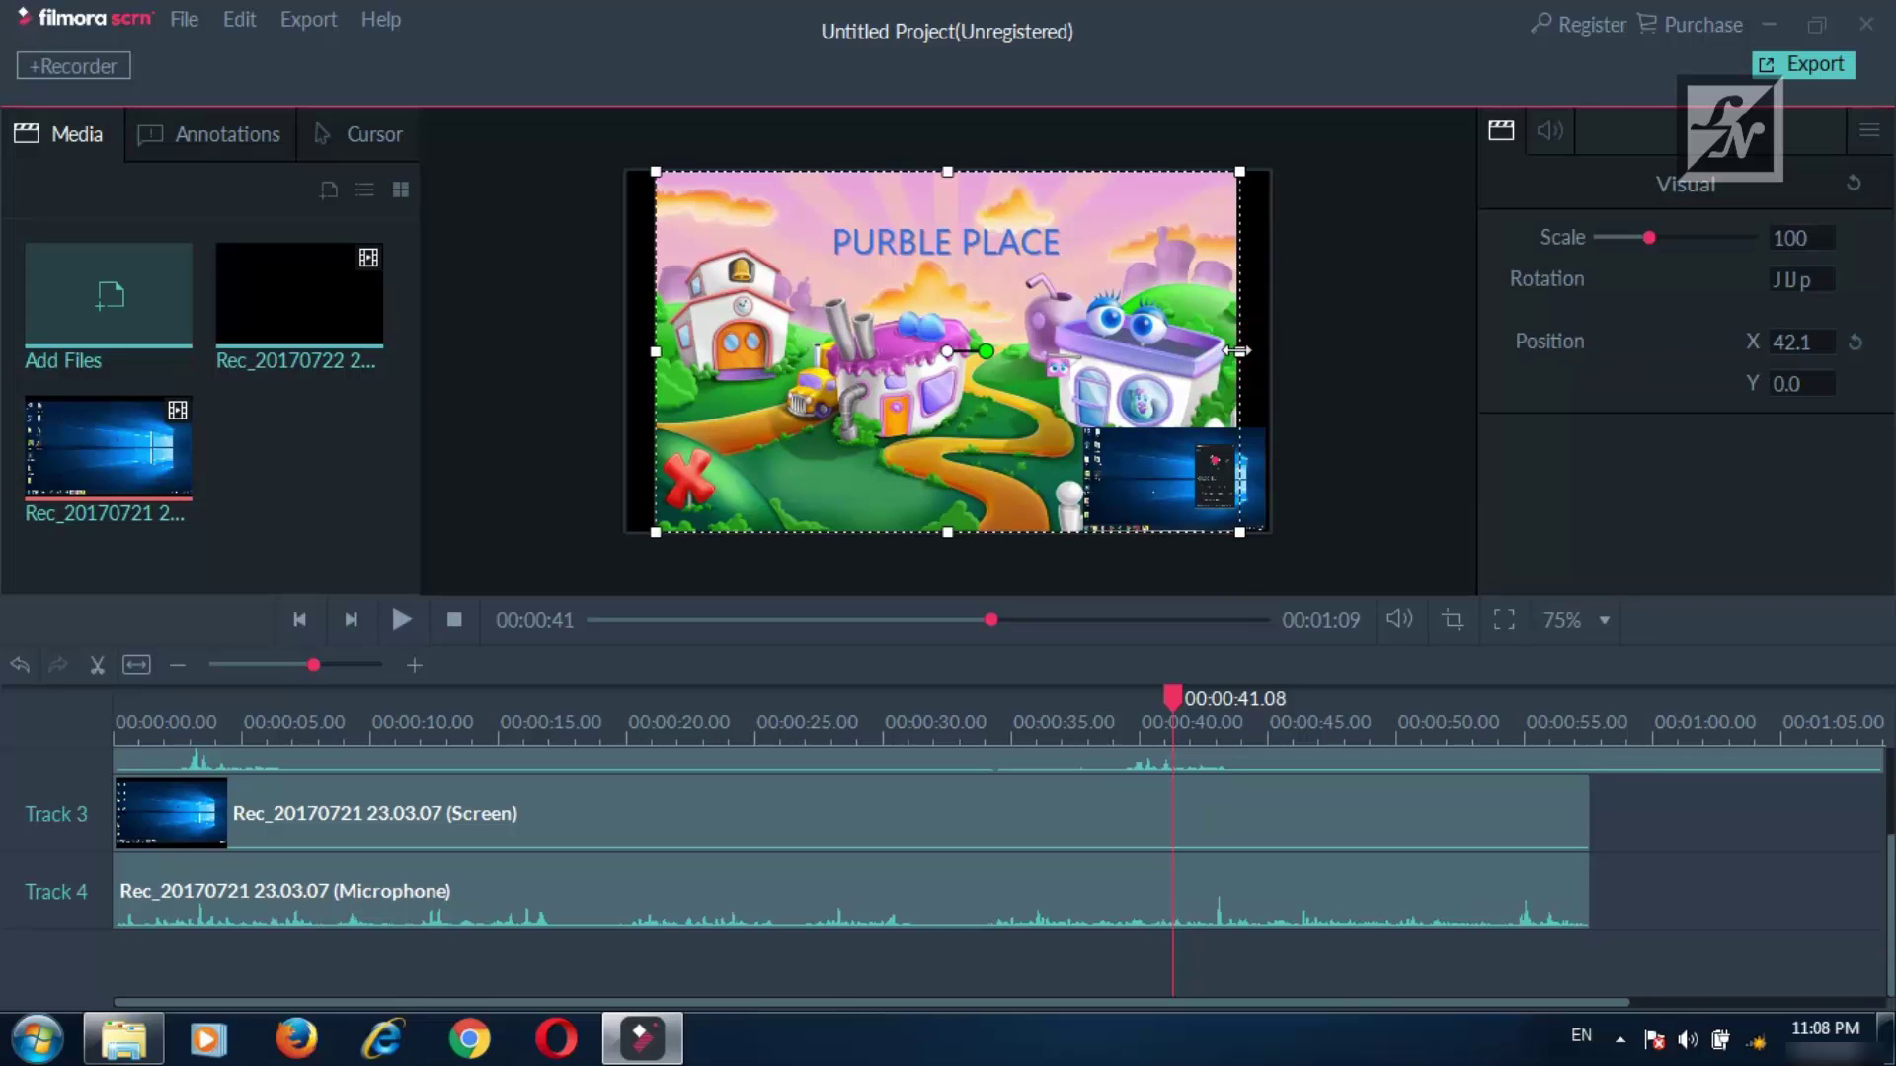
left_click_drag(1238, 352, 1272, 351)
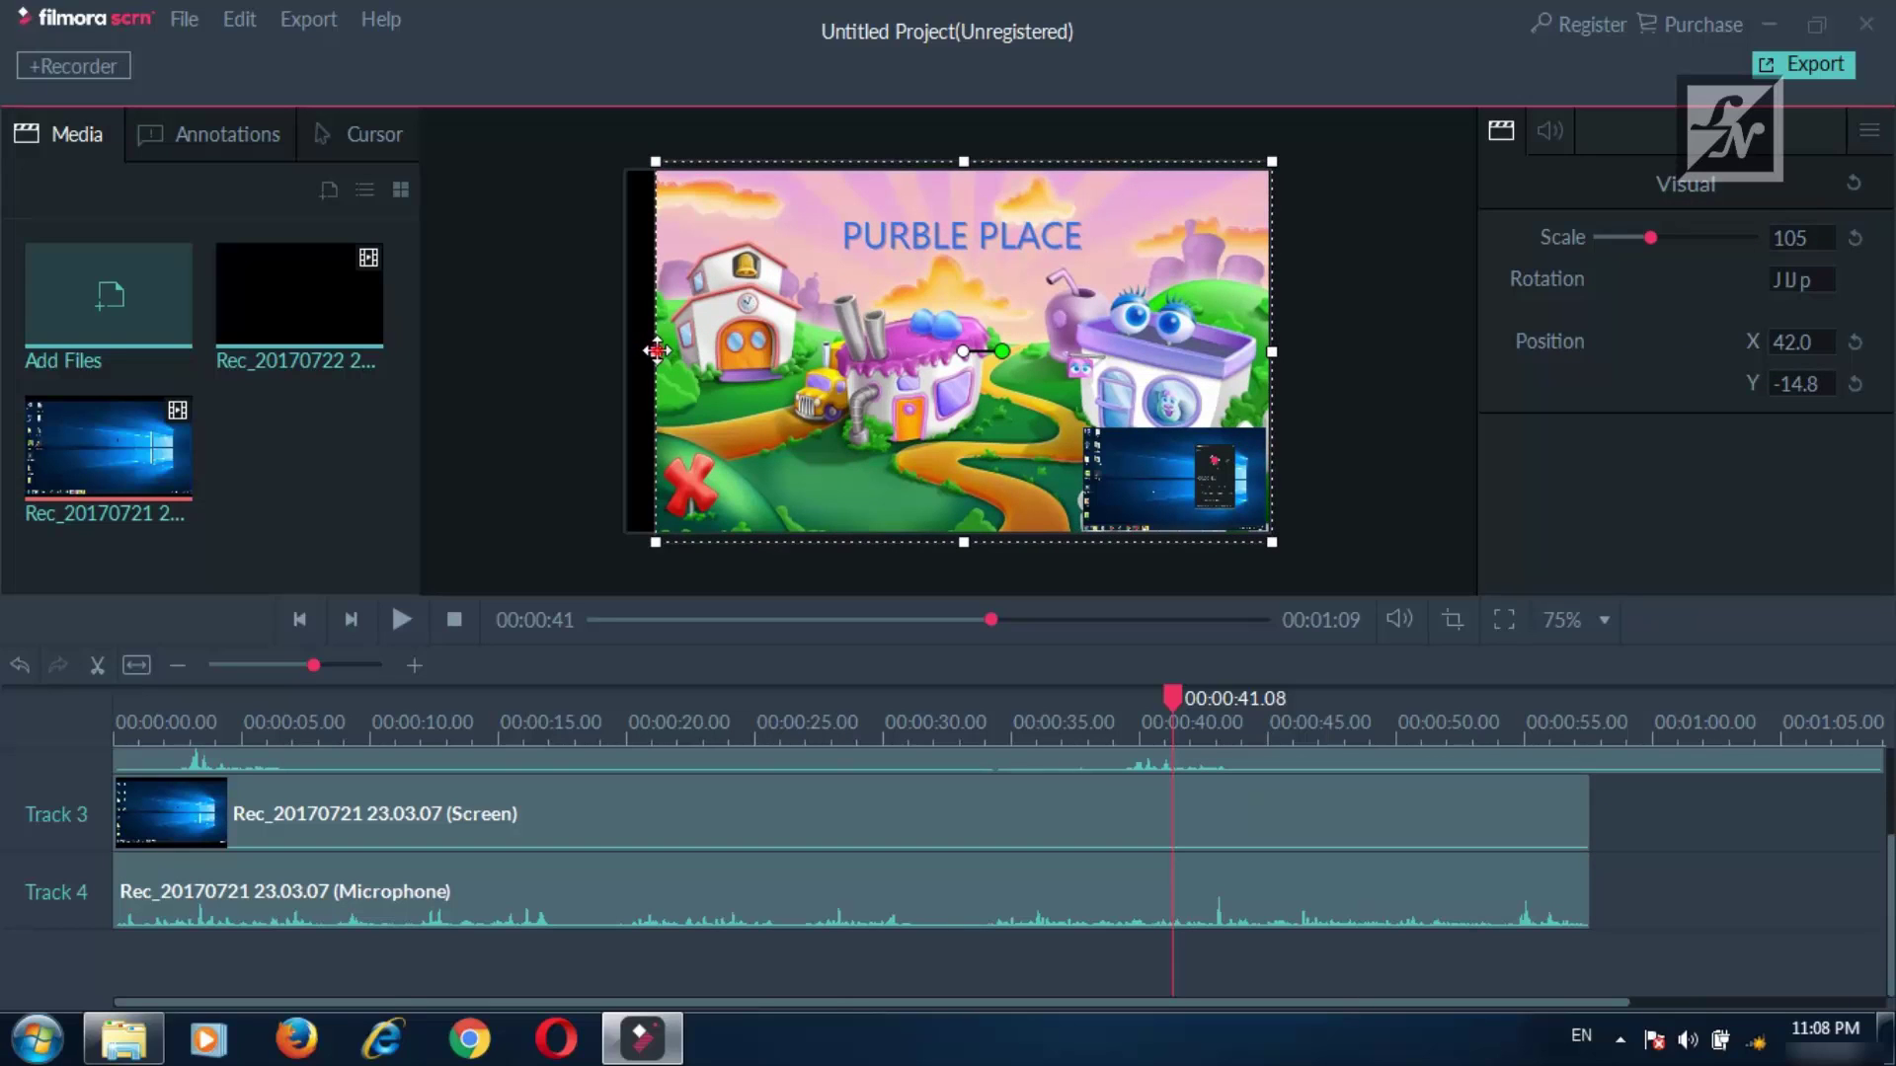
left_click_drag(652, 353, 622, 349)
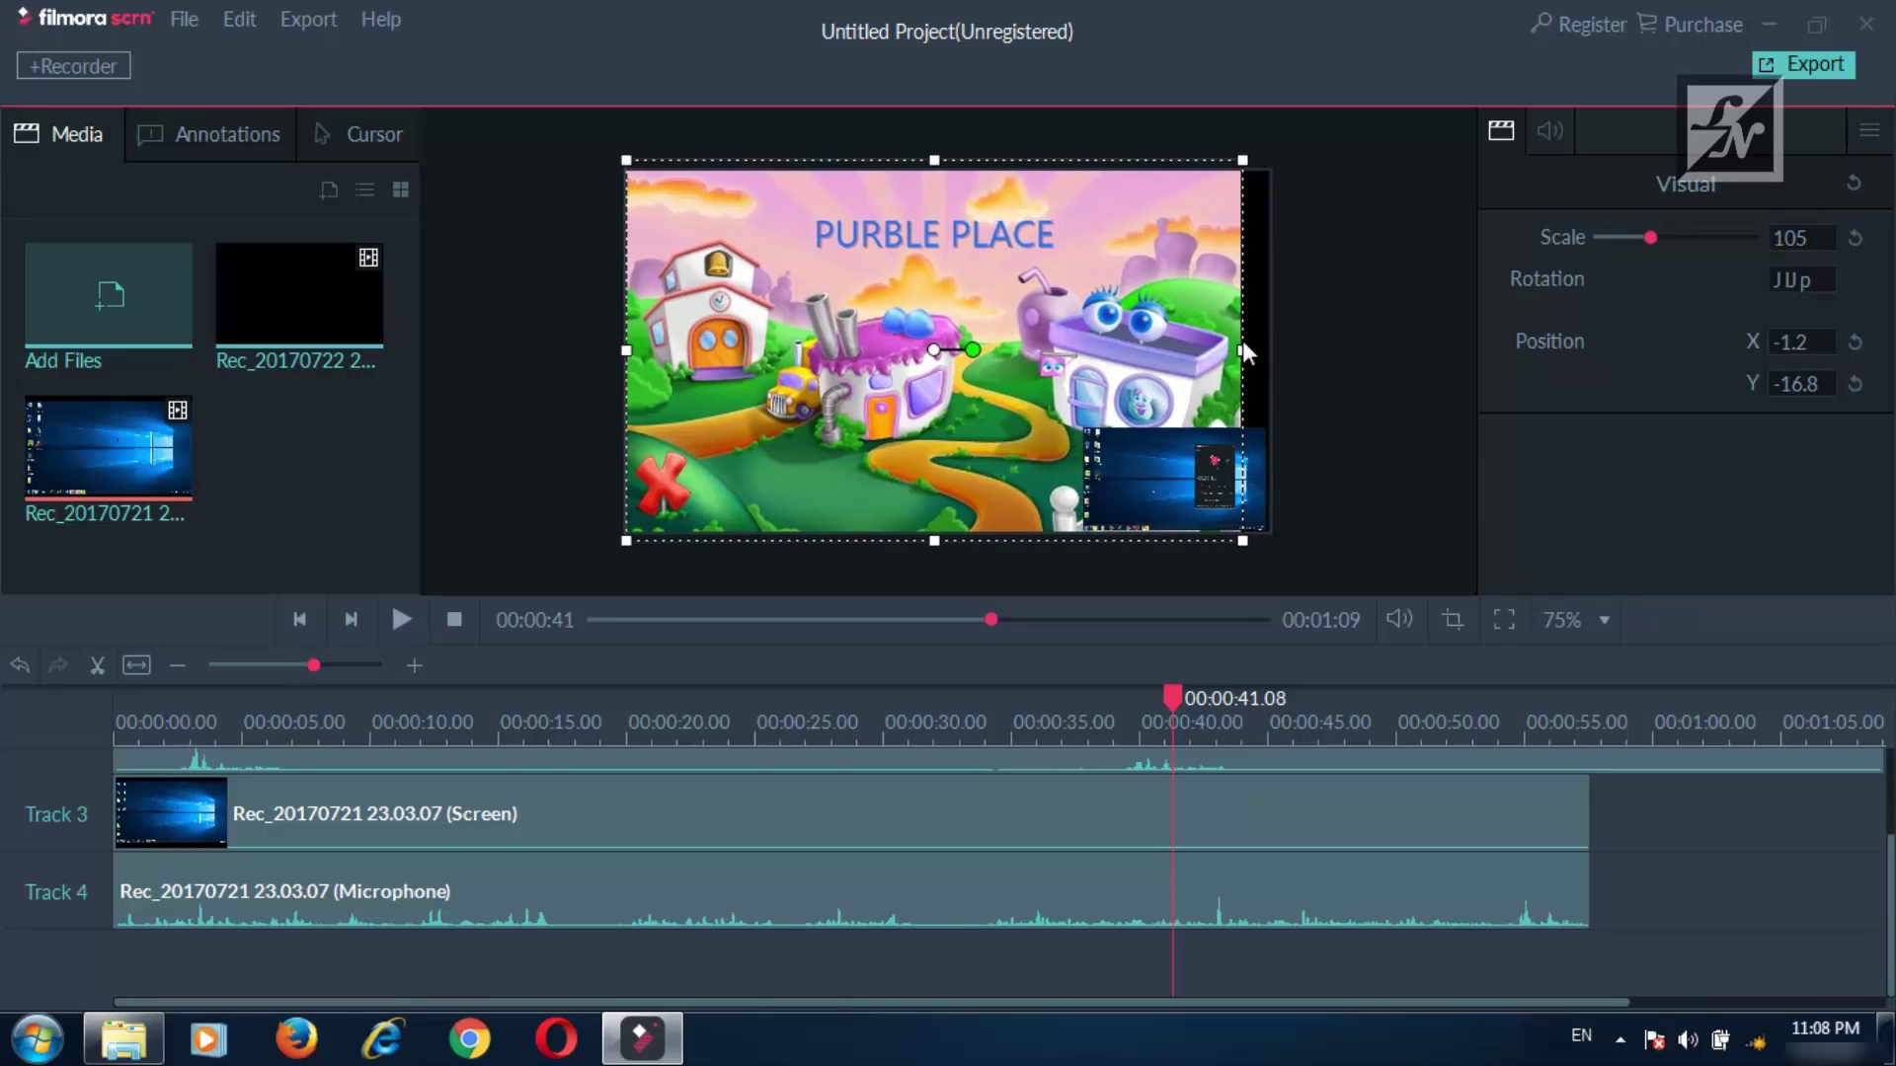
left_click_drag(1240, 350, 1278, 349)
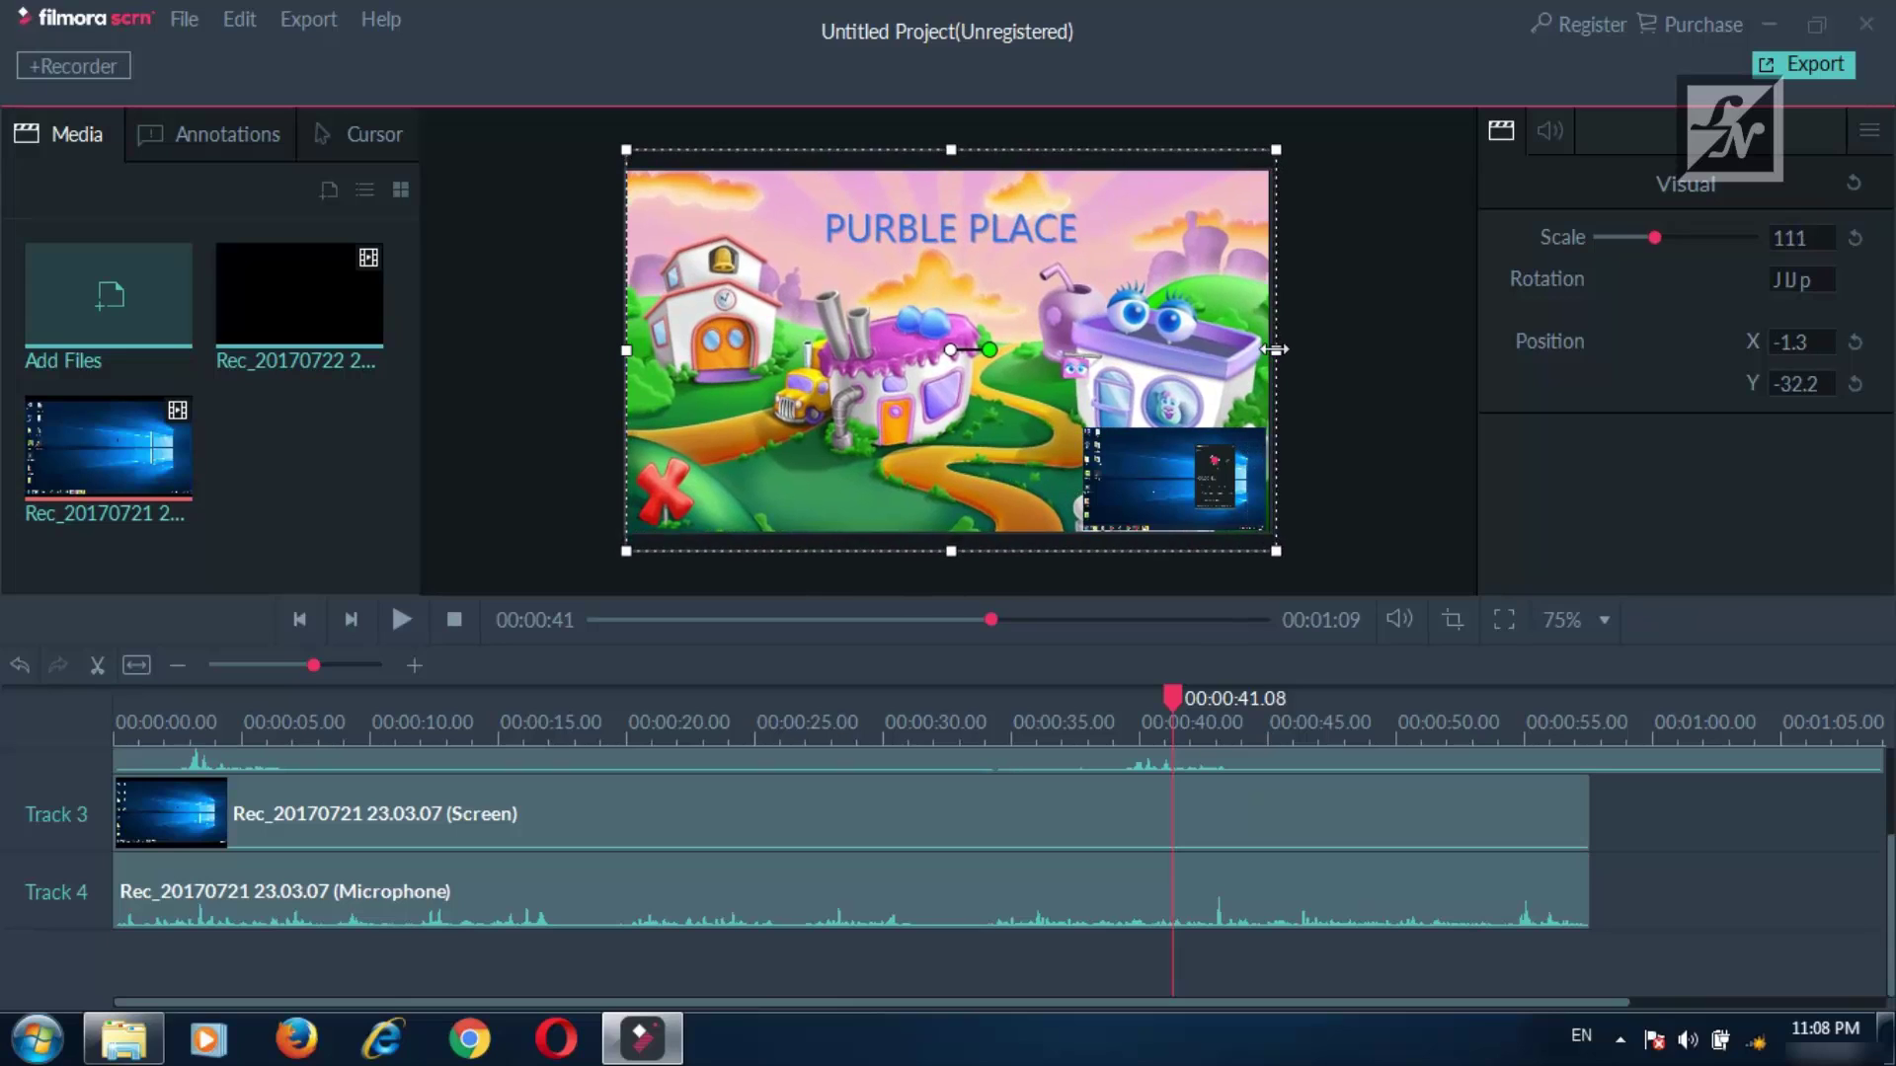
left_click(1345, 416)
left_click(812, 388)
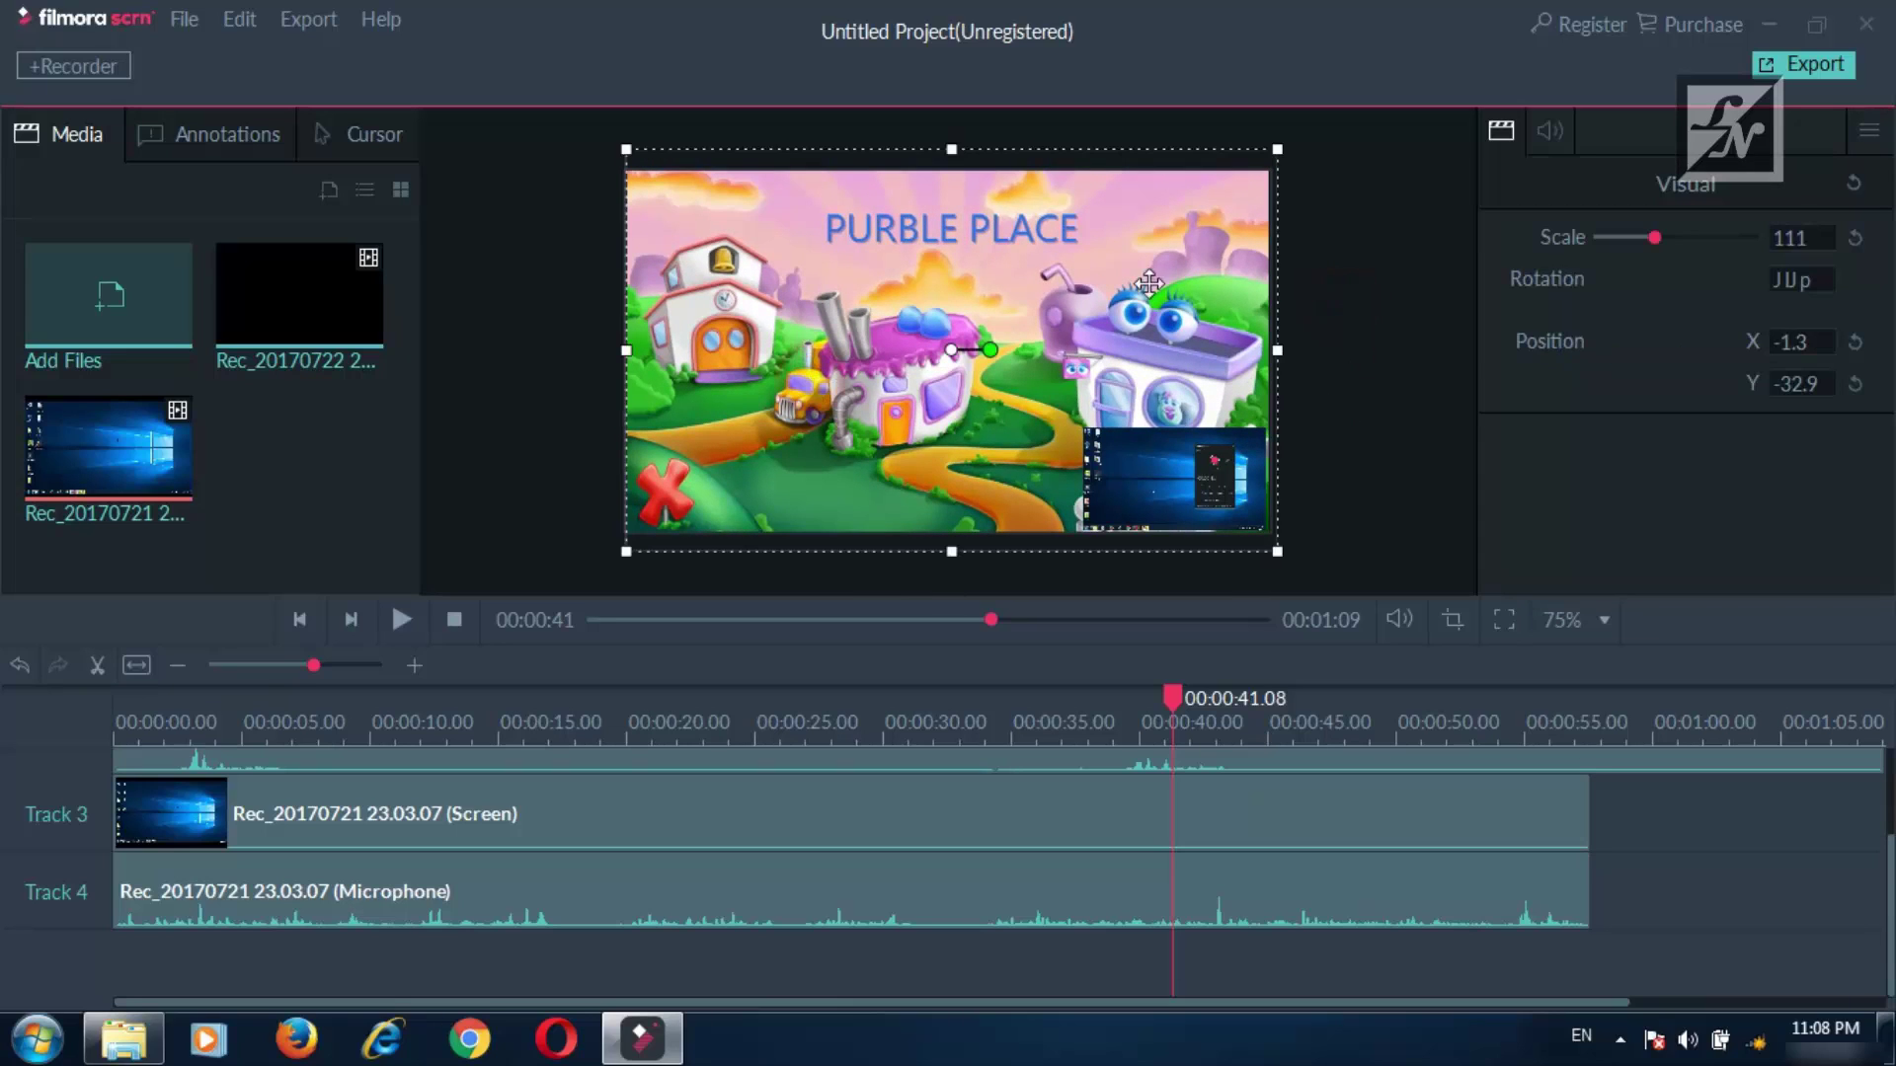
left_click(1386, 210)
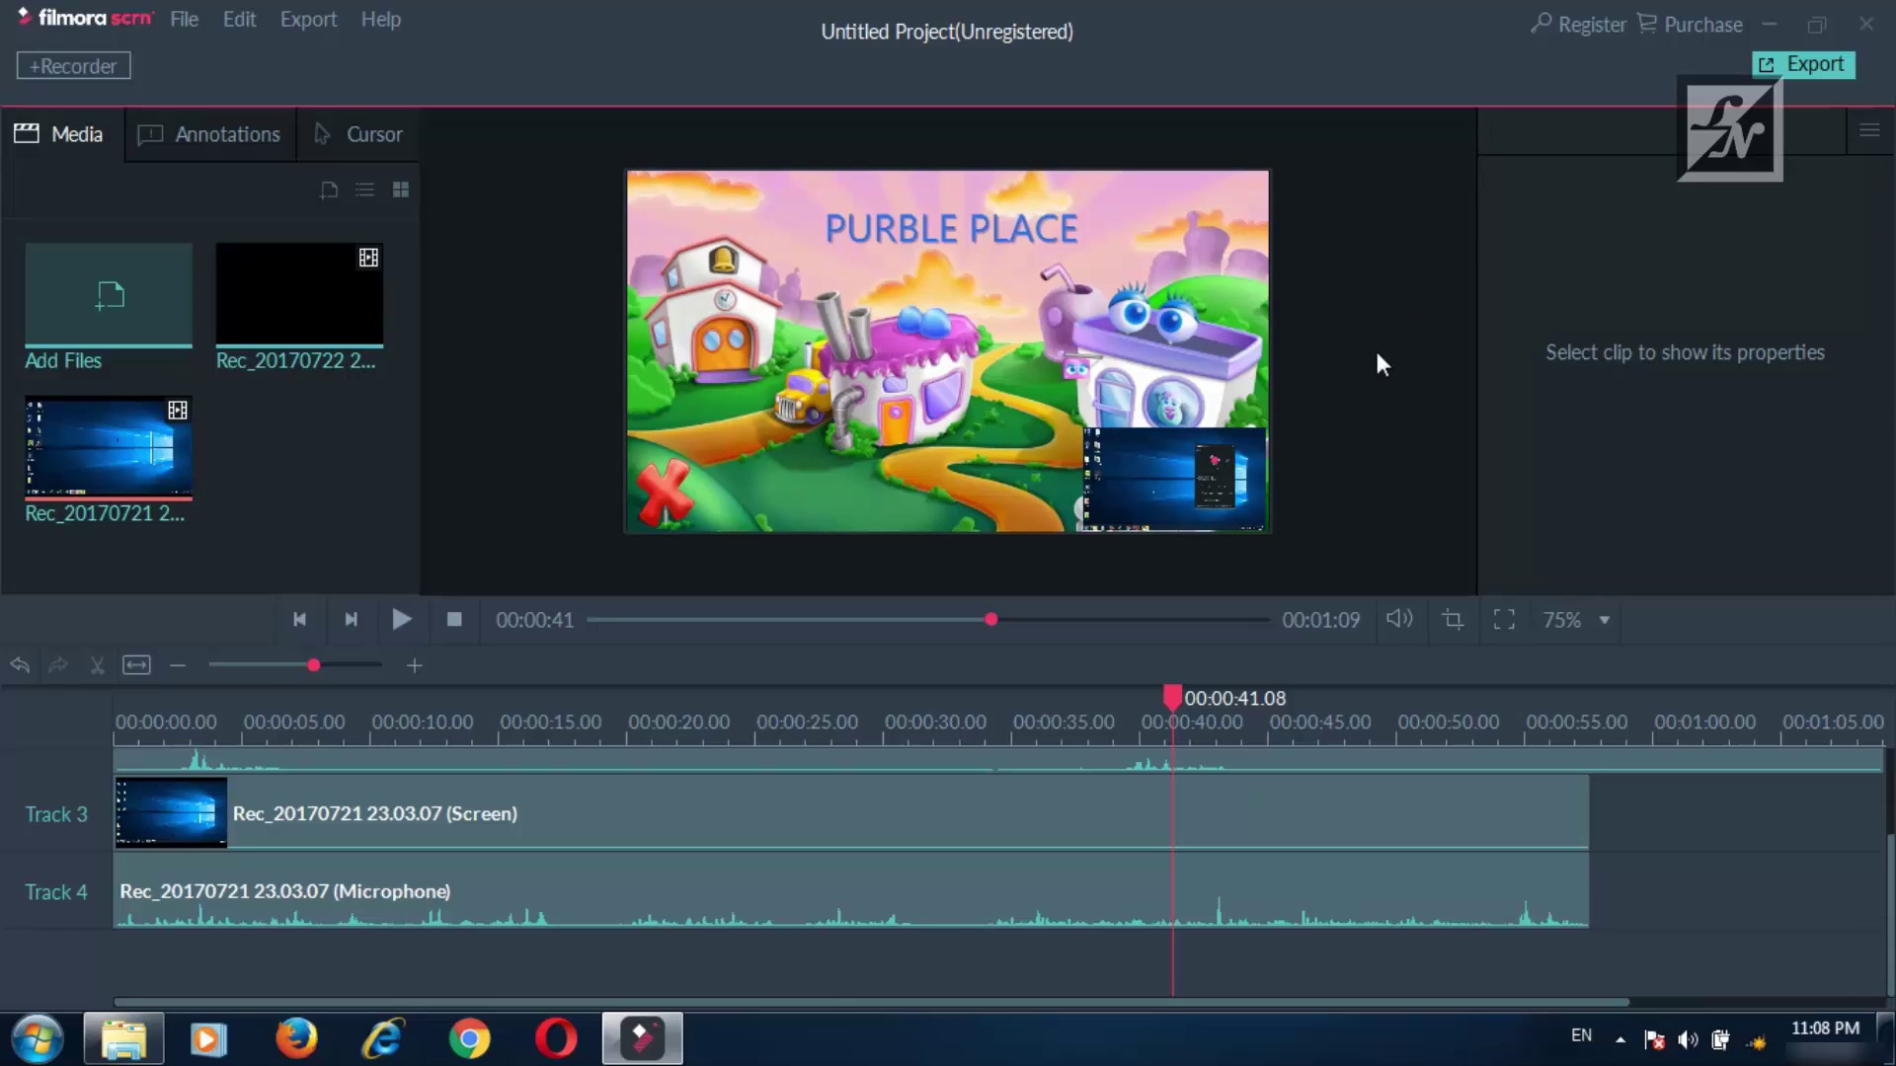
Check the composition at 00:00:33.05 and examine the scale and position of the overlay and the first background clip.
left_click(964, 732)
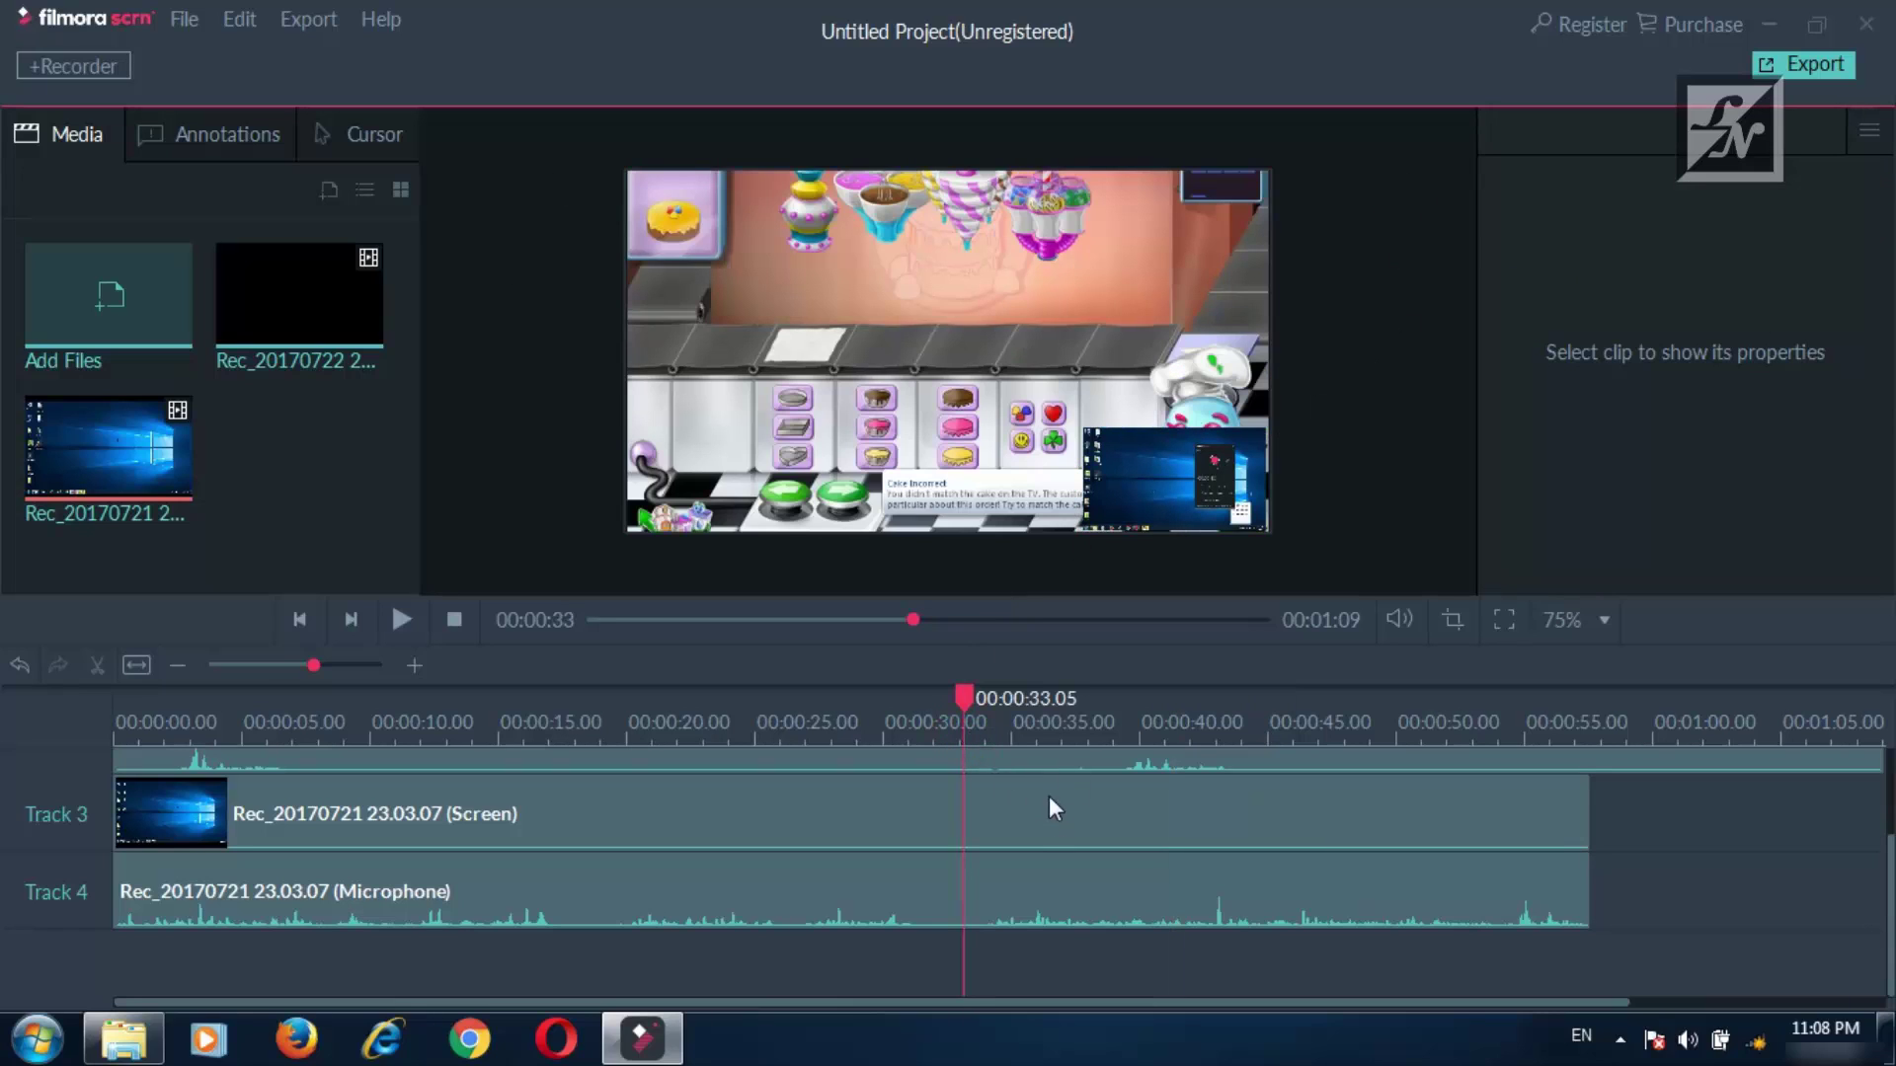
left_click(1272, 807)
scroll(1223, 828, "up", 1)
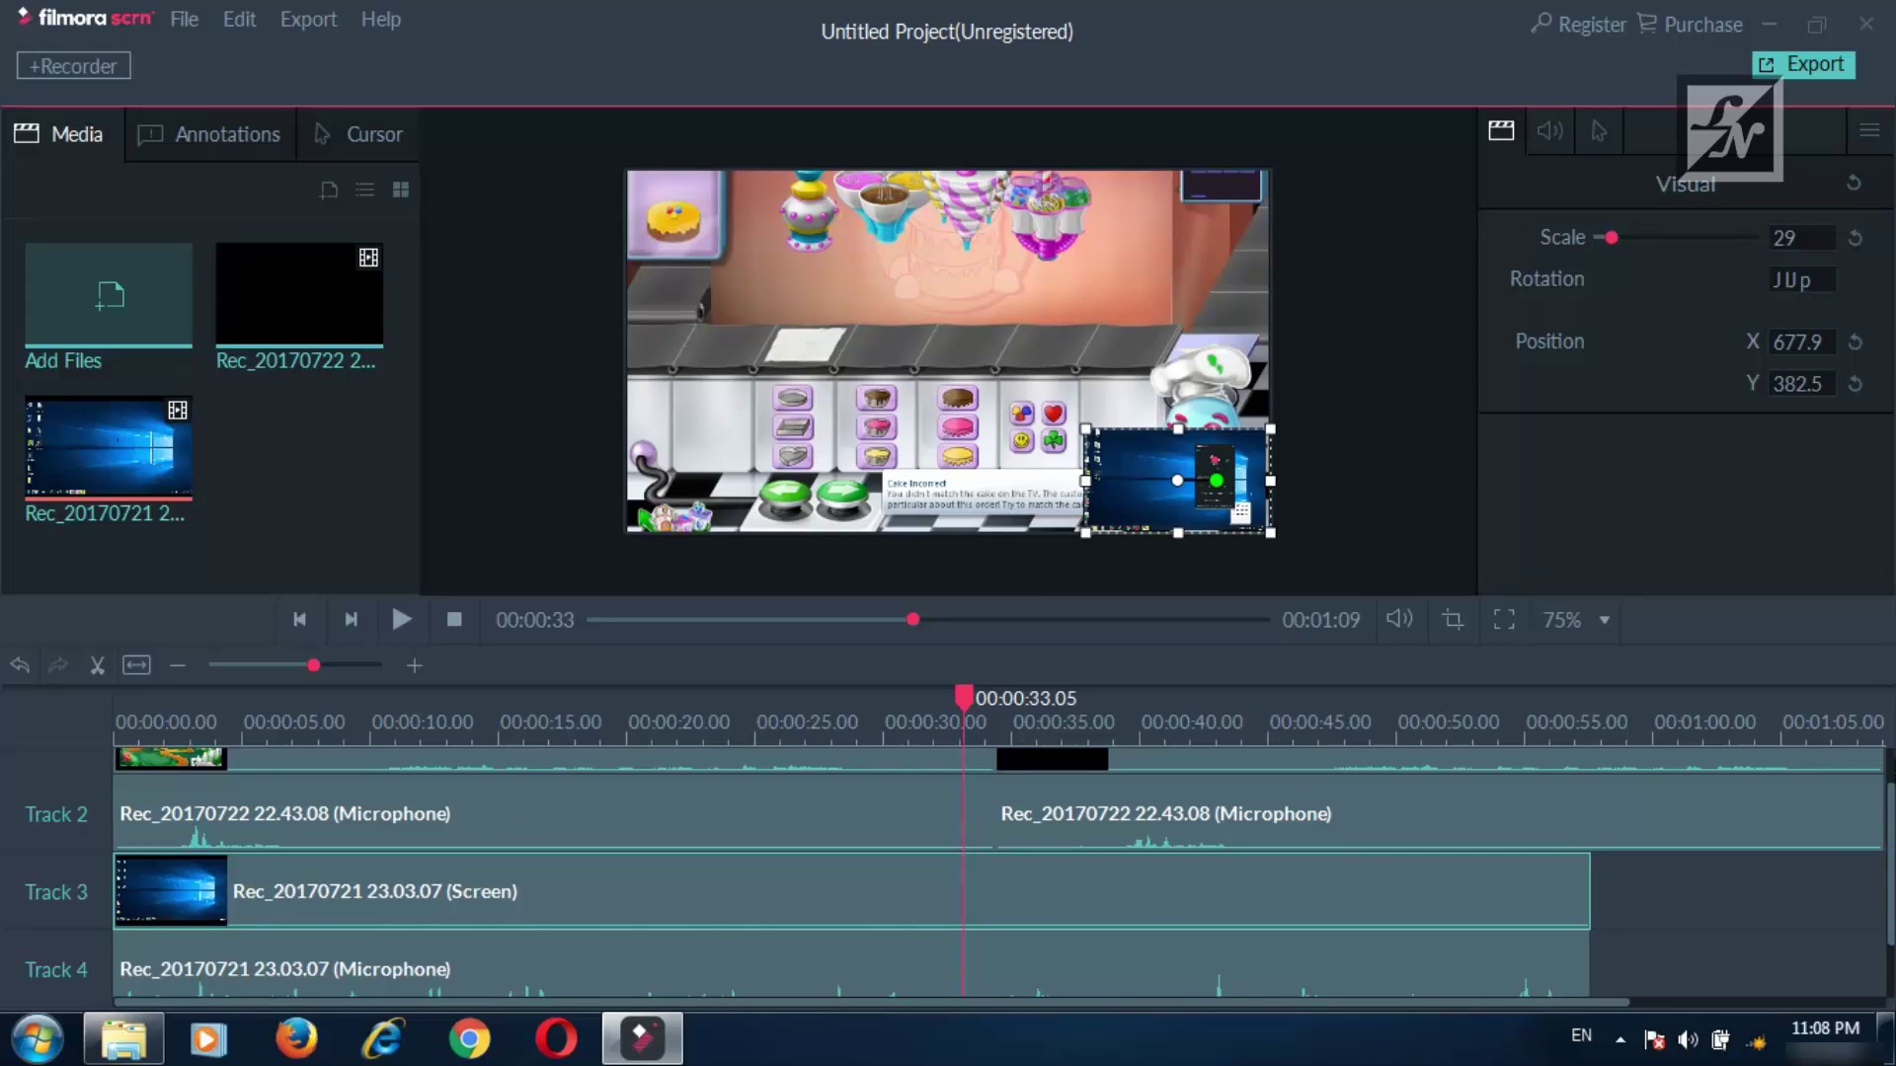
left_click(1889, 835)
left_click(683, 812)
left_click(679, 760)
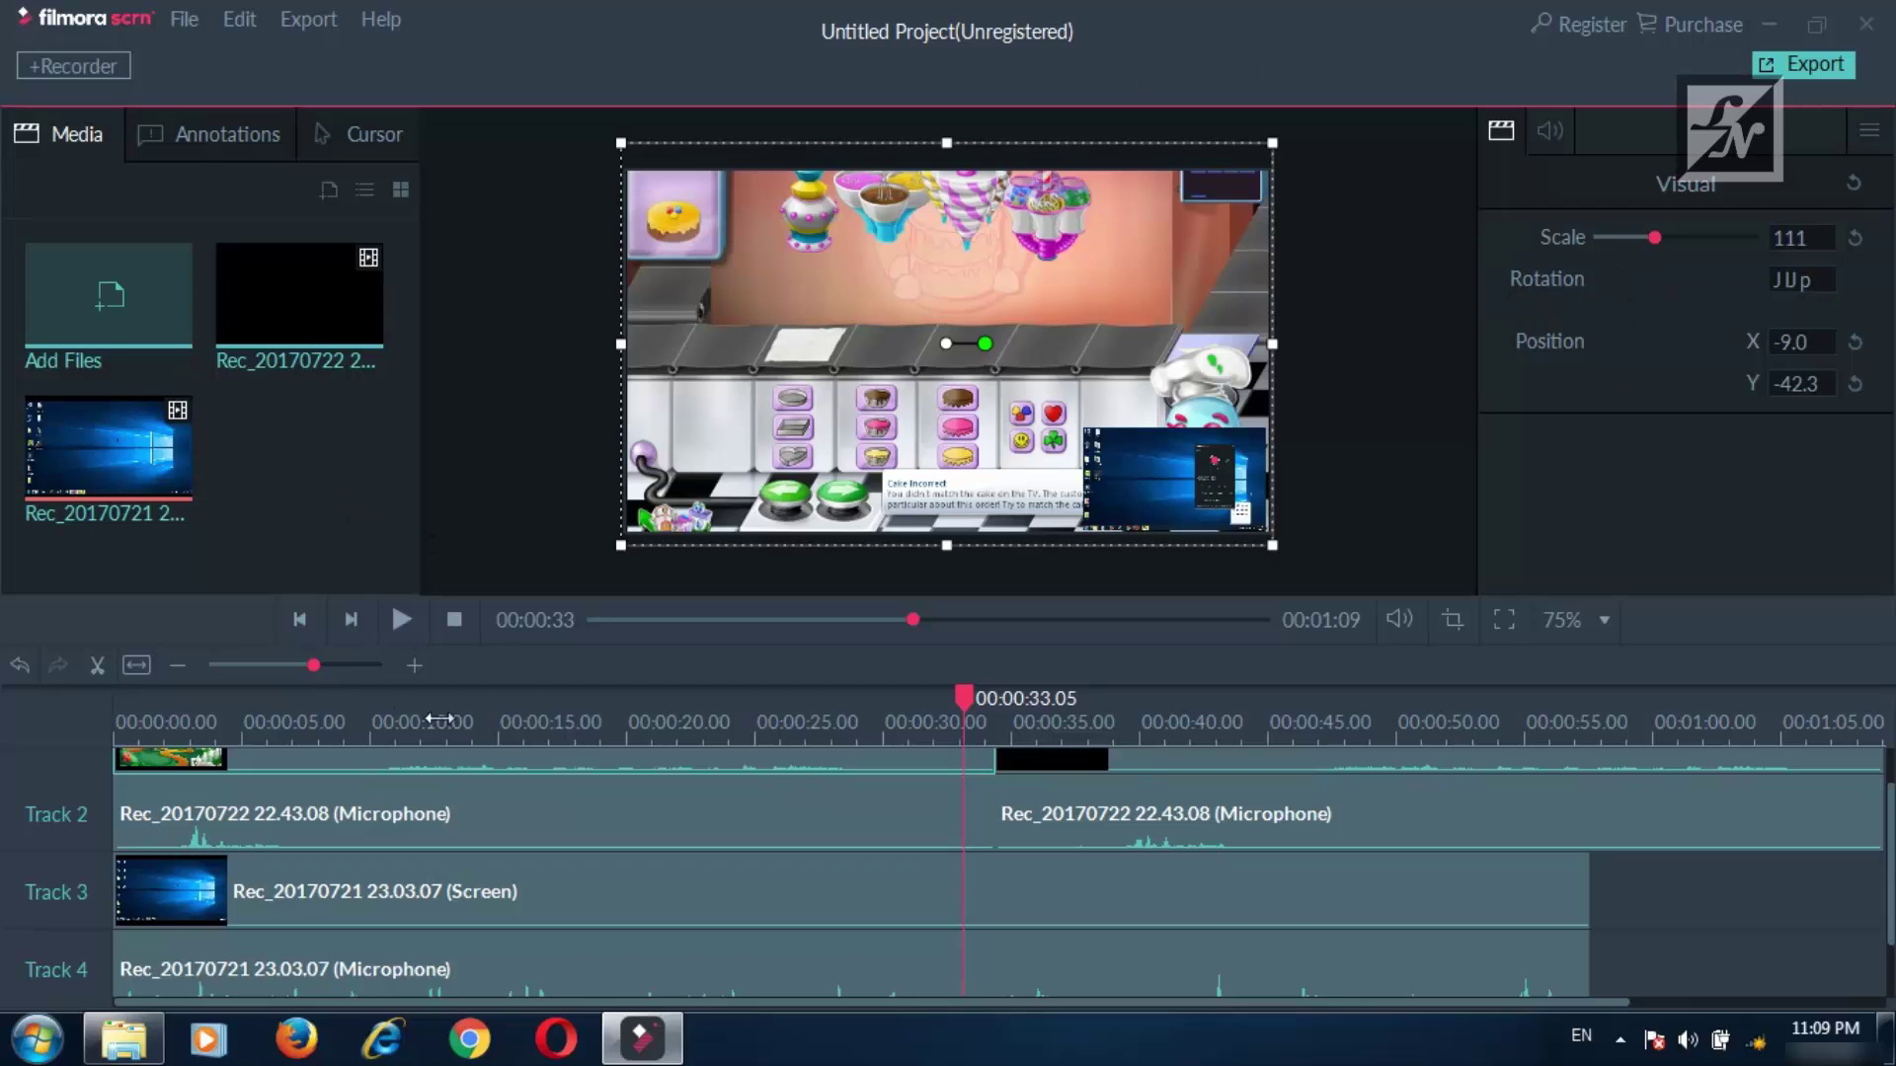
left_click(489, 426)
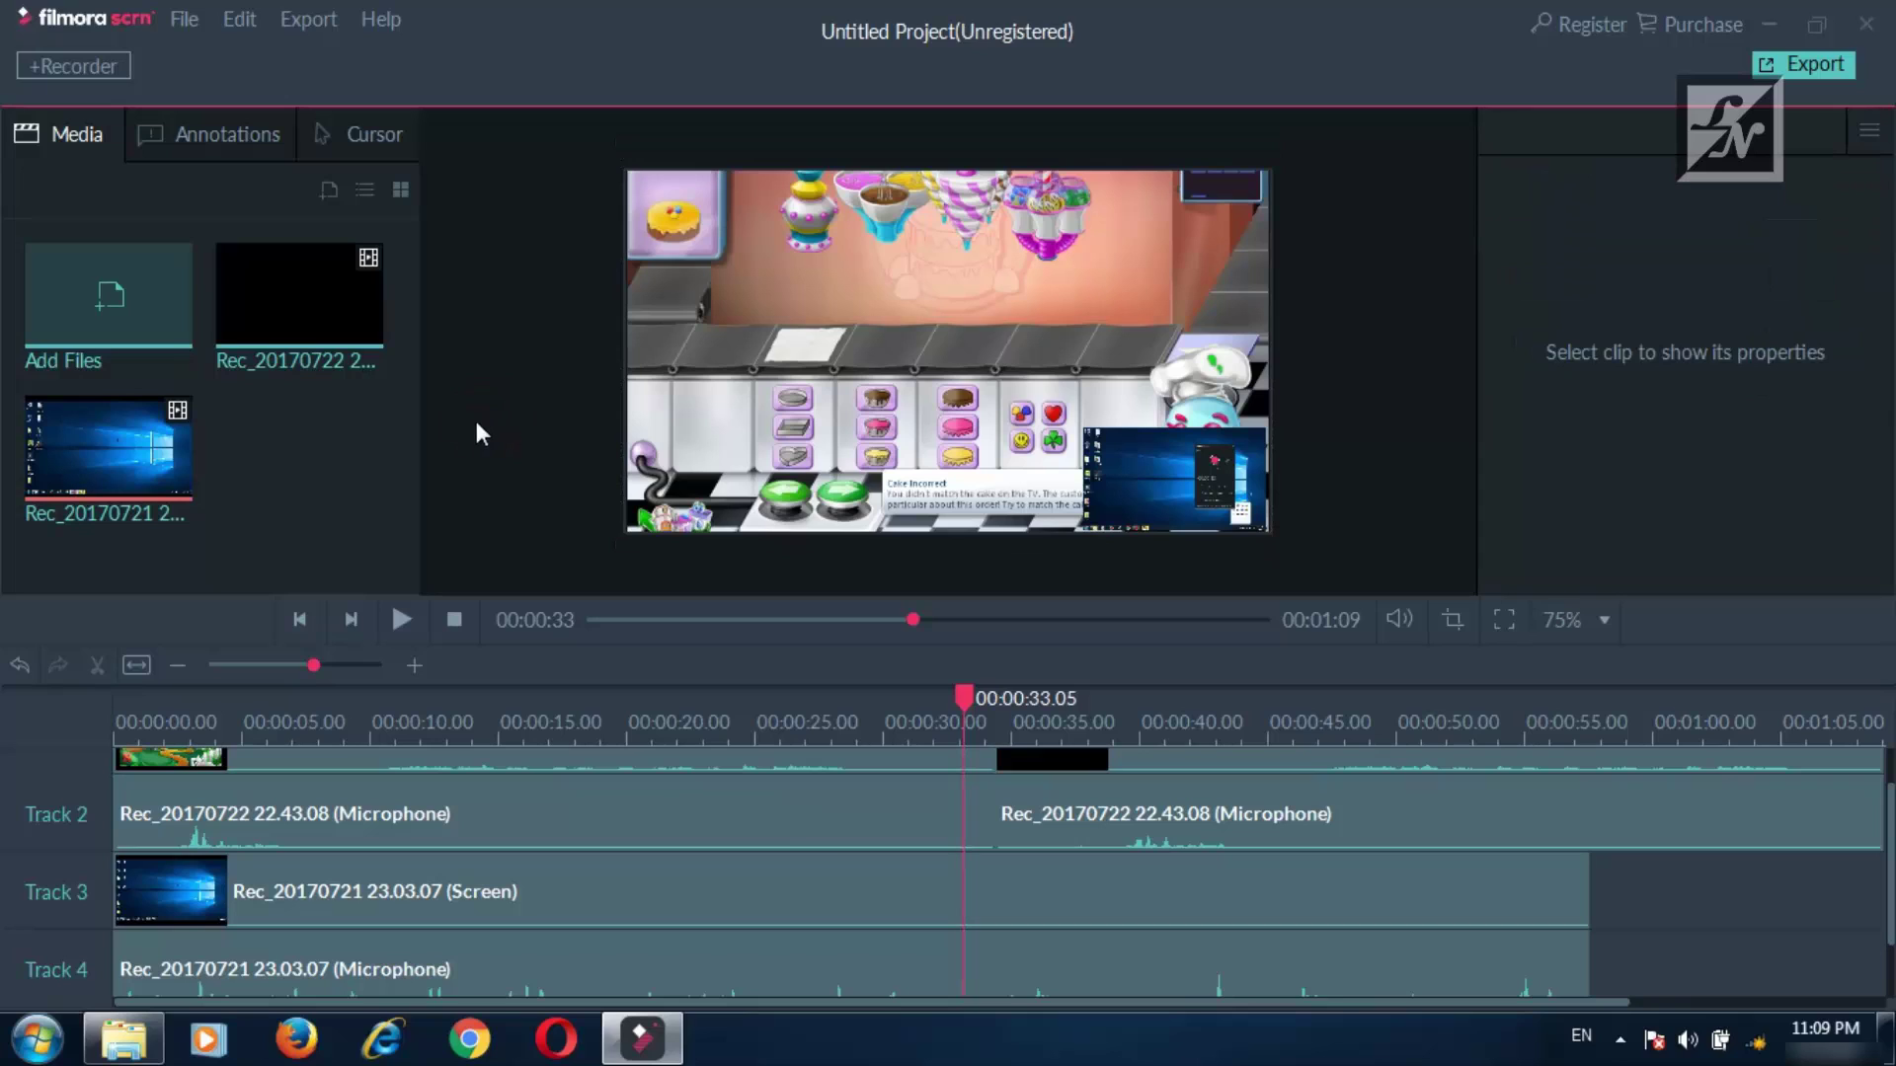
Show the cursor effects, go to 00:00:21.04, and enlarge the track 3 overlay to scale 97 so that its cursor can be seen.
left_click(375, 148)
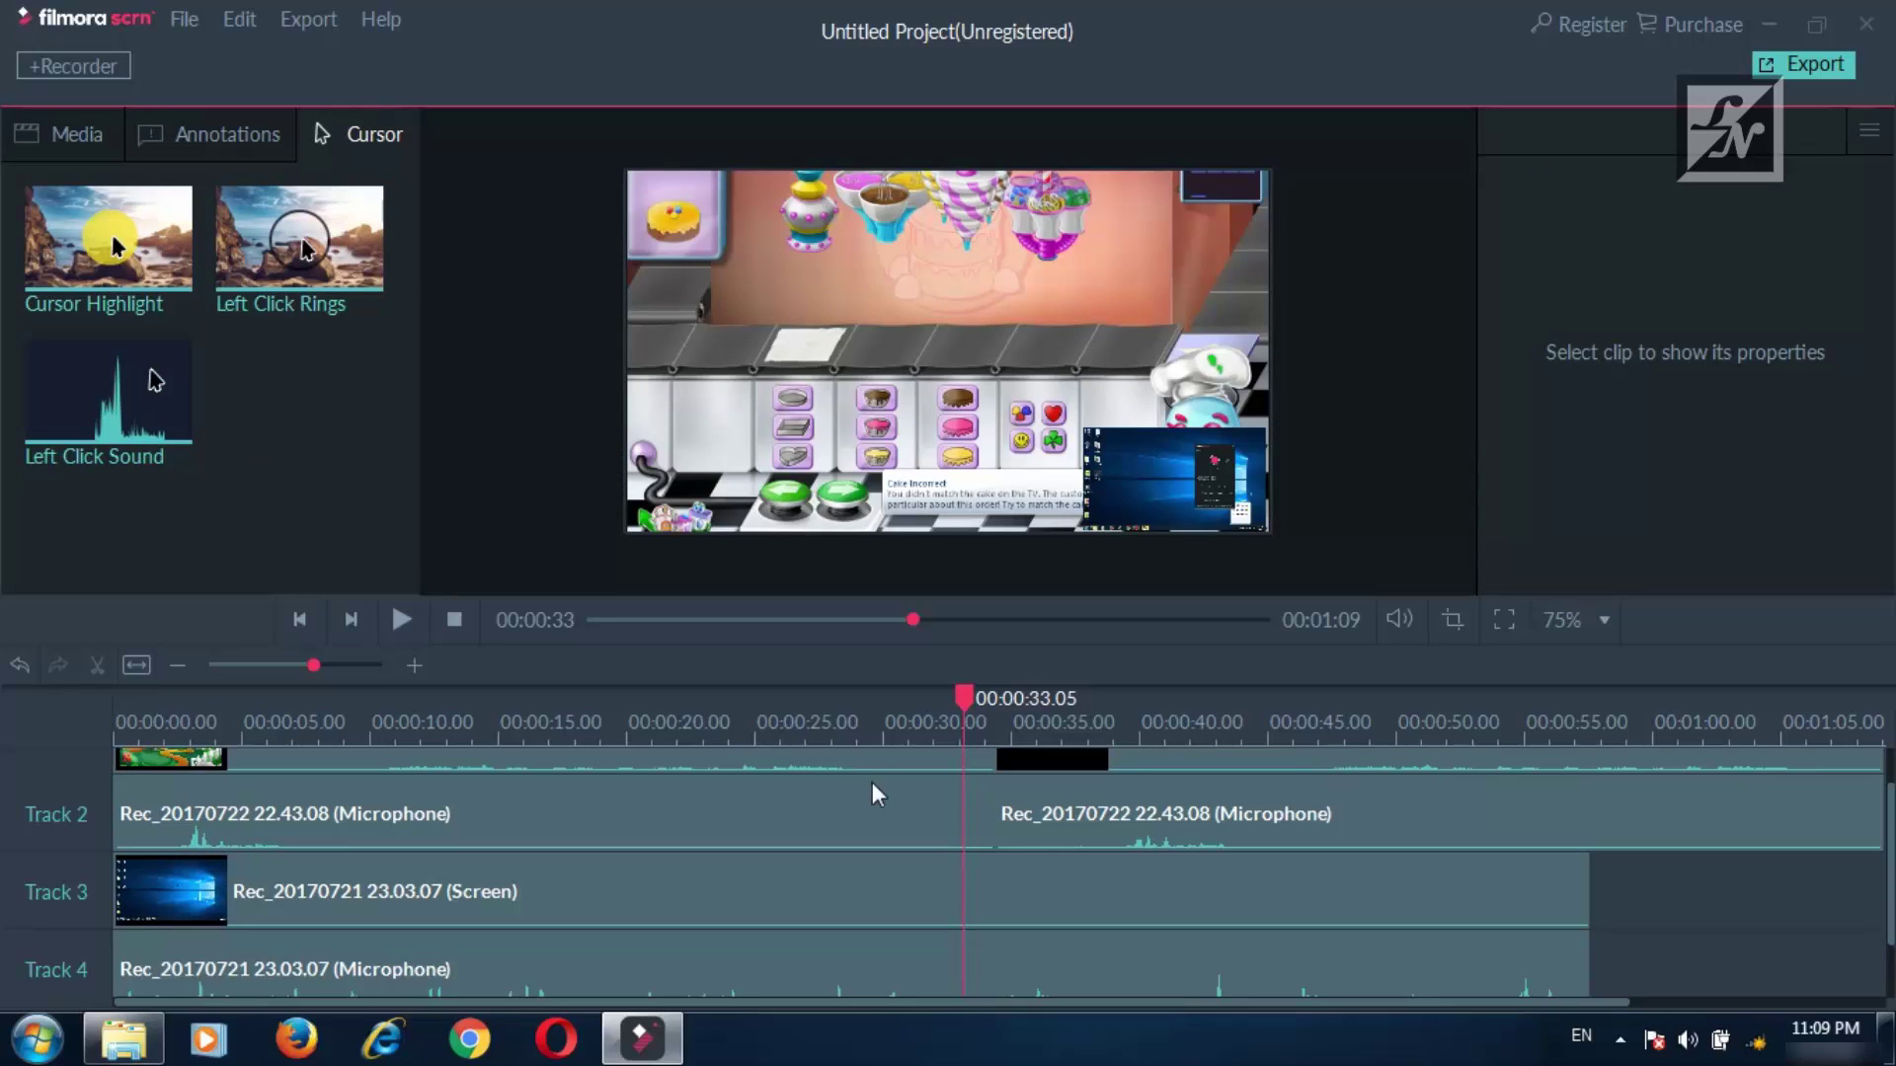
left_click(670, 730)
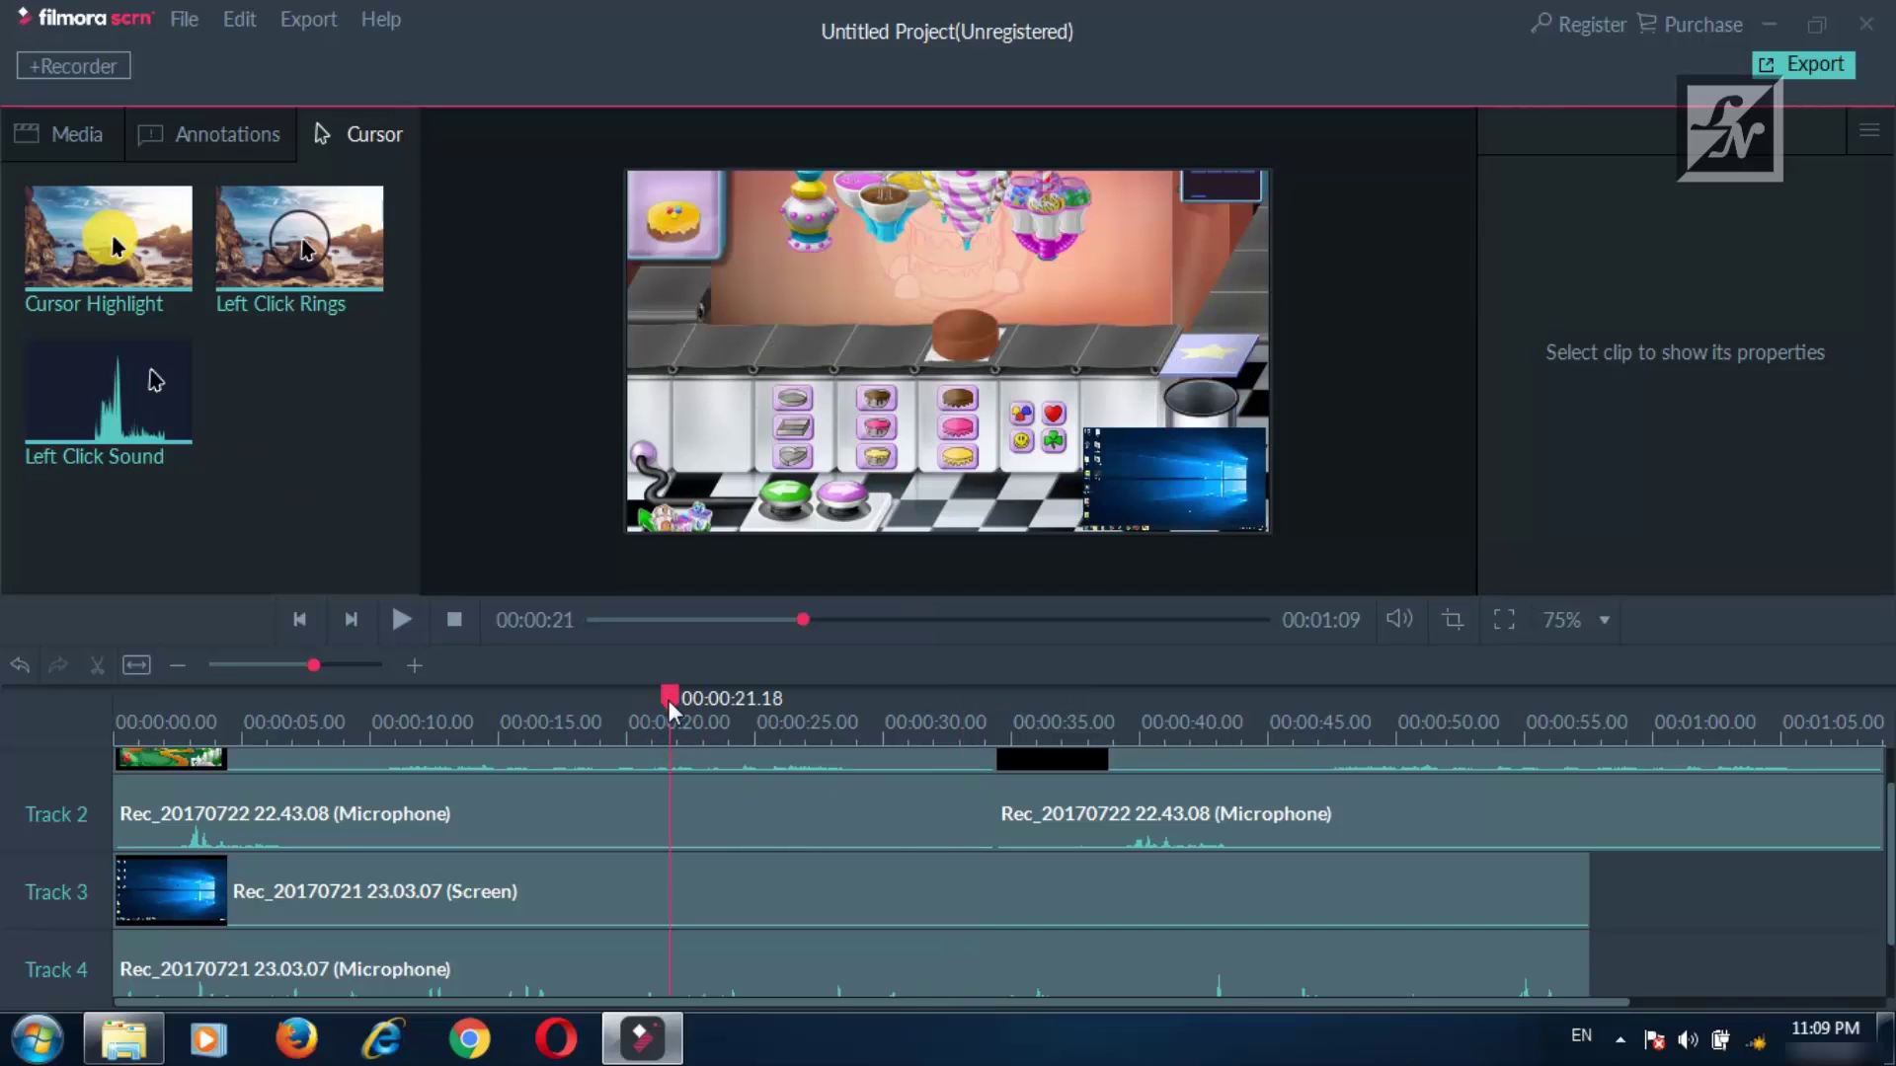
left_click_drag(667, 701, 655, 738)
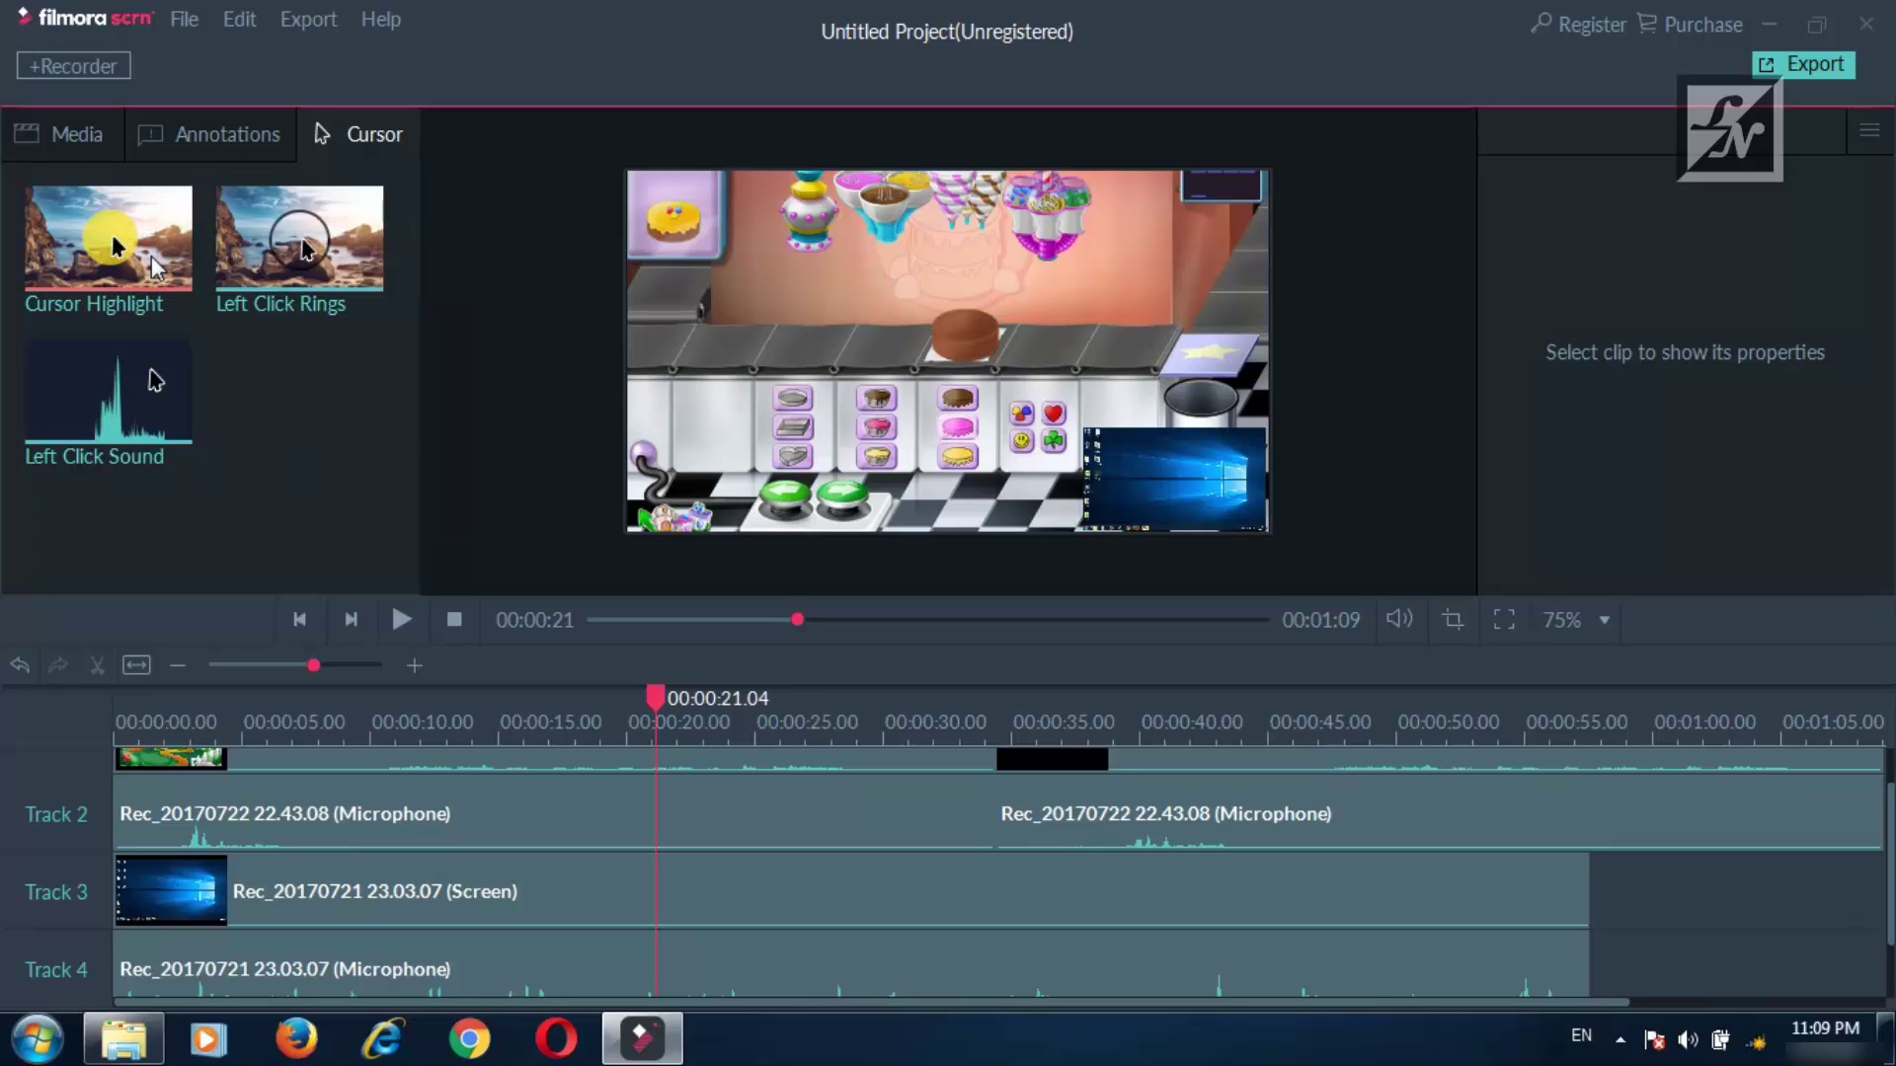
left_click(1129, 480)
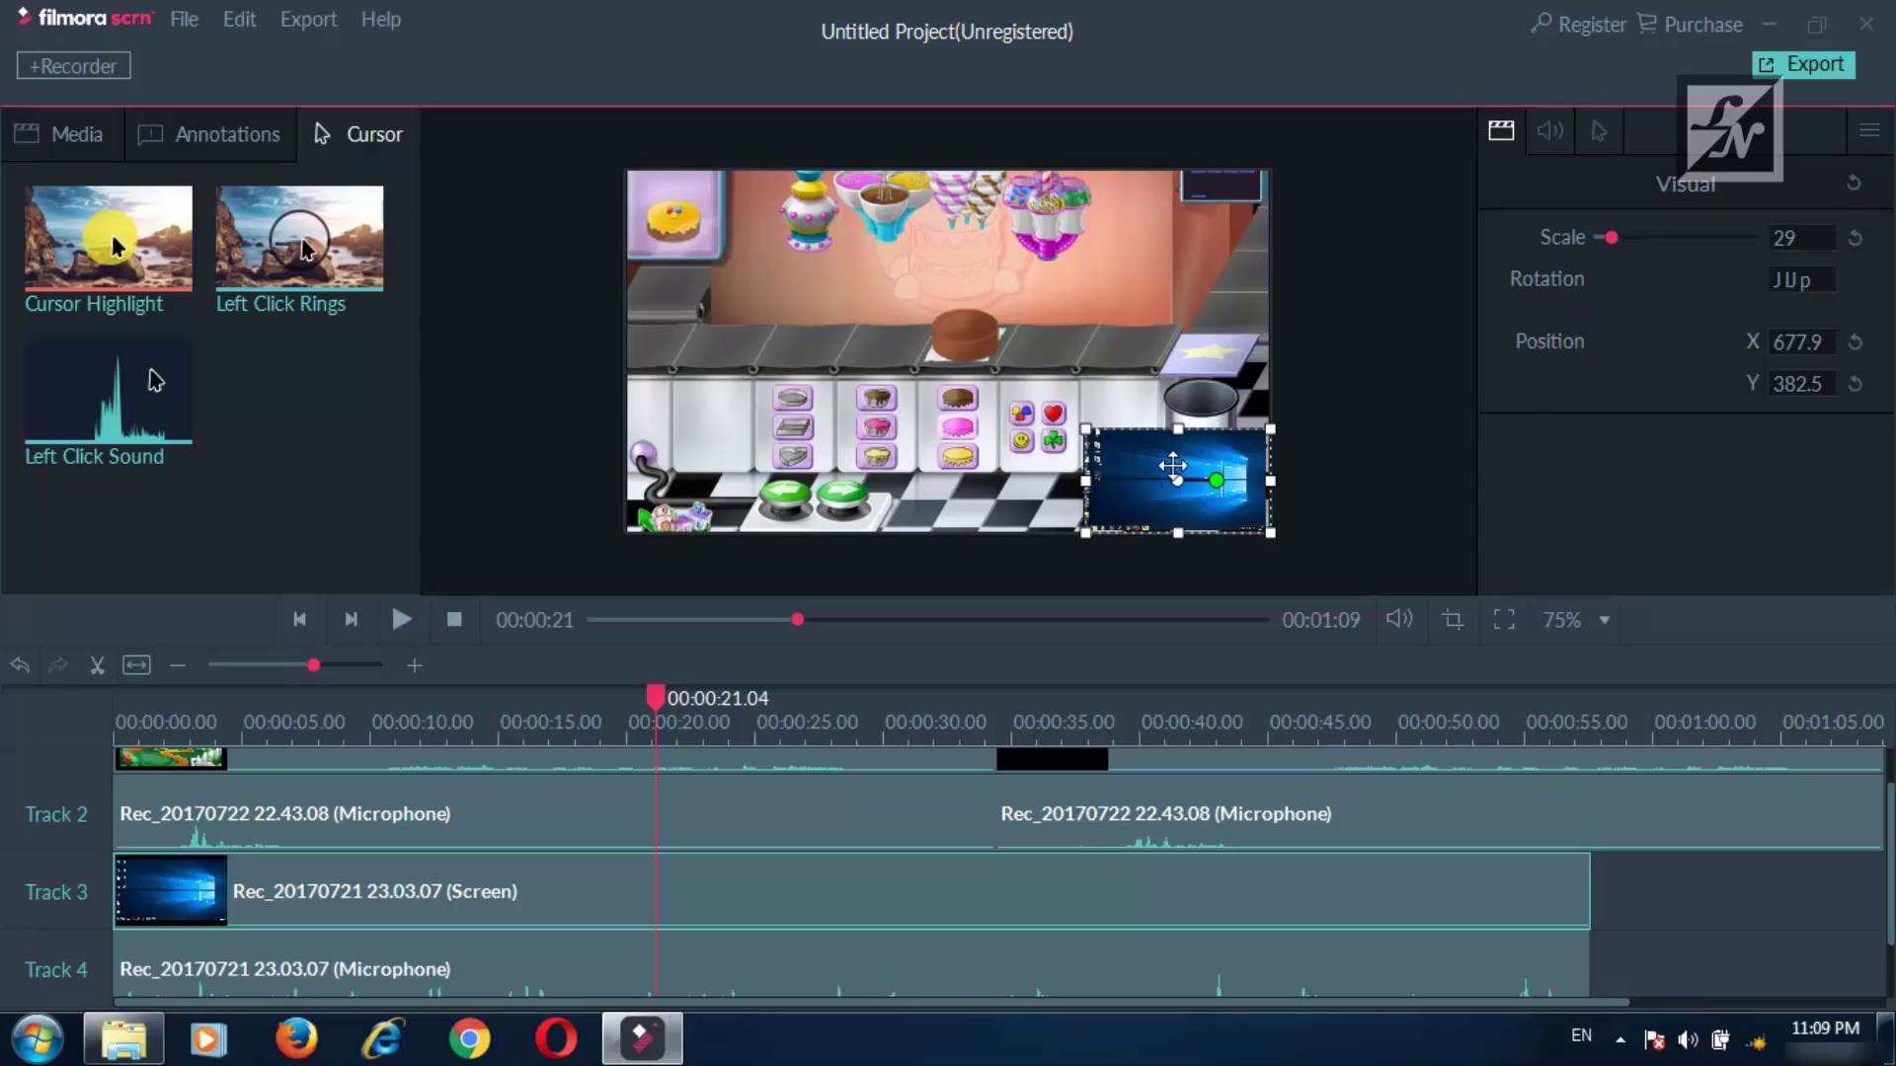
left_click_drag(1082, 422, 611, 259)
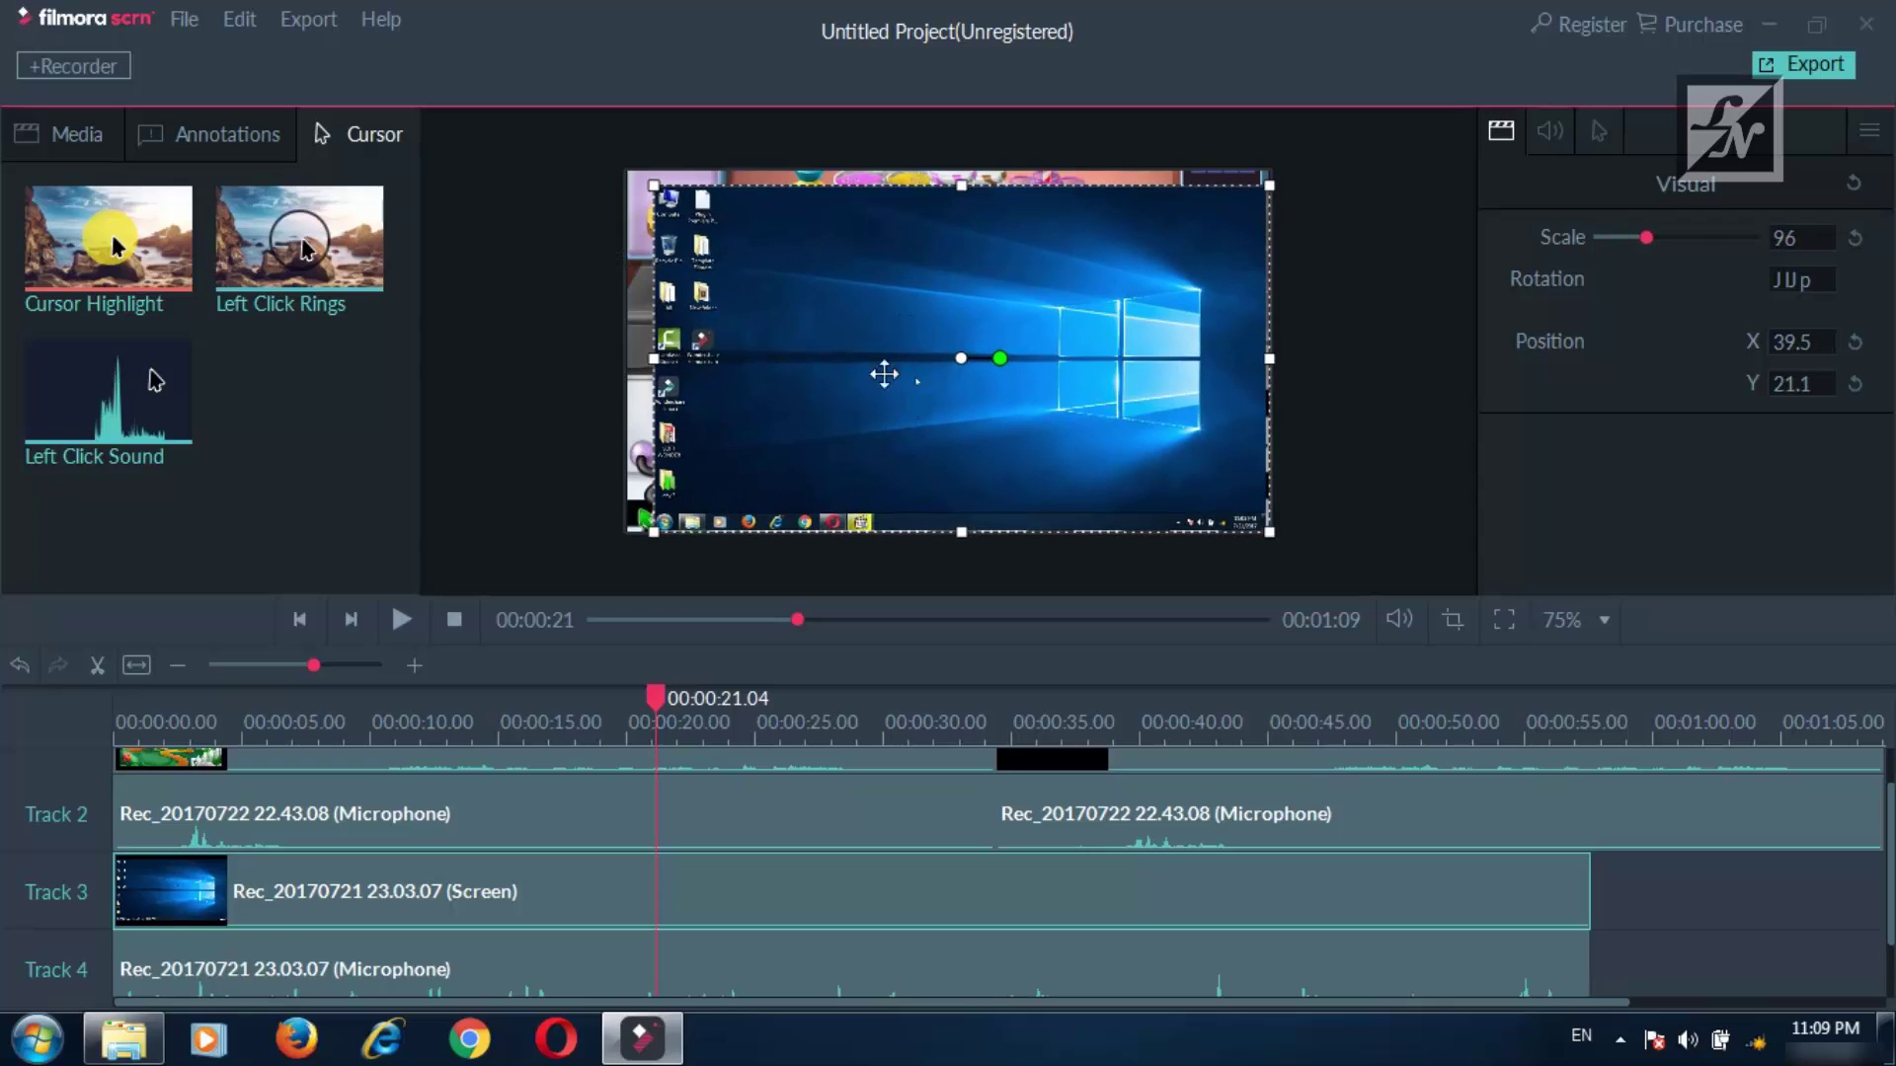
left_click_drag(652, 184, 639, 178)
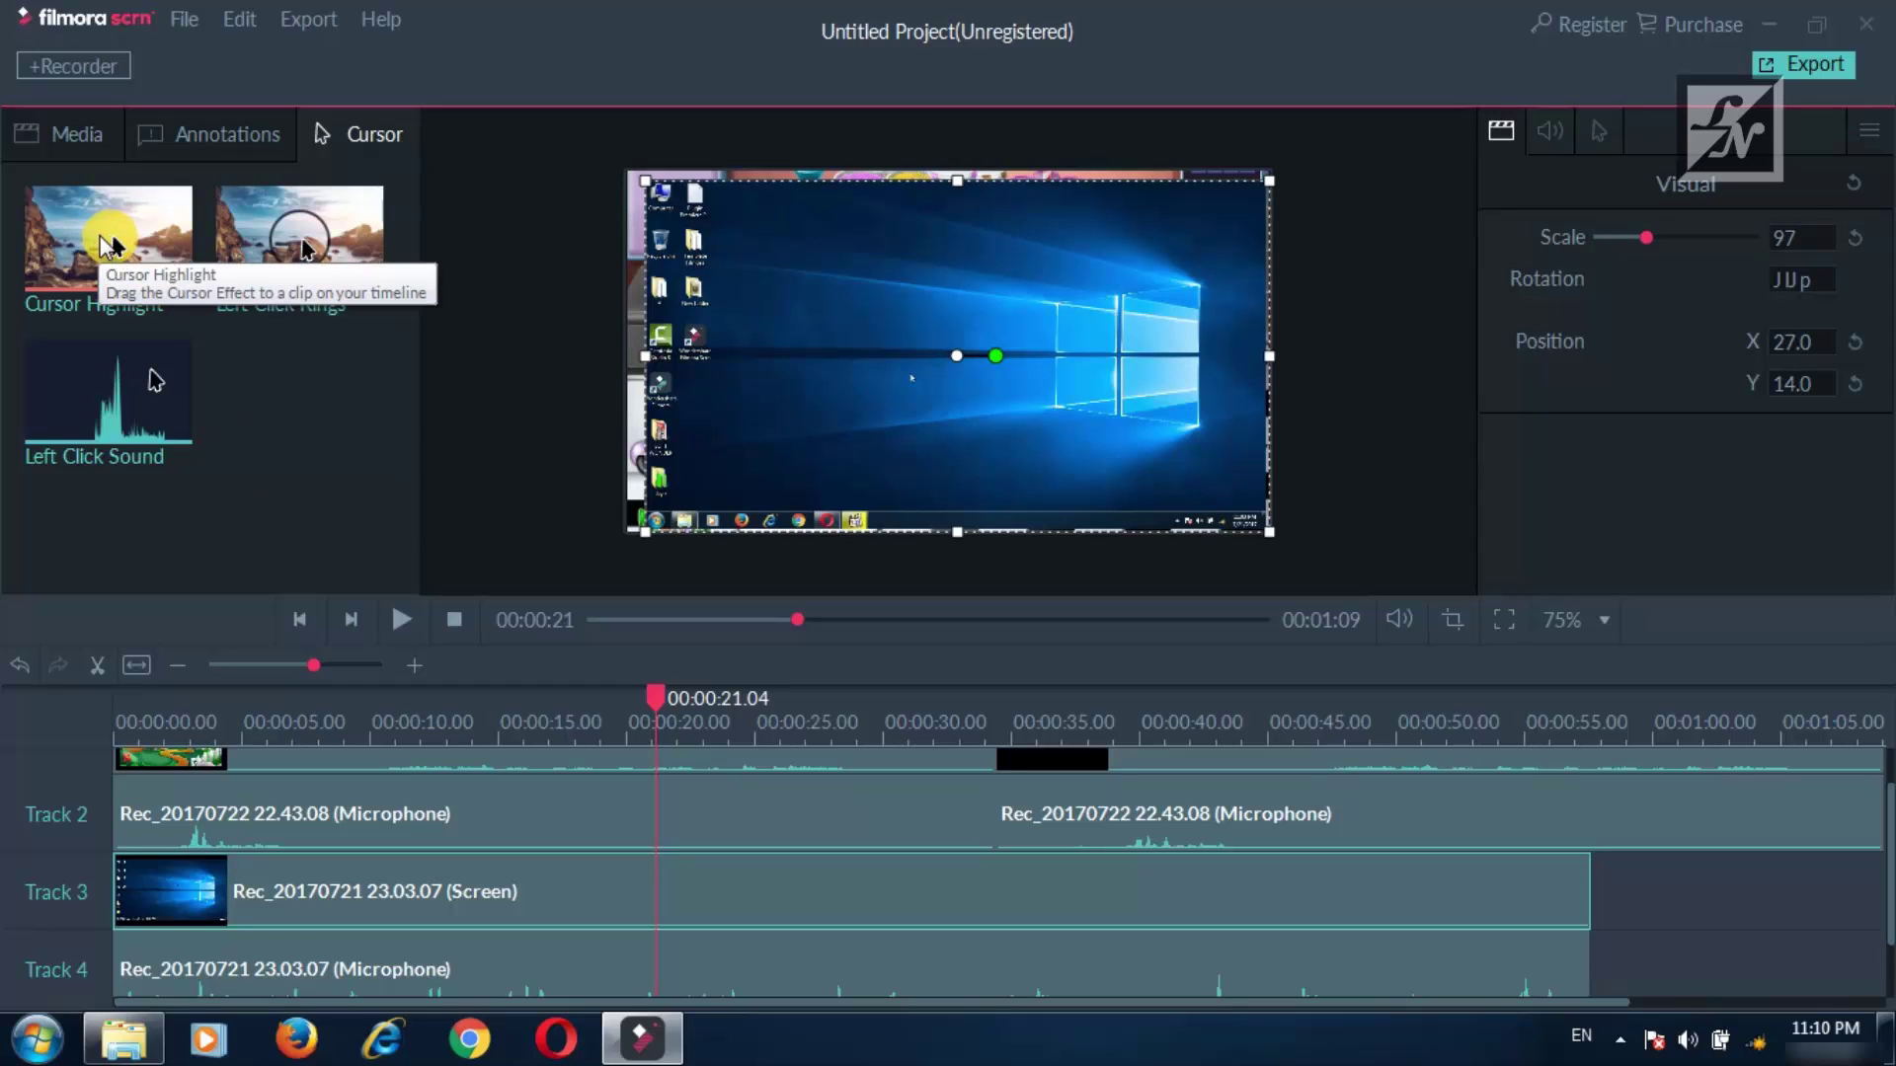
Apply the Cursor Highlight effect to the track 3 screen clip and set the cursor scale to 198.1.
left_click_drag(111, 245, 500, 920)
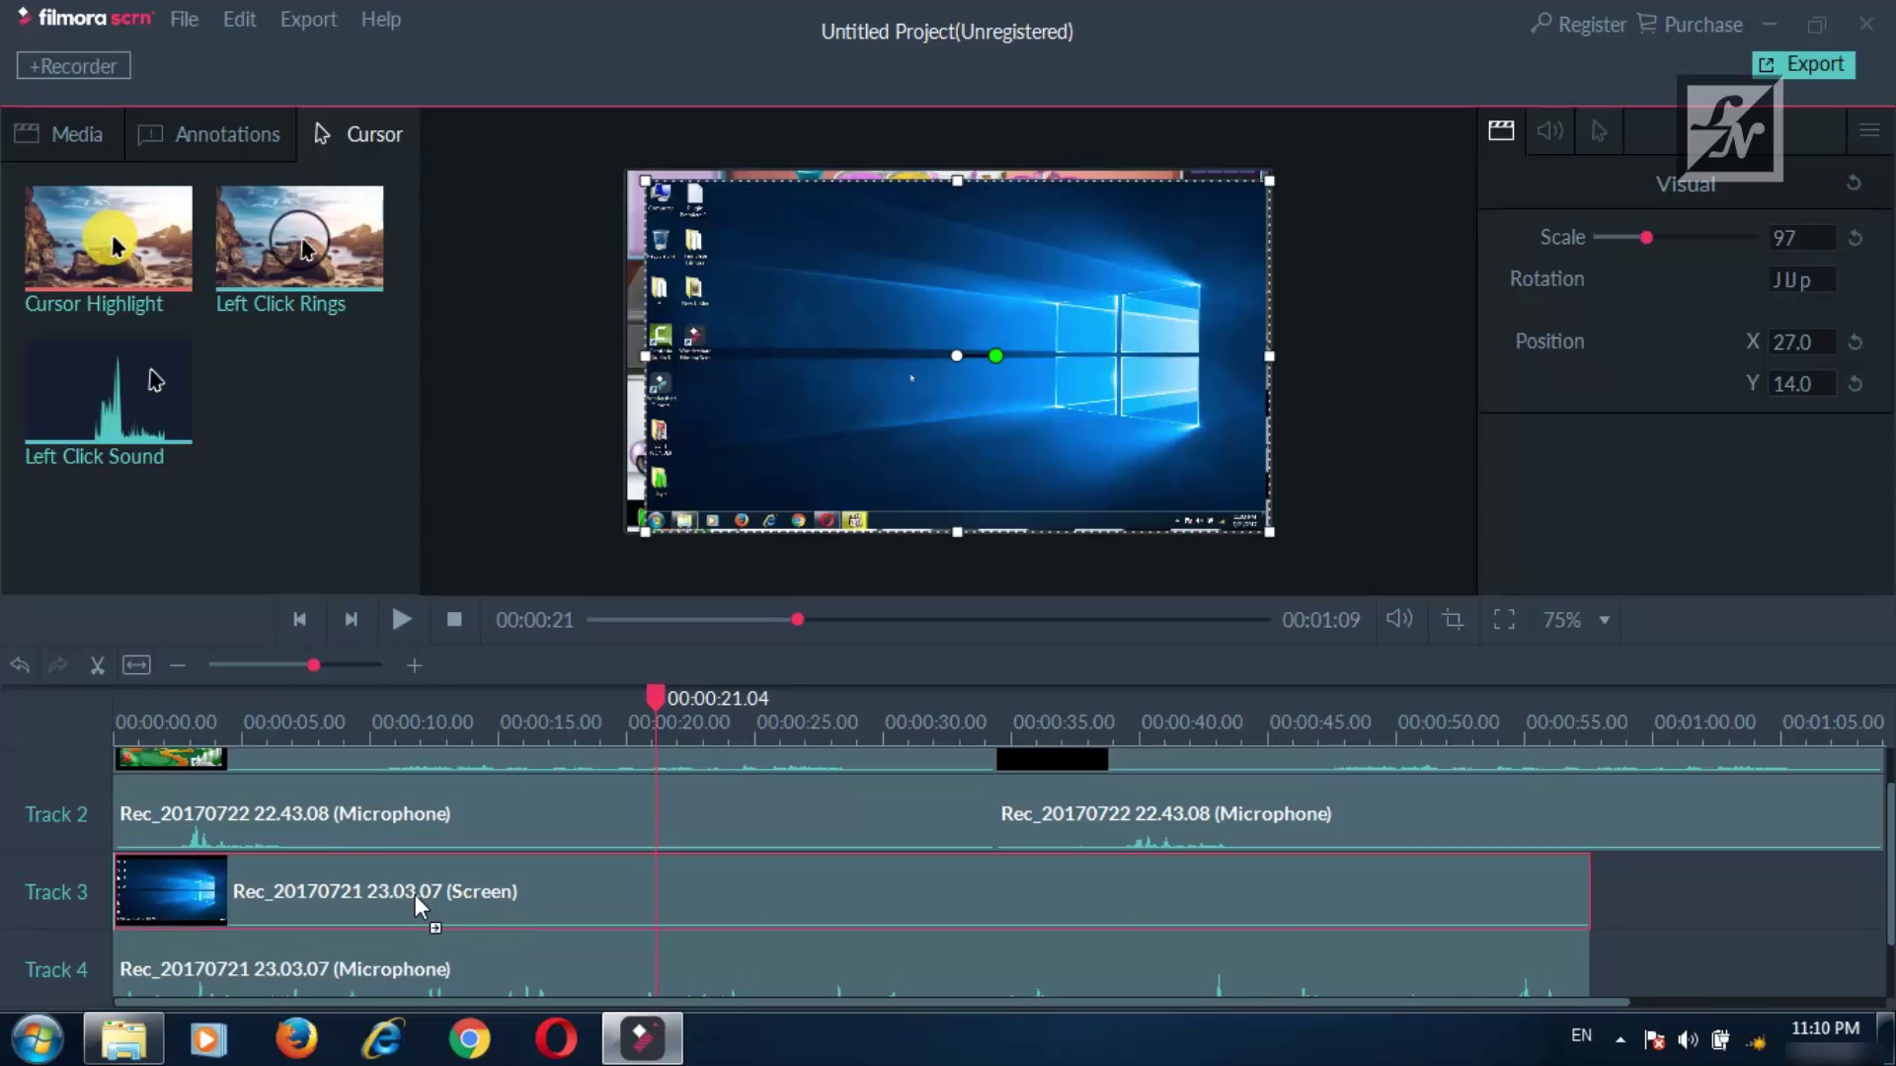
left_click_drag(414, 895, 415, 895)
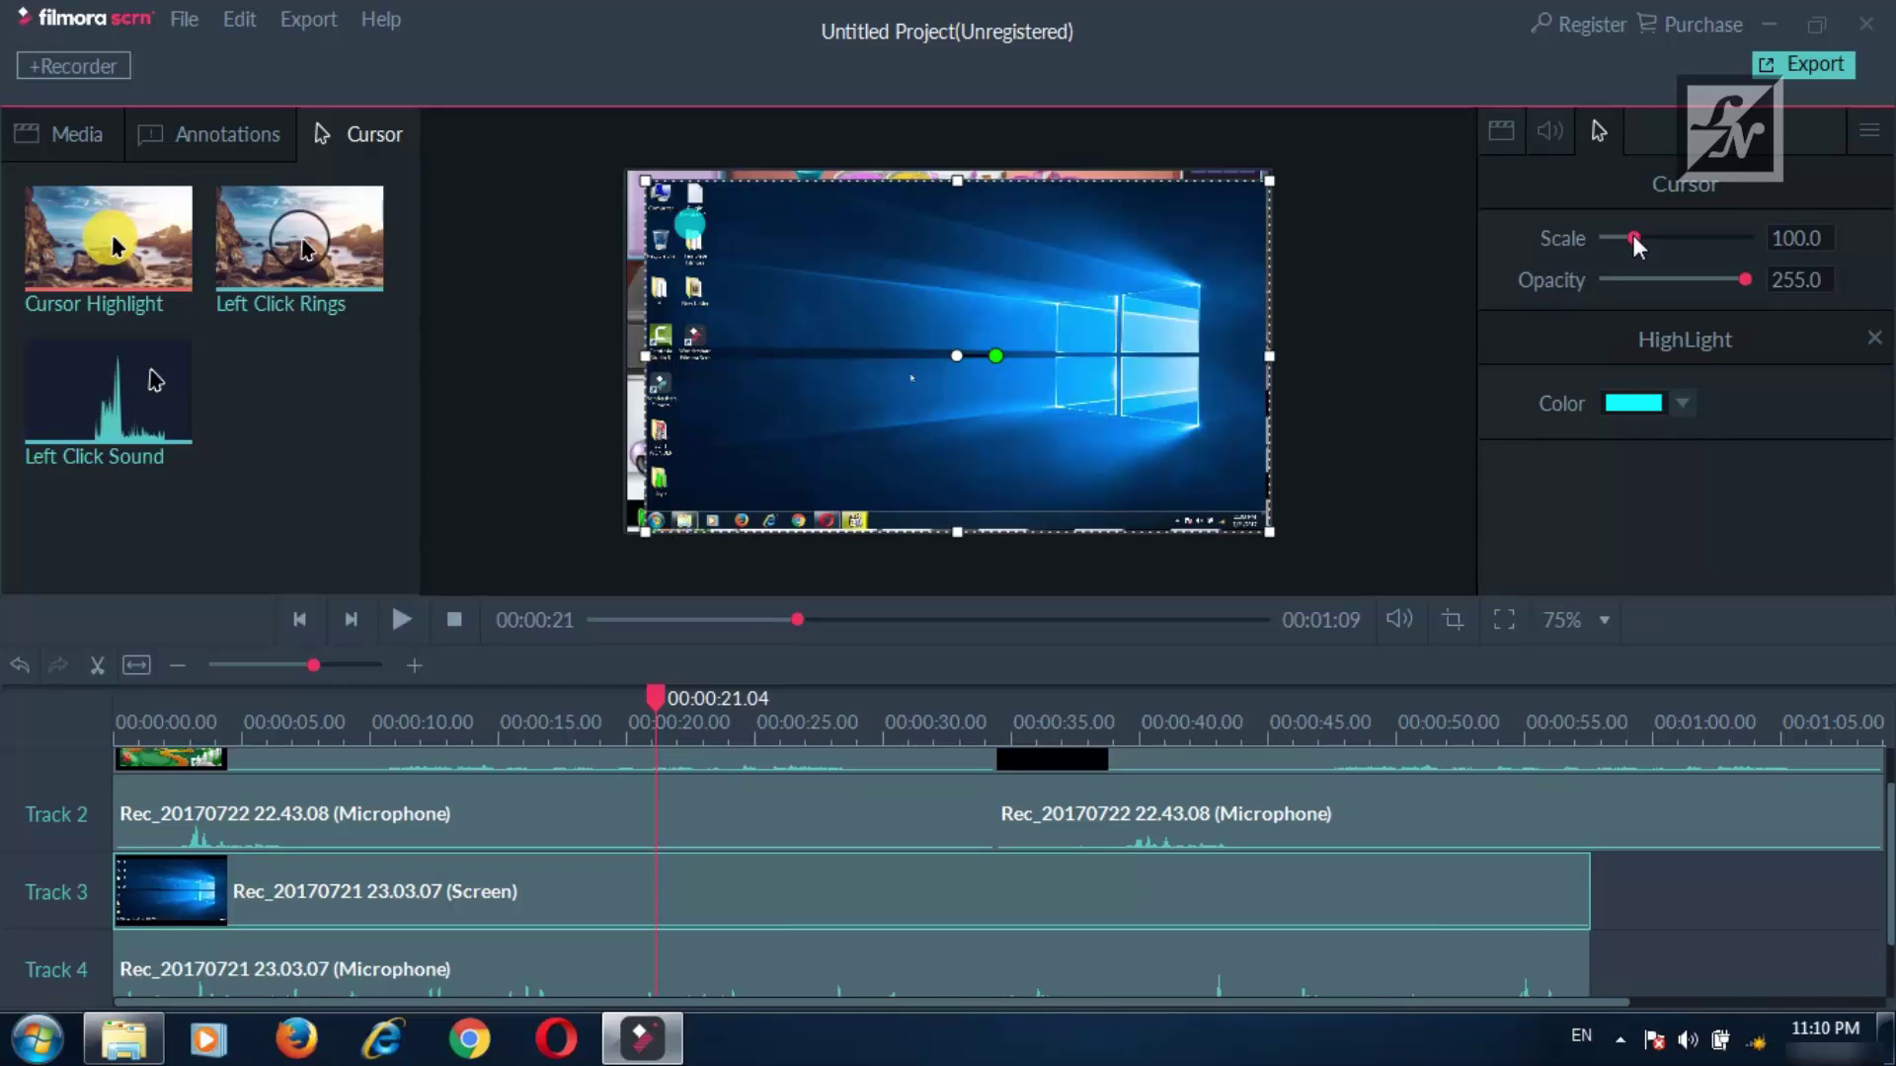
left_click_drag(1633, 235, 1670, 243)
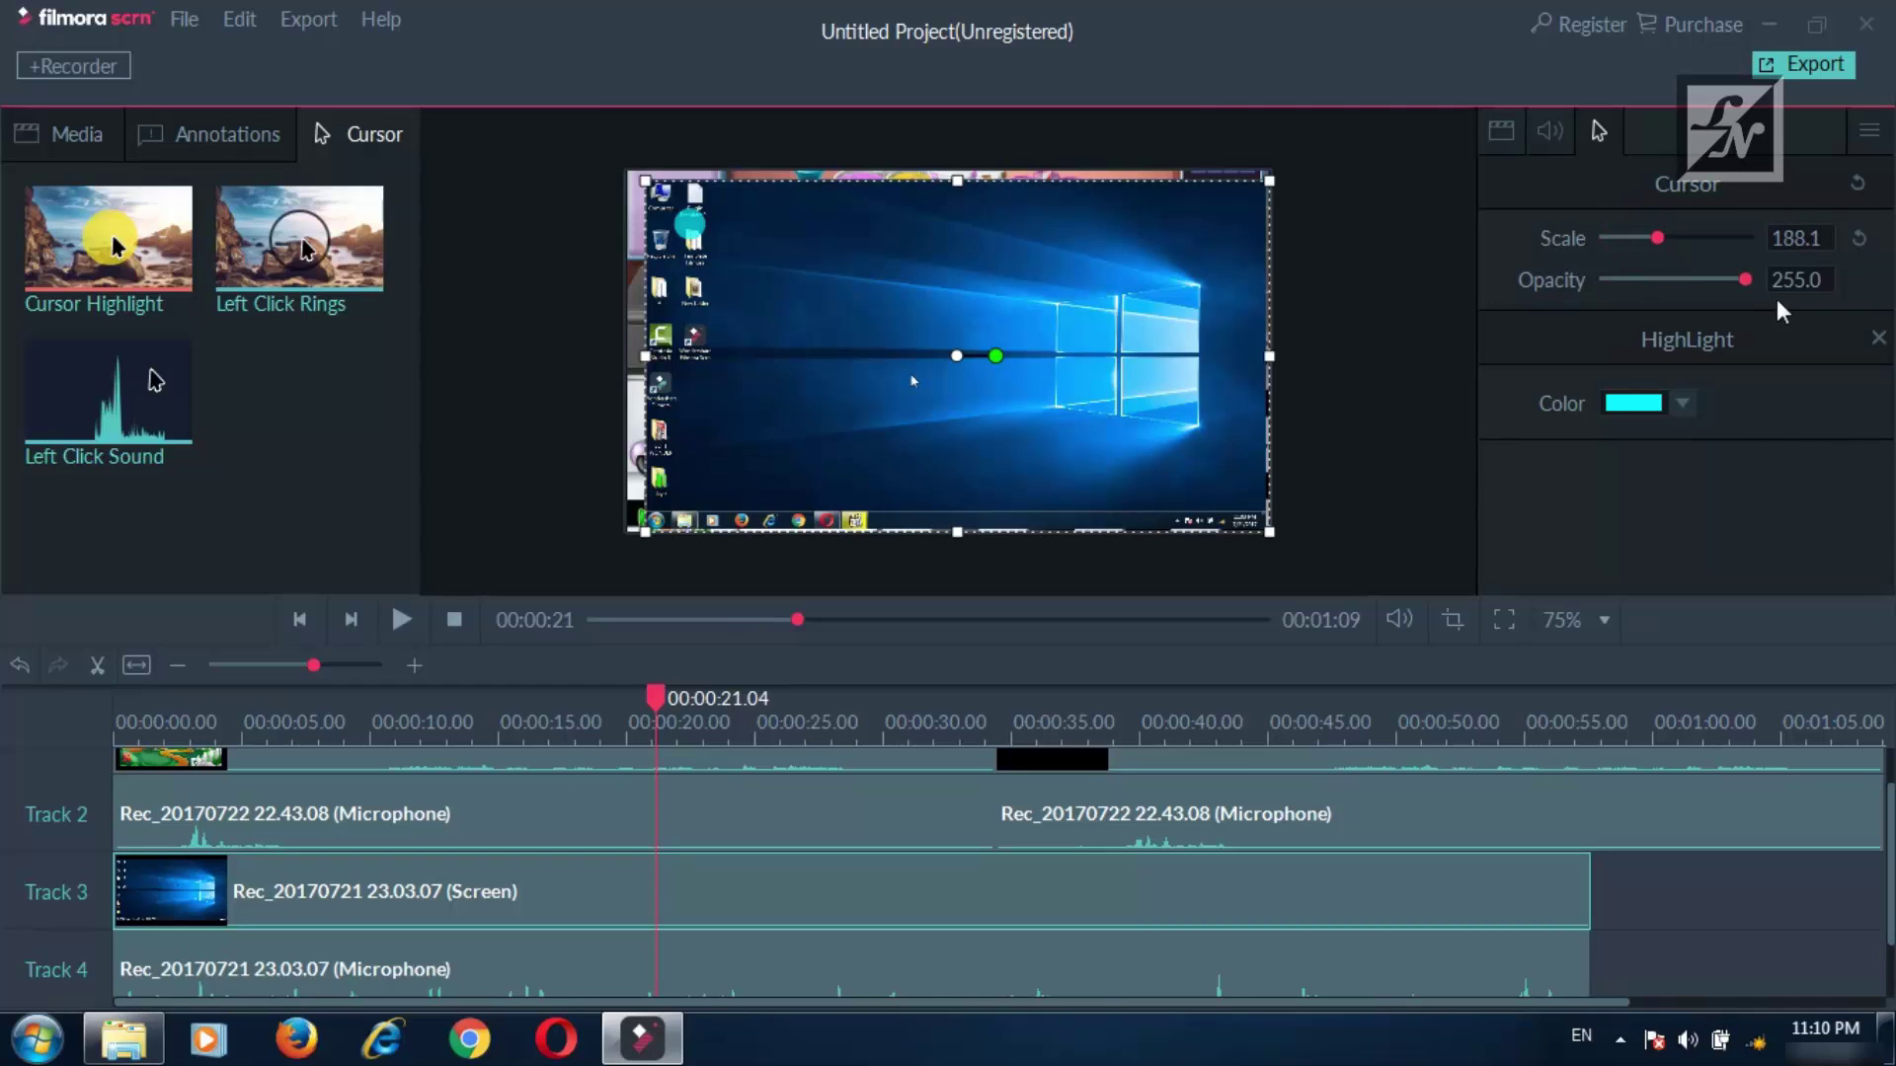
Change the cursor highlight color to yellow and briefly play the recording to preview it.
left_click(1641, 403)
left_click(1756, 488)
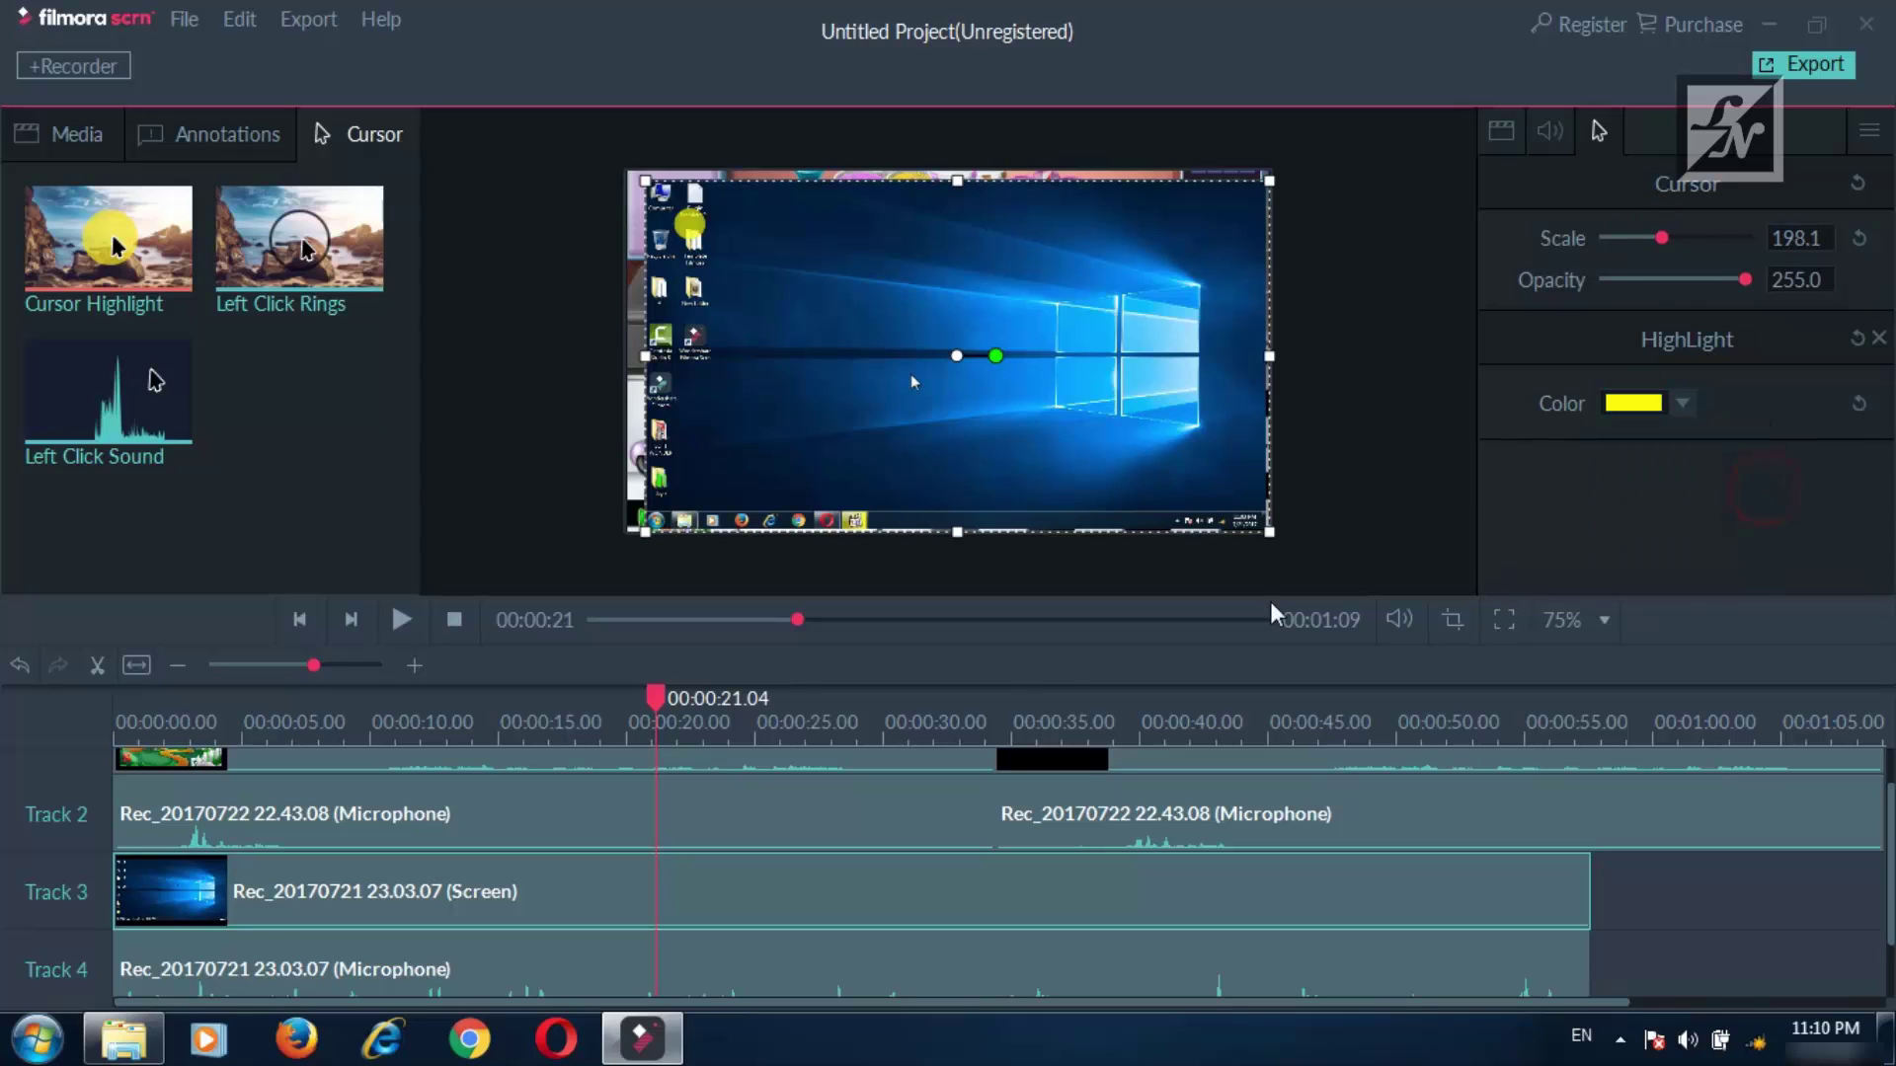
left_click(400, 619)
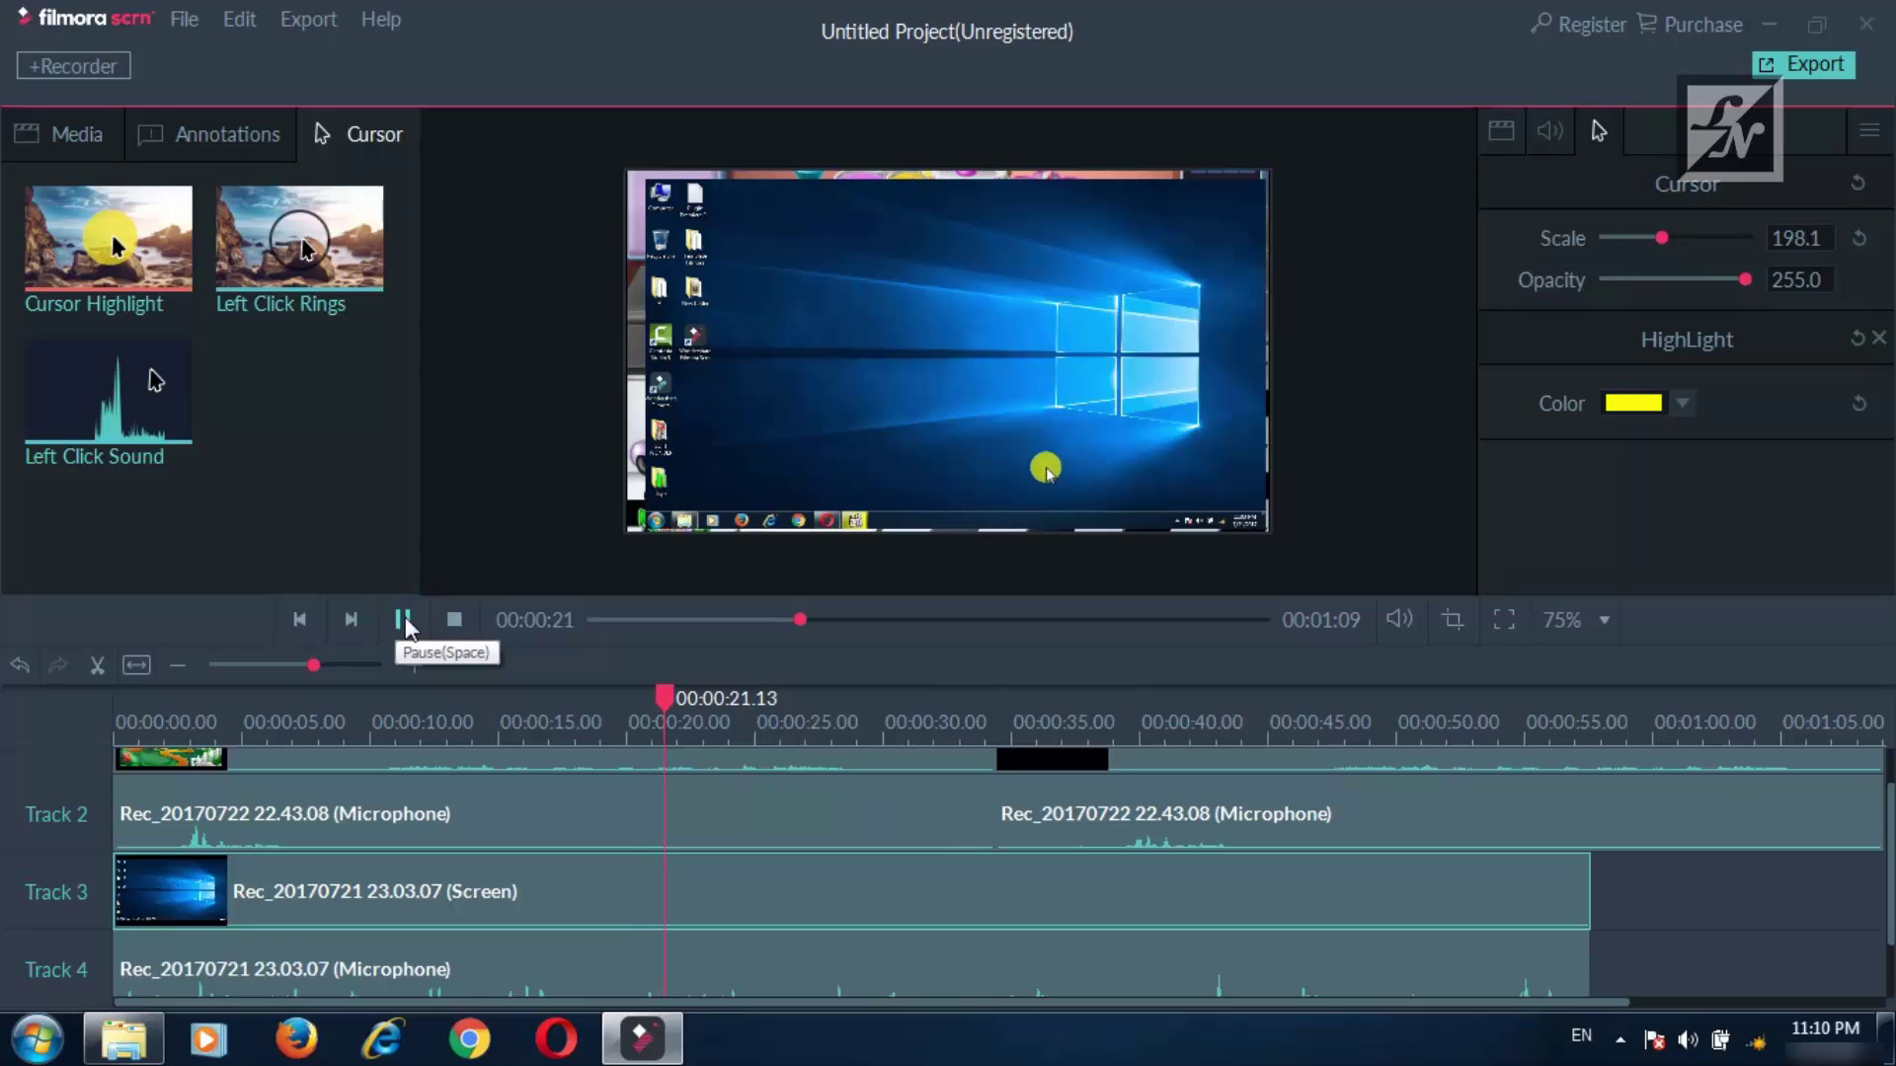
left_click(402, 619)
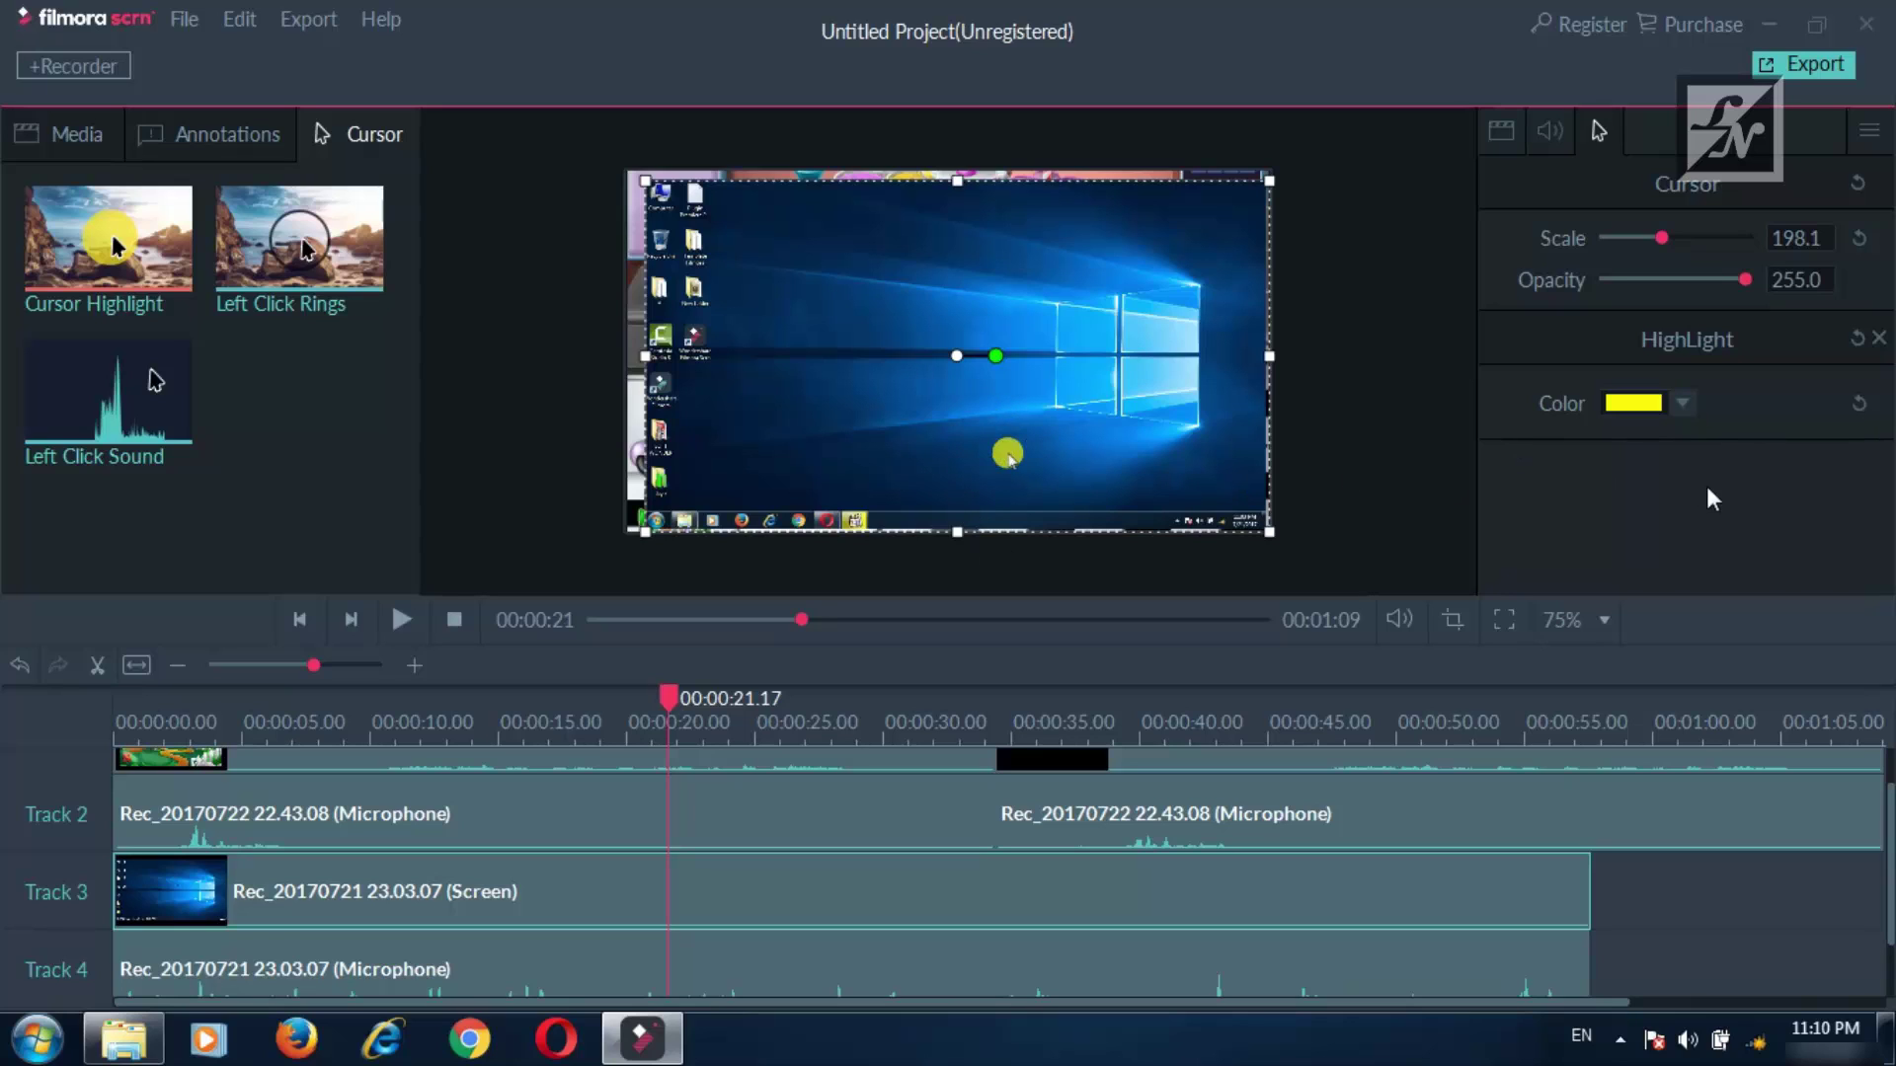
Try different cursor scale and opacity settings on the track 3 screen clip, ending with scale 316.9 and opacity 255.
left_click_drag(1657, 235, 1715, 240)
left_click(1723, 241)
left_click(1623, 238)
left_click(1746, 280)
left_click_drag(1686, 281, 1696, 235)
left_click(1626, 237)
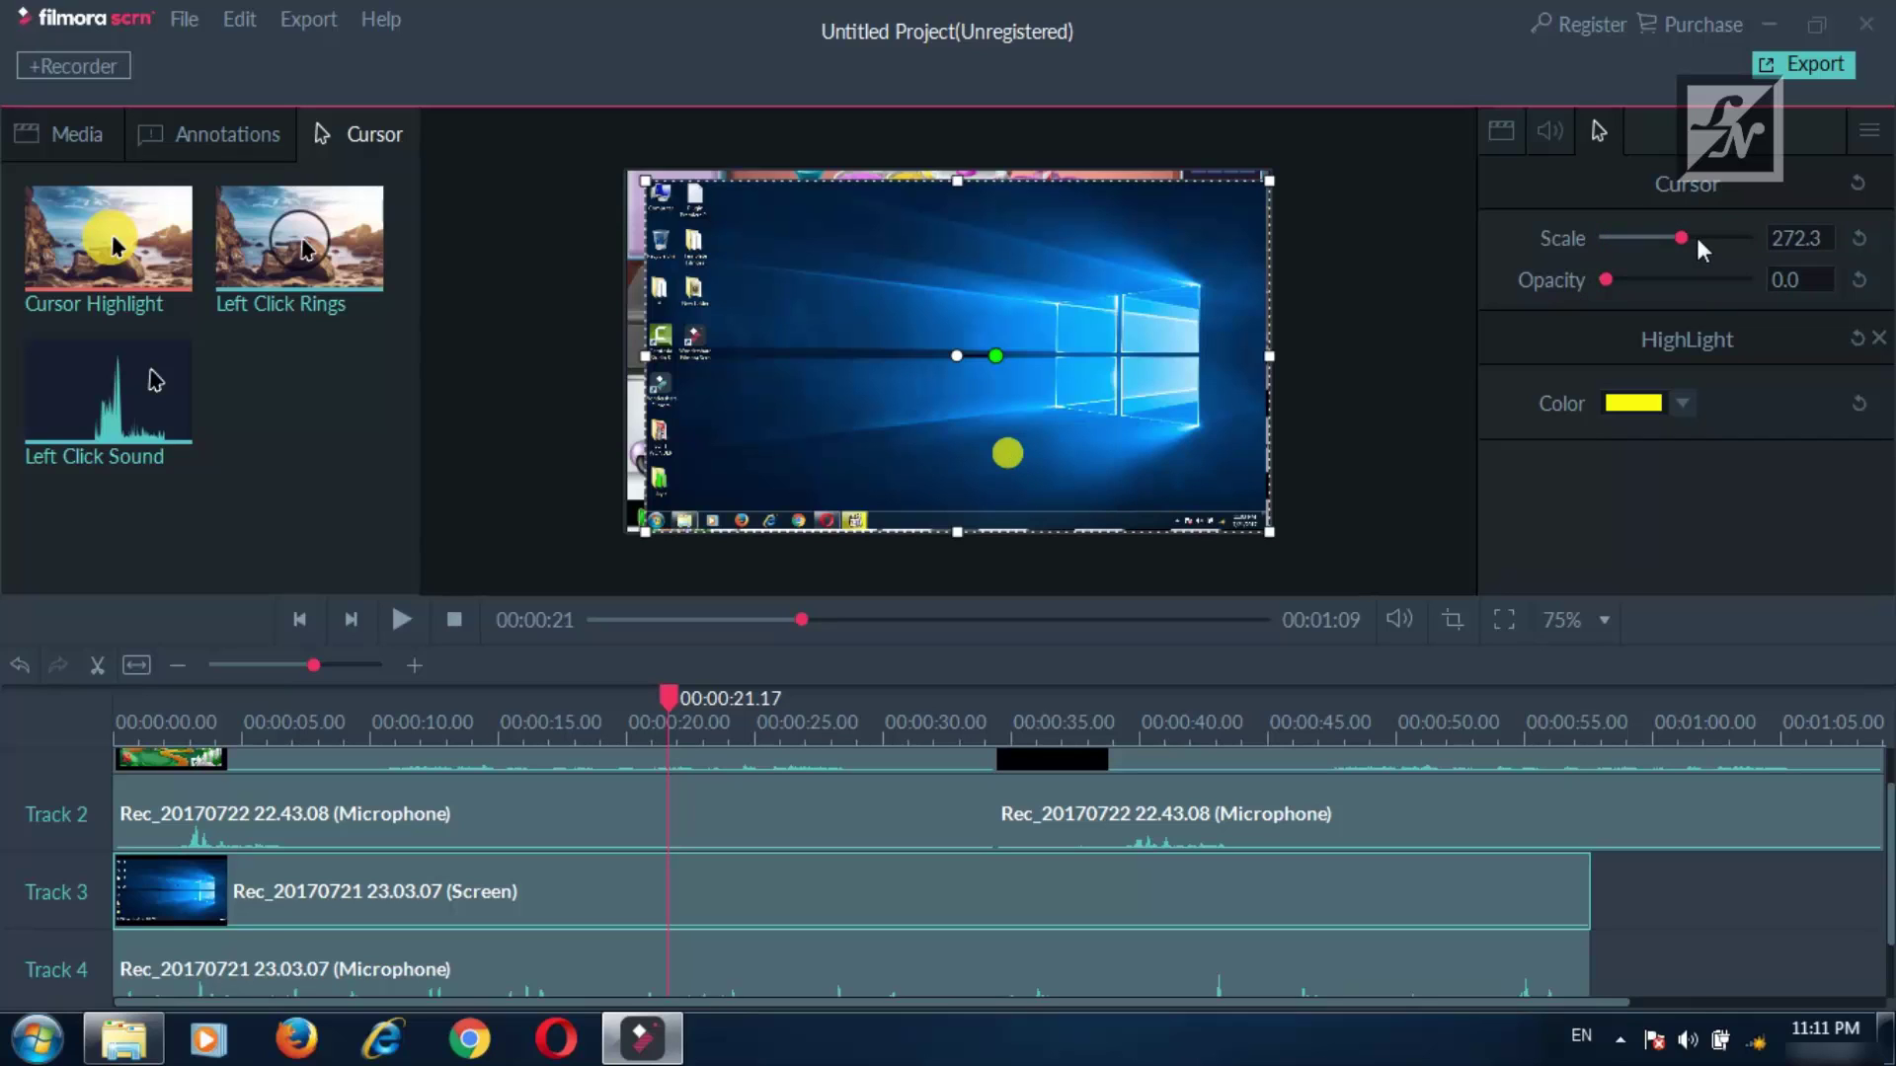
left_click(1667, 280)
left_click_drag(1662, 279, 1748, 279)
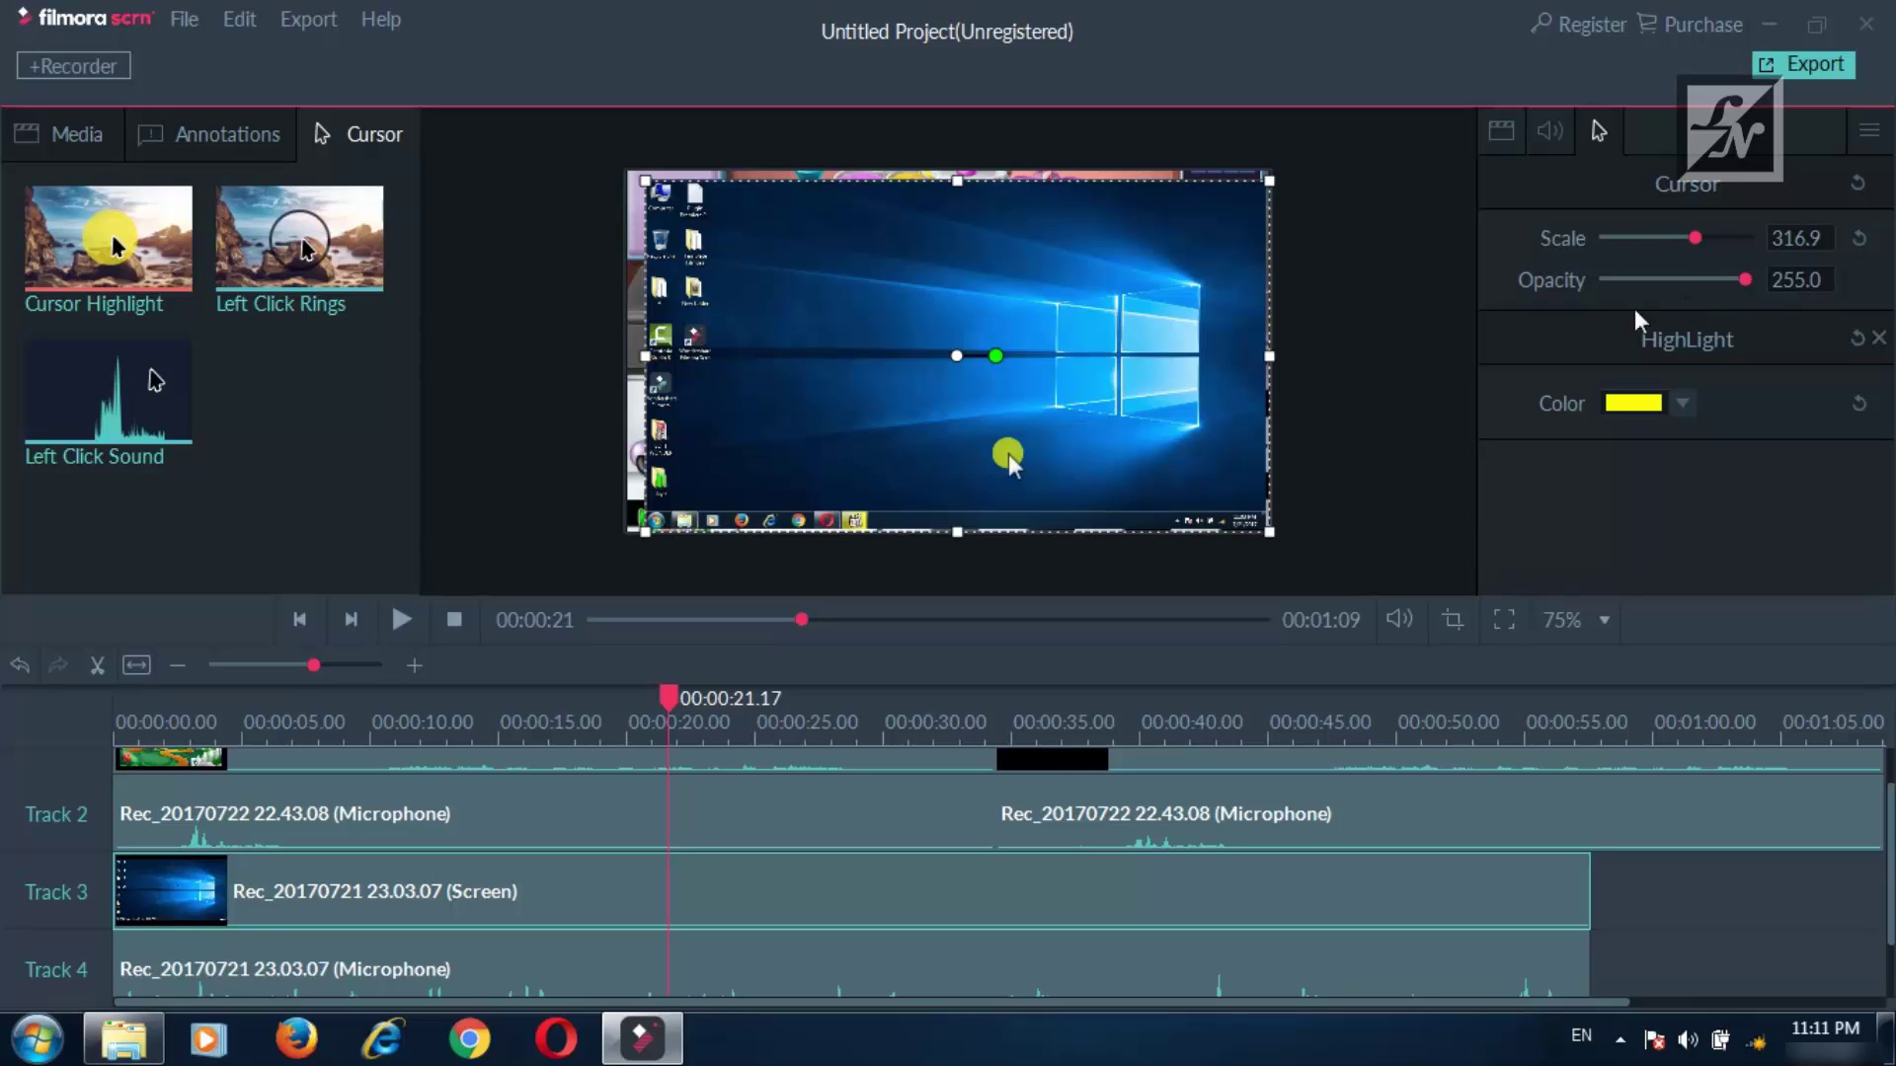
Change the cursor highlight color of the track 3 screen clip to green.
left_click(1683, 403)
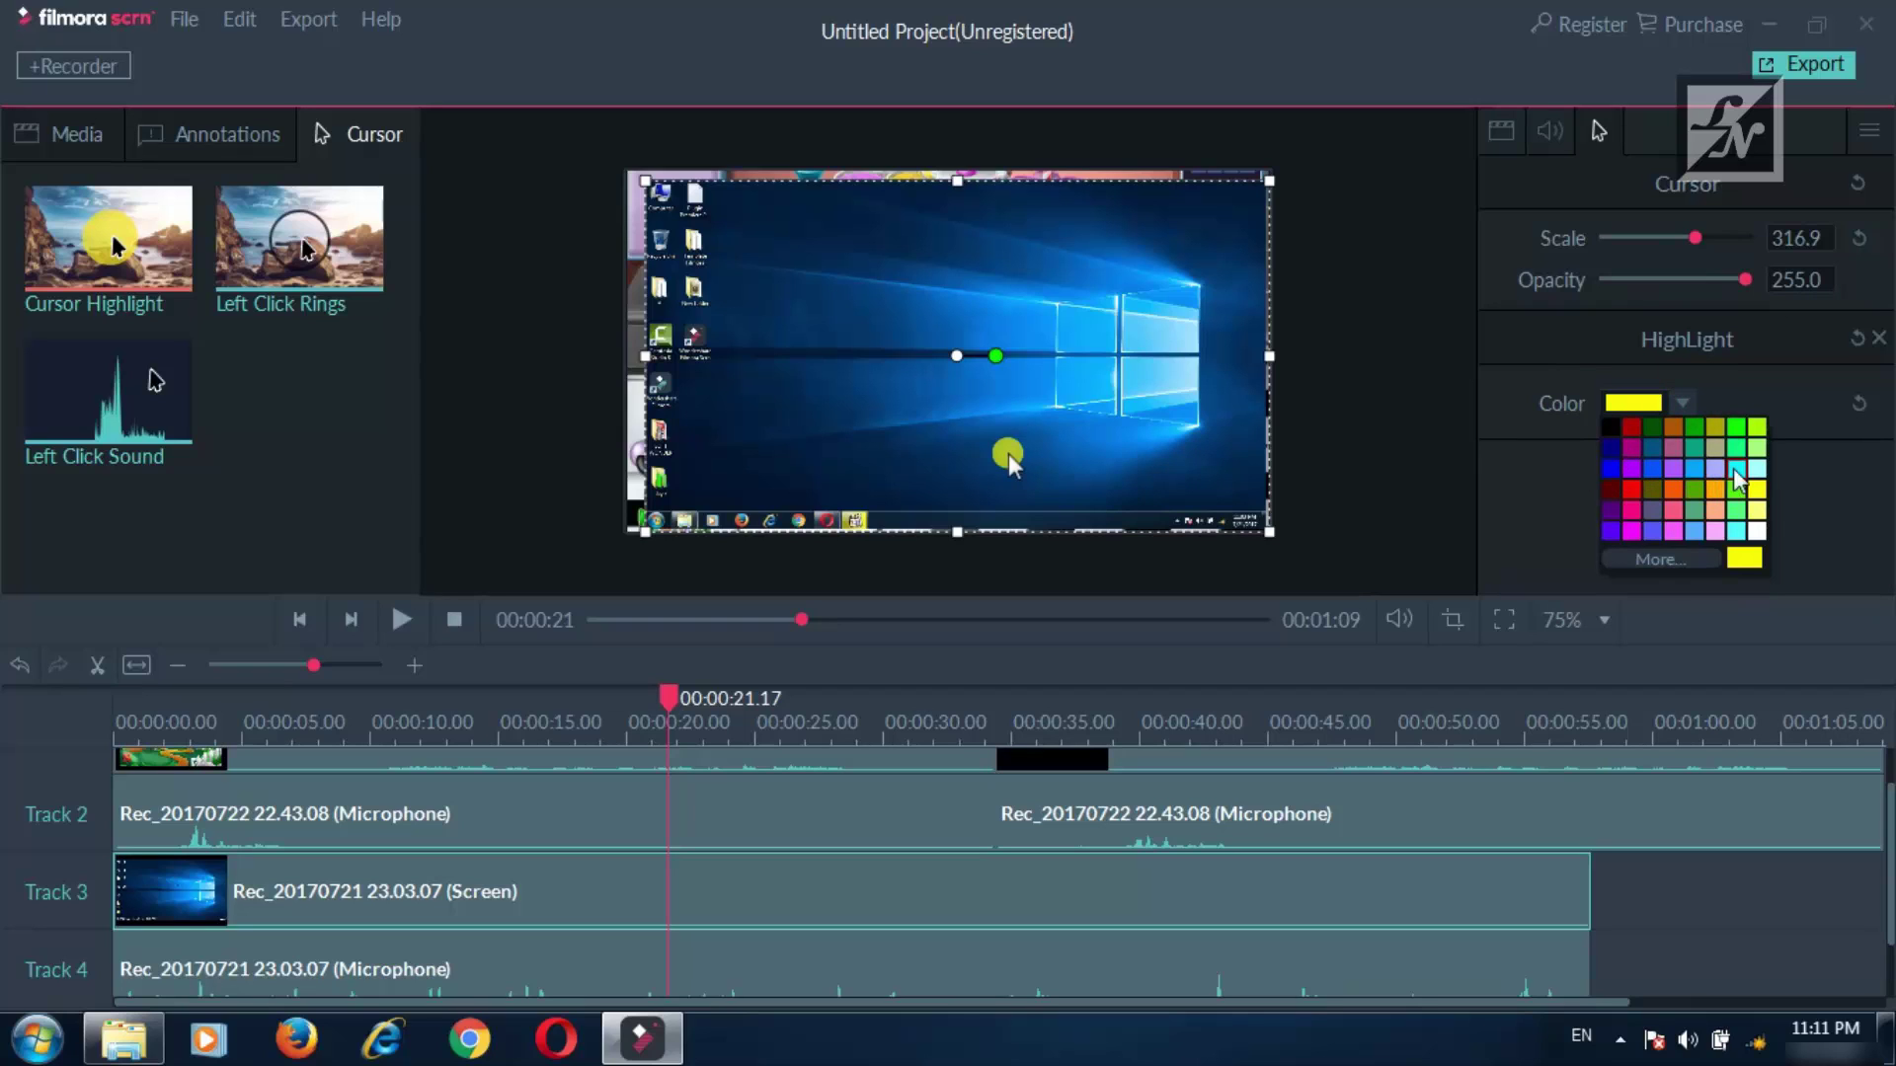
left_click(1746, 431)
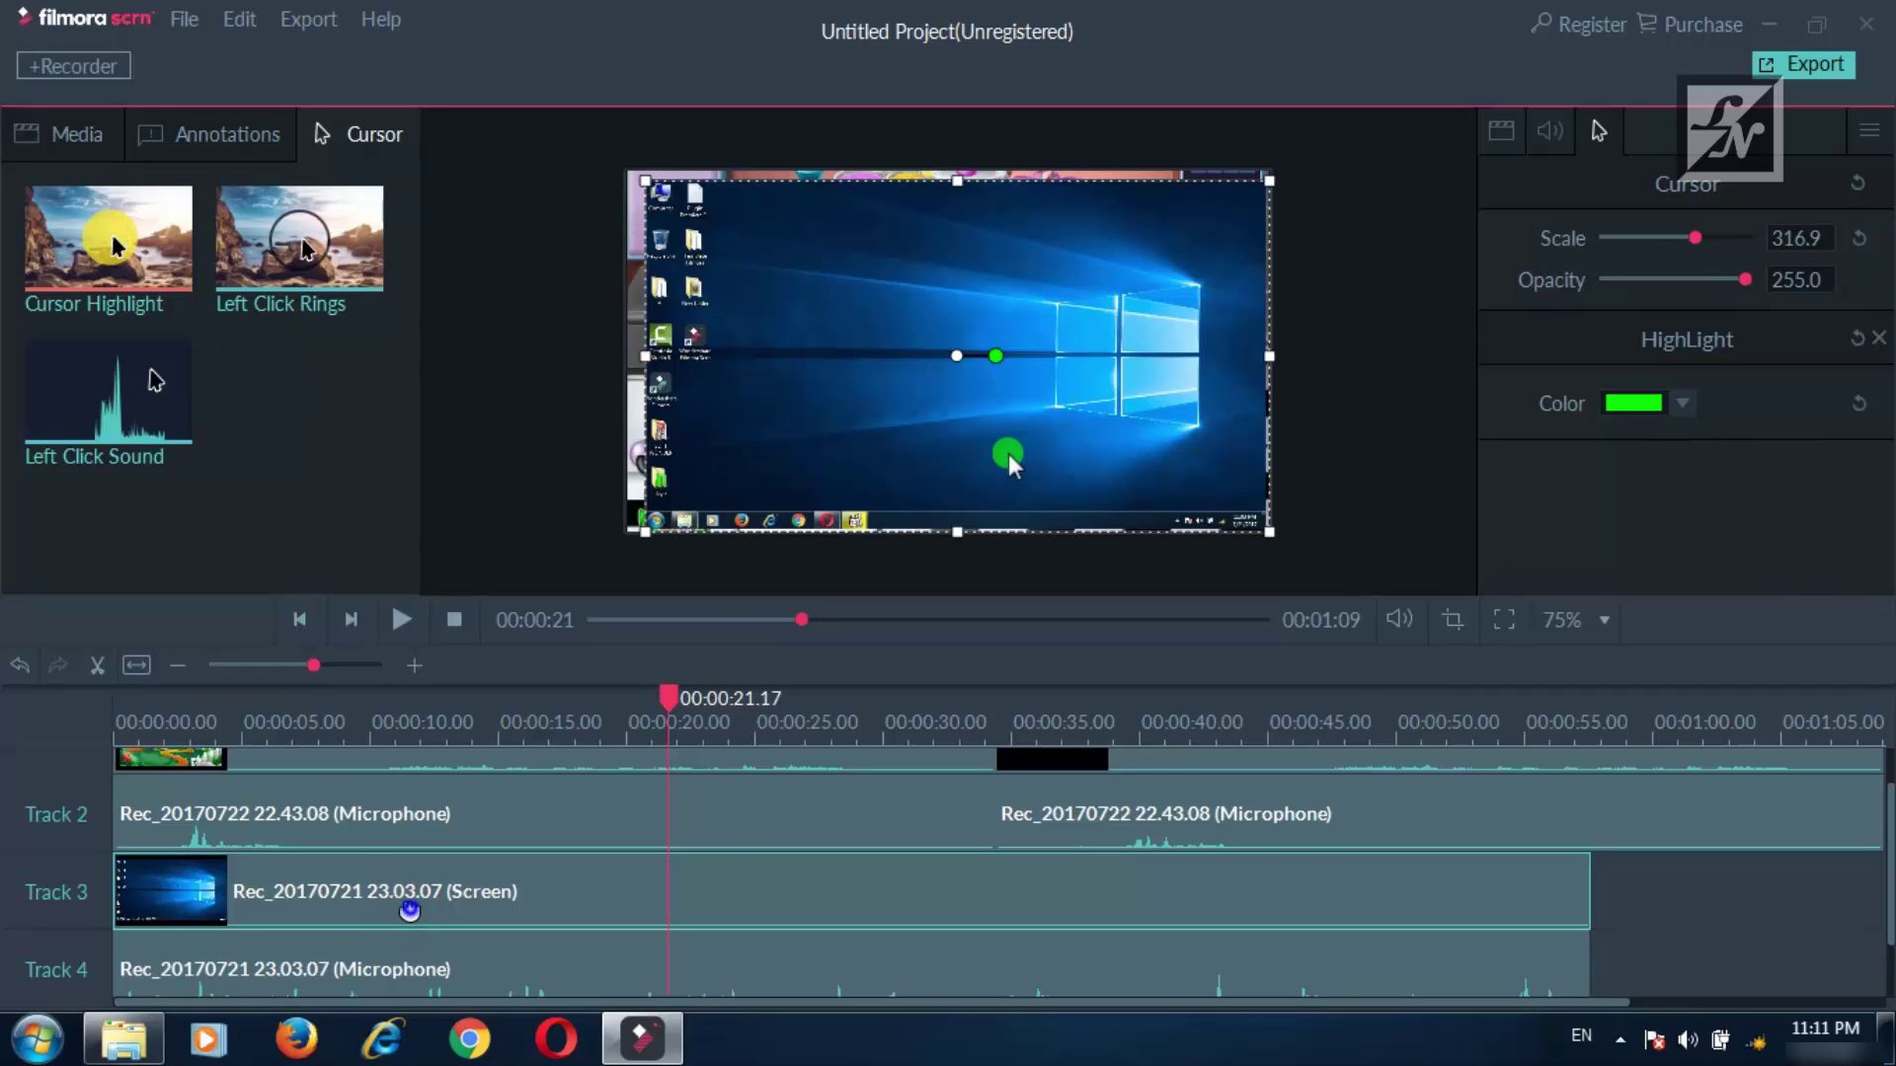
right_click(412, 914)
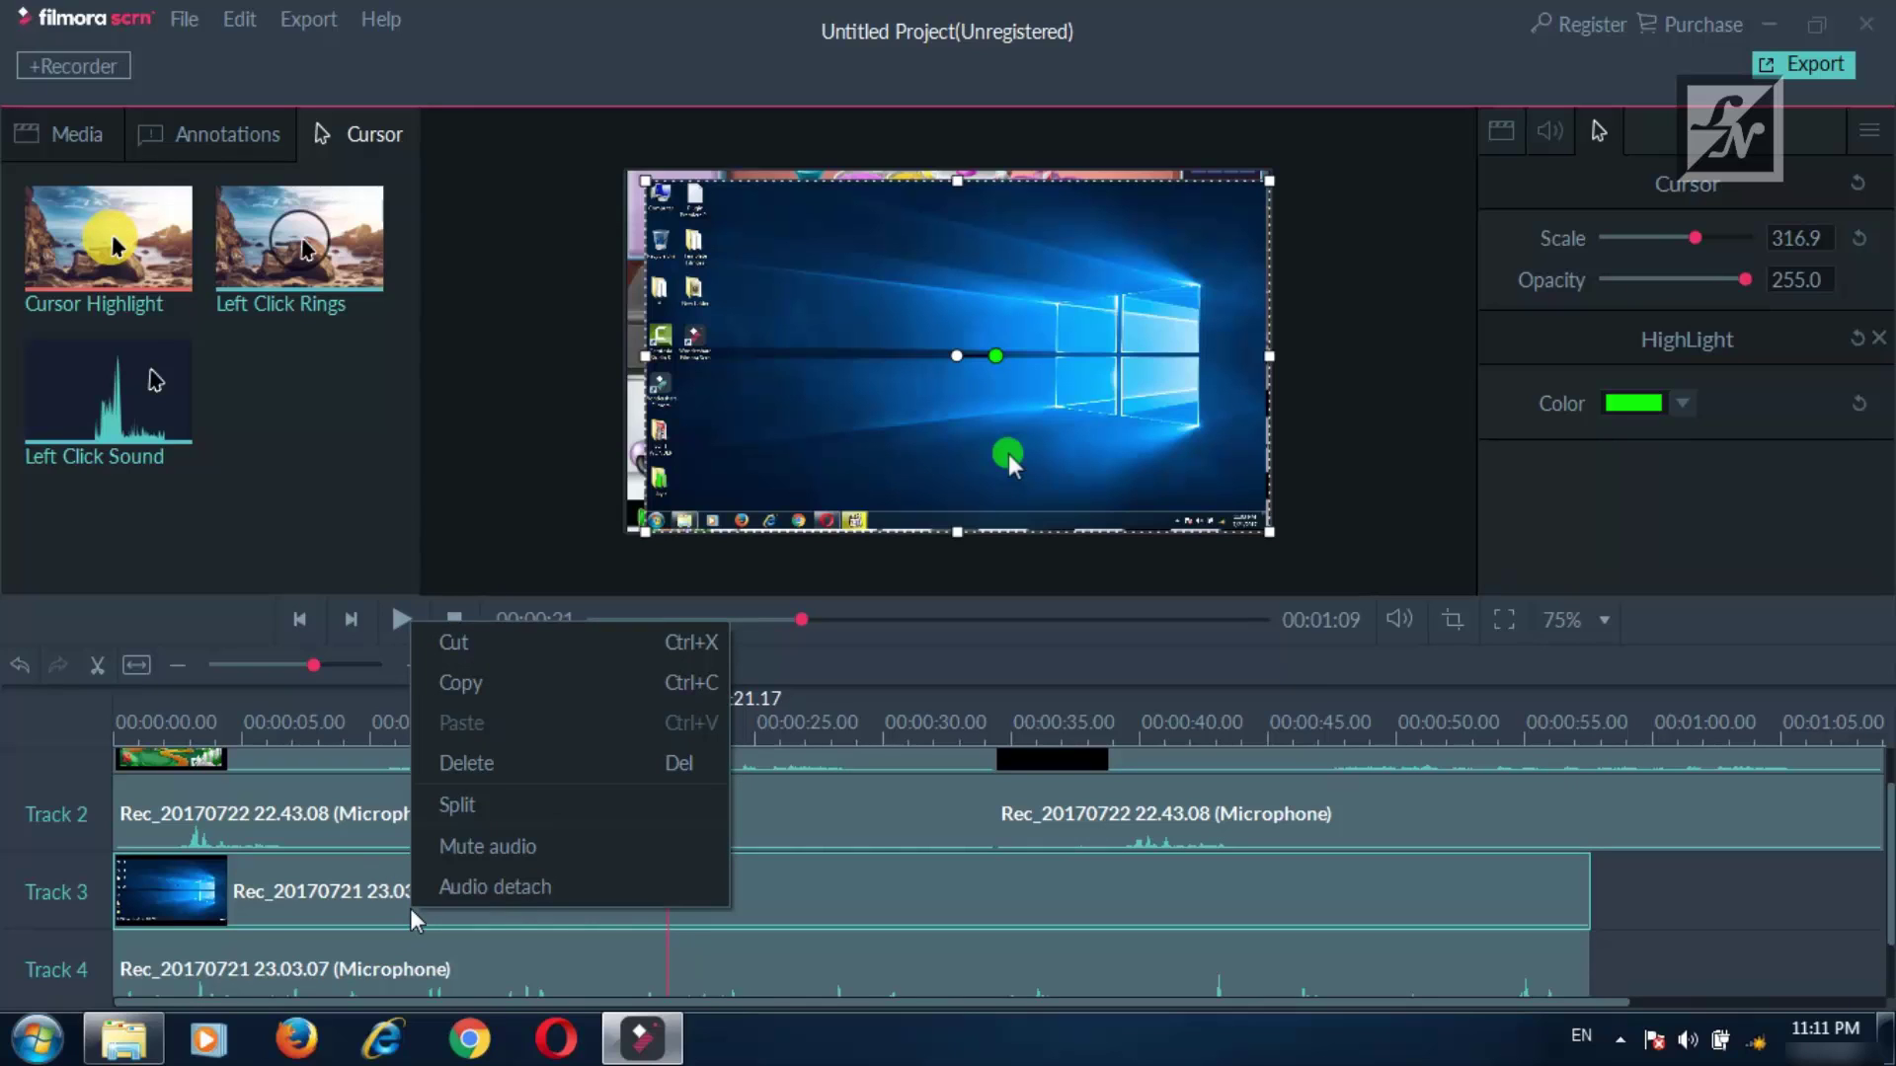
left_click(359, 419)
Try the Cursor Highlight effect on the track 3 screen clip, then replace it with the Left Click Rings effect.
left_click_drag(292, 242, 449, 906)
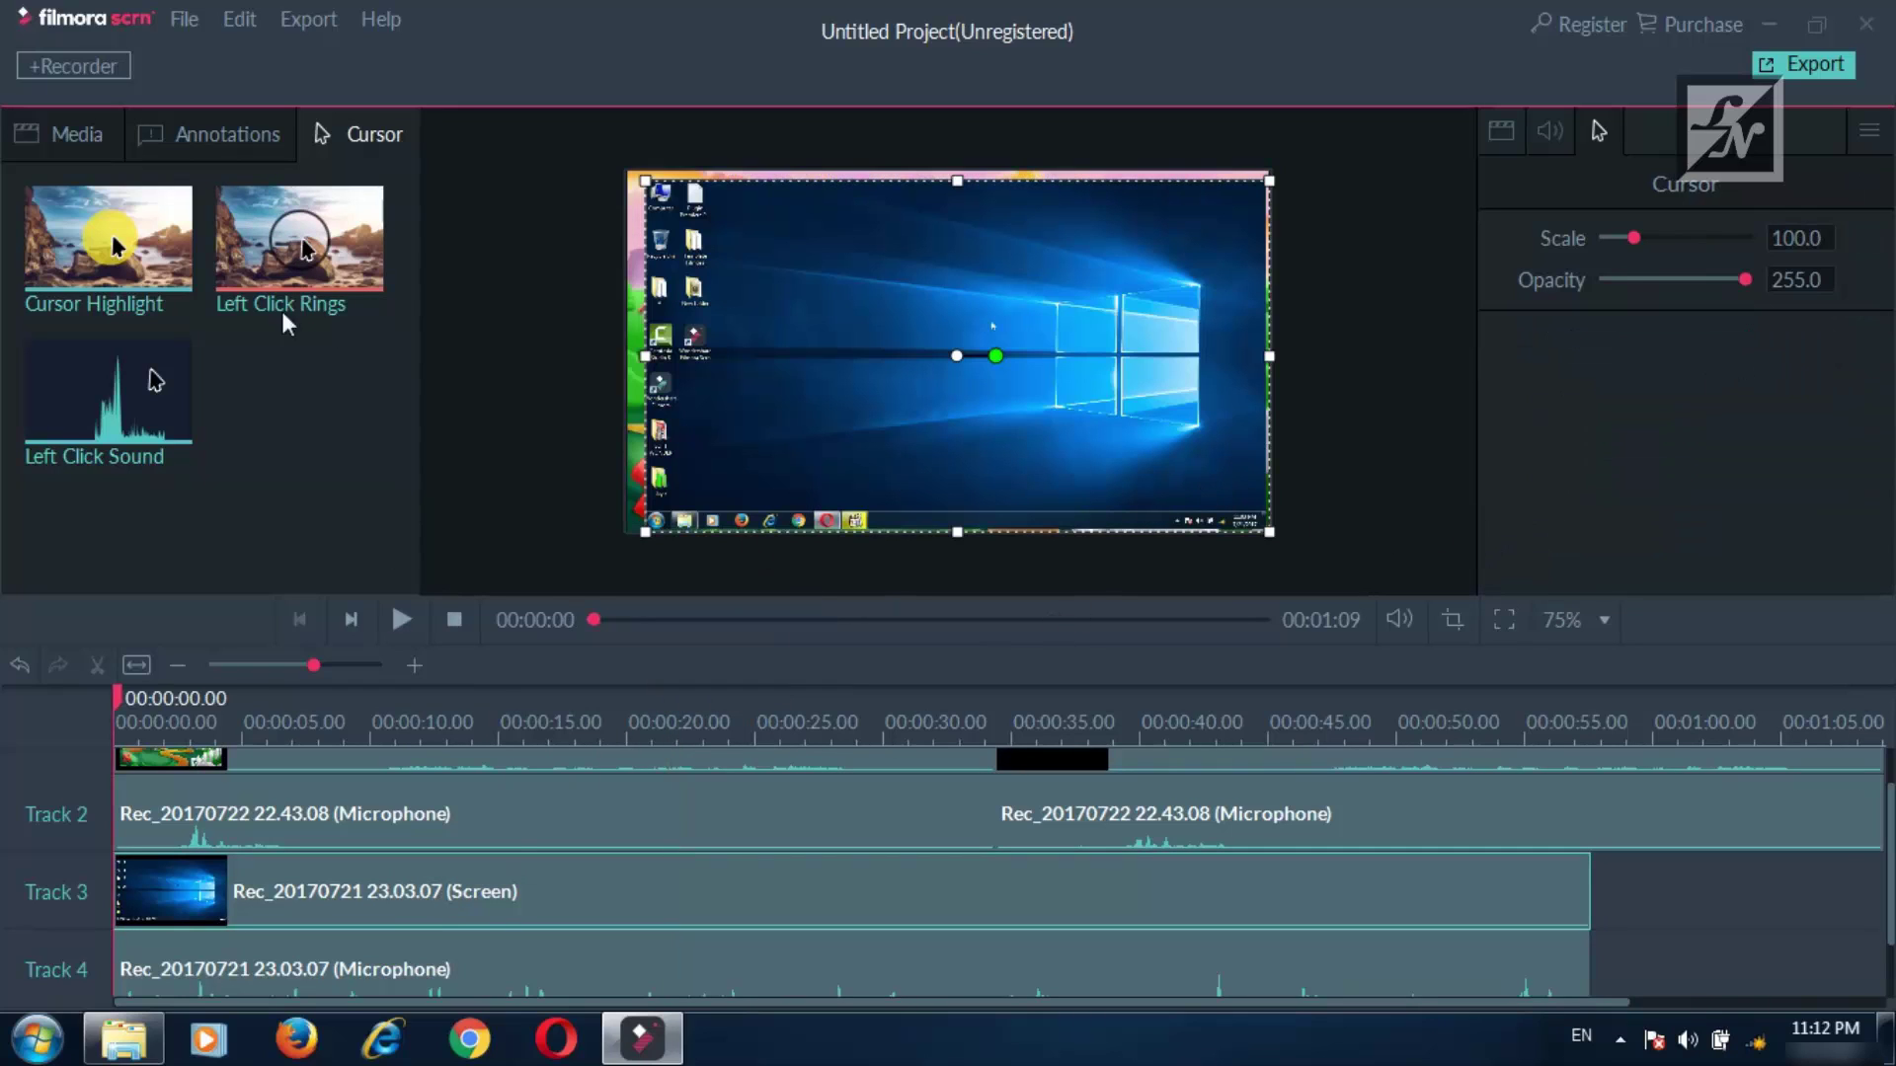
left_click_drag(128, 242, 625, 908)
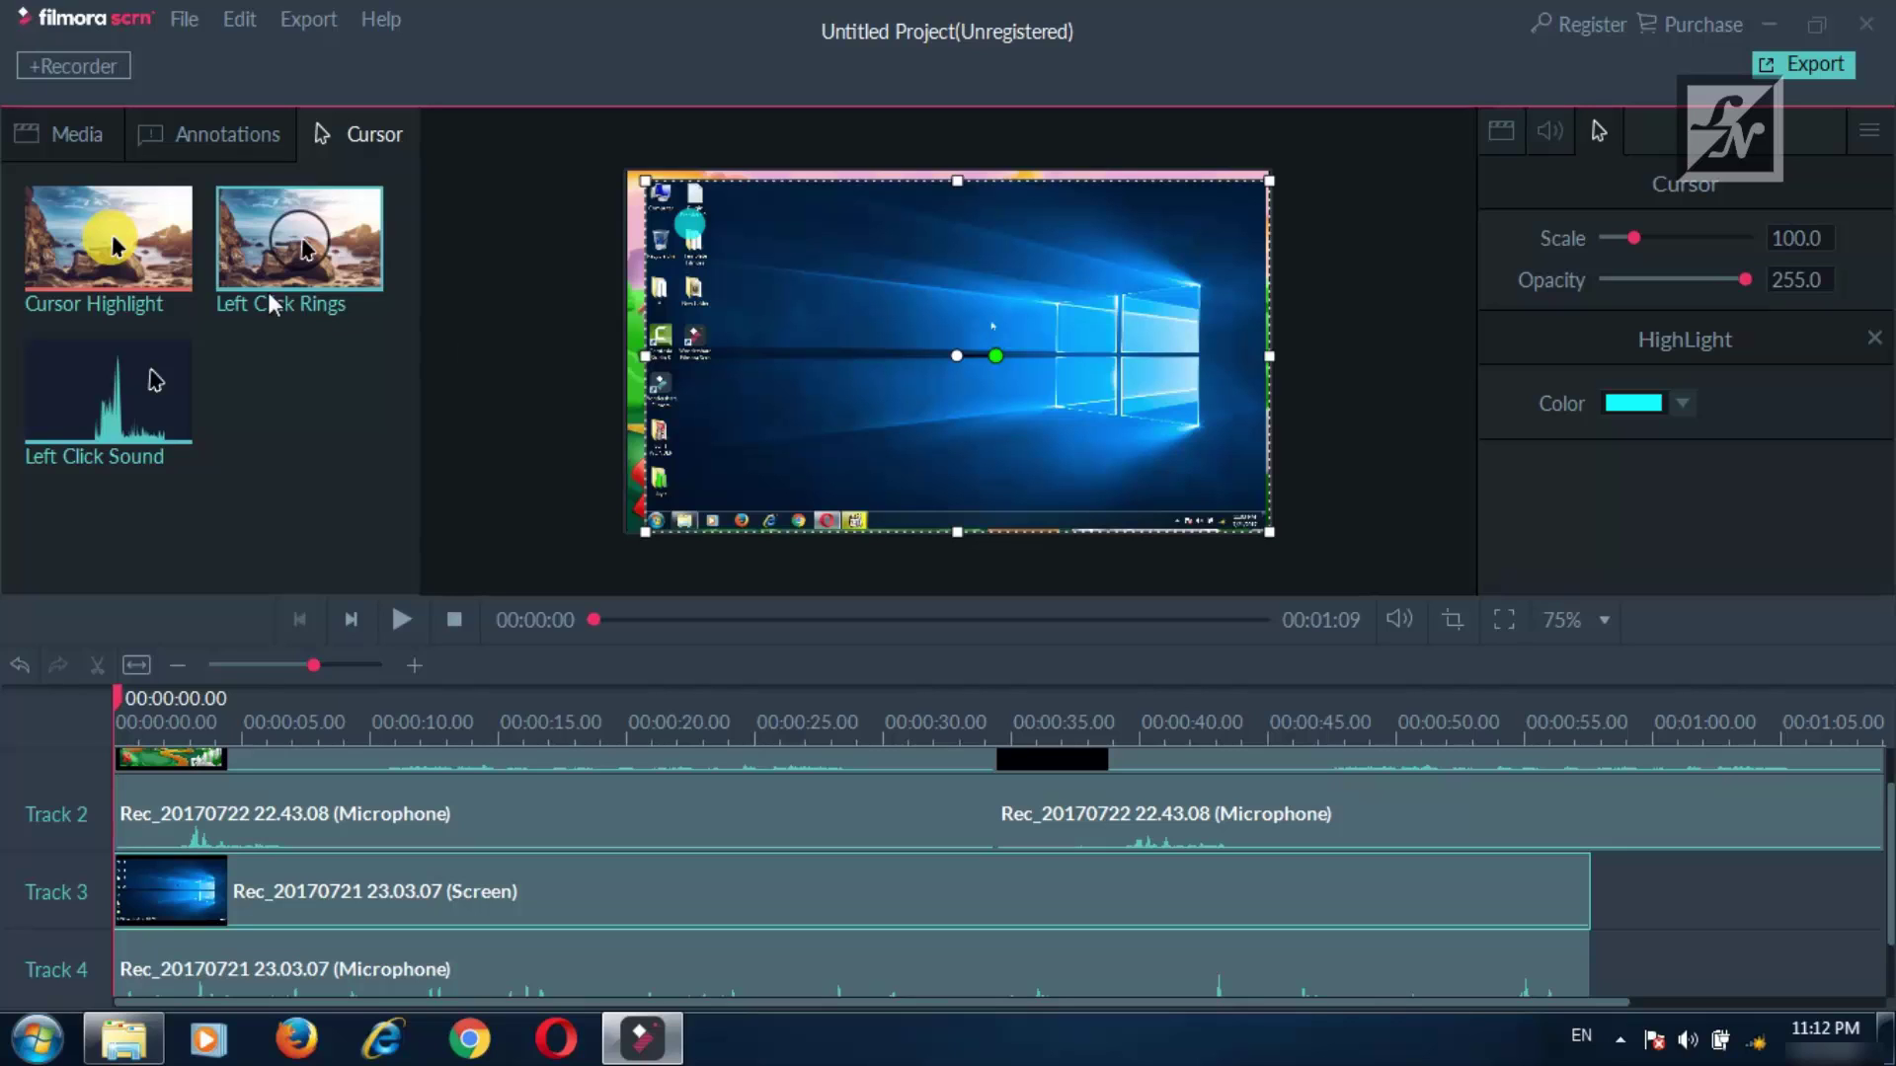
left_click(1876, 340)
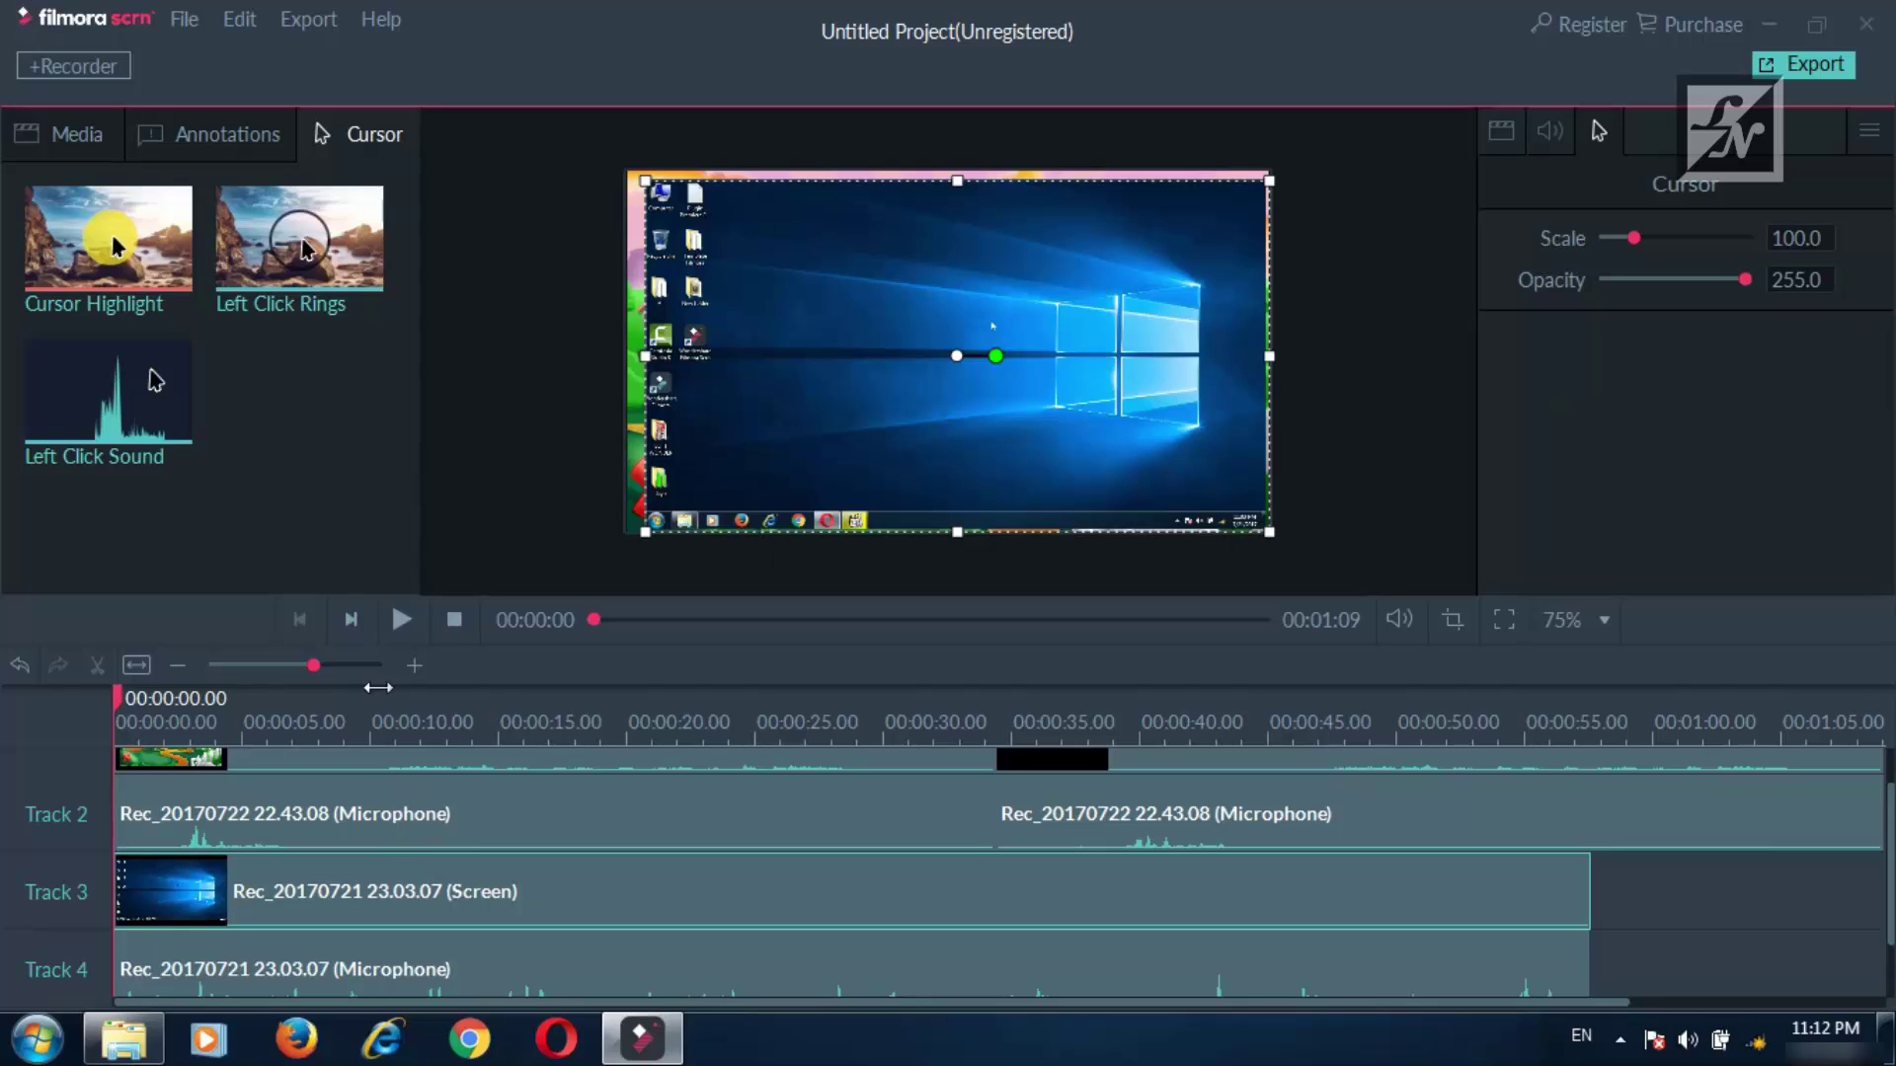
left_click_drag(316, 233, 472, 897)
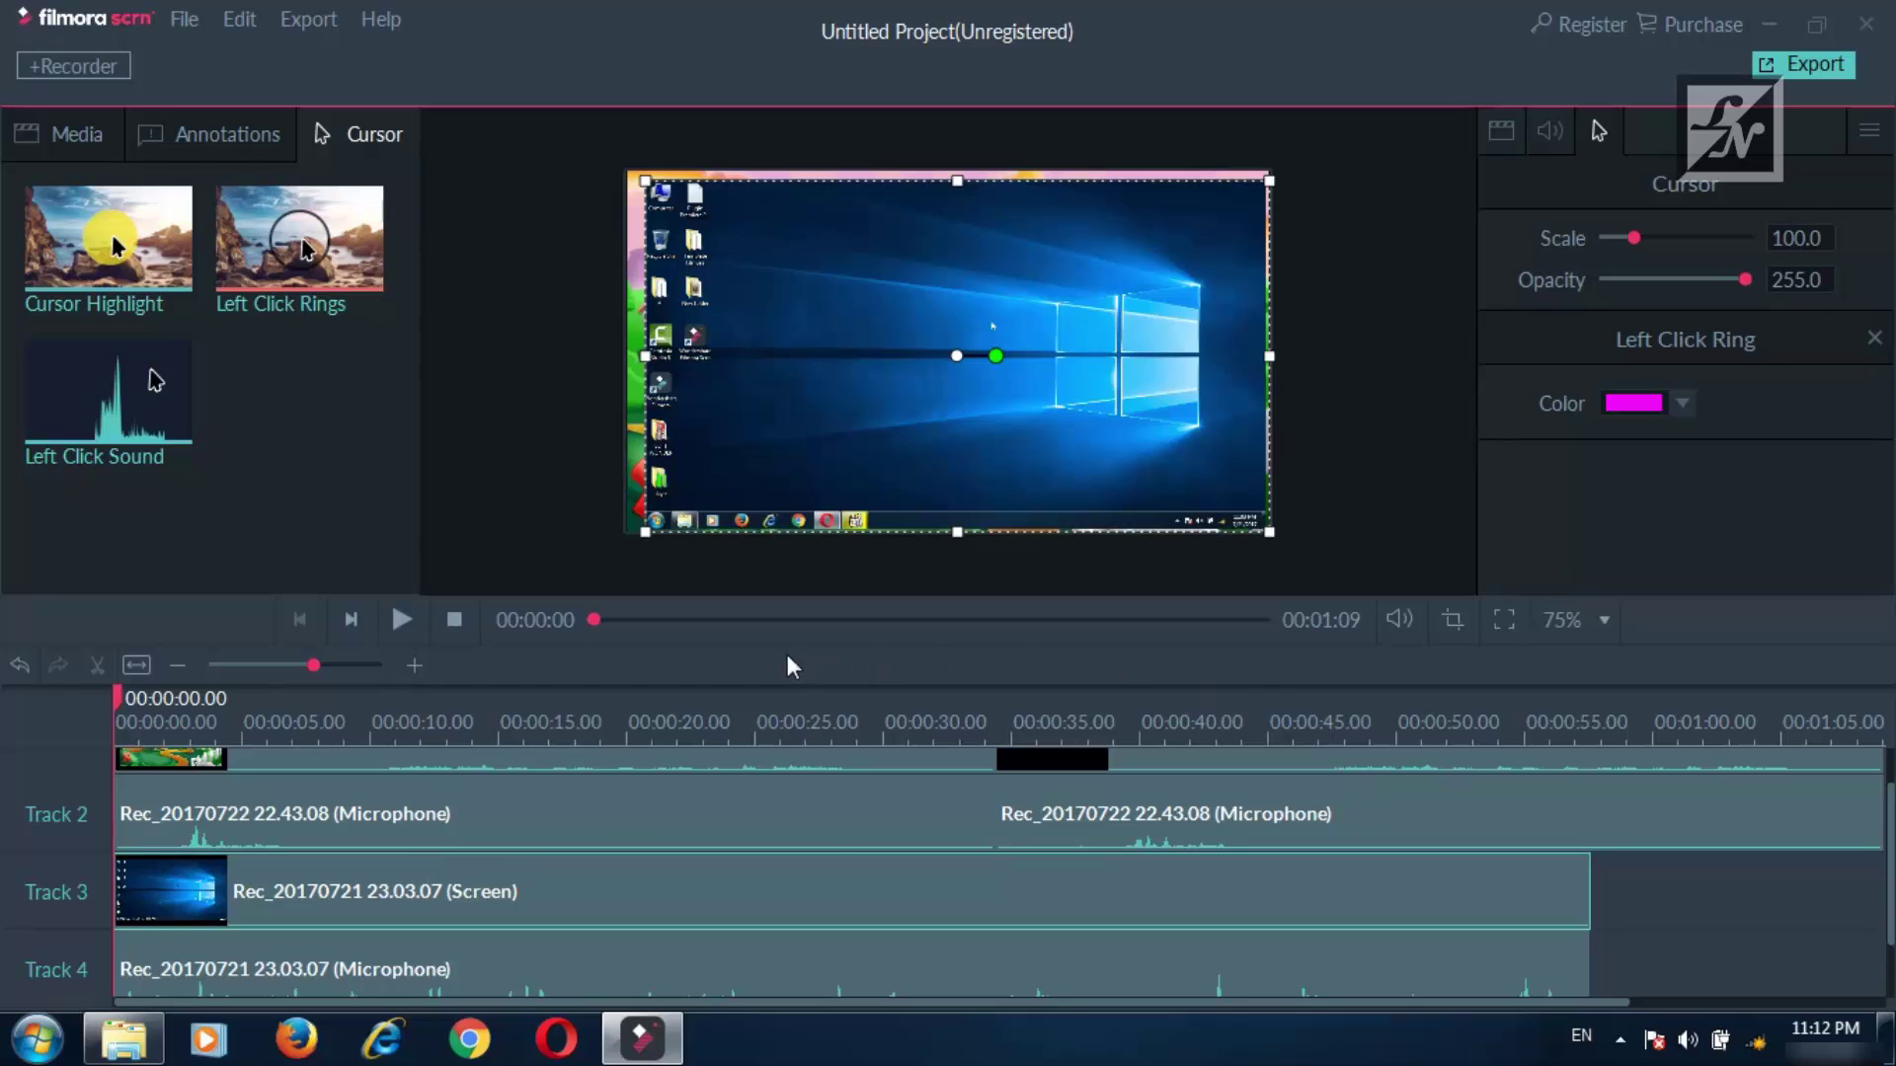
Preview the left click rings from the start of the recording and again from 00:00:10.17 to 00:00:12.07.
left_click(397, 620)
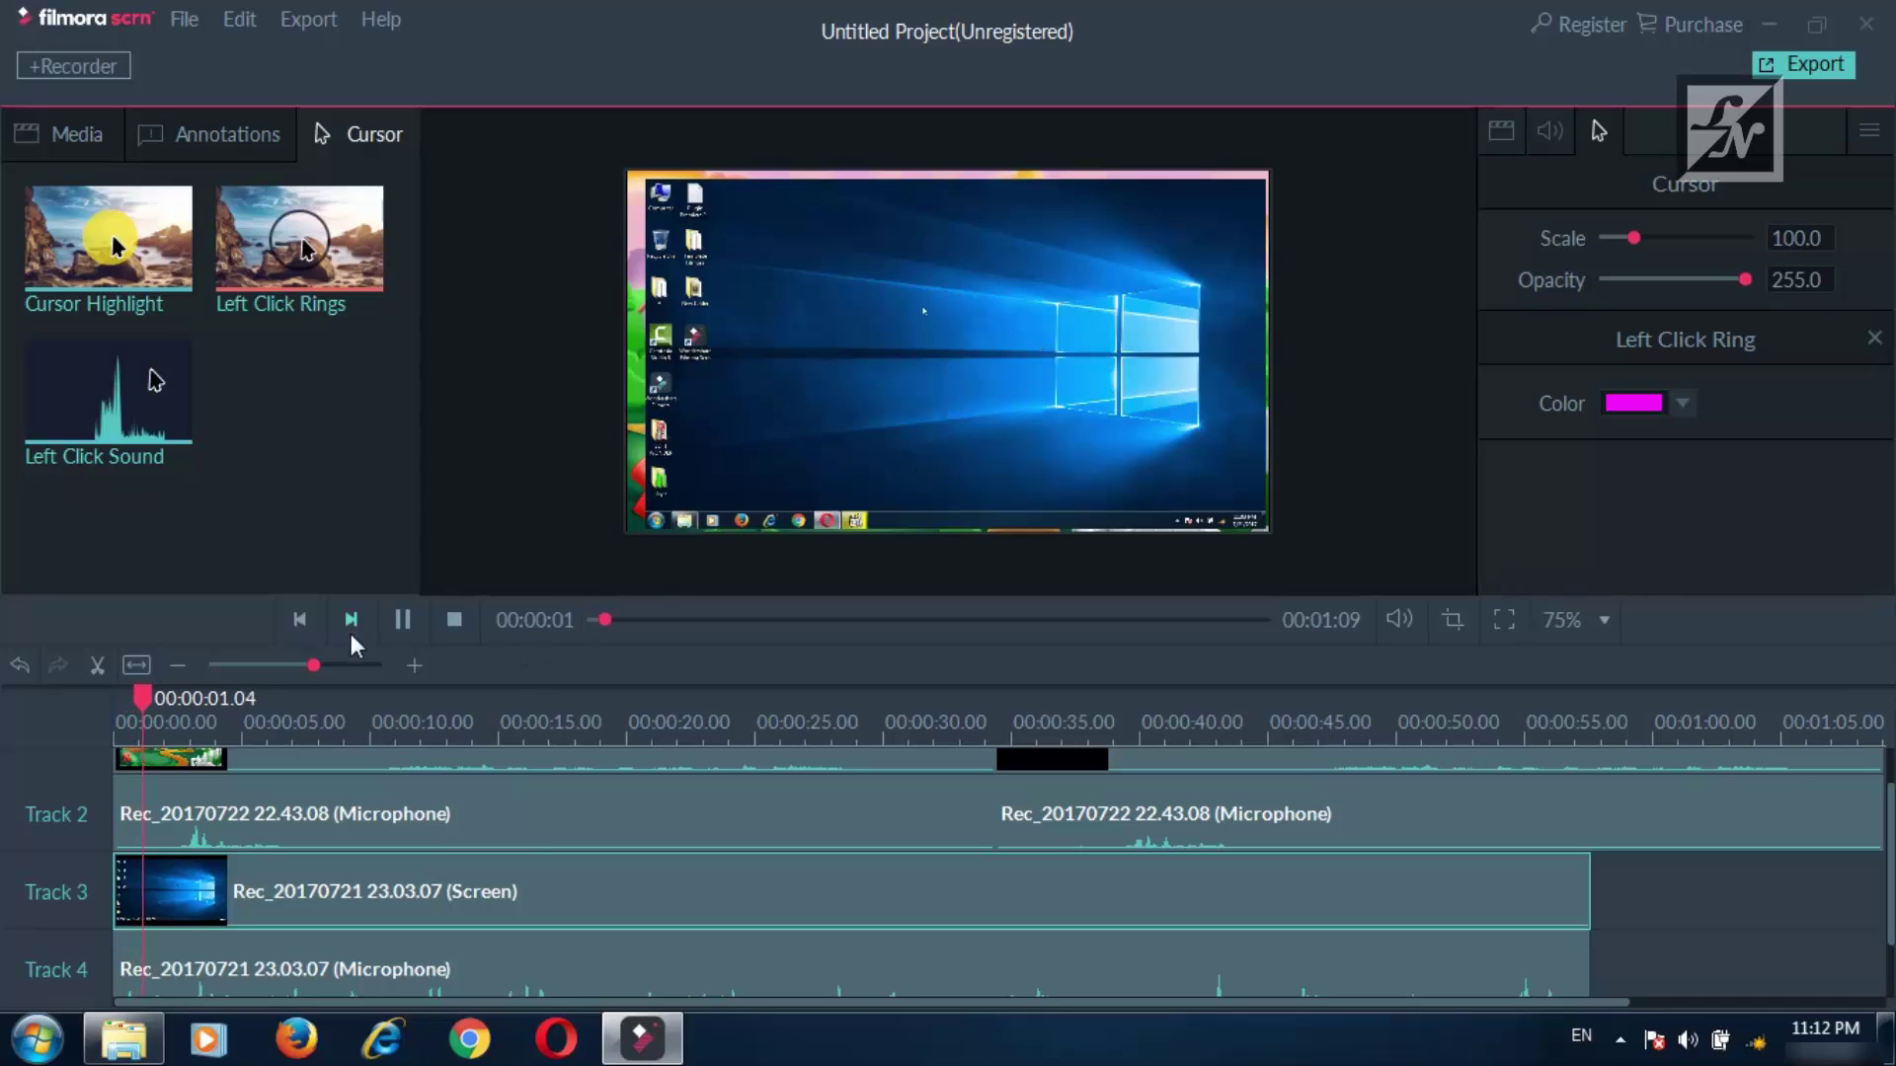
left_click(412, 628)
left_click(148, 697)
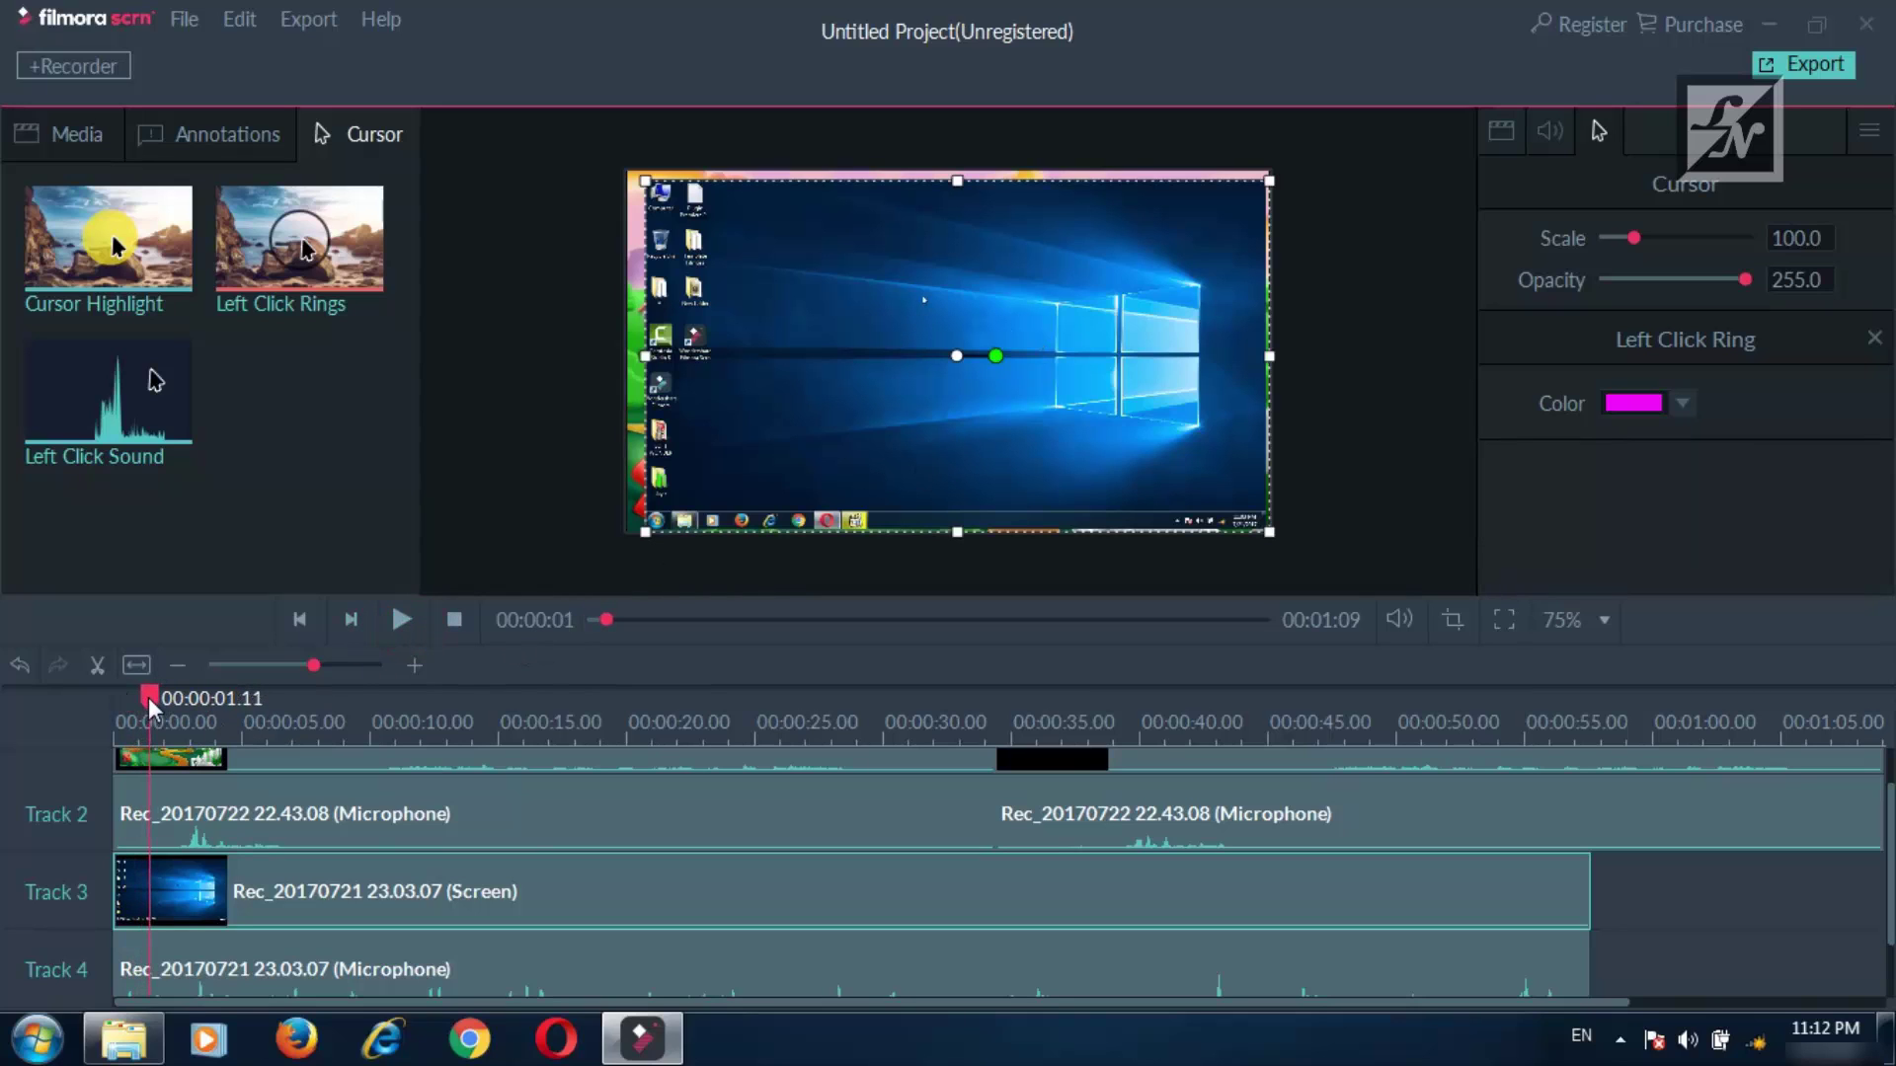
left_click(388, 714)
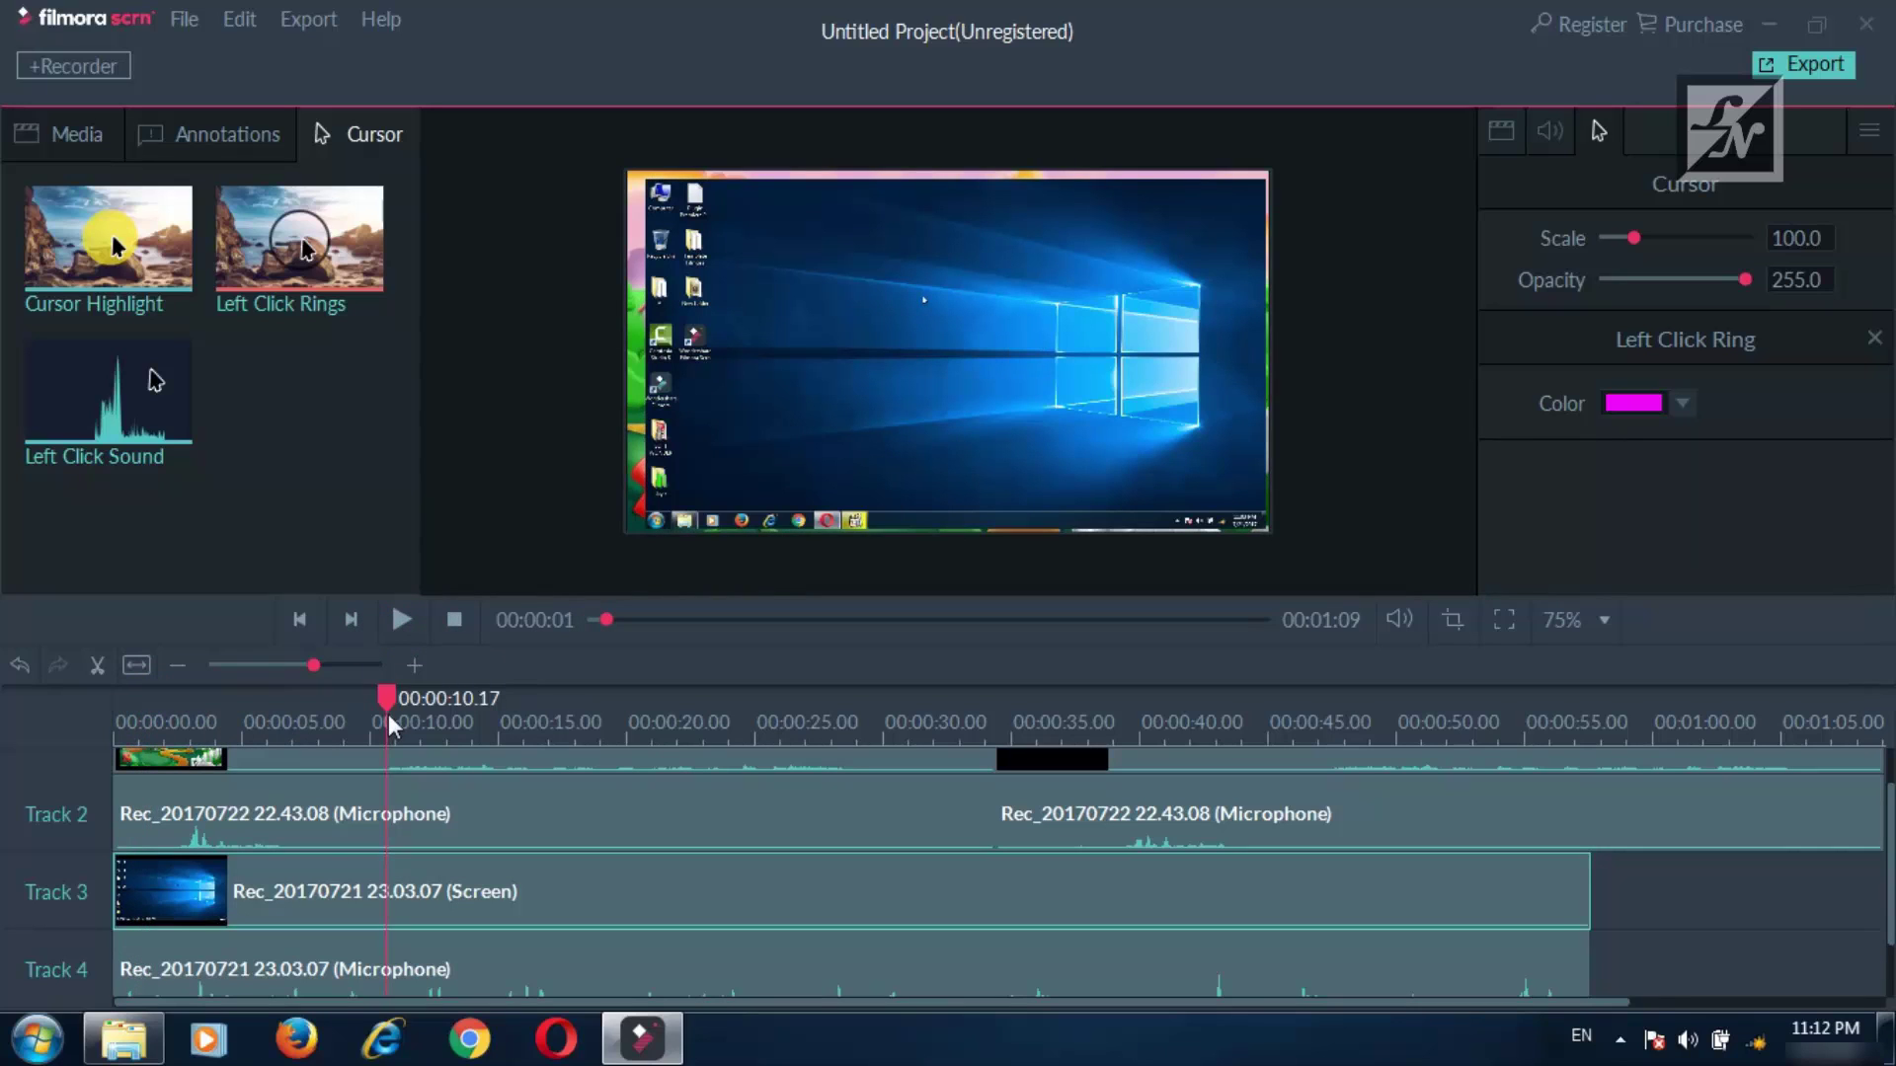
left_click(402, 620)
left_click(403, 620)
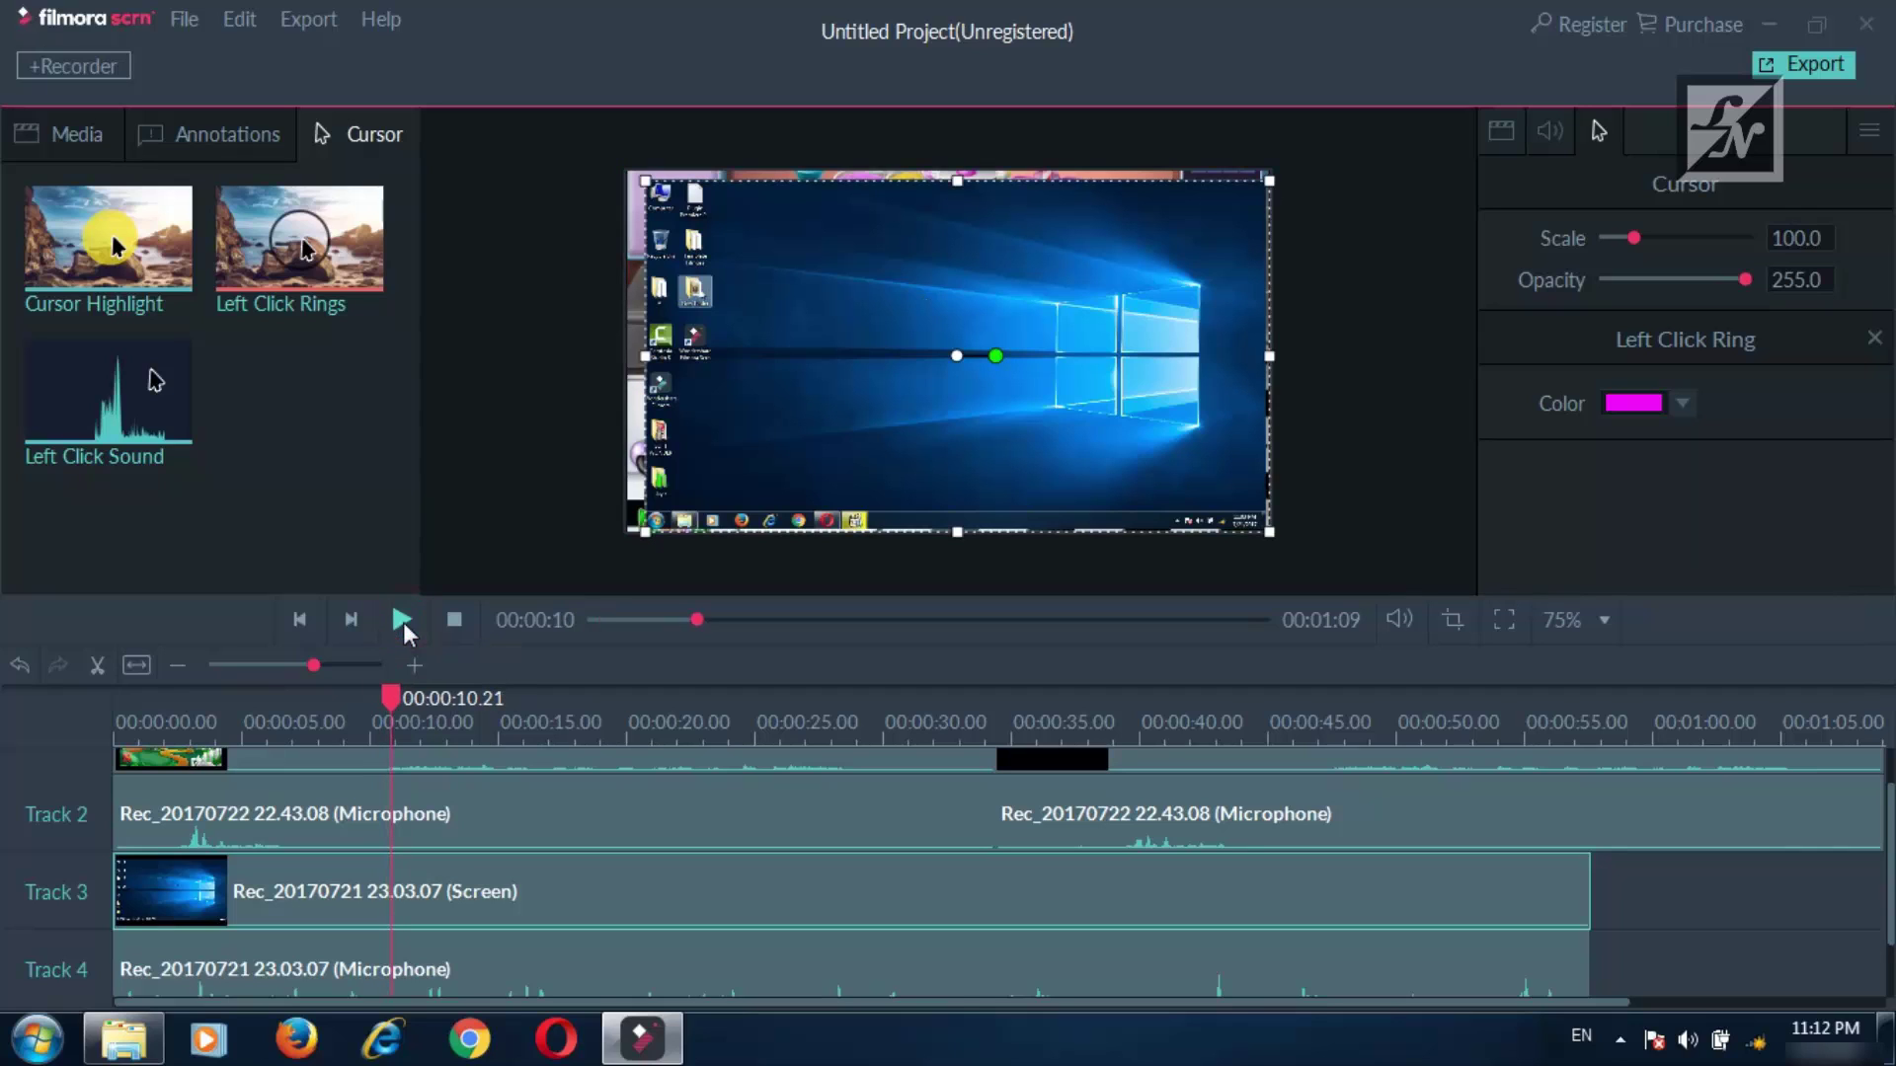
left_click(403, 620)
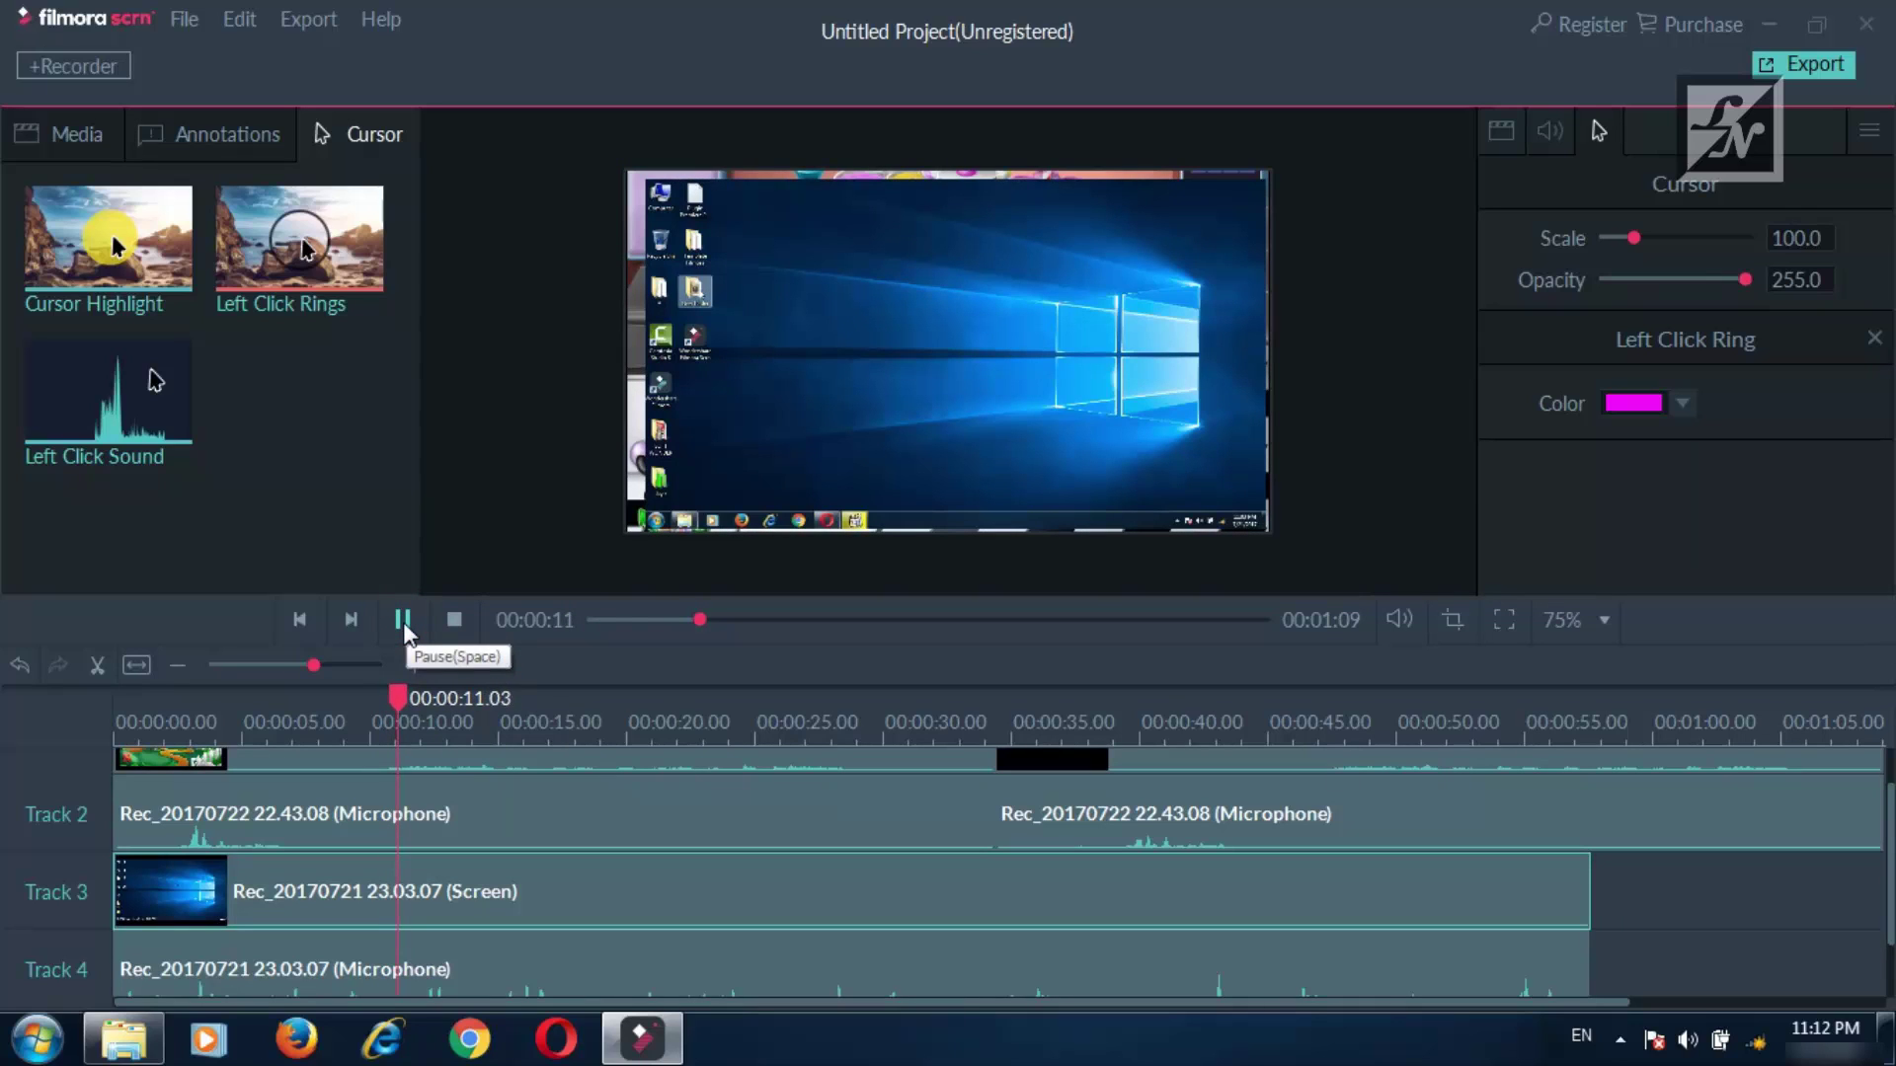
left_click(403, 622)
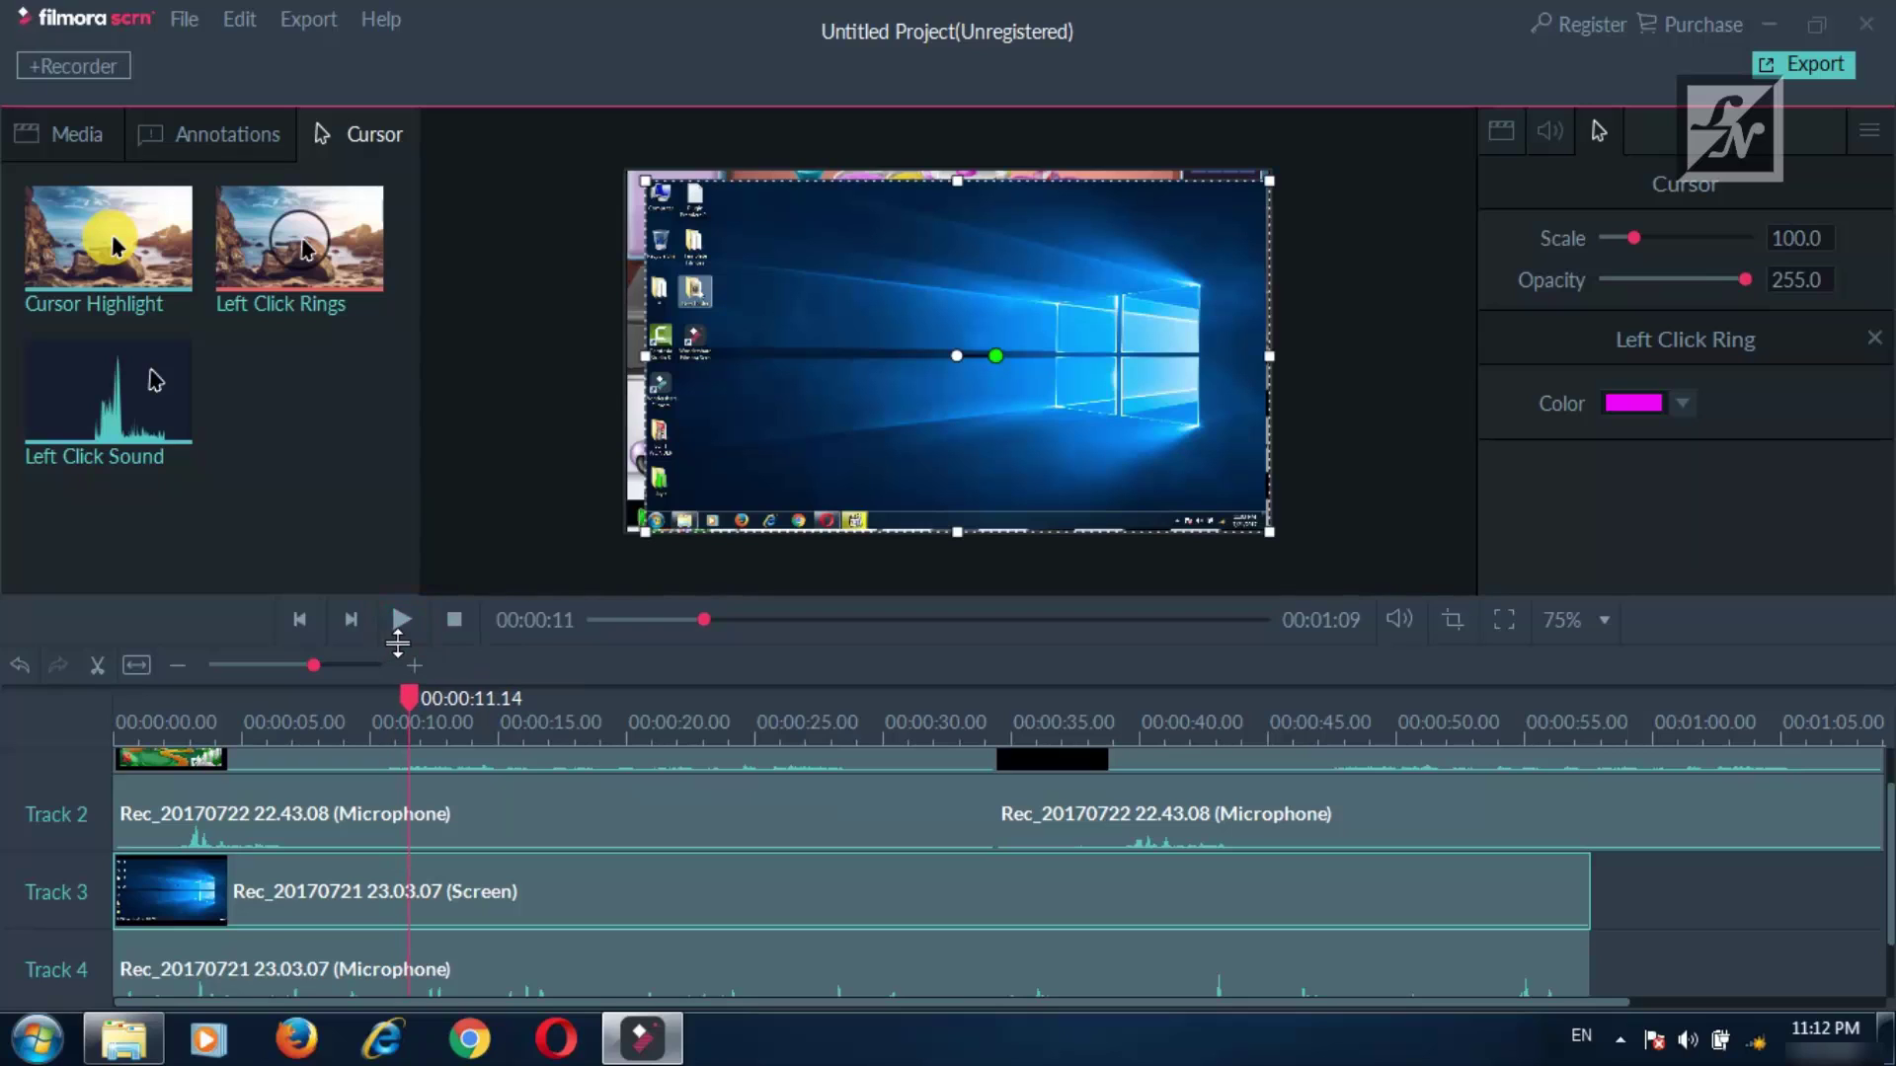
left_click(403, 620)
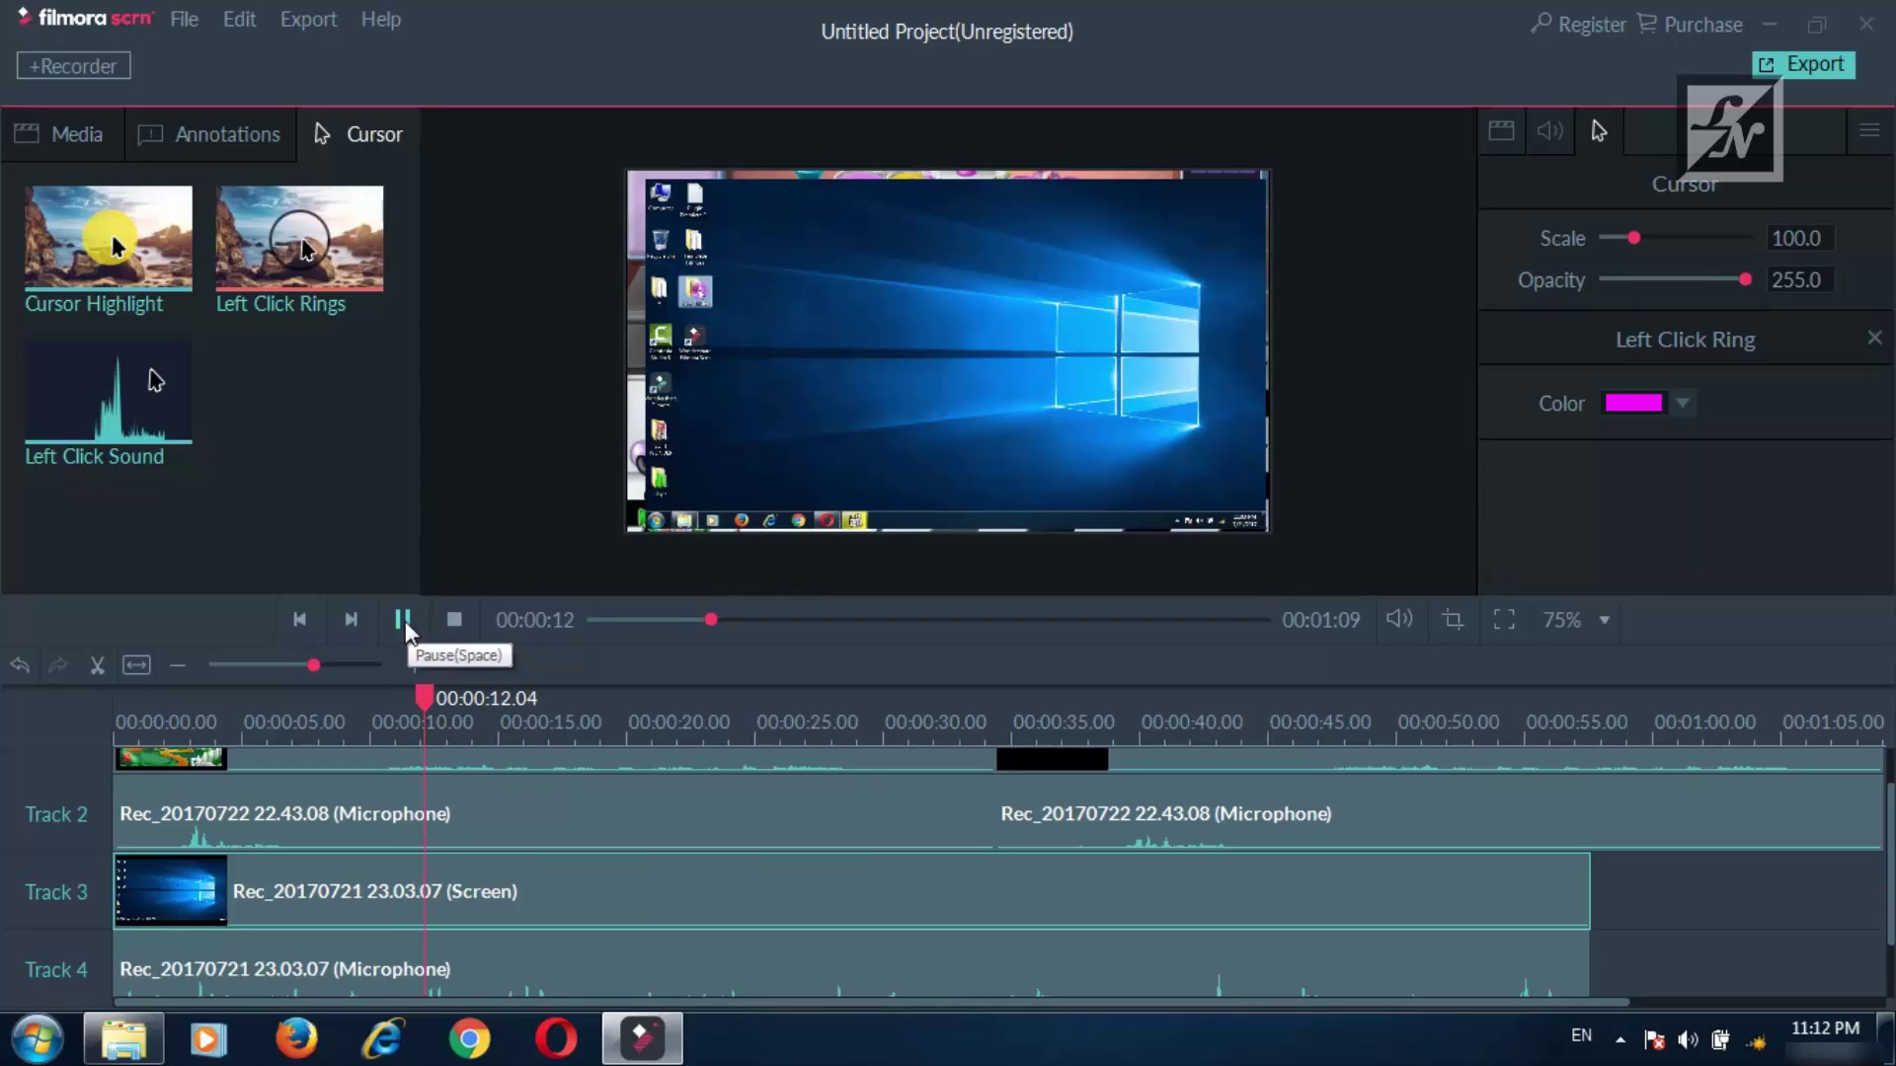
left_click(403, 620)
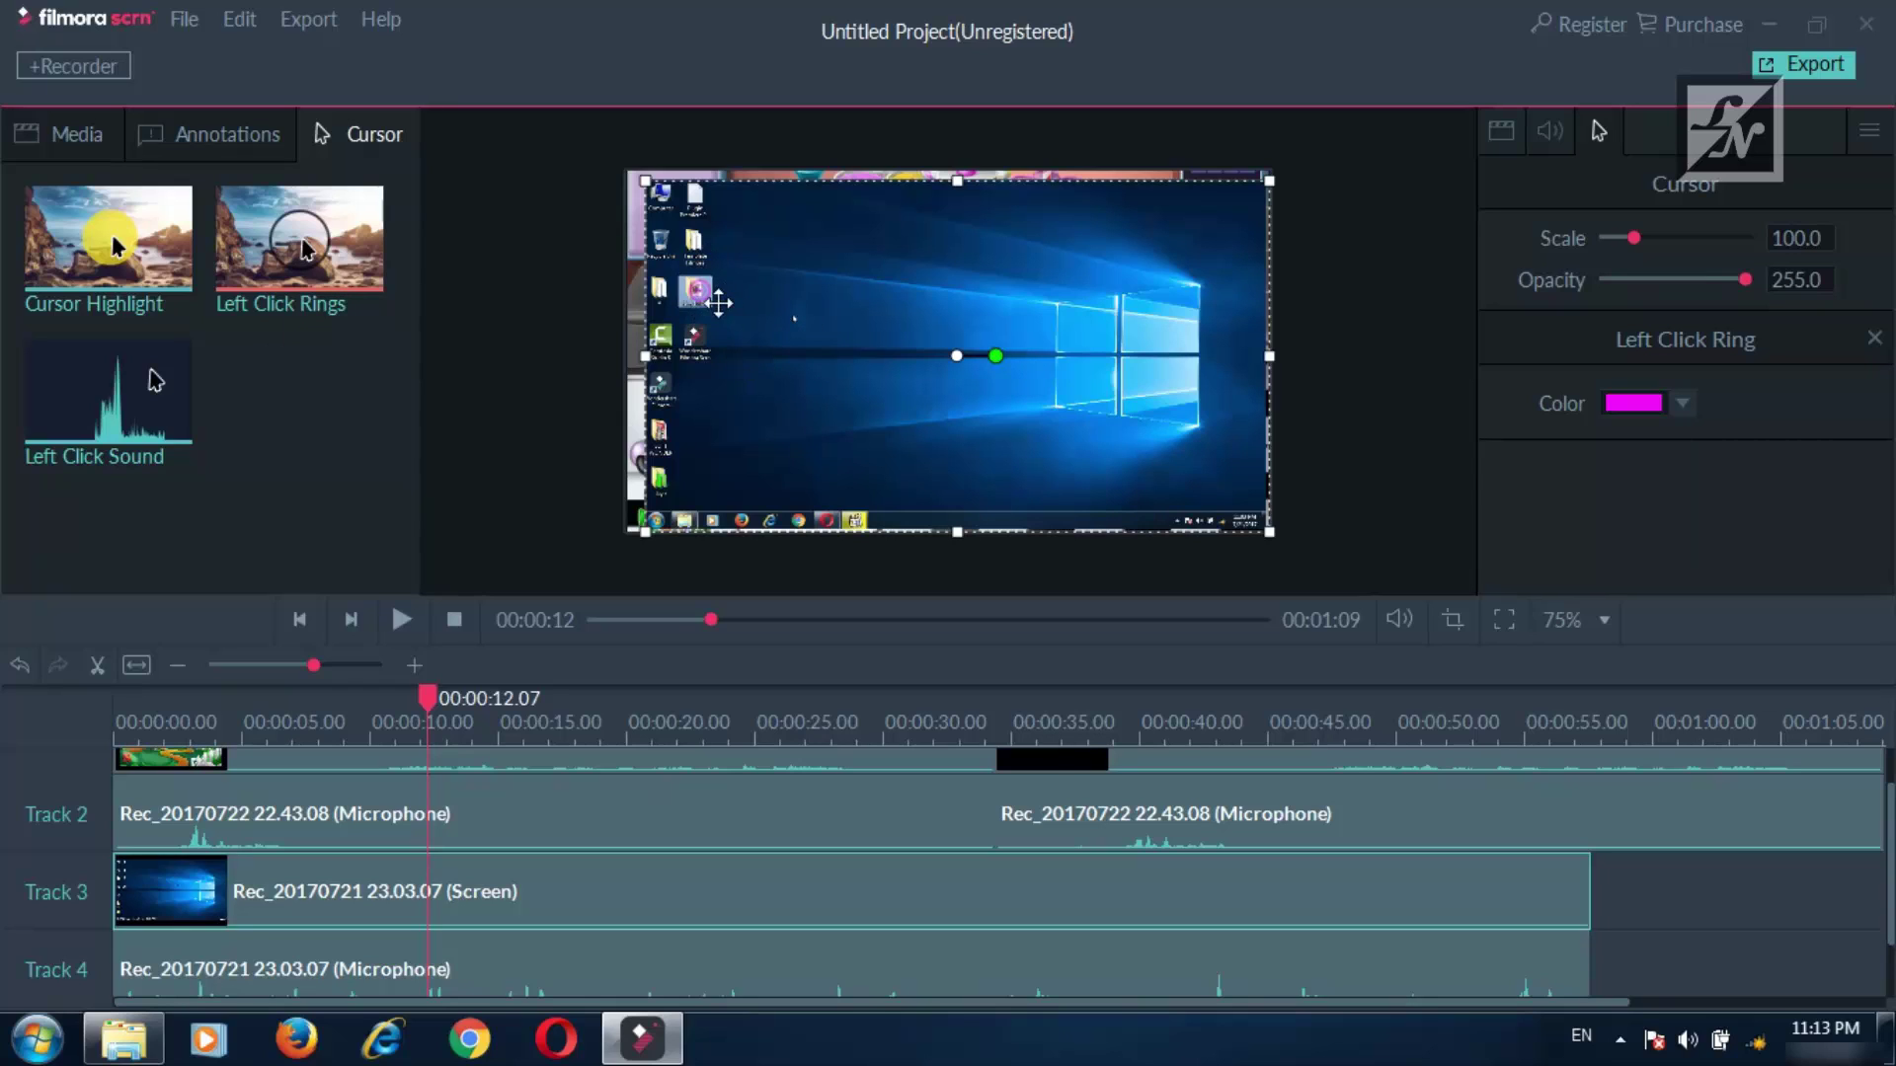
Remove the Left Click Ring effect and shrink the track 3 overlay to scale 31 in the video's lower-right corner.
left_click(1873, 338)
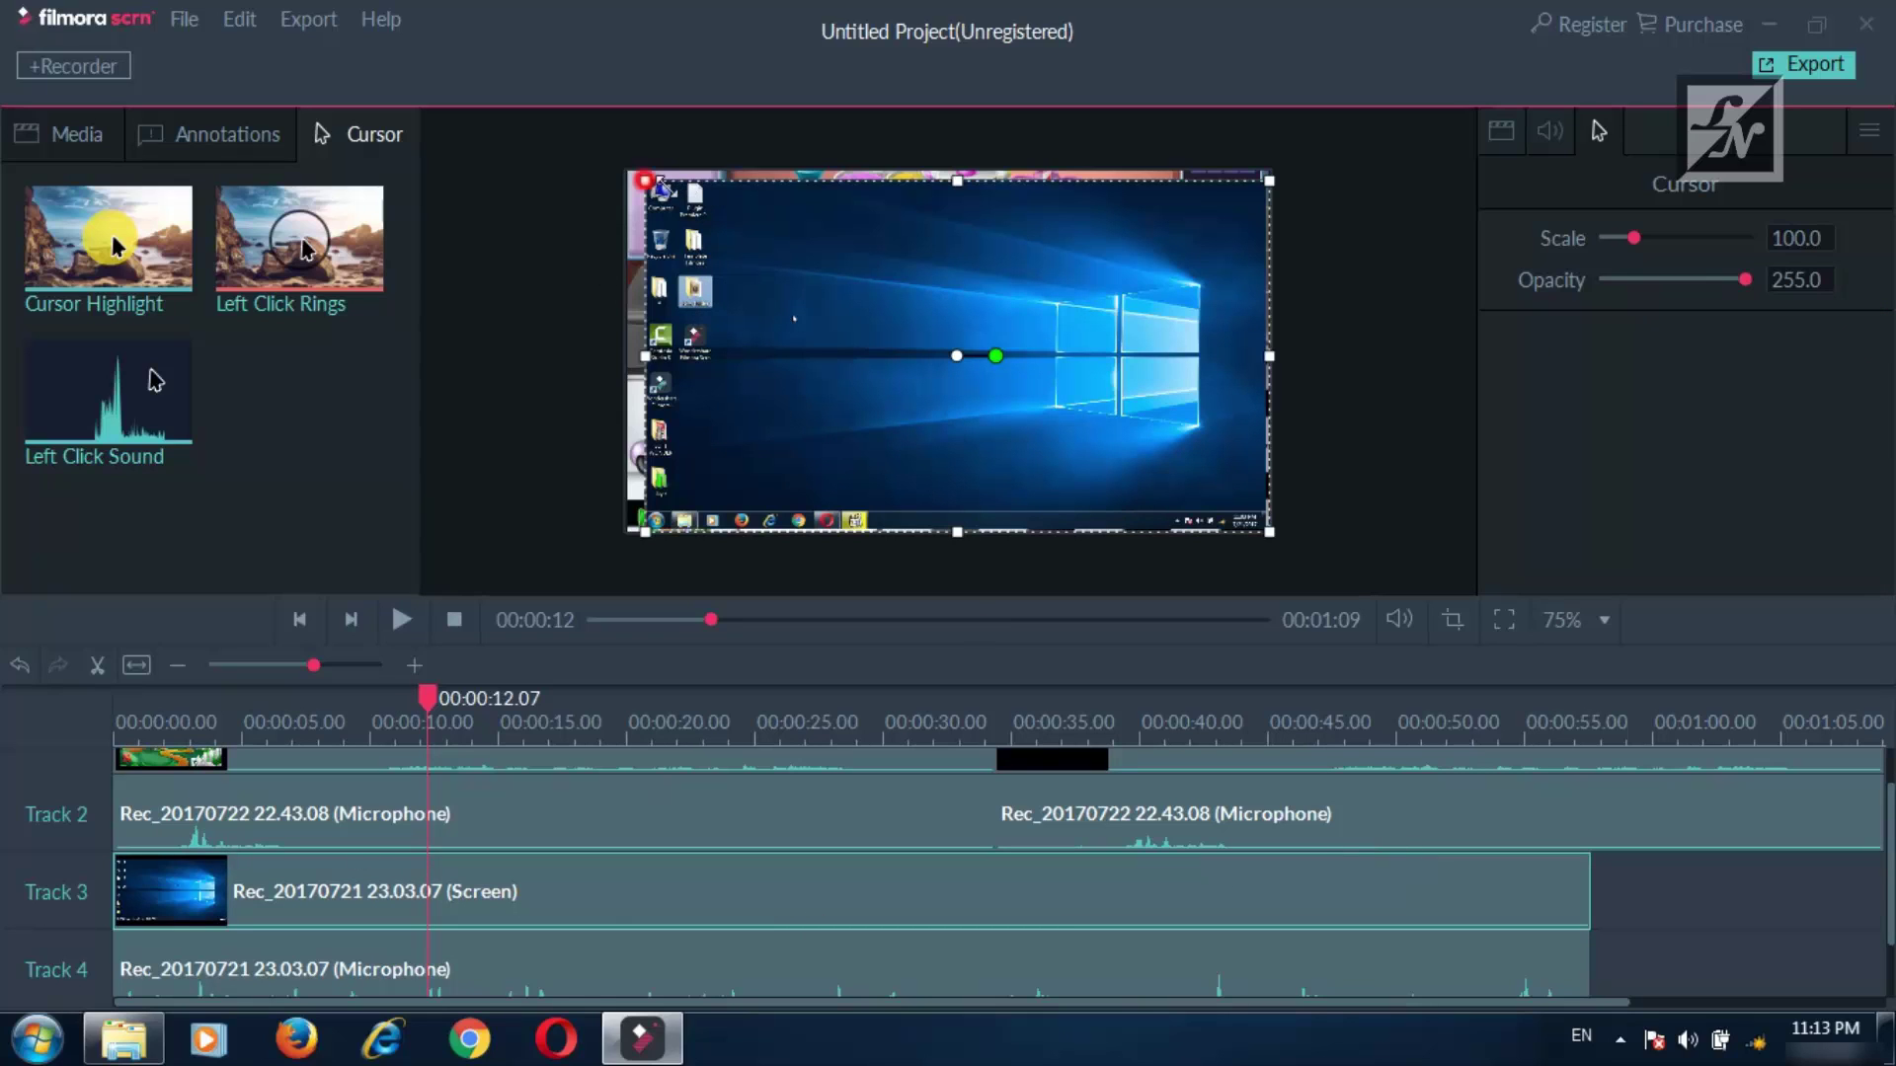
left_click_drag(660, 185, 1108, 394)
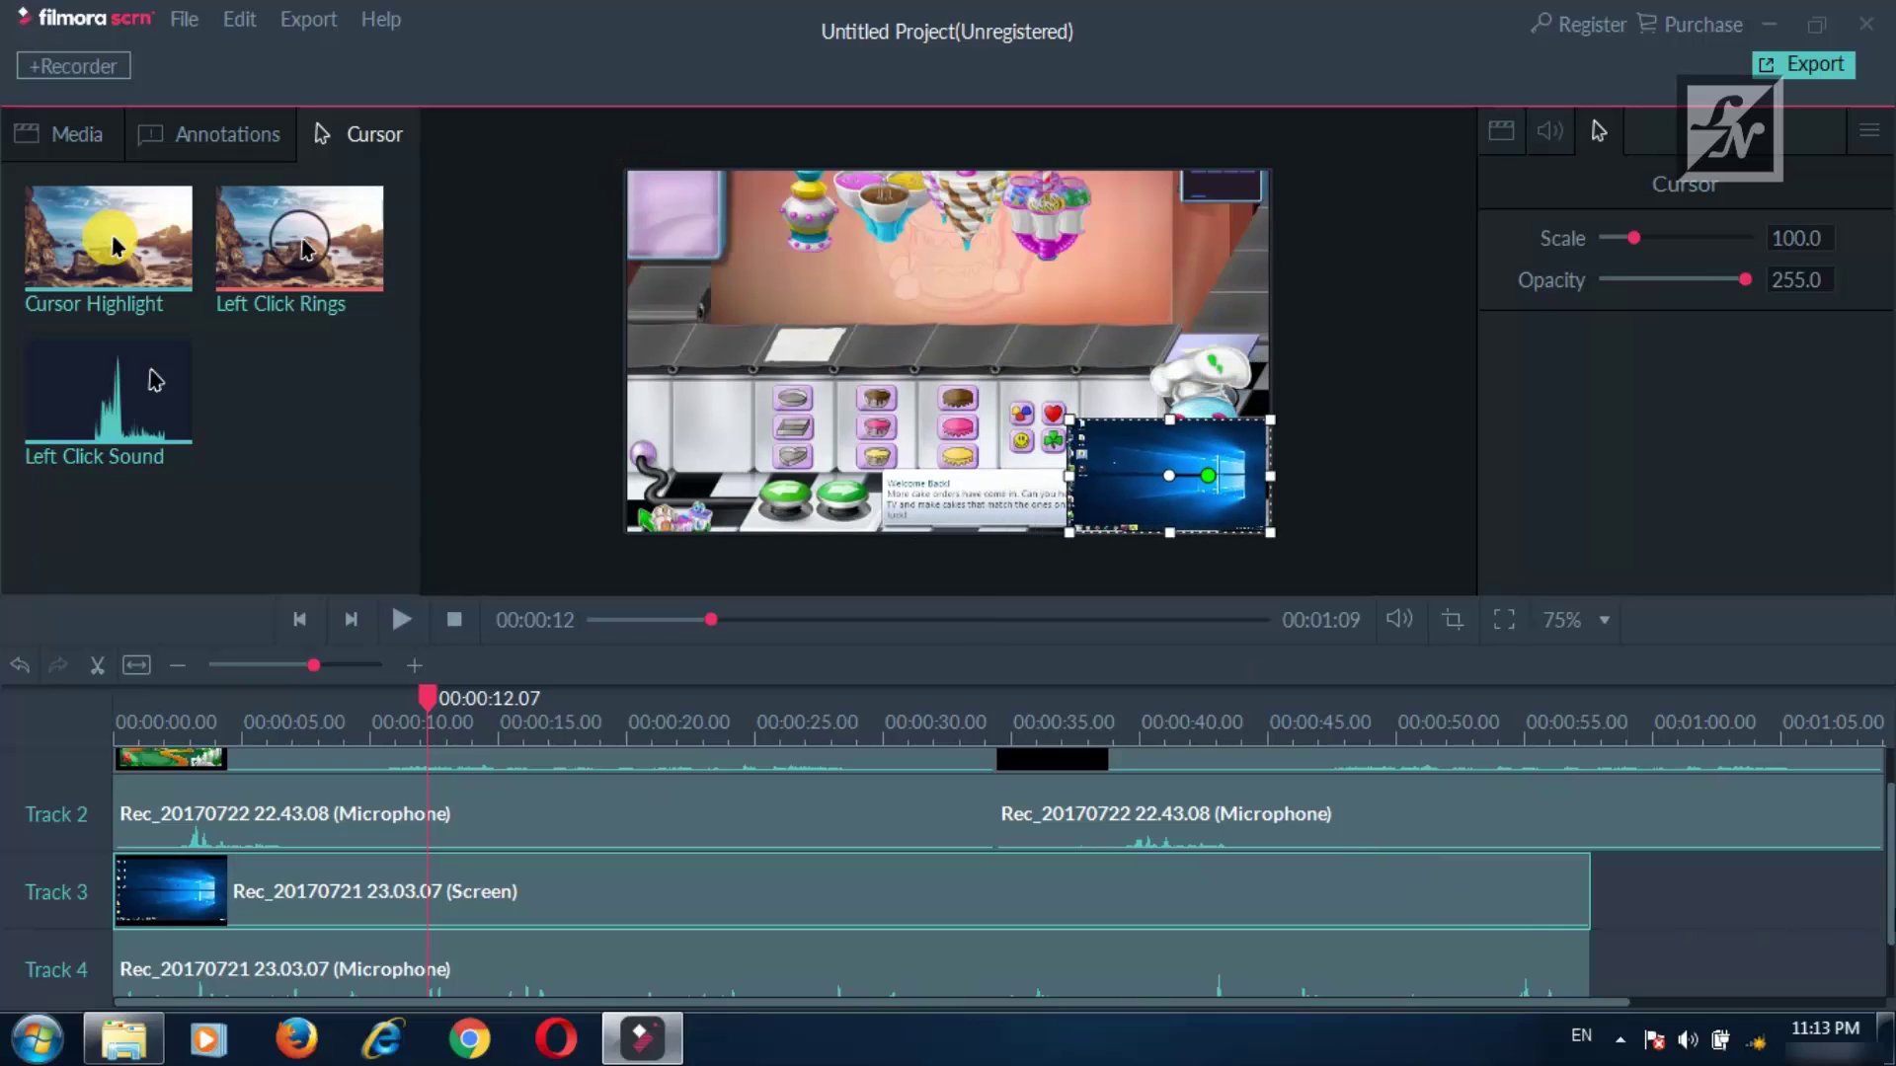
Delete the second background screen clip and the second microphone clip on track 2.
left_click_drag(750, 736, 437, 731)
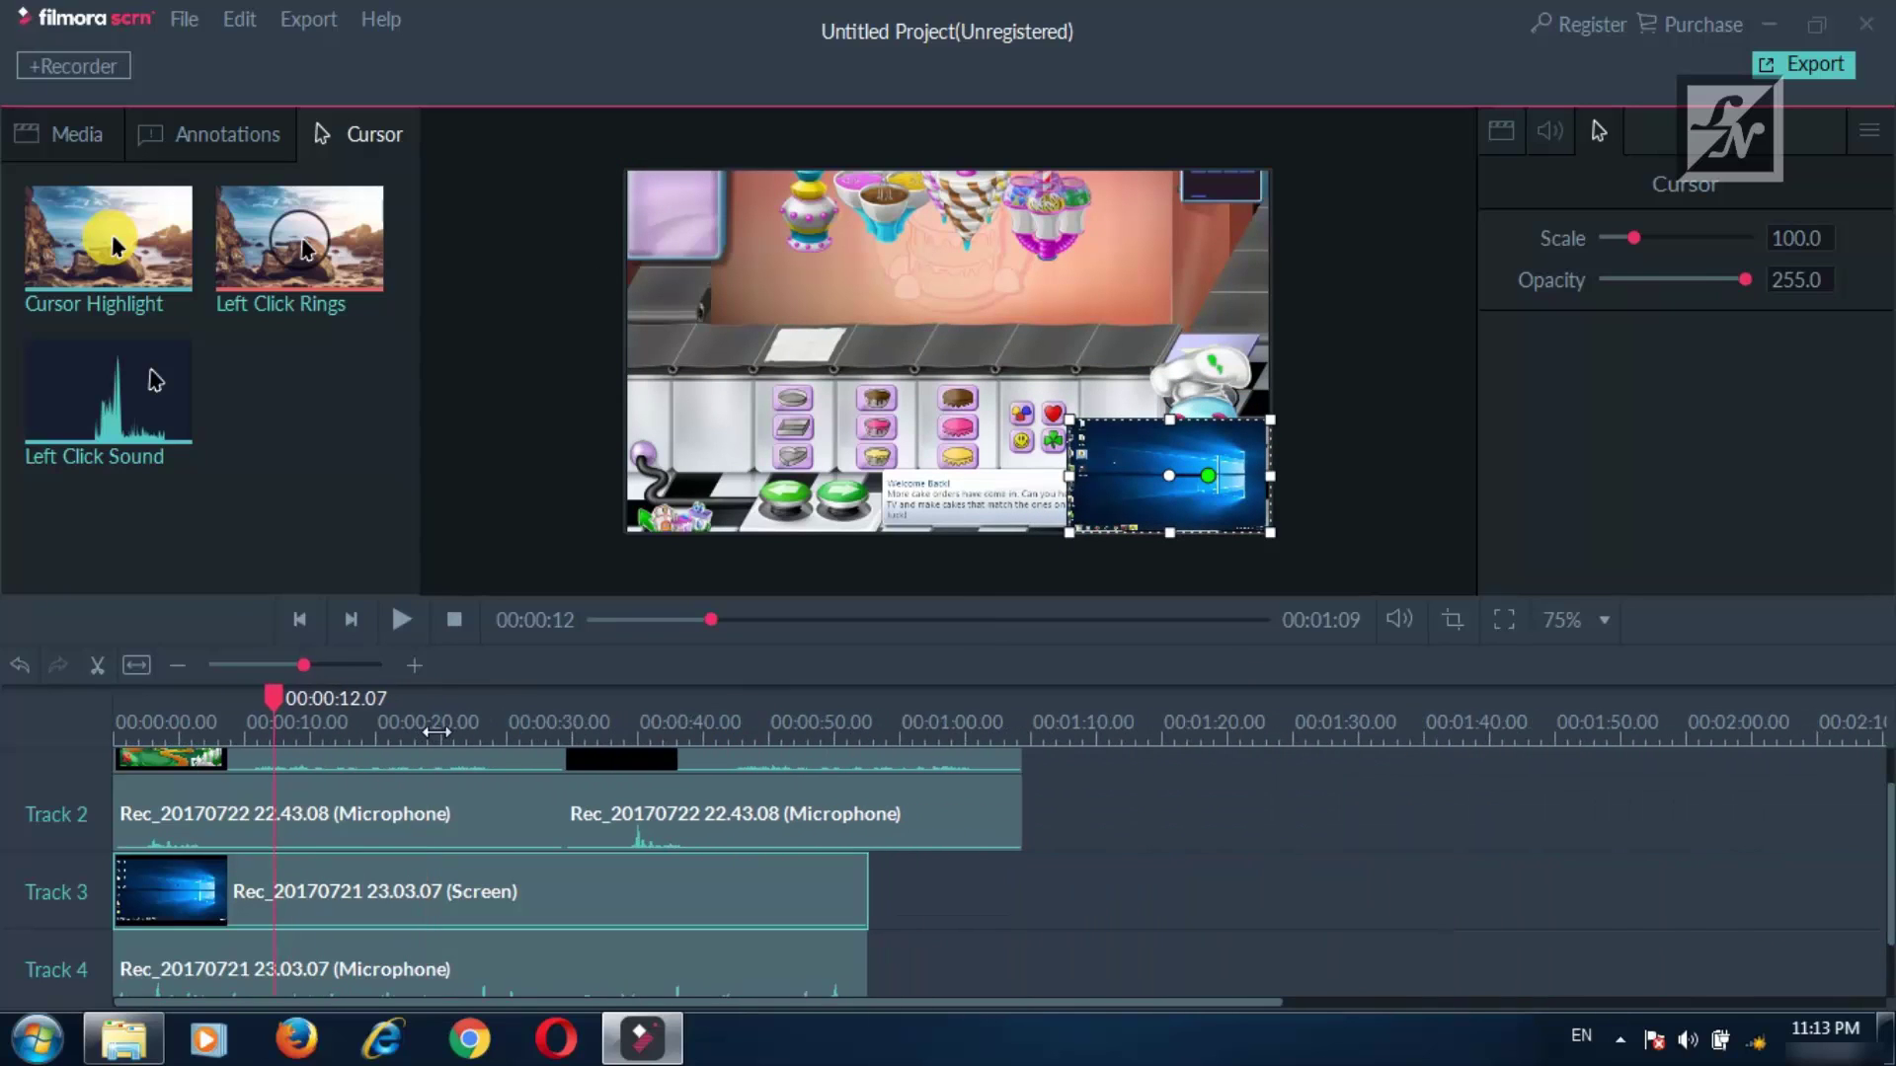
left_click(1093, 987)
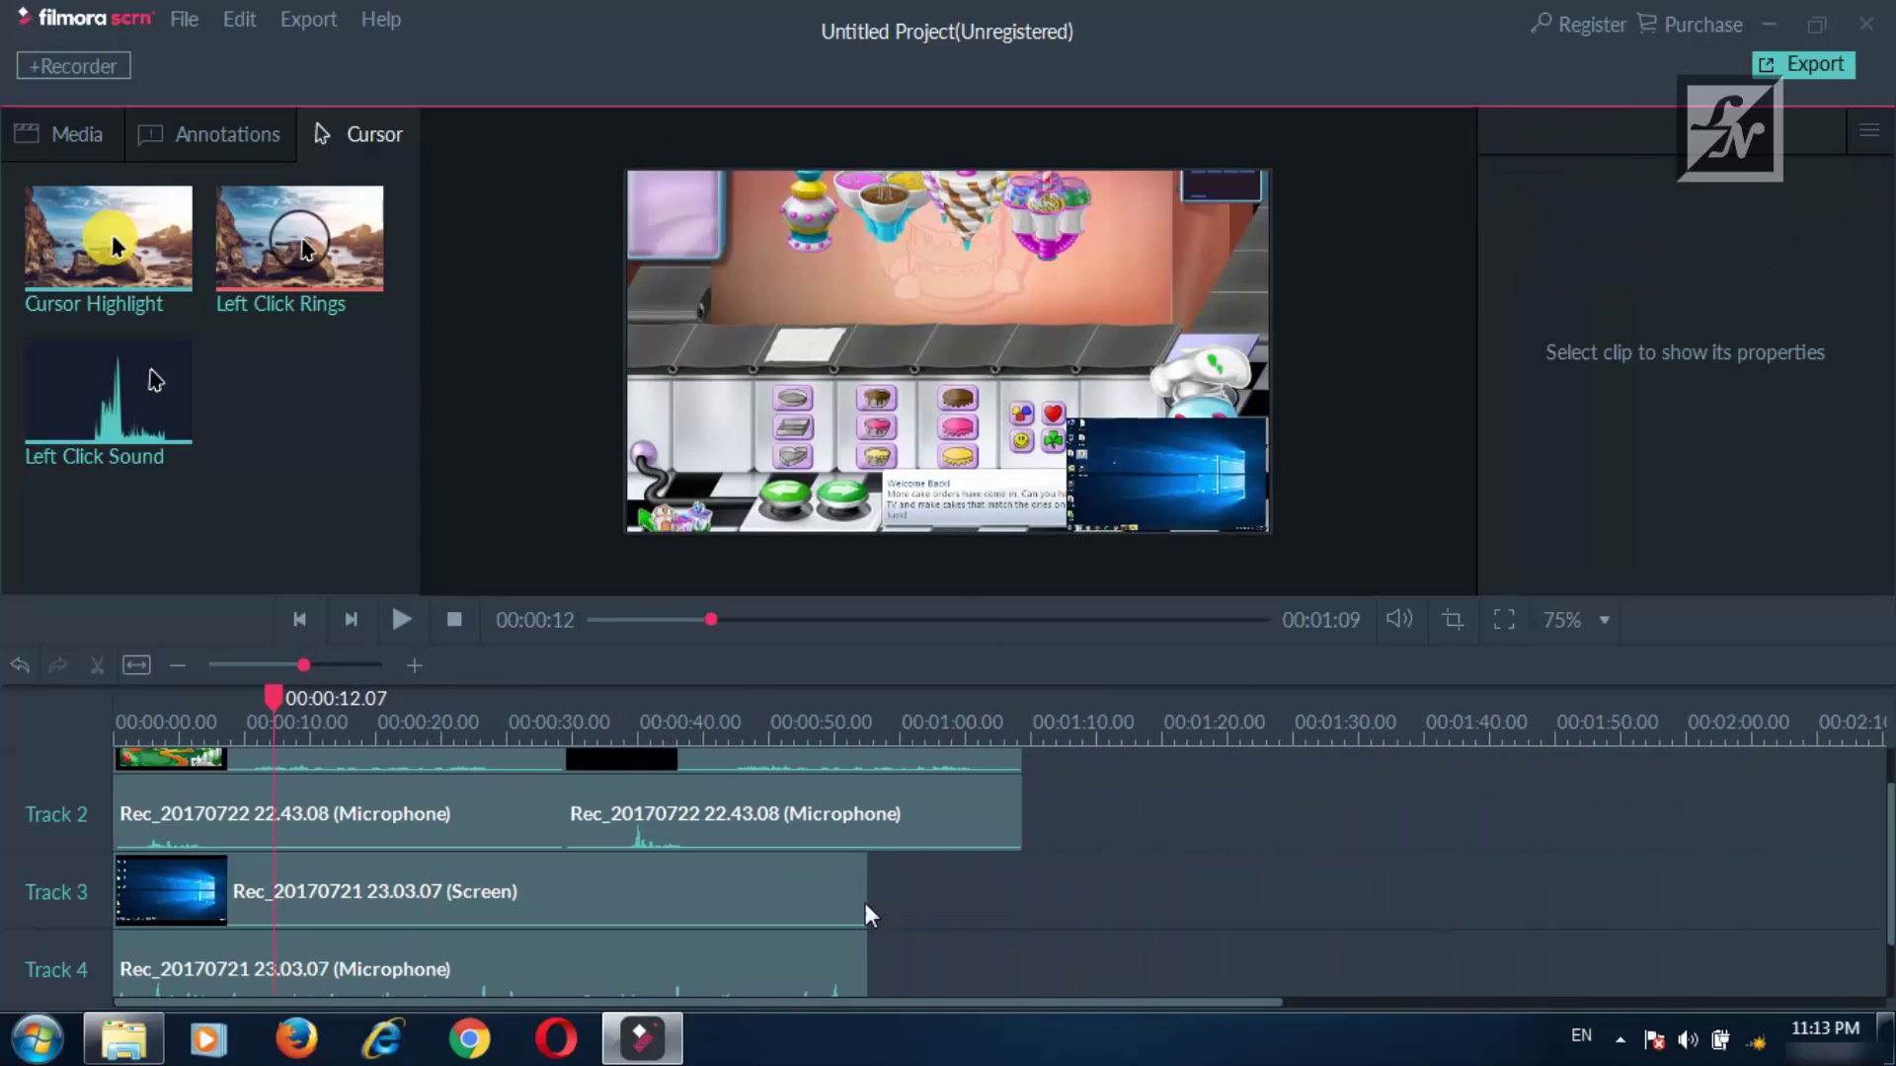
left_click(1003, 784)
left_click(993, 761)
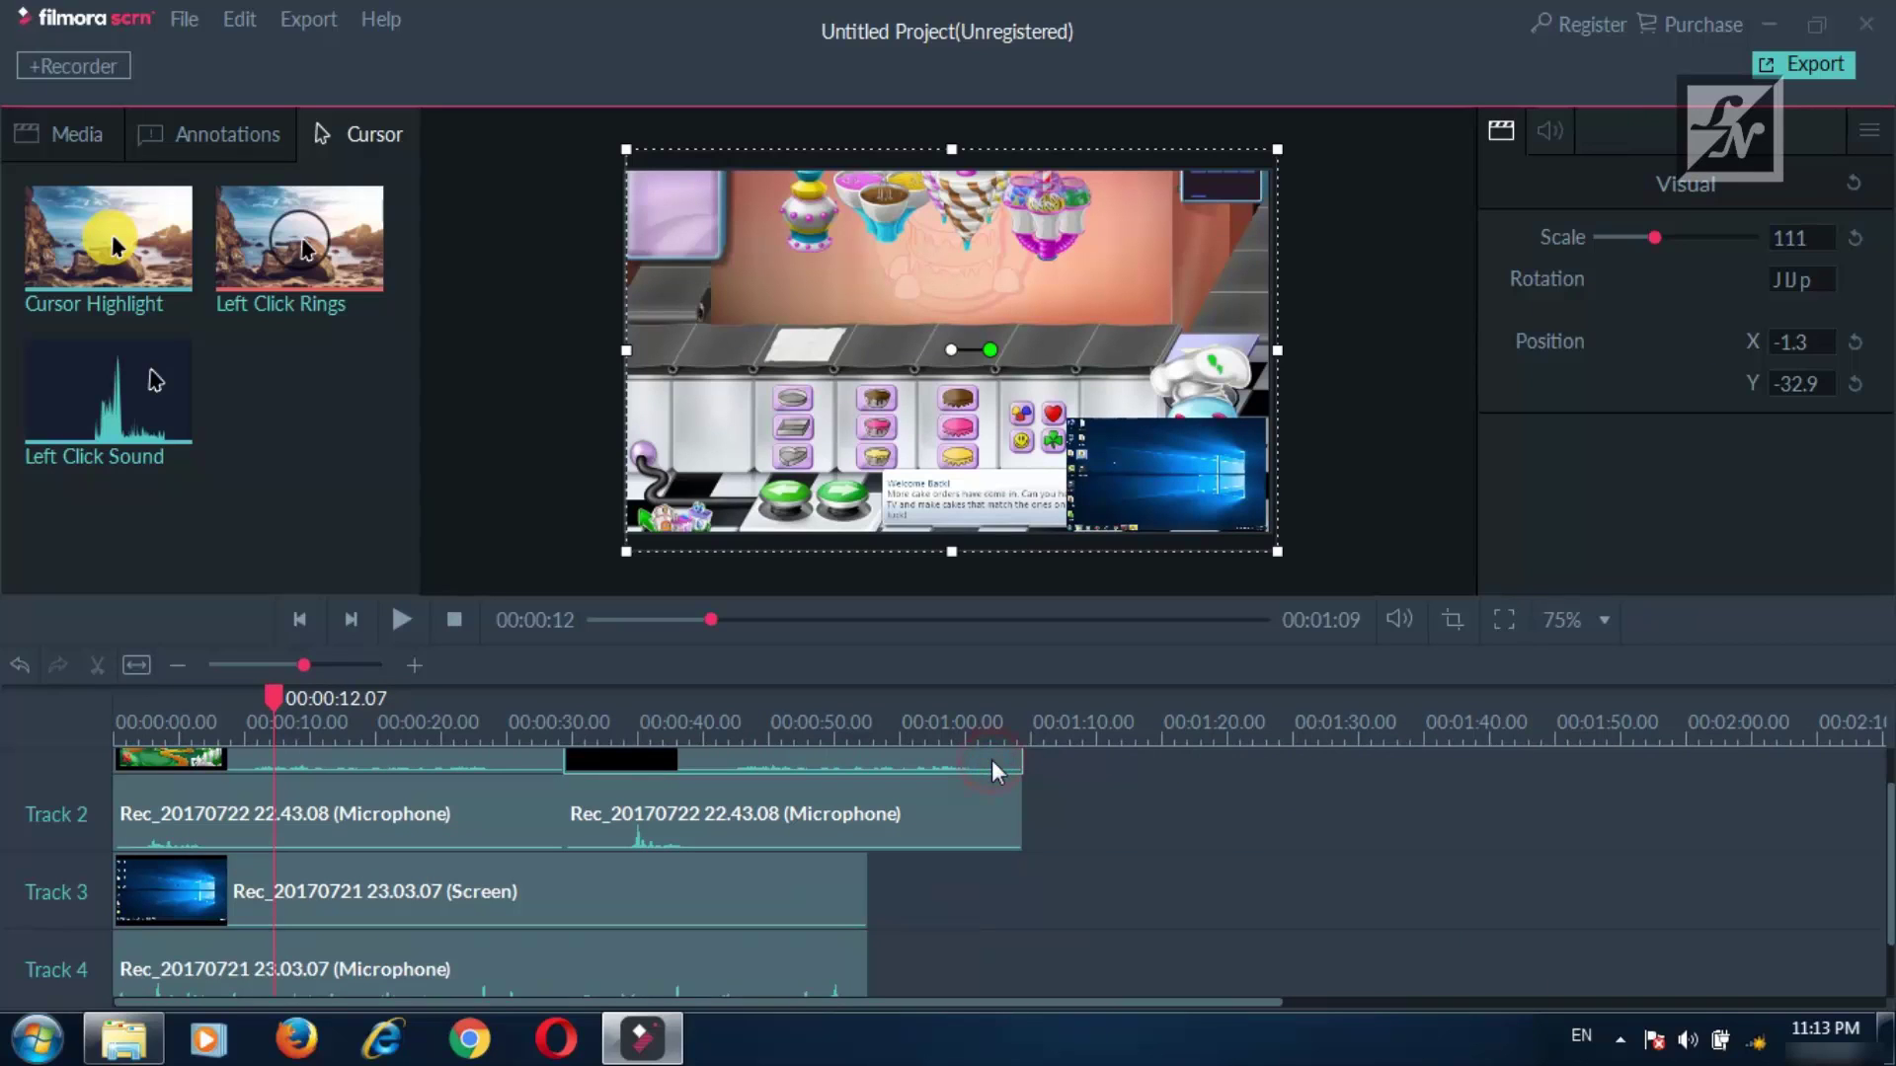
key("Delete")
left_click(962, 804)
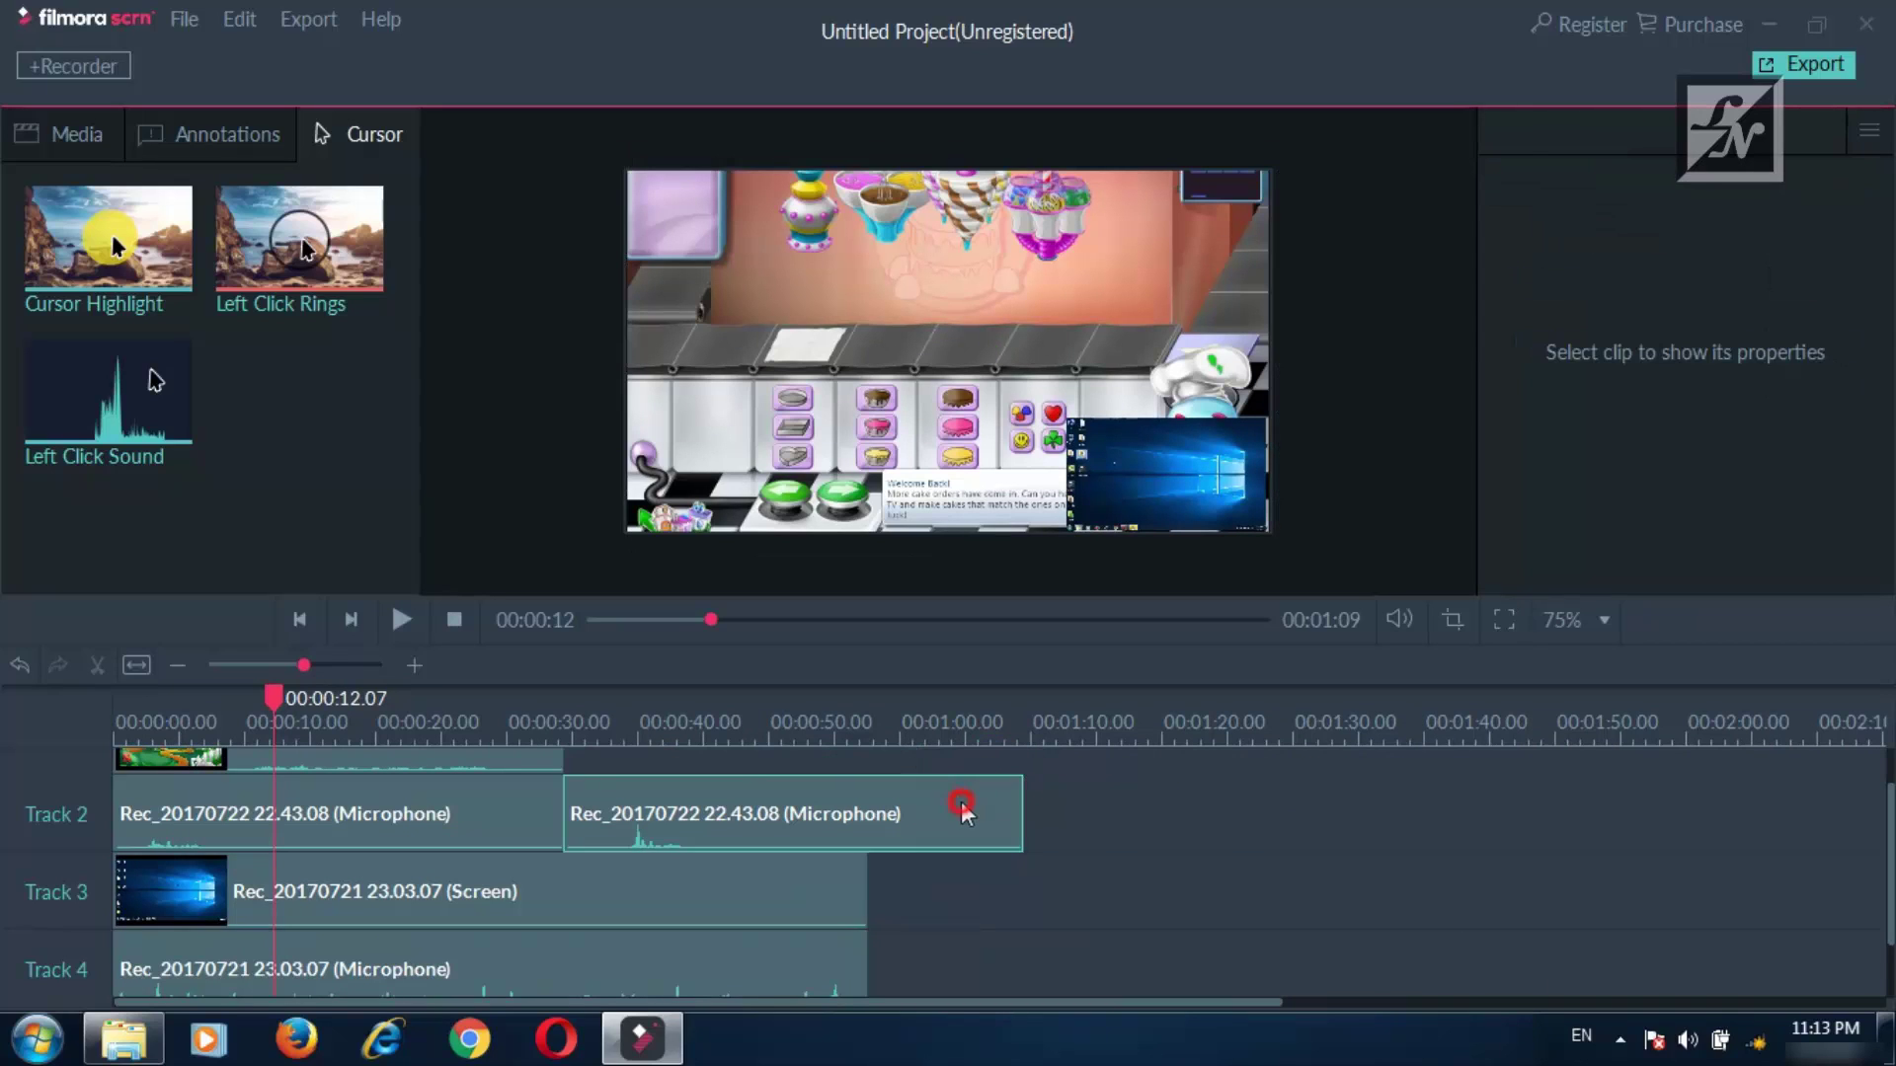
key("Delete")
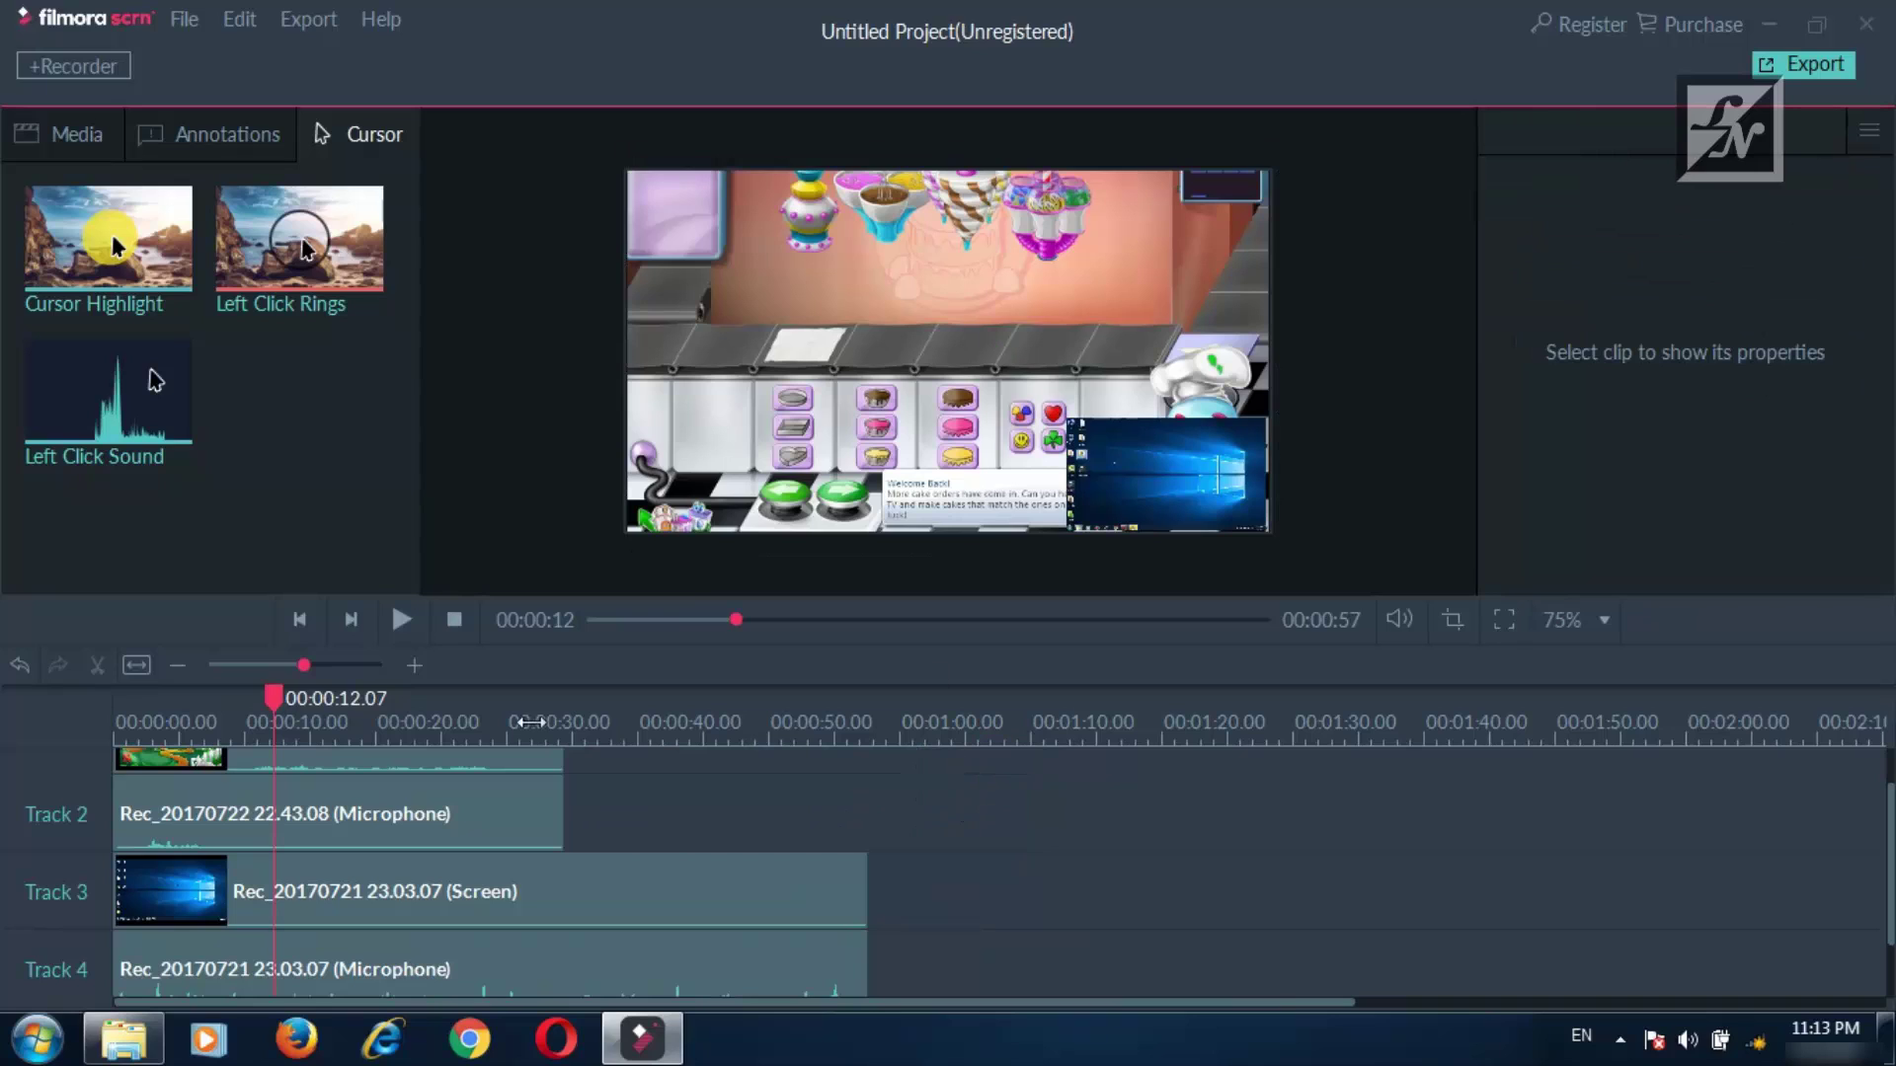
Split the track 3 screen clip and the track 4 microphone clip at 00:00:34.17, where the background clip ends.
left_click(562, 734)
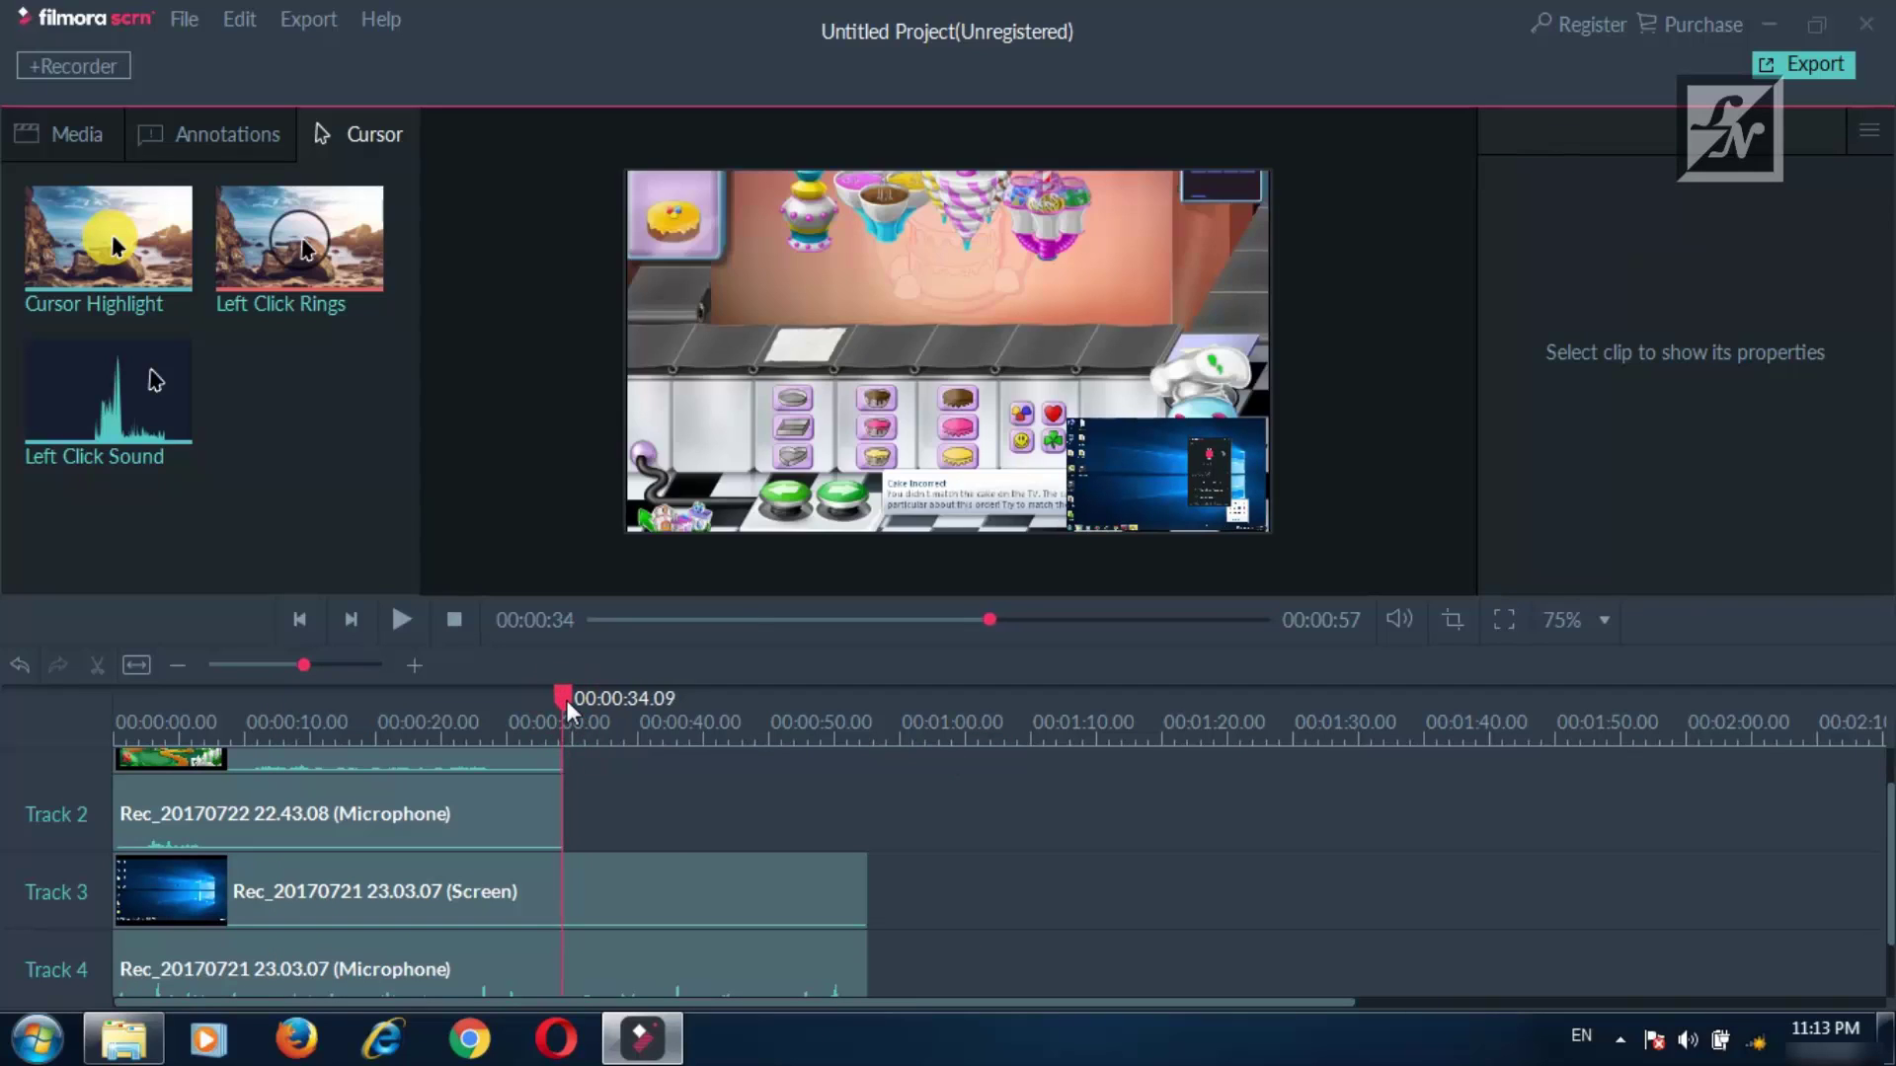
left_click_drag(566, 701, 568, 702)
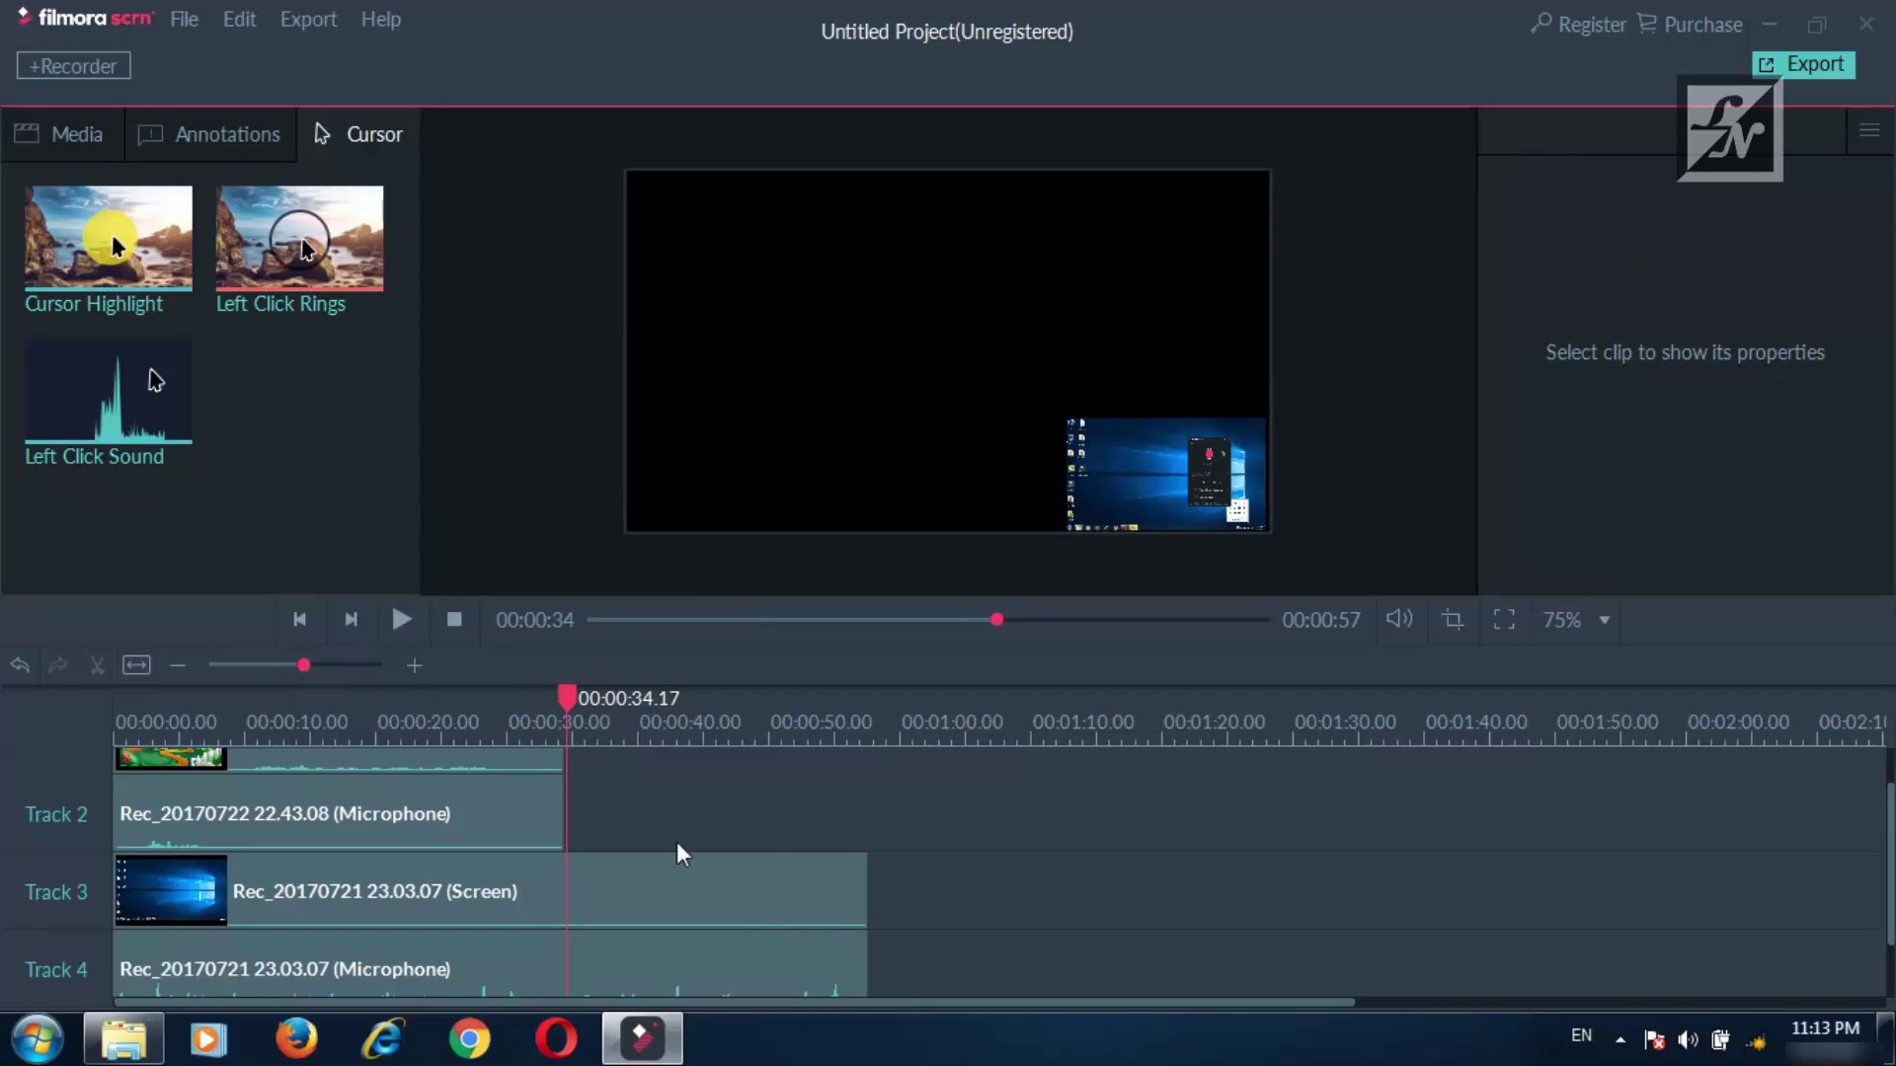
left_click(669, 885)
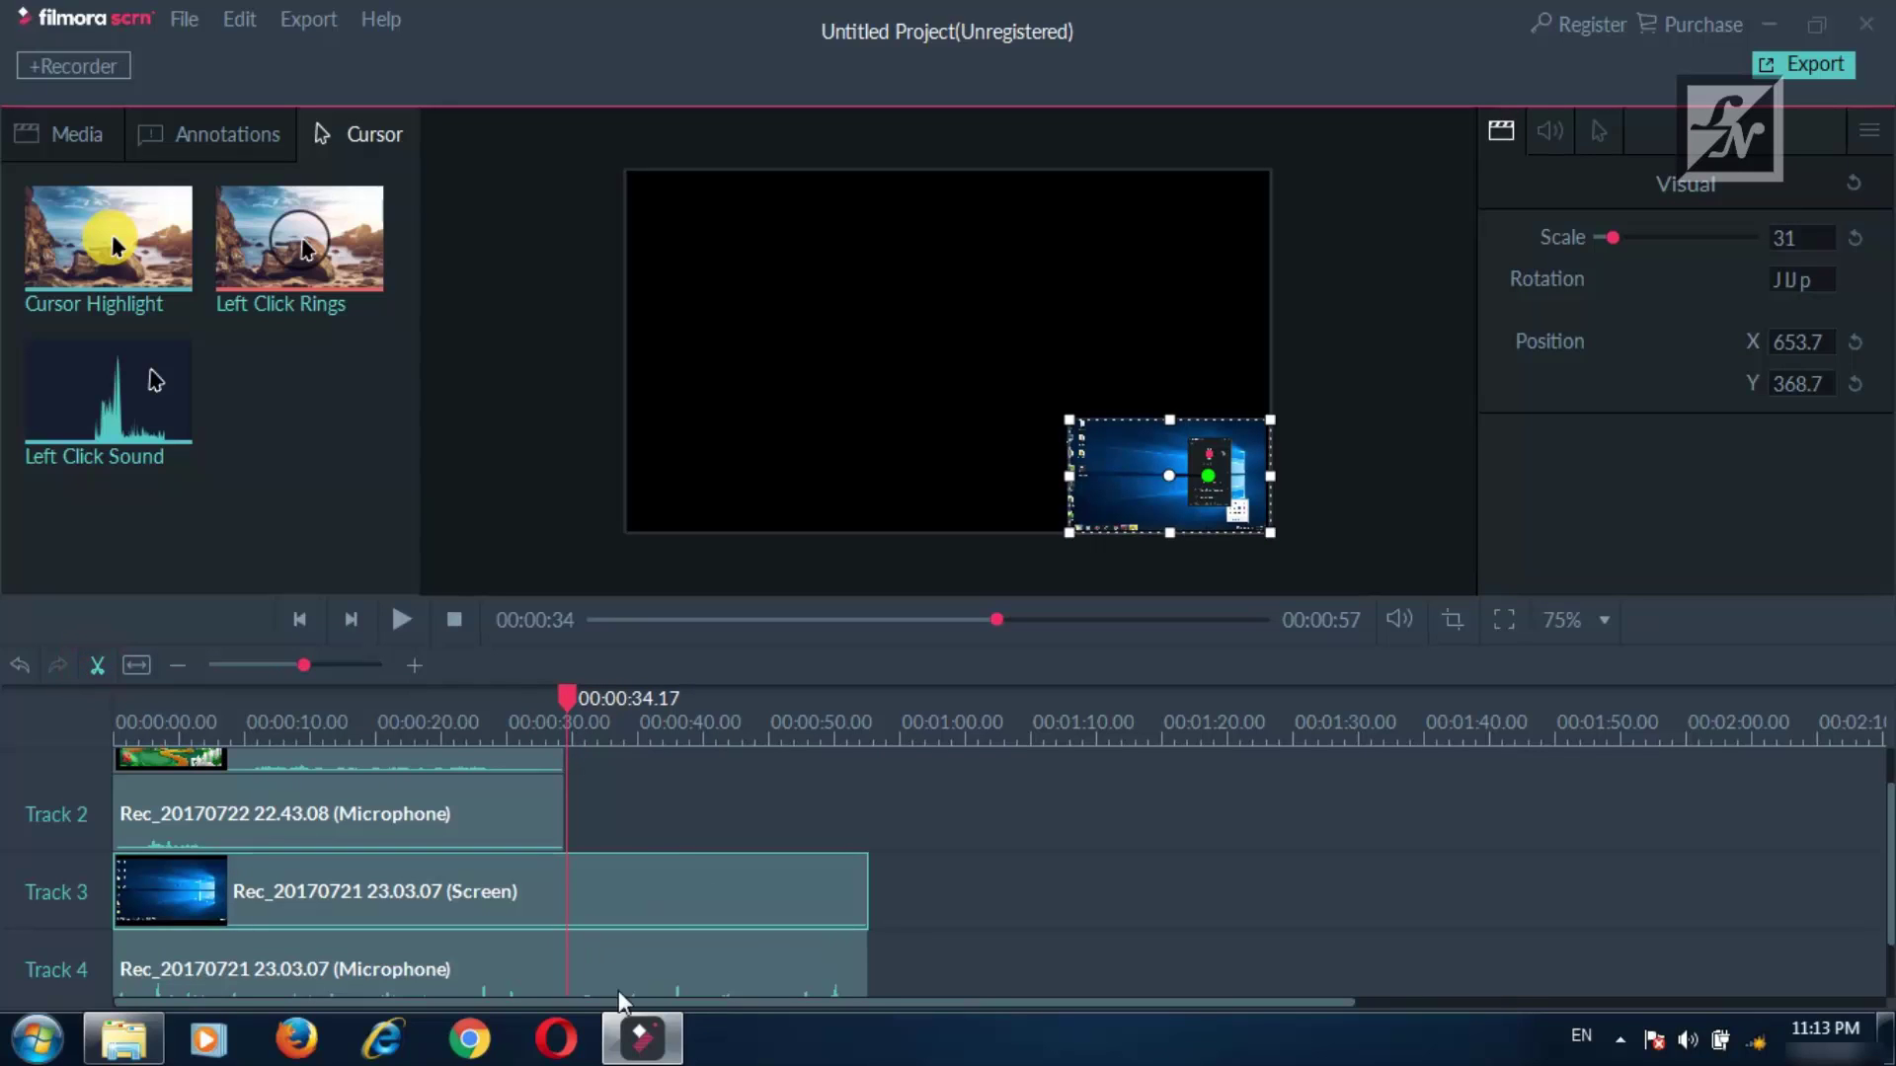
key("ctrl+b")
left_click(618, 988)
left_click(102, 668)
Delete the parts of the track 3 screen clip and track 4 microphone clip after 00:00:34.17.
left_click(633, 877)
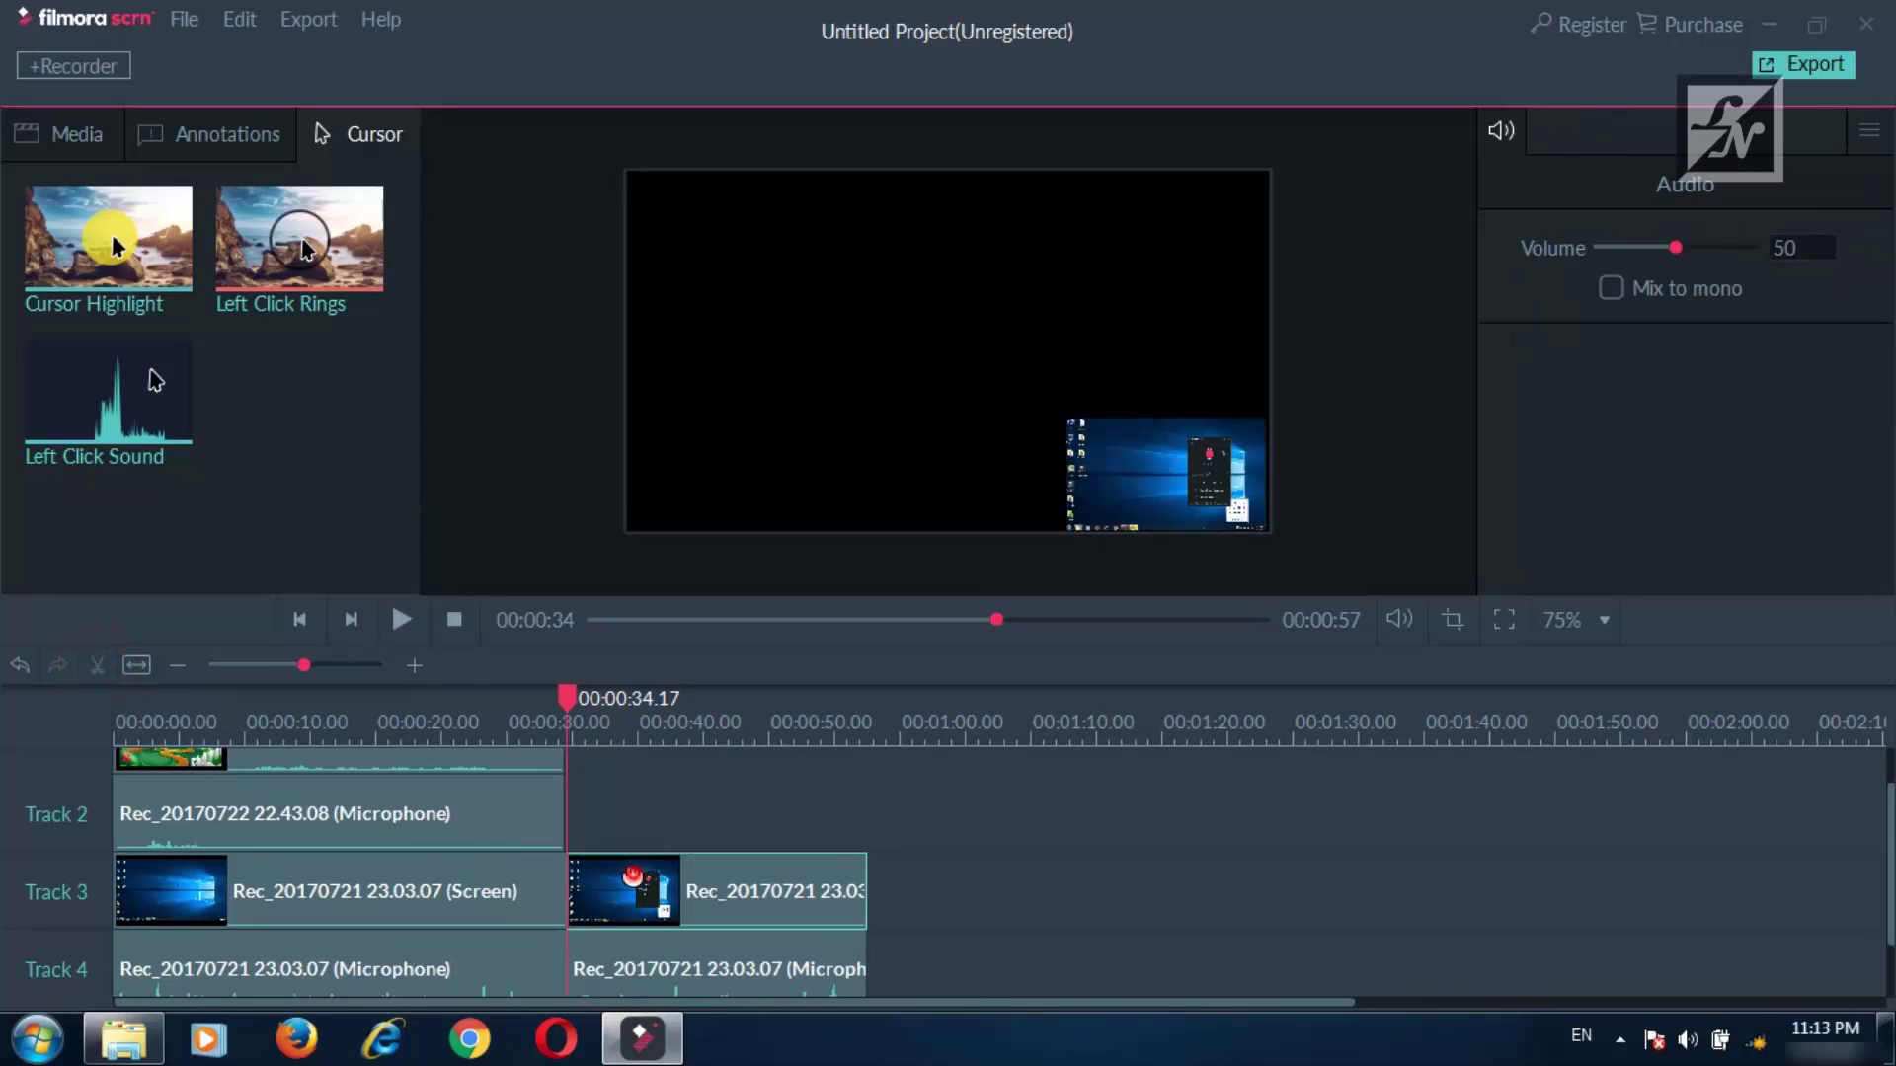
key("Delete")
left_click(655, 960)
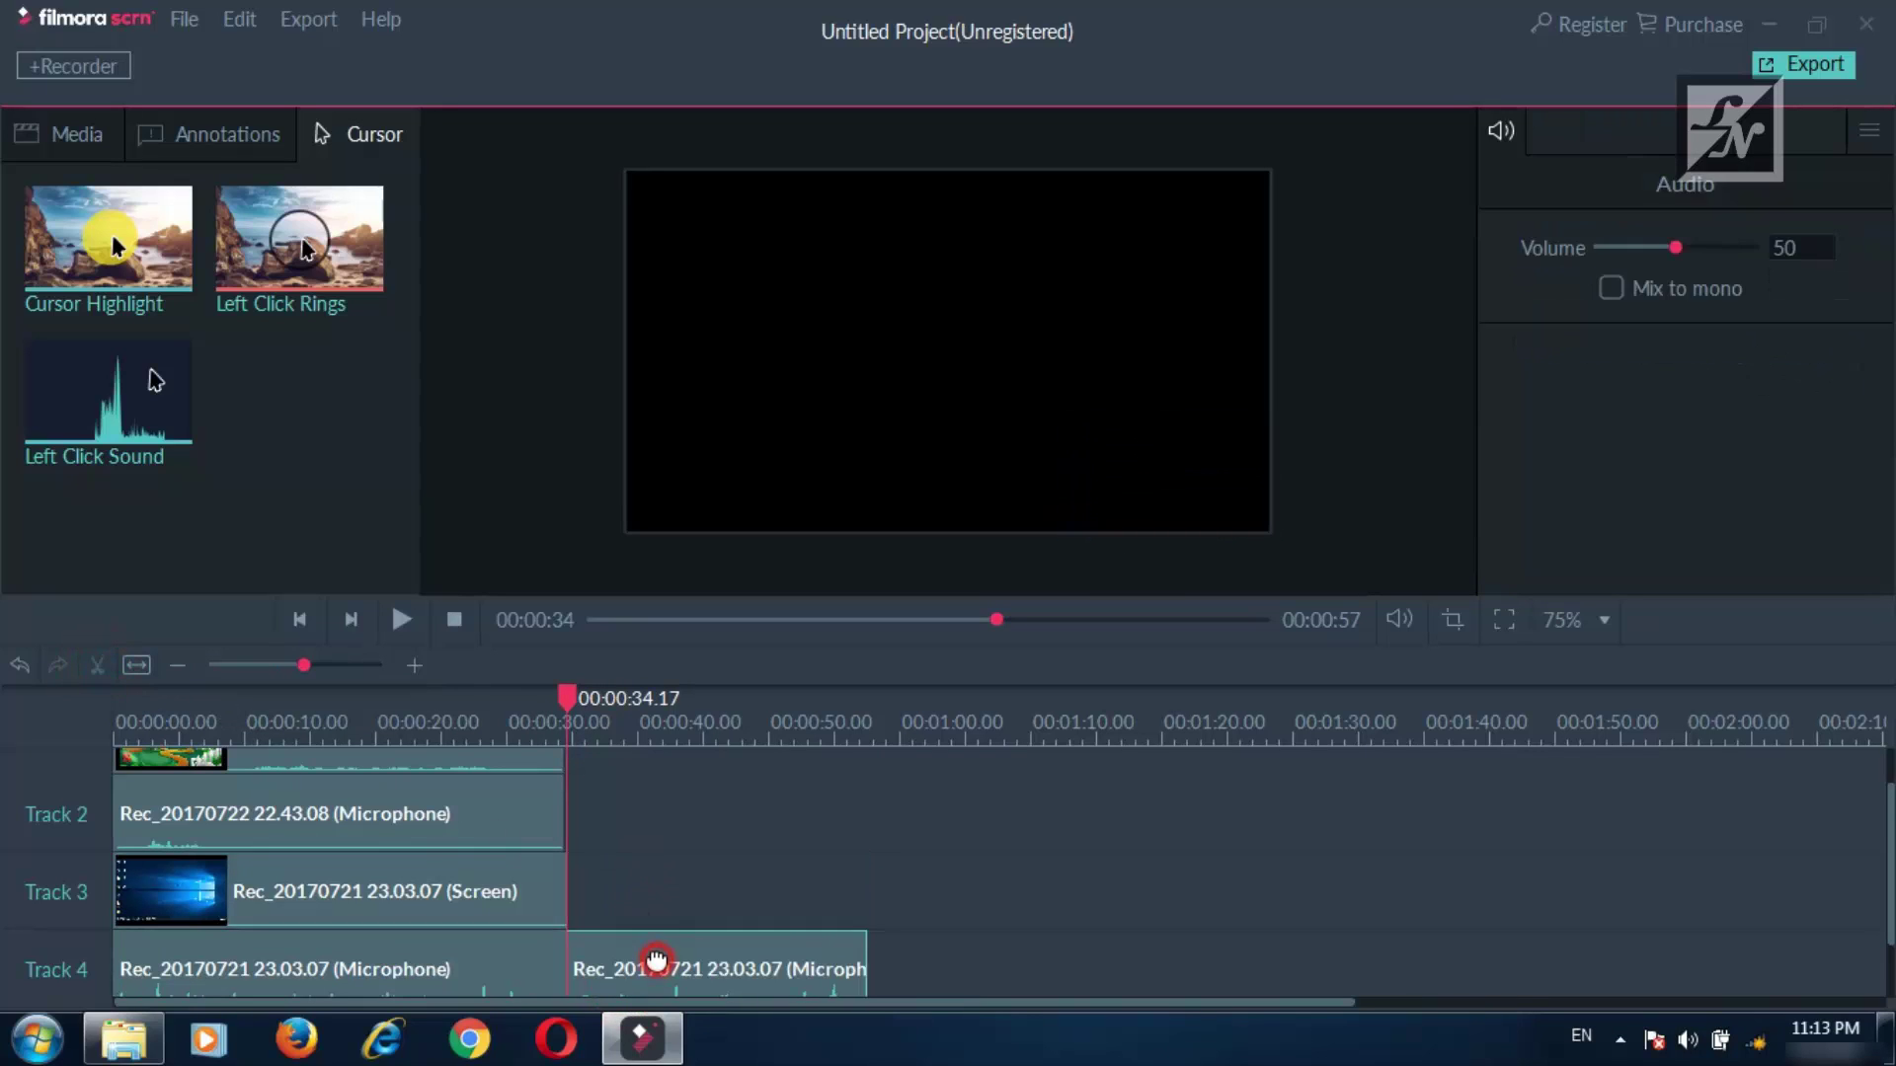
key("Delete")
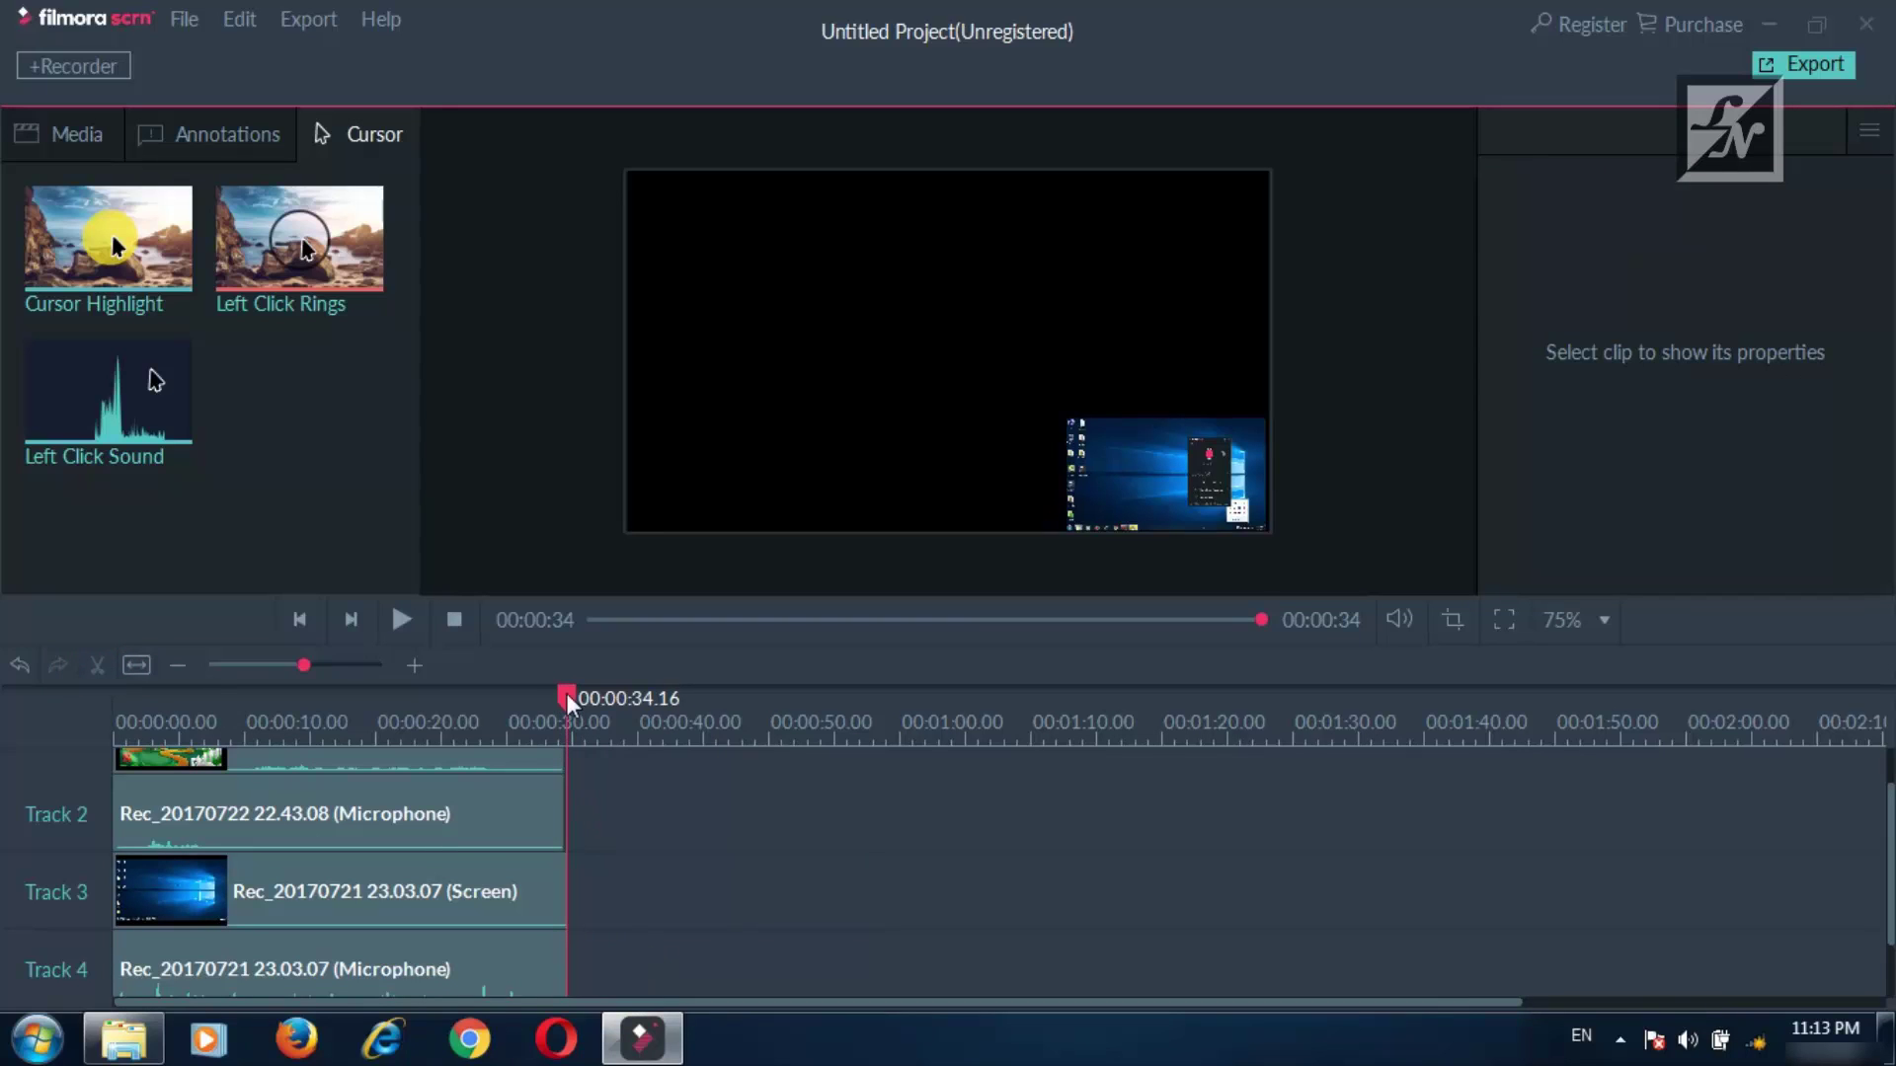
Add the GAME OVER annotation to a new track 5 below the microphone clip, ending with the video.
left_click_drag(567, 693, 491, 695)
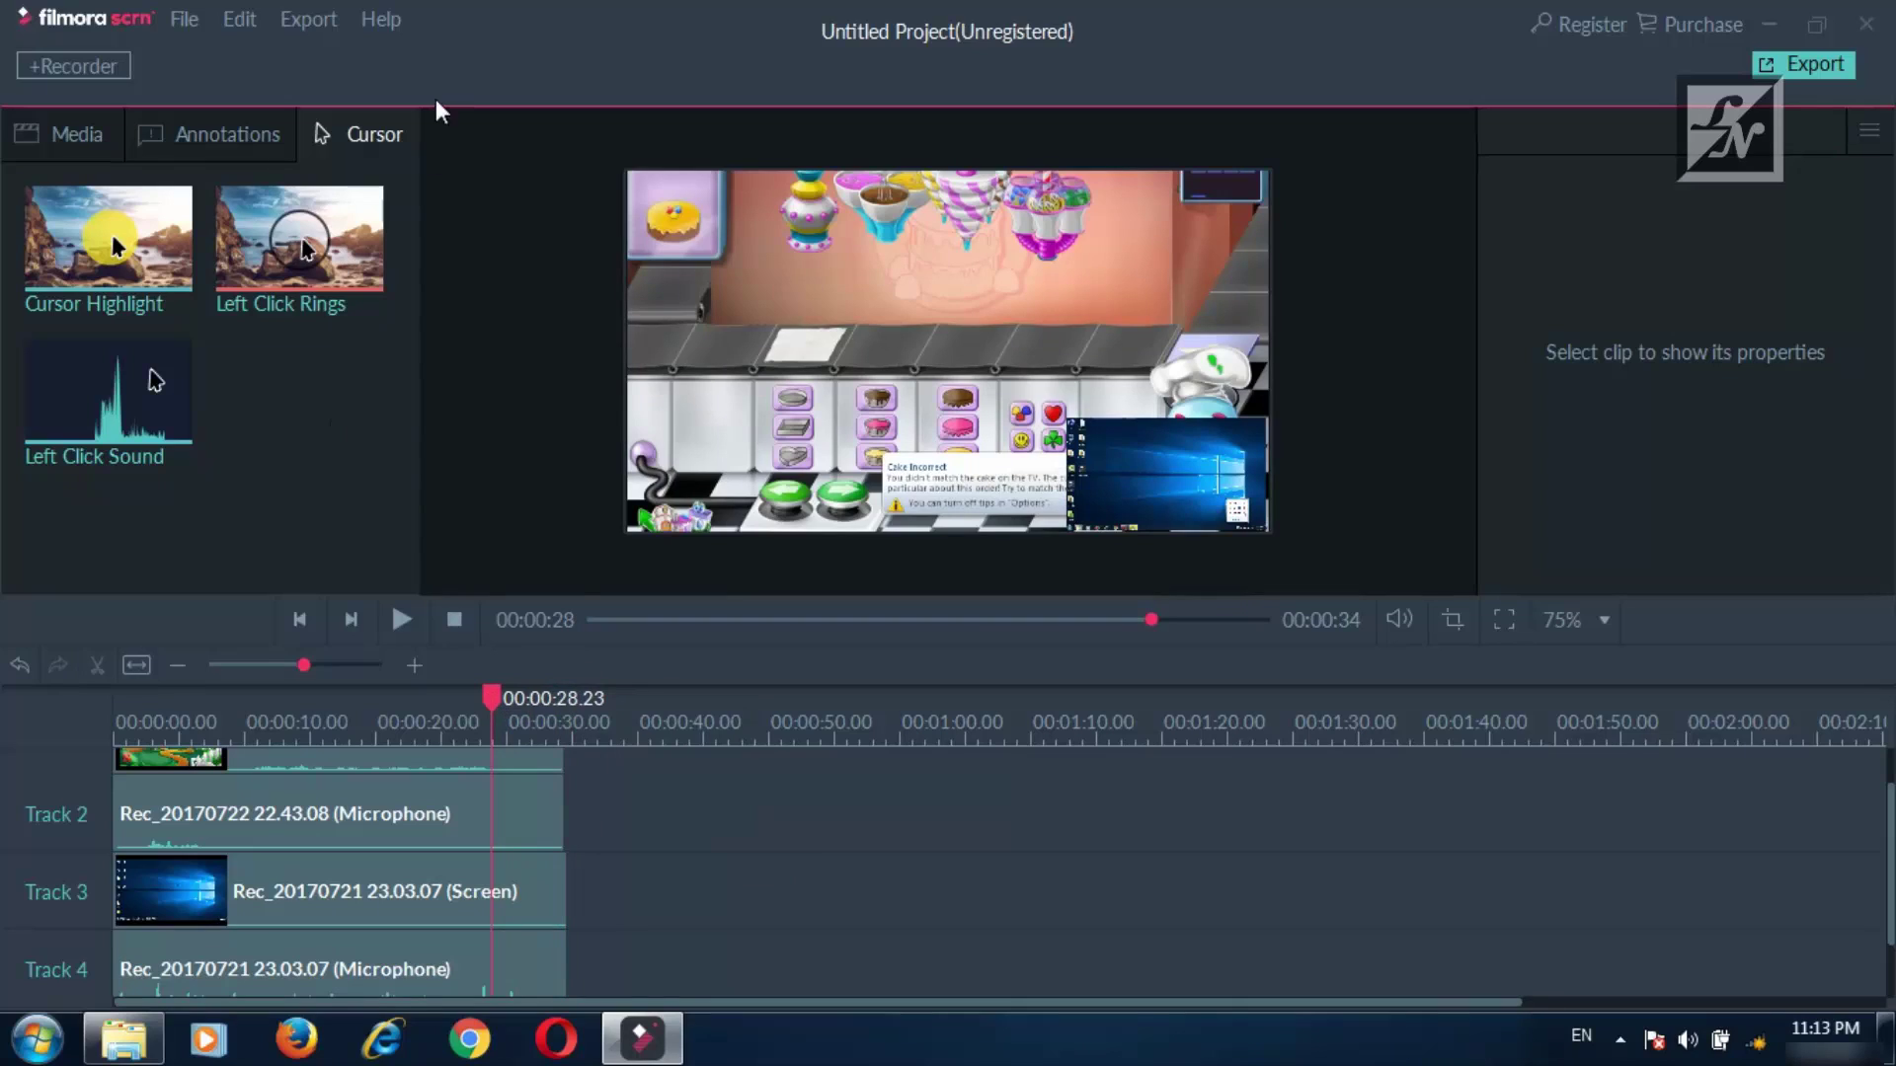
left_click(233, 142)
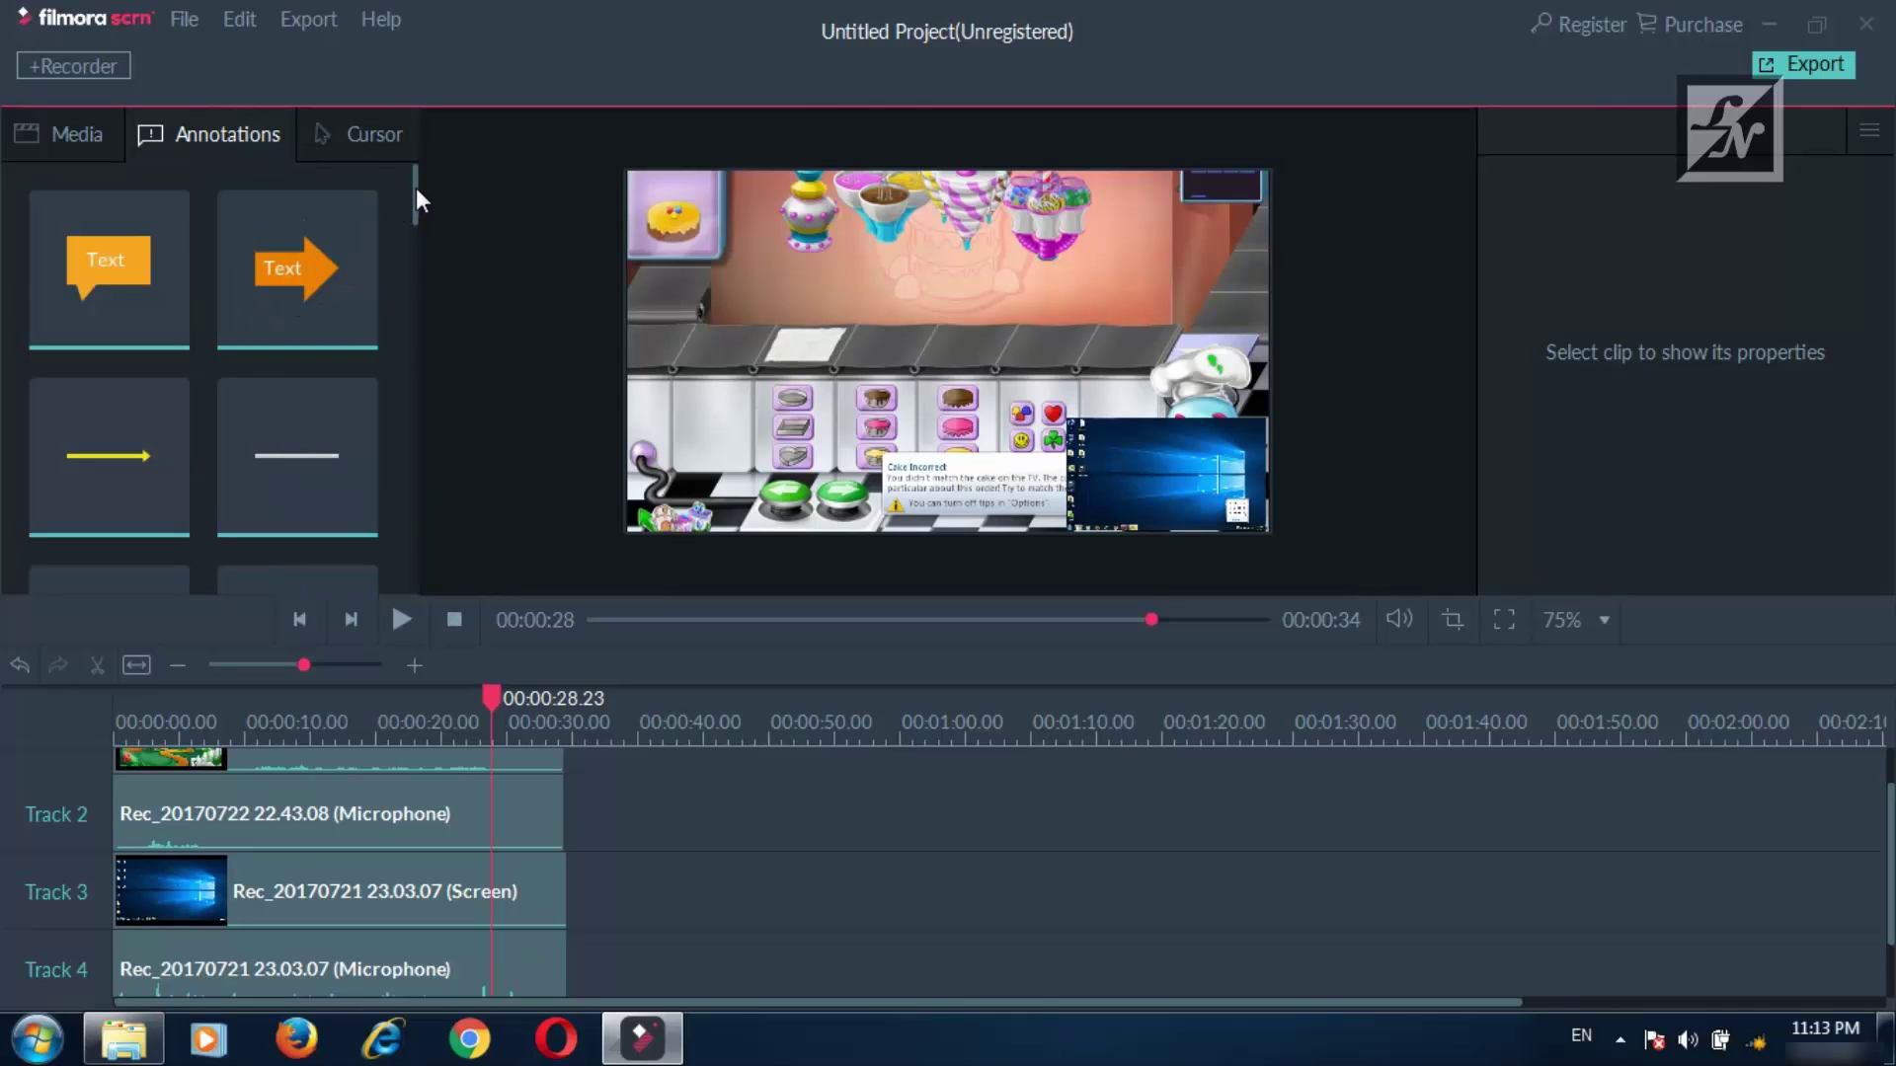
left_click_drag(416, 190, 406, 425)
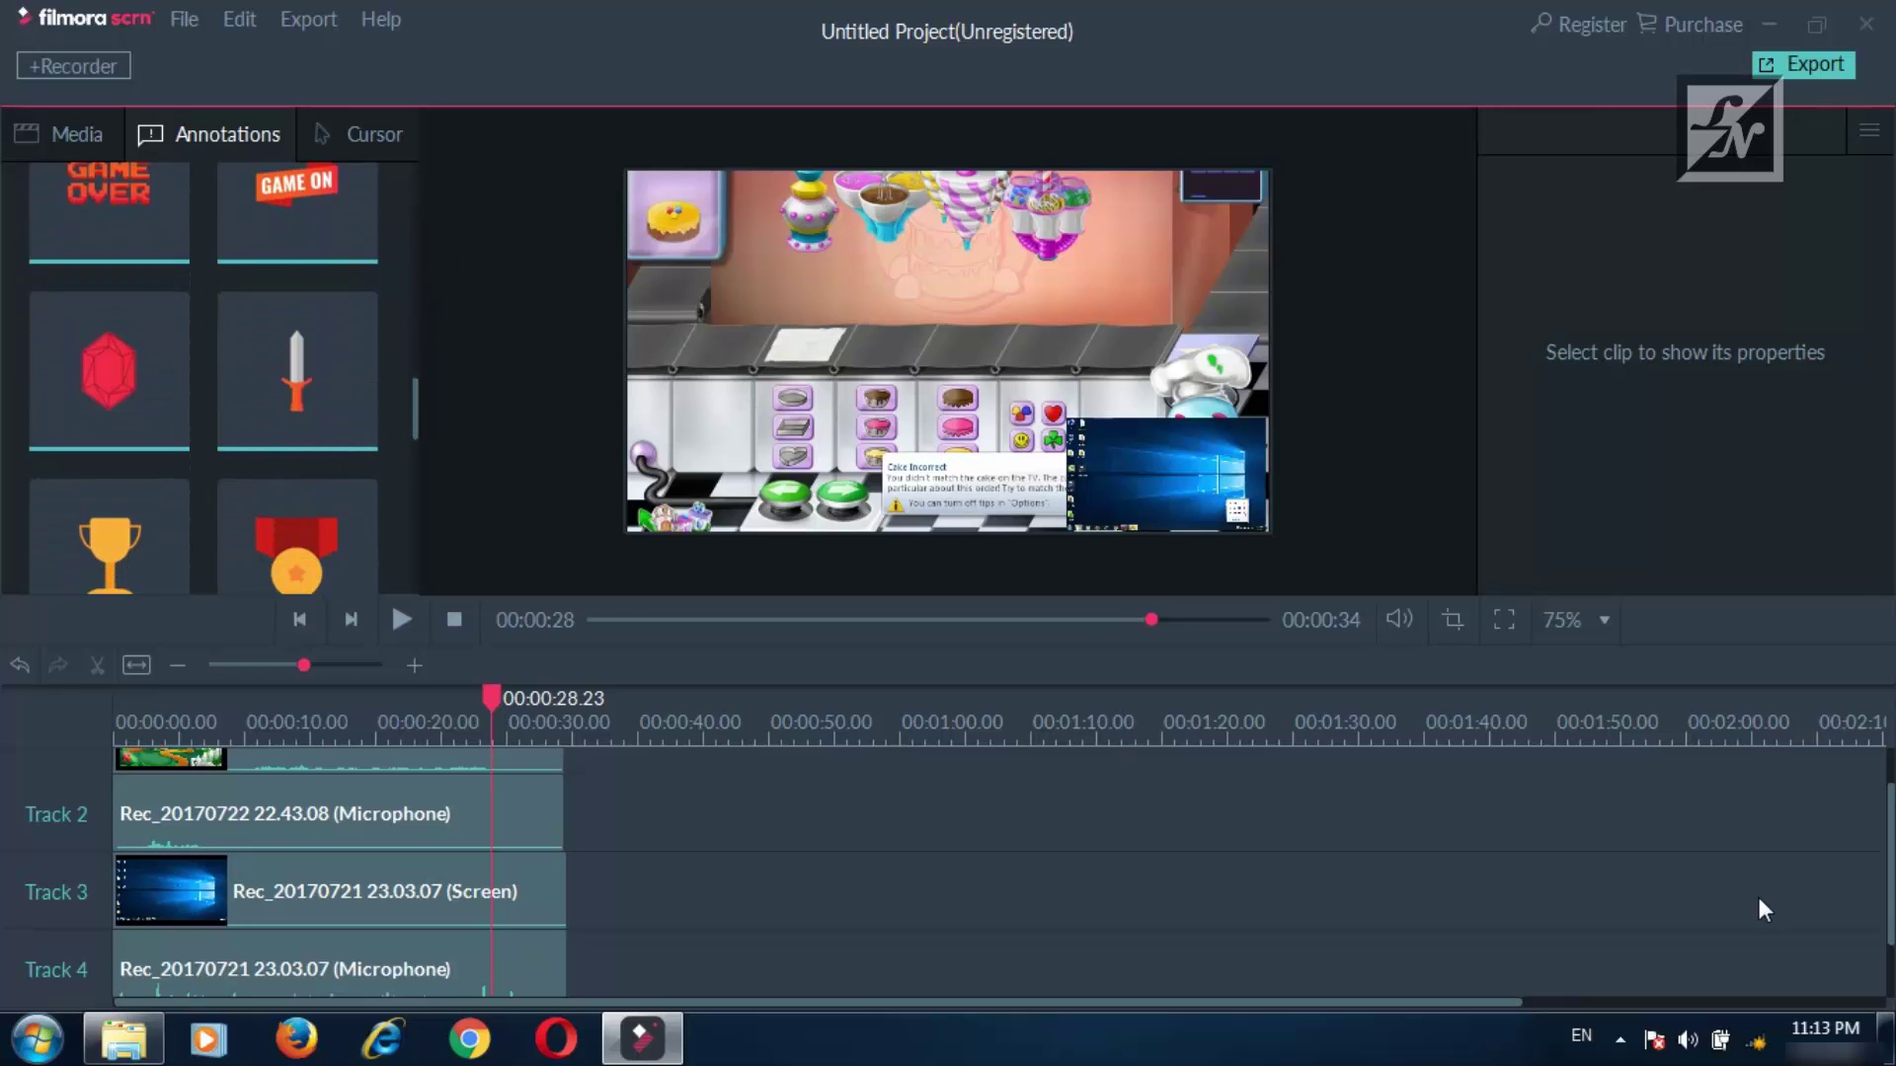
left_click_drag(1890, 820, 1886, 889)
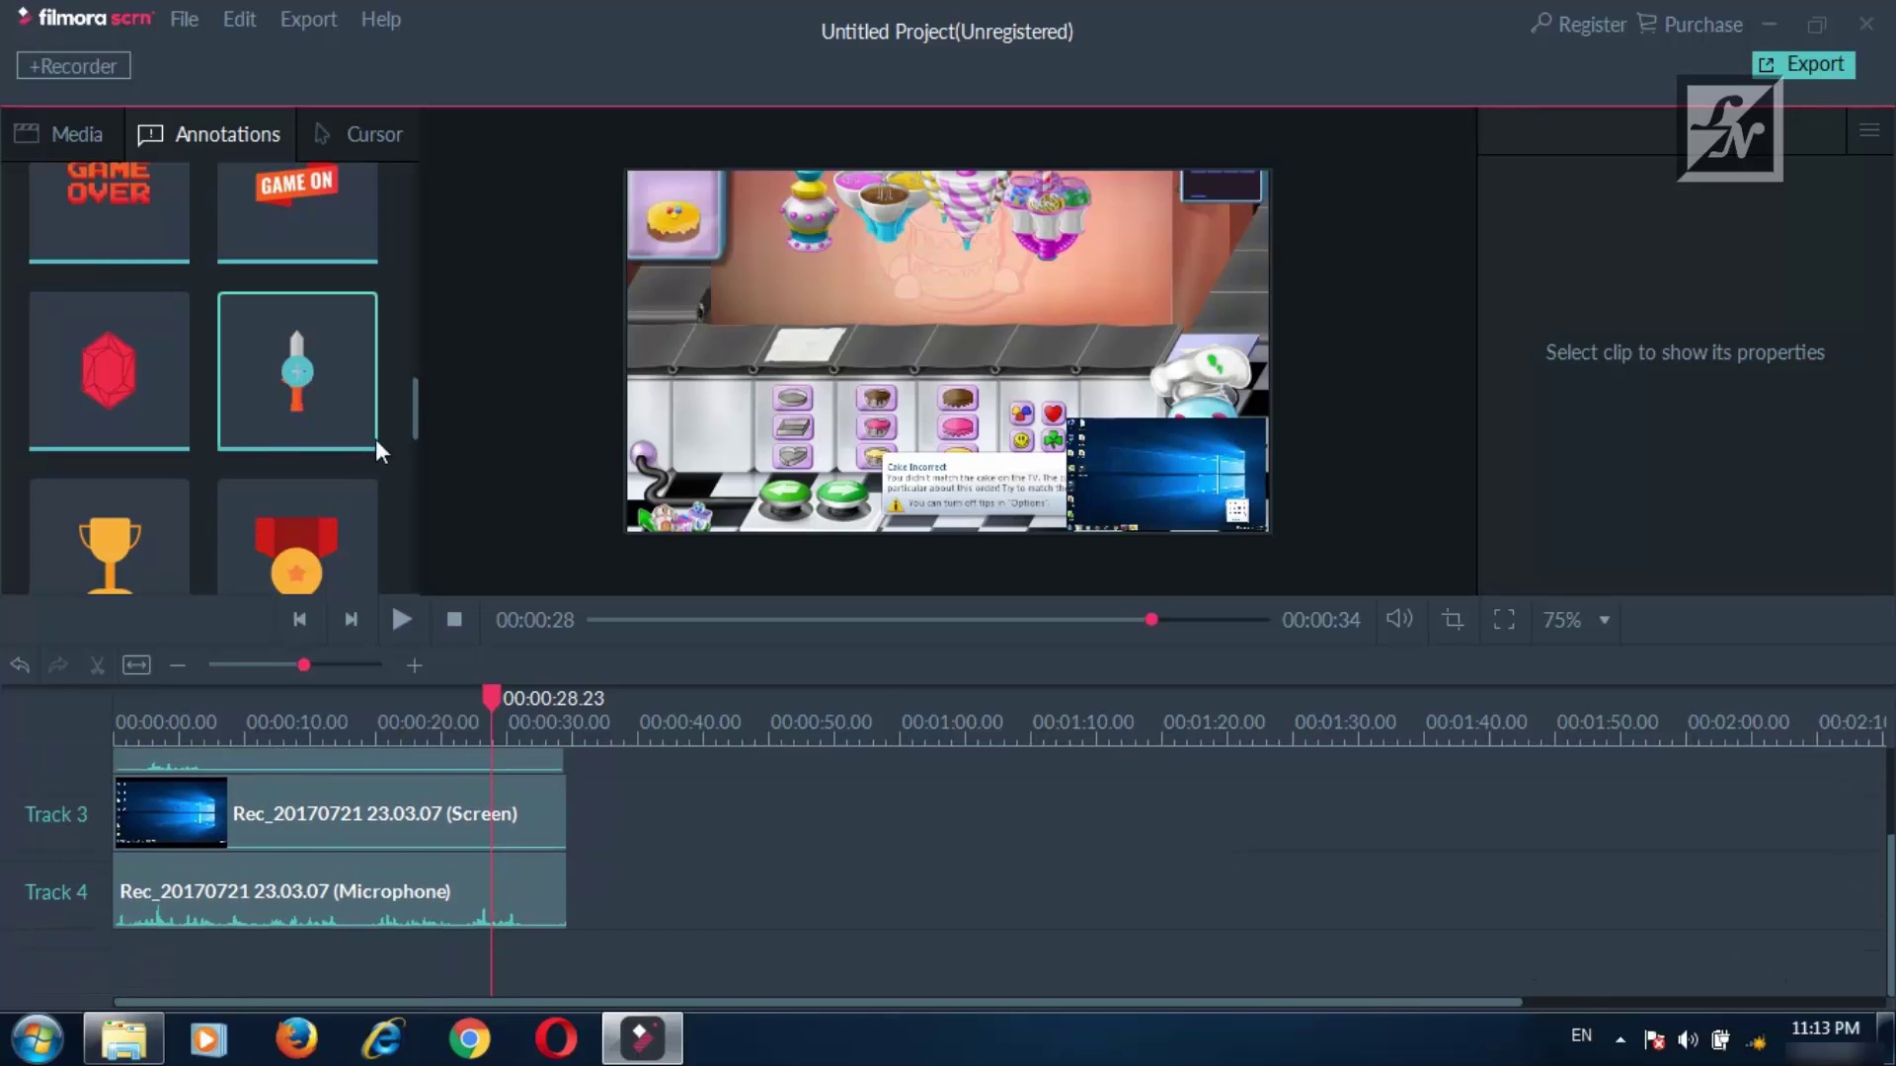
mouse_move(413, 397)
left_mouse_down()
mouse_move(400, 565)
mouse_move(405, 348)
left_mouse_up()
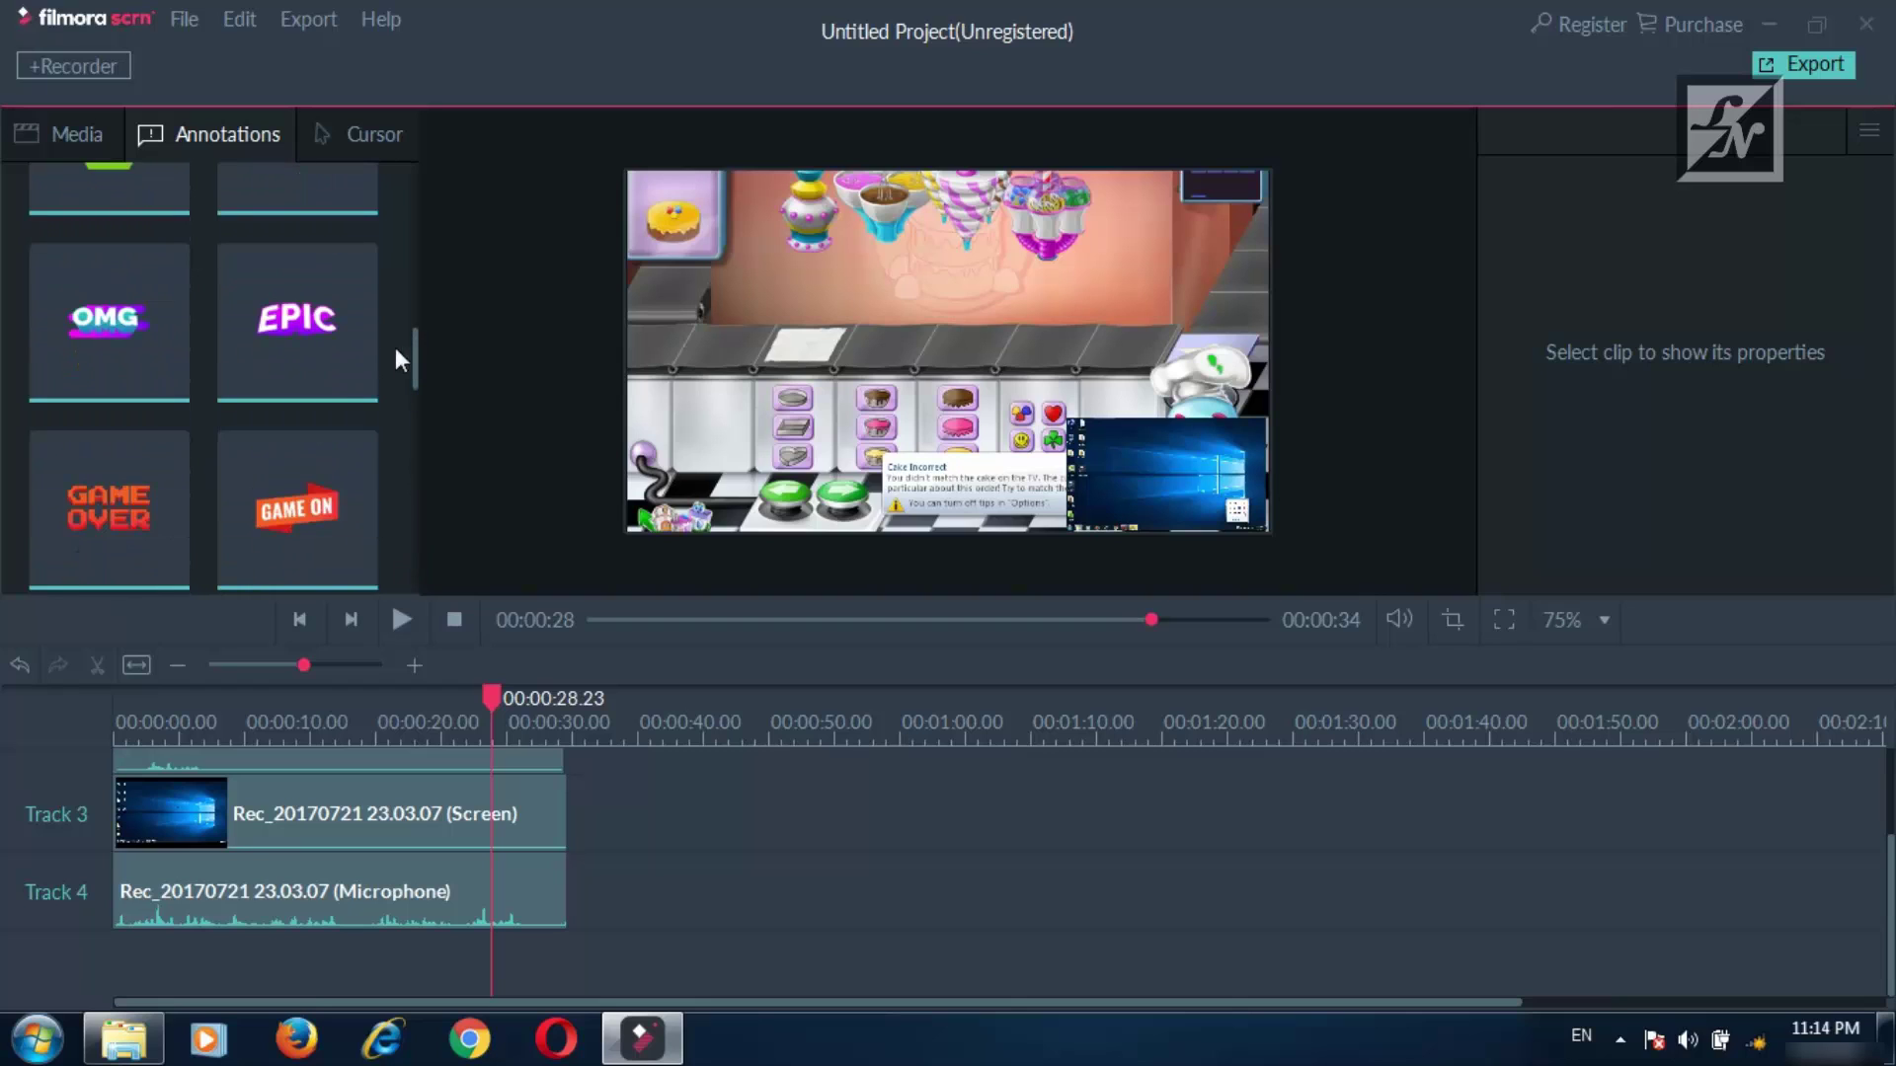
left_click_drag(135, 477, 298, 972)
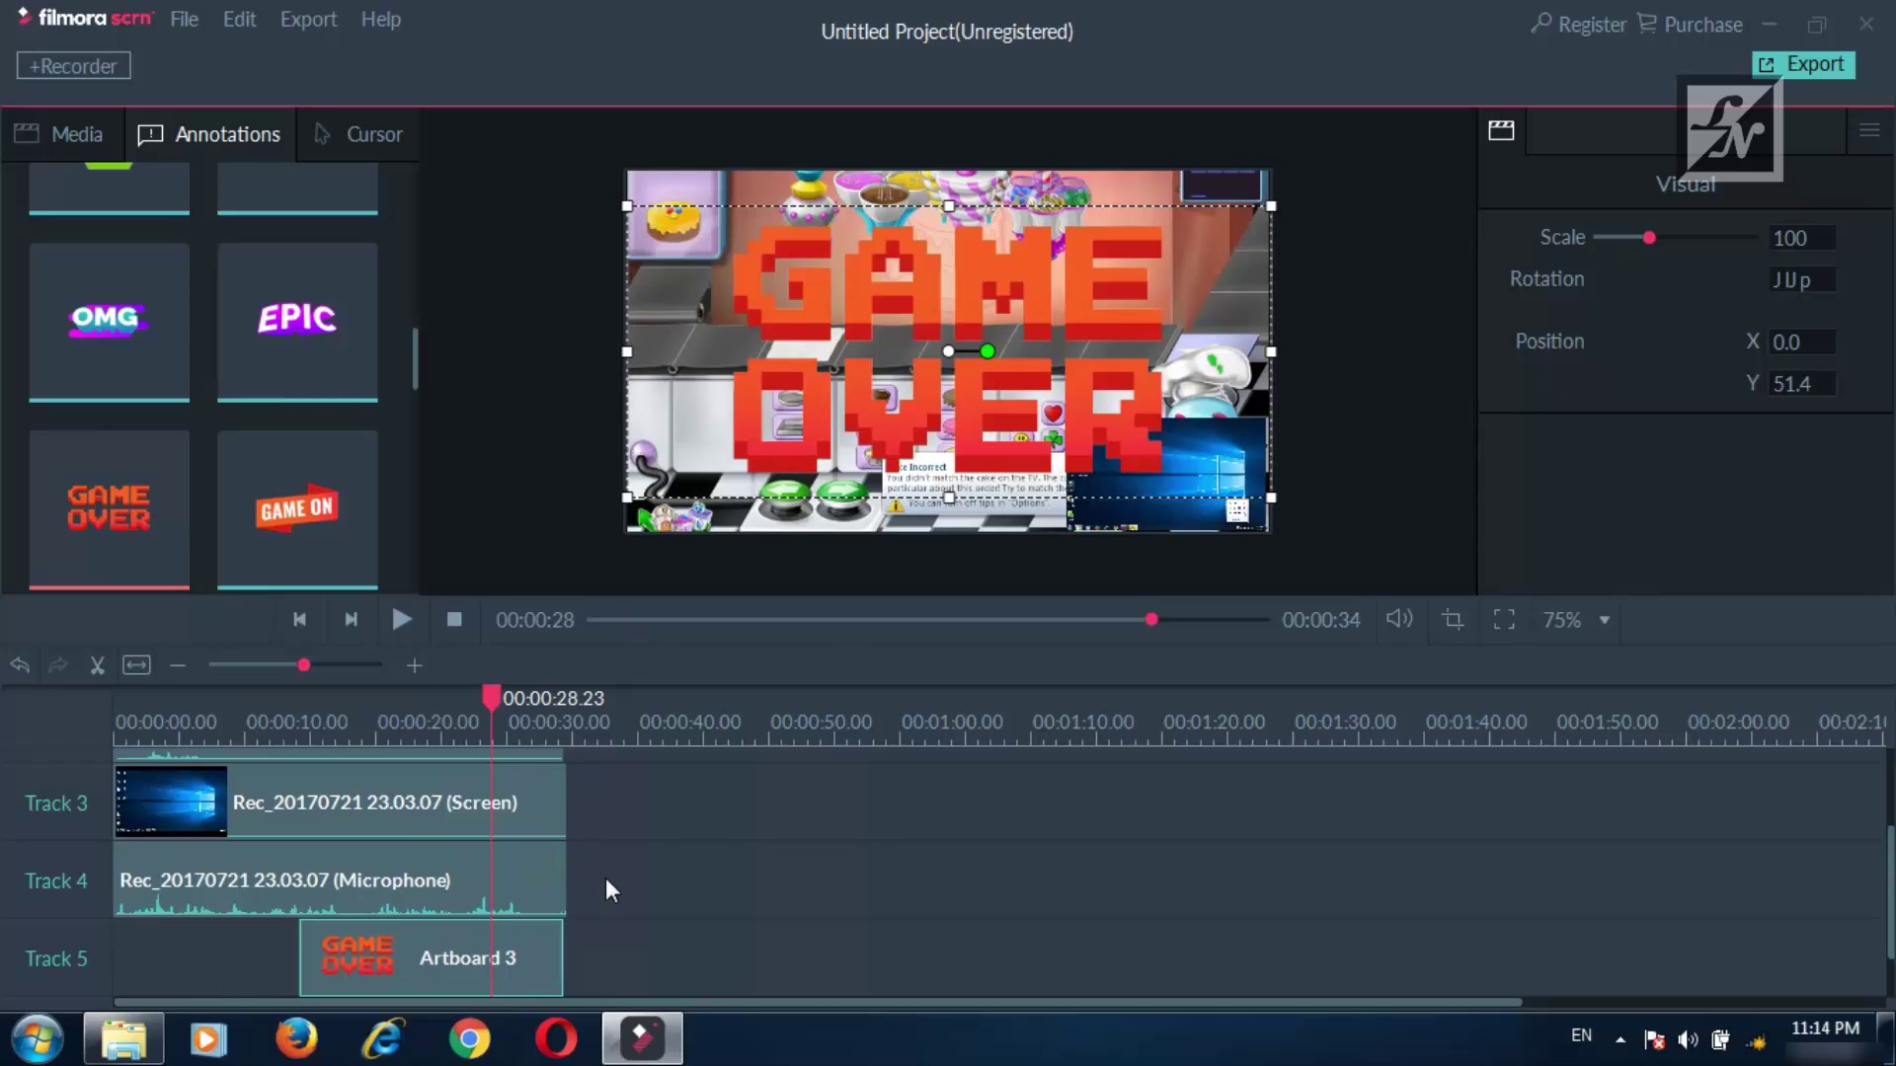
Shrink the GAME OVER annotation to scale 57 and place it near the middle of the video frame.
scroll(606, 879, "up", 2)
scroll(434, 790, "down", 3)
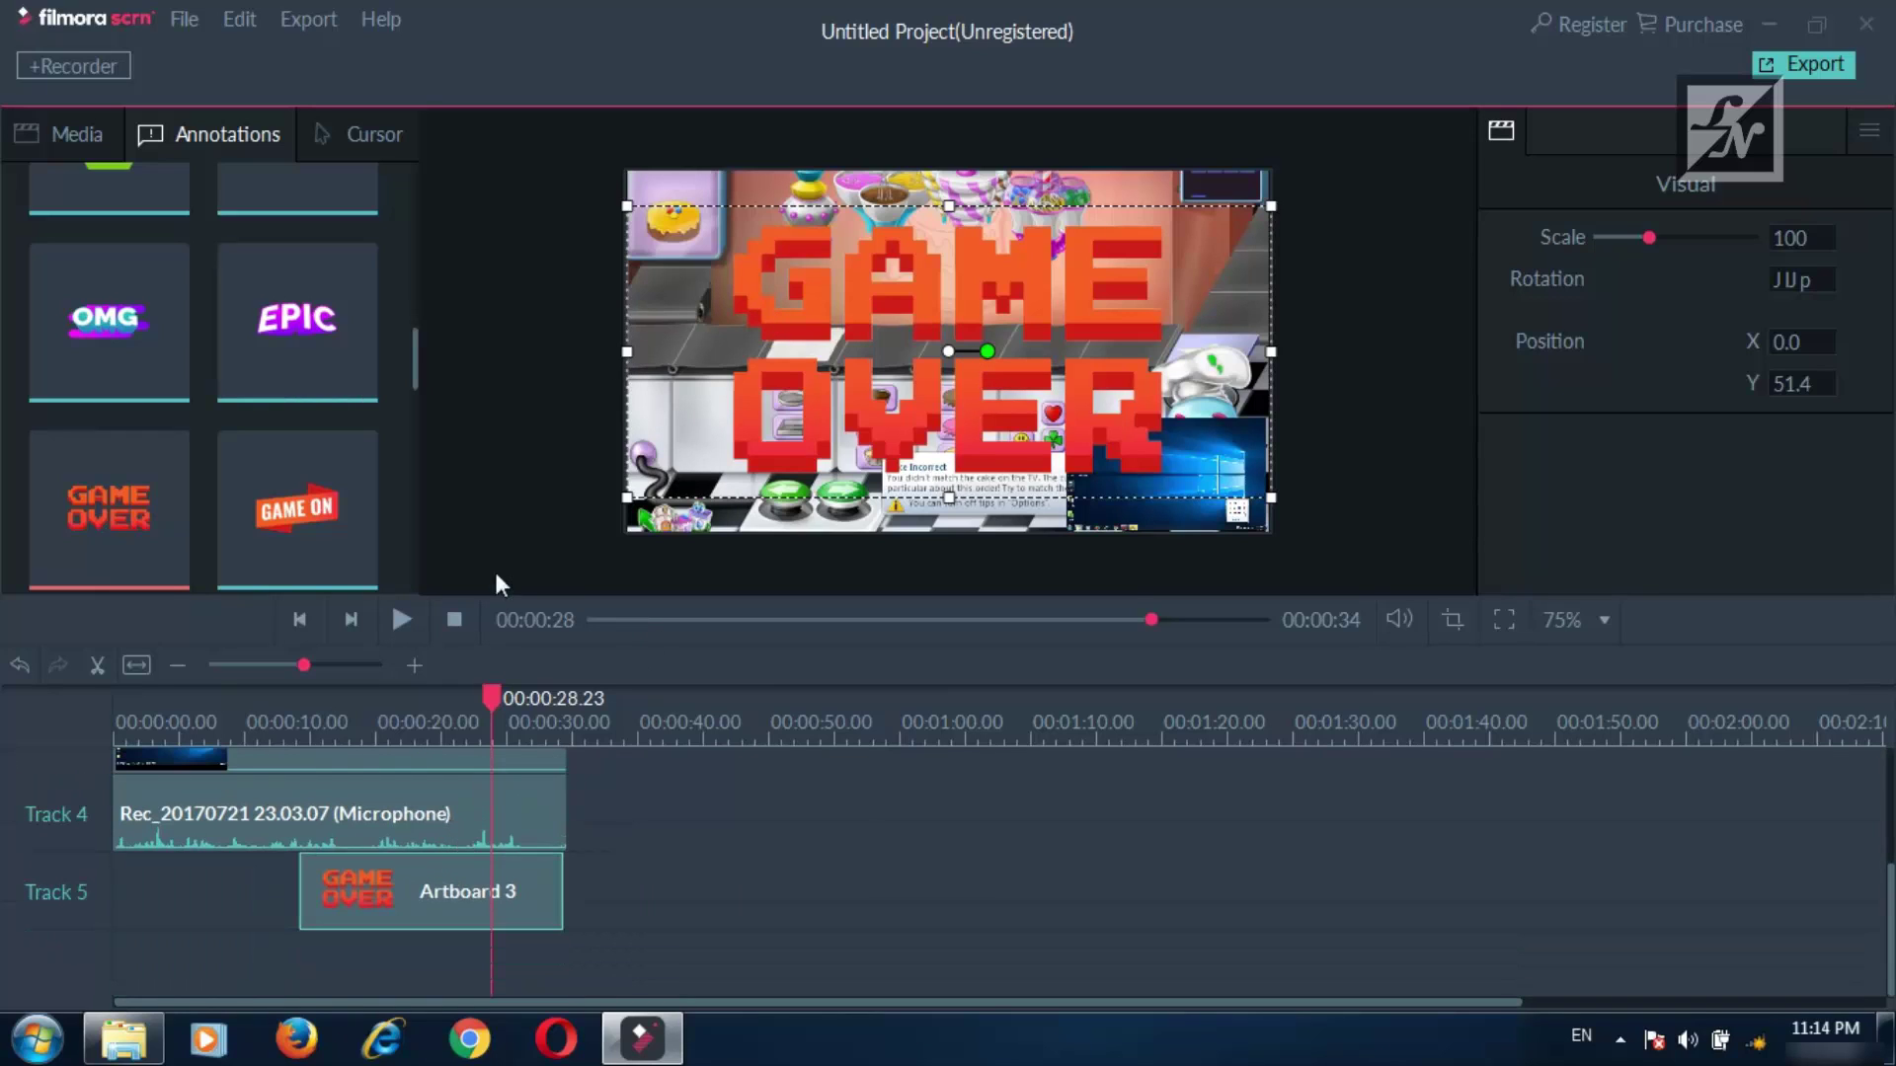
left_click_drag(627, 351, 913, 348)
left_click_drag(1087, 345, 938, 338)
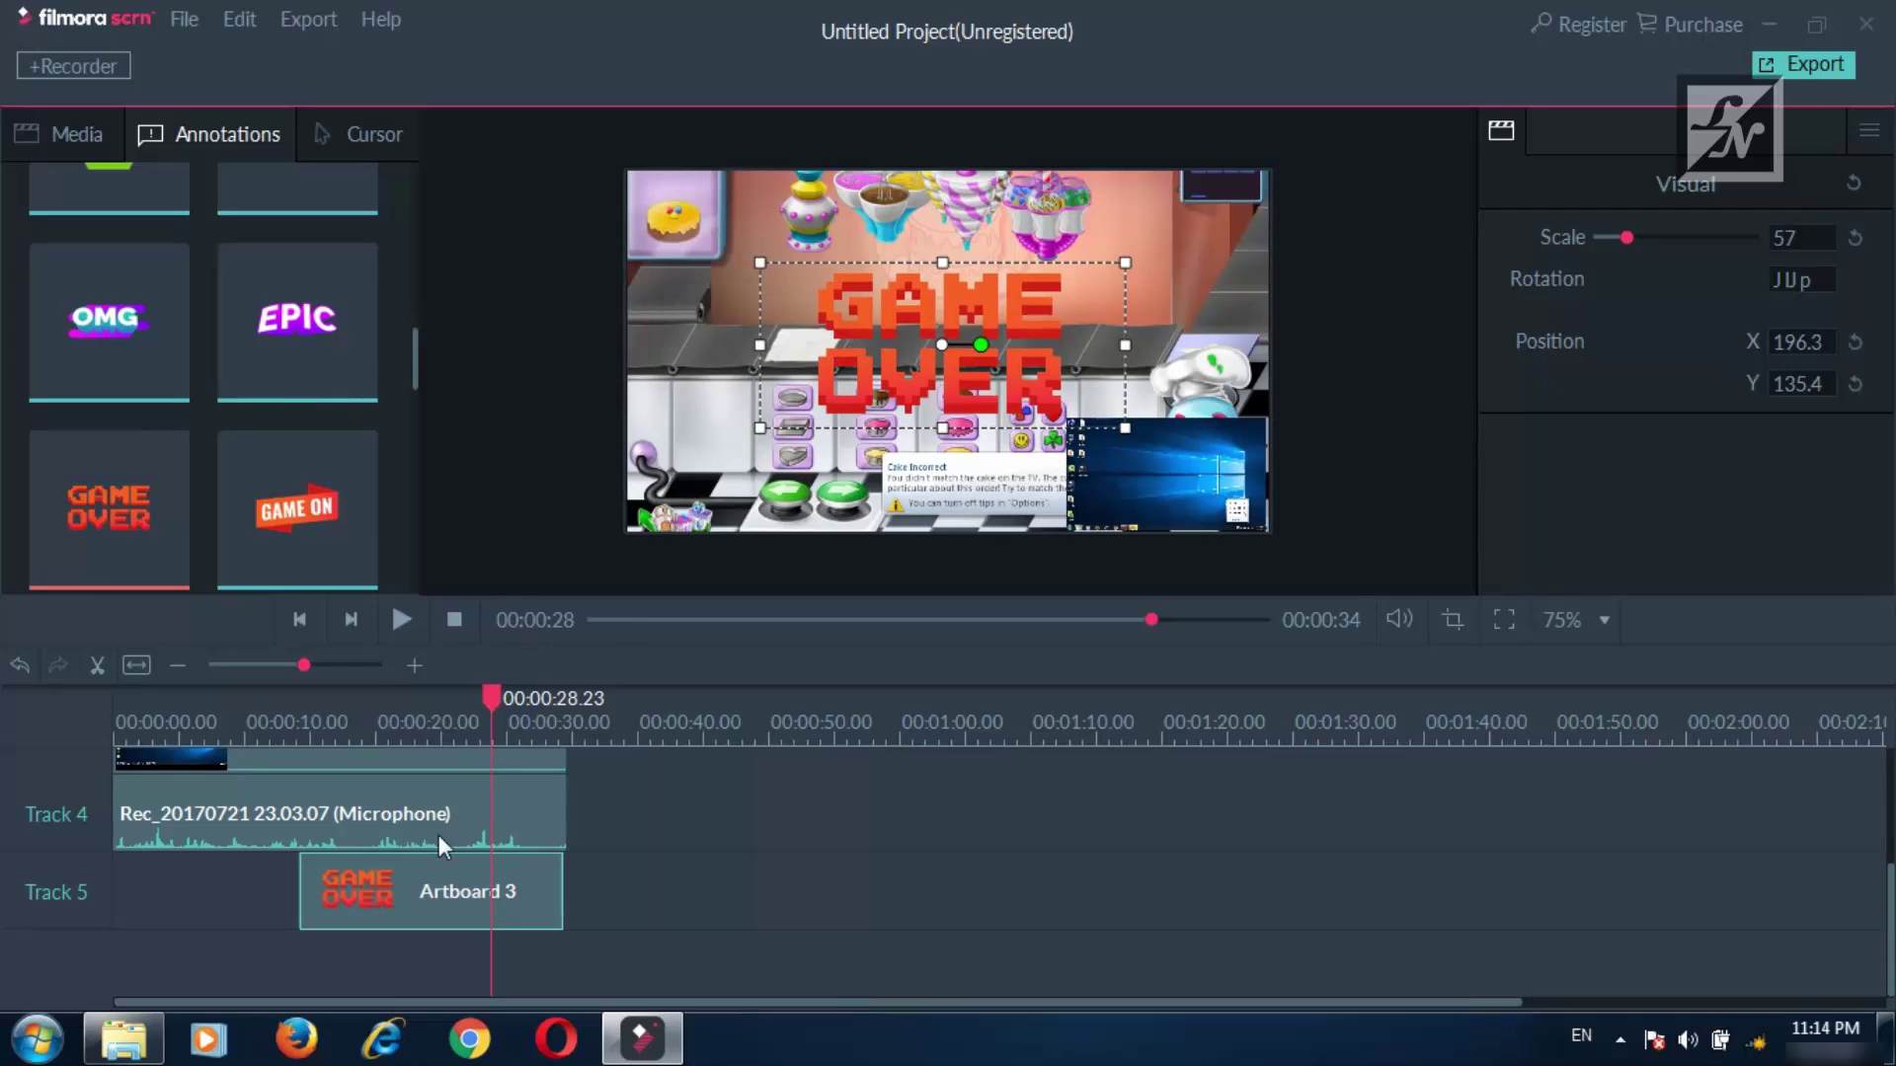
Trim the start of the GAME OVER clip to 00:00:24.06 and preview it from there.
left_click_drag(302, 892, 430, 892)
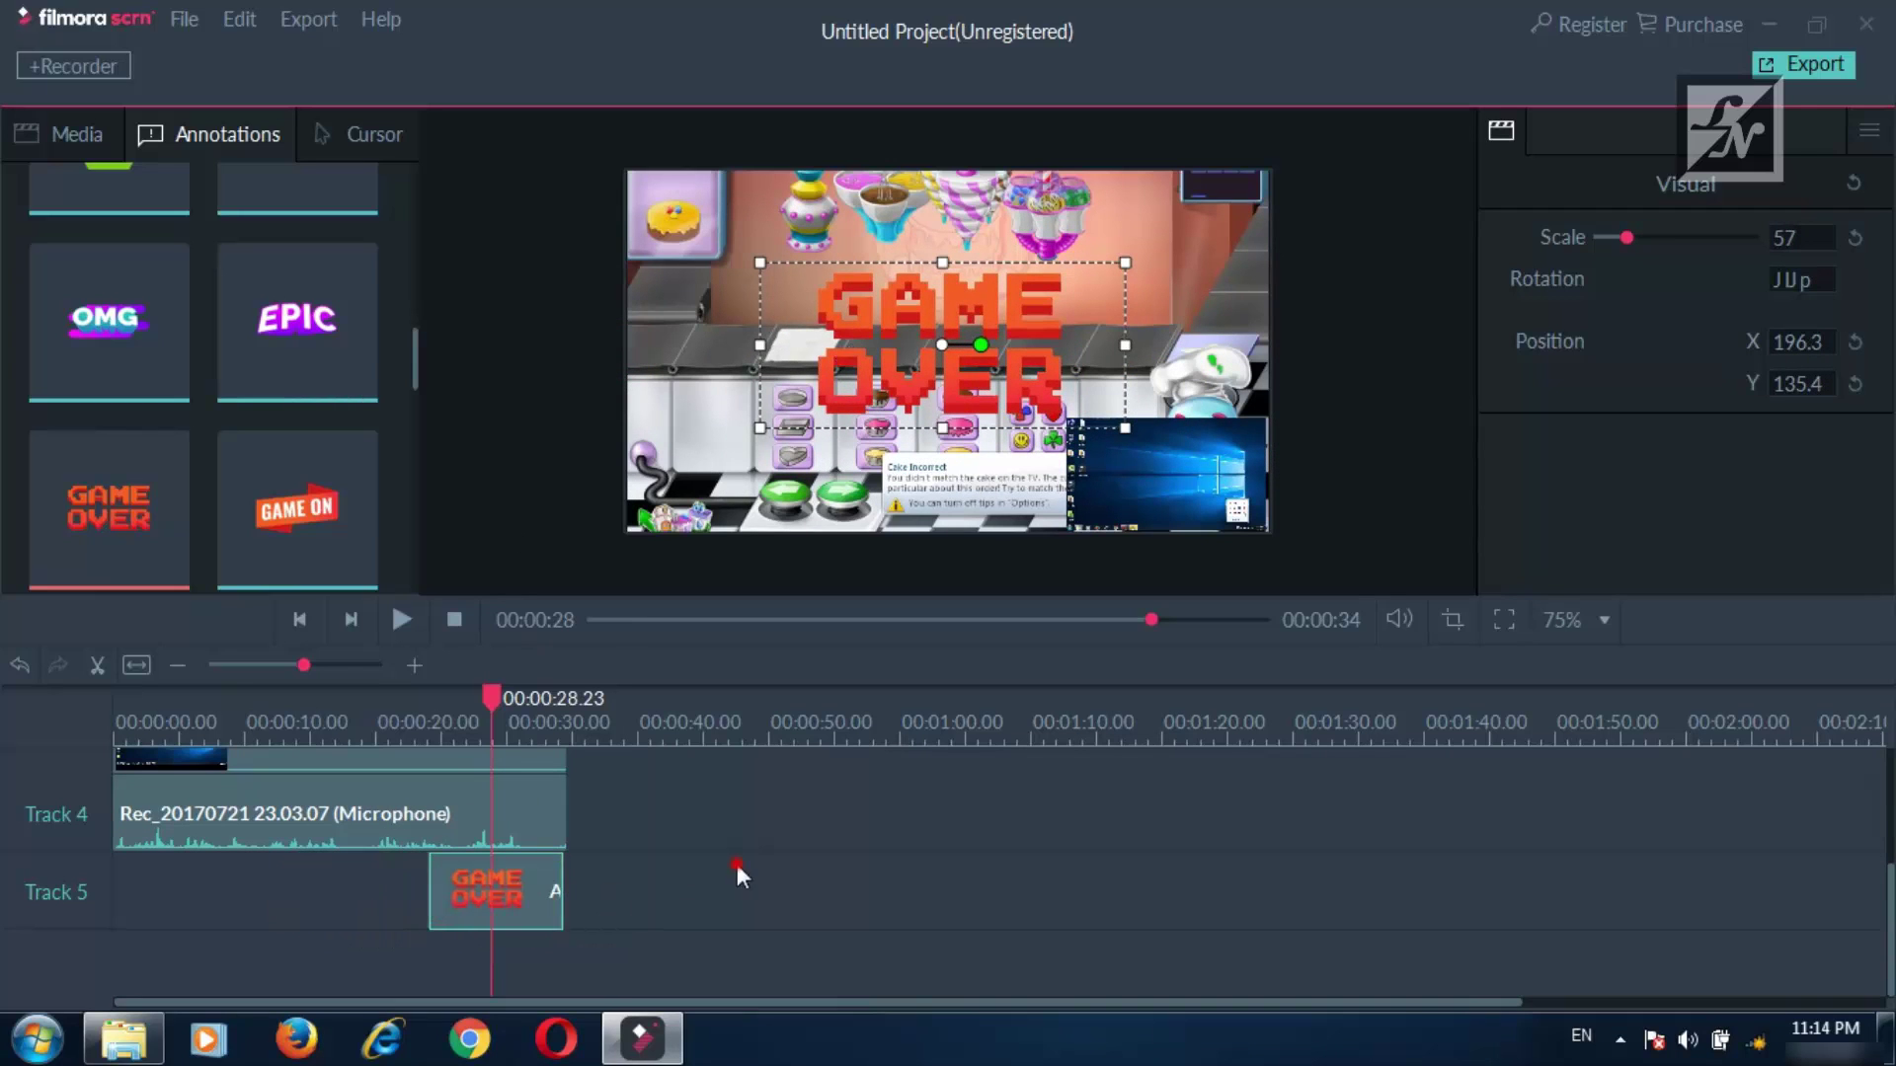
left_click(503, 897)
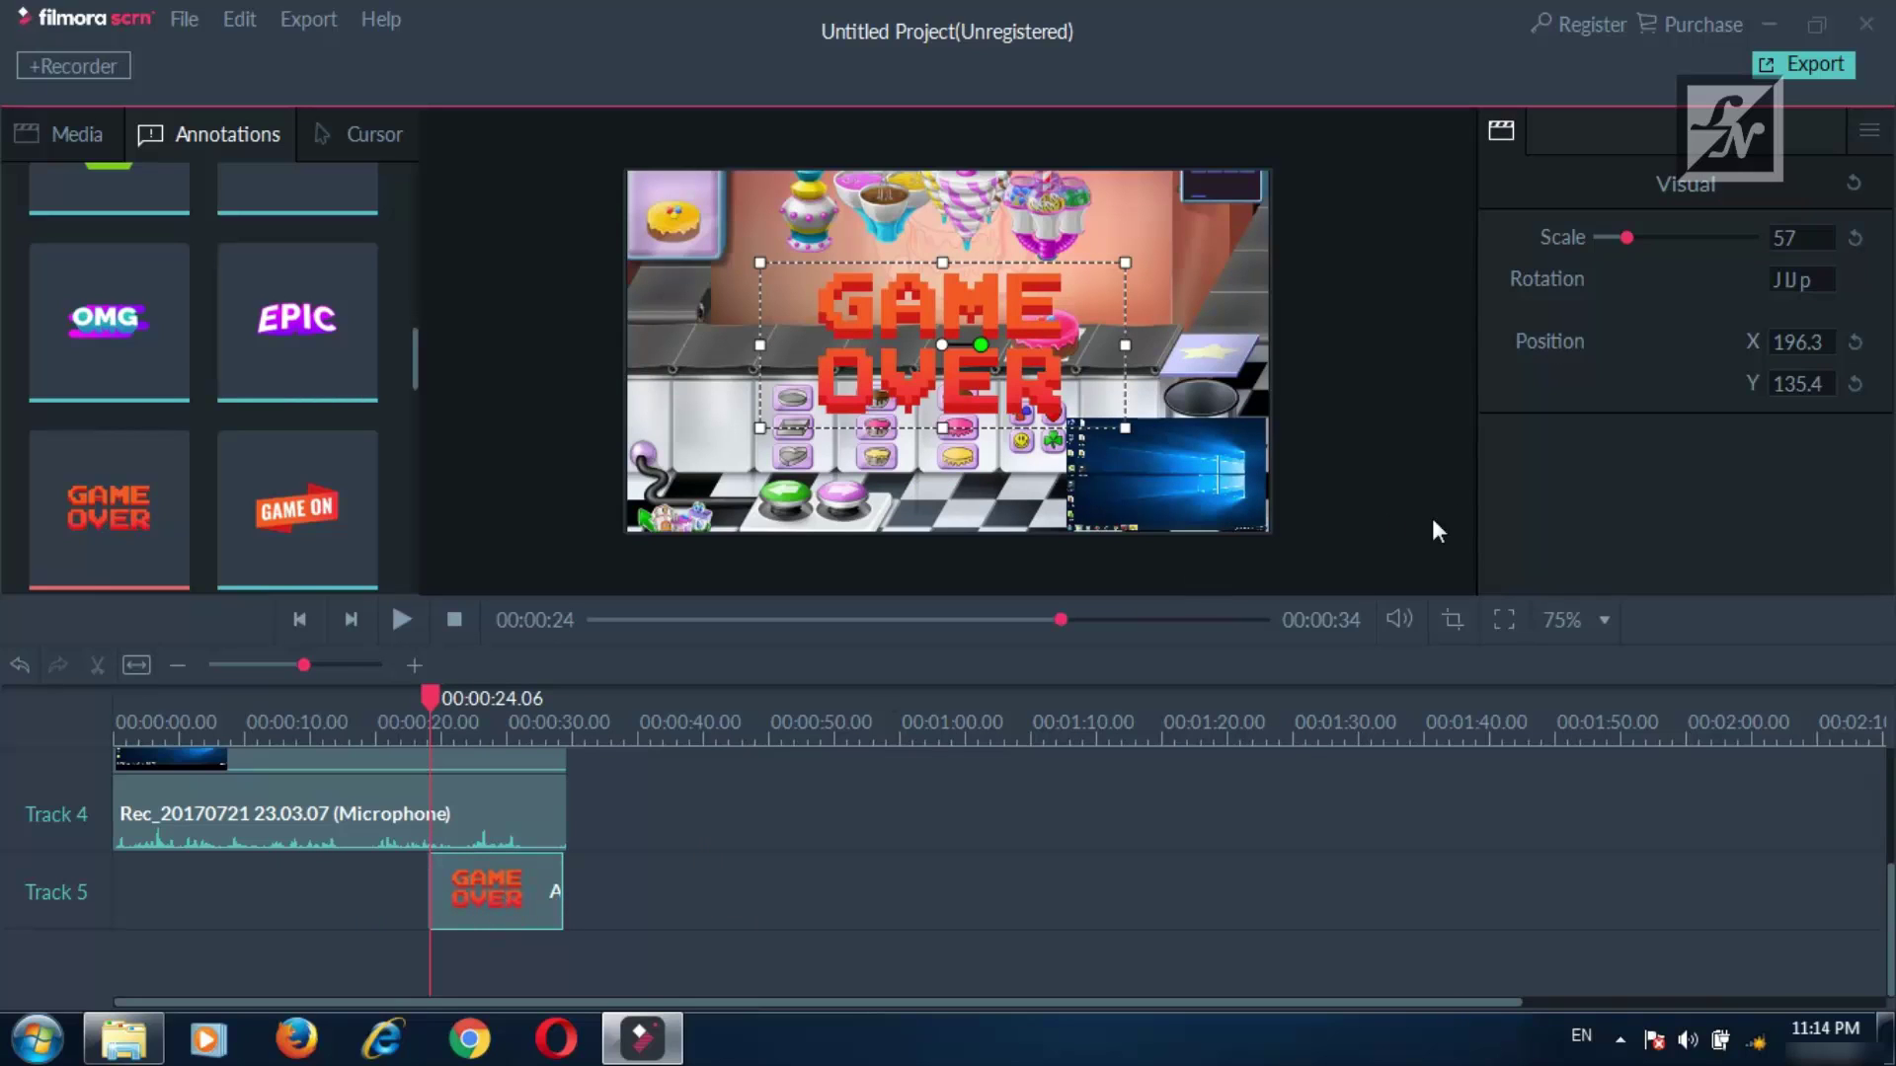
left_click(410, 620)
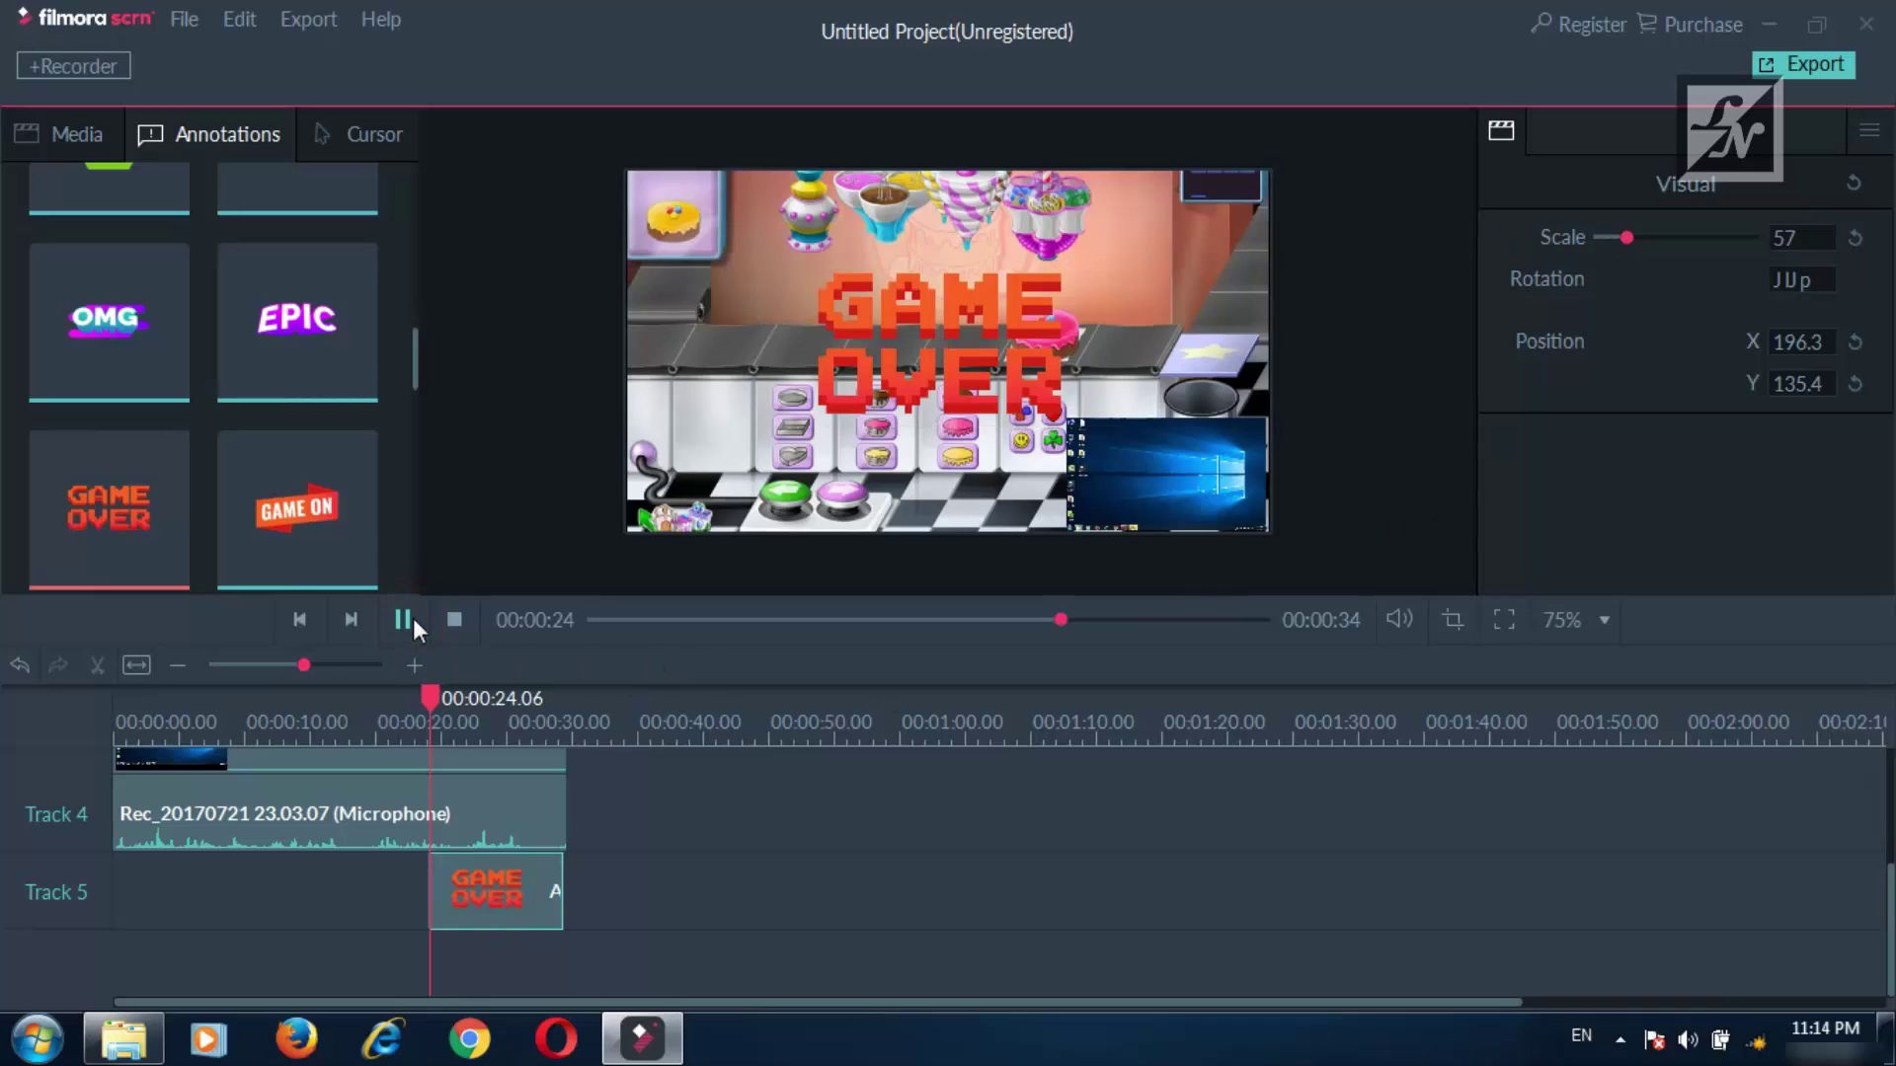
left_click(410, 620)
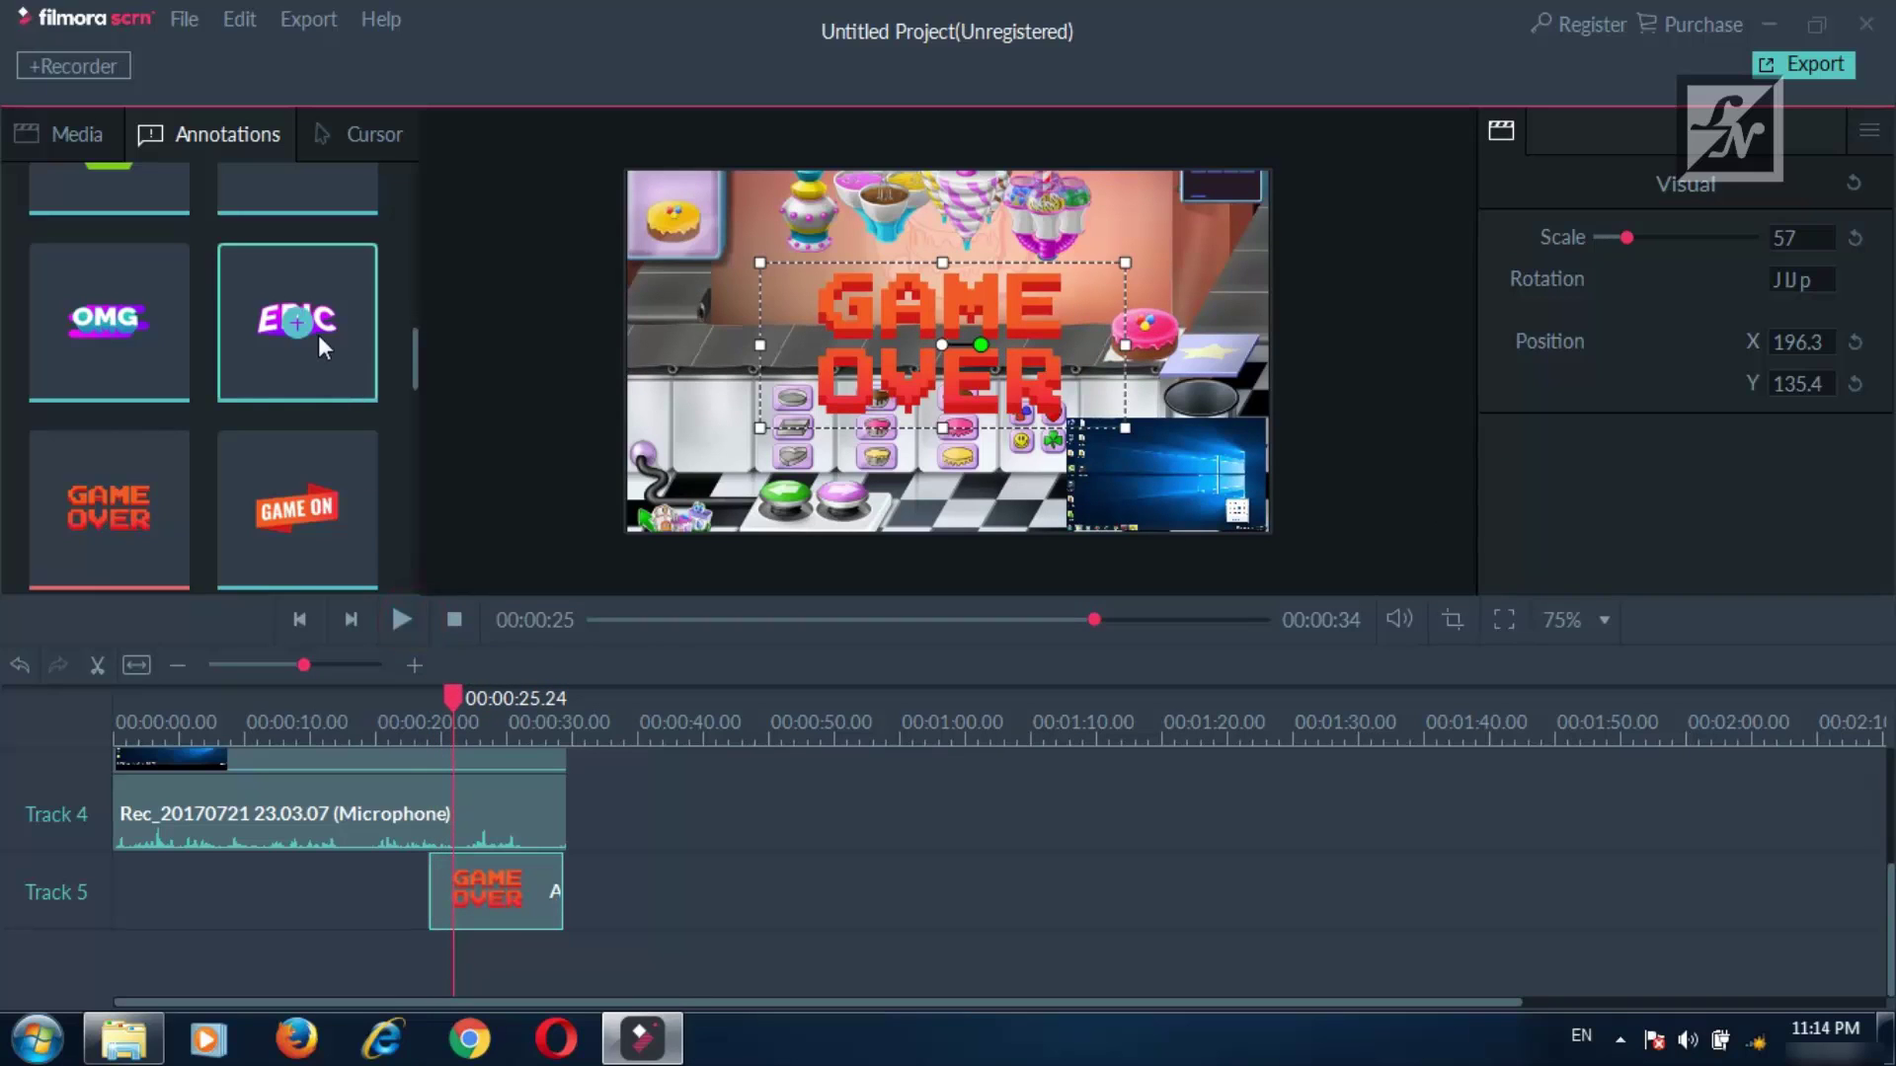
Add the thumbs-up annotation to a new track 6 and shorten it to end with the GAME OVER clip.
left_click_drag(412, 346, 408, 523)
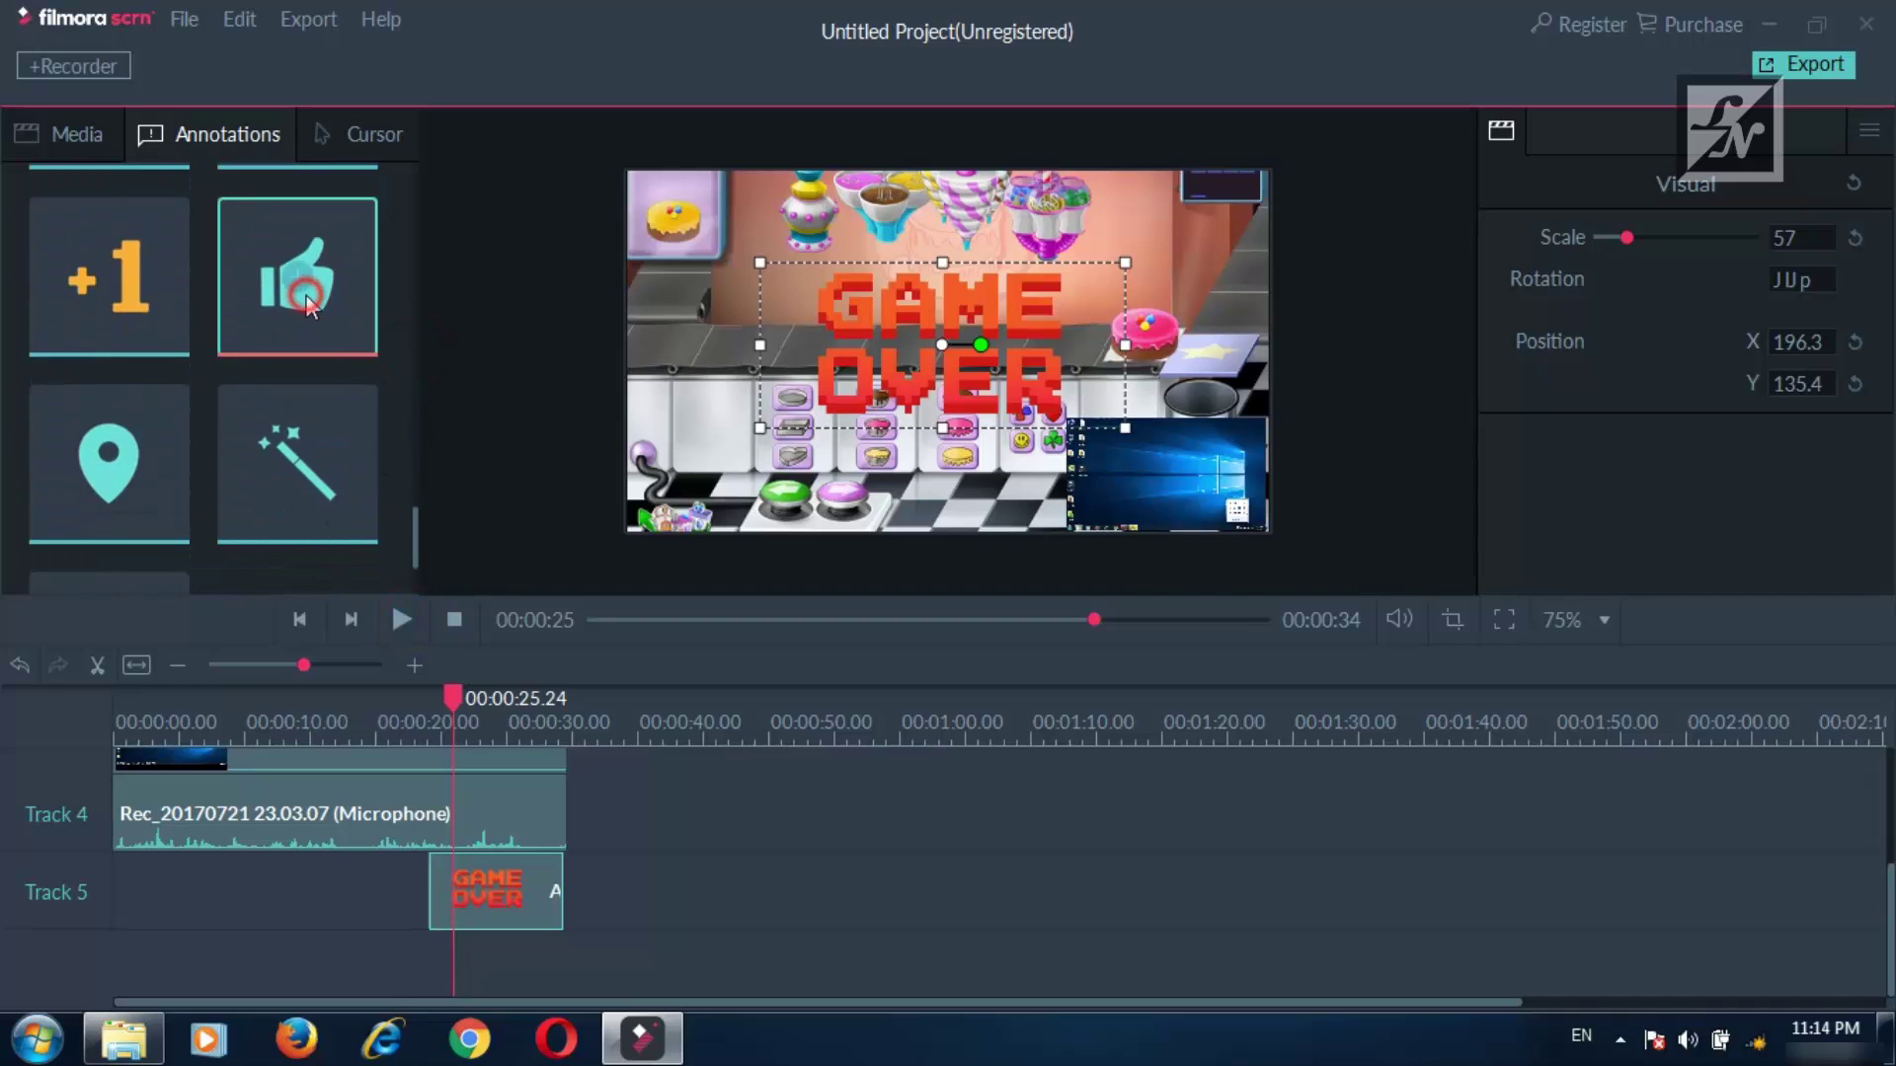
mouse_move(296, 281)
left_mouse_down()
mouse_move(388, 593)
mouse_move(375, 868)
mouse_move(542, 978)
mouse_move(533, 963)
left_mouse_up()
left_click_drag(787, 946, 491, 985)
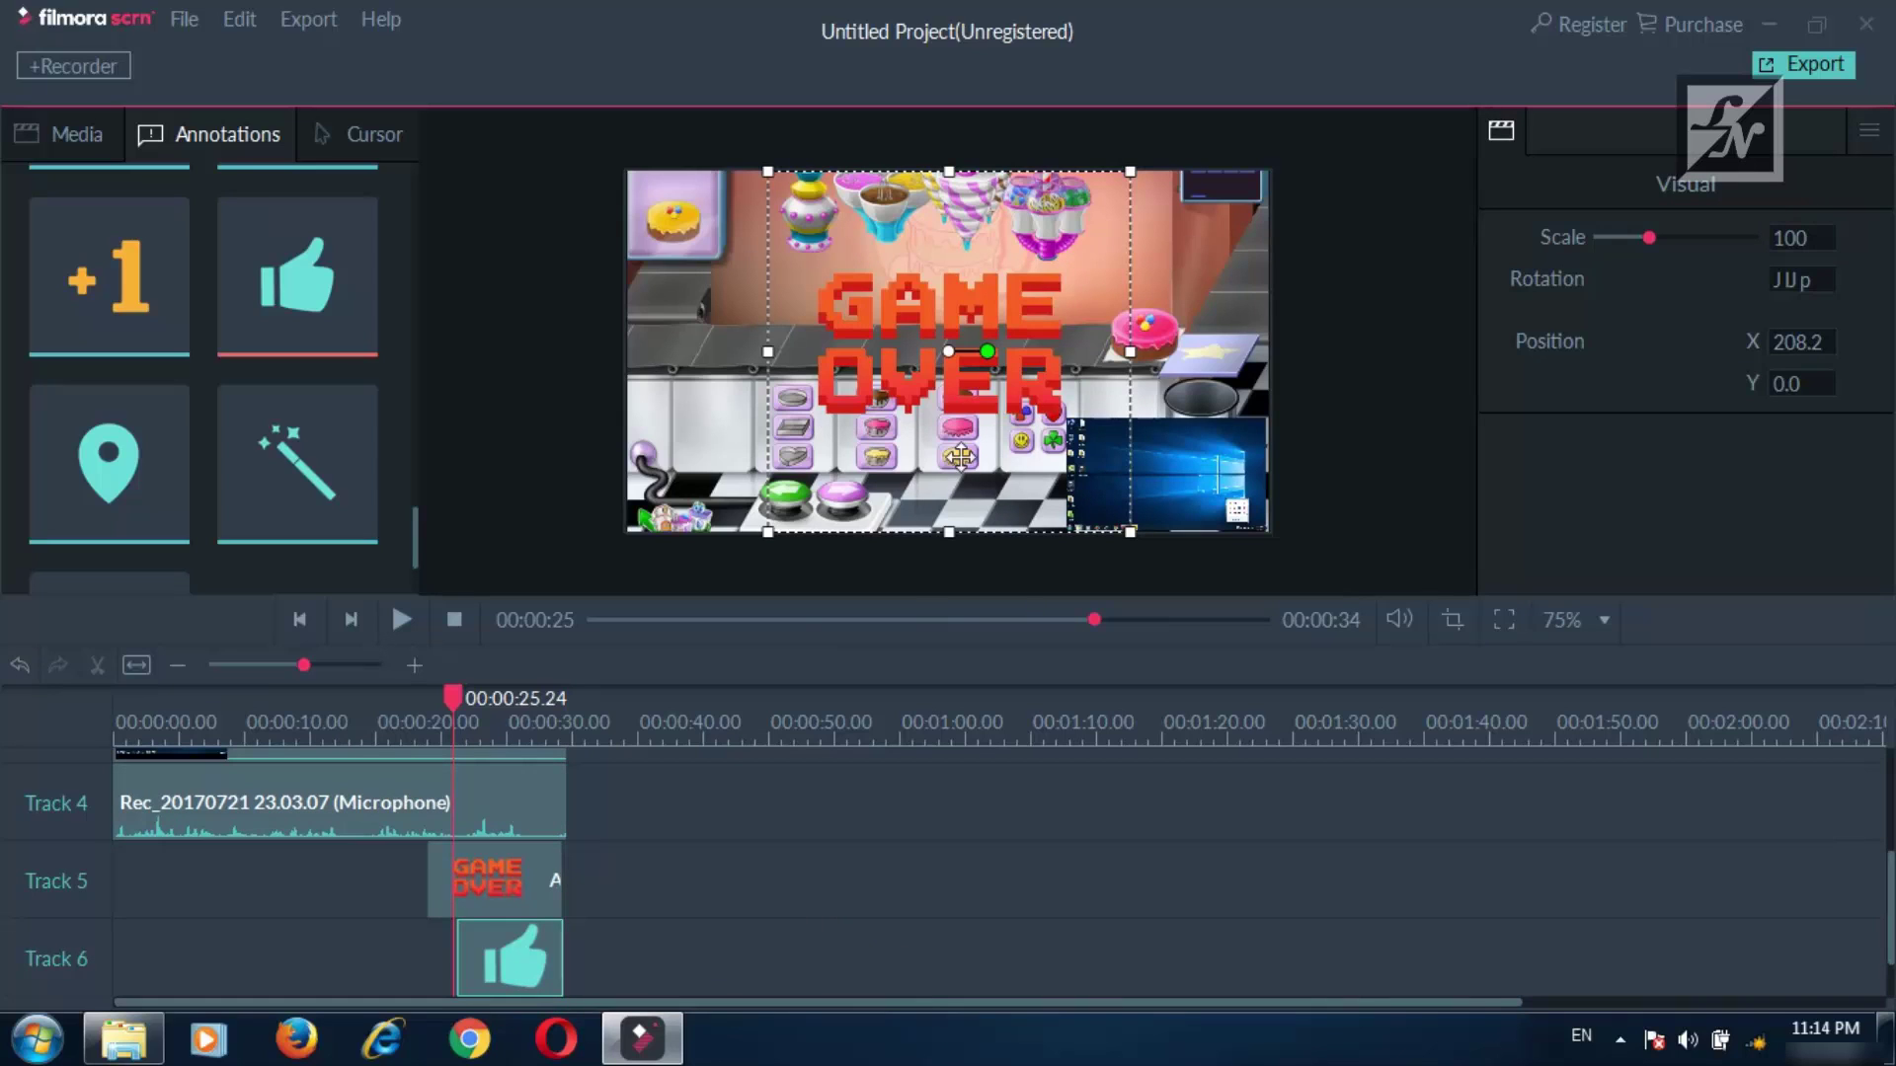
Shrink the thumbs-up annotation and place it just left of the GAME OVER text in the video frame.
left_click(492, 731)
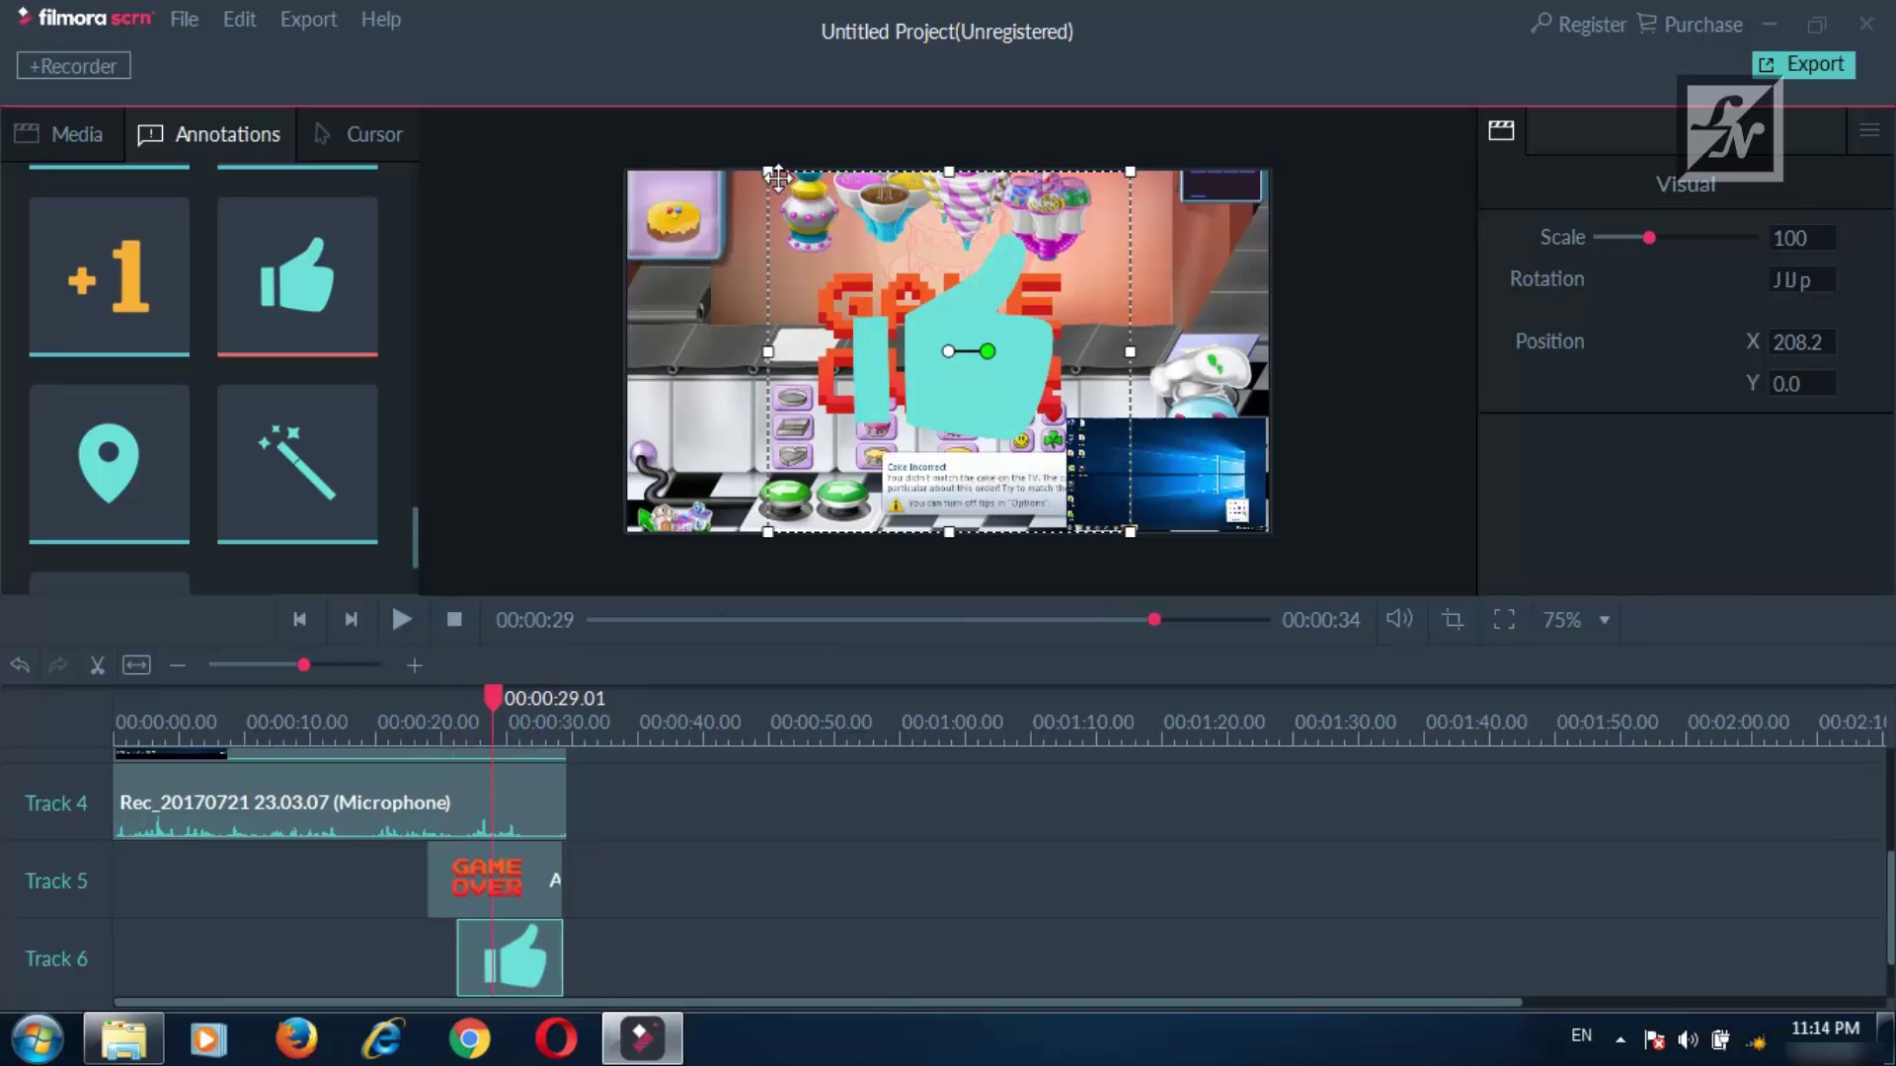
left_click_drag(768, 171, 1000, 337)
mouse_move(1019, 438)
left_mouse_down()
mouse_move(696, 283)
mouse_move(720, 326)
left_mouse_up()
left_click(950, 882)
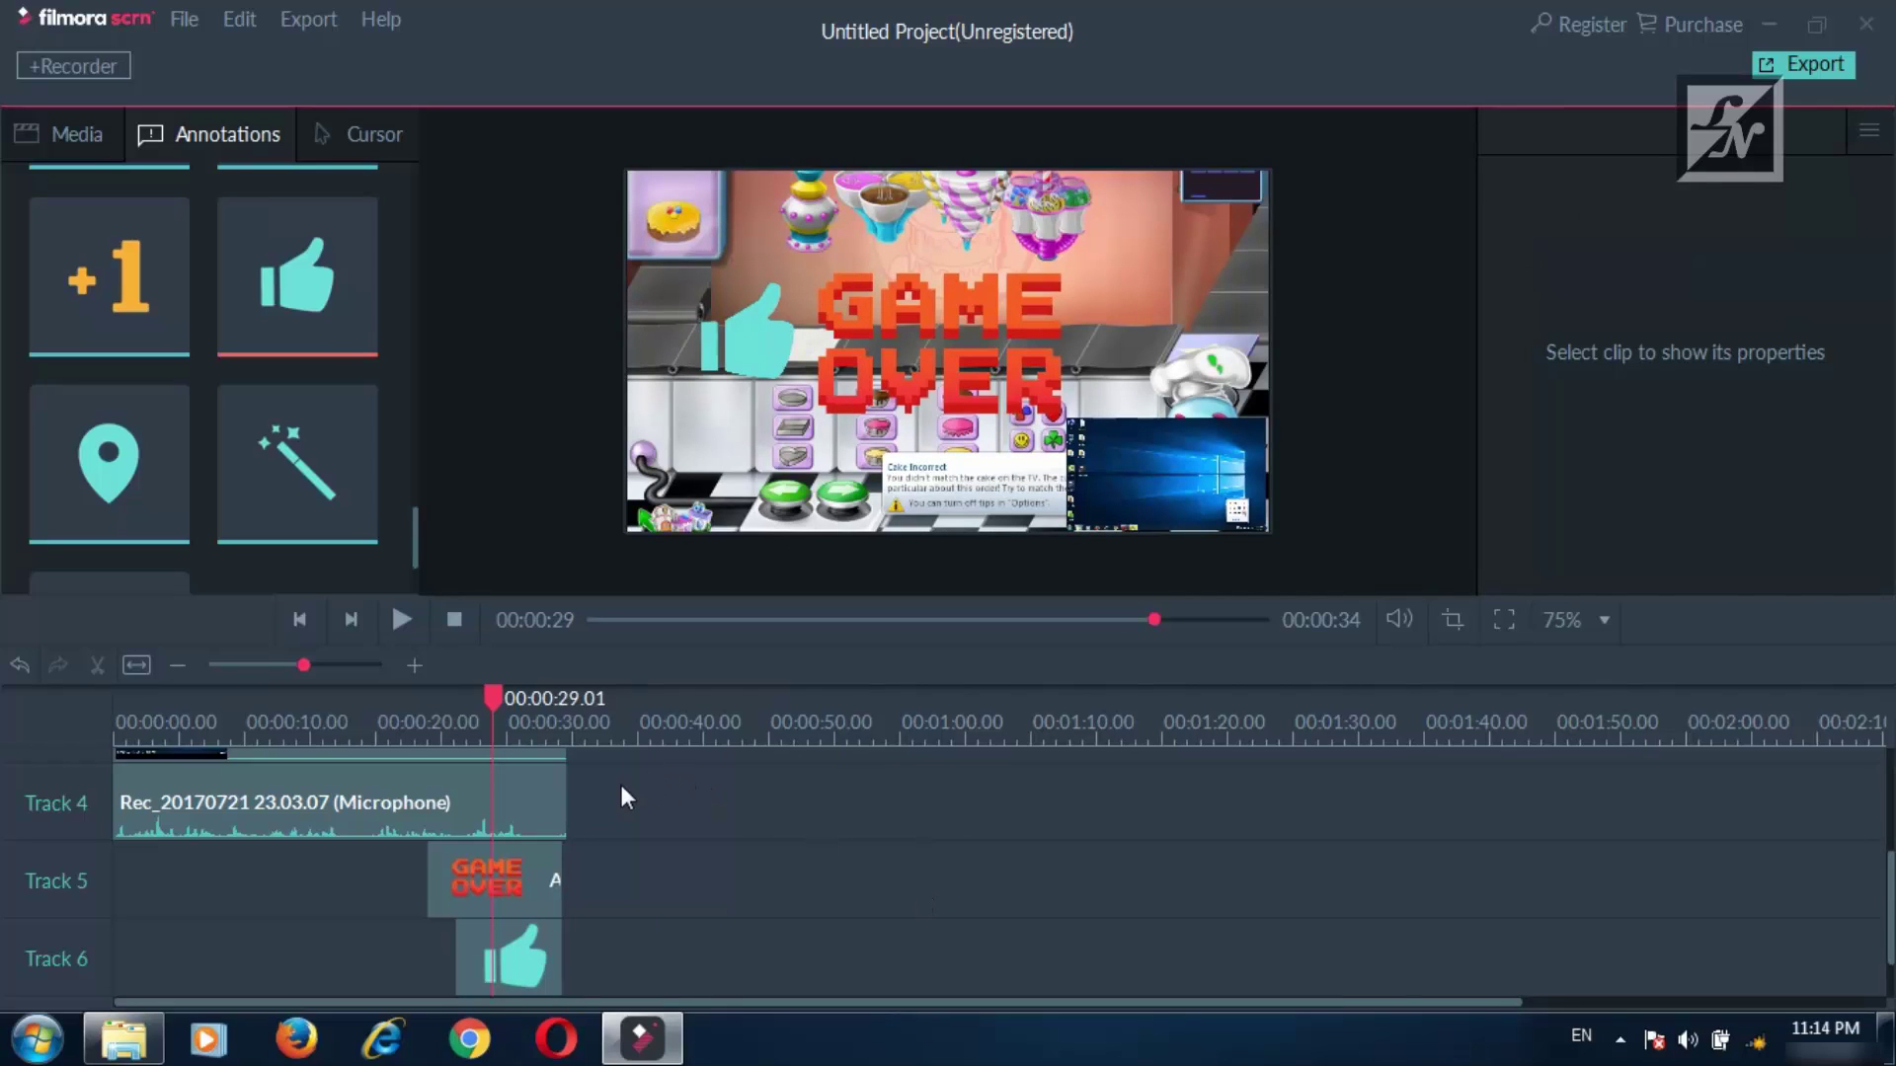
Add the OMG annotation to track 5 ahead of the GAME OVER clip and shorten it from its start.
mouse_move(416, 525)
left_mouse_down()
mouse_move(448, 191)
mouse_move(413, 290)
mouse_move(383, 566)
left_mouse_up()
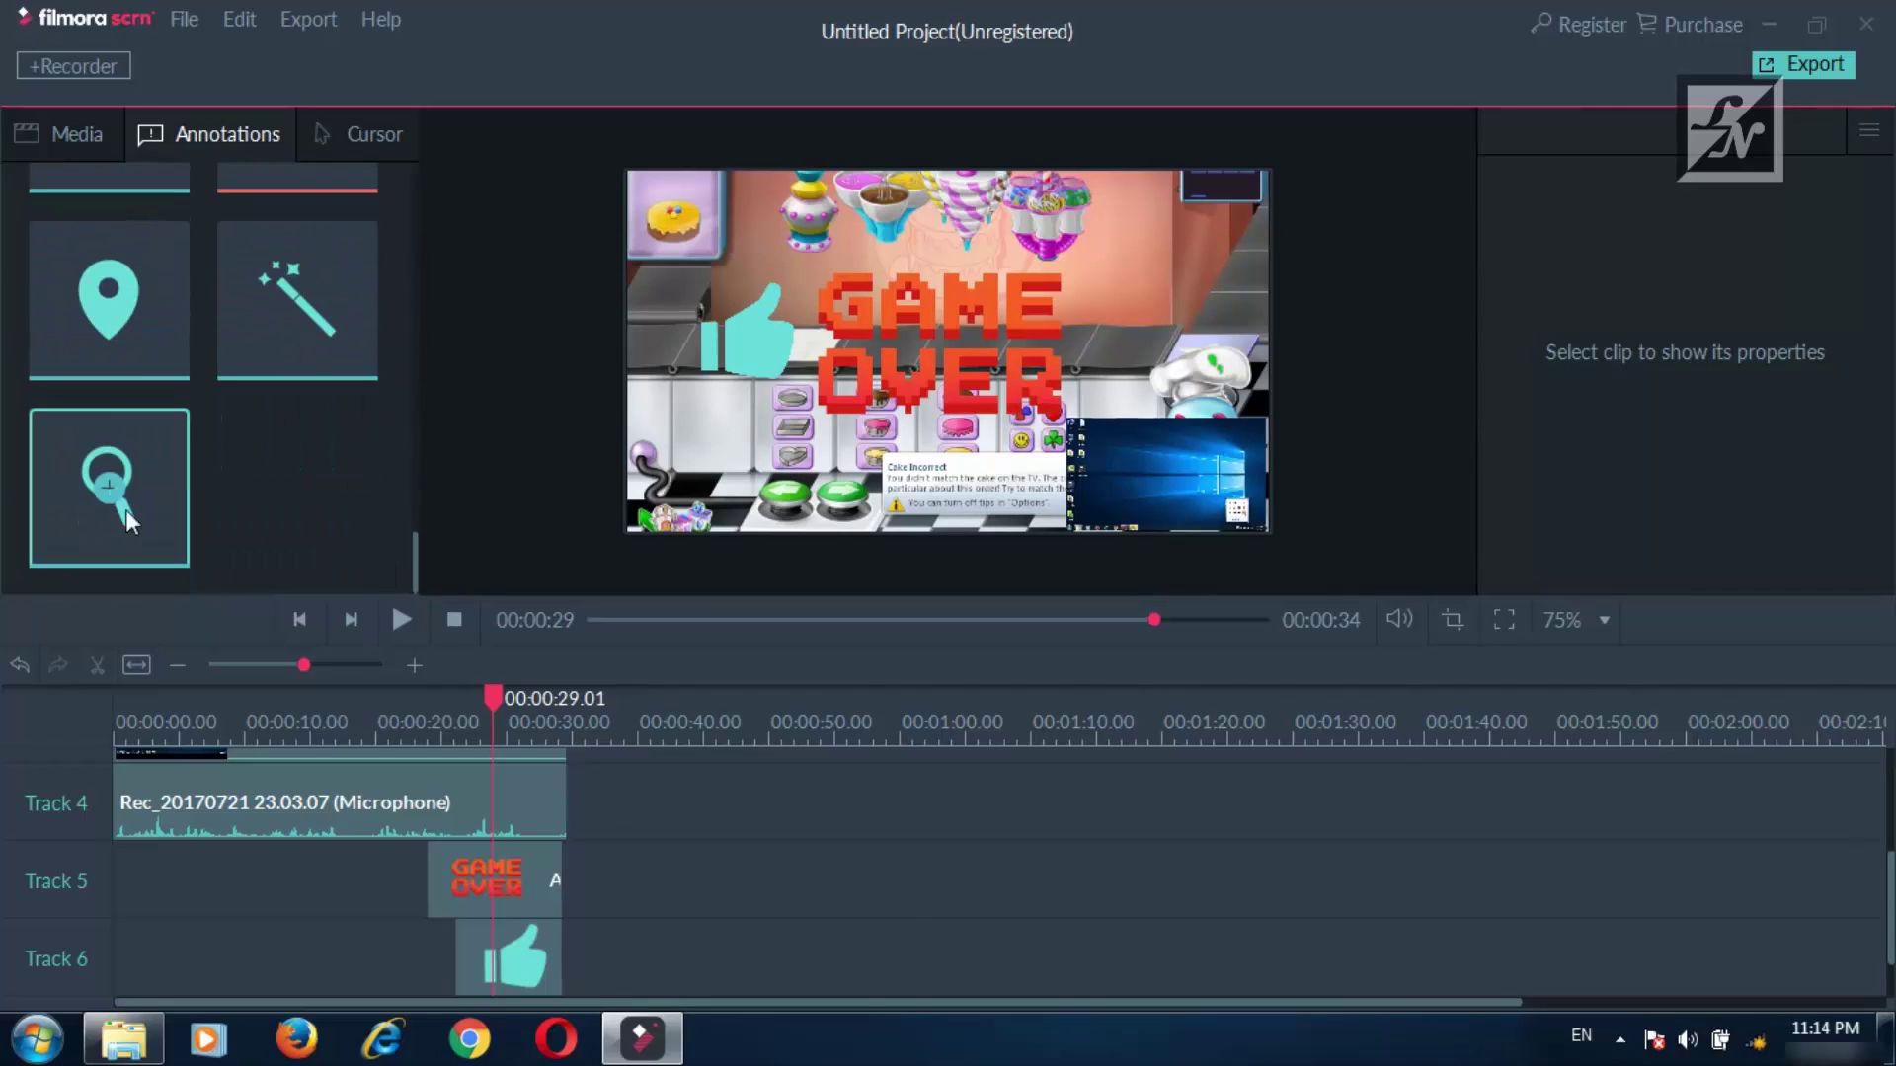
left_click(411, 548)
mouse_move(417, 561)
left_mouse_down()
mouse_move(431, 314)
mouse_move(416, 368)
left_mouse_up()
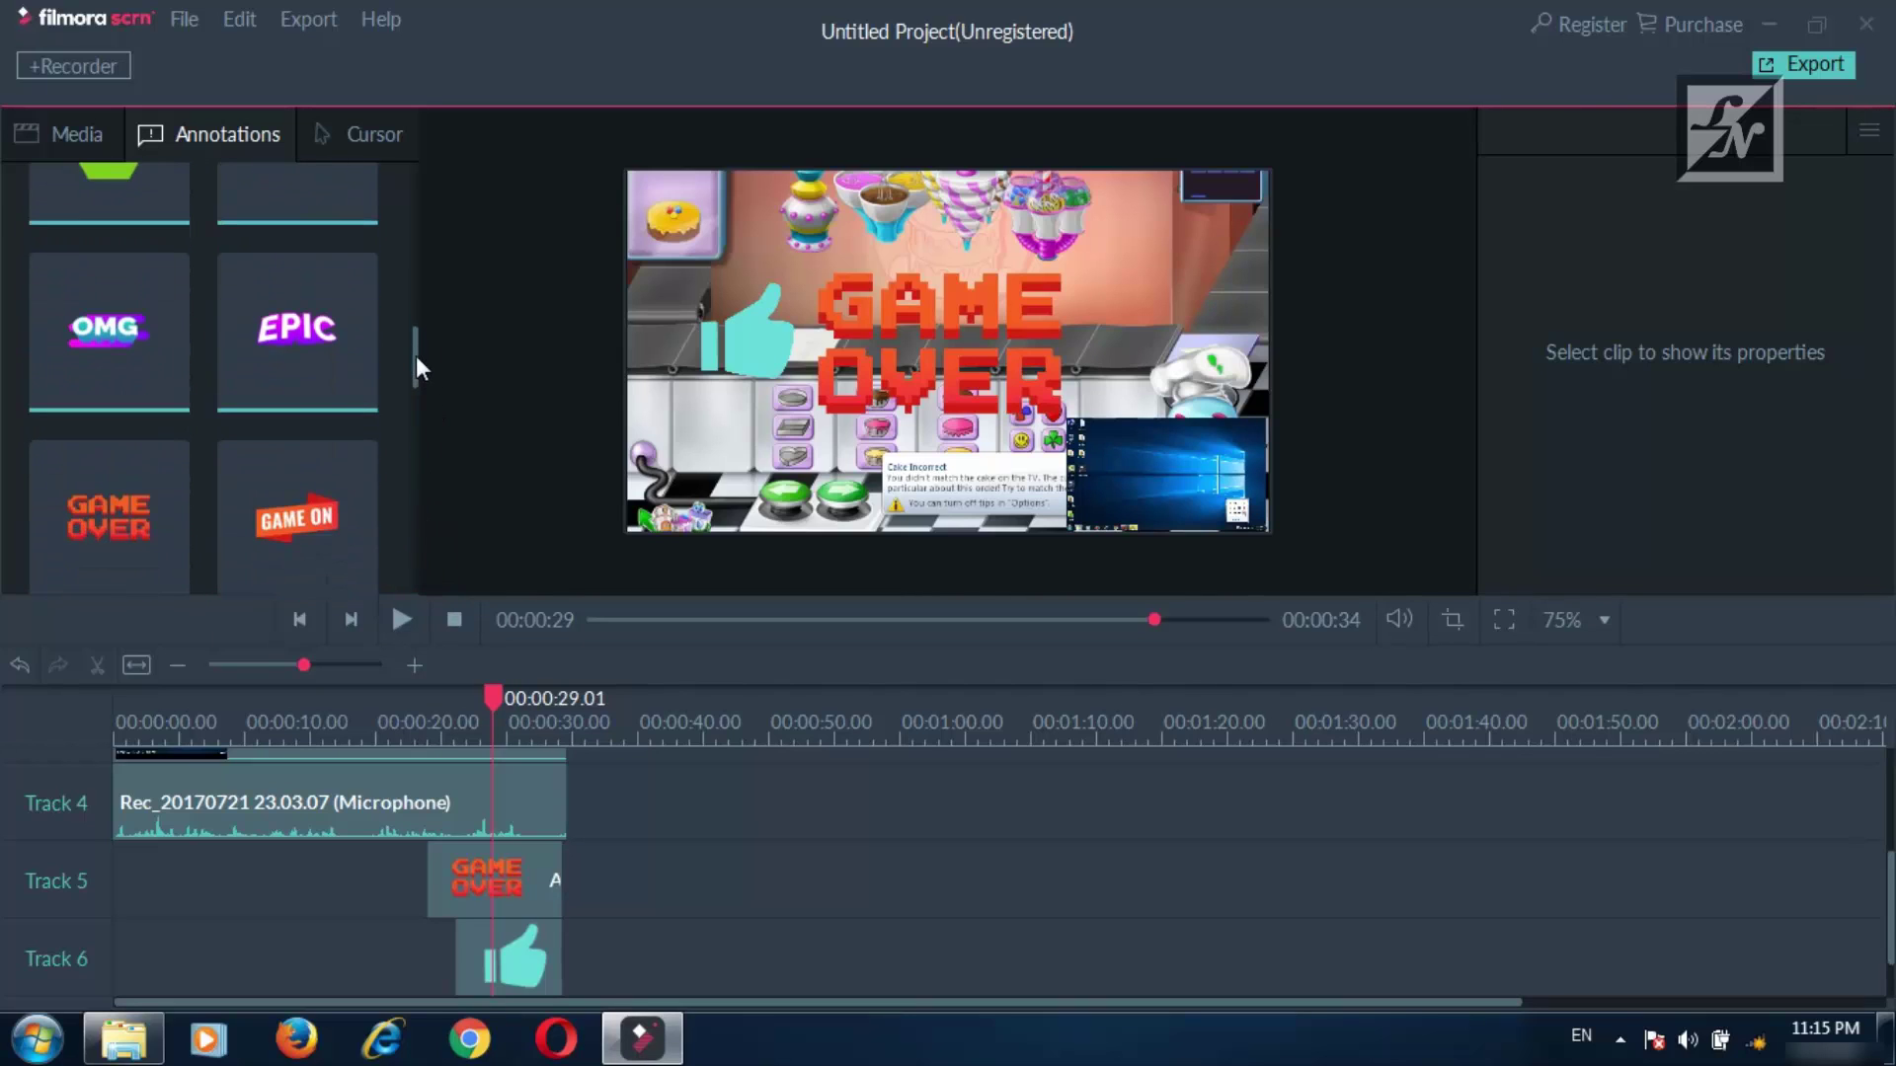
mouse_move(127, 335)
left_mouse_down()
mouse_move(166, 368)
mouse_move(231, 881)
mouse_move(134, 839)
mouse_move(187, 916)
mouse_move(264, 888)
mouse_move(146, 861)
left_mouse_up()
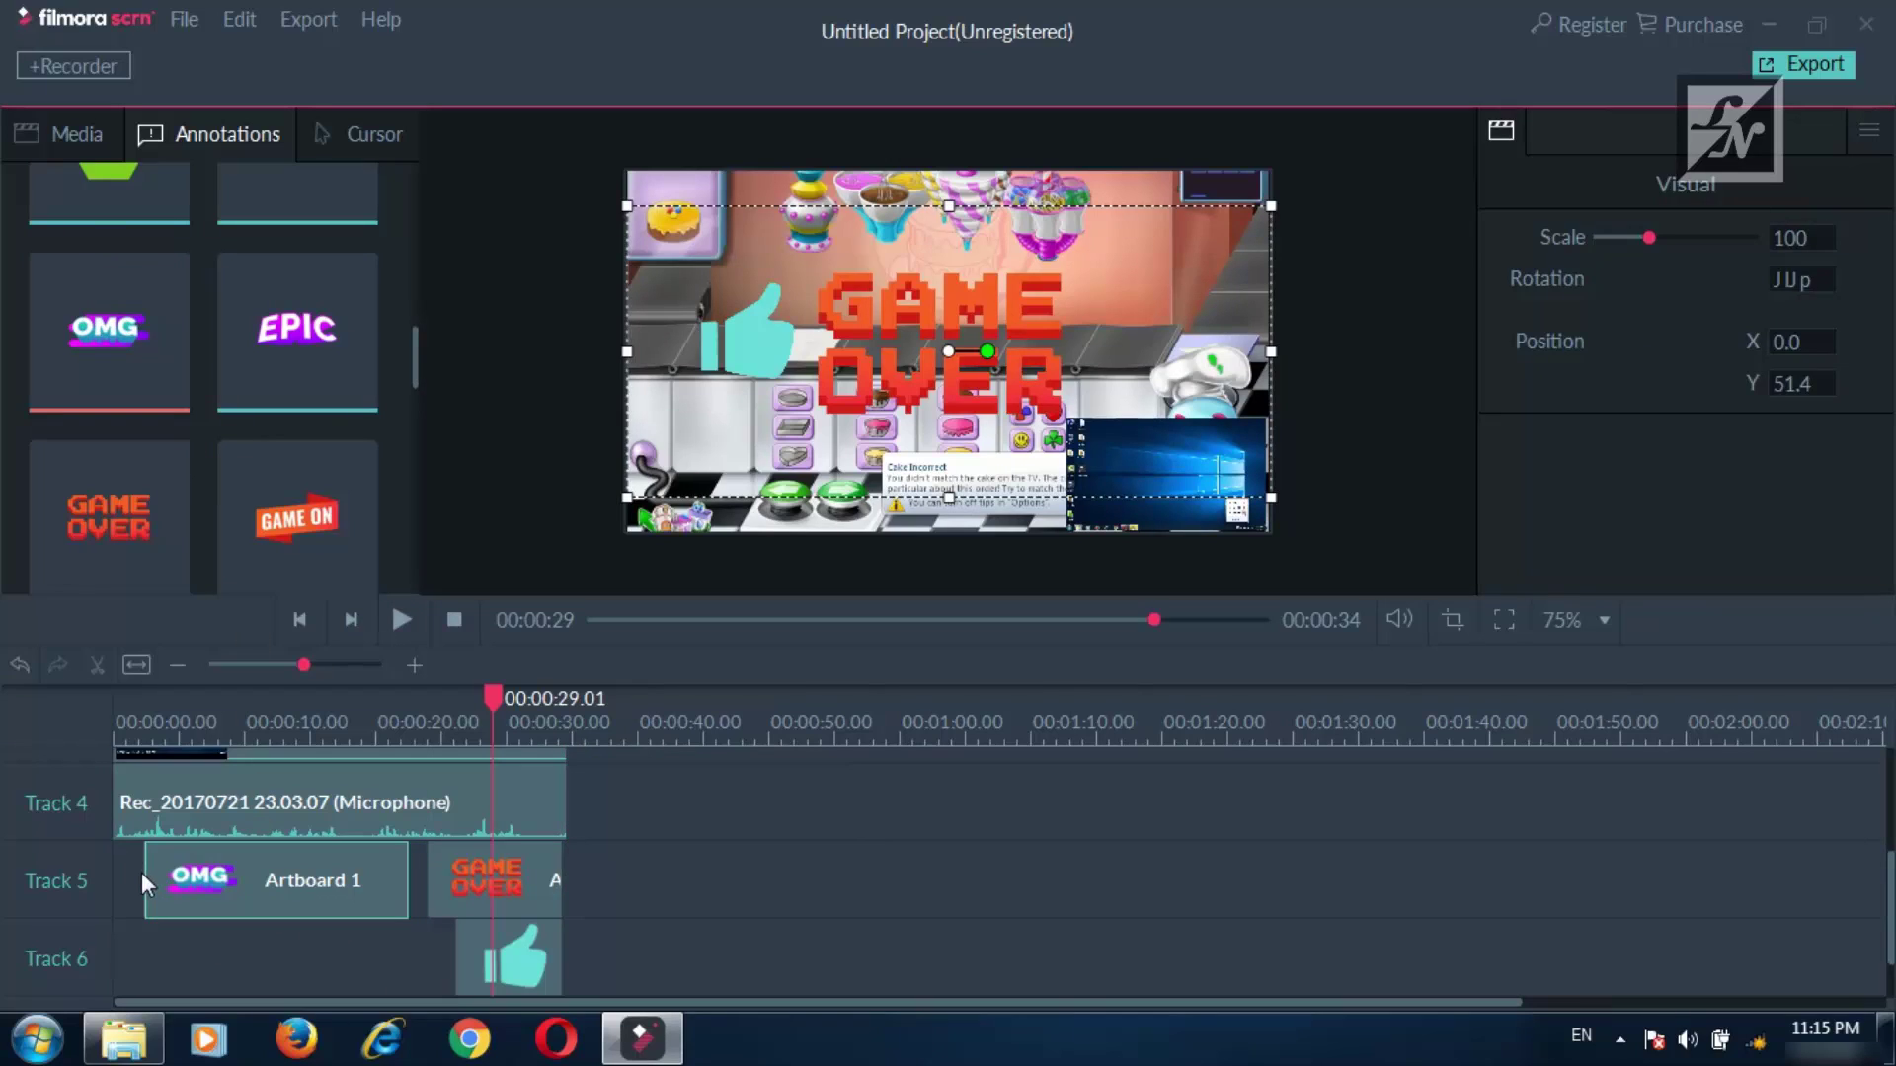
mouse_move(406, 873)
left_mouse_down()
mouse_move(227, 873)
mouse_move(248, 875)
left_mouse_up()
Shrink the OMG annotation to scale 58 and place it near the middle of the video frame.
left_click(357, 731)
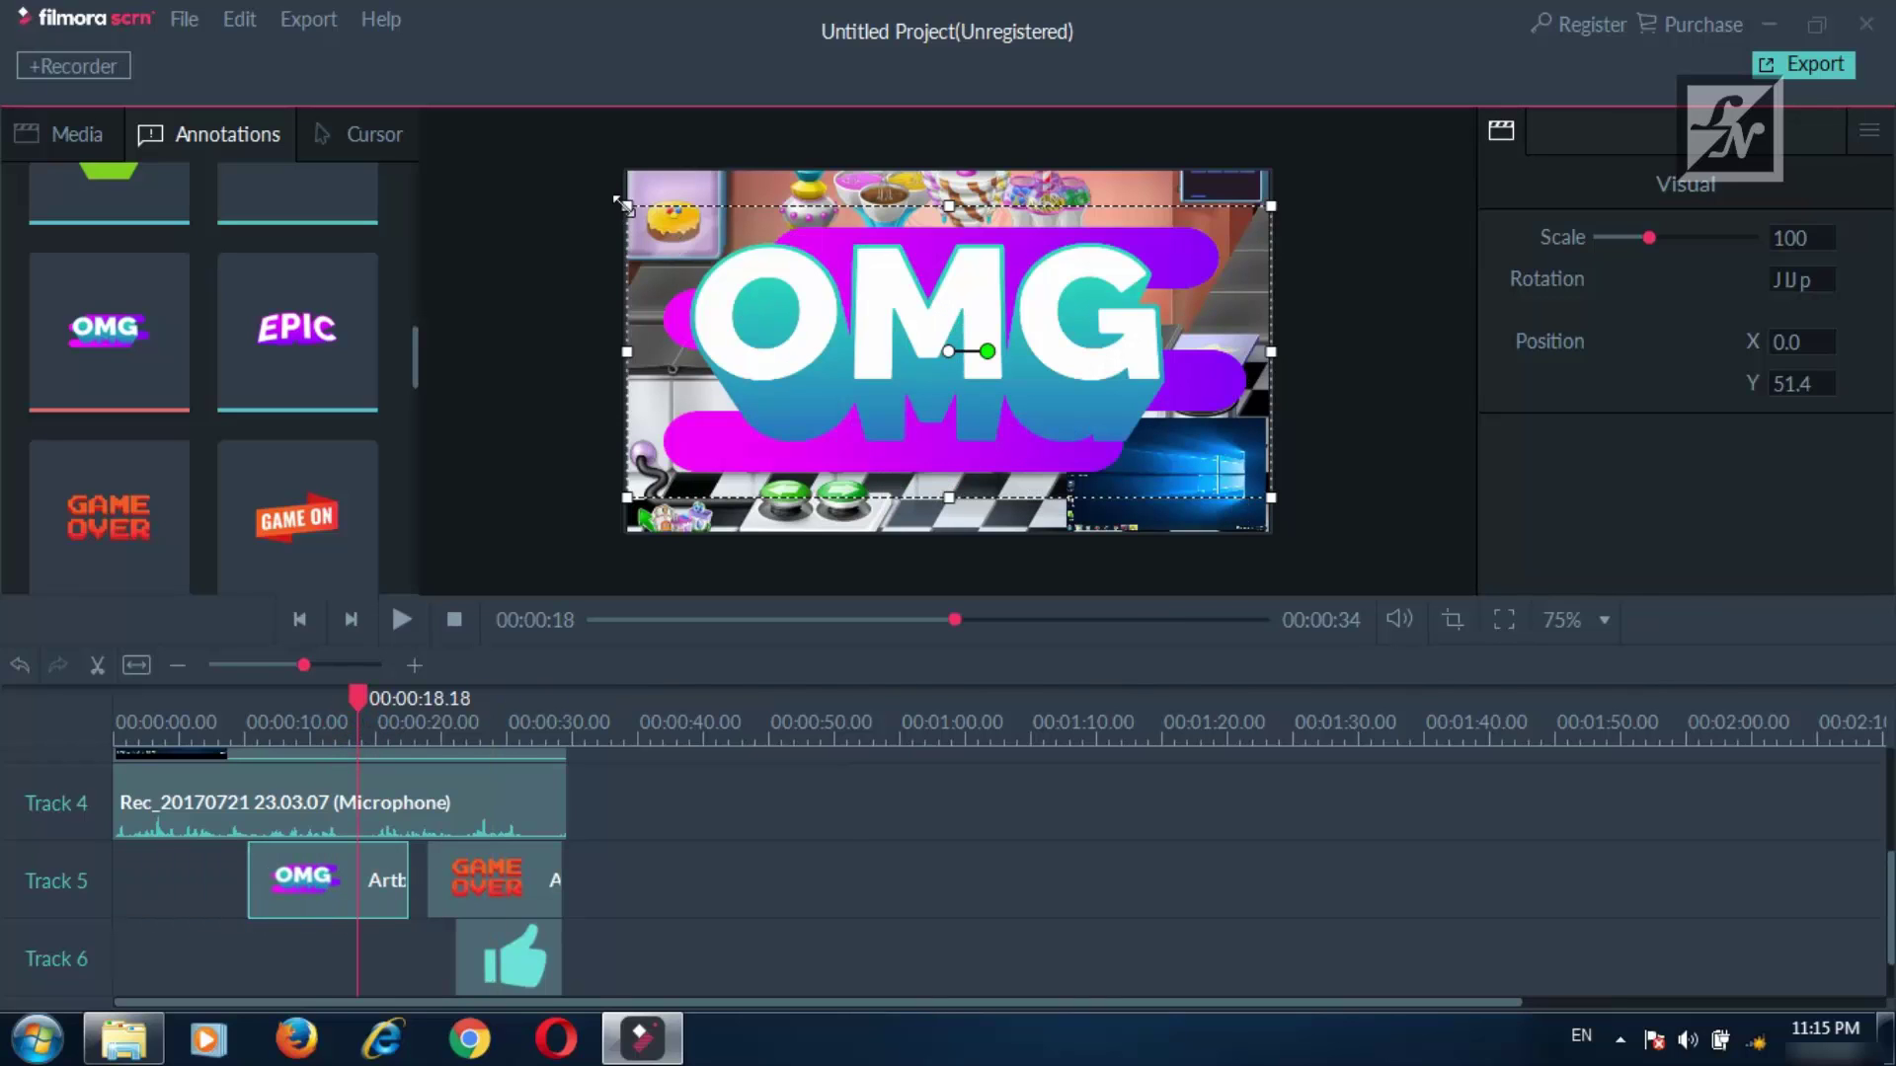
mouse_move(628, 207)
left_mouse_down()
mouse_move(804, 285)
mouse_move(649, 217)
left_mouse_up()
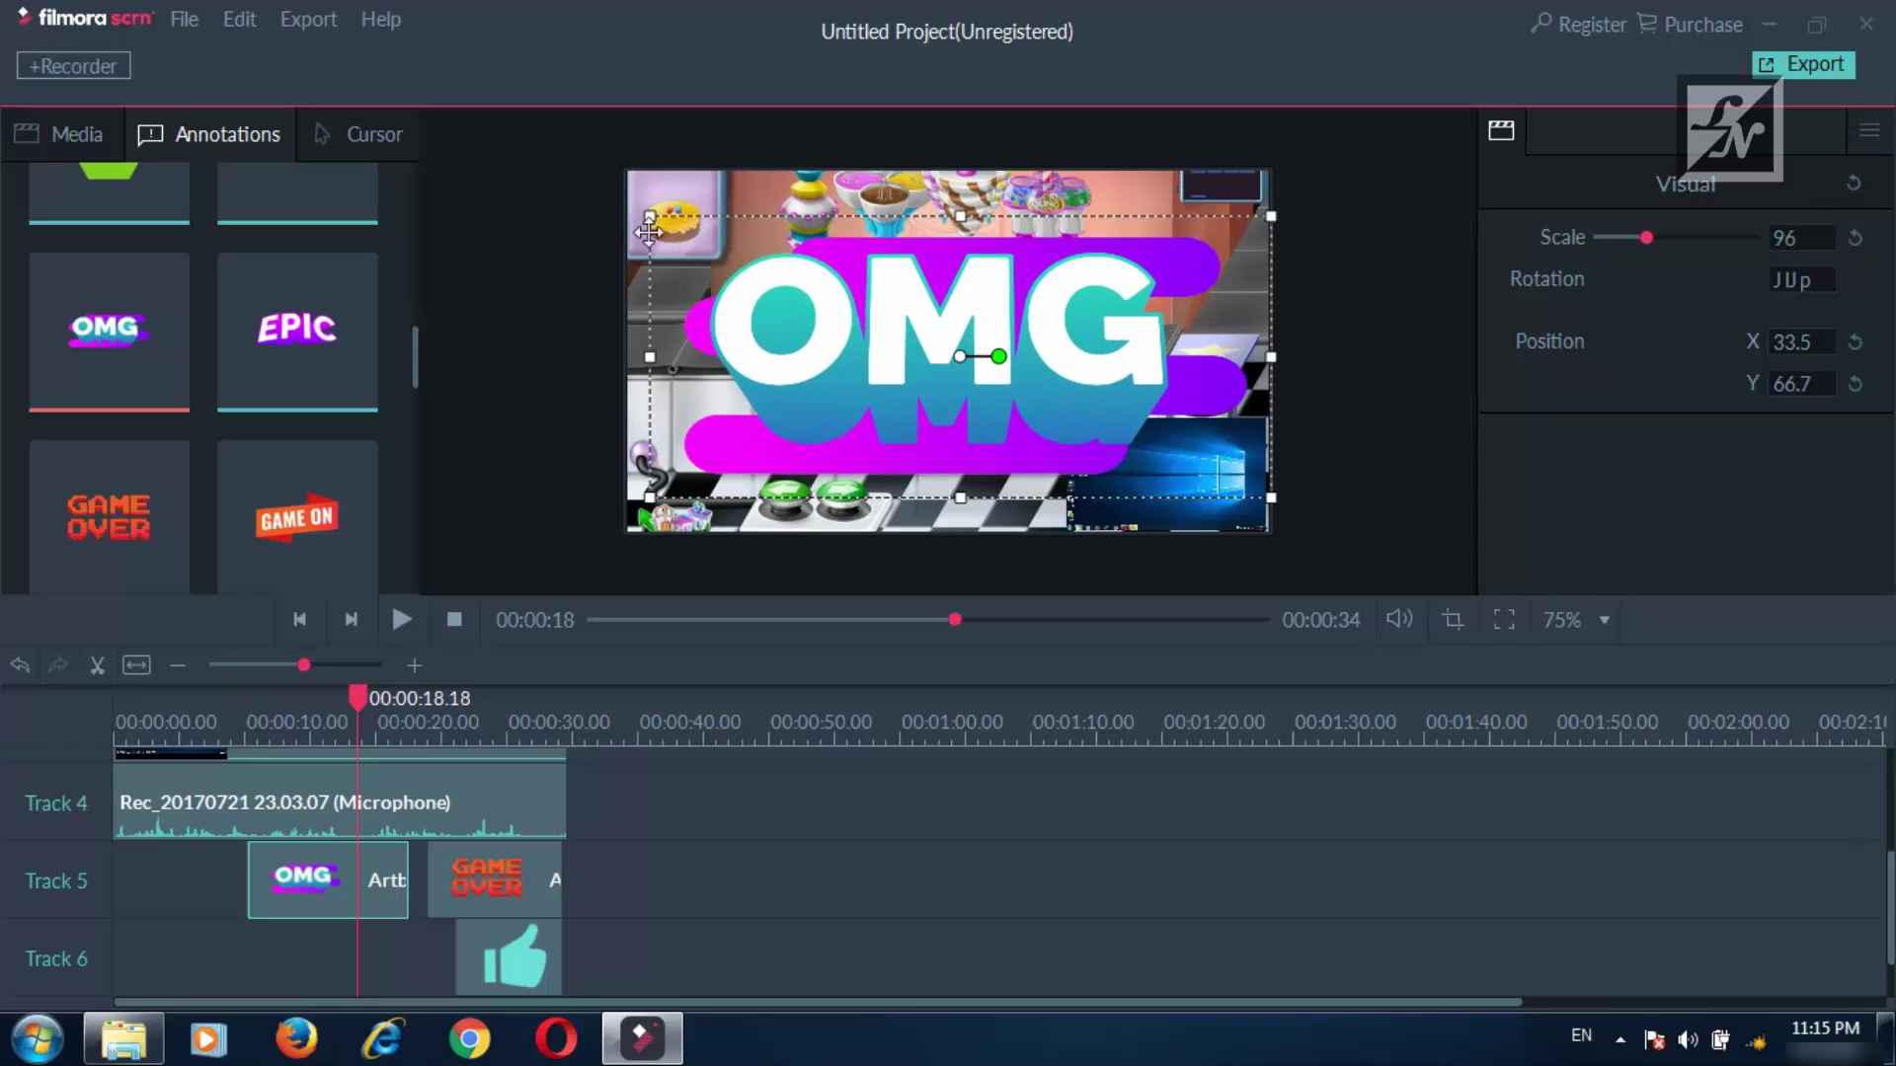
left_click_drag(650, 357, 988, 333)
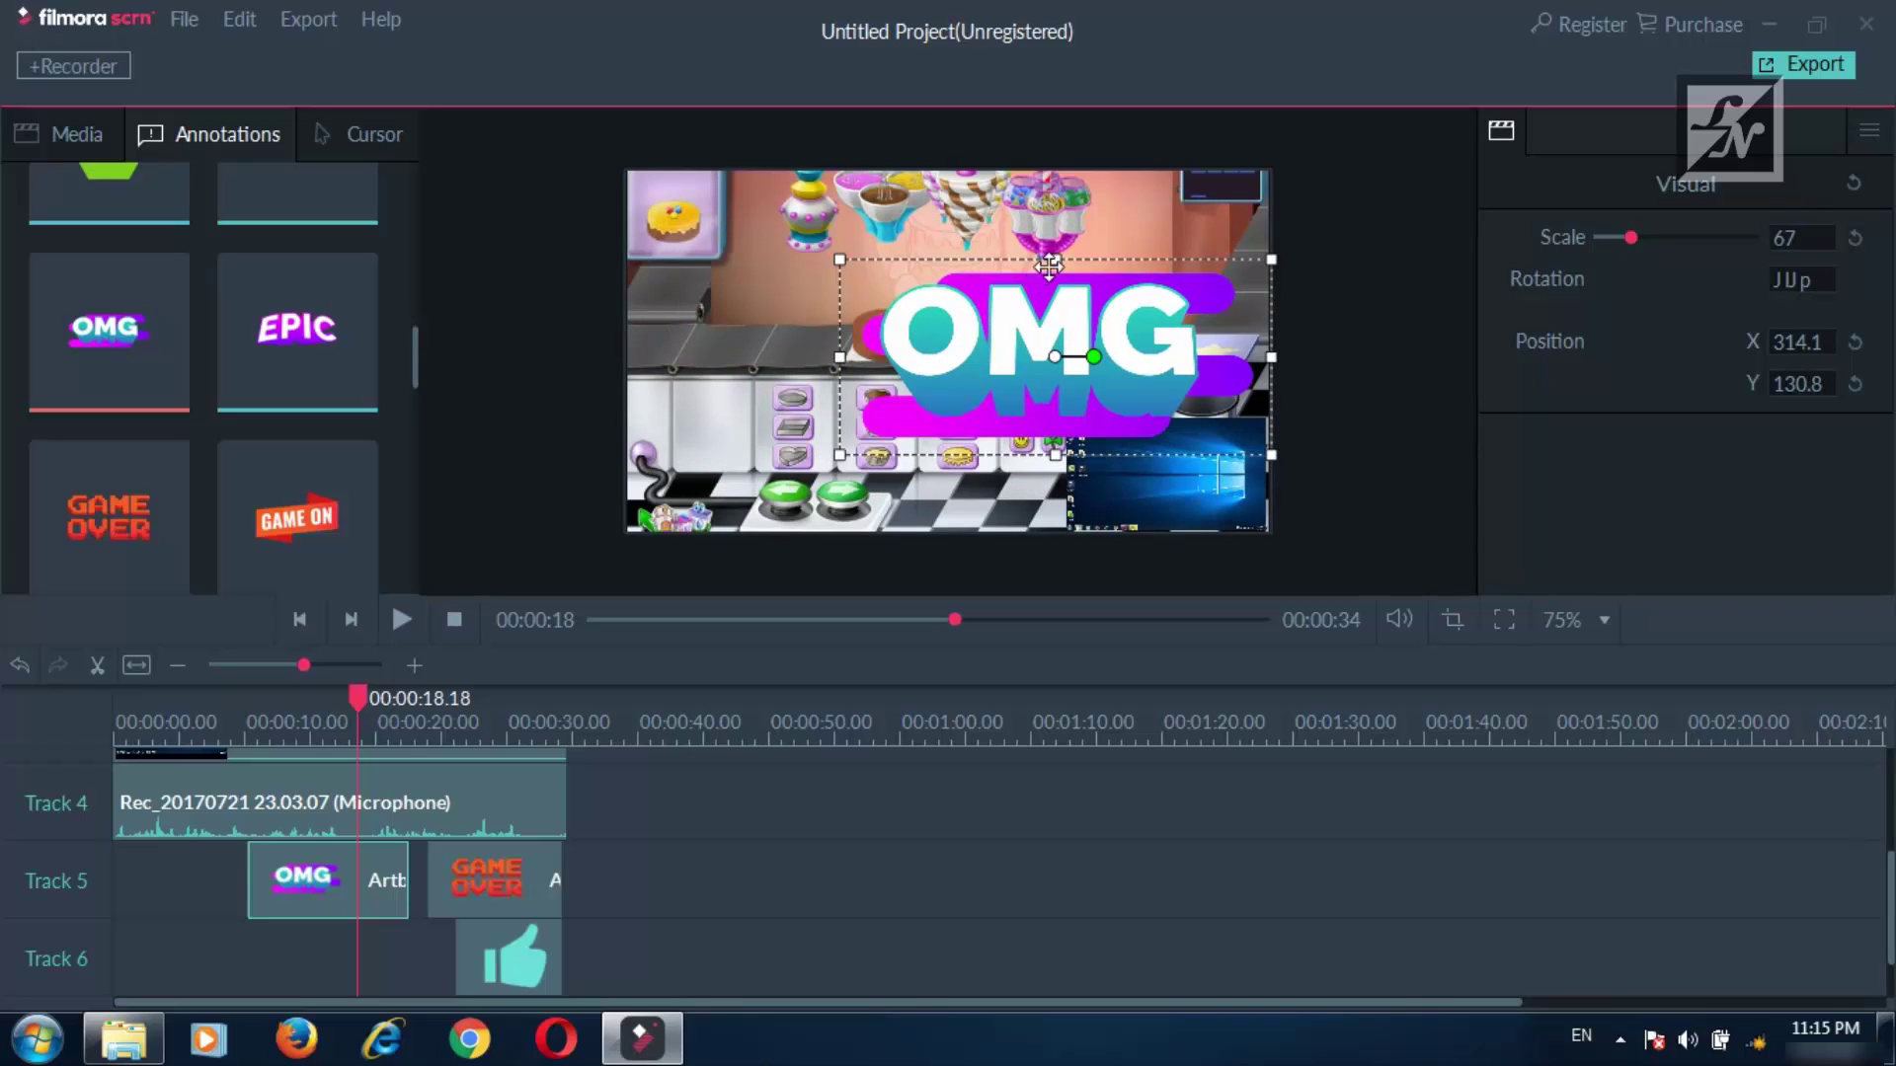
mouse_move(1056, 261)
left_mouse_down()
mouse_move(1035, 371)
mouse_move(803, 338)
mouse_move(884, 301)
mouse_move(865, 332)
left_mouse_up()
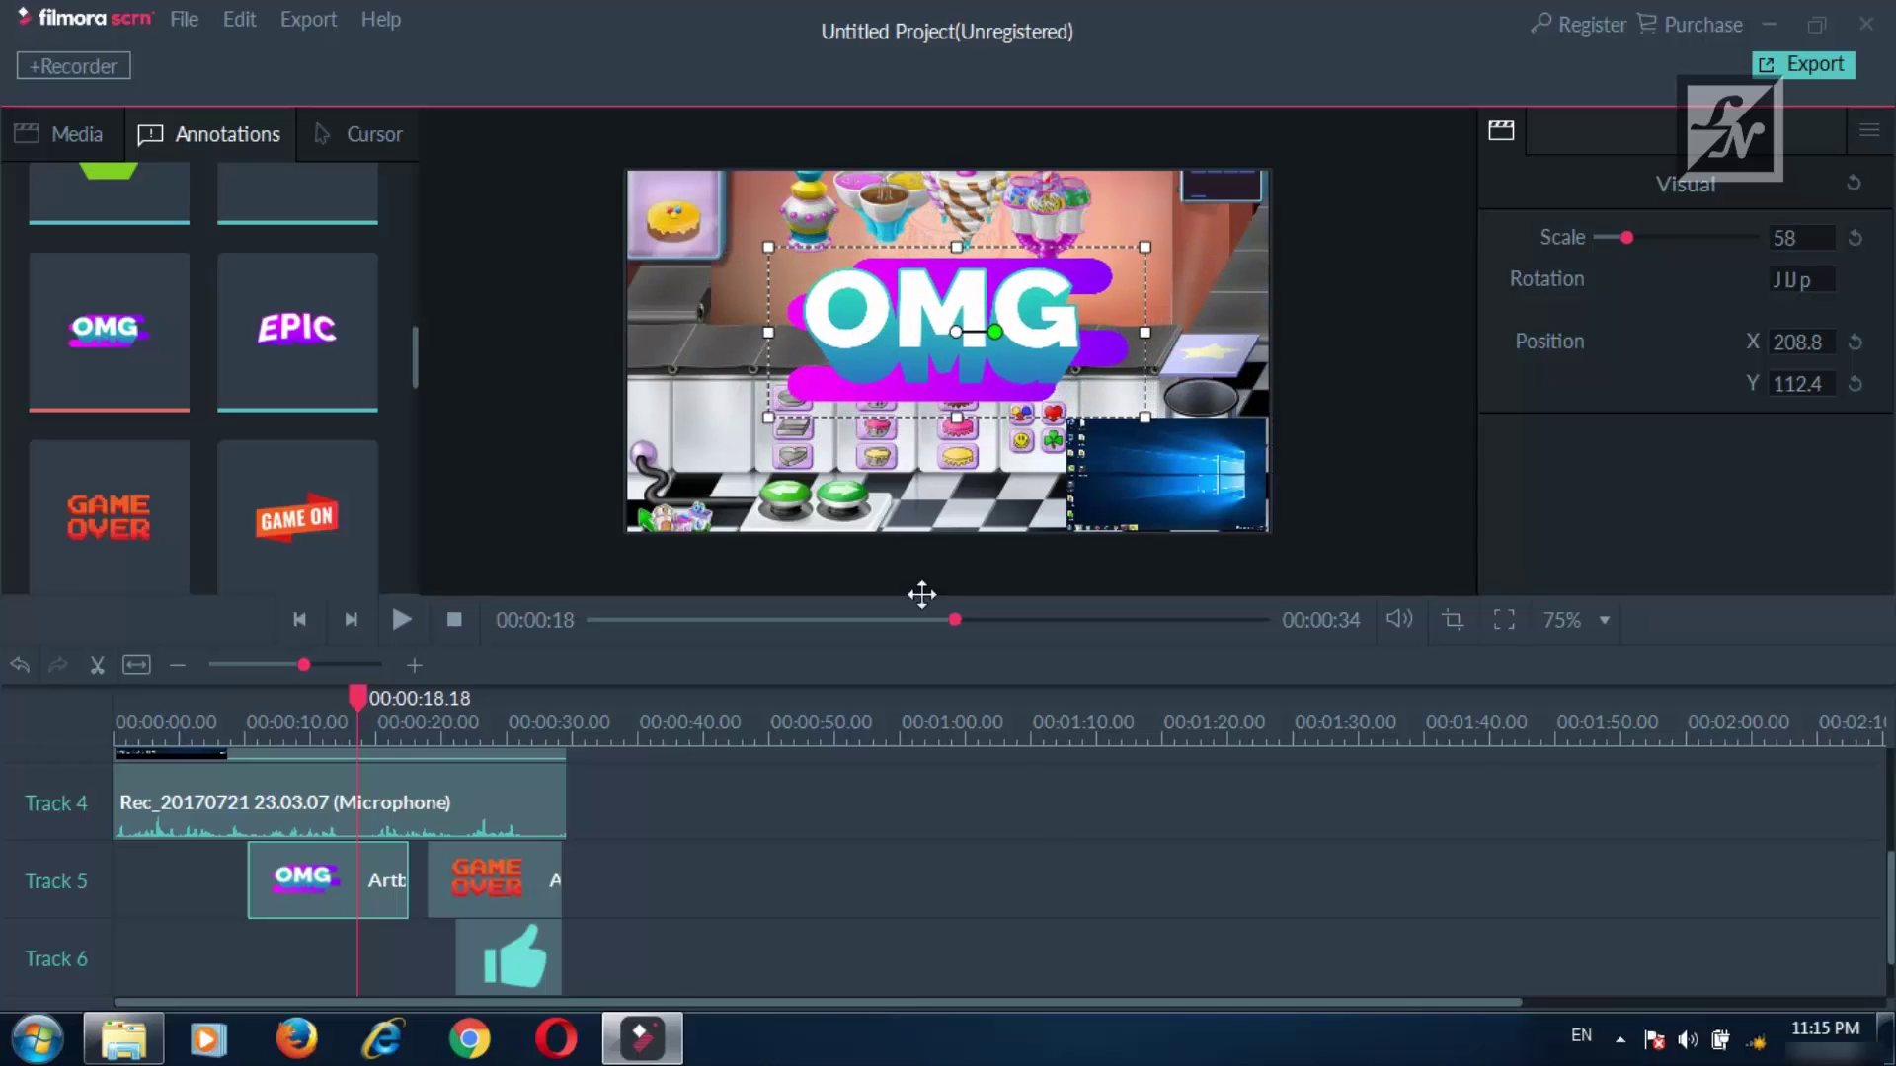
left_click(1035, 879)
Return the playhead to 00:00:00.00 and show the project's imported media.
left_click_drag(362, 696, 116, 699)
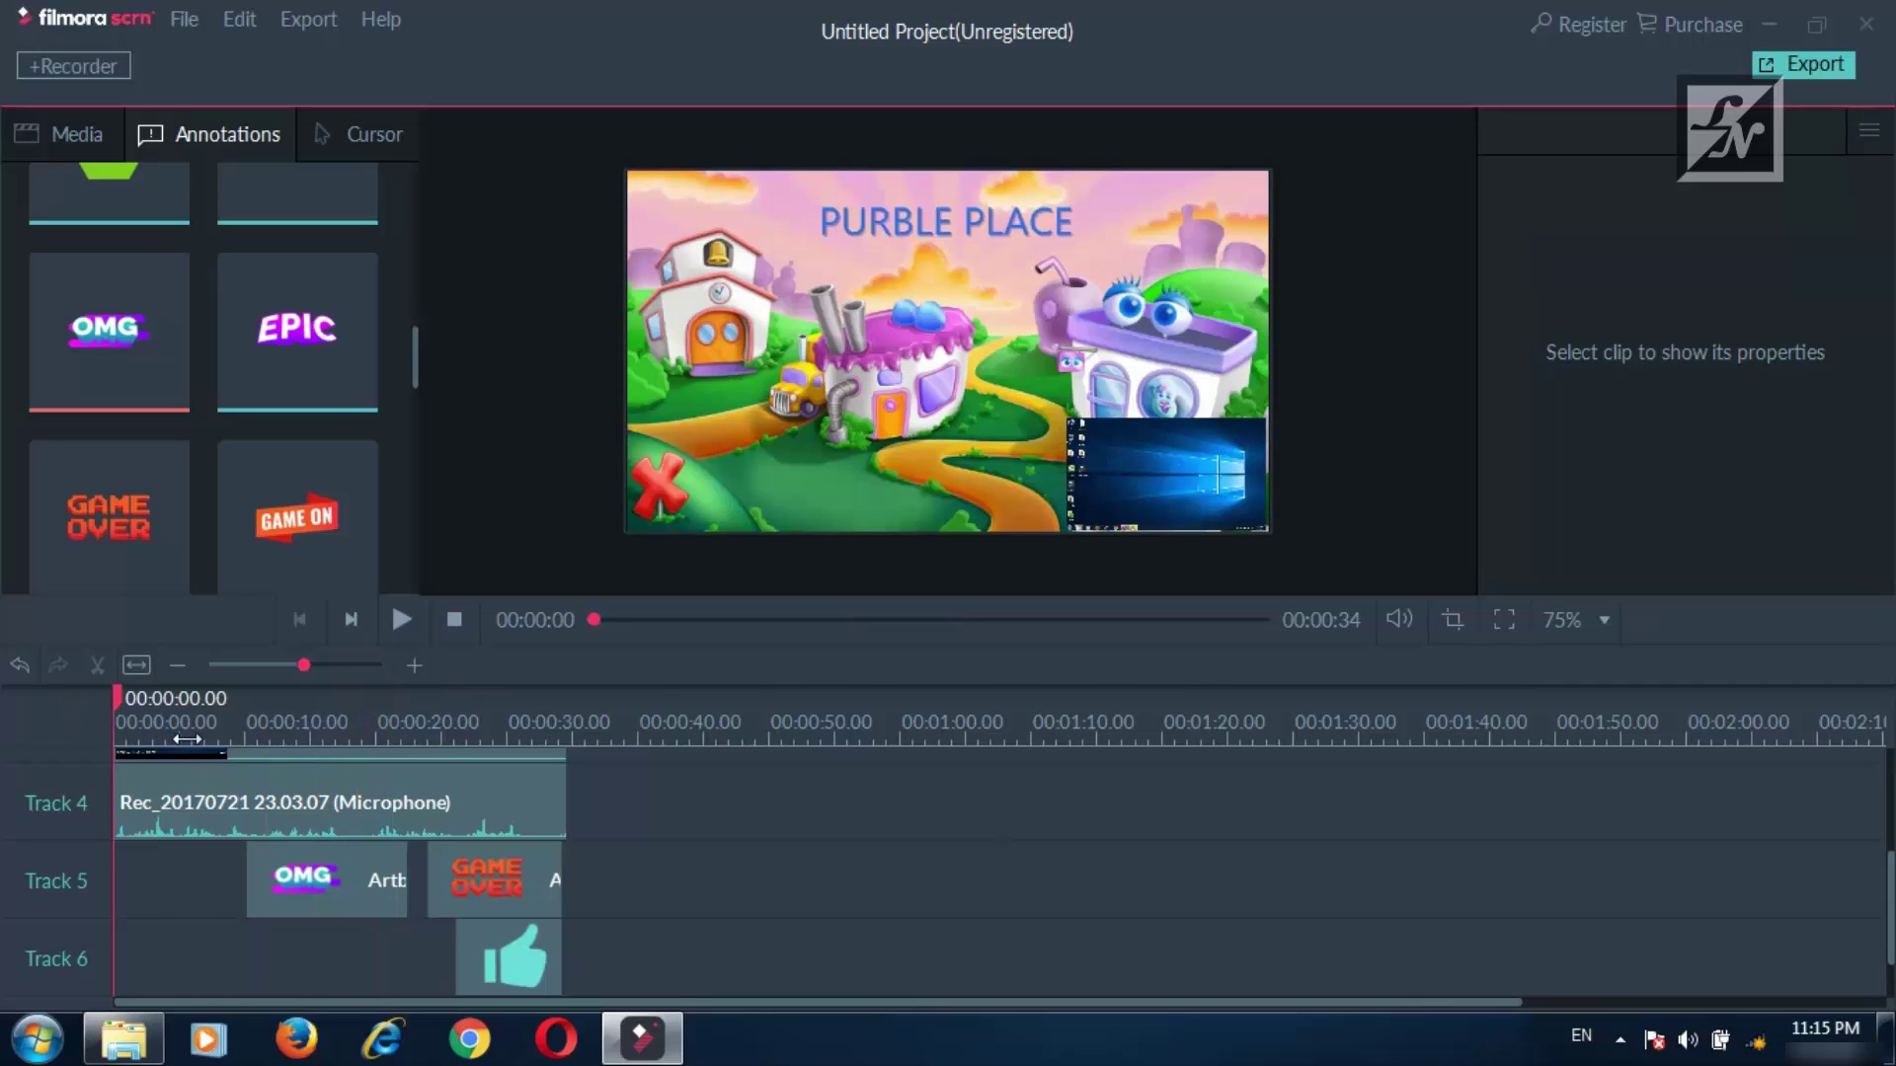
left_click(89, 134)
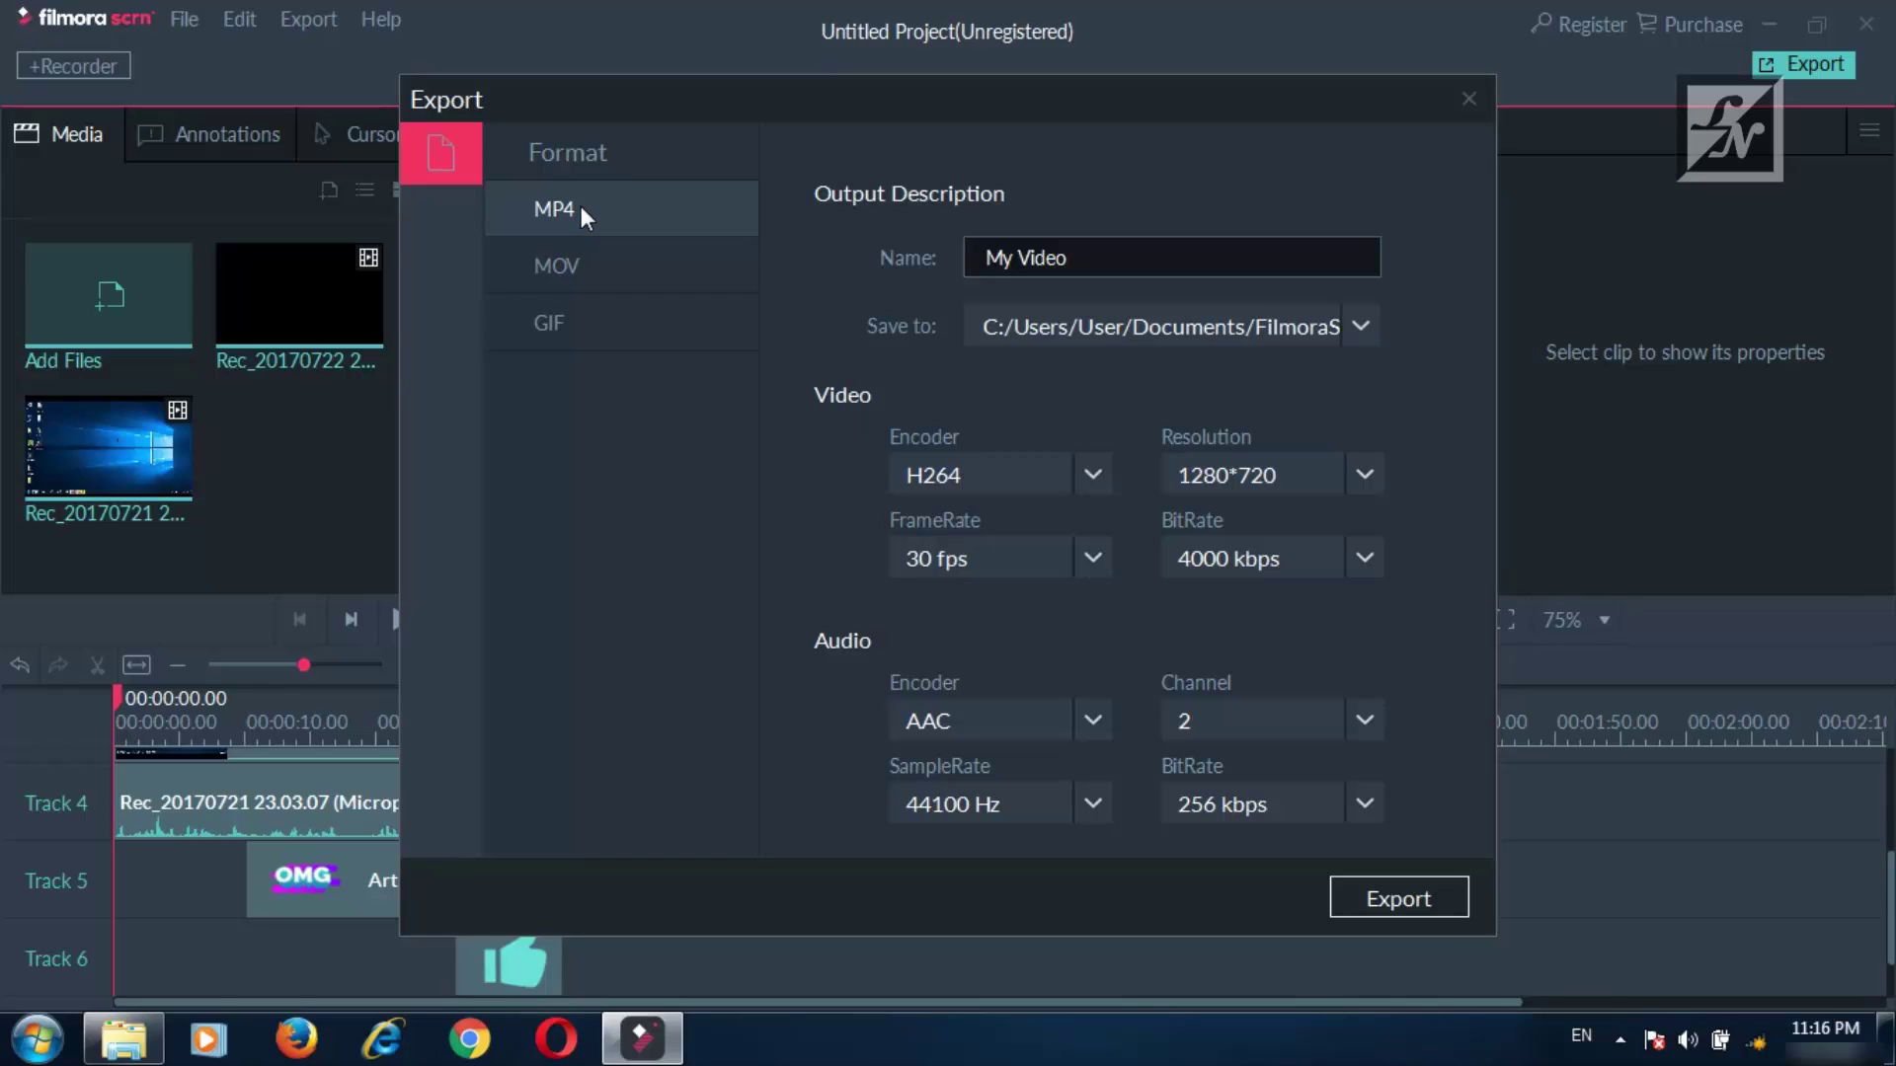
Compare the MOV and GIF export settings and return to the MP4 format.
left_click(573, 261)
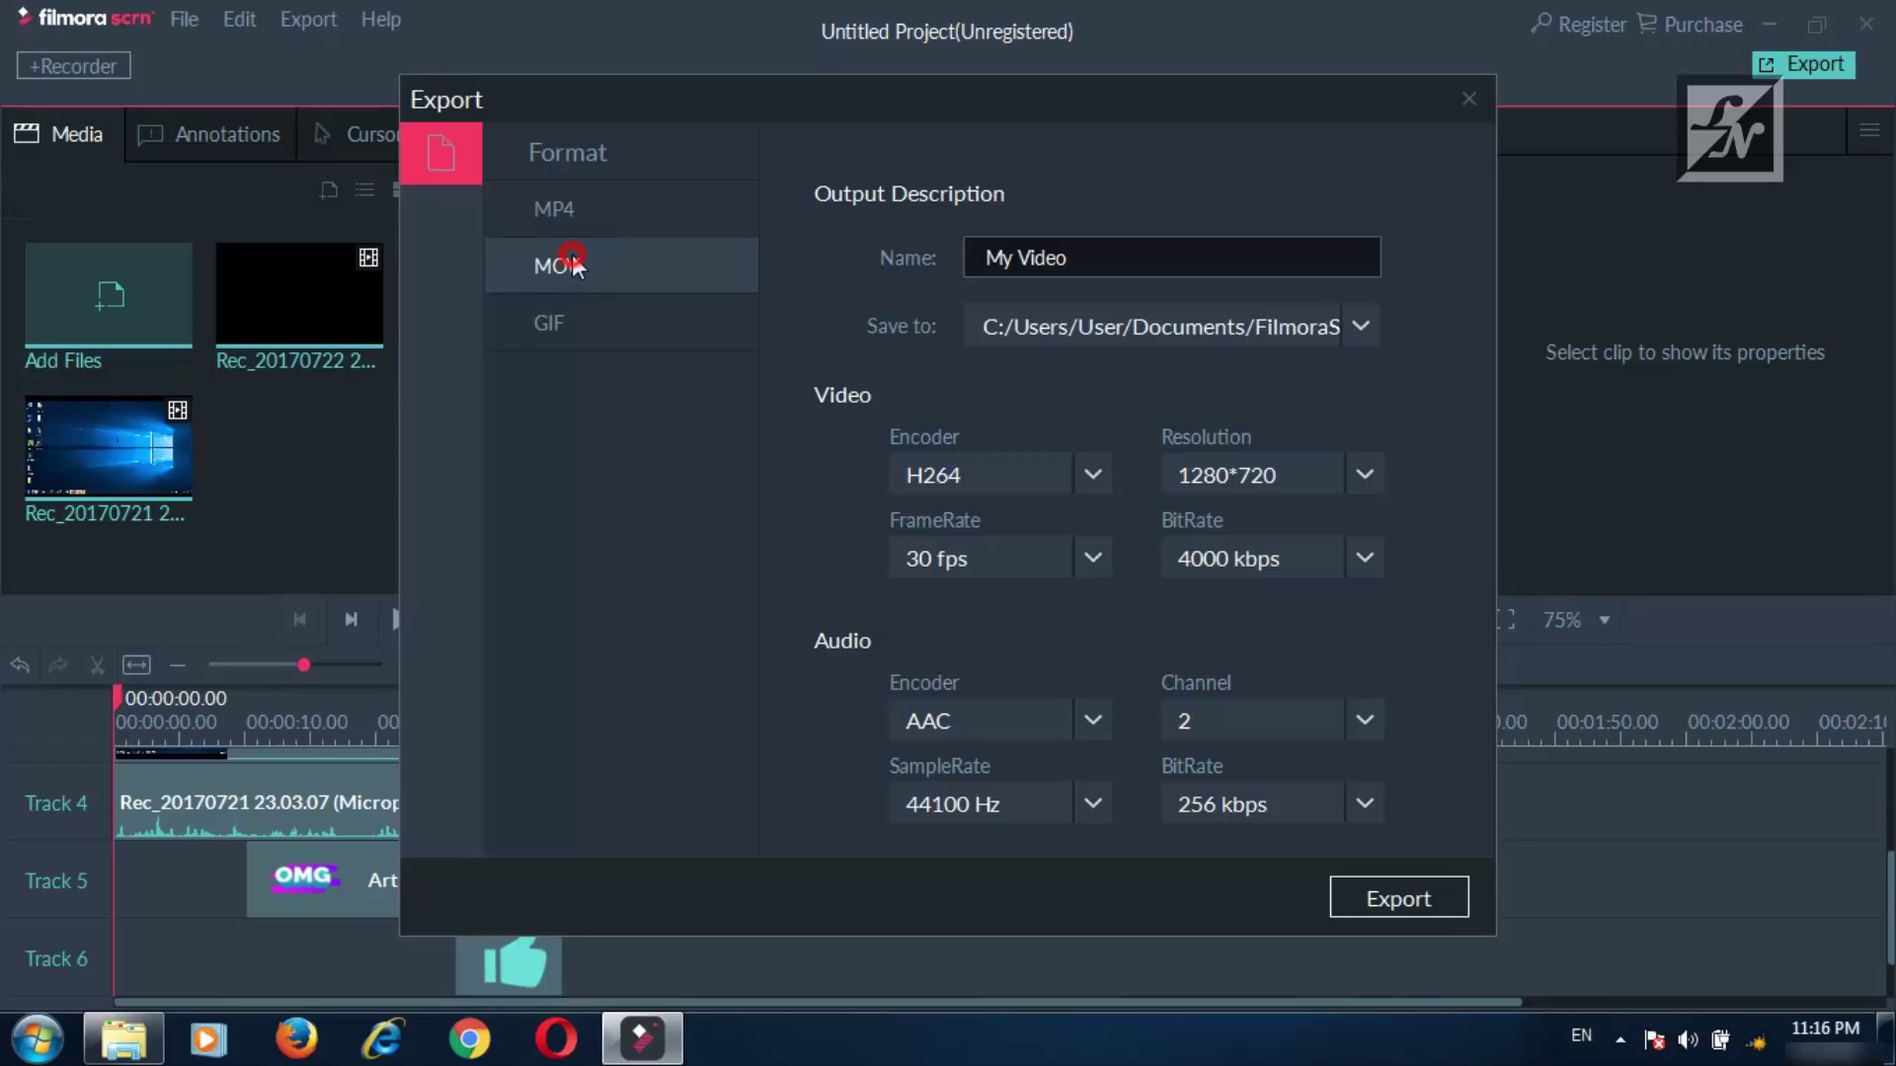
left_click(560, 324)
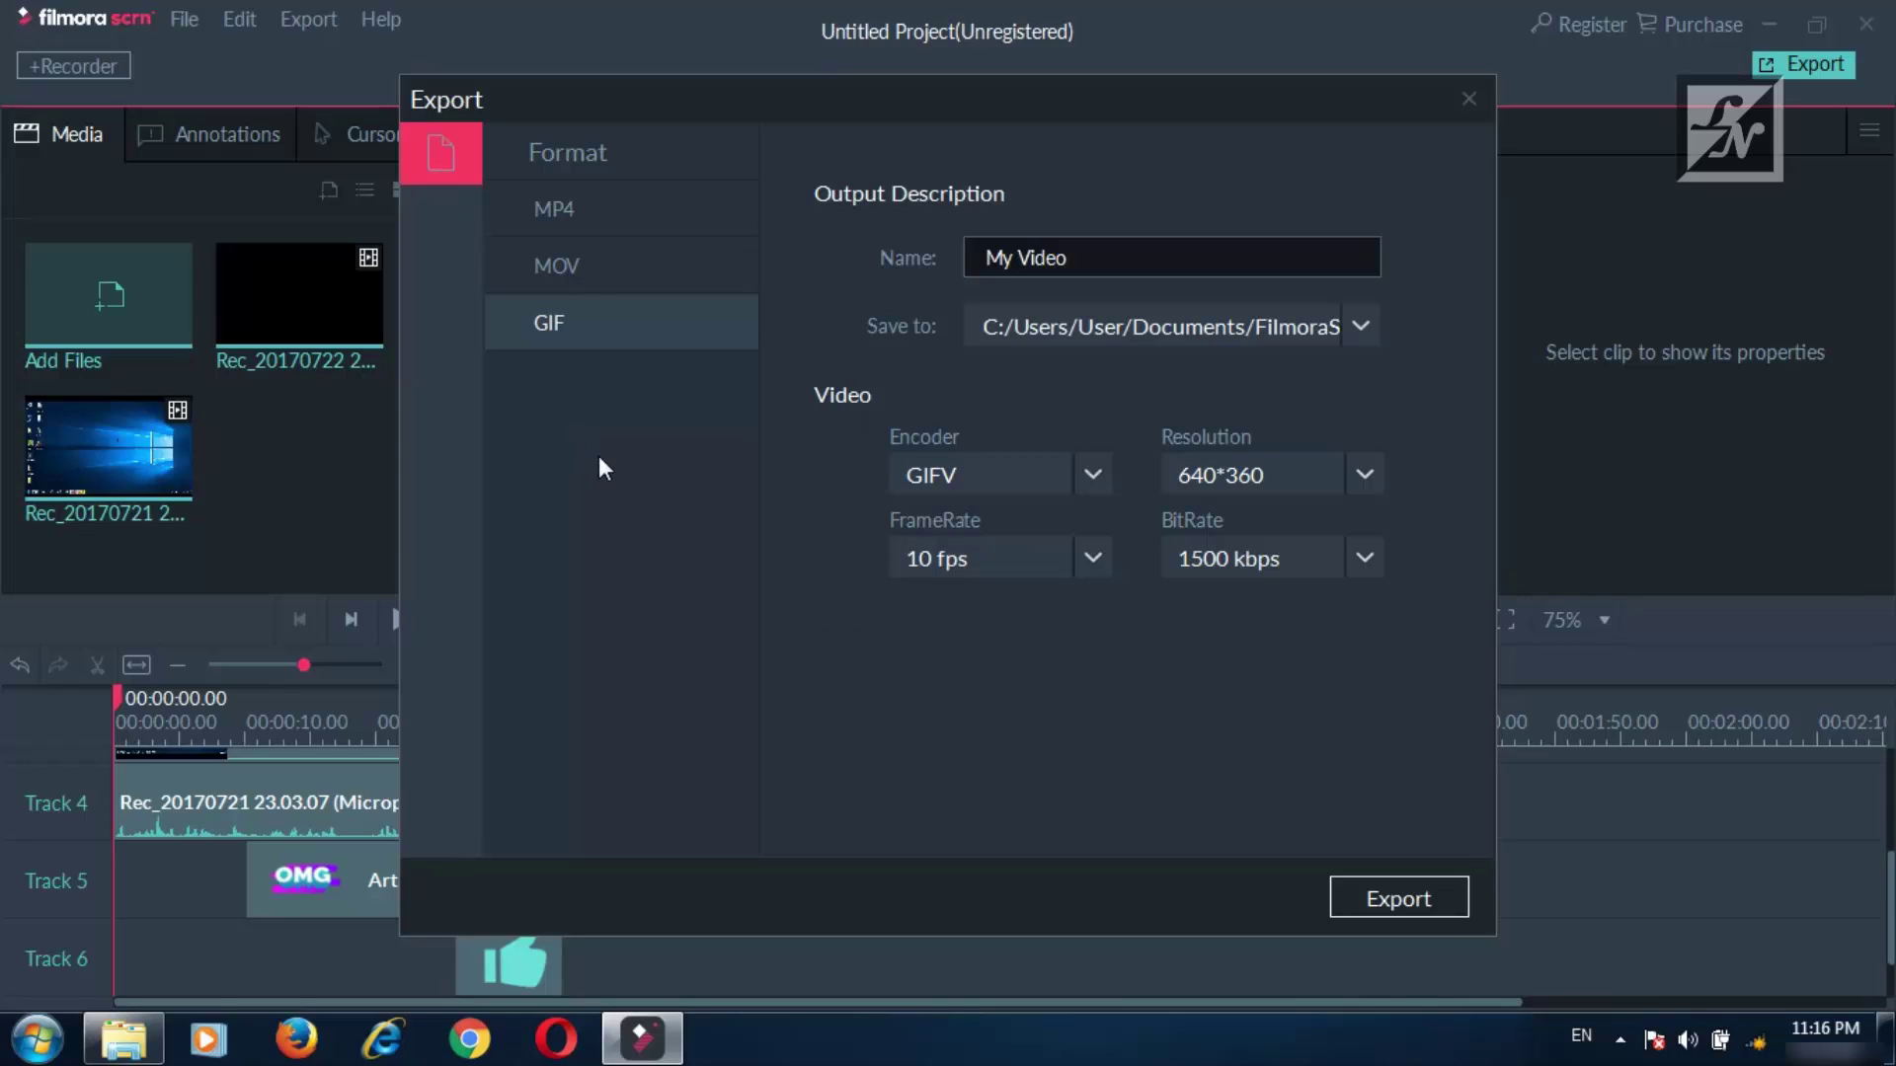
left_click(585, 211)
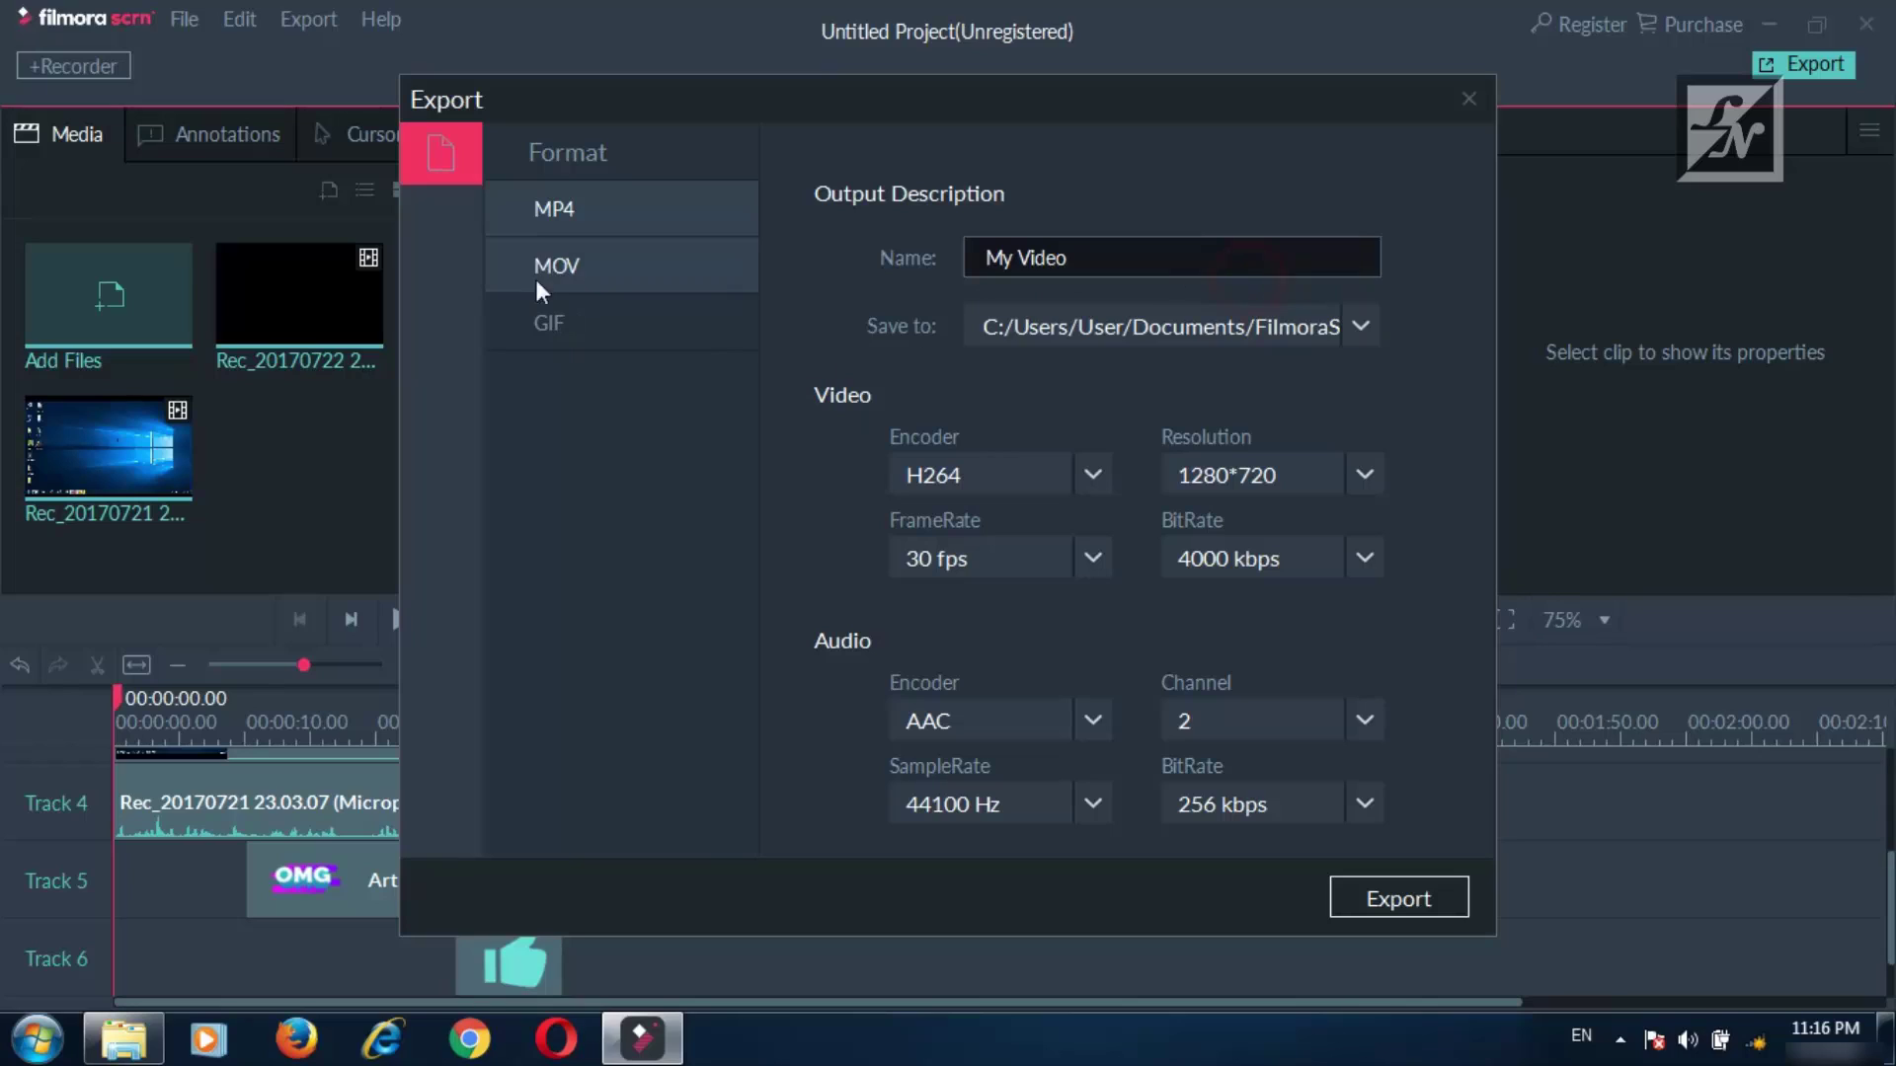
Name the exported video "My Video game".
triple_click(1096, 257)
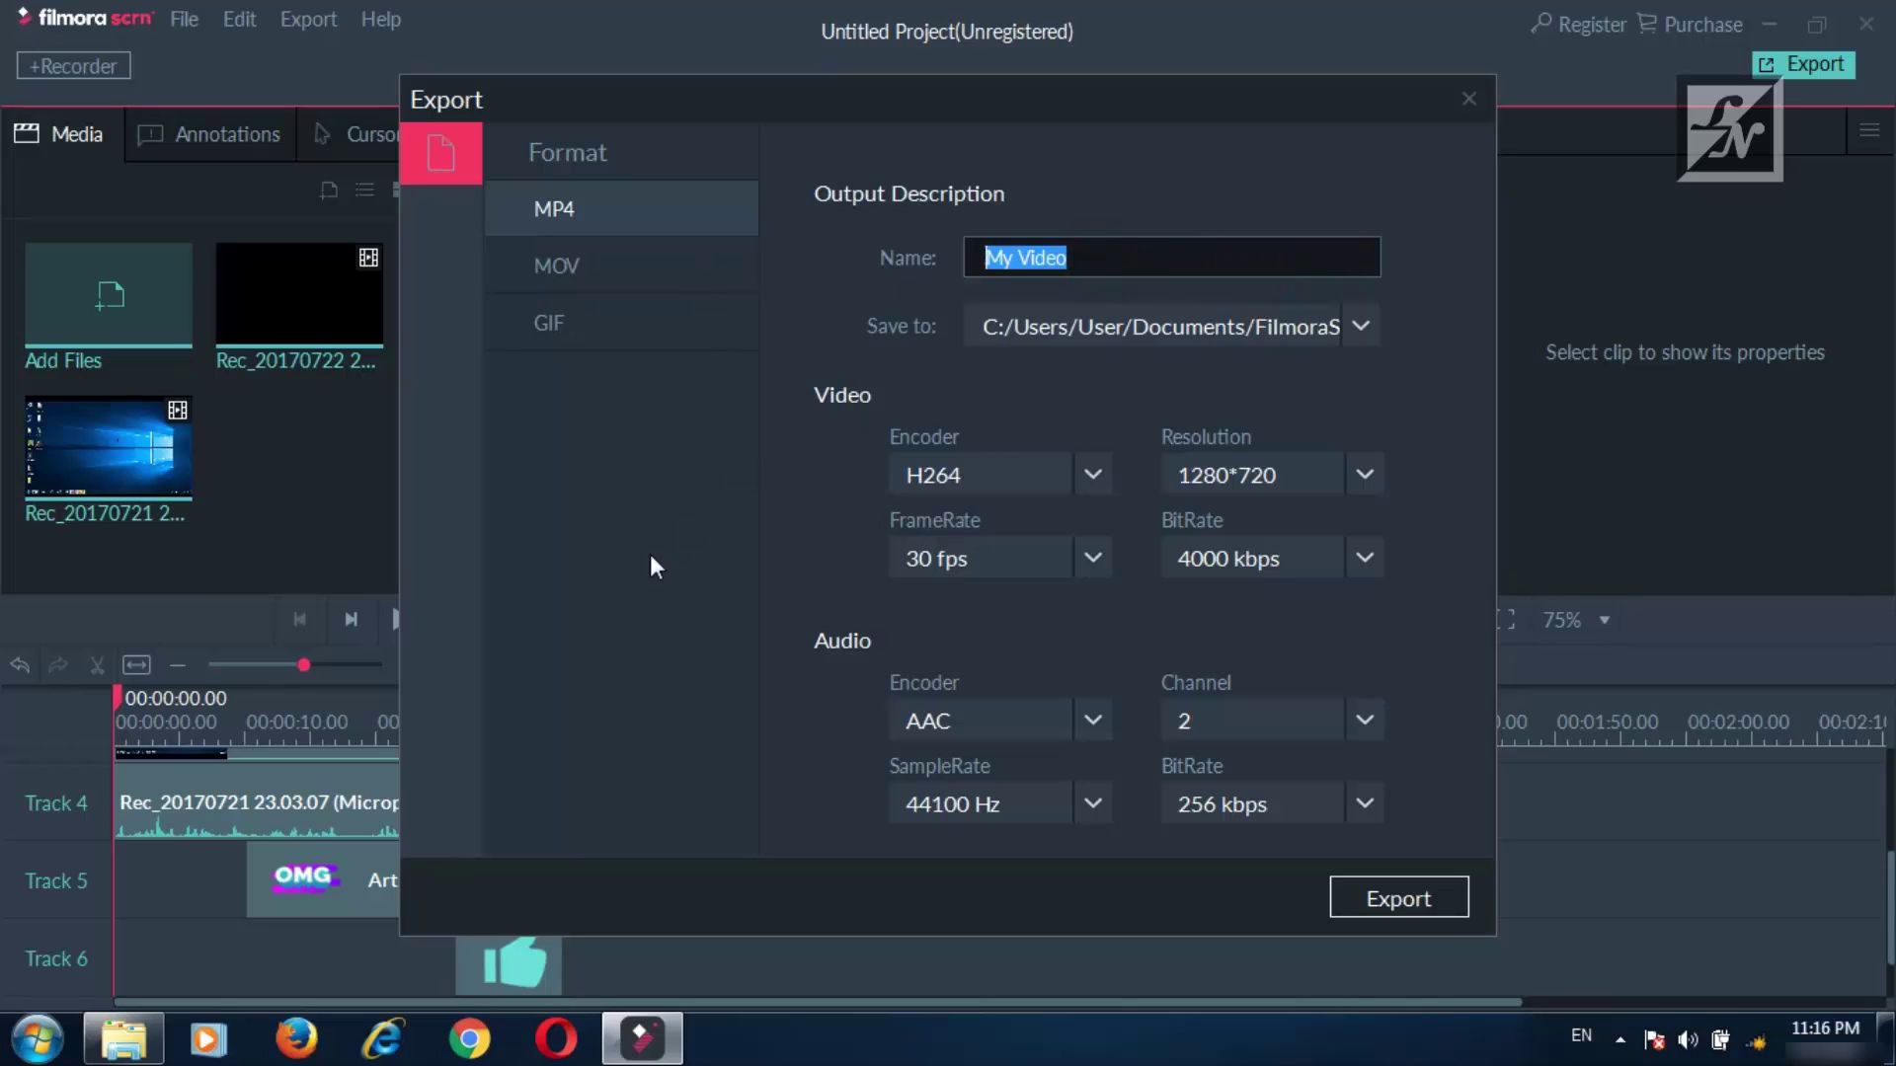
key("Right")
key("Right")
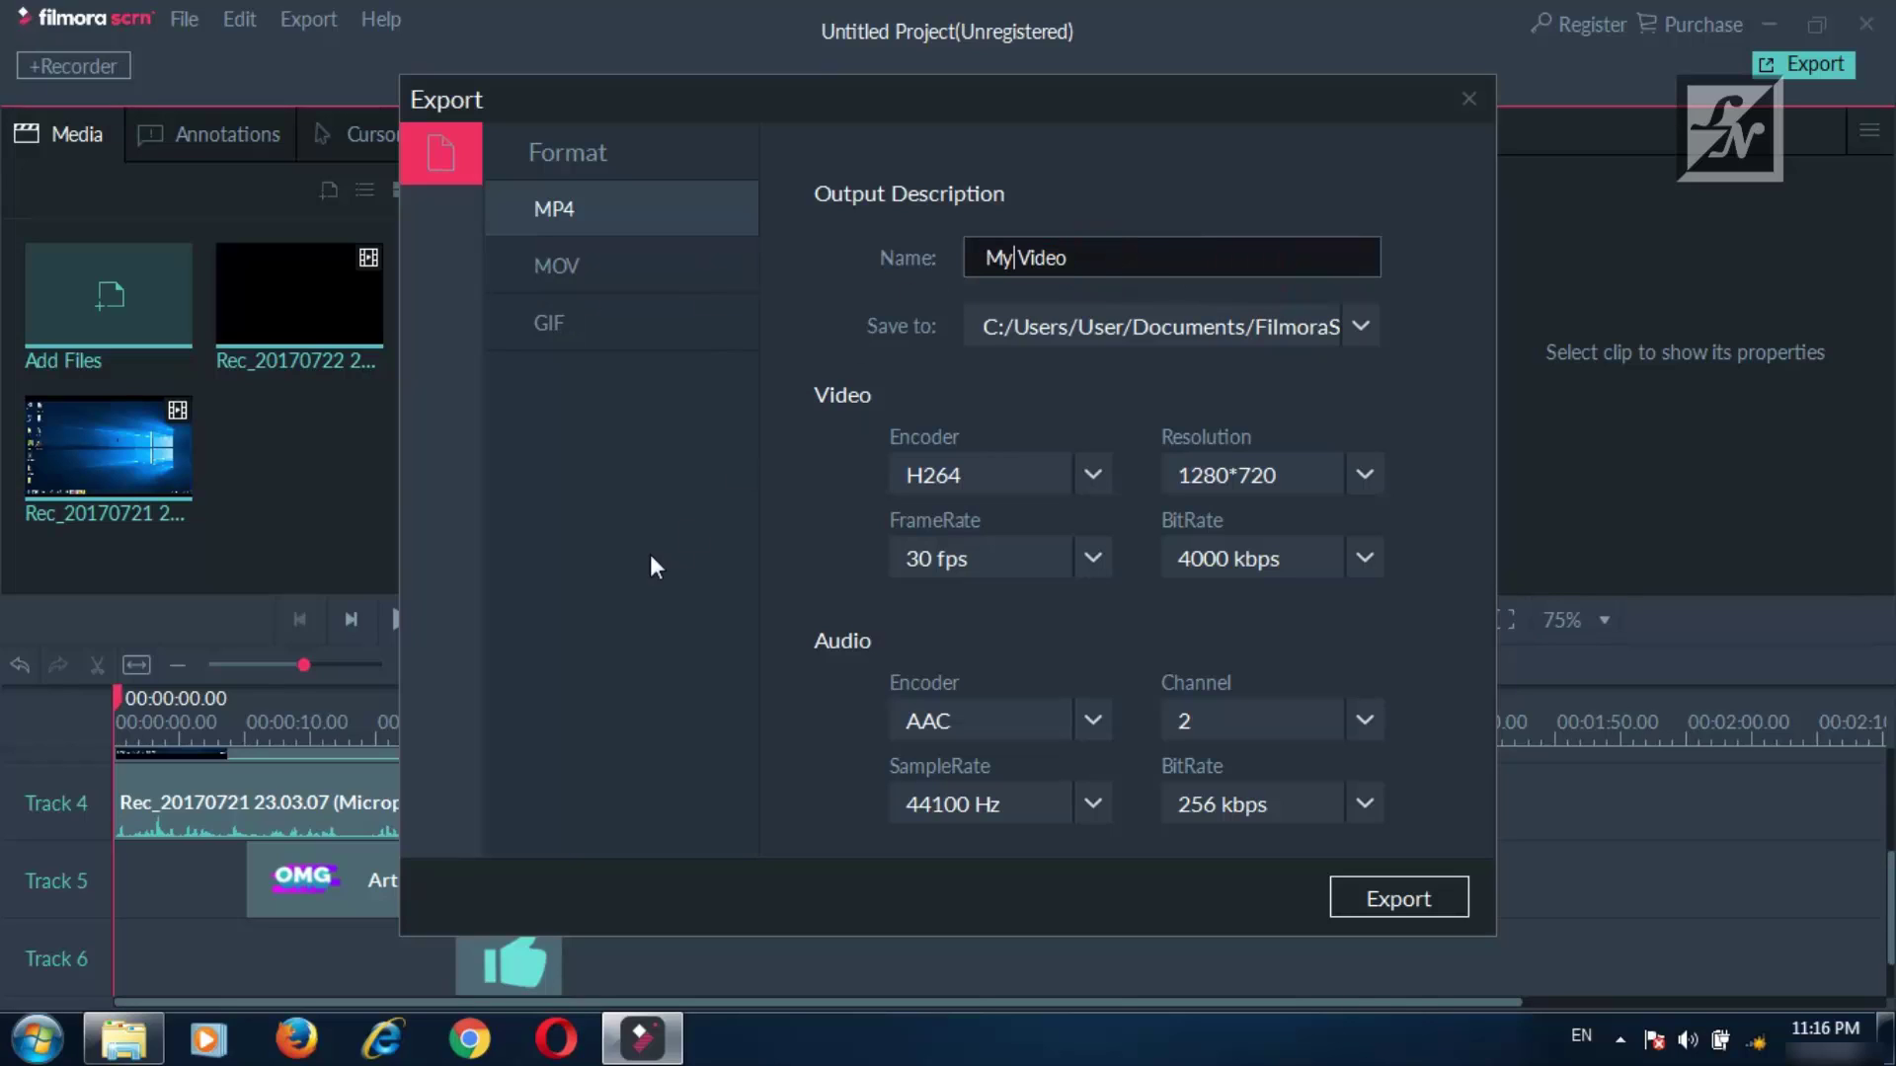
key("Right")
key("Right")
key("Right")
key("Right")
key("Right")
key("Right")
type("game")
Set the export destination to the Template Filmora folder on the Desktop.
left_click(1365, 326)
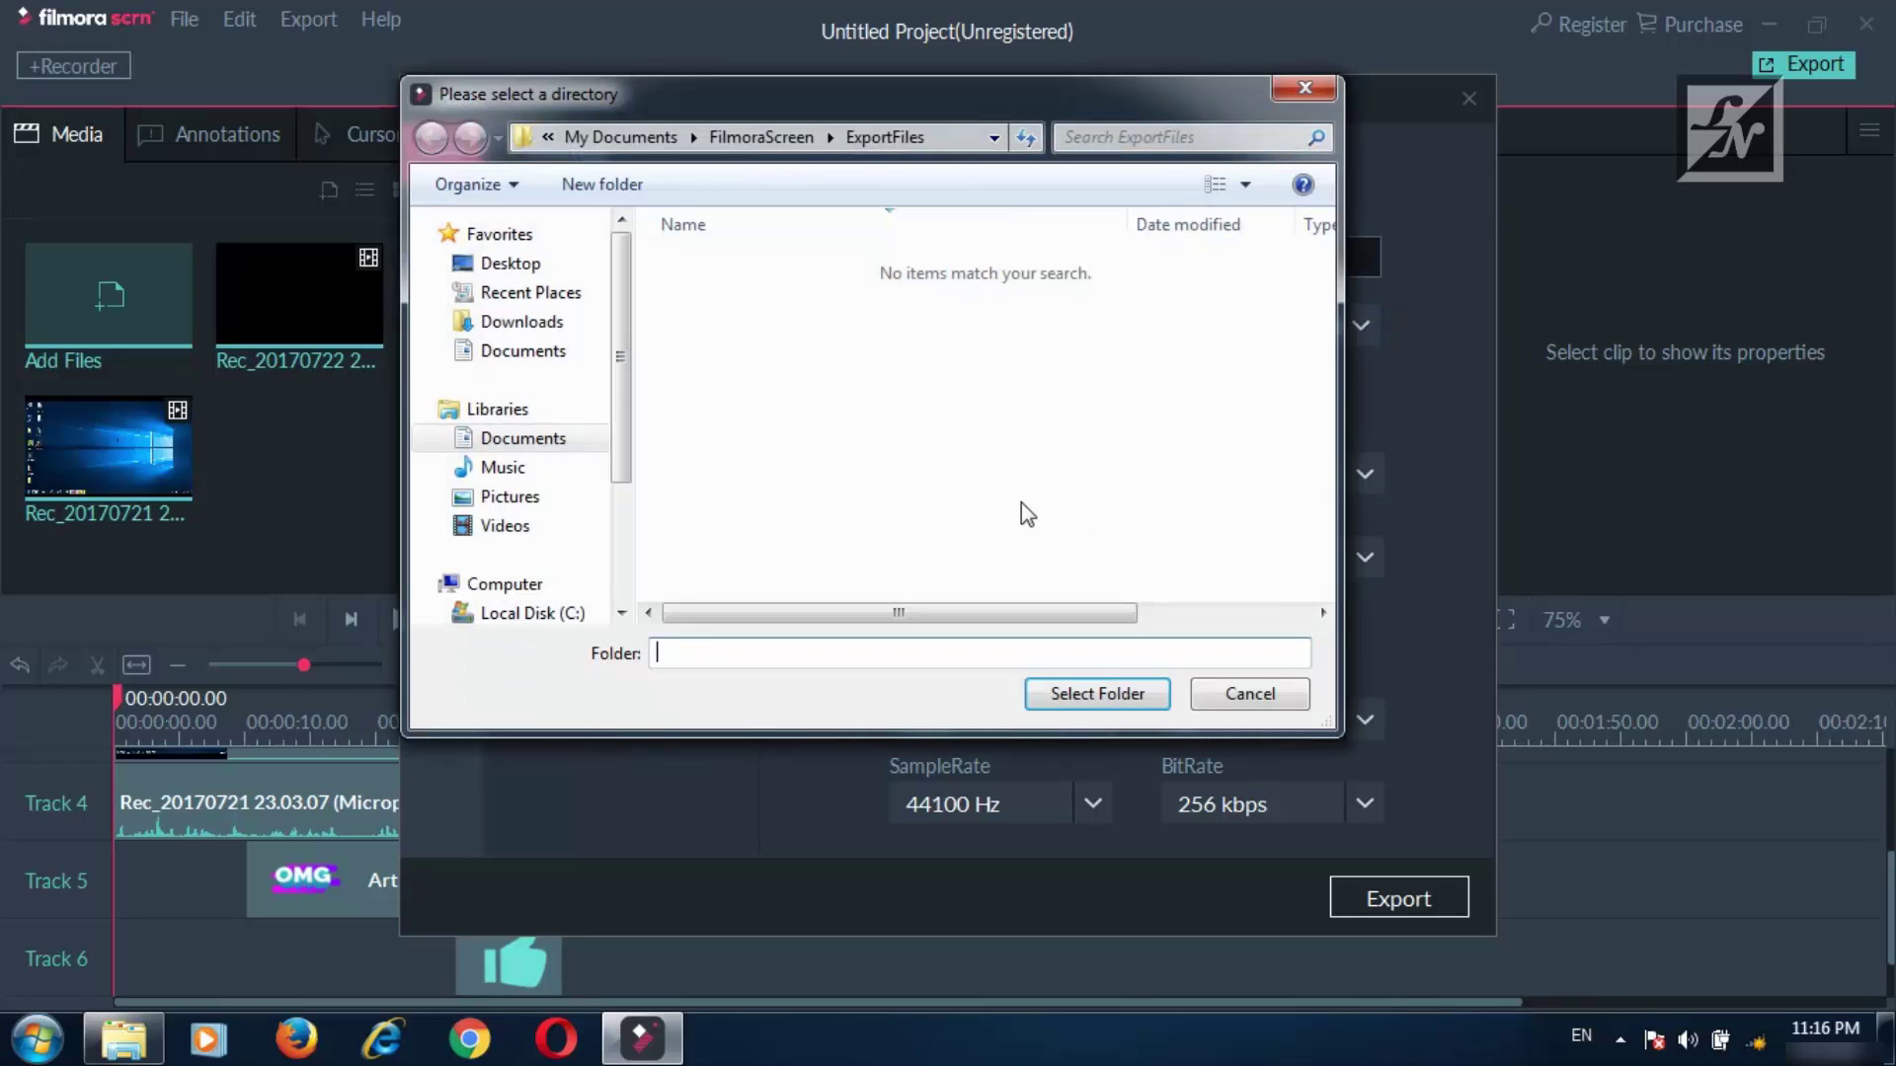
left_click(538, 263)
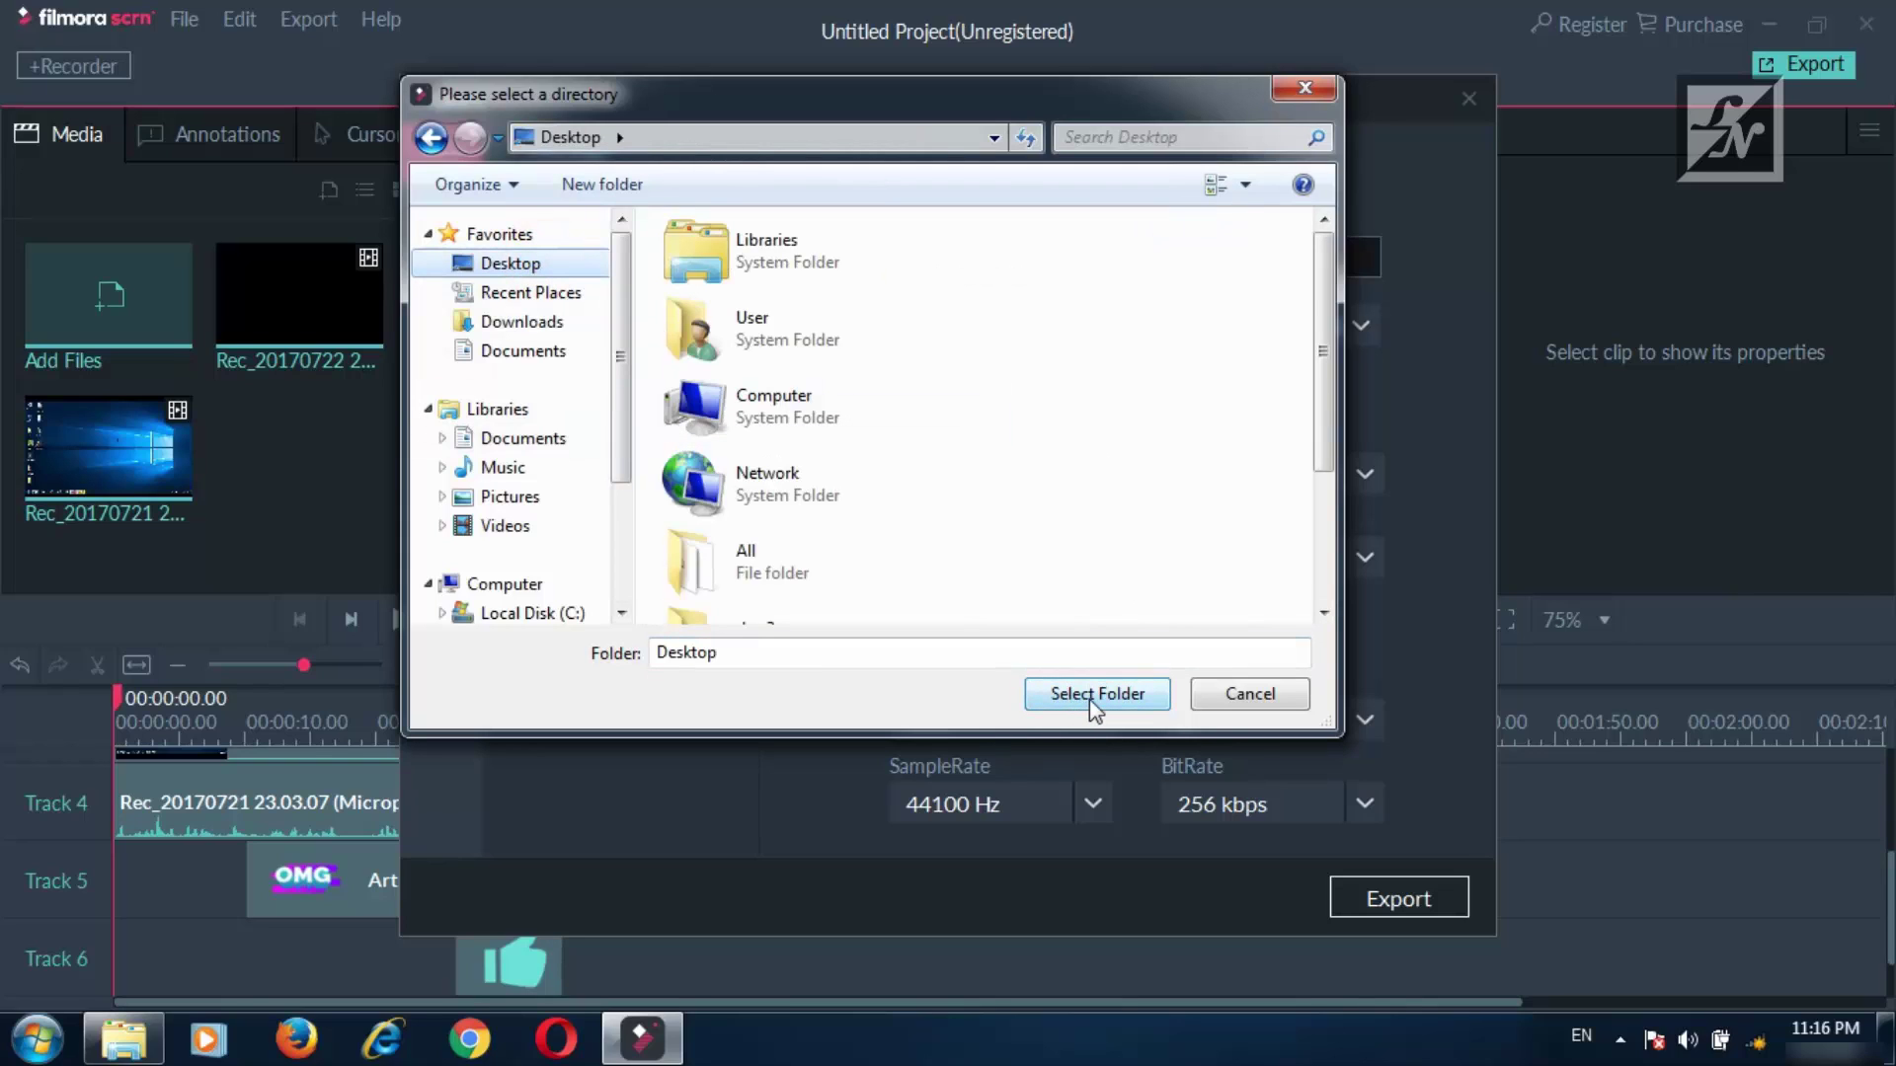
left_click_drag(1326, 301, 1314, 472)
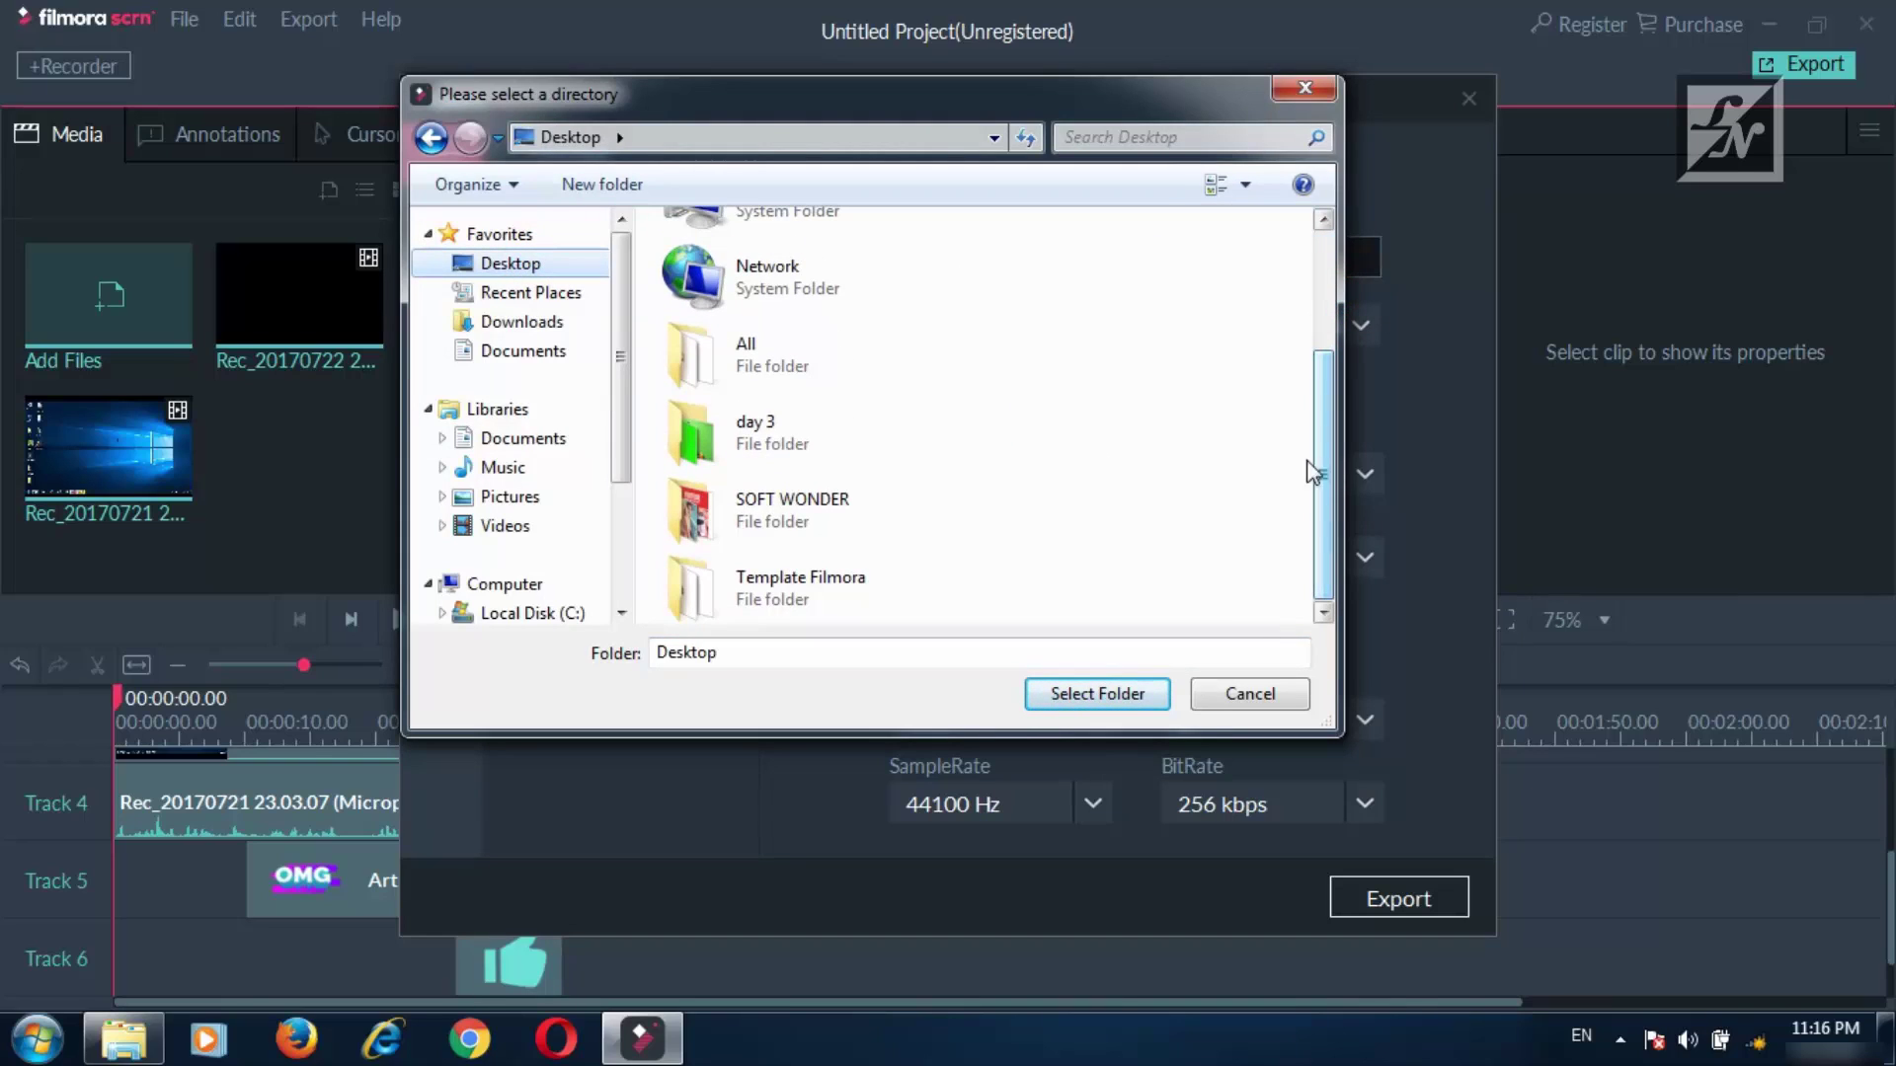
left_click(772, 598)
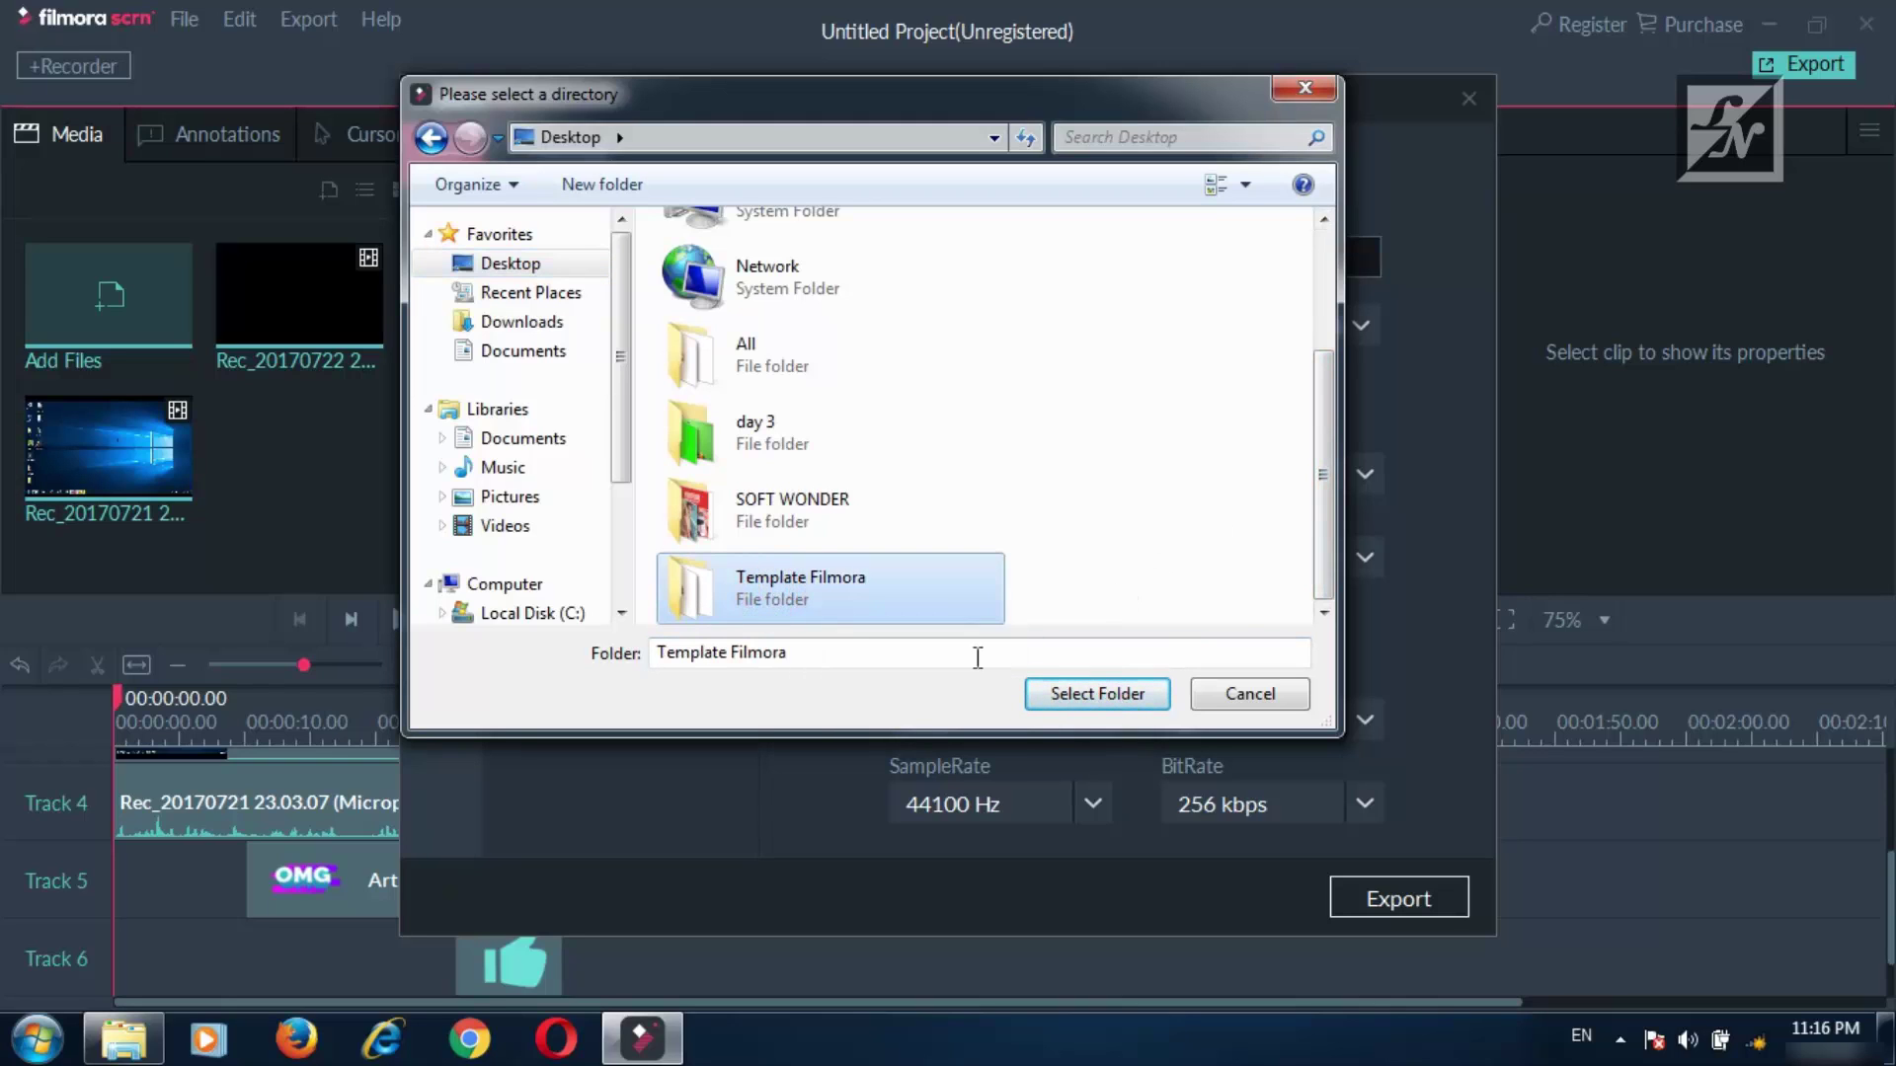
left_click(1068, 705)
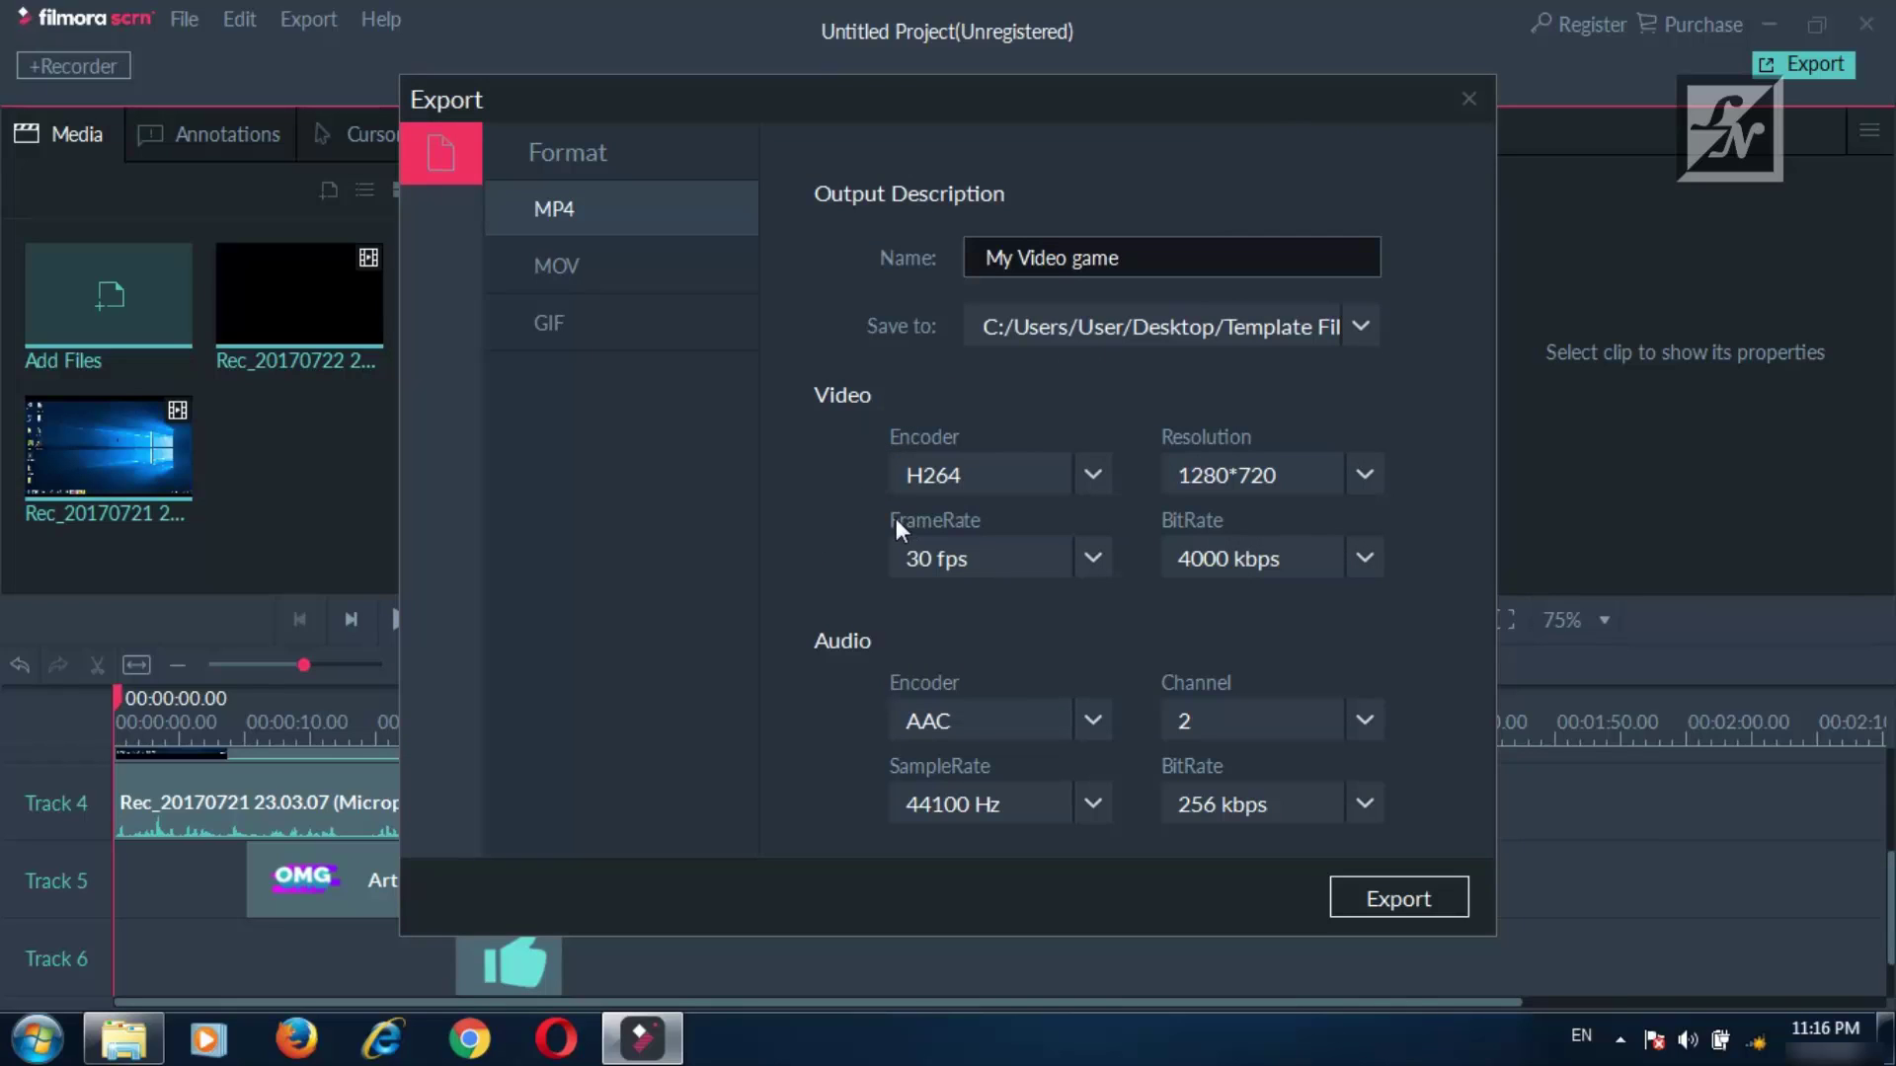
Set the export frame rate to 60 fps and look through the other available frame rates.
left_click(960, 561)
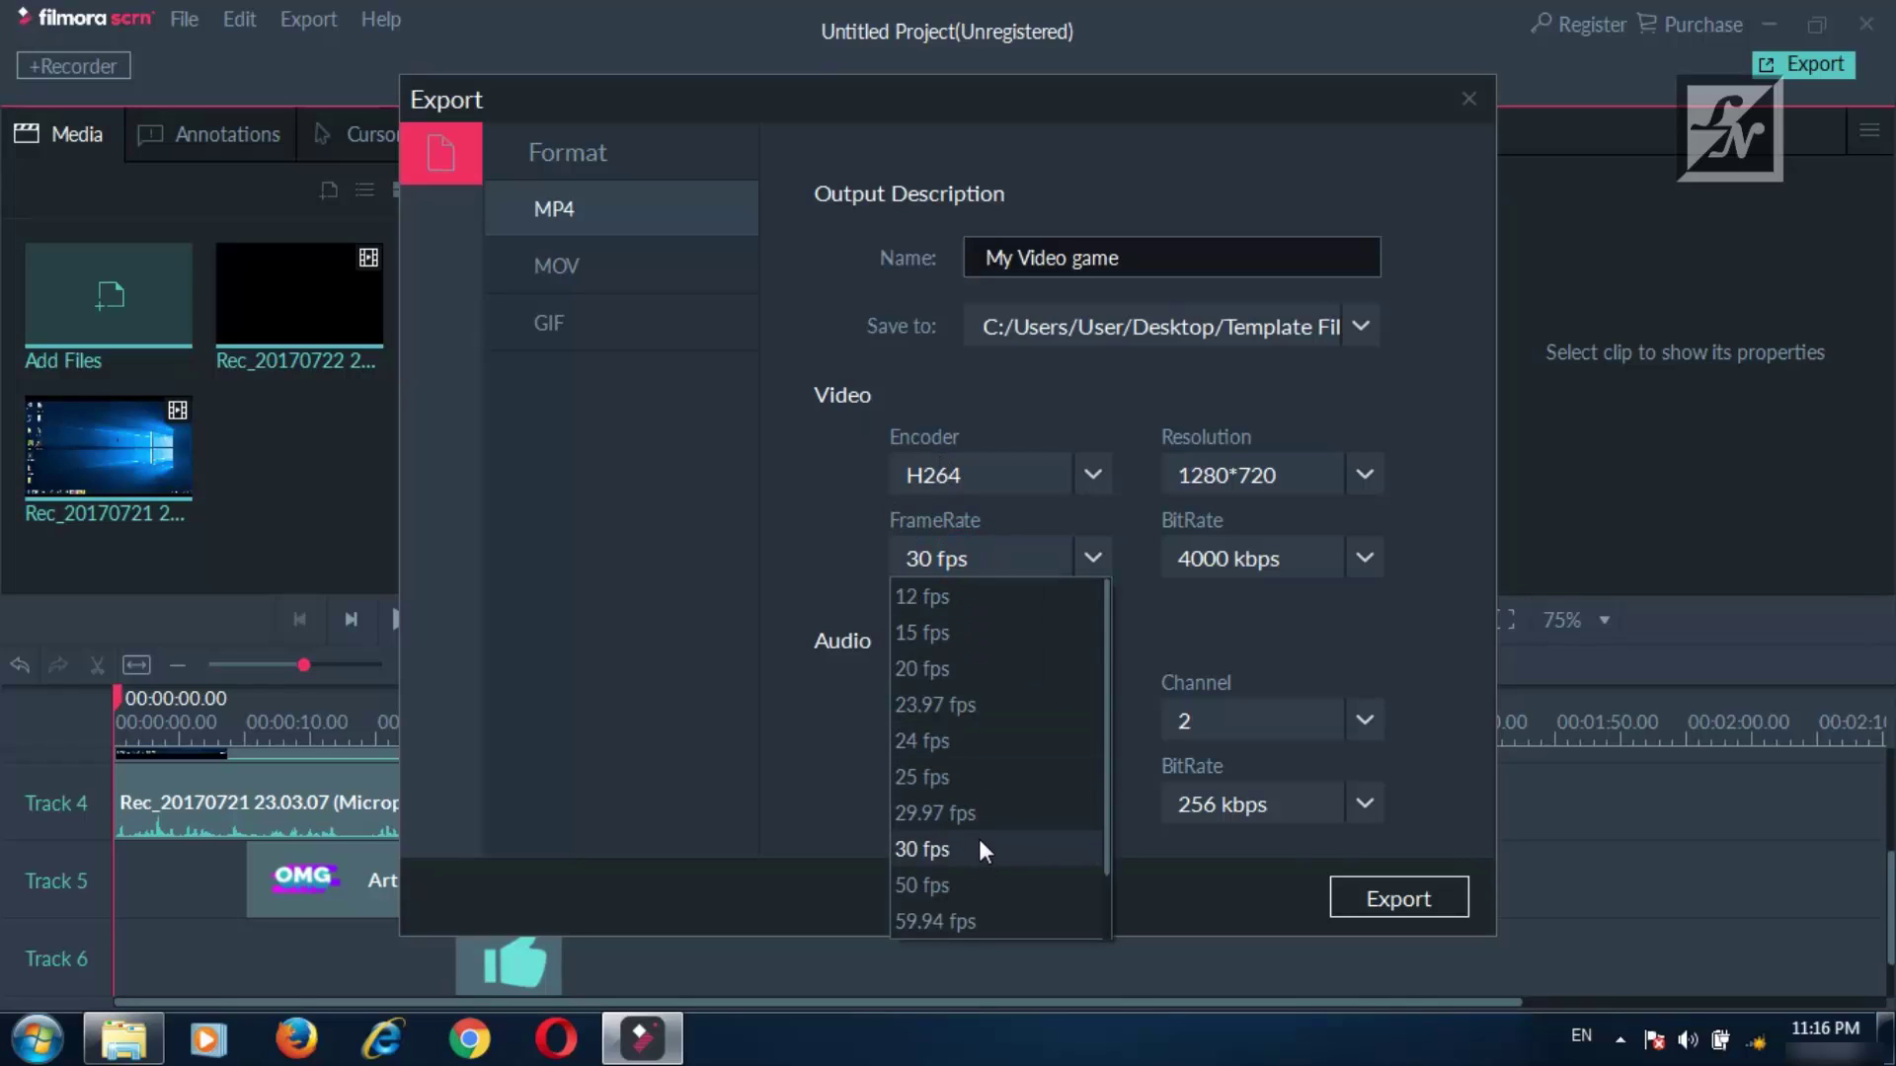
scroll(979, 838, "down", 2)
left_click(964, 887)
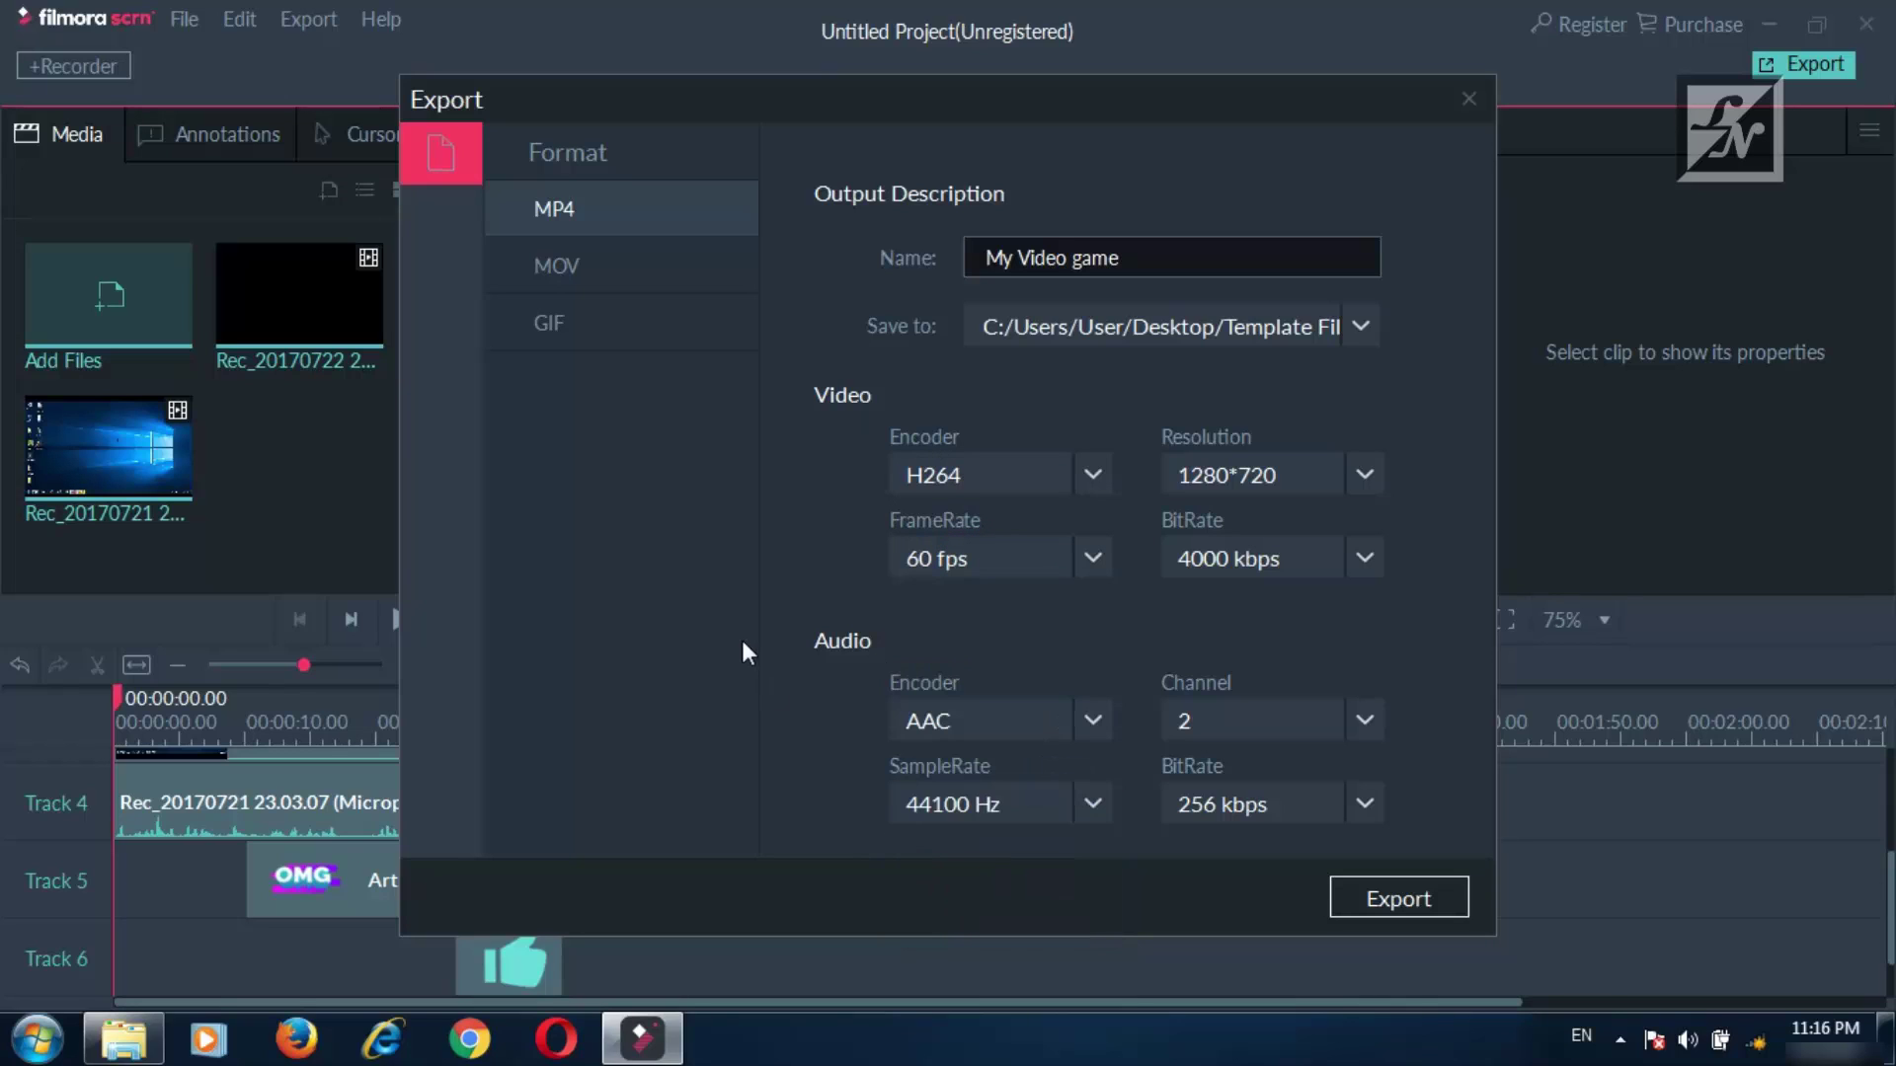
left_click(1022, 563)
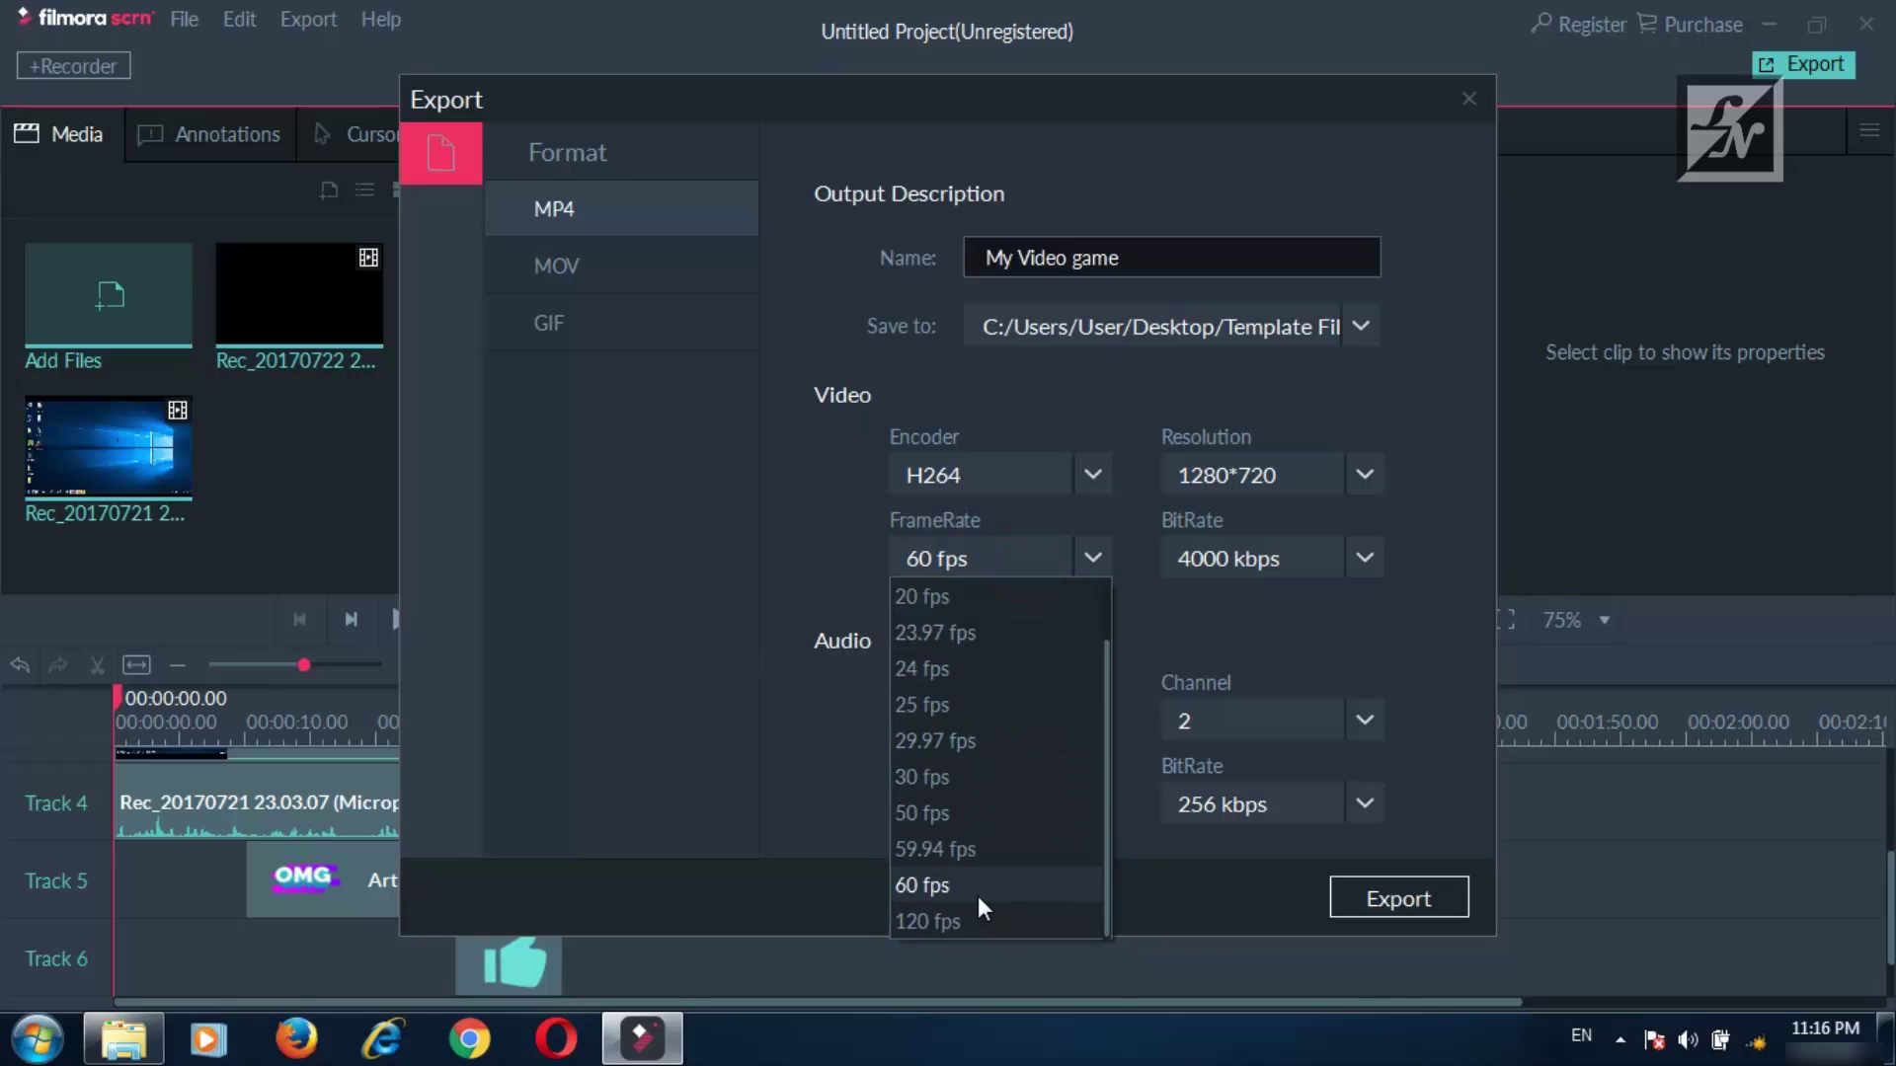
scroll(946, 729, "up", 2)
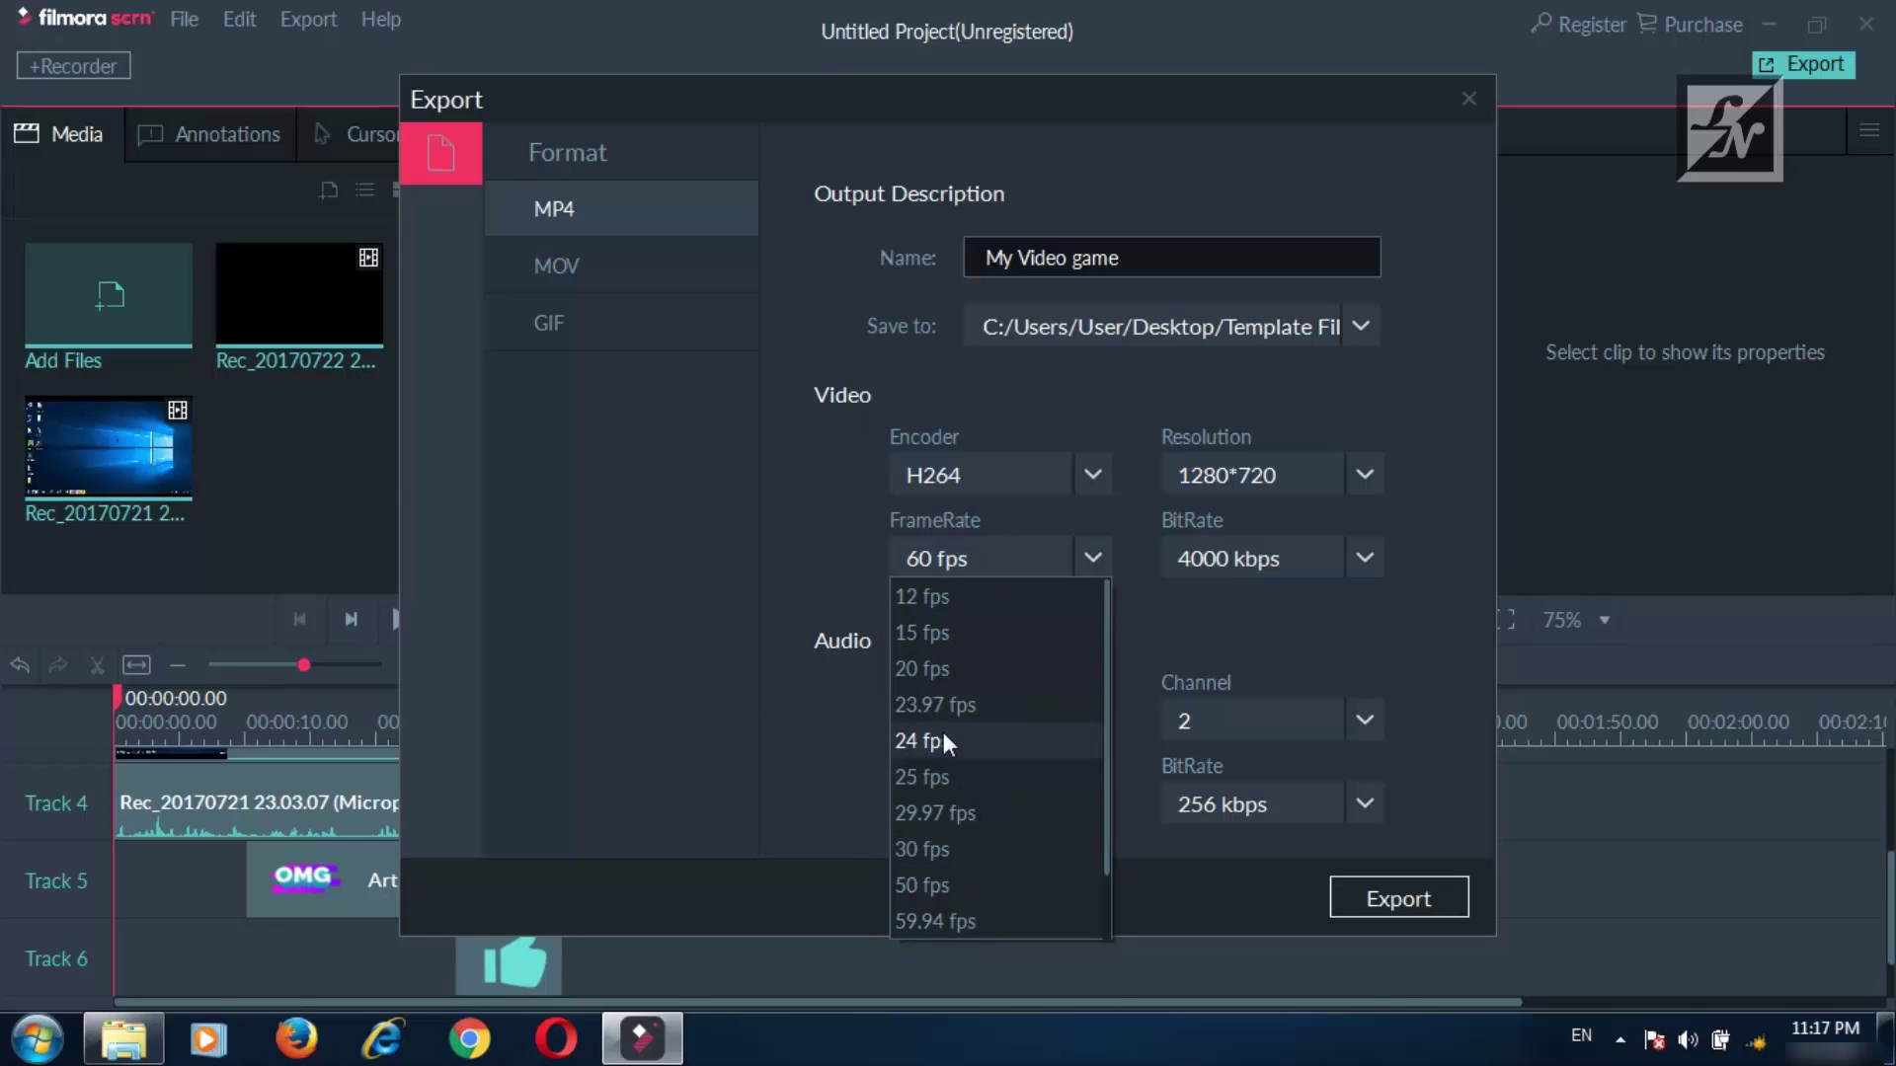
scroll(944, 739, "down", 2)
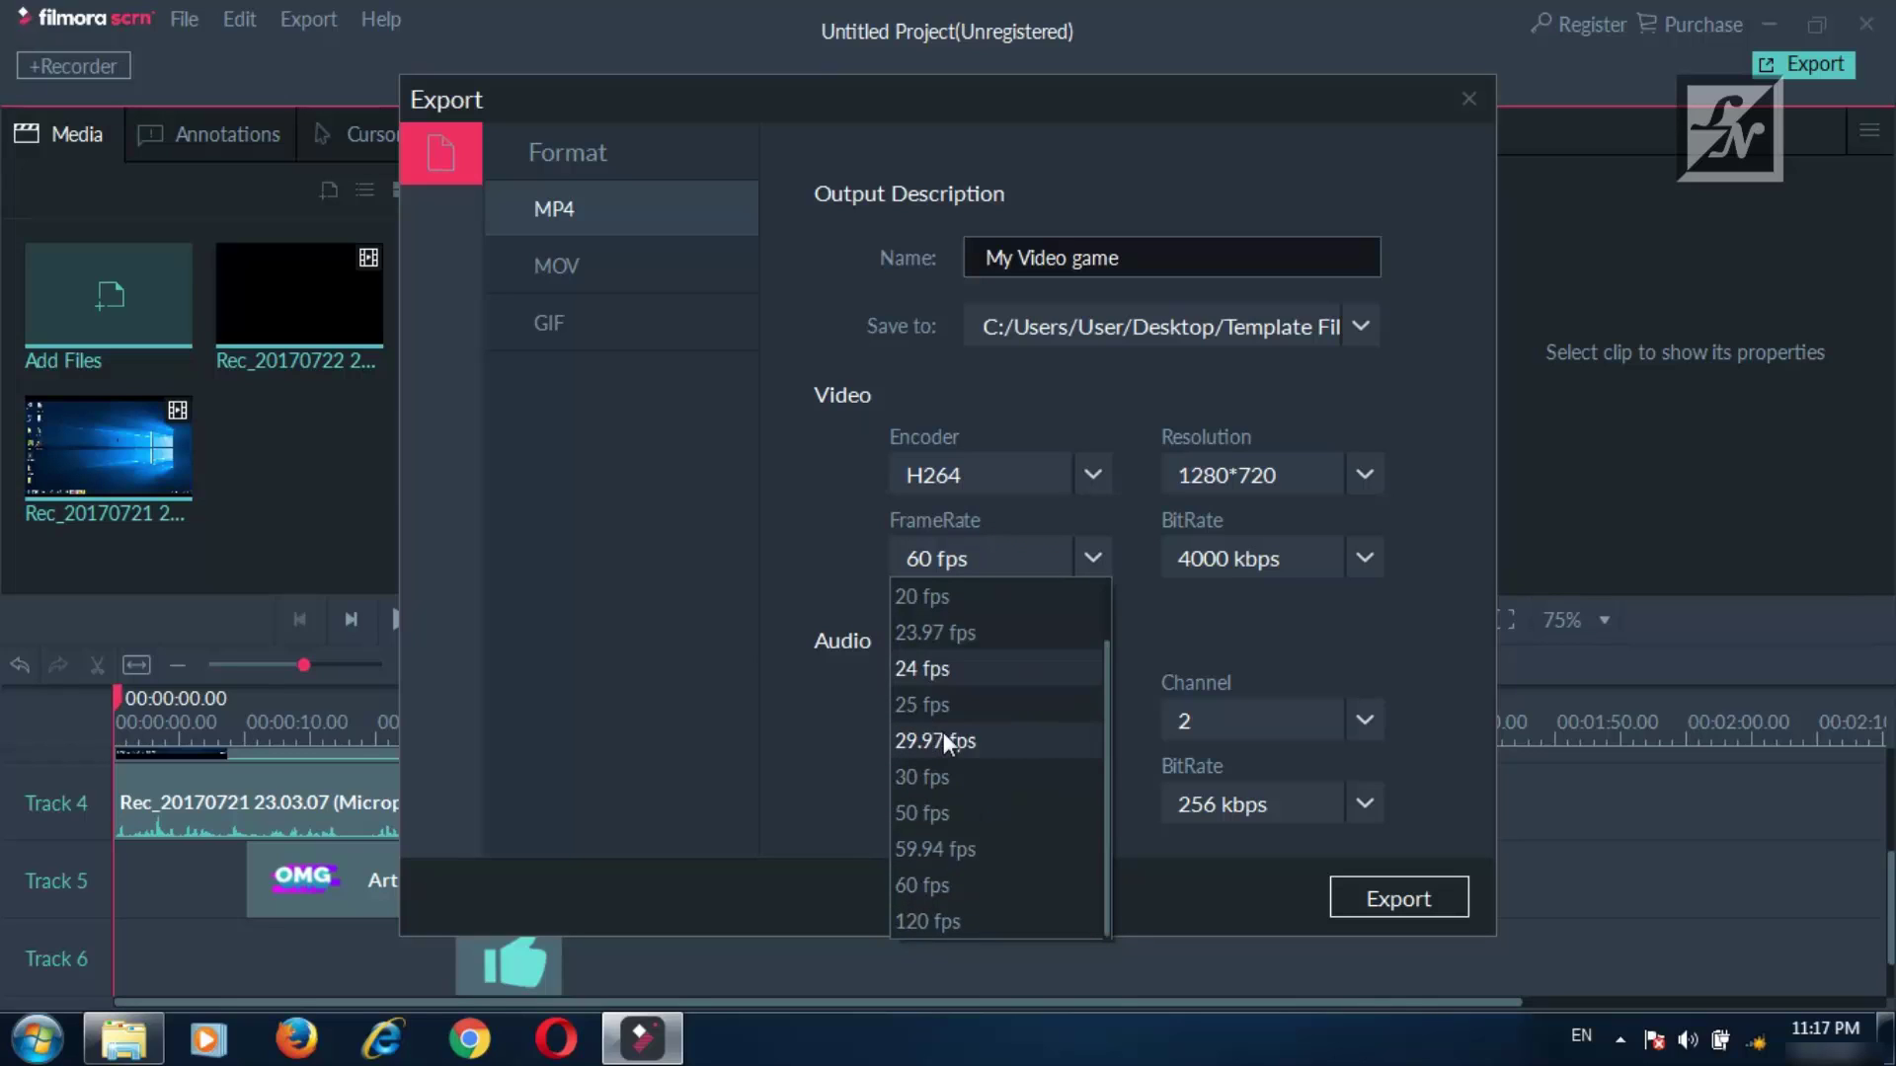
left_click(946, 886)
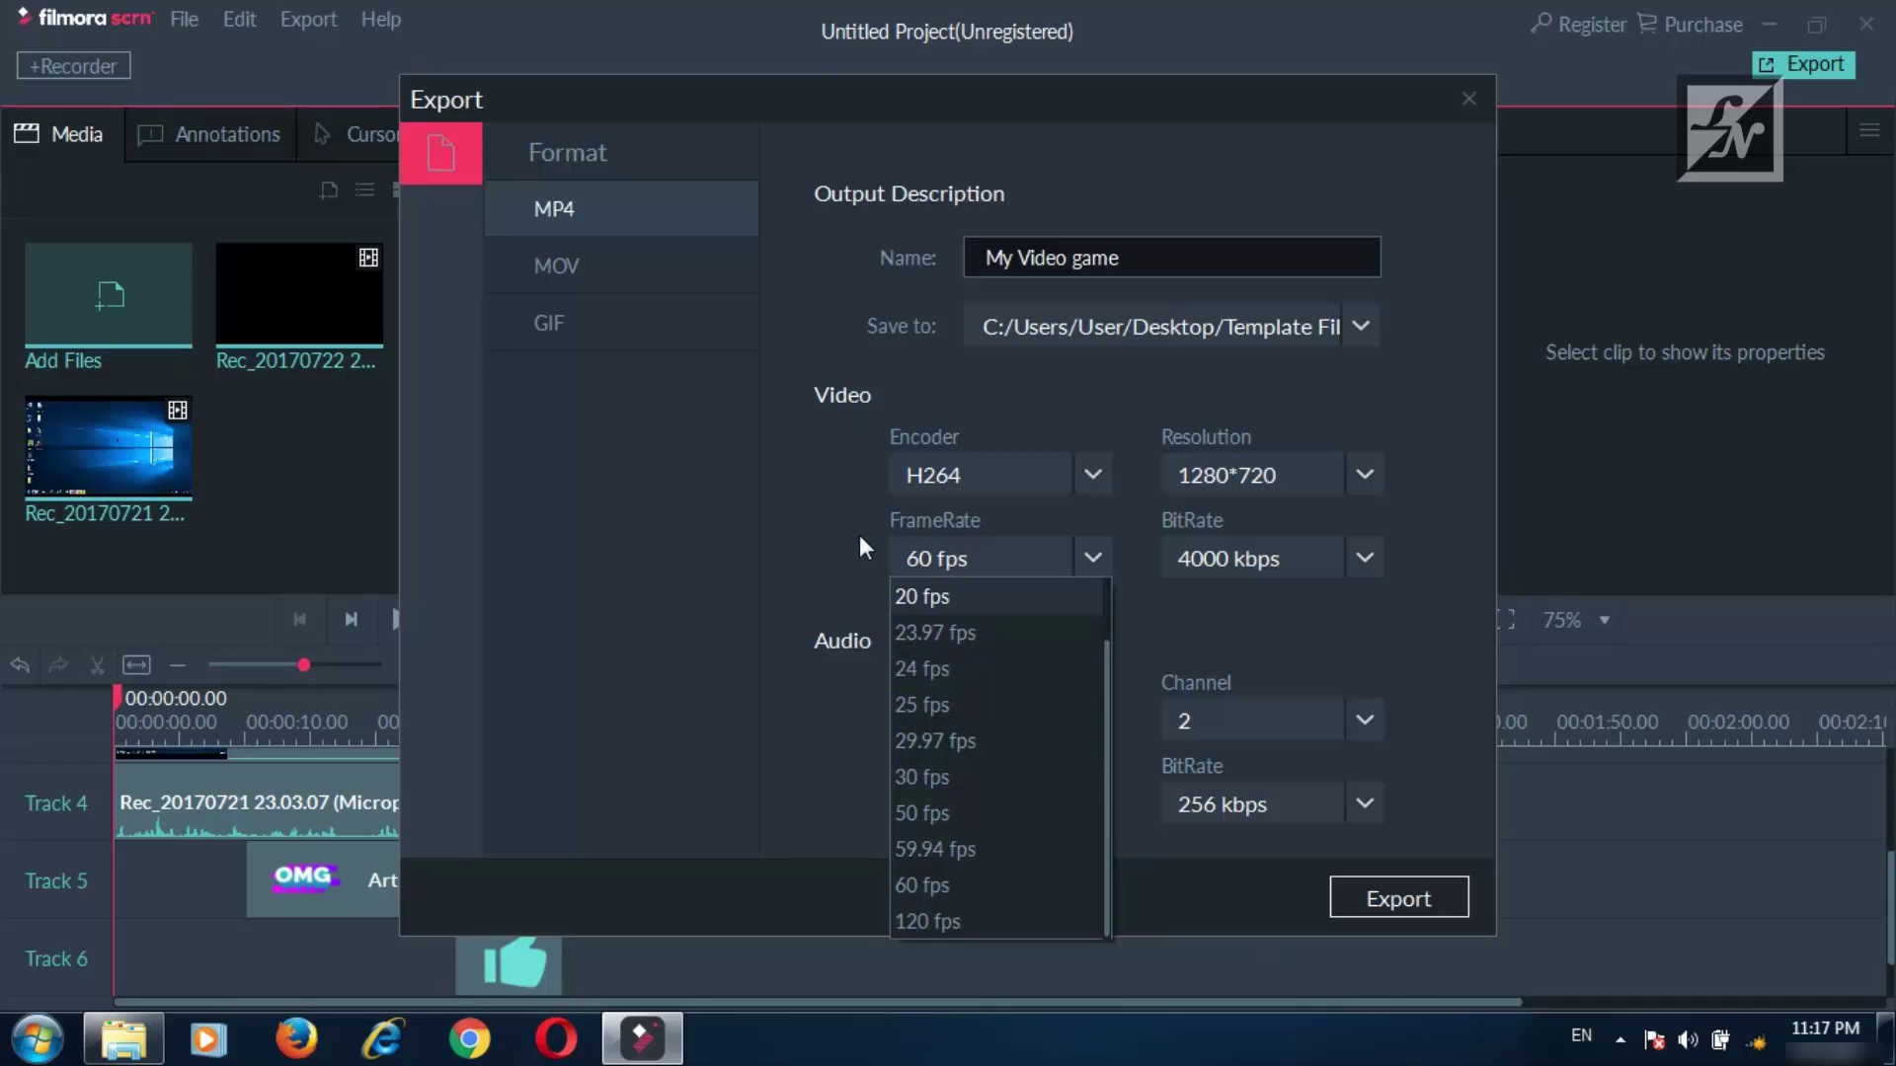
left_click(946, 882)
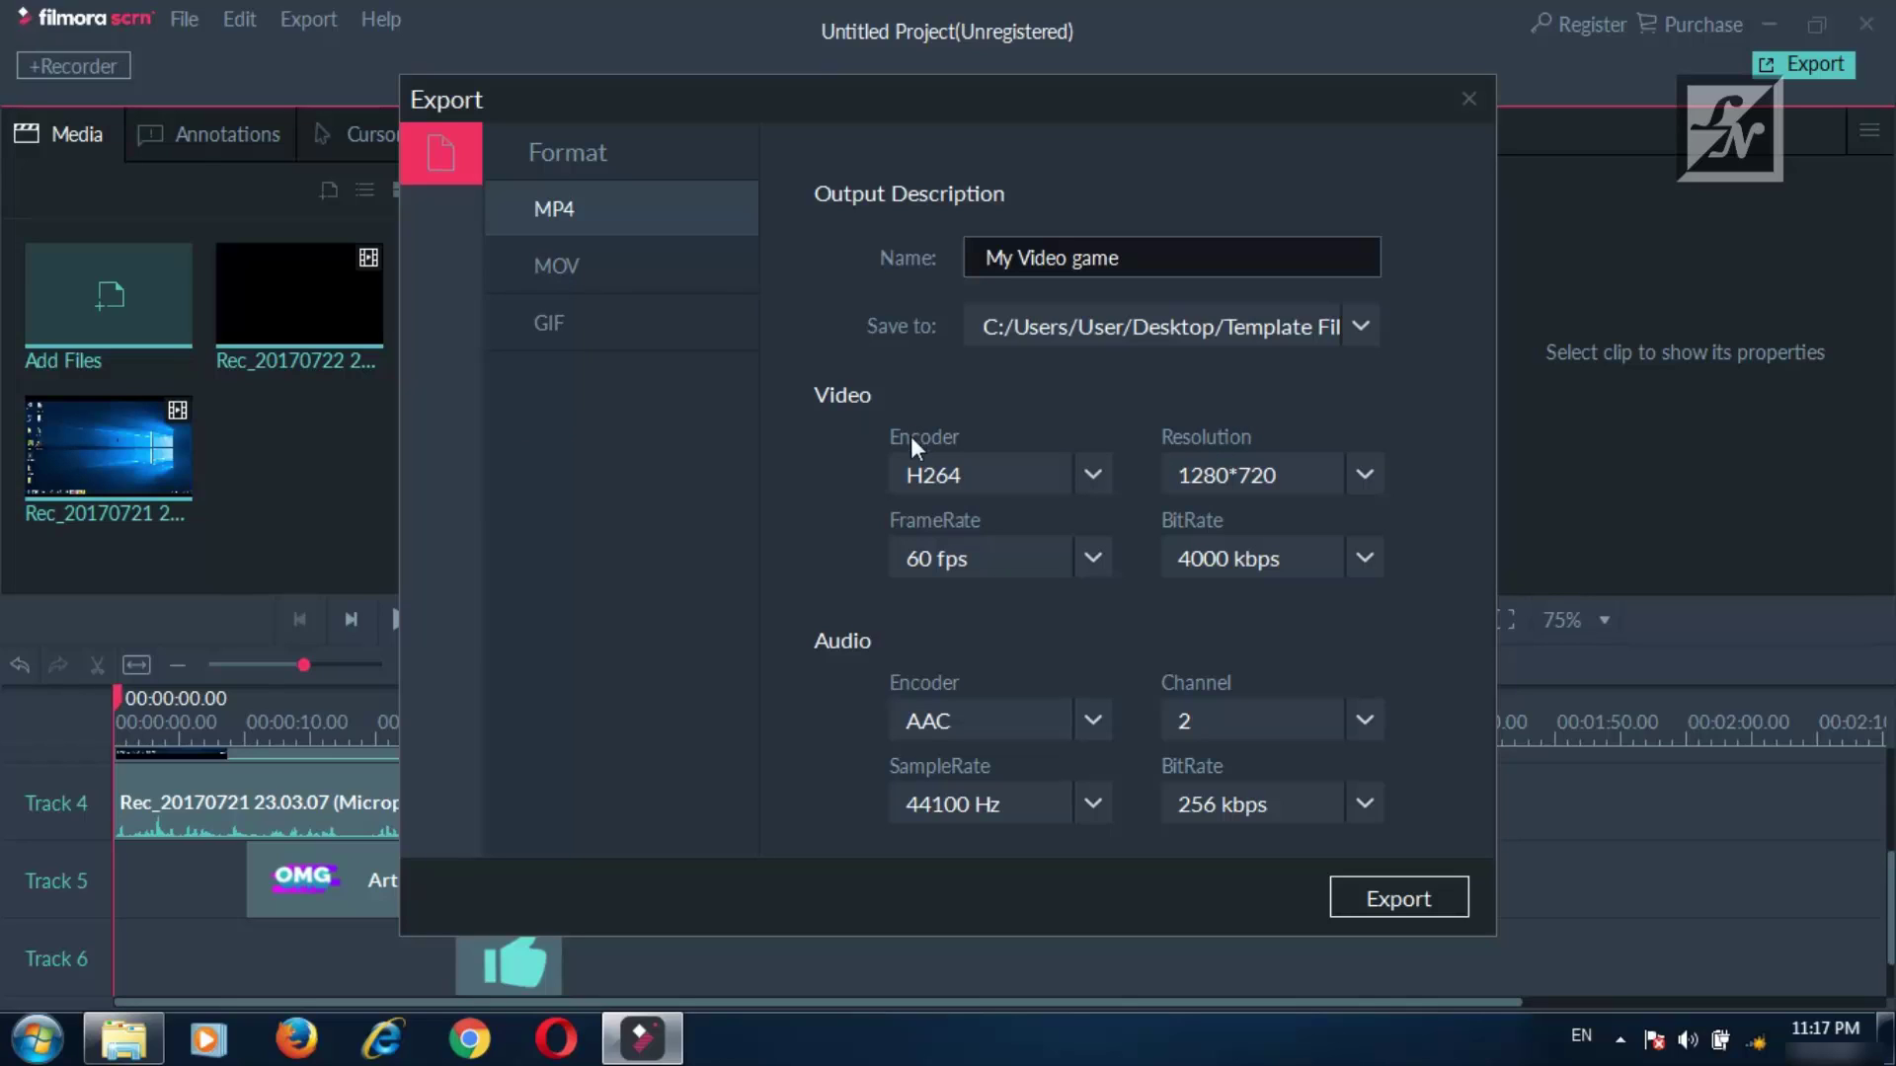
Check the video encoder choices and set the export resolution to 1920*1080.
left_click(1009, 472)
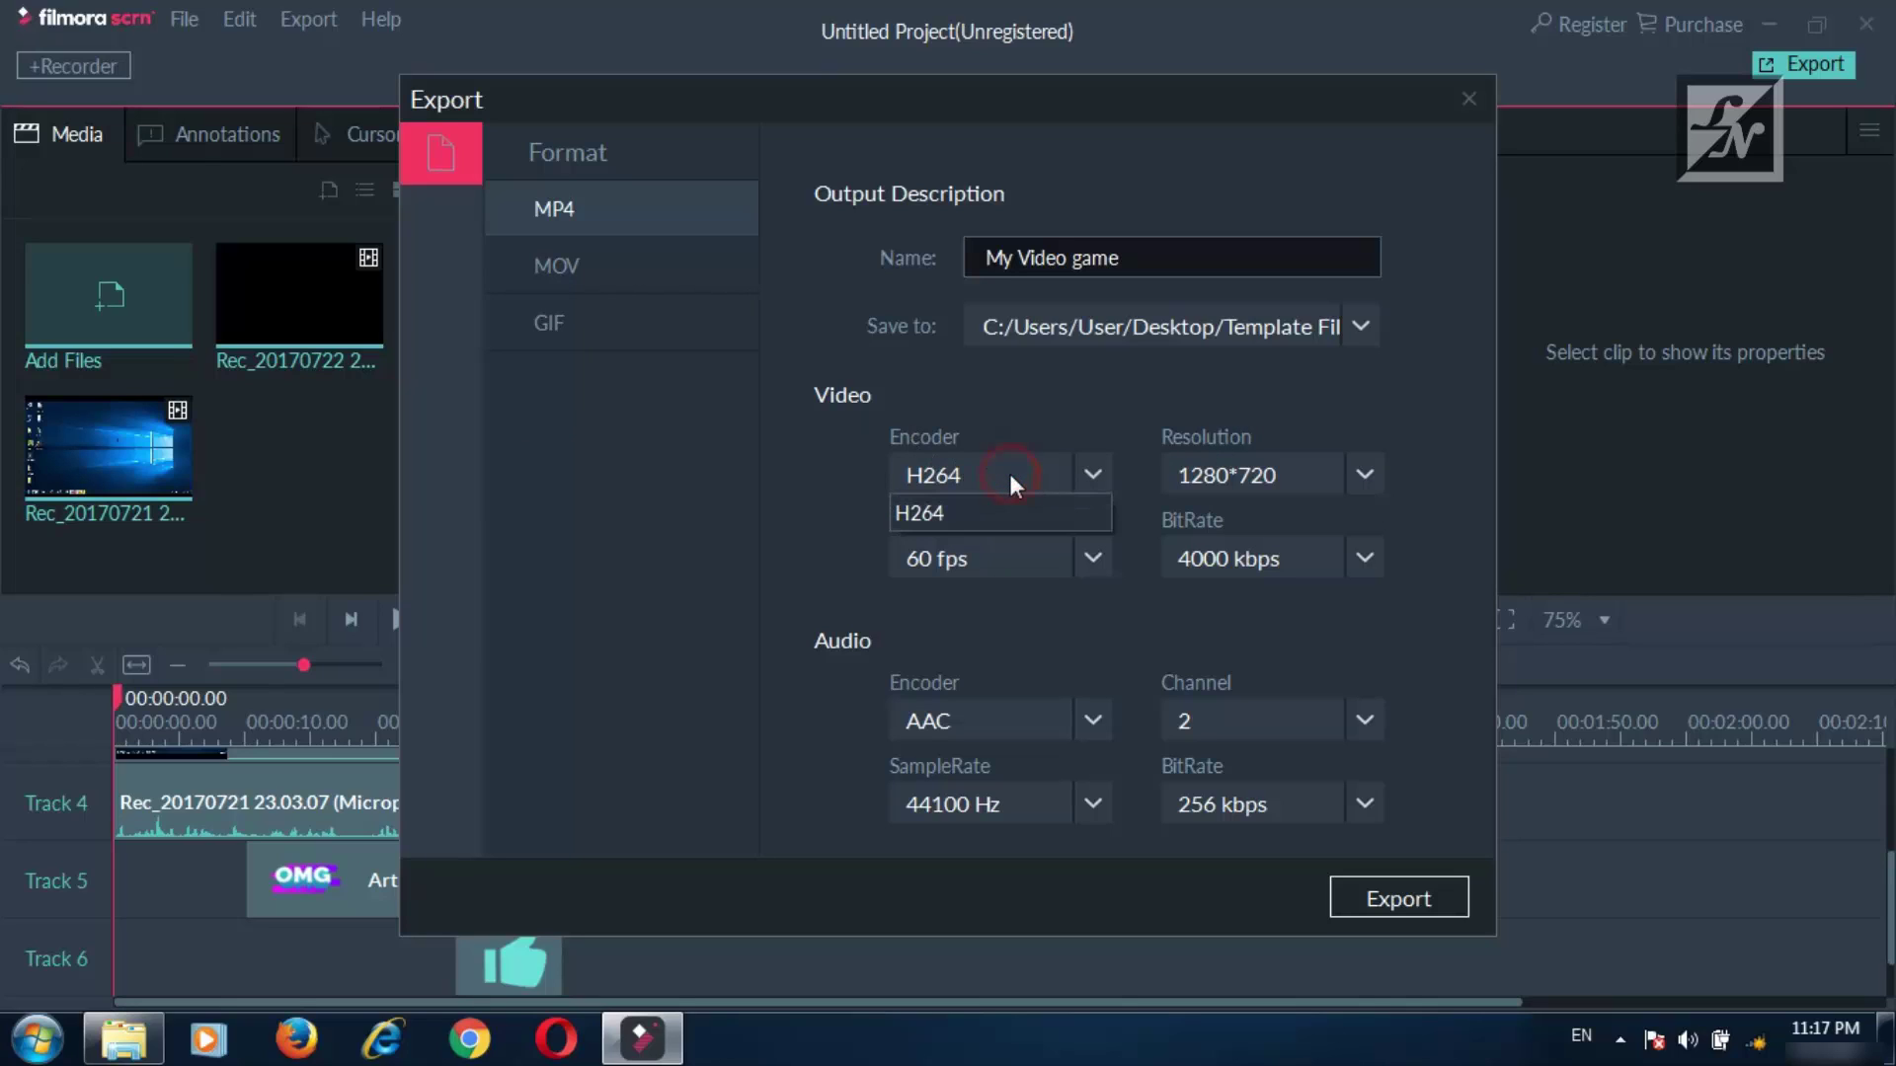
left_click(1049, 407)
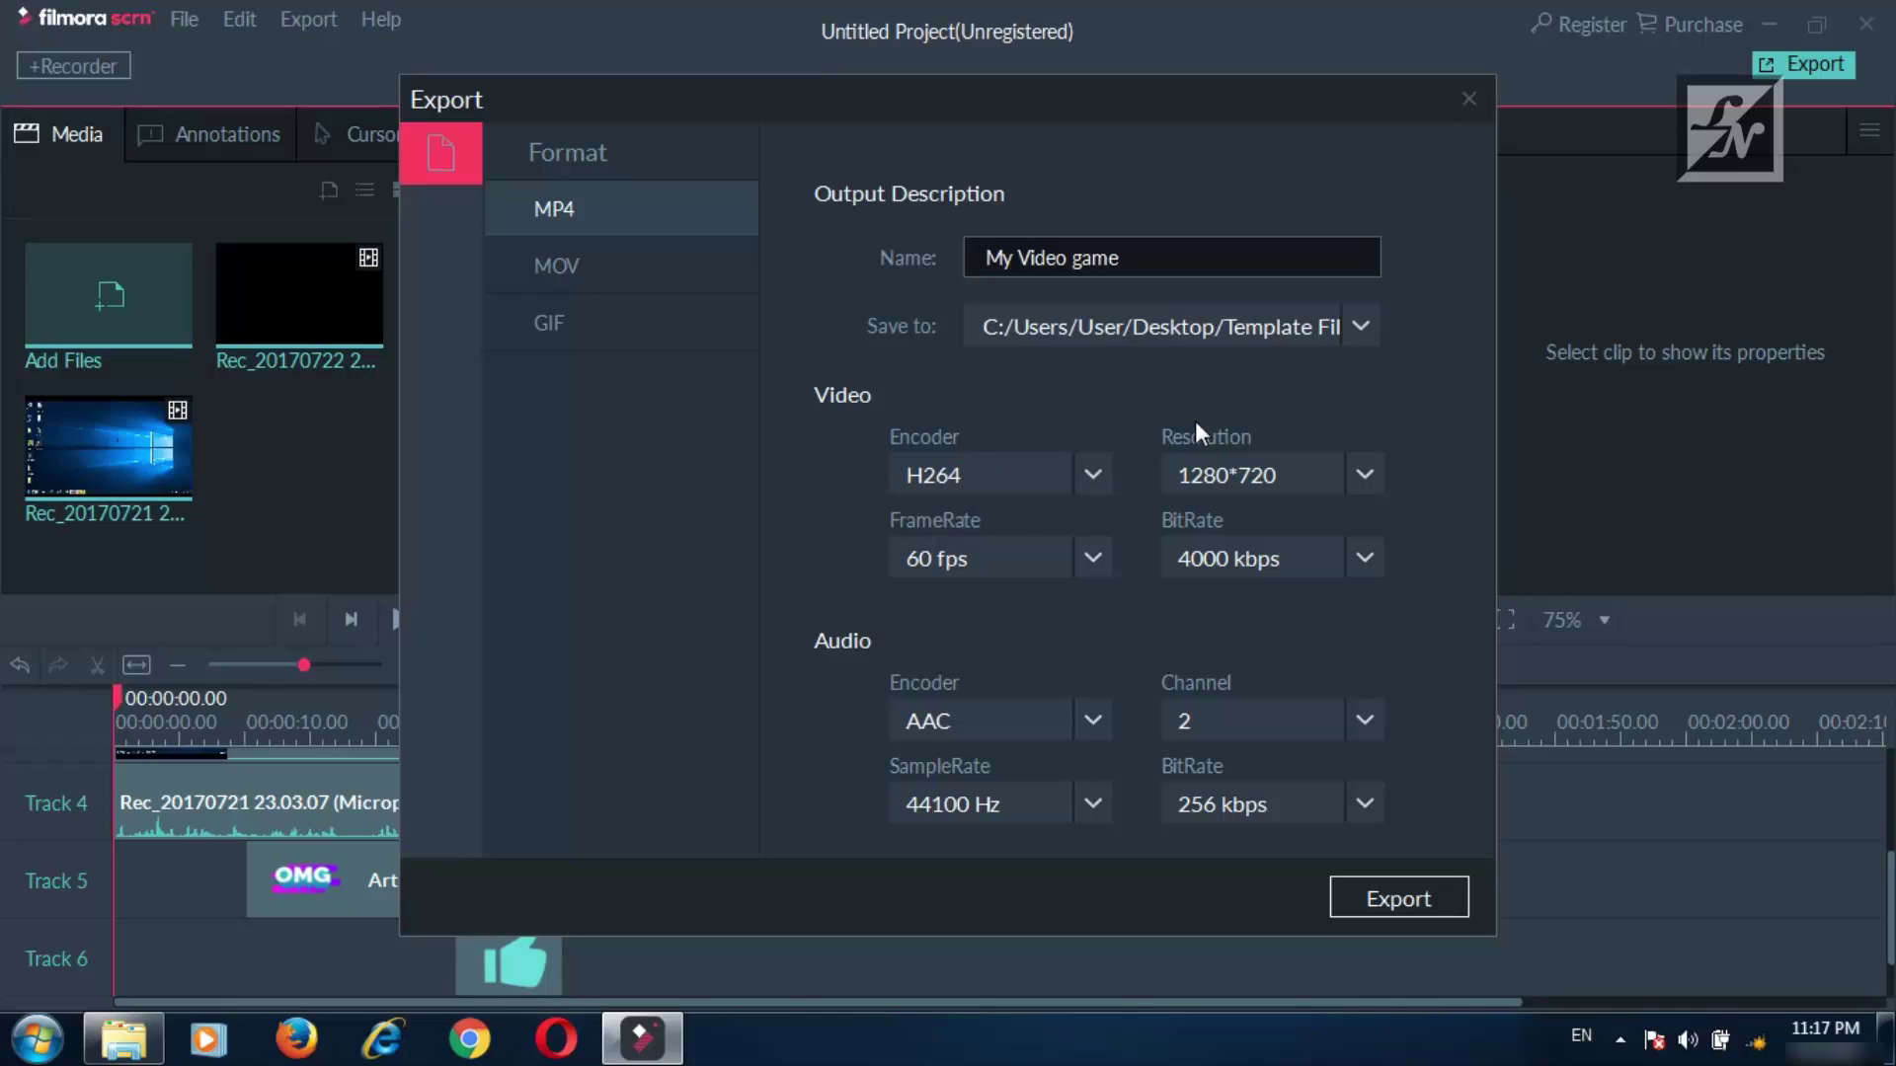
left_click(1375, 478)
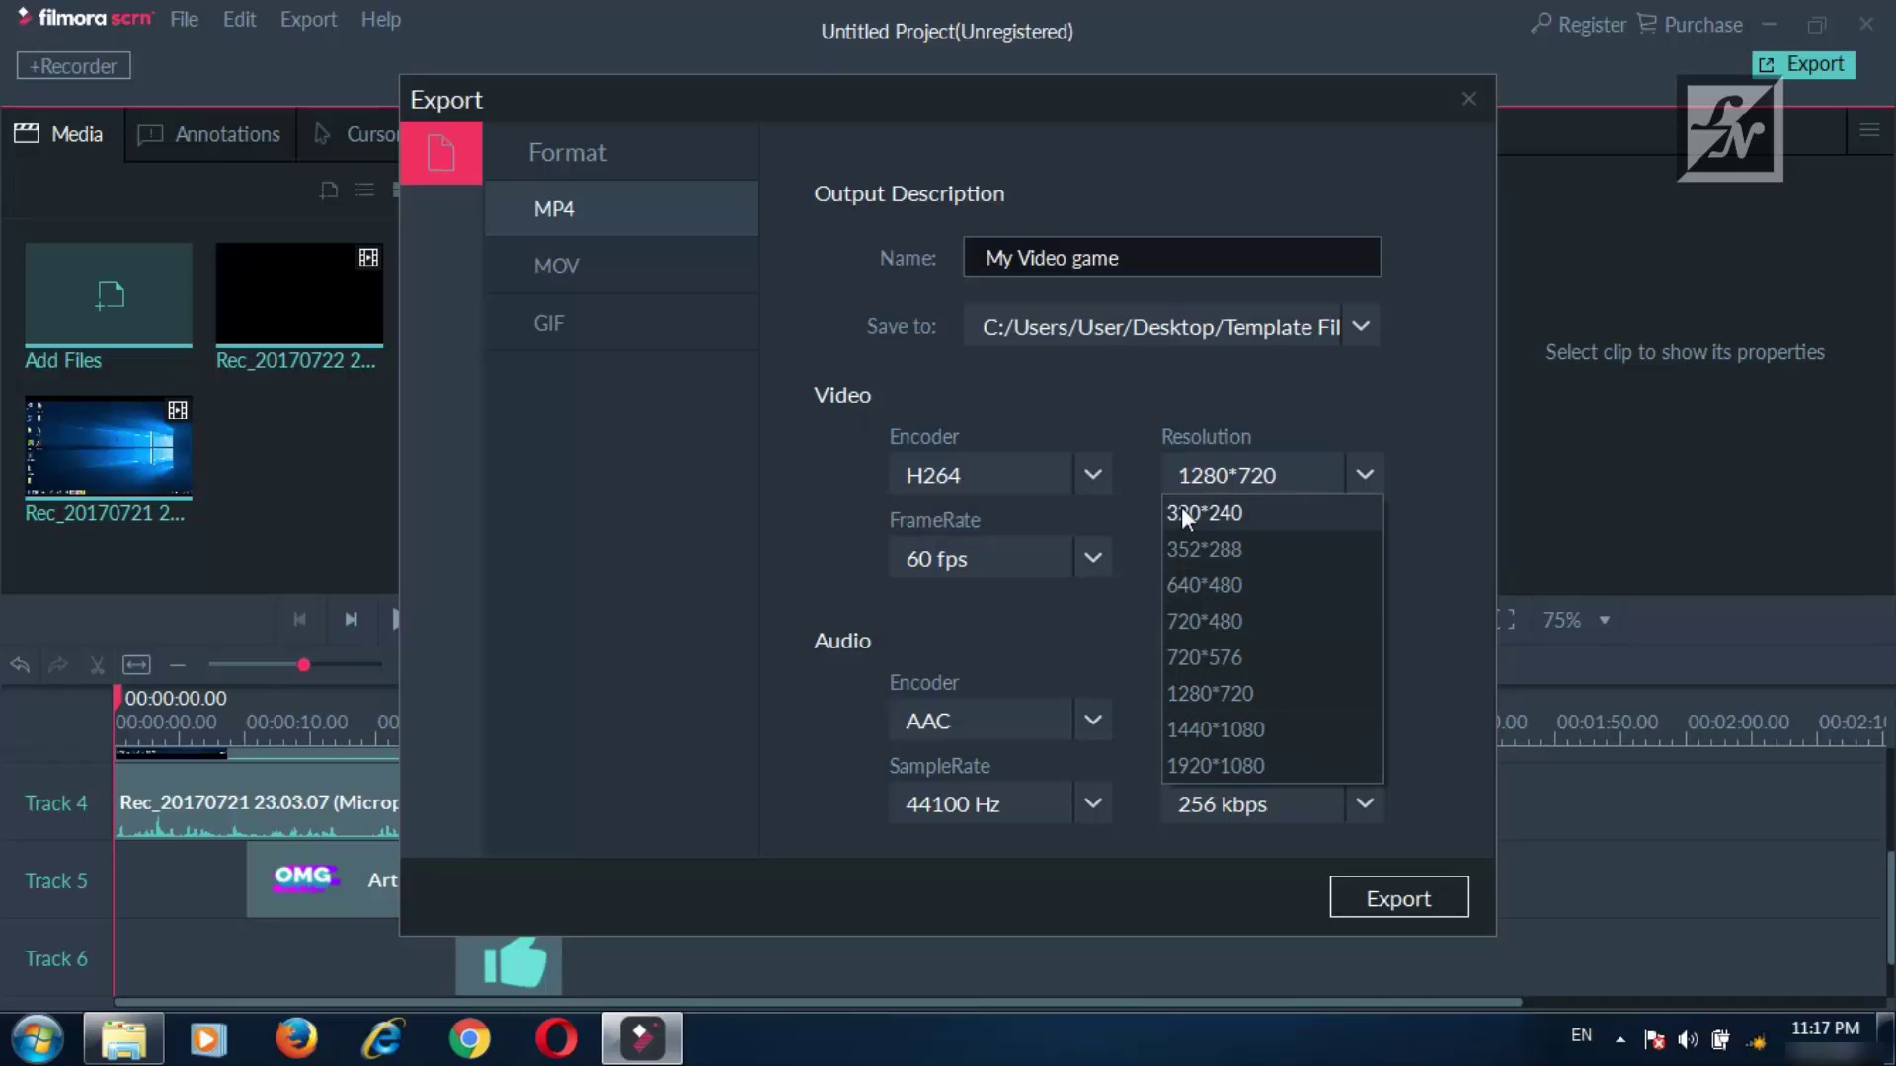
left_click(1223, 766)
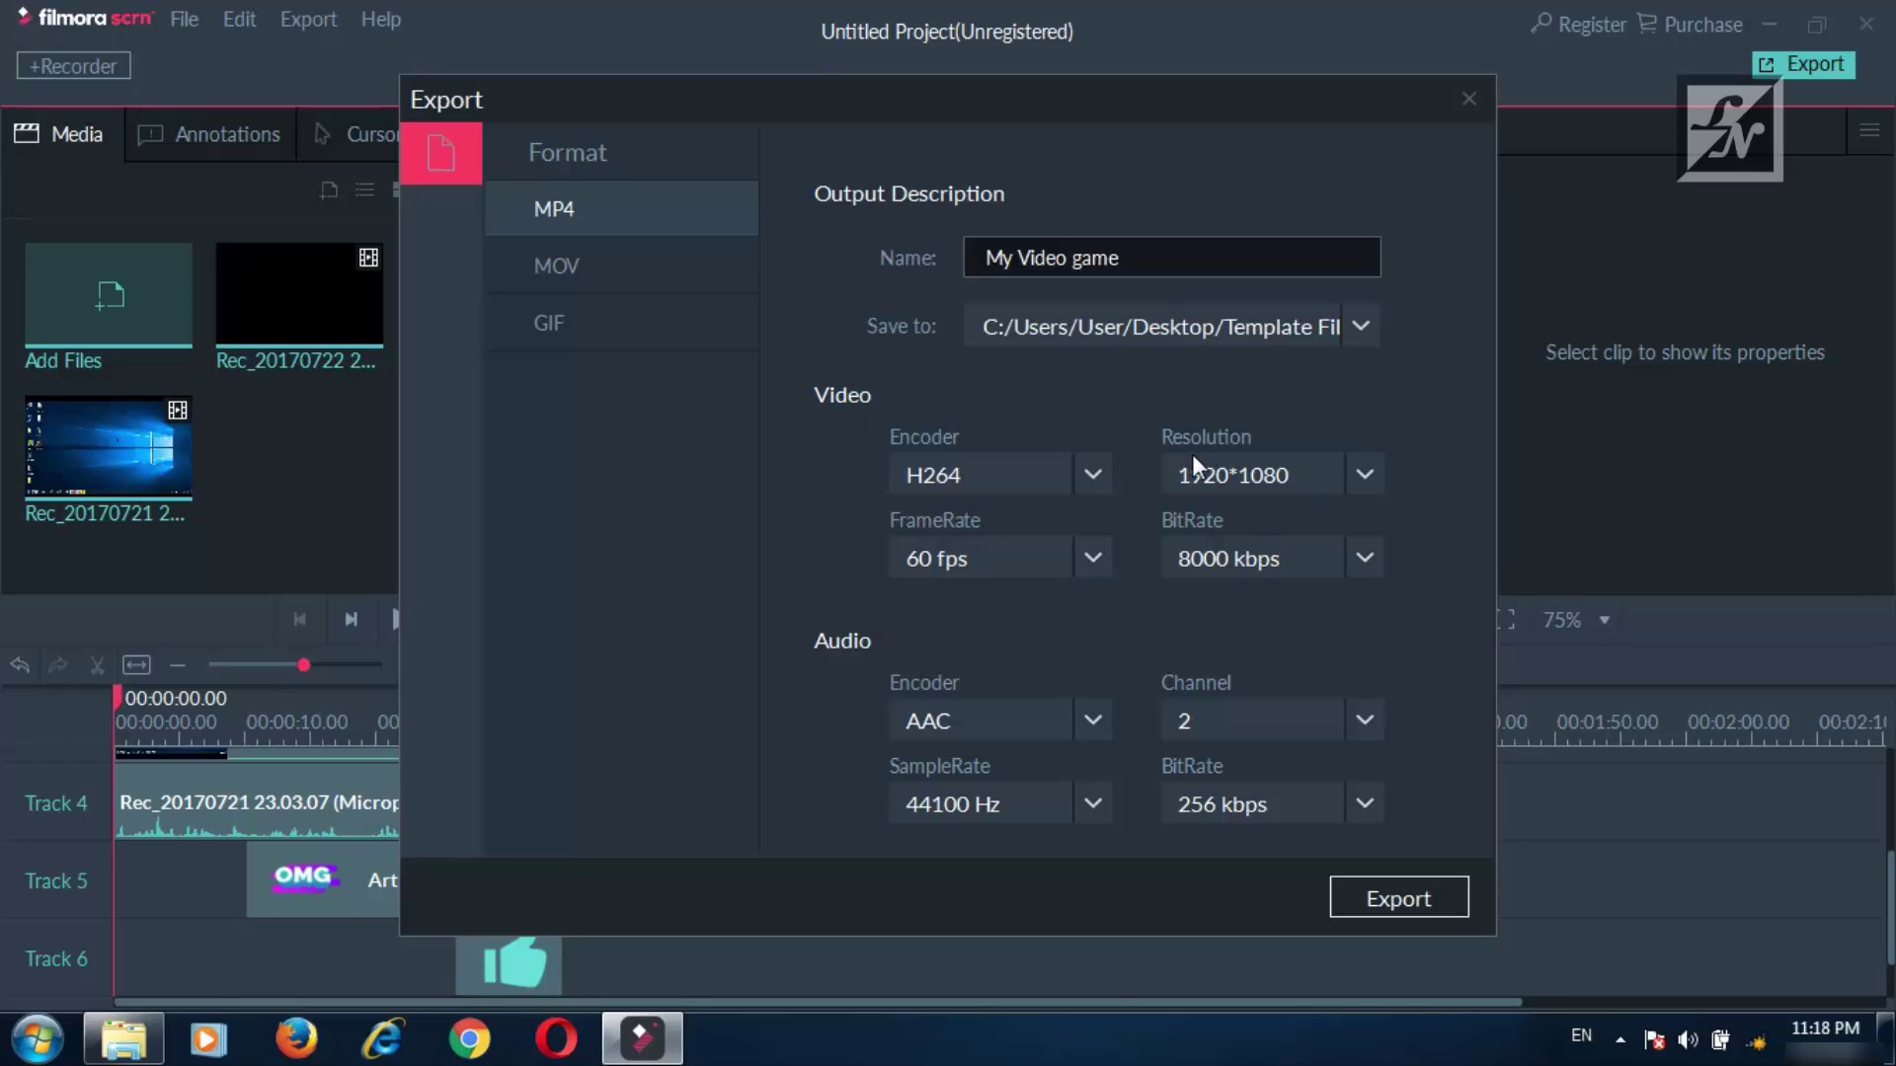
Review the available video bitrate options without choosing a different one.
left_click(1372, 558)
left_click(1432, 517)
left_click(1377, 558)
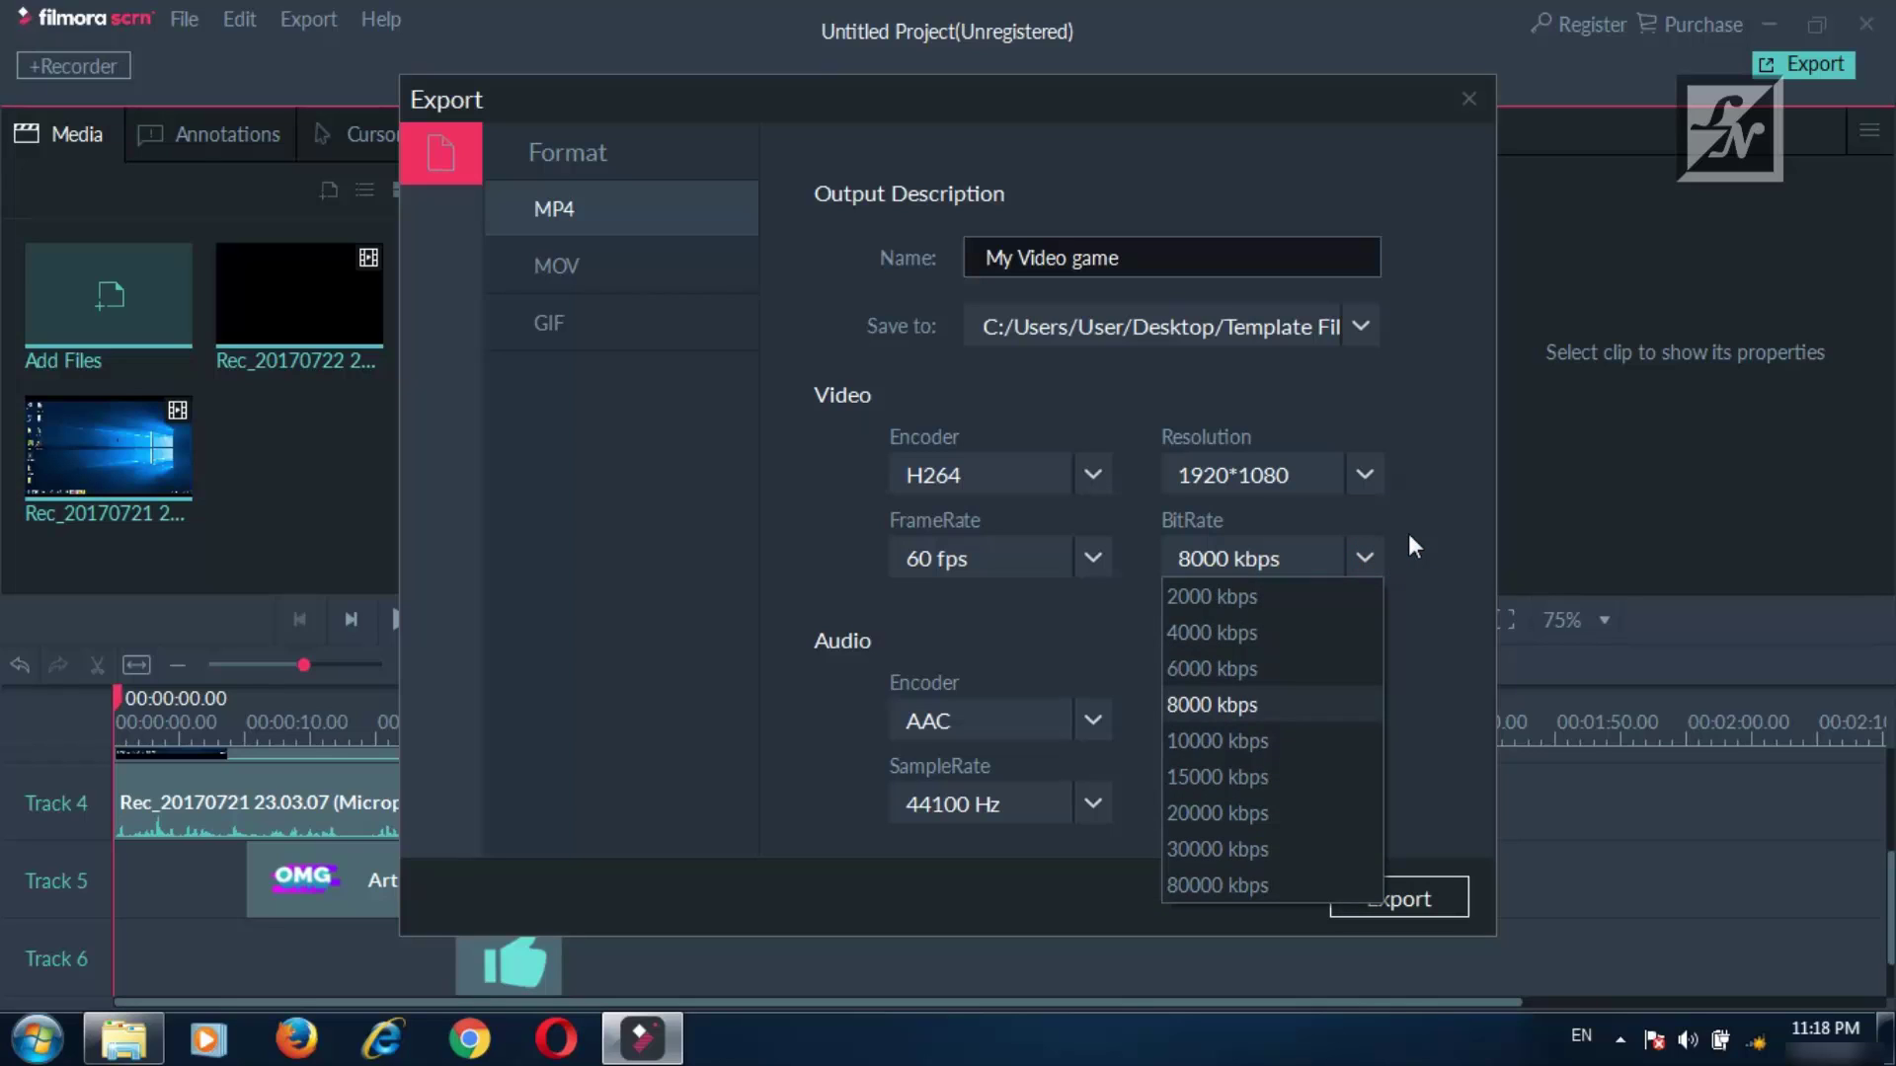
left_click(1414, 546)
left_click(1364, 559)
left_click(1428, 530)
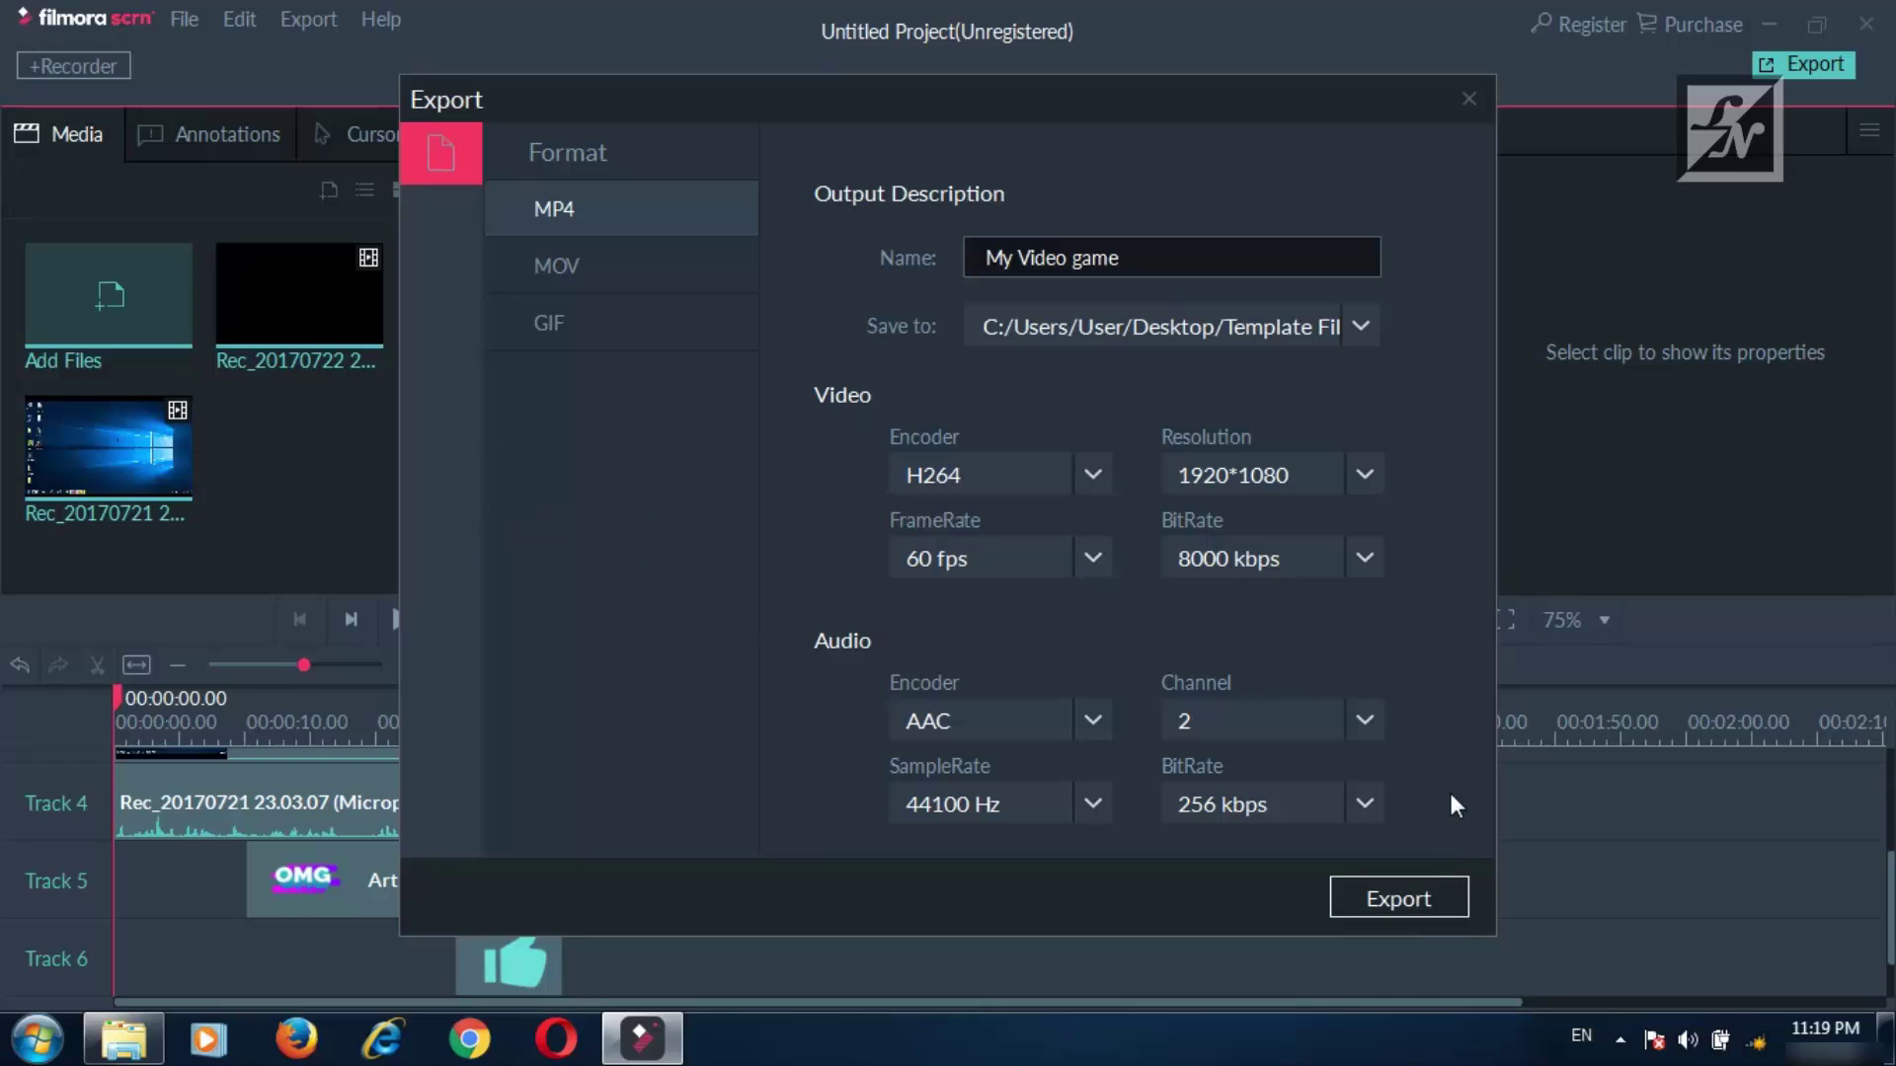
Start the export, dismiss the registration form unfilled and continue with the trial evaluation.
left_click(1406, 896)
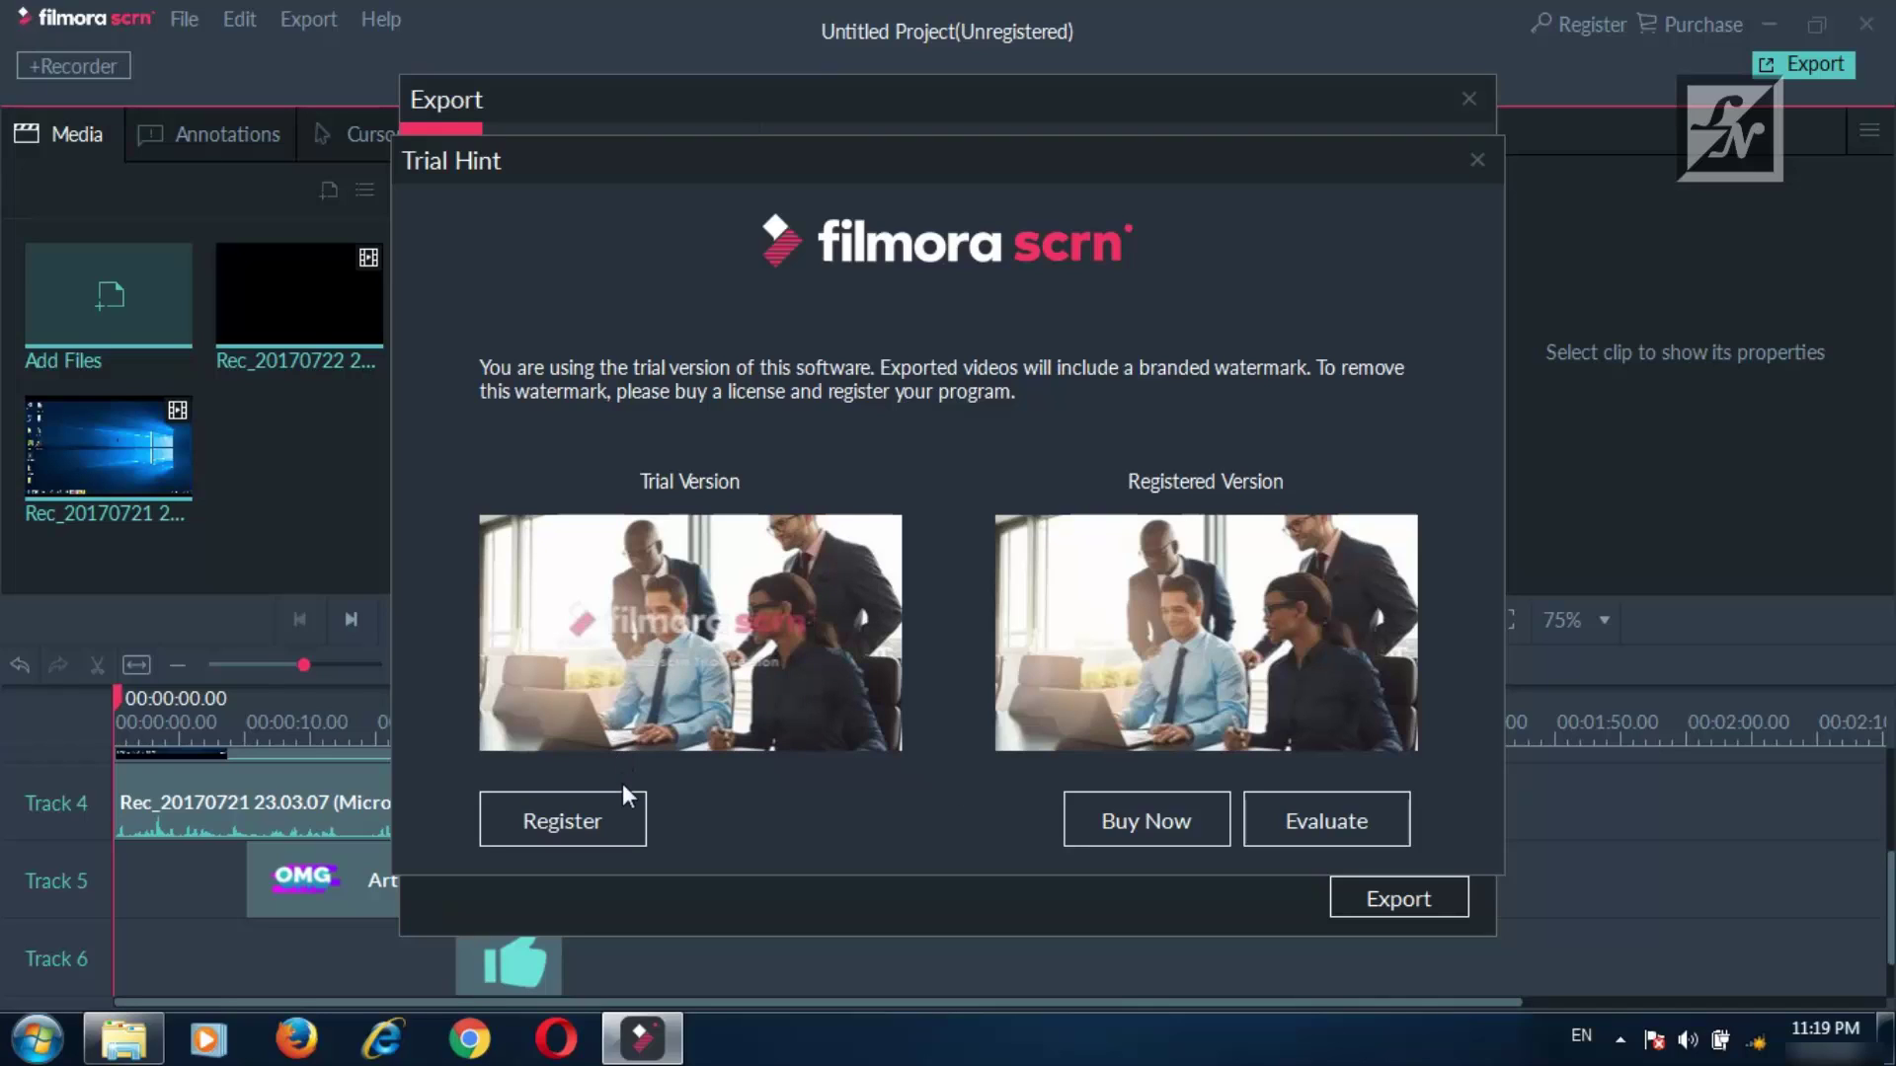
left_click(601, 819)
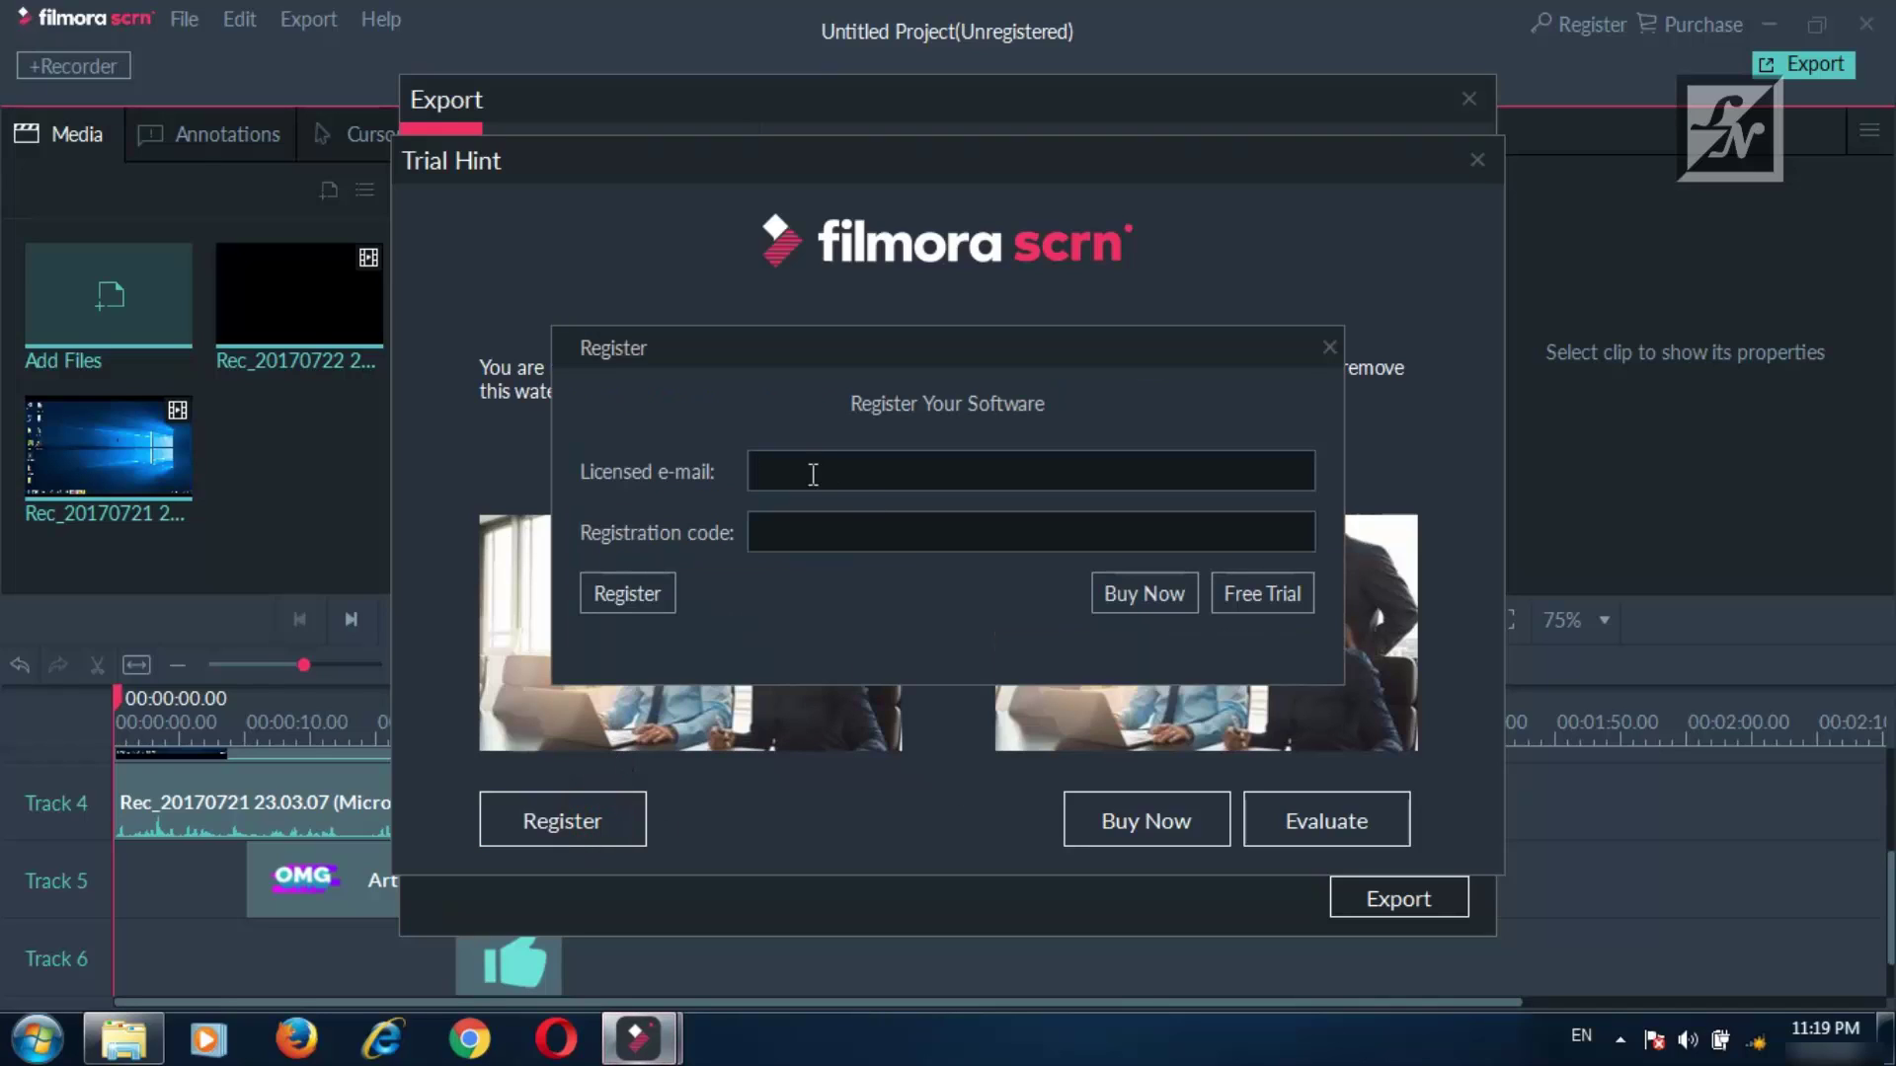
left_click(965, 533)
left_click(1325, 351)
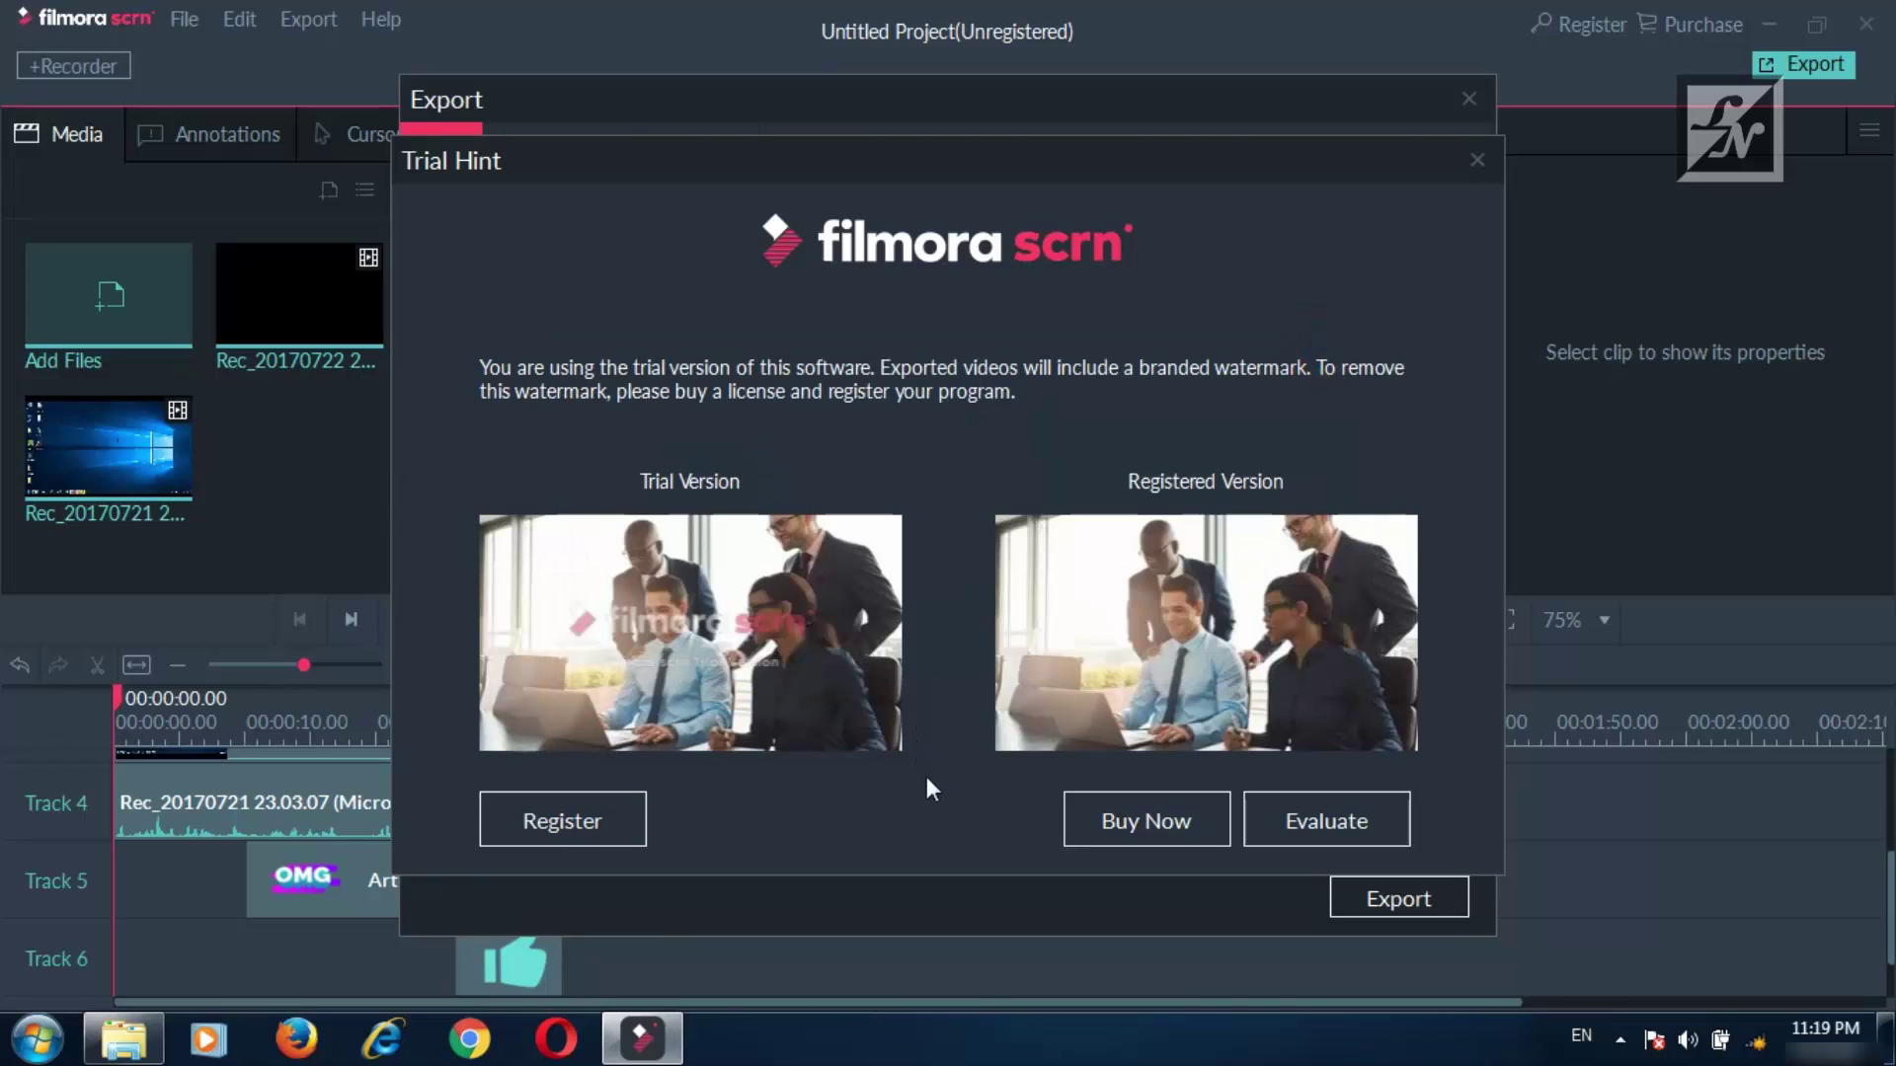
left_click(1323, 820)
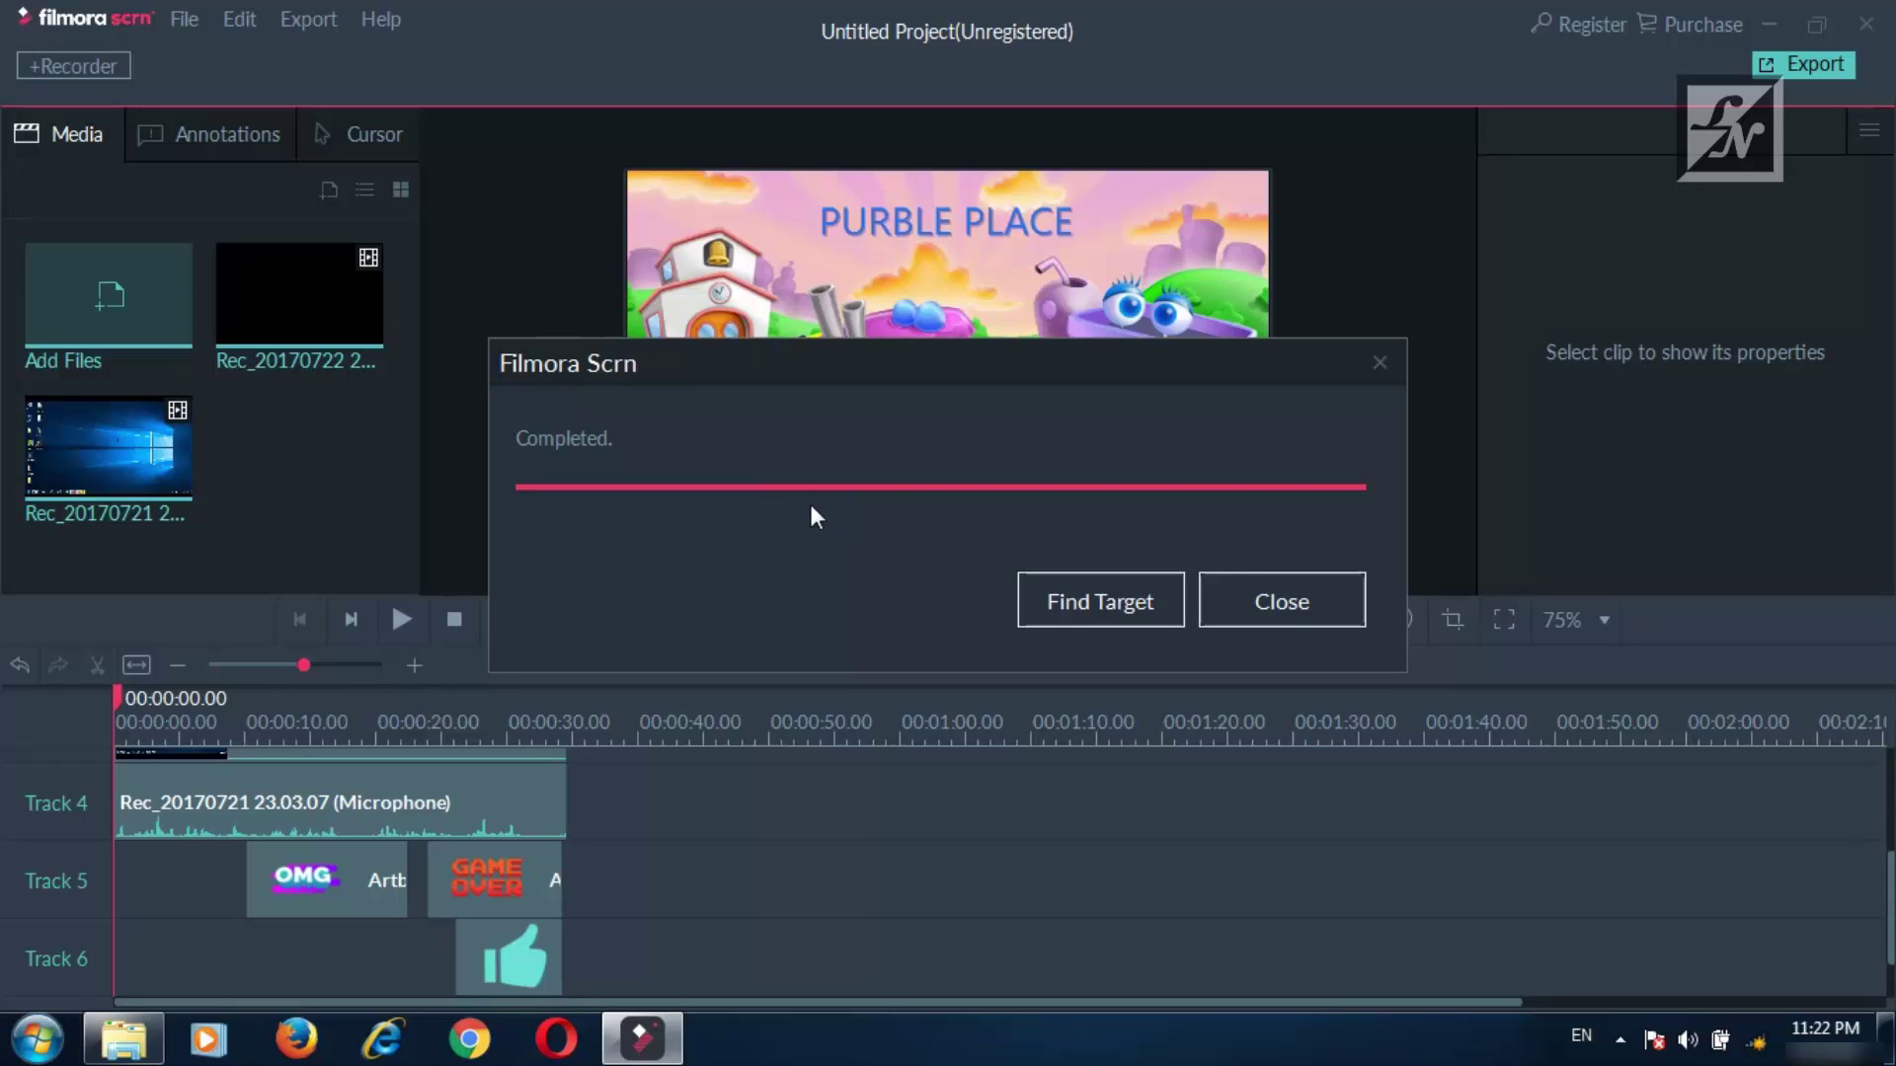
Show the exported video in its target folder, select My Video game and return to Filmora Scrn.
left_click(1089, 606)
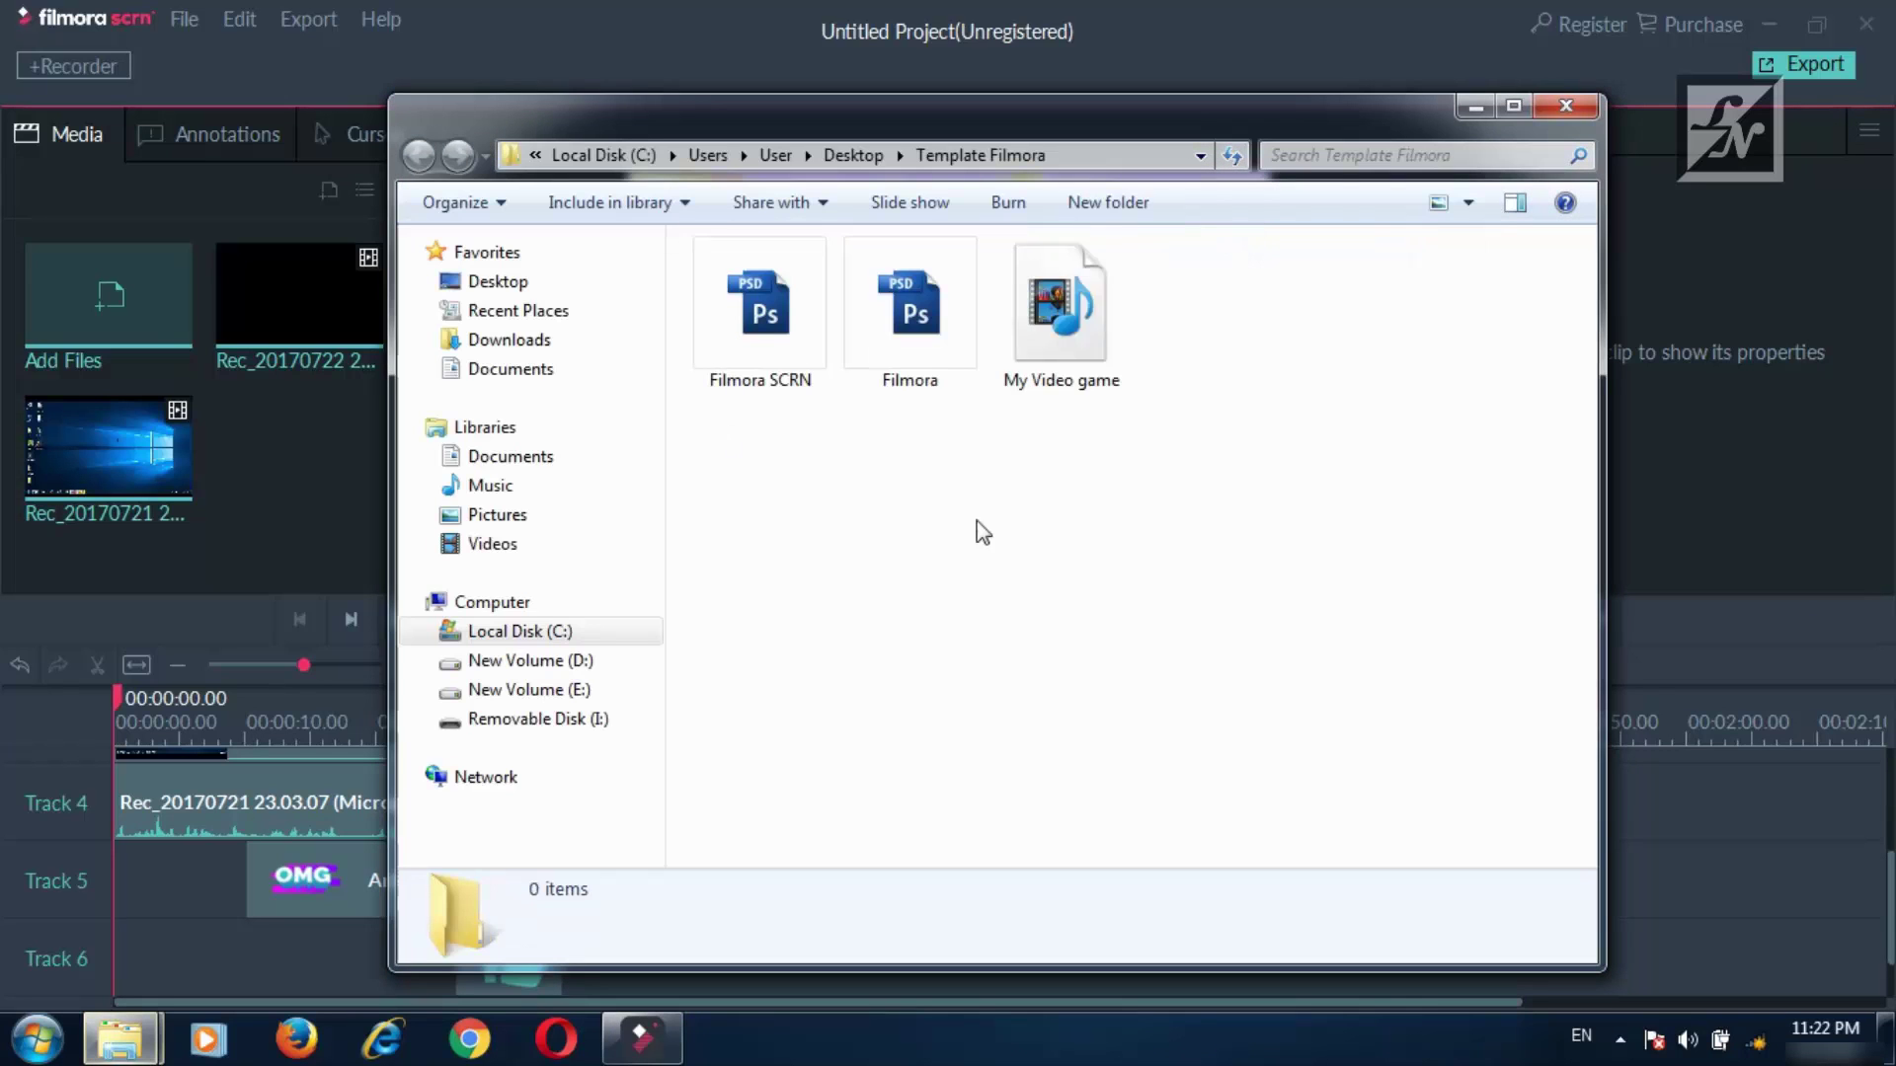
left_click(1057, 366)
left_click(1284, 119)
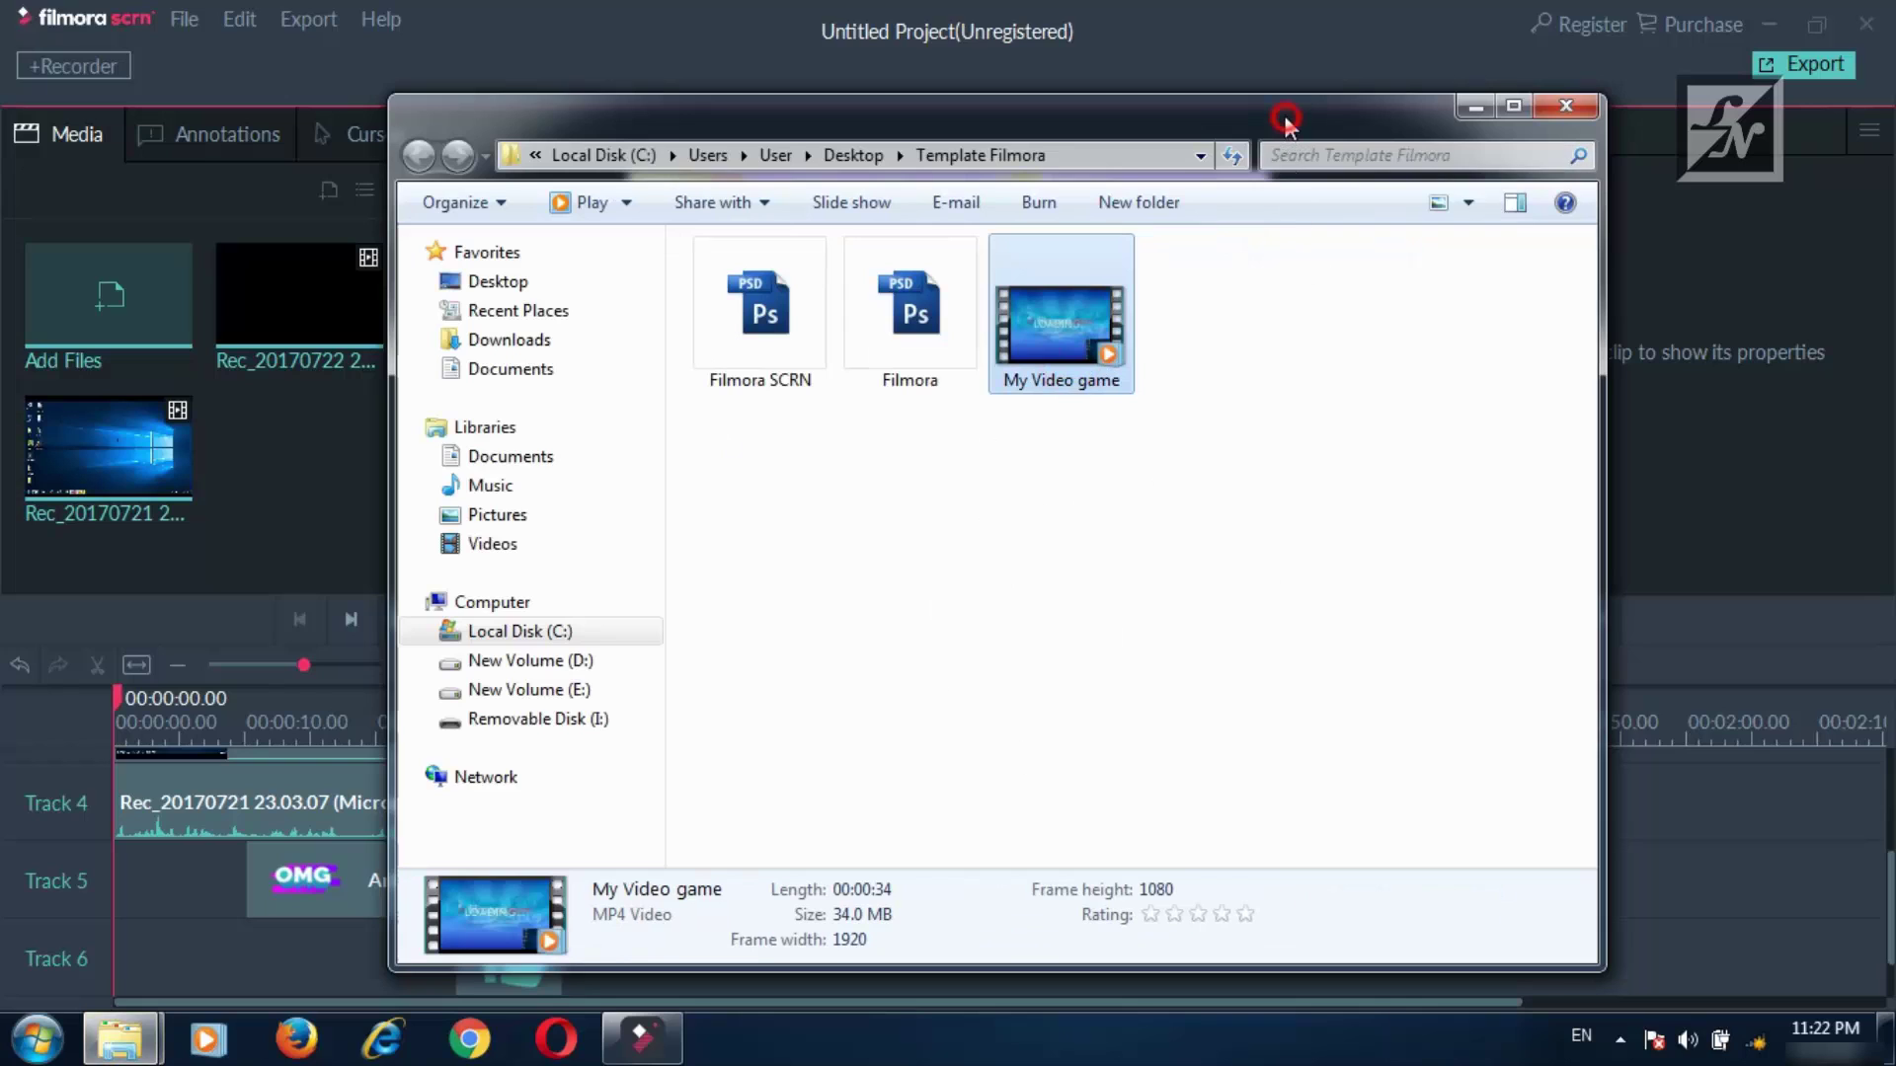
left_click(1280, 32)
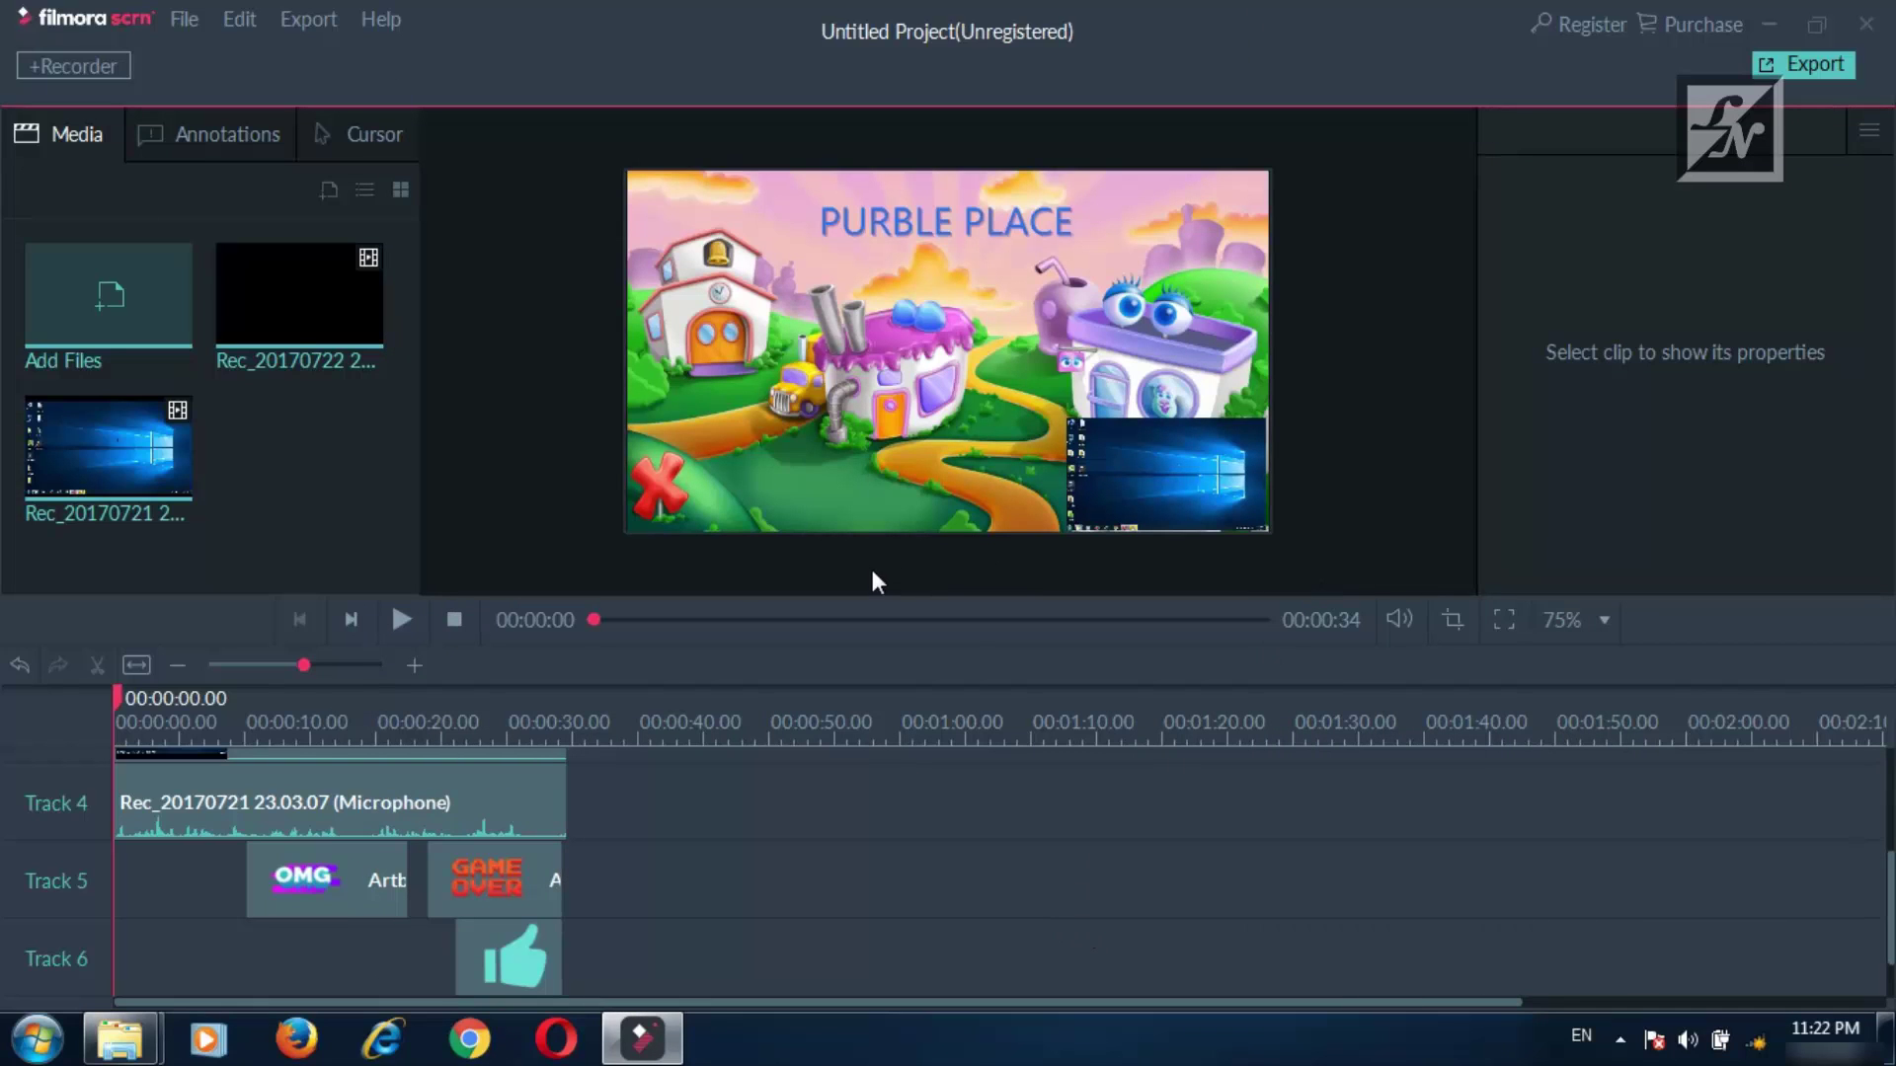
Close Filmora Scrn without saving the project changes.
left_click(1866, 23)
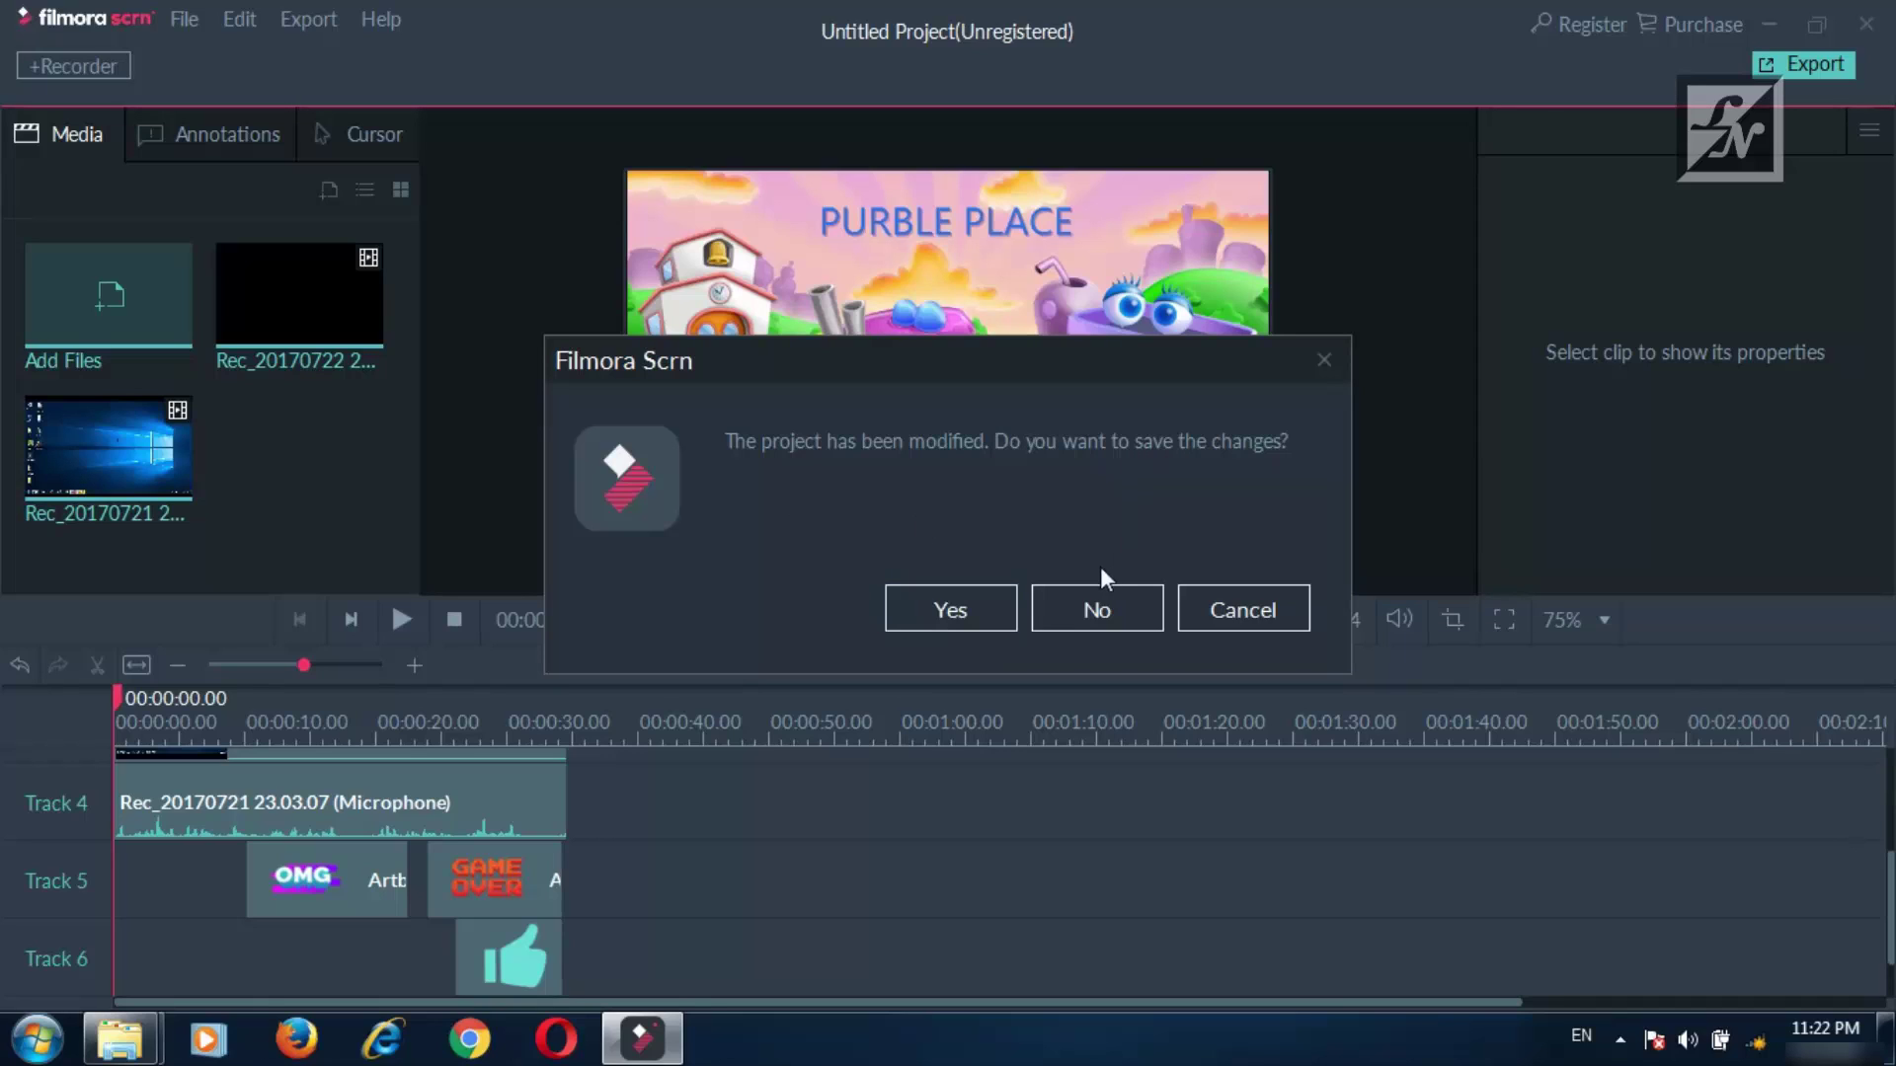
left_click(1093, 610)
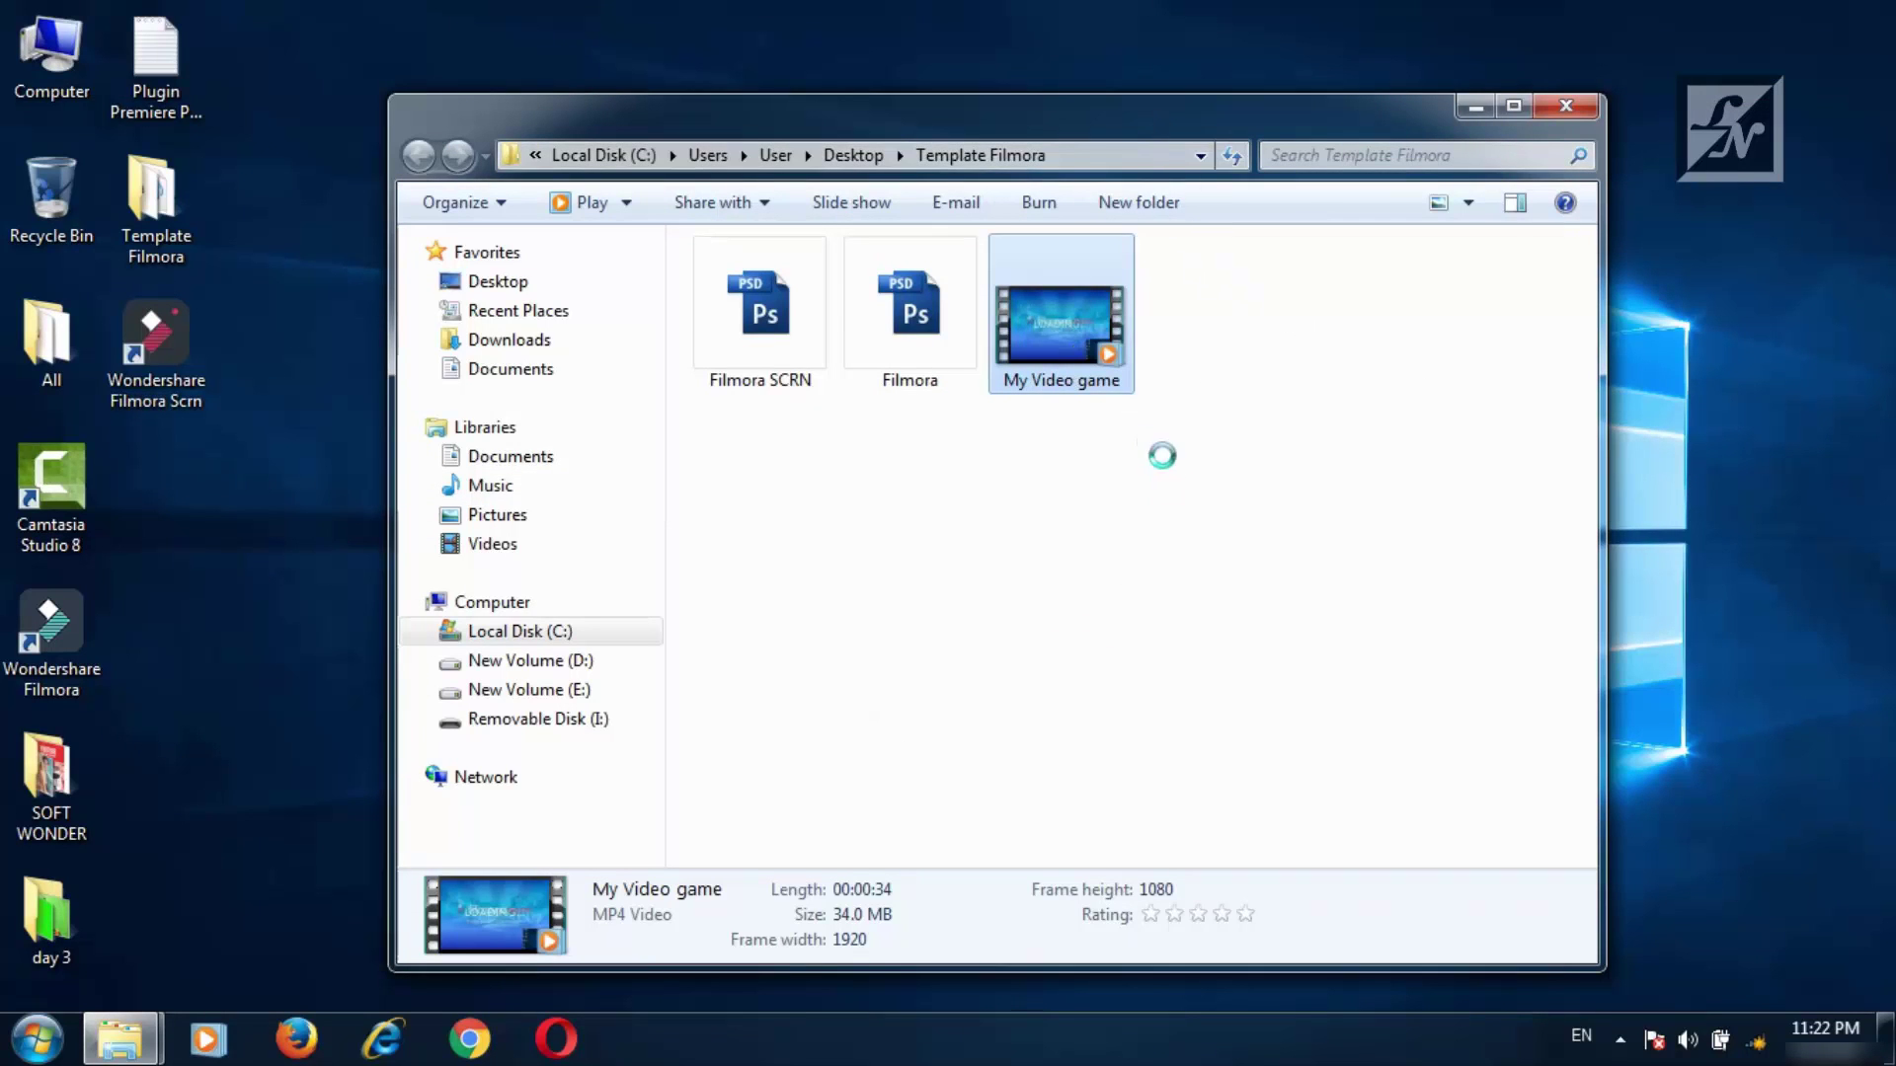
Open the exported My Video game file from the Template Filmora folder with MPC-HC x64.
right_click(1065, 284)
left_click(1192, 510)
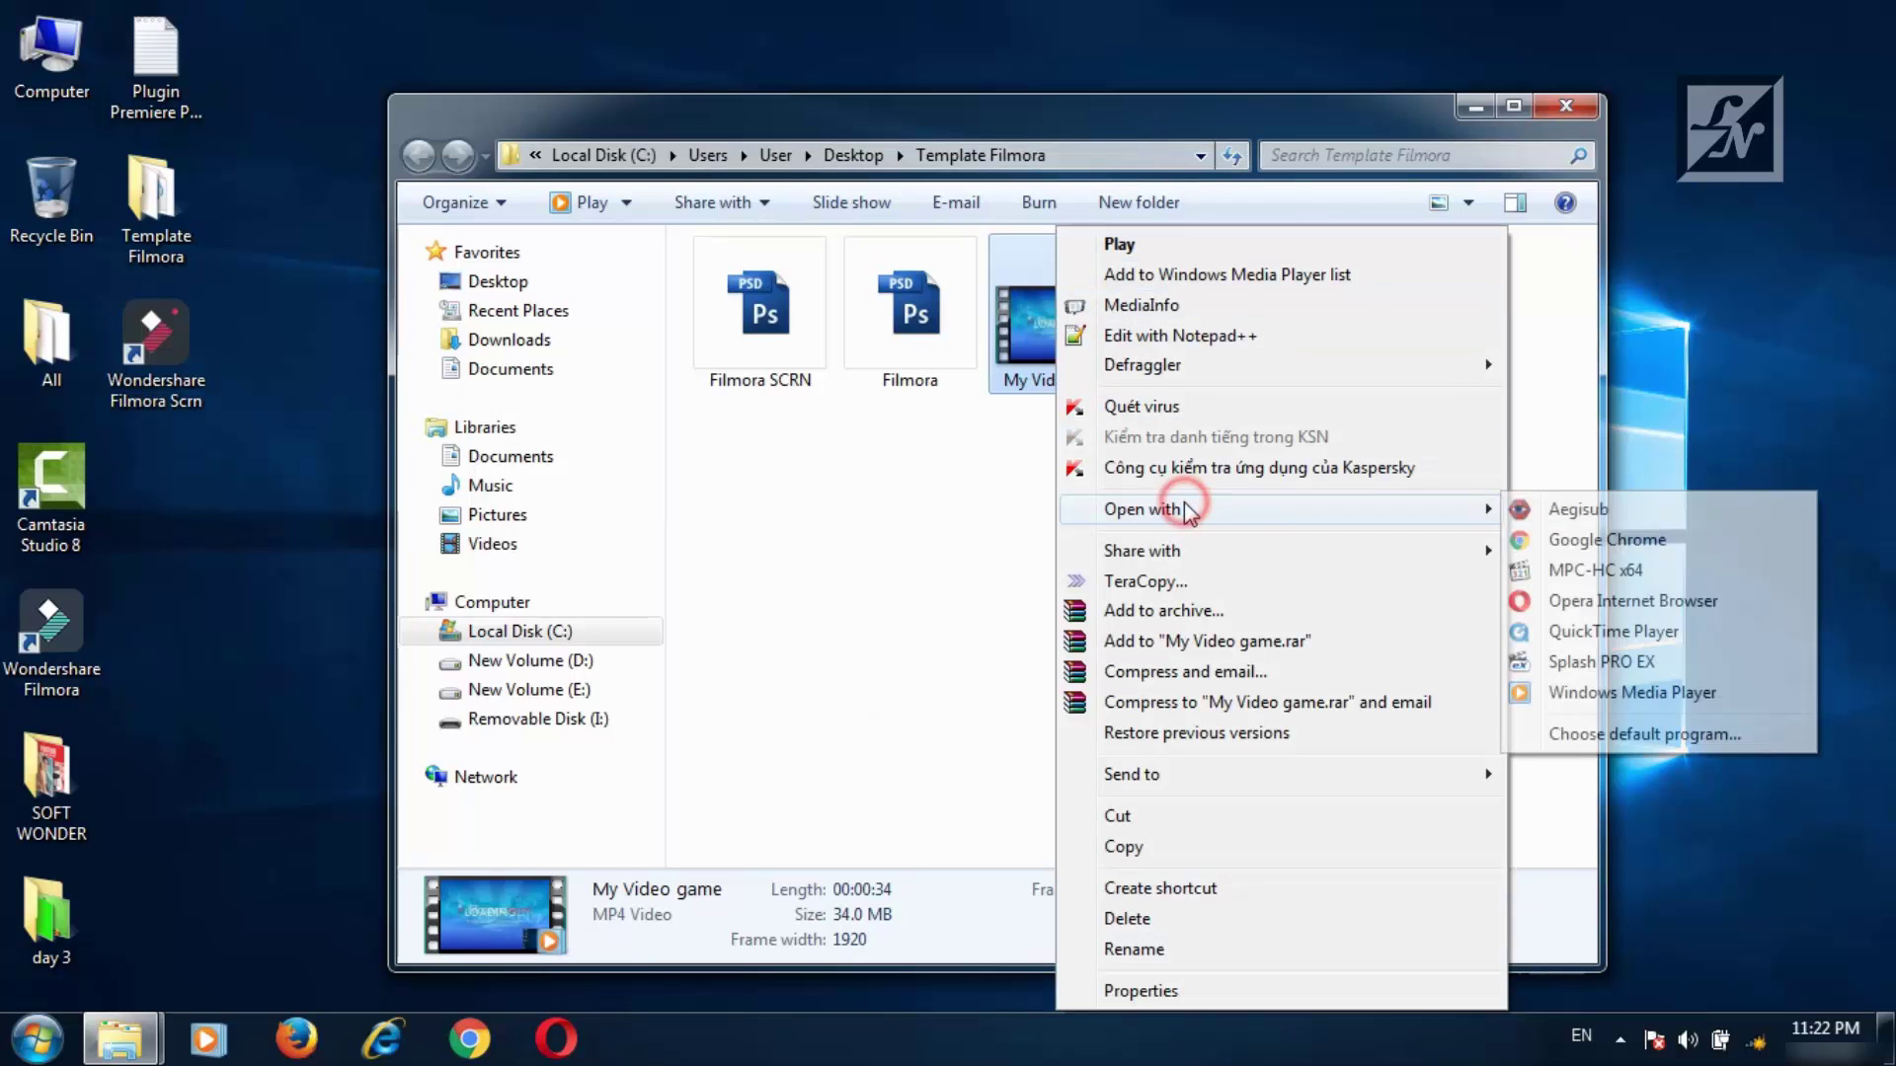
left_click(1575, 570)
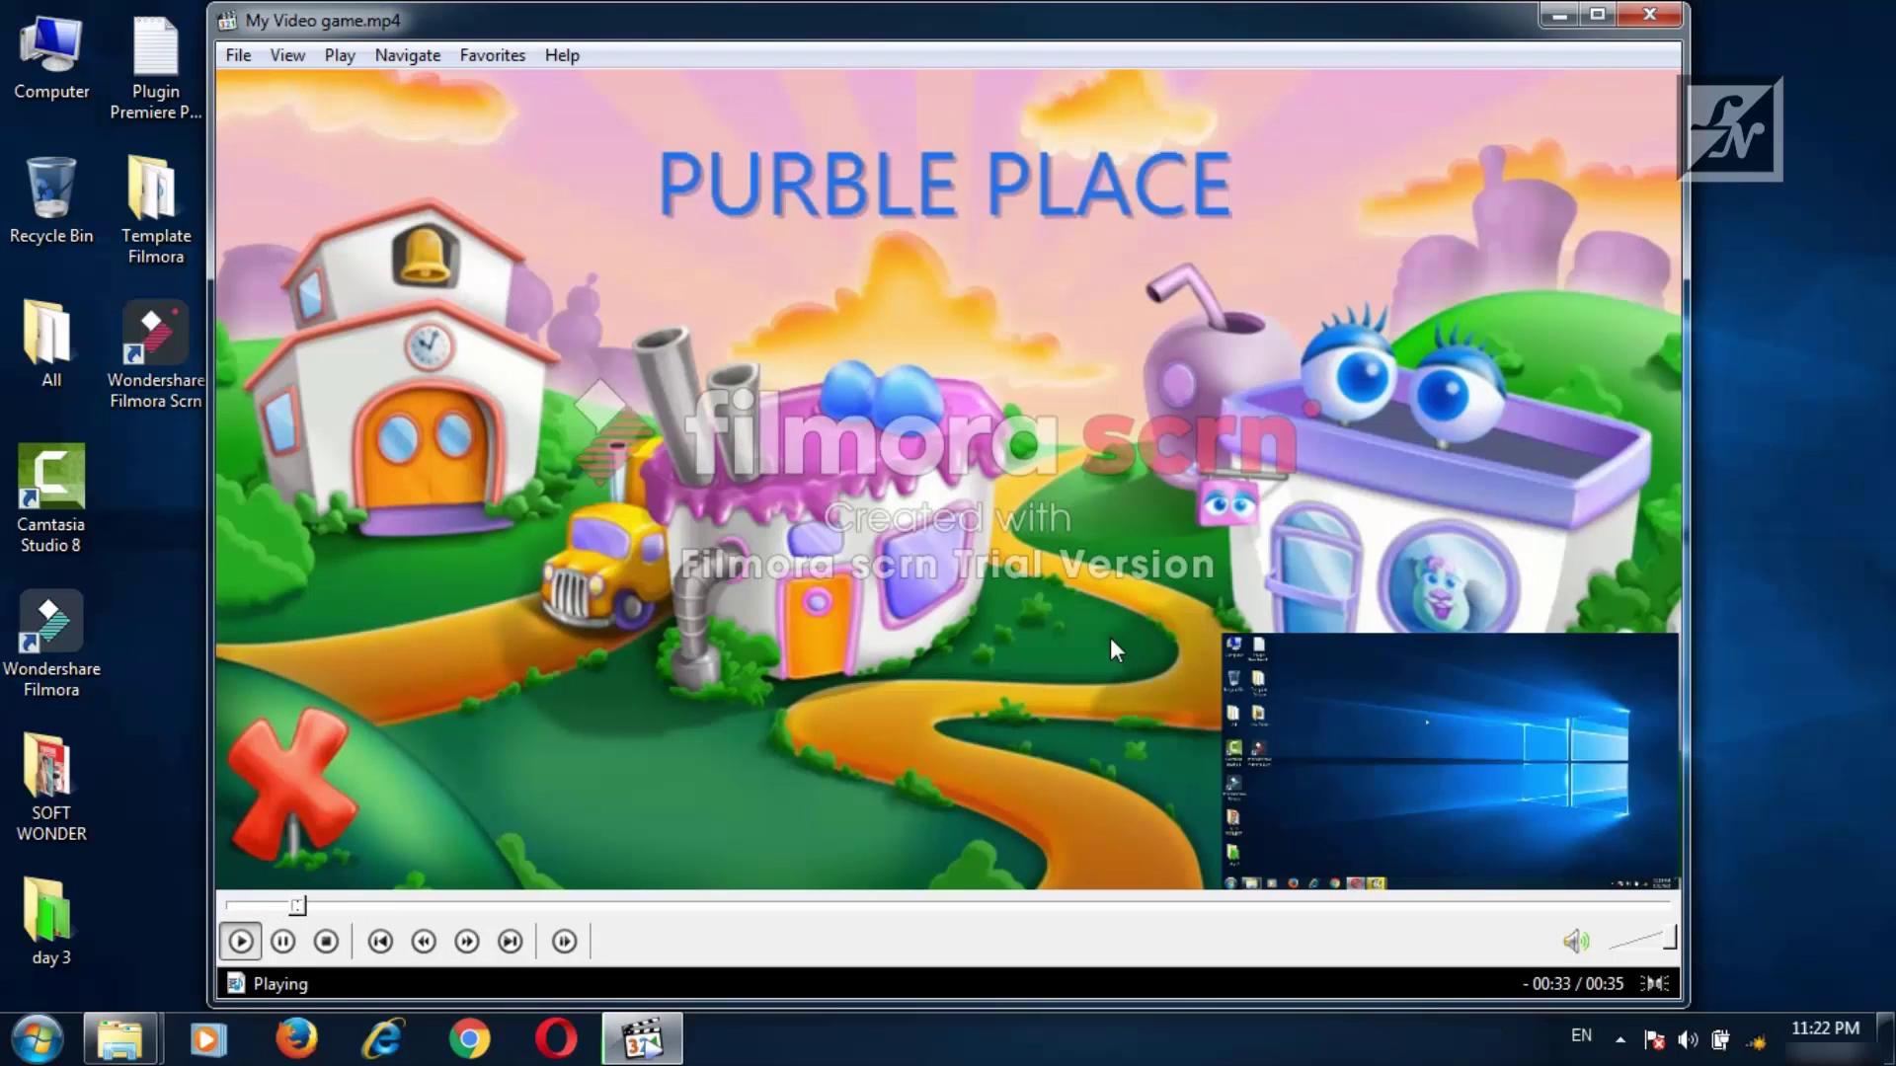
Play and pause the exported video to examine the watermark and annotations, jumping ahead to 00:28.
left_click(1023, 653)
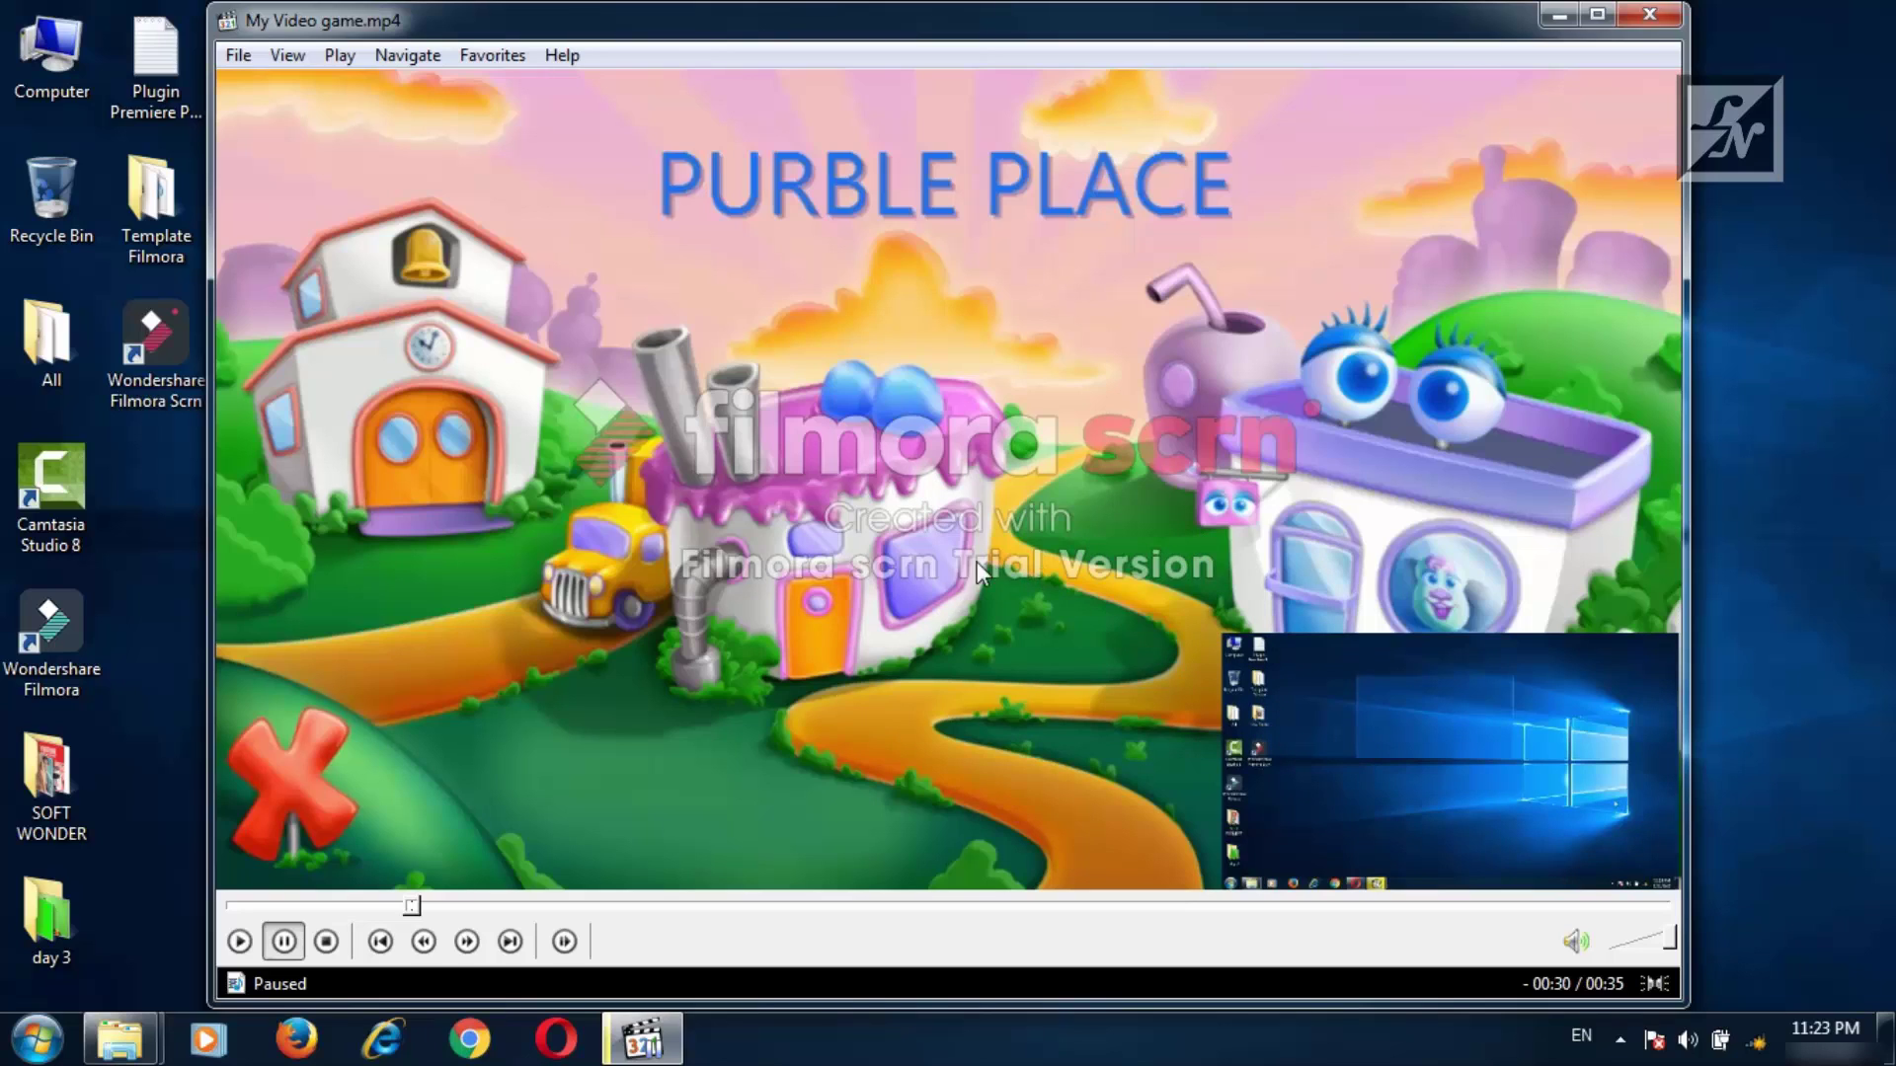
left_click(905, 558)
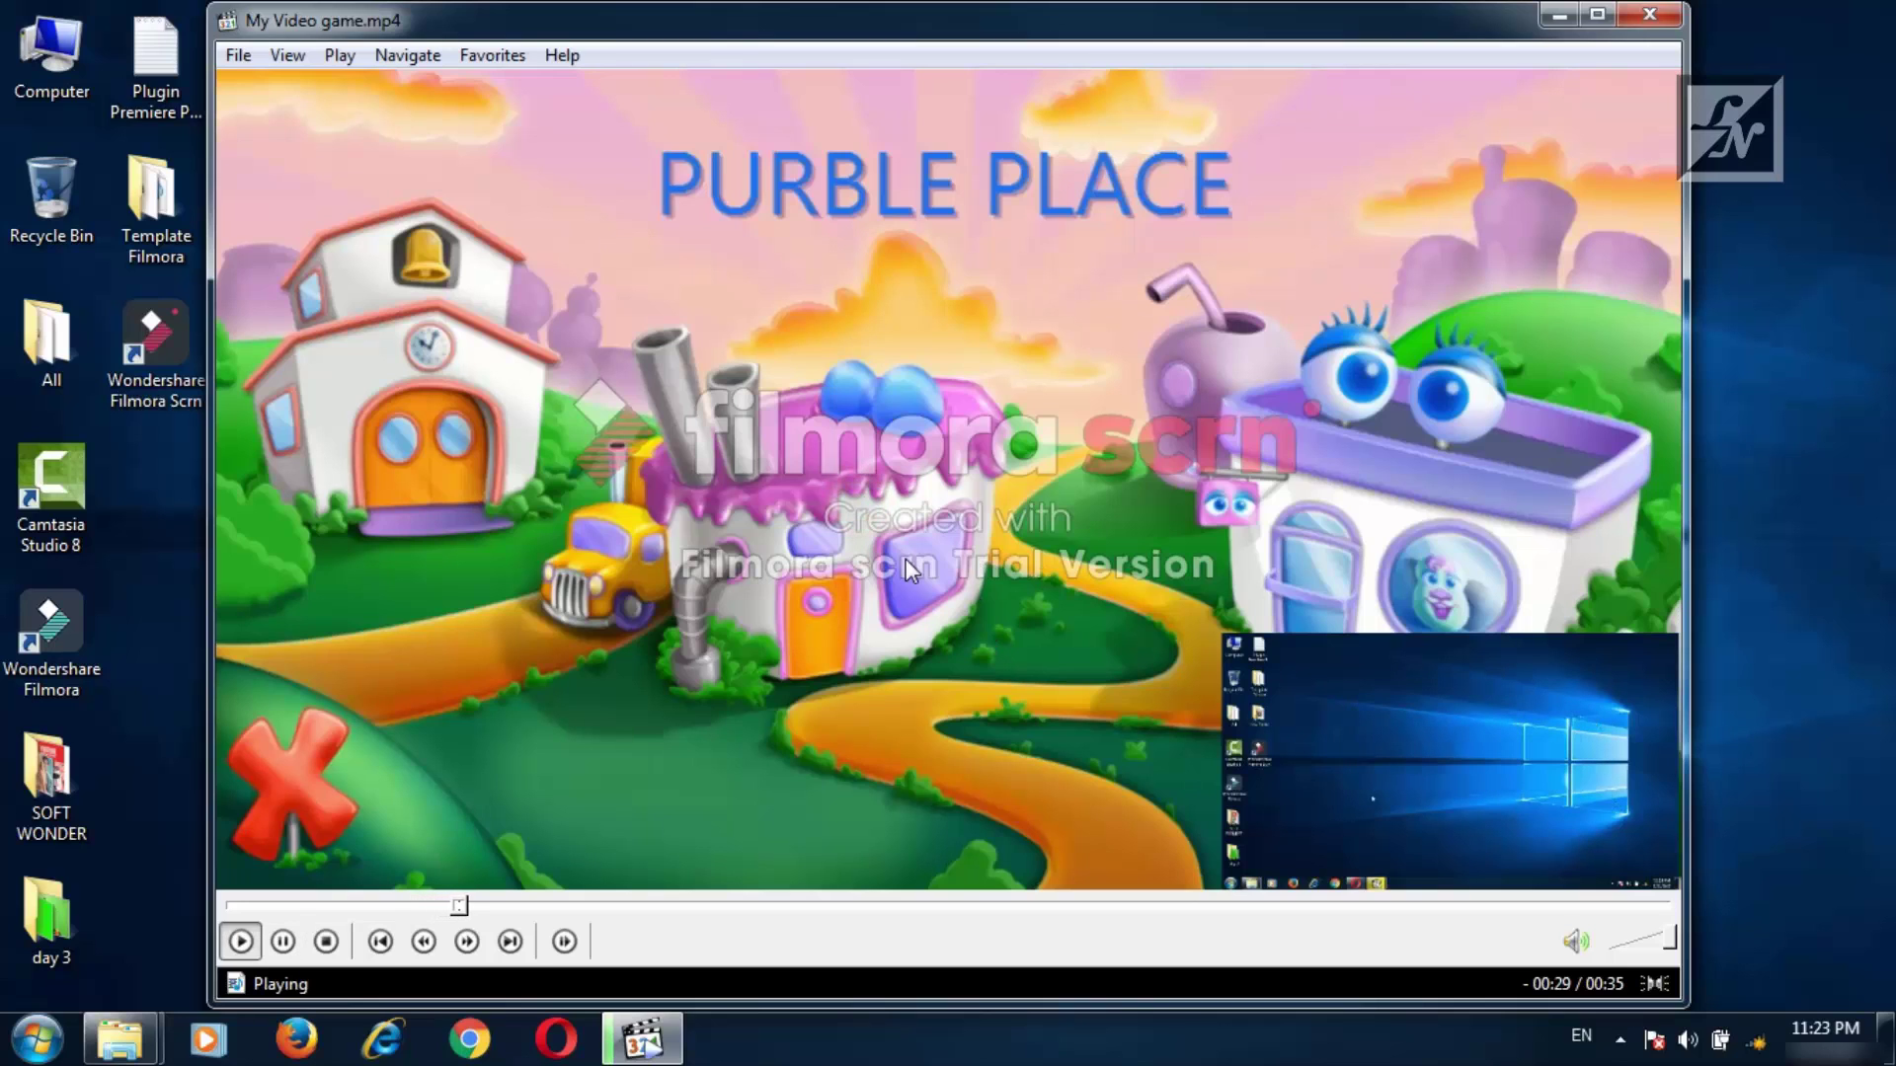
left_click(904, 559)
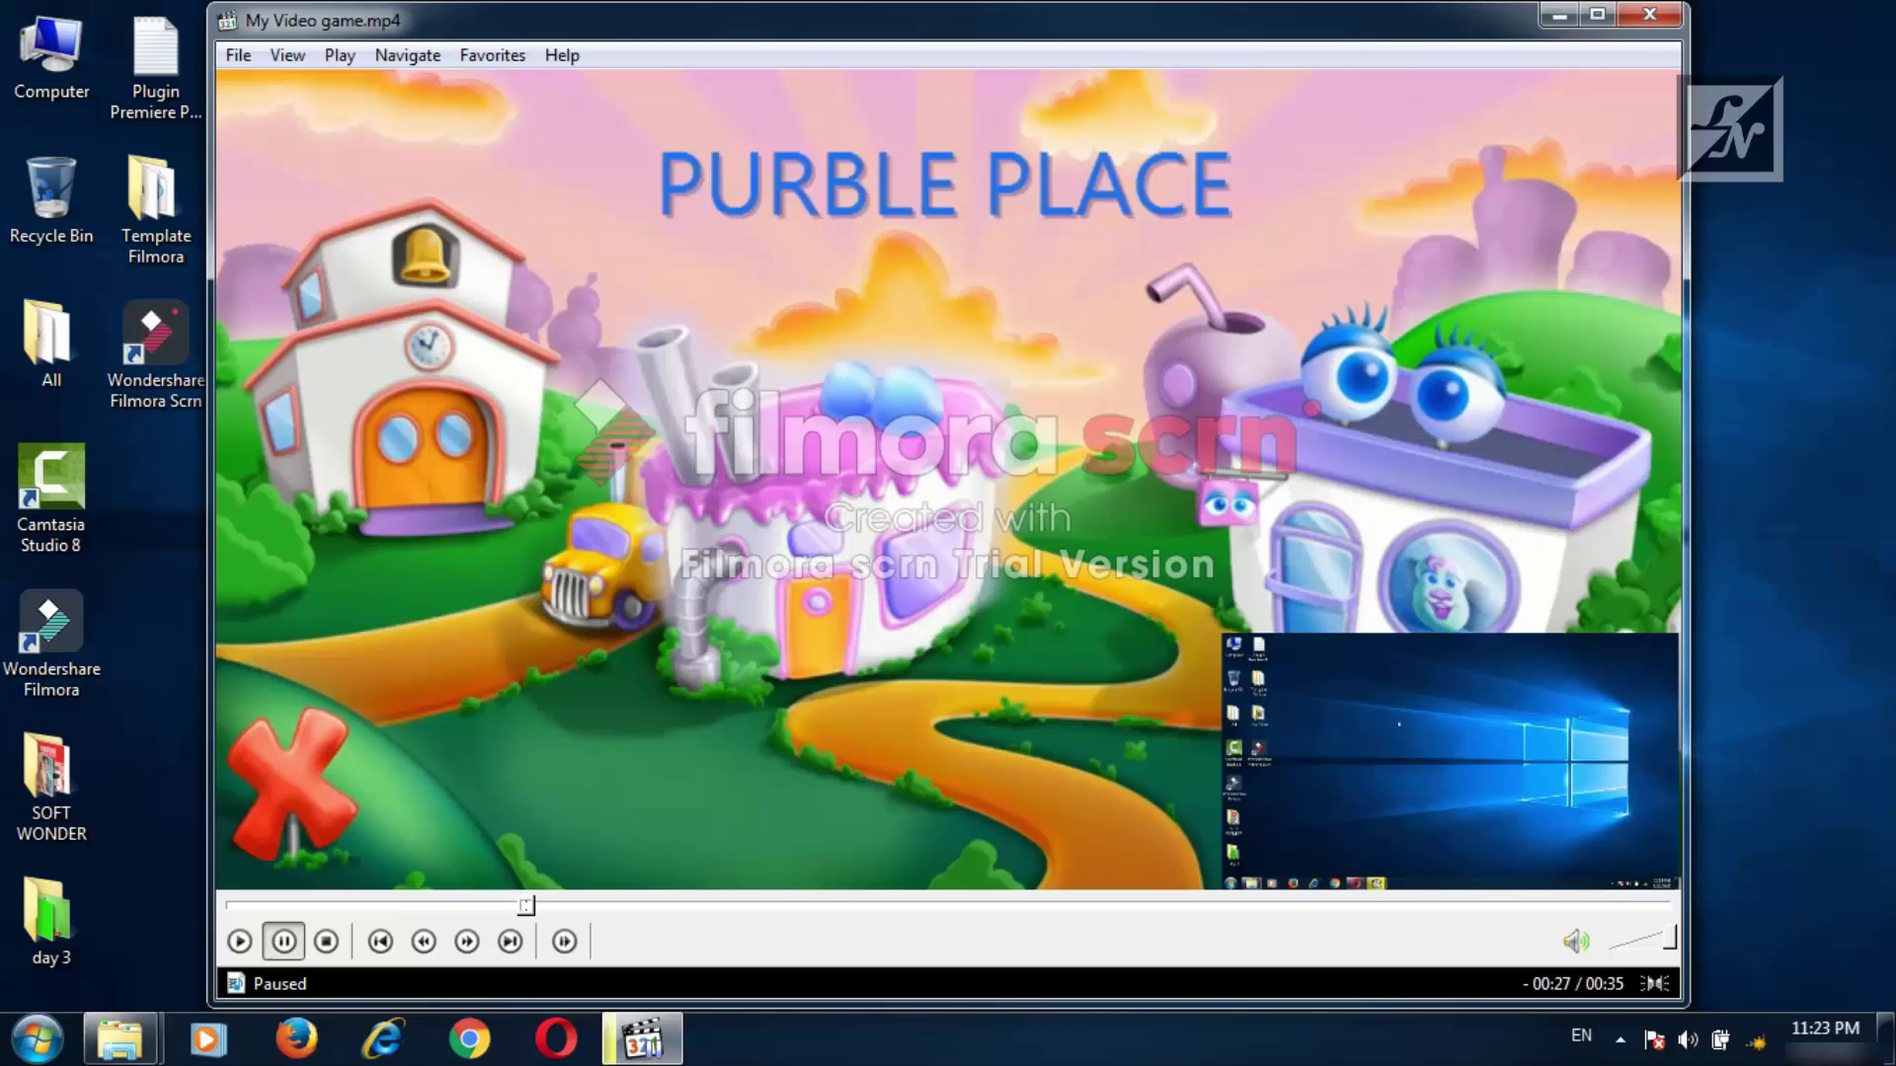
left_click(780, 528)
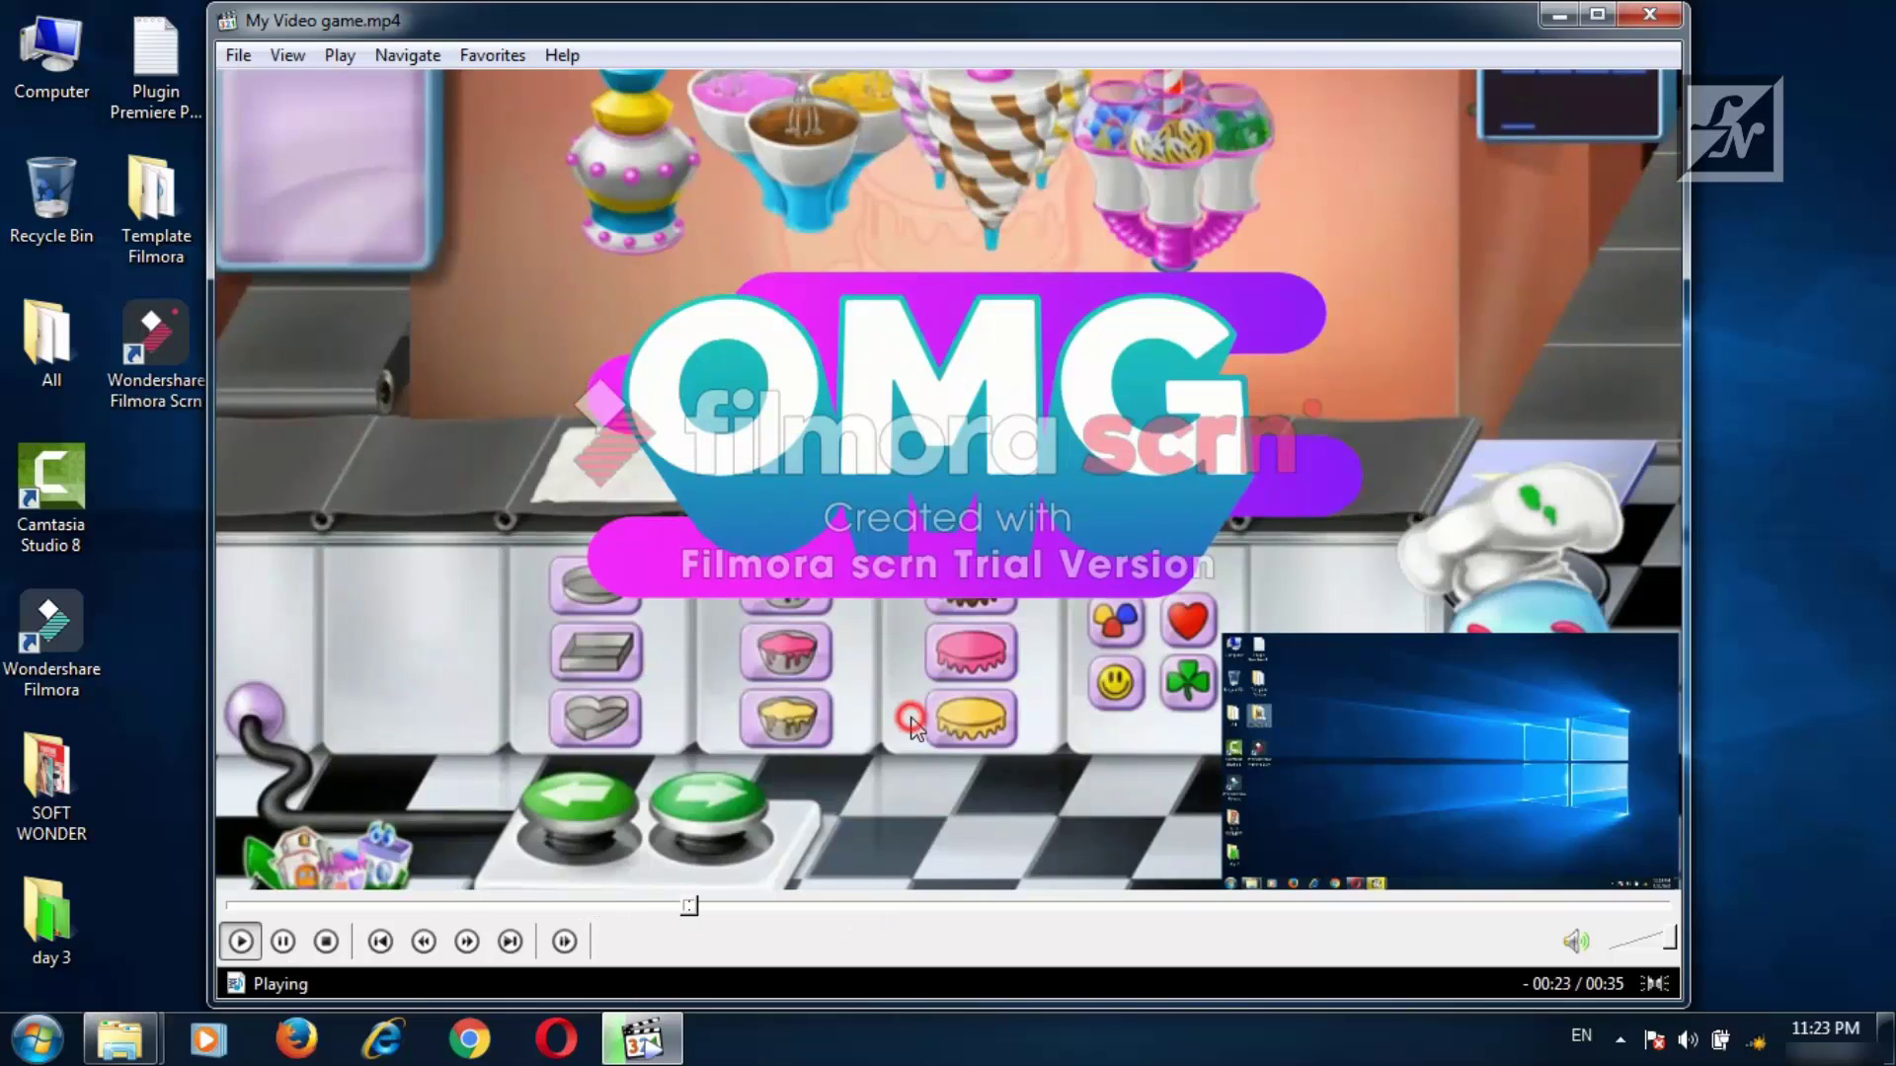
left_click(731, 357)
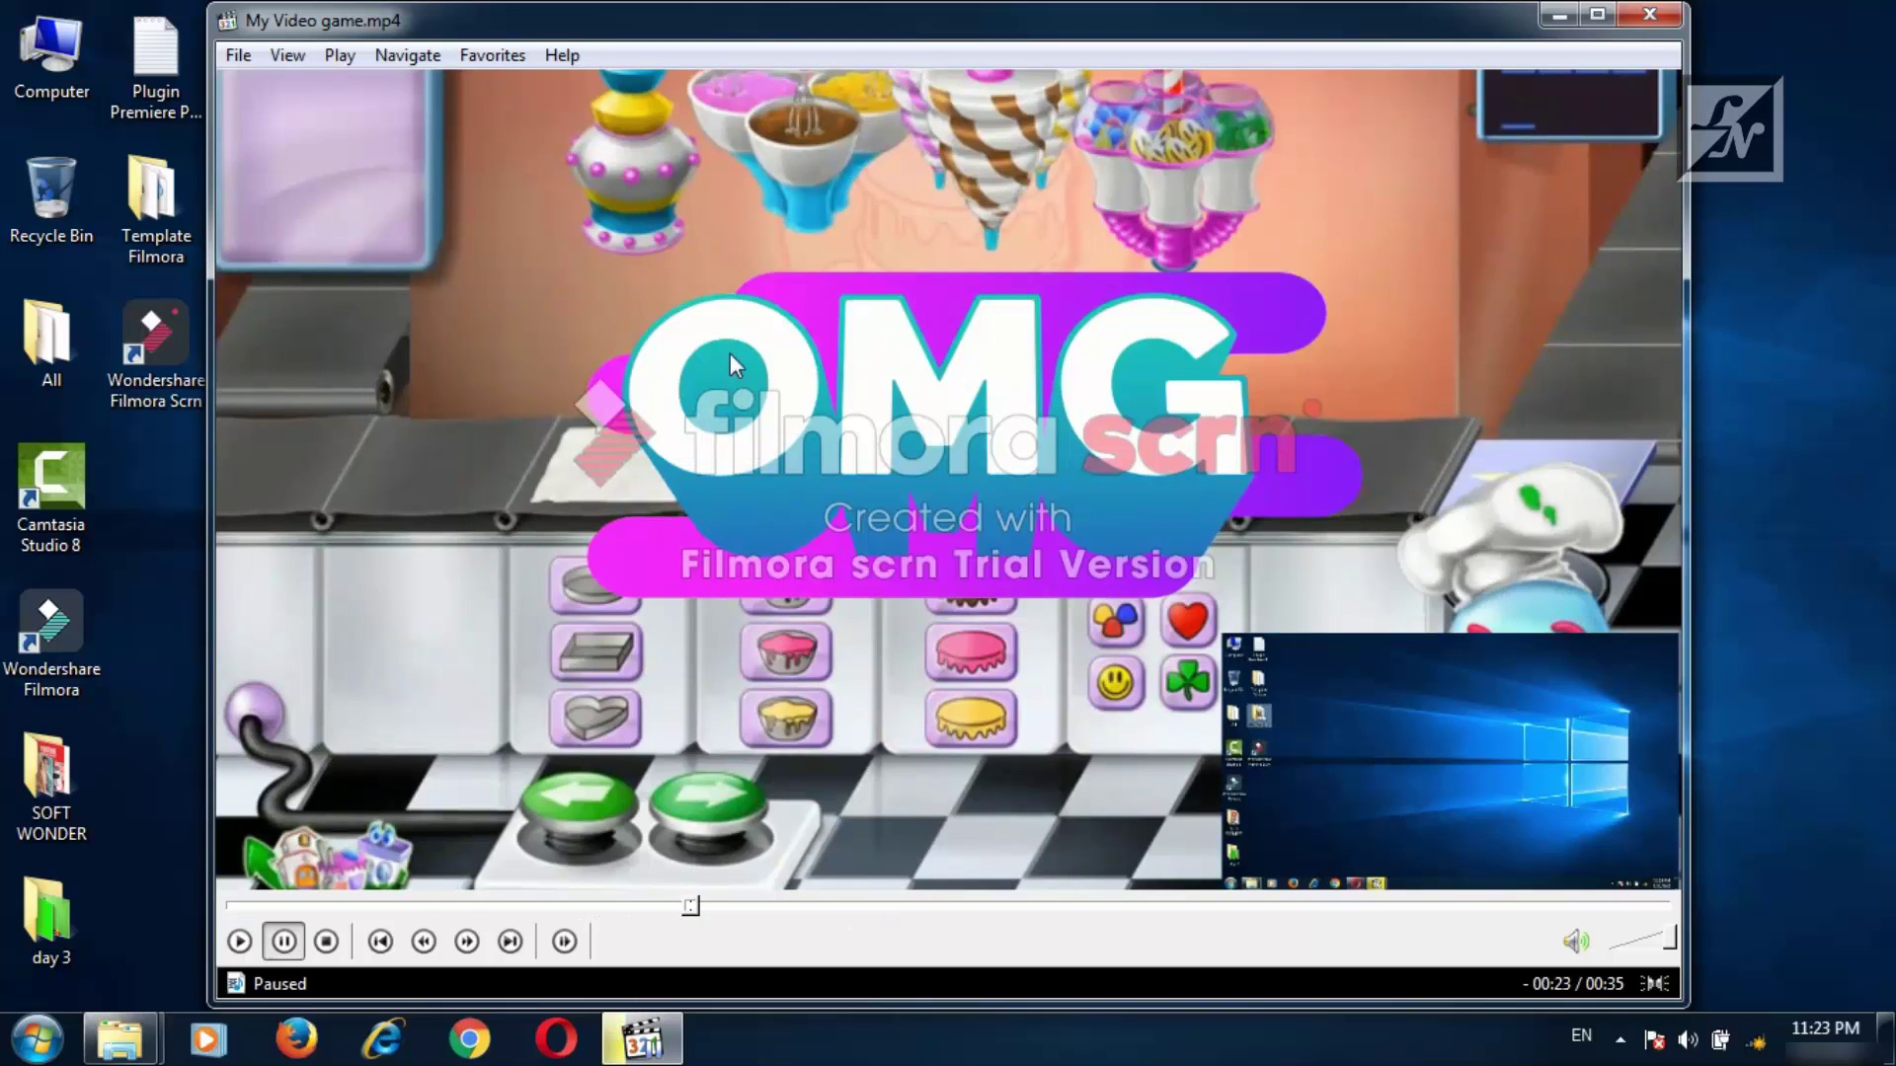
left_click(1397, 906)
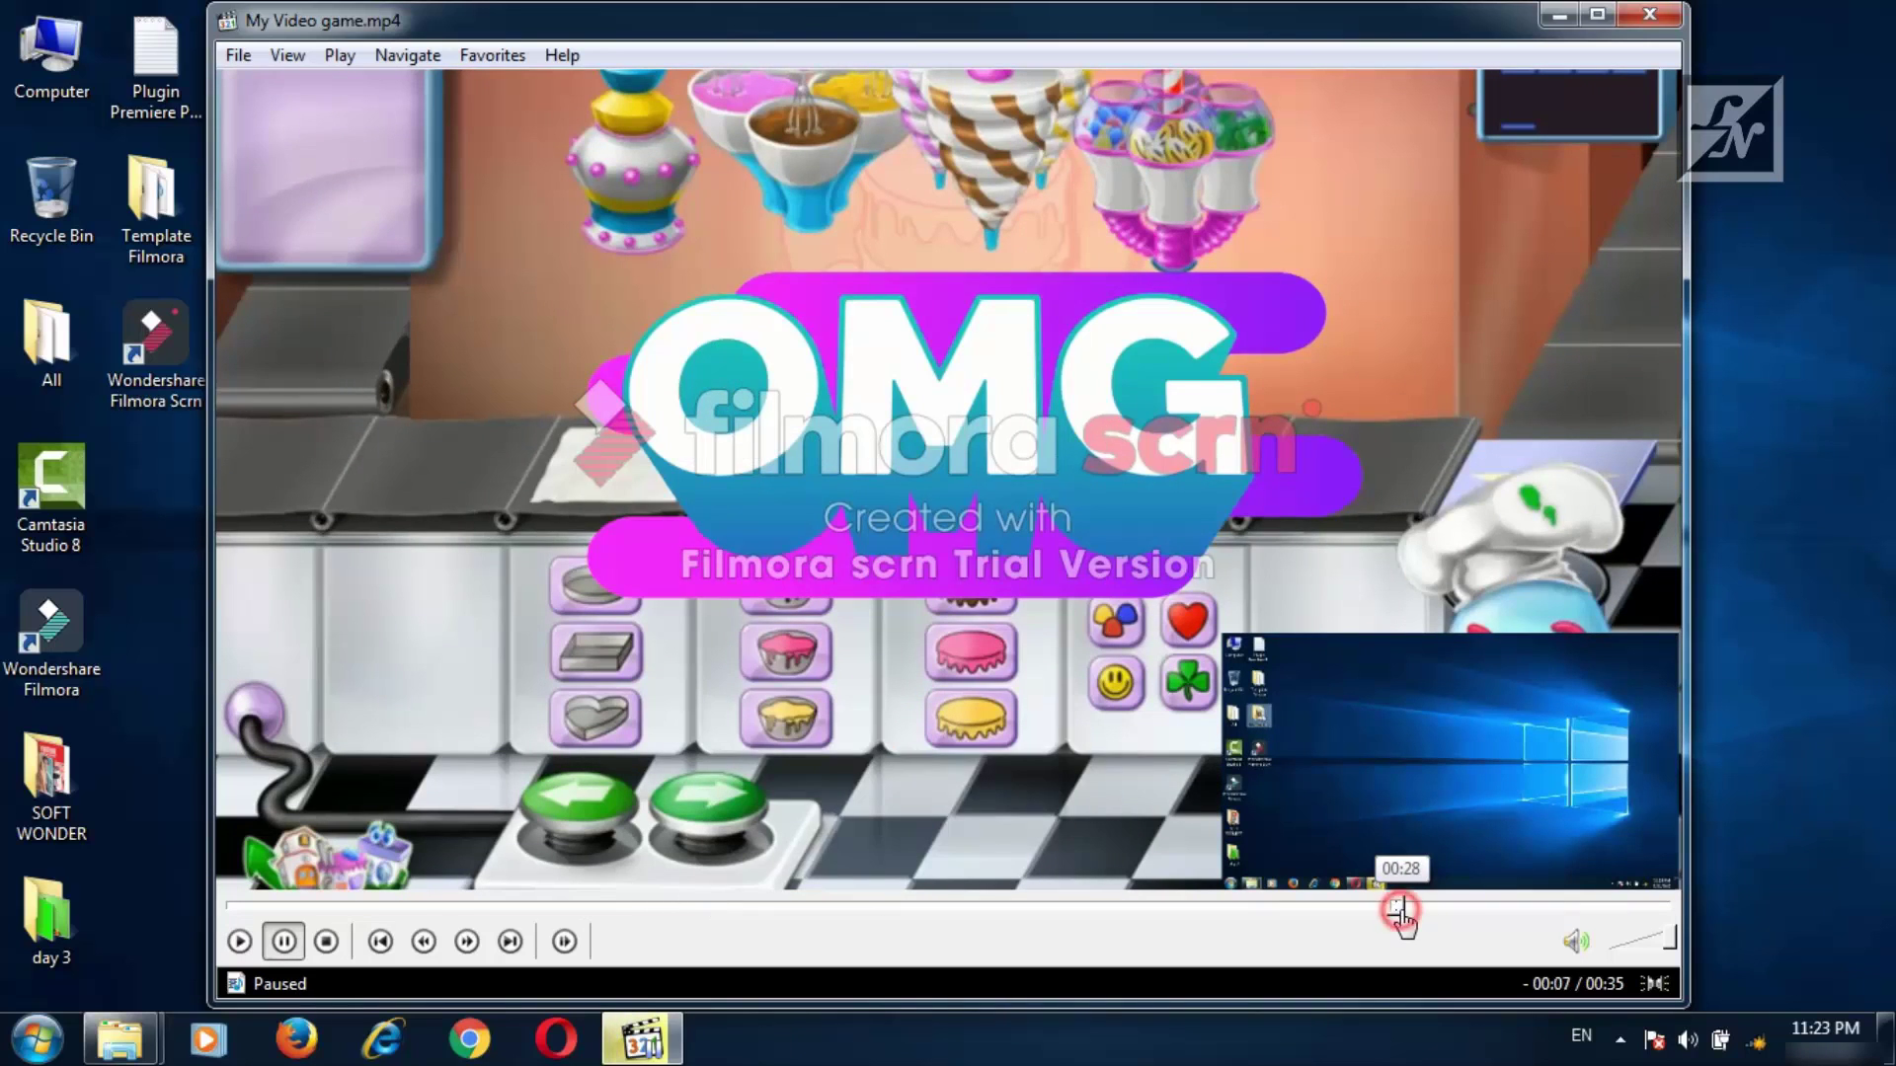
left_click(978, 470)
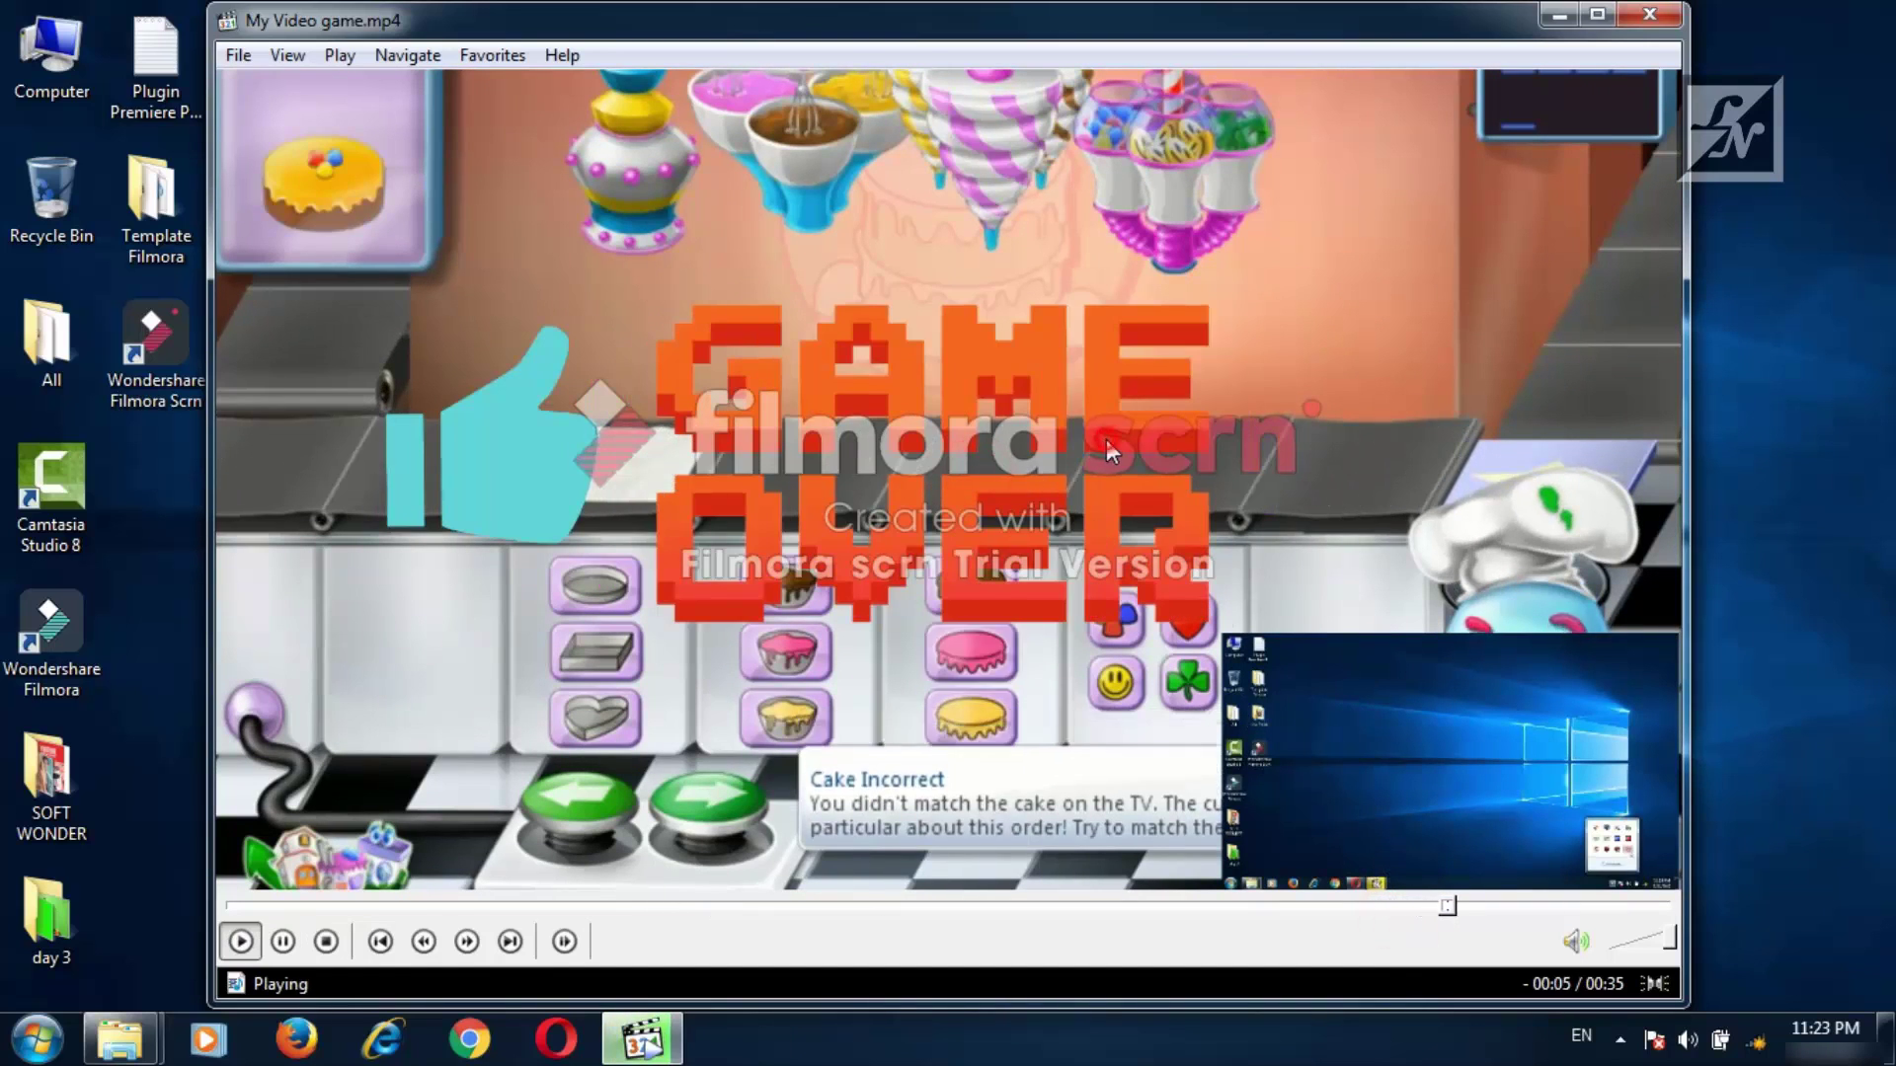
left_click(971, 482)
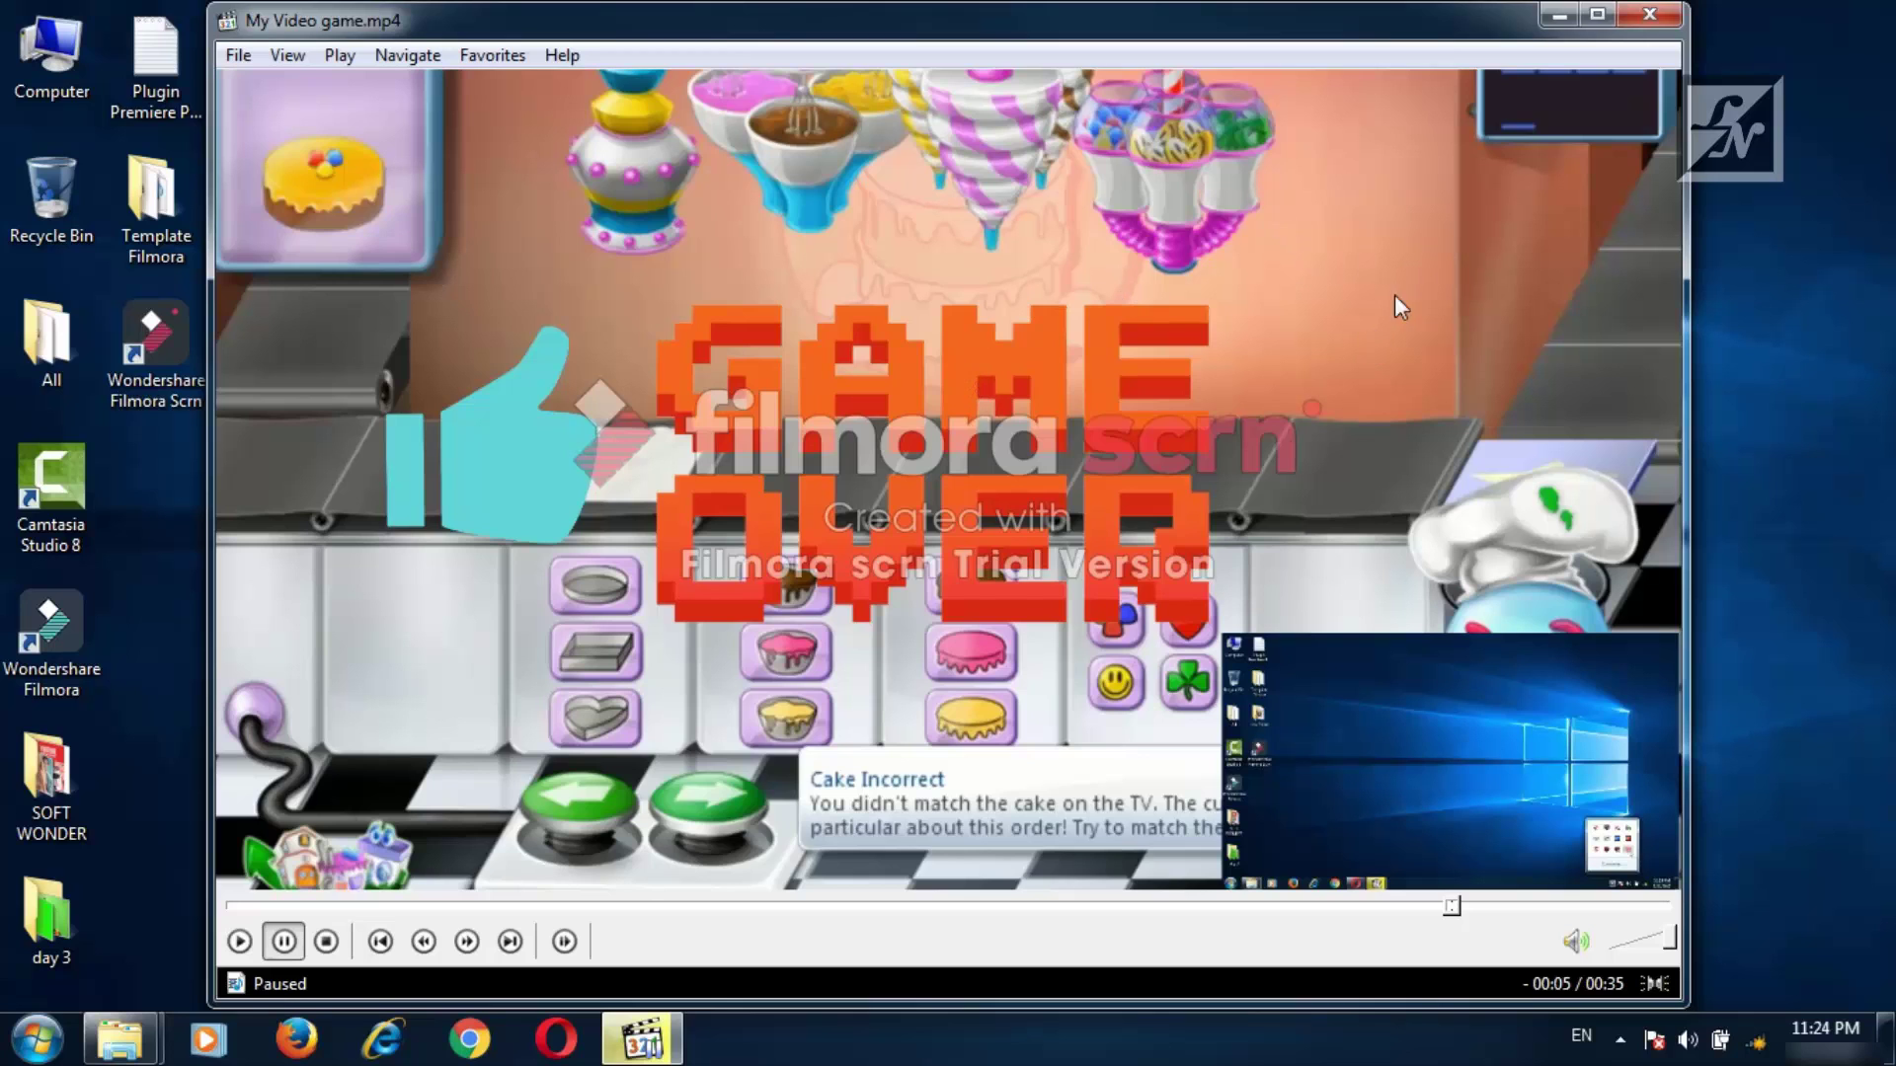
Close the video player and minimize the Template Filmora folder window.
left_click(1639, 28)
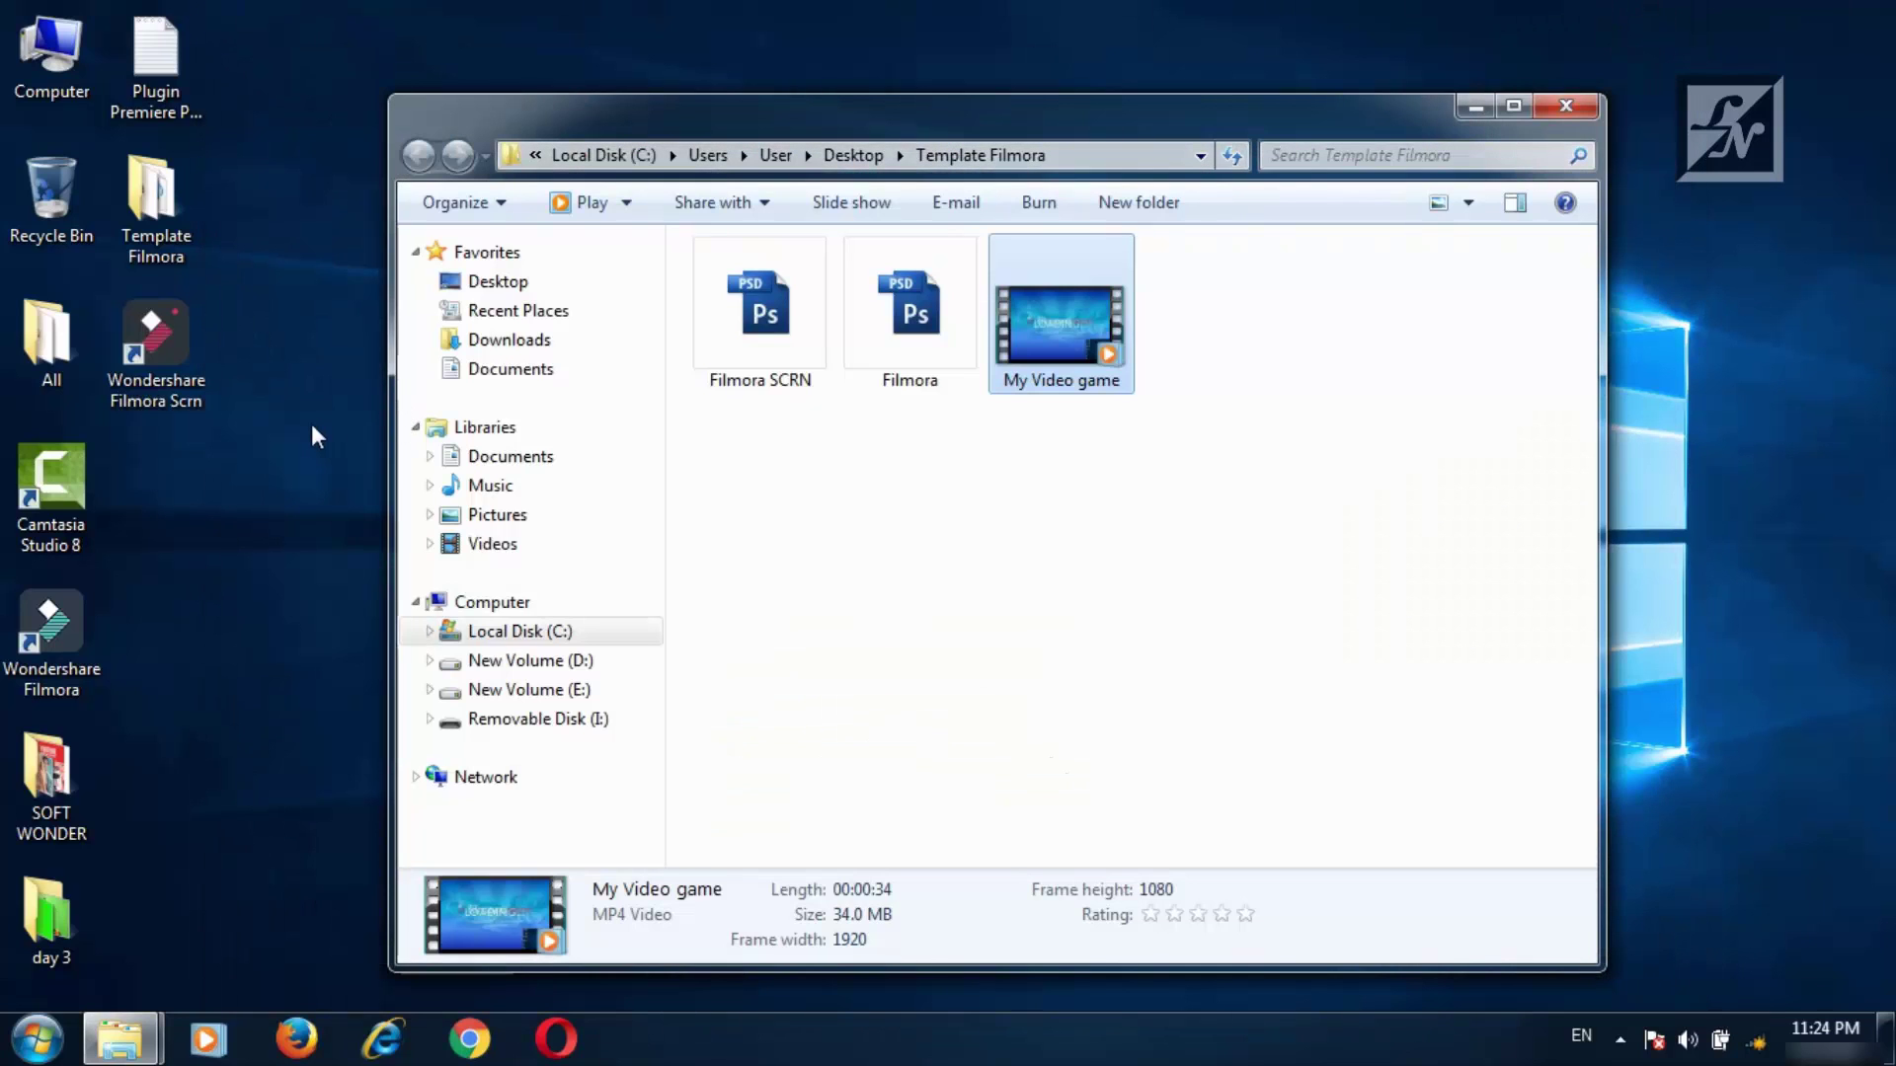
left_click(1476, 105)
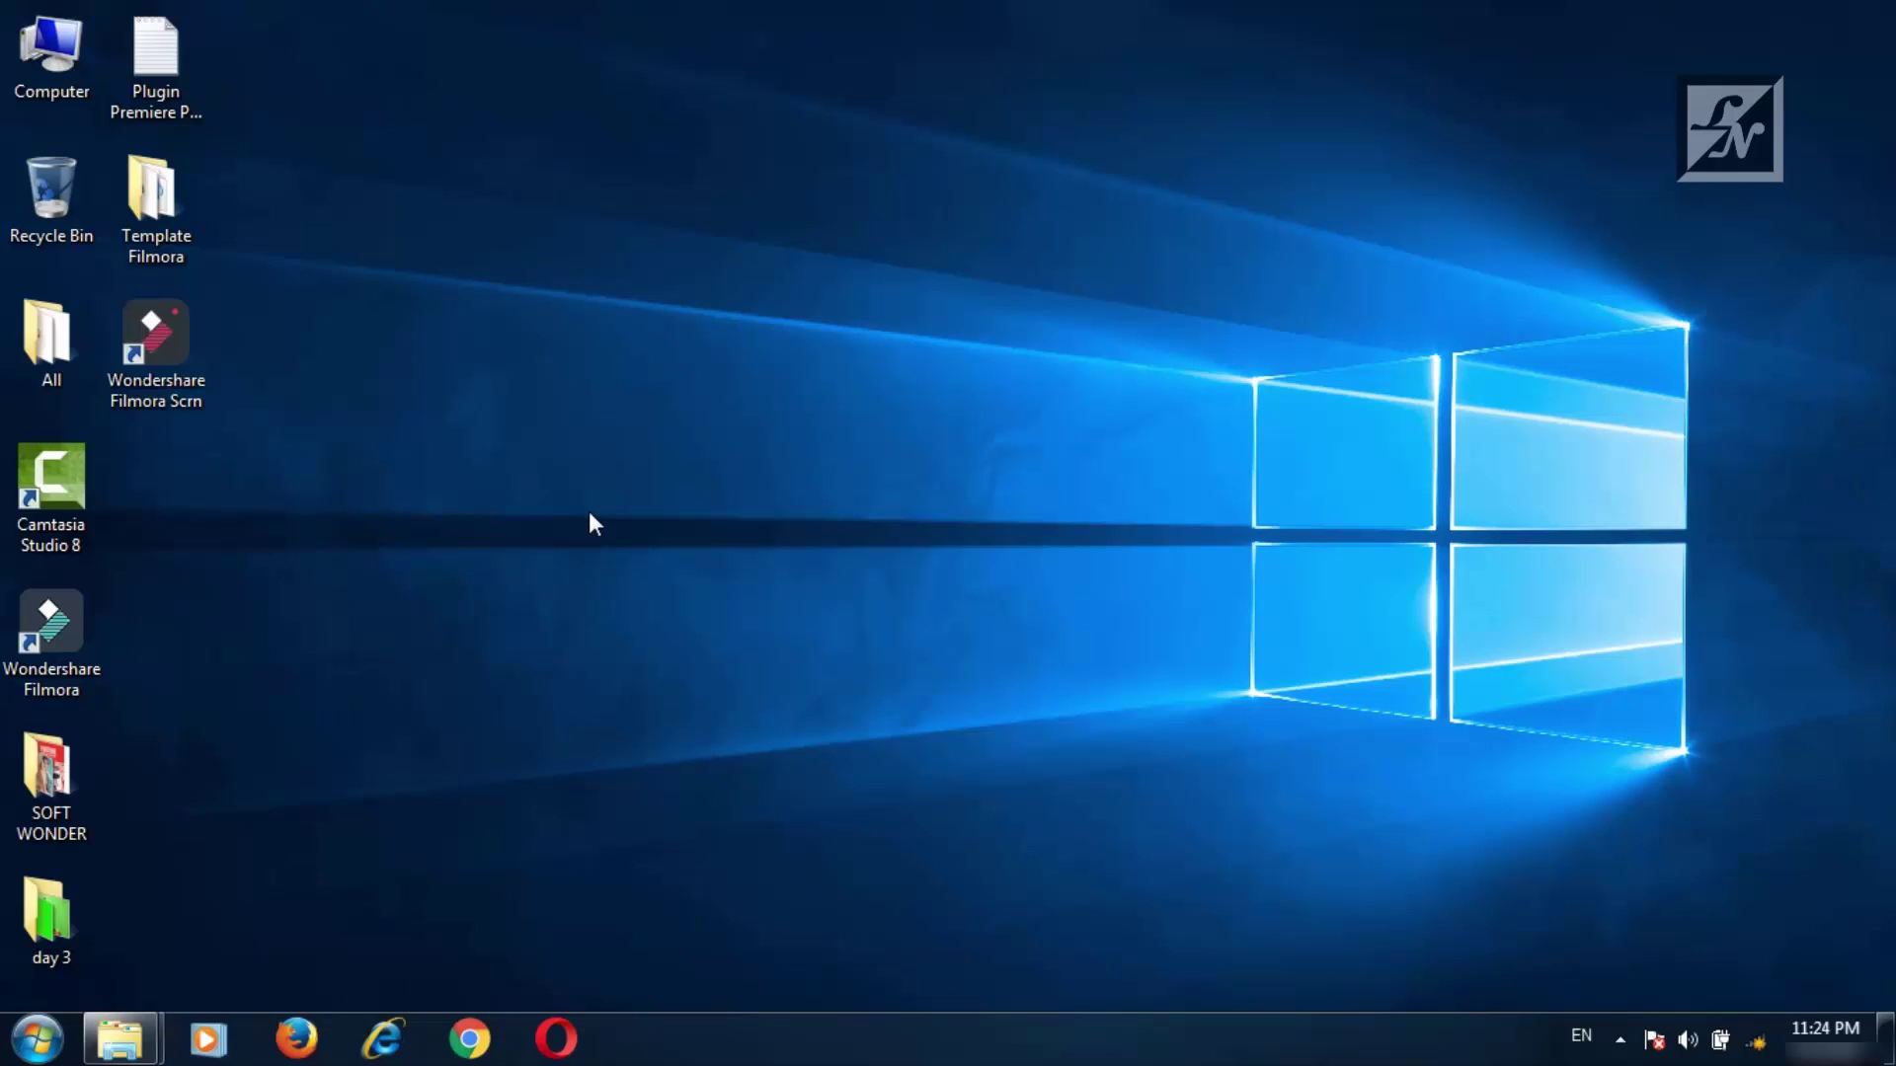